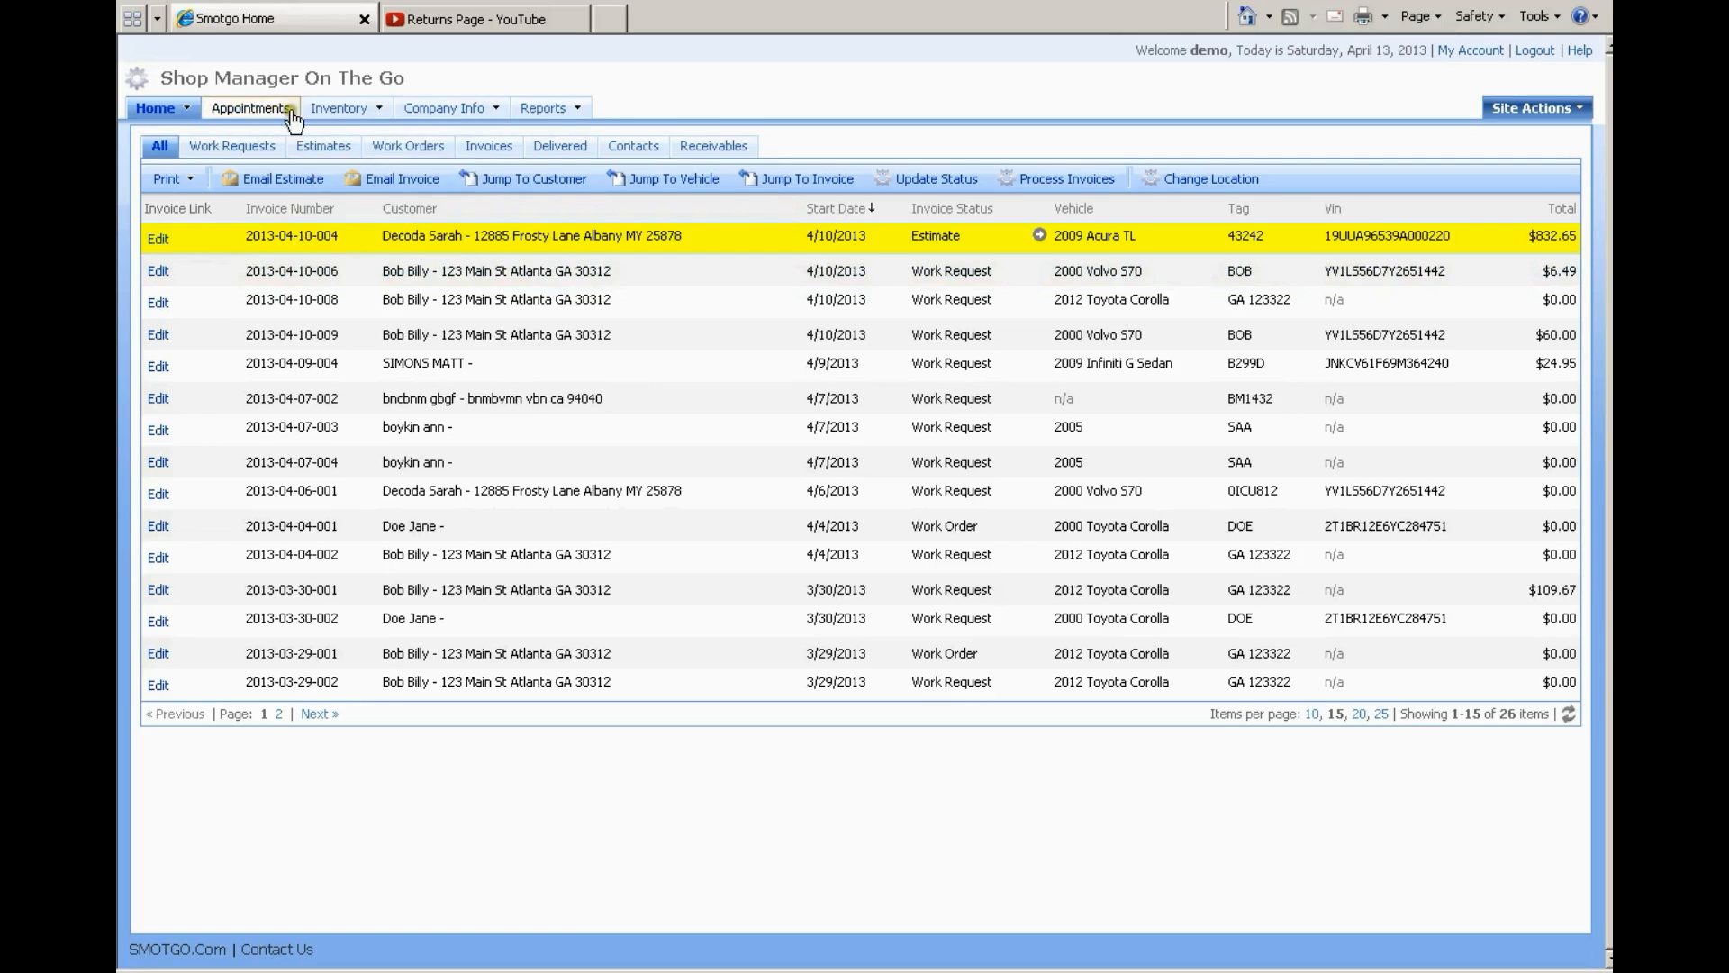
Open the file import dialog for the inventory parts list and highlight the accepted CSV, XLS and XLSX formats
{"action": "left_click", "coordinate": [344, 136]}
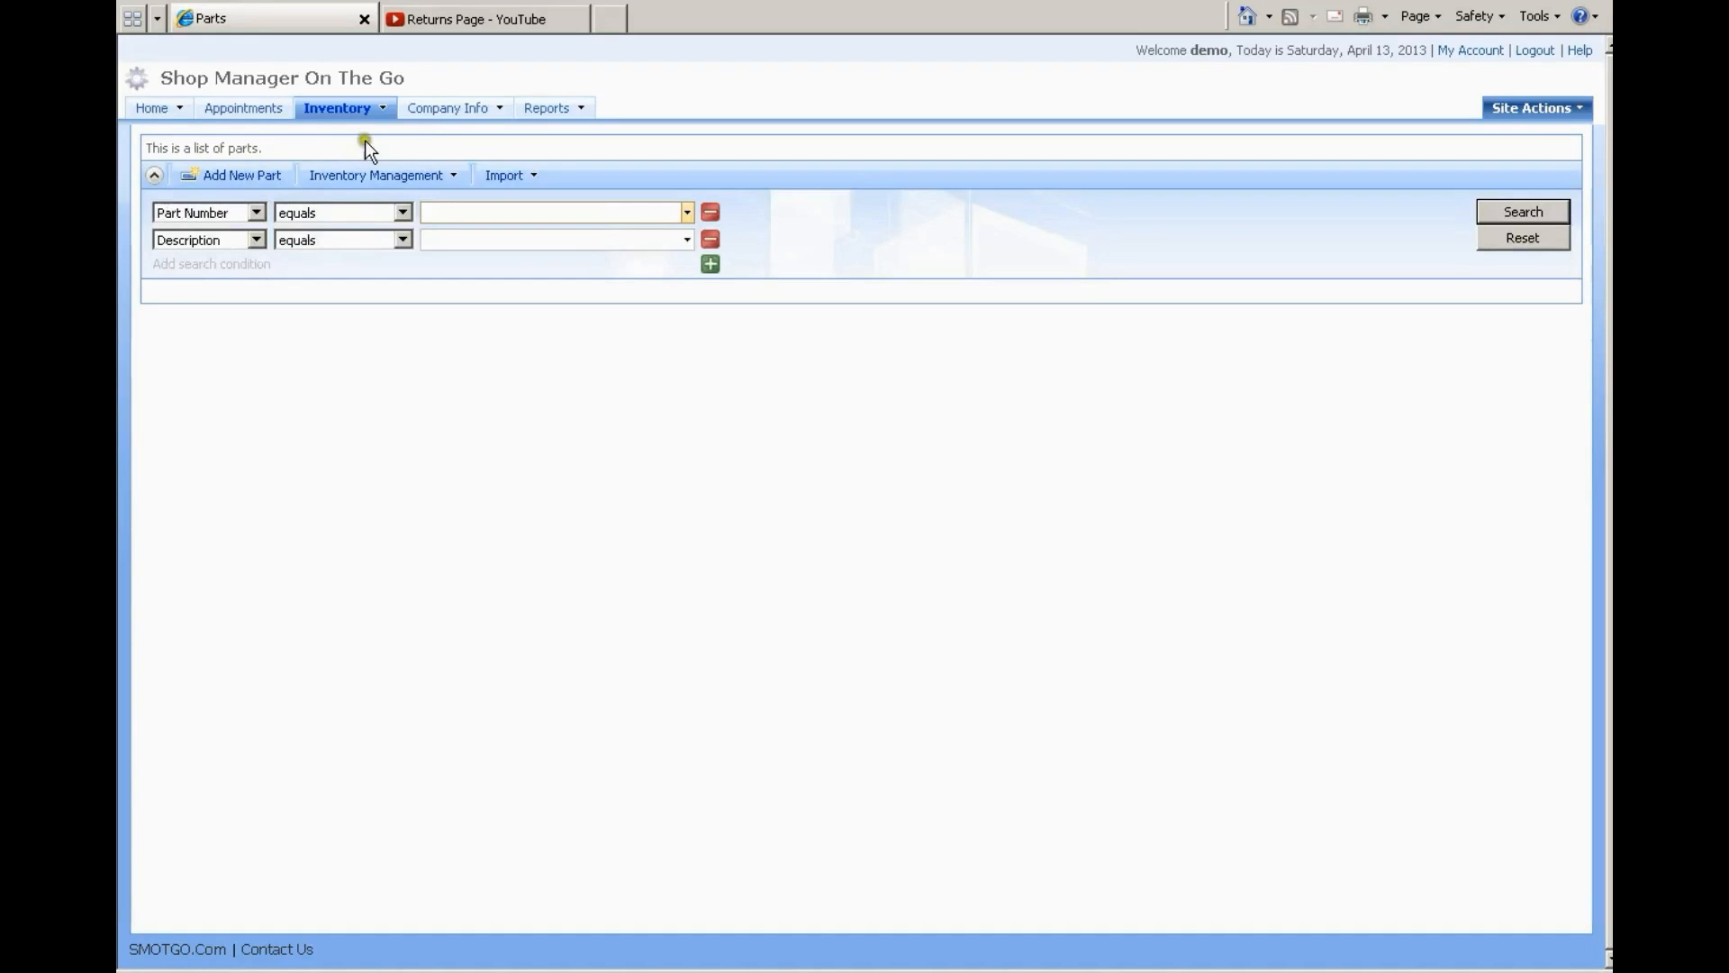
{"action": "left_click", "coordinate": [512, 180]}
{"action": "left_click", "coordinate": [577, 223]}
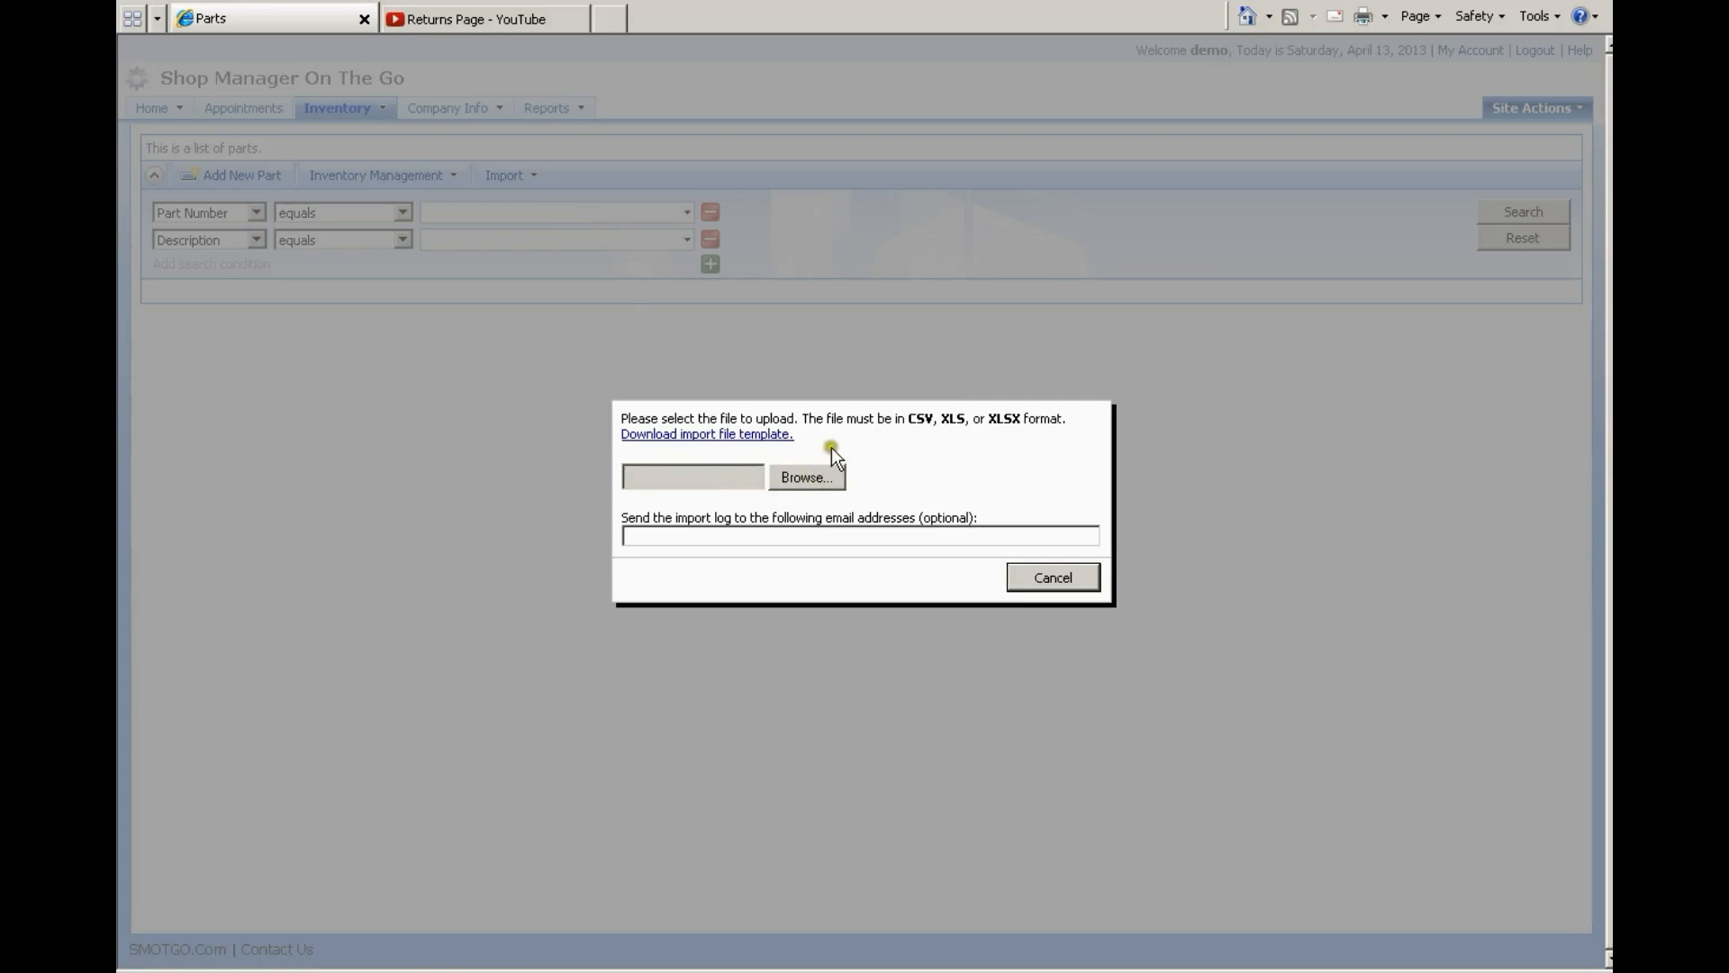
{"action": "left_click_drag", "start_coordinate": [909, 419], "coordinate": [1027, 423]}
Switch to Parts.txt in Notepad and copy all of its part lines
{"action": "left_click", "coordinate": [768, 971]}
{"action": "left_click_drag", "start_coordinate": [840, 553], "coordinate": [332, 160]}
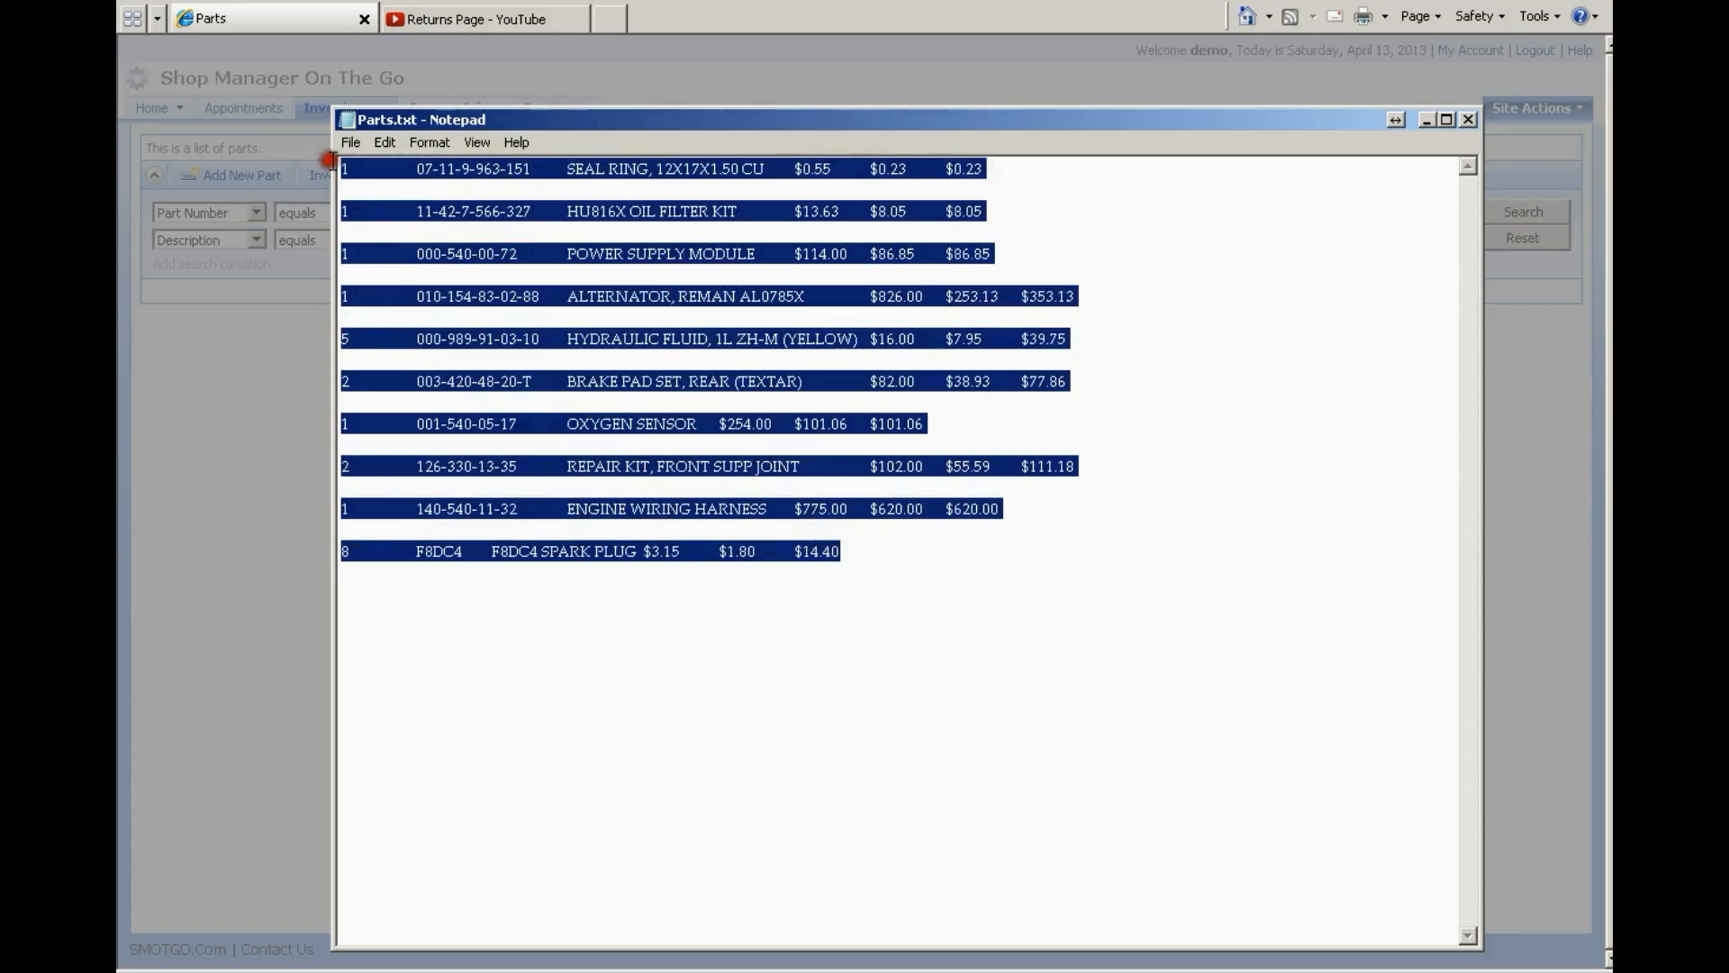
{"action": "right_click", "coordinate": [456, 171]}
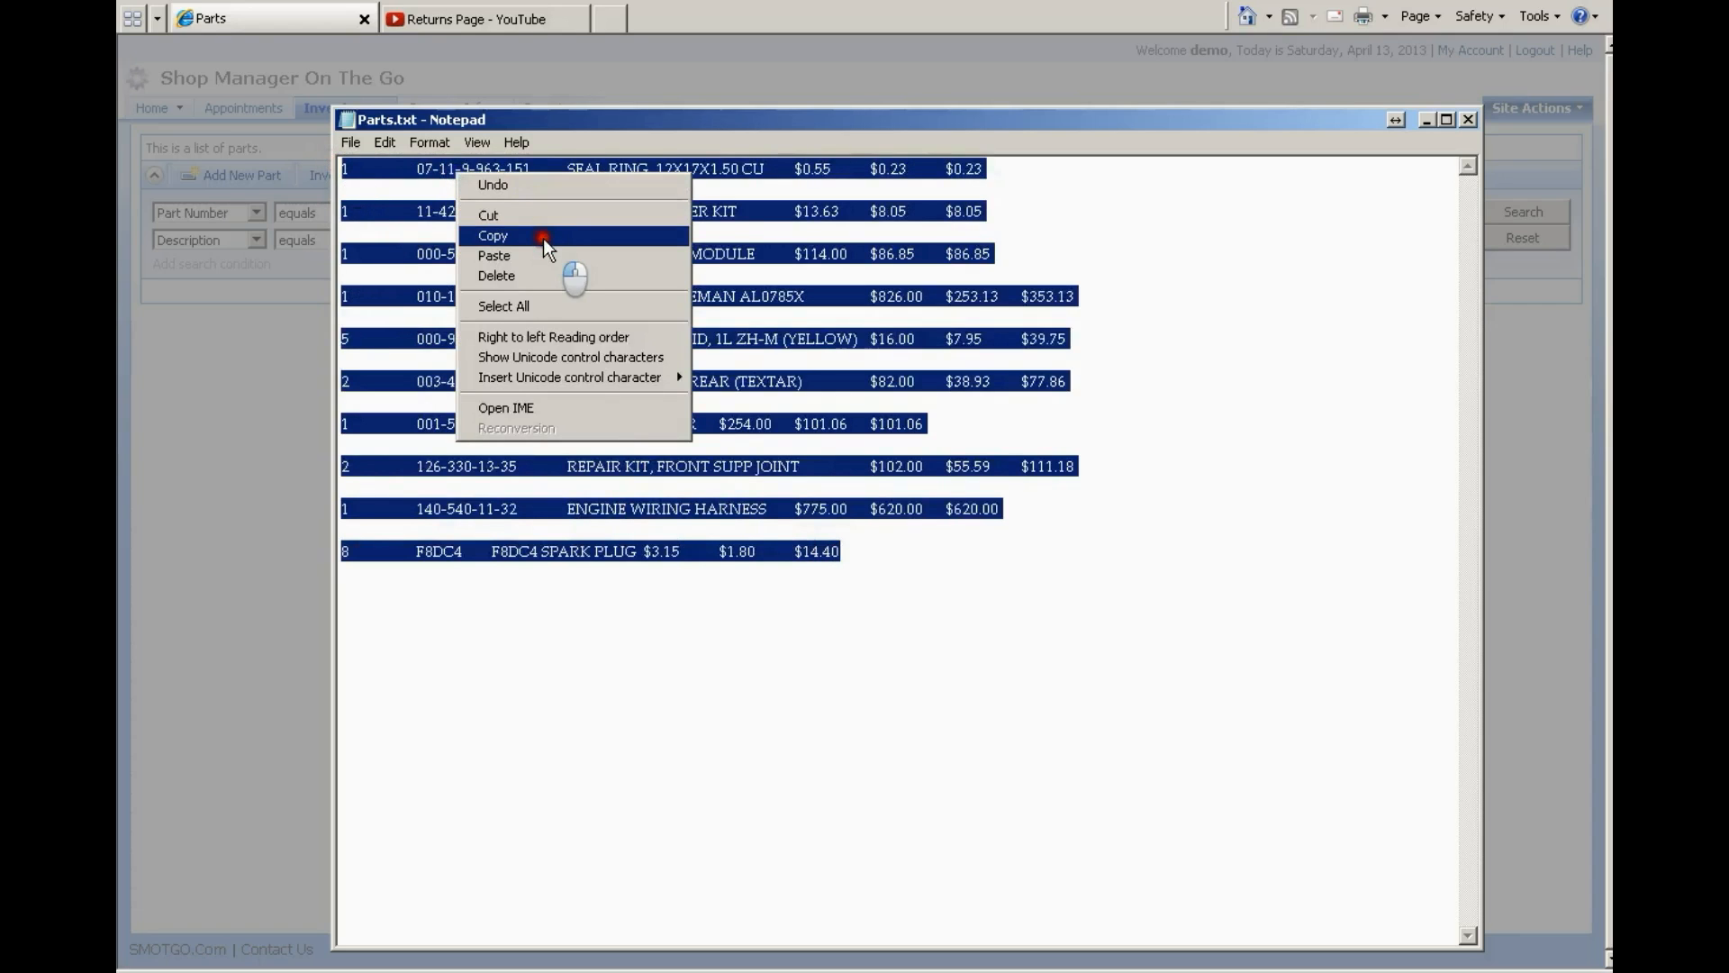
{"action": "left_click", "coordinate": [543, 237]}
Switch to Excel and create a blank workbook
{"action": "key", "text": "alt+Tab"}
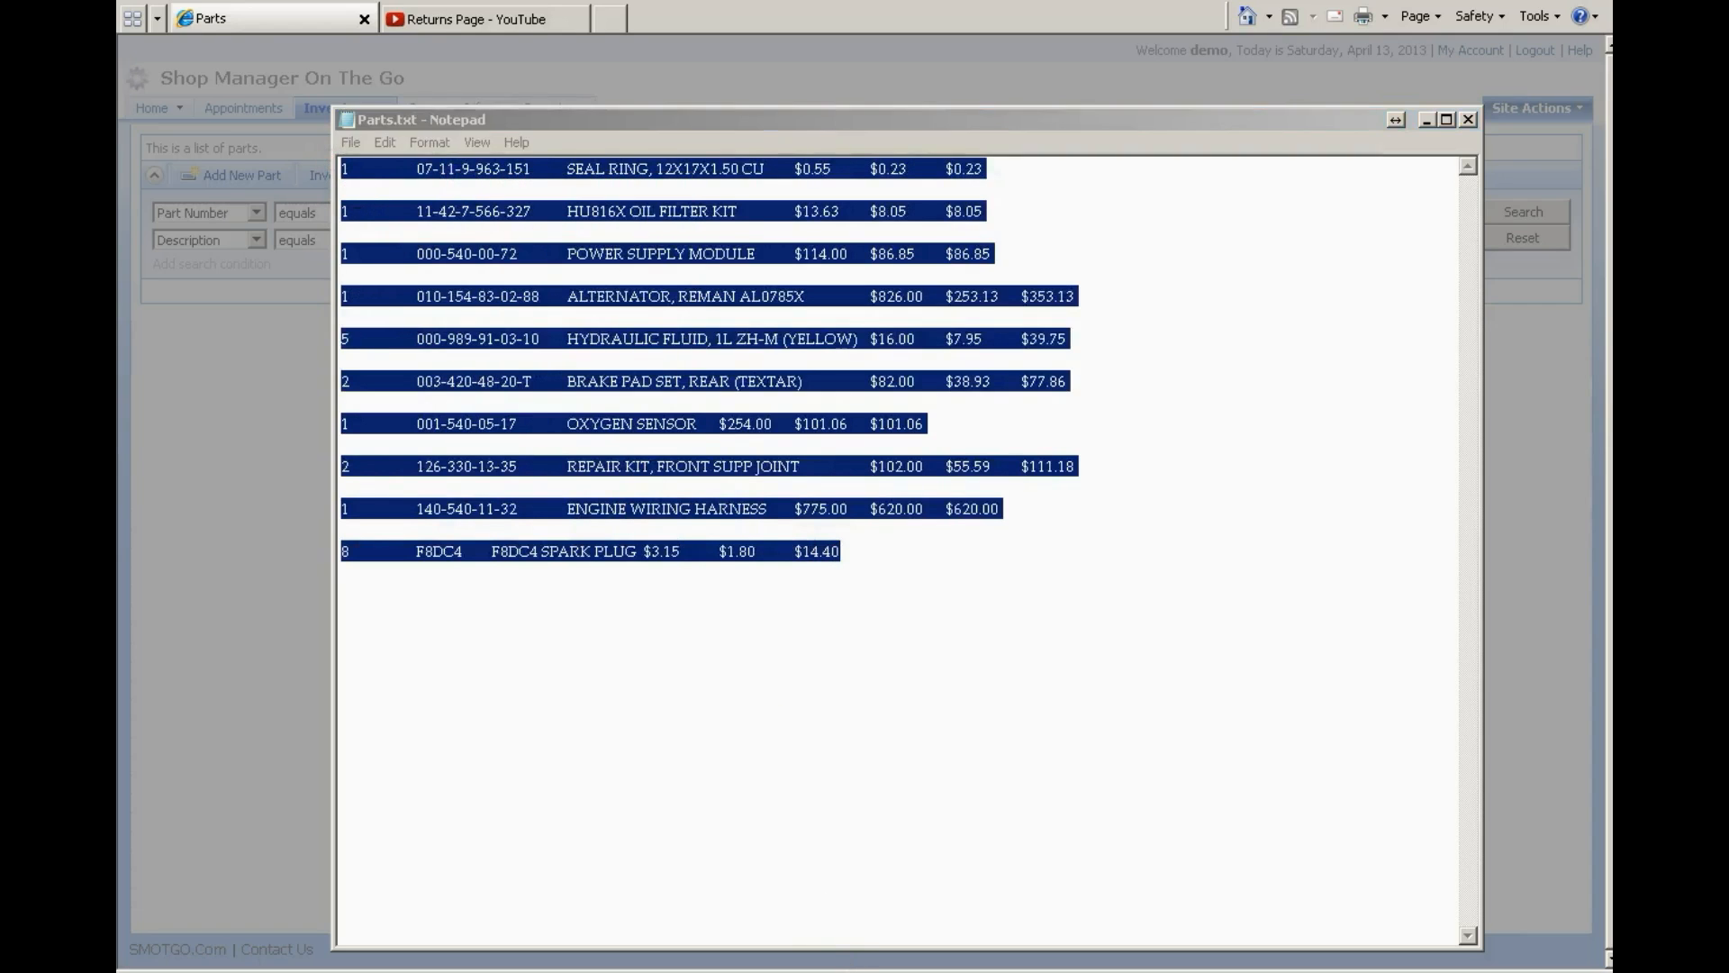
{"action": "key", "text": "alt+f"}
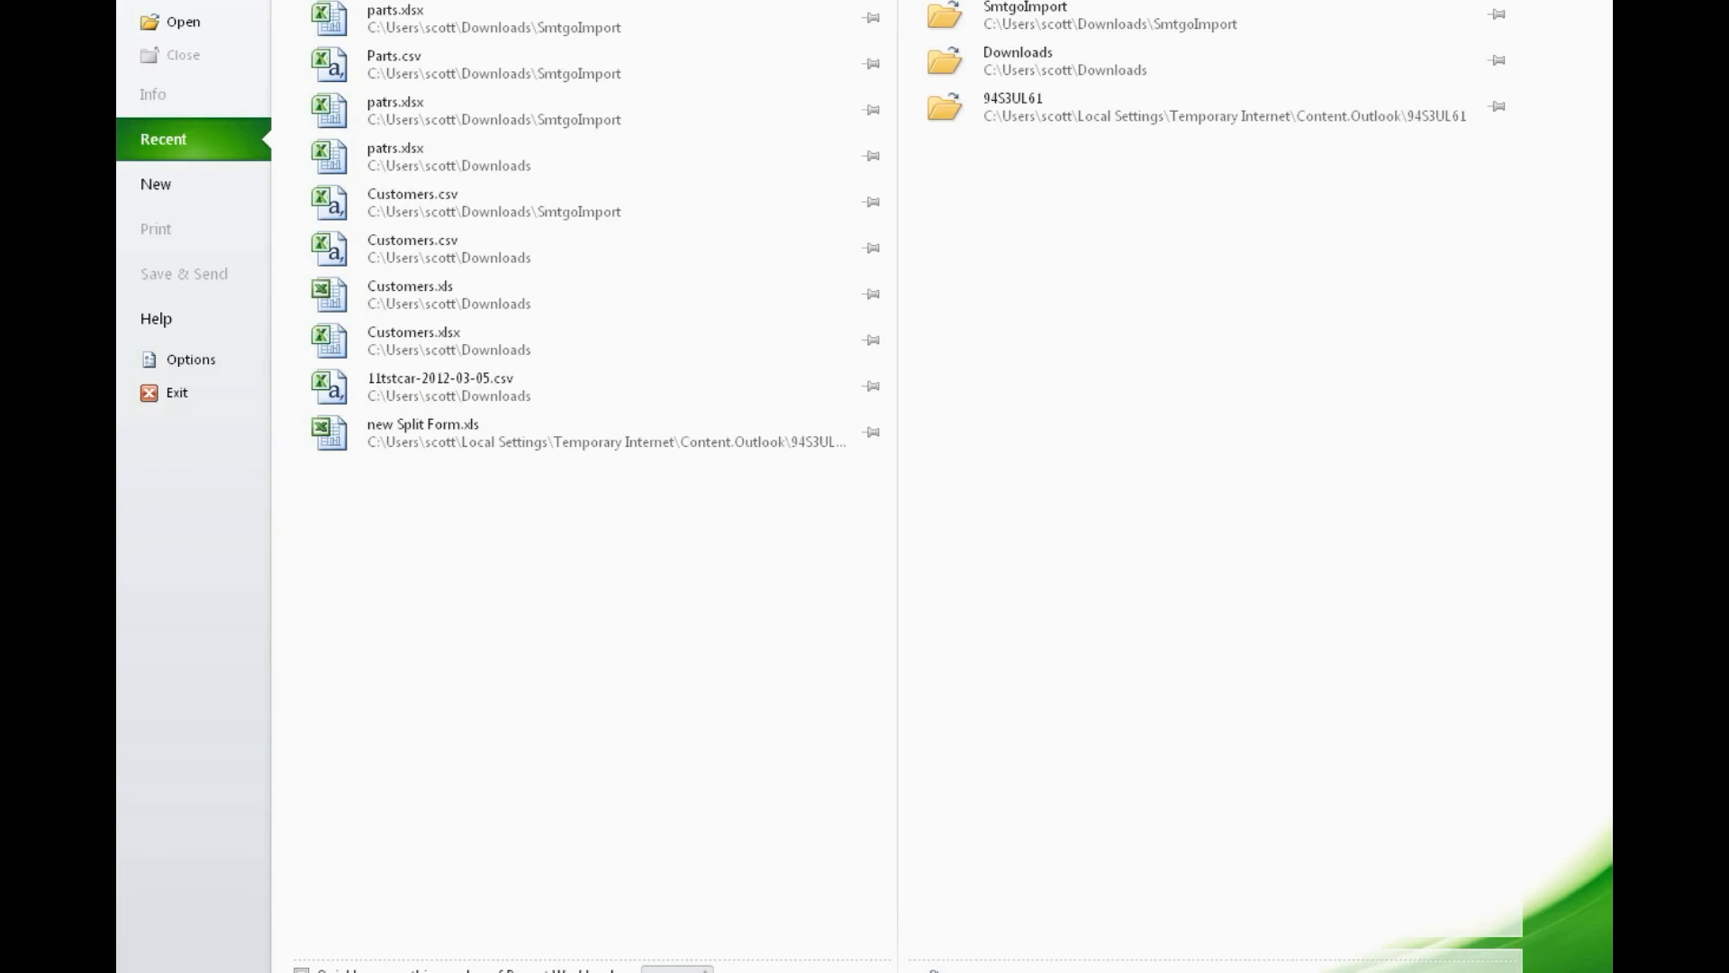
{"action": "left_click", "coordinate": [169, 185]}
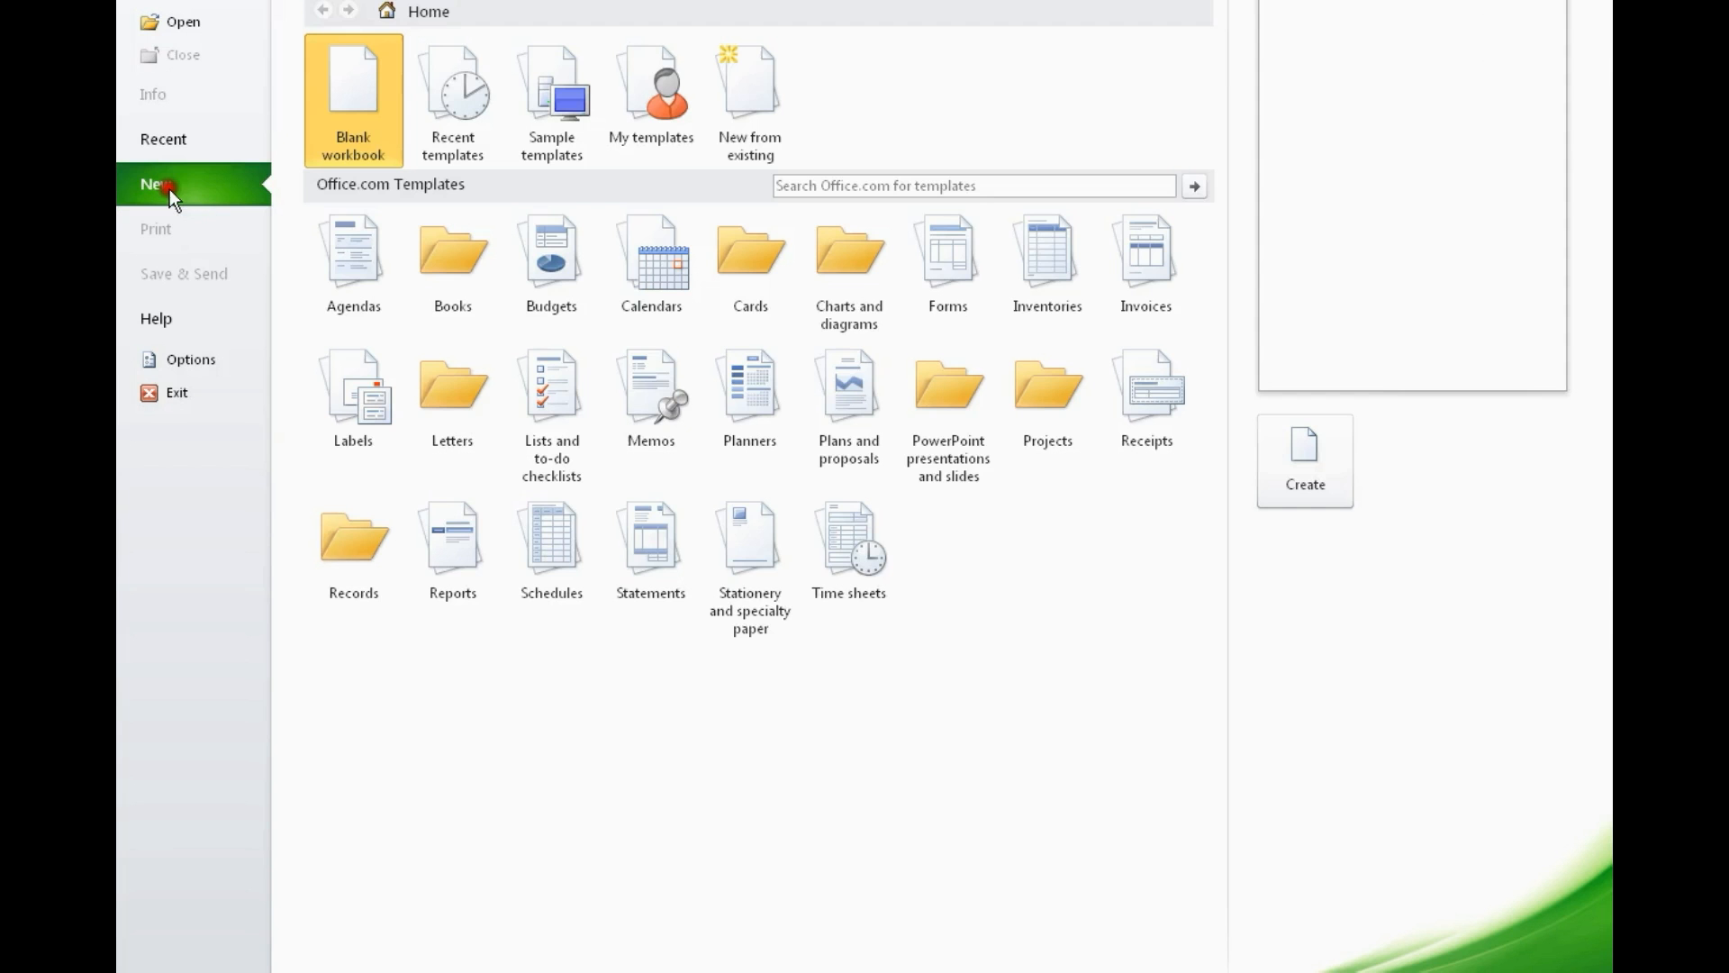
{"action": "double_click", "coordinate": [353, 103]}
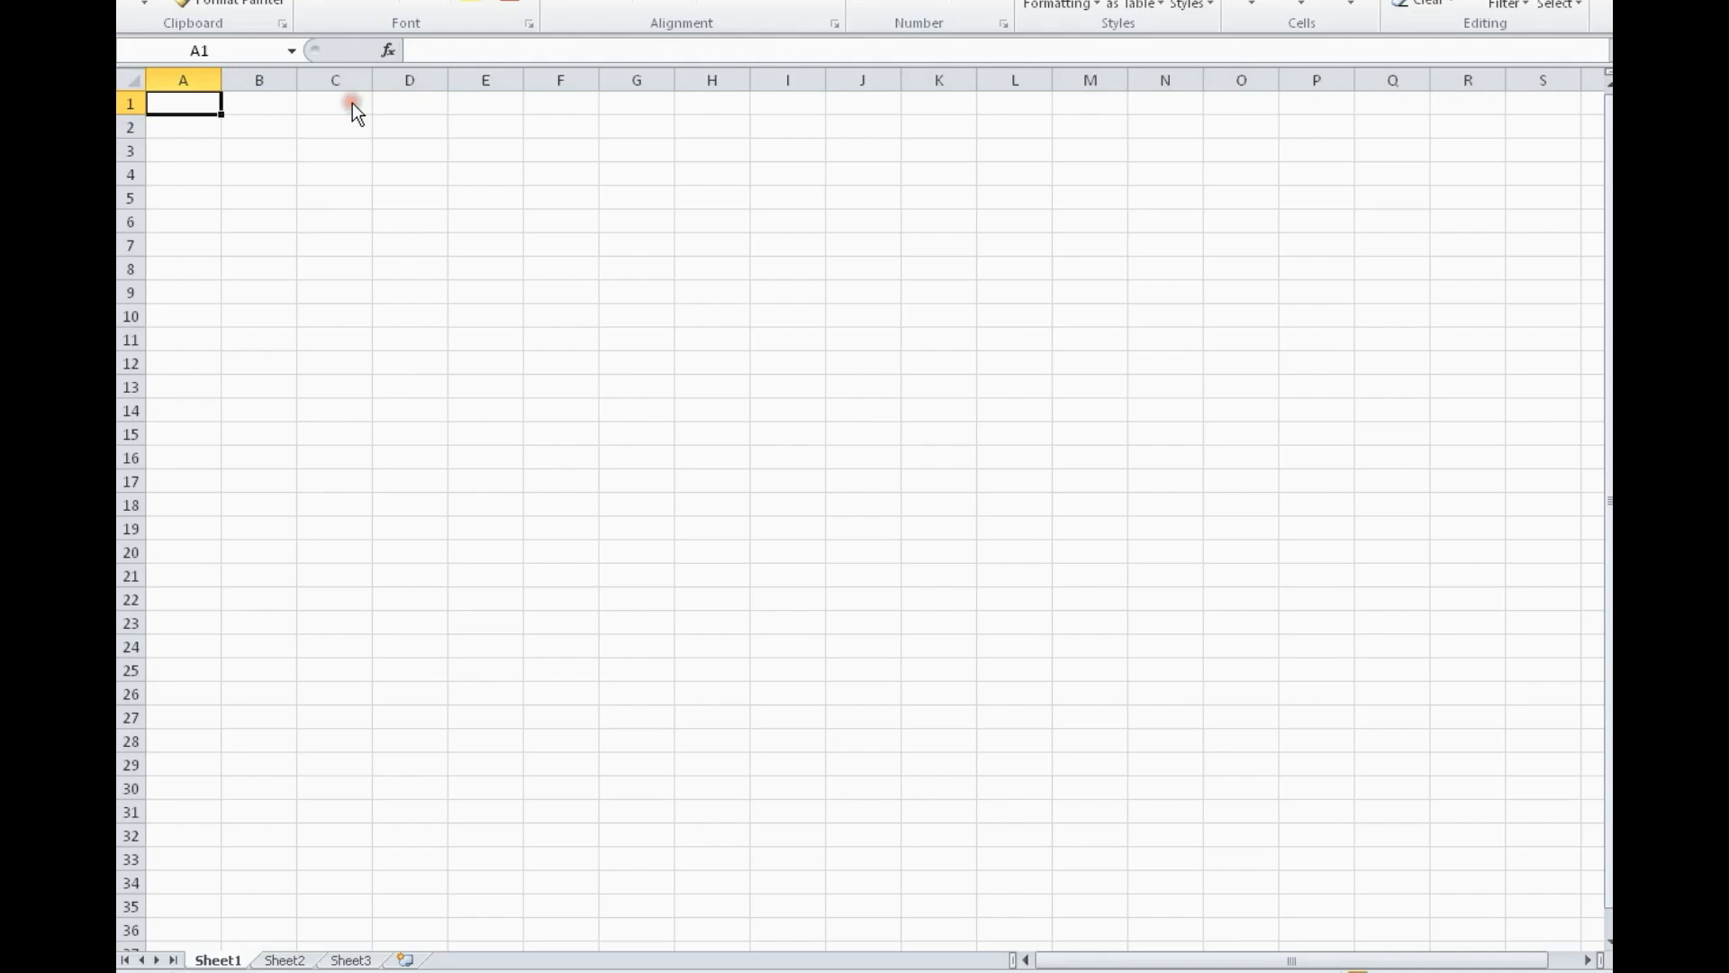
Paste the copied parts list starting in row 1, accepting the size mismatch, and insert an empty row above it
{"action": "left_click", "coordinate": [131, 101]}
{"action": "right_click", "coordinate": [142, 104]}
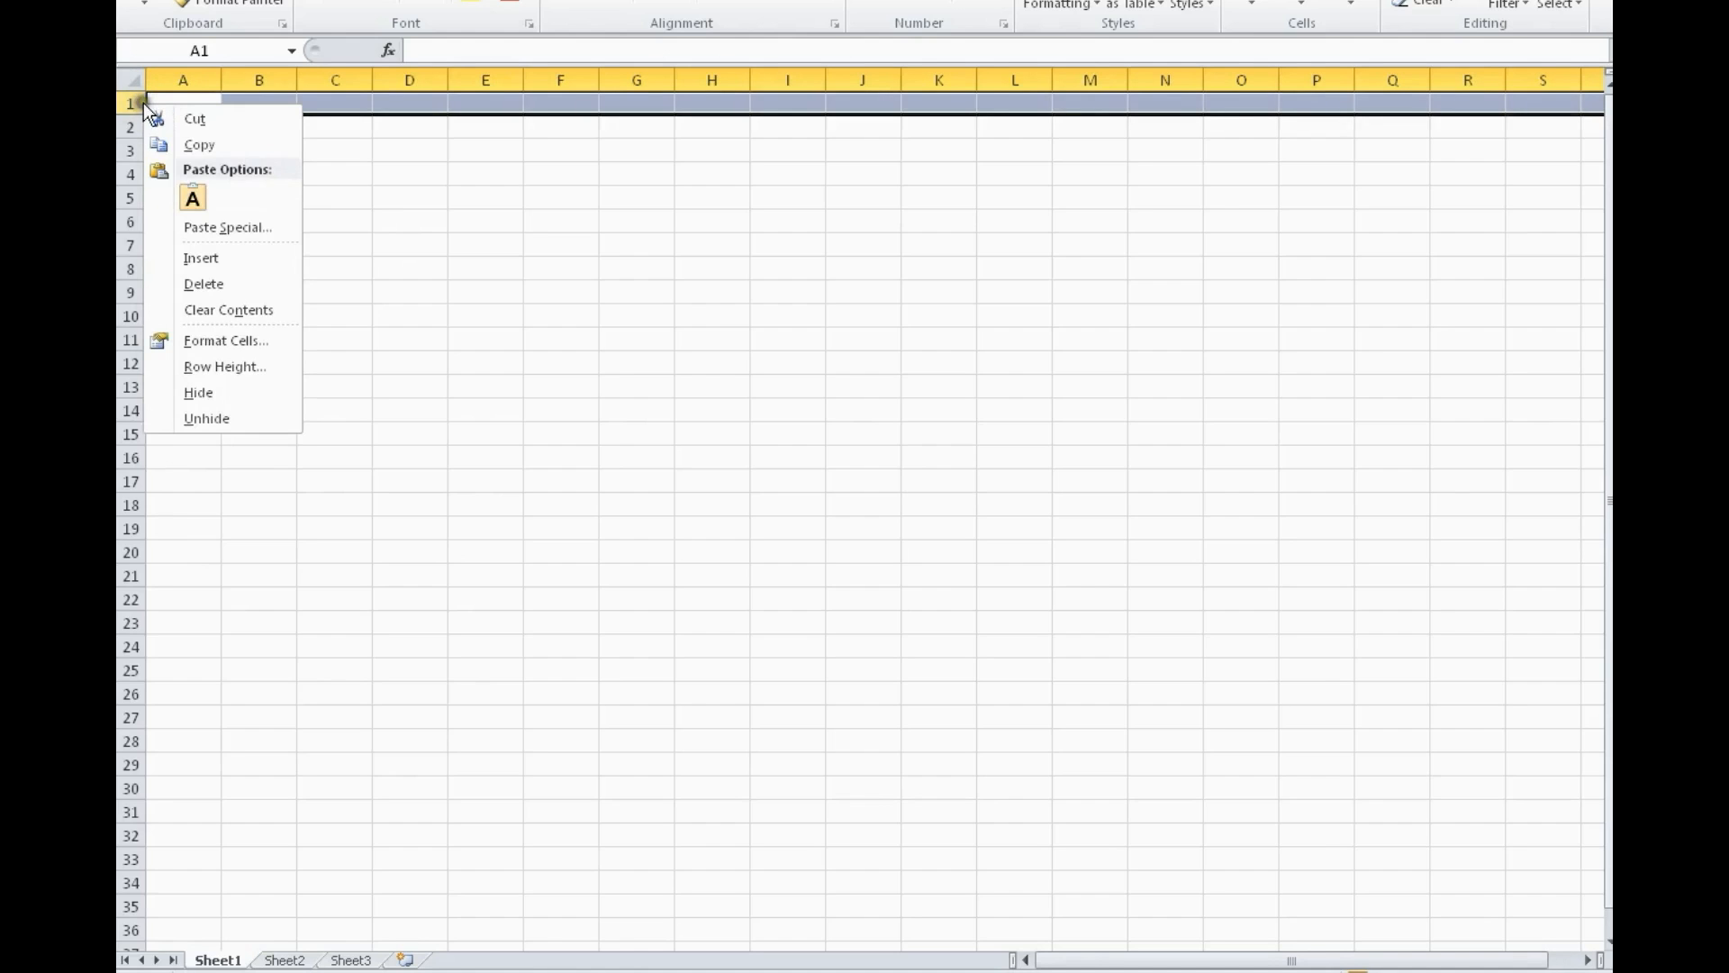
{"action": "left_click", "coordinate": [147, 7]}
{"action": "left_click", "coordinate": [138, 50]}
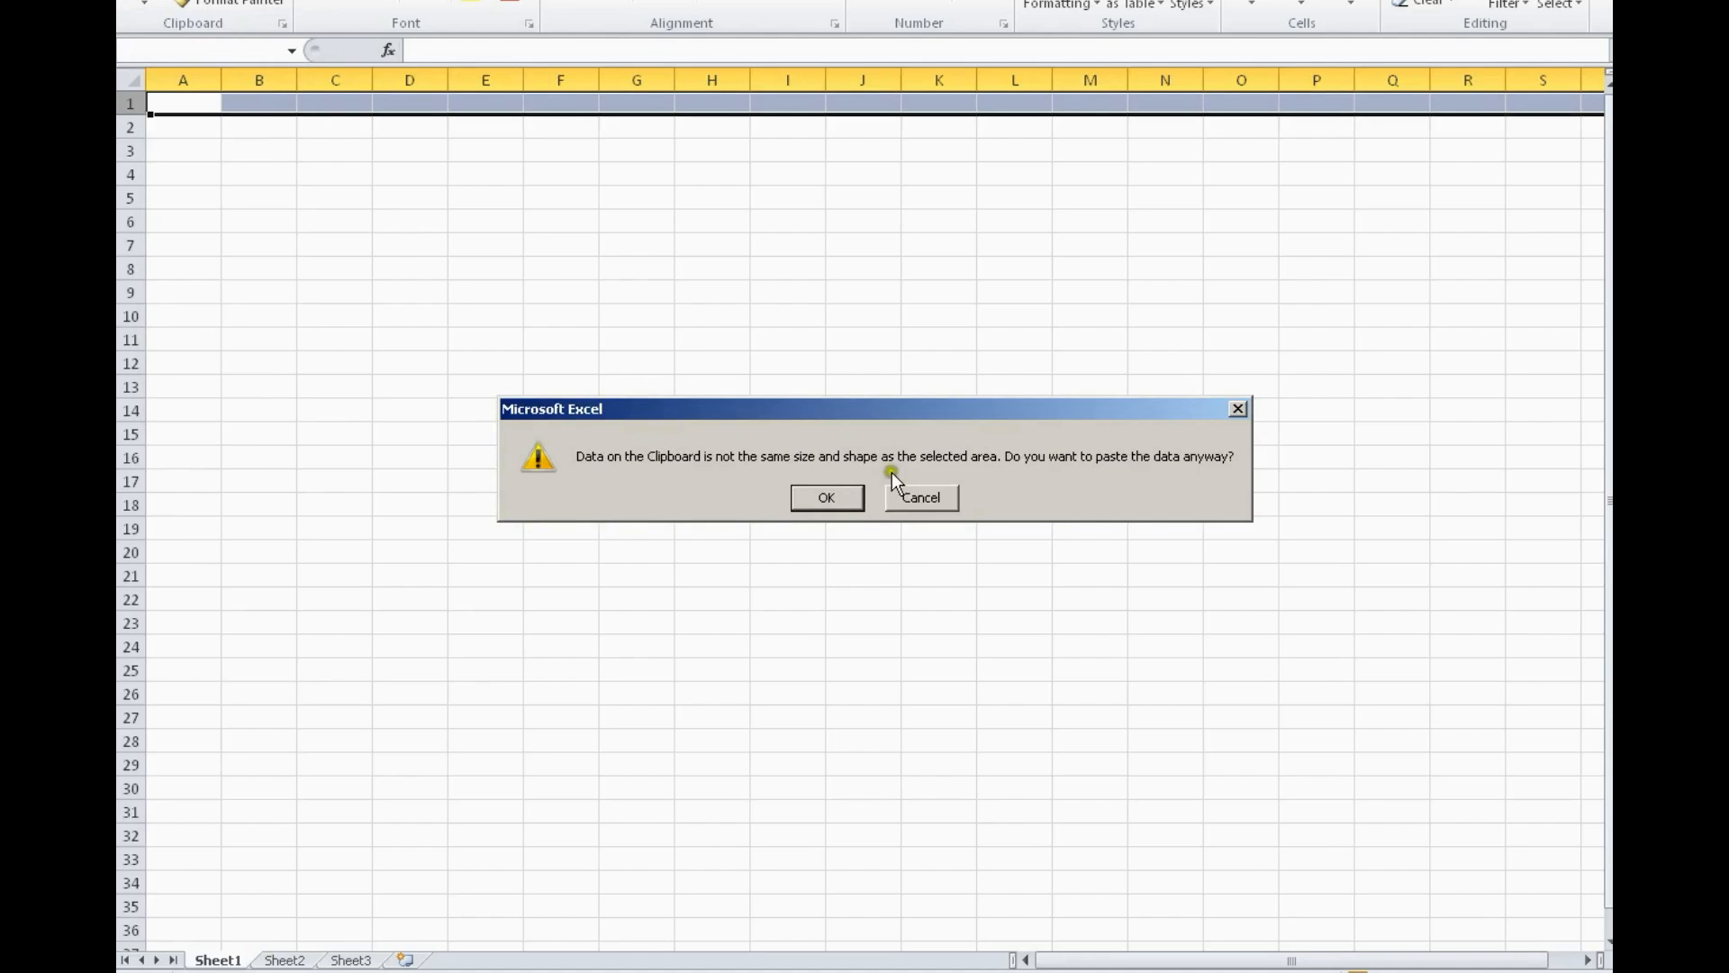
{"action": "left_click", "coordinate": [846, 498]}
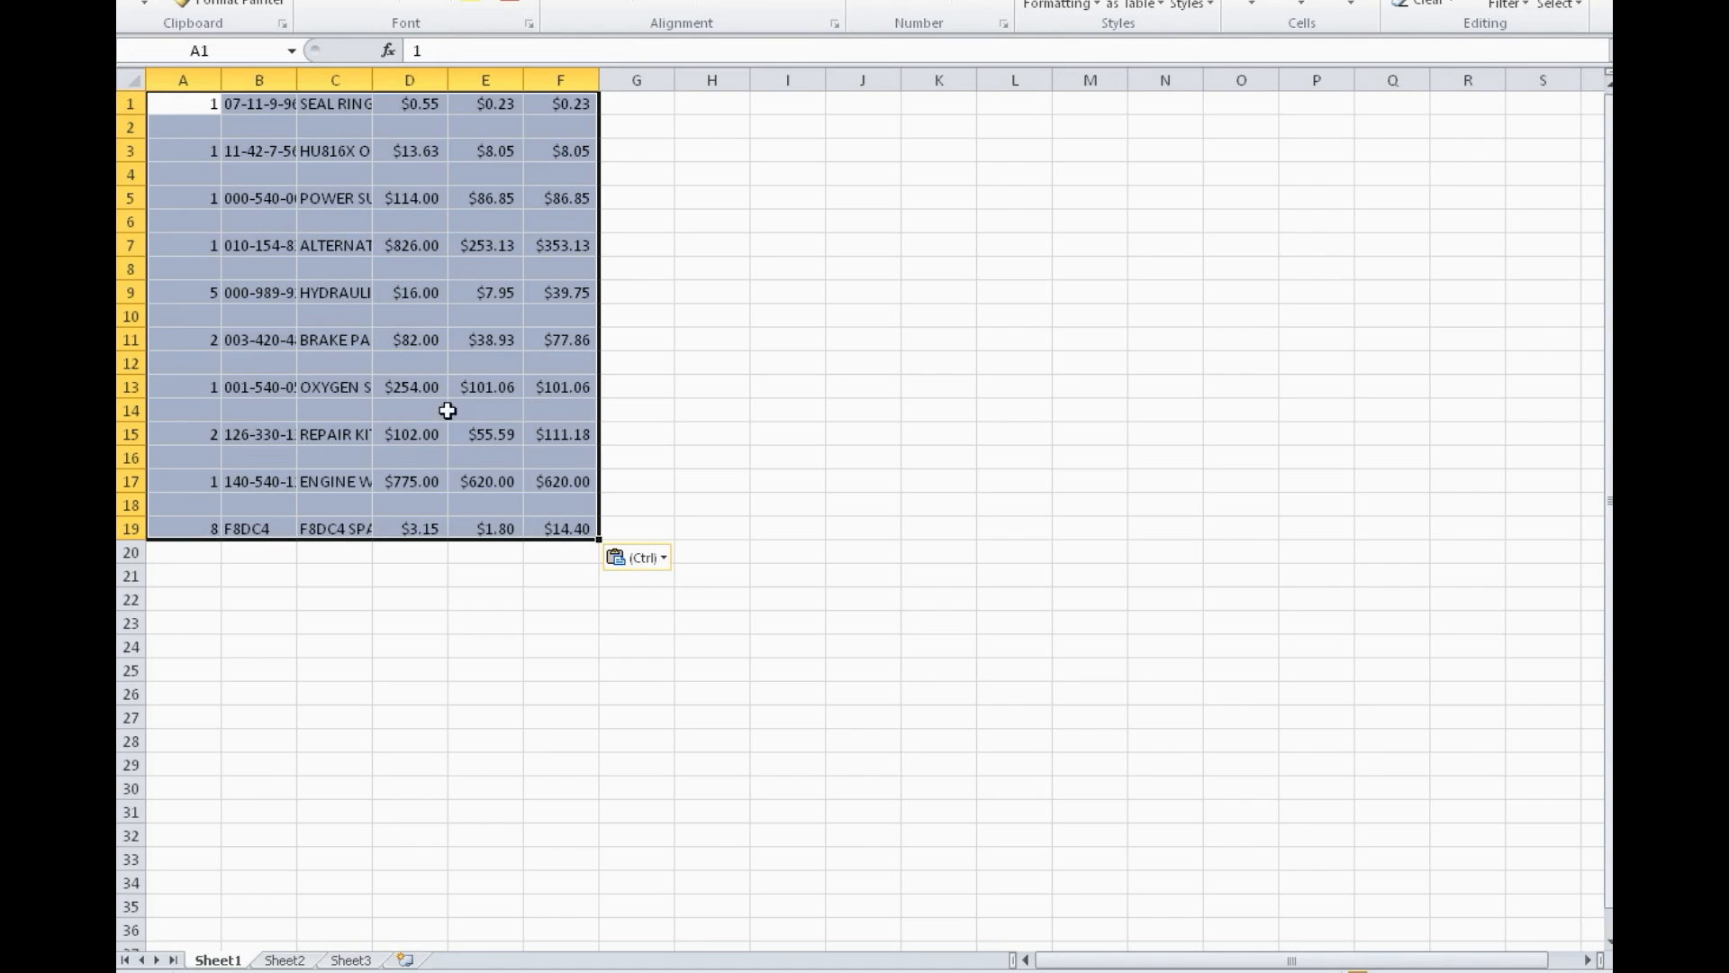
{"action": "right_click", "coordinate": [133, 102]}
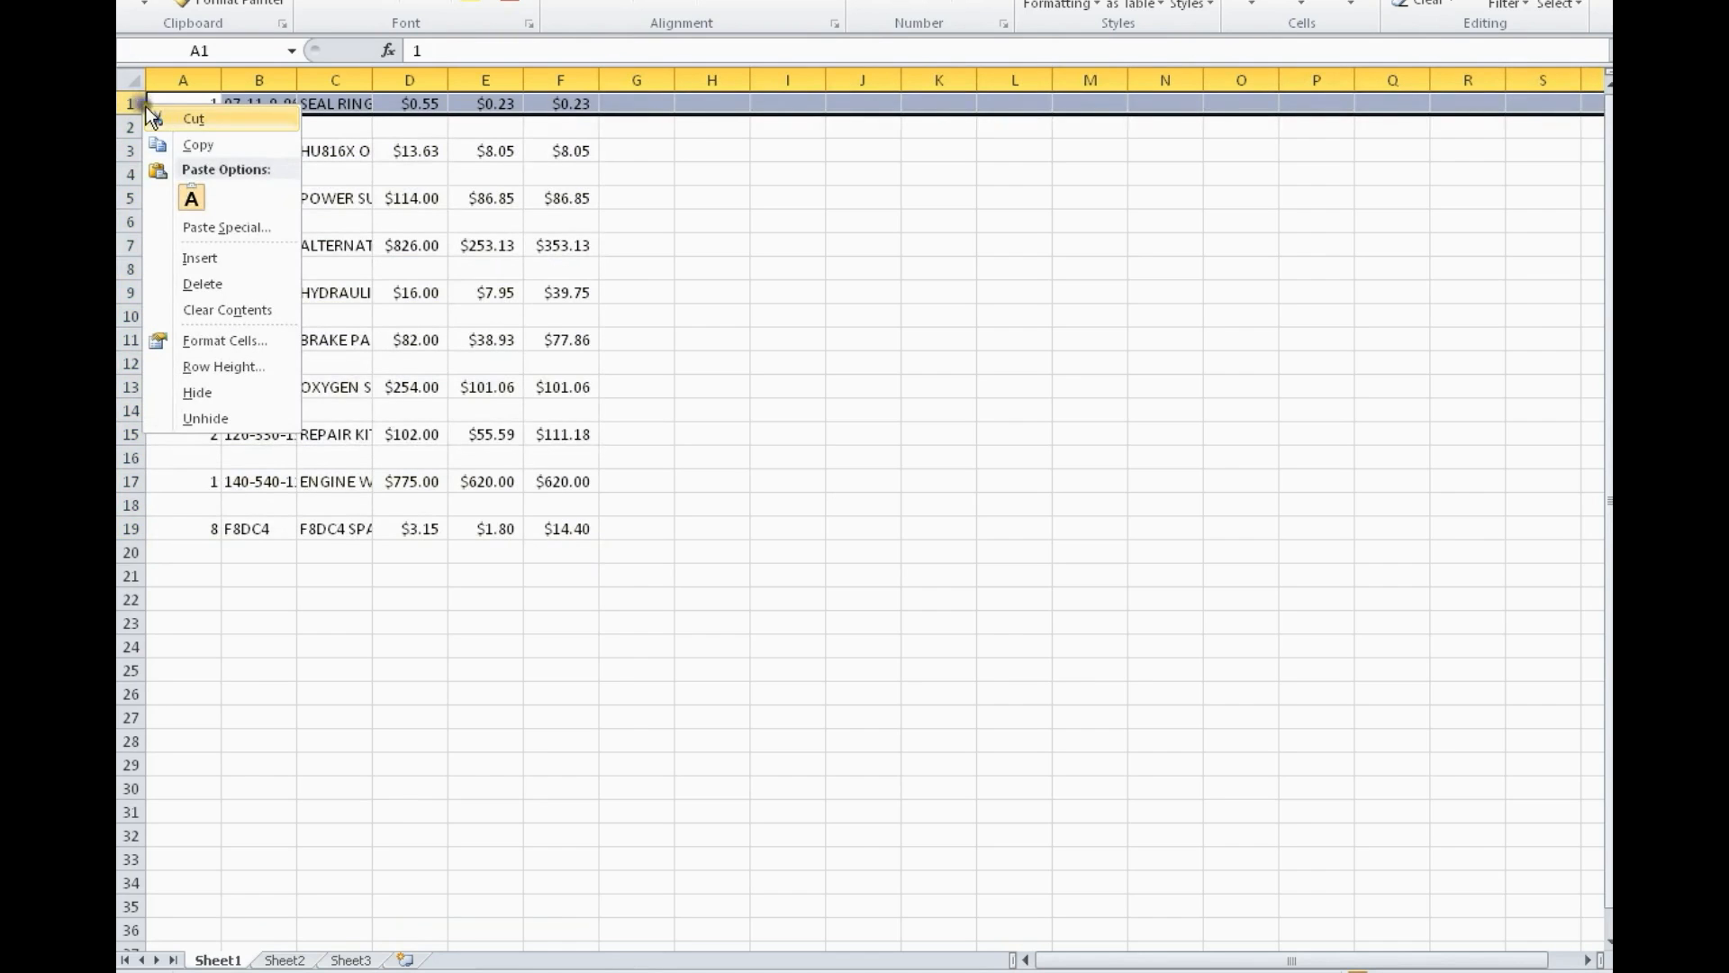
{"action": "left_click", "coordinate": [207, 262]}
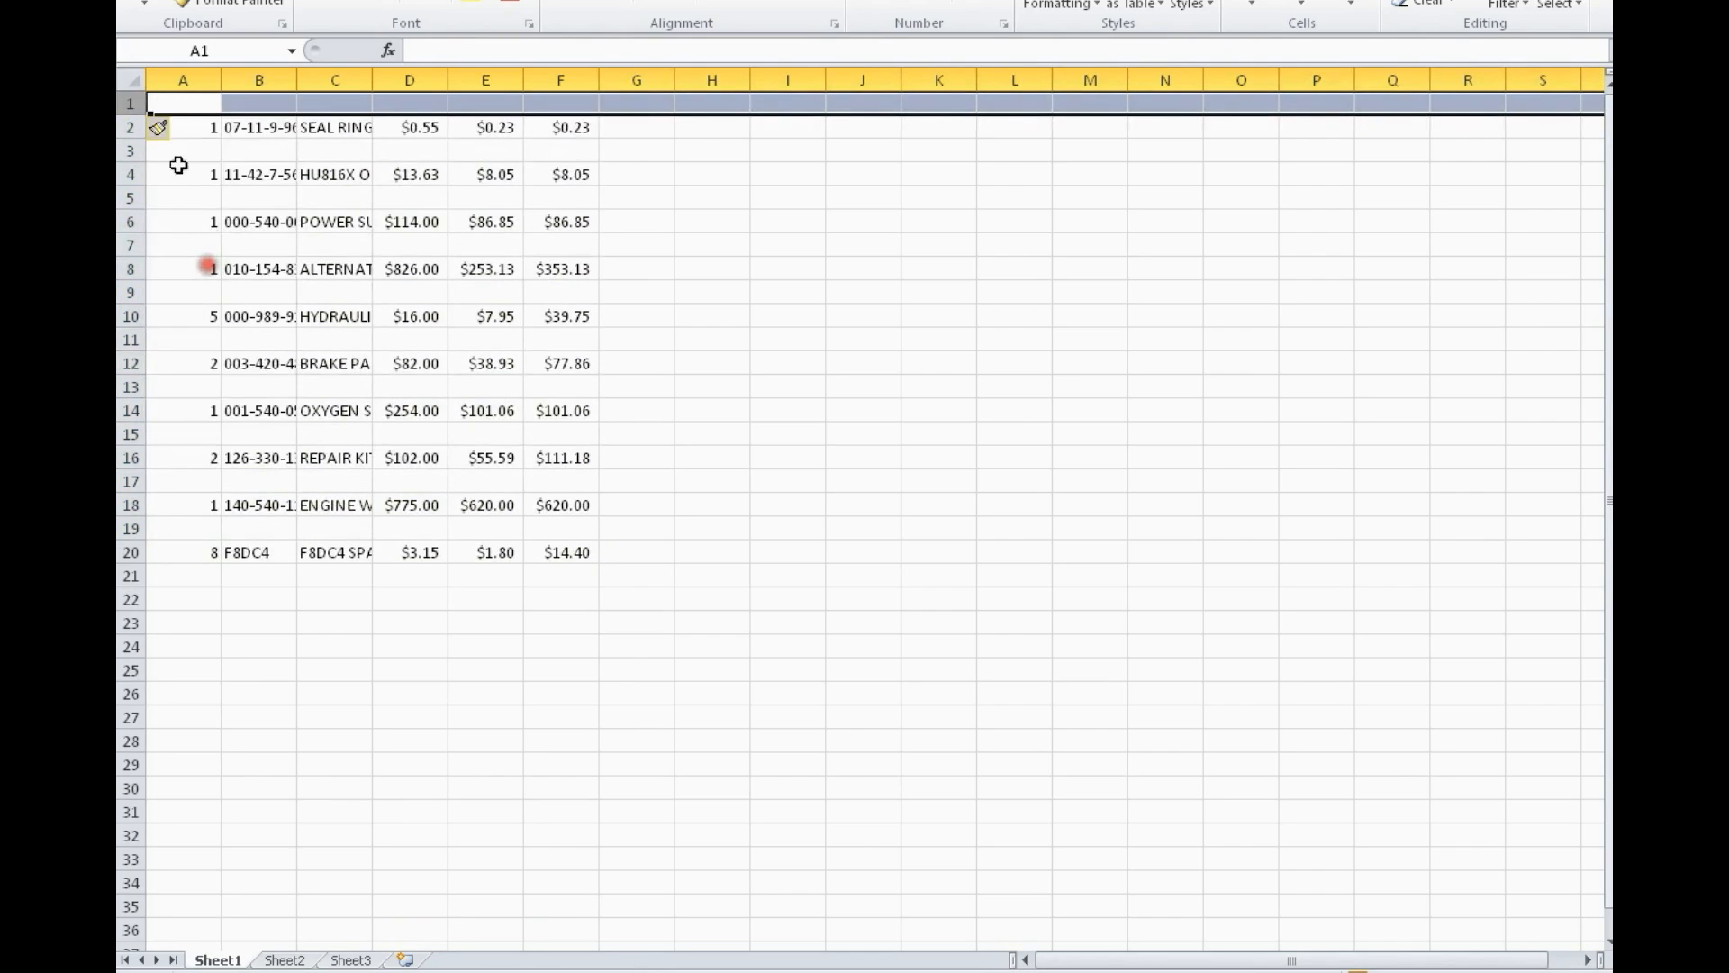
Enter the column headers in stk, pn, desc, list and cost in cells A1 to E1
{"action": "double_click", "coordinate": [186, 101]}
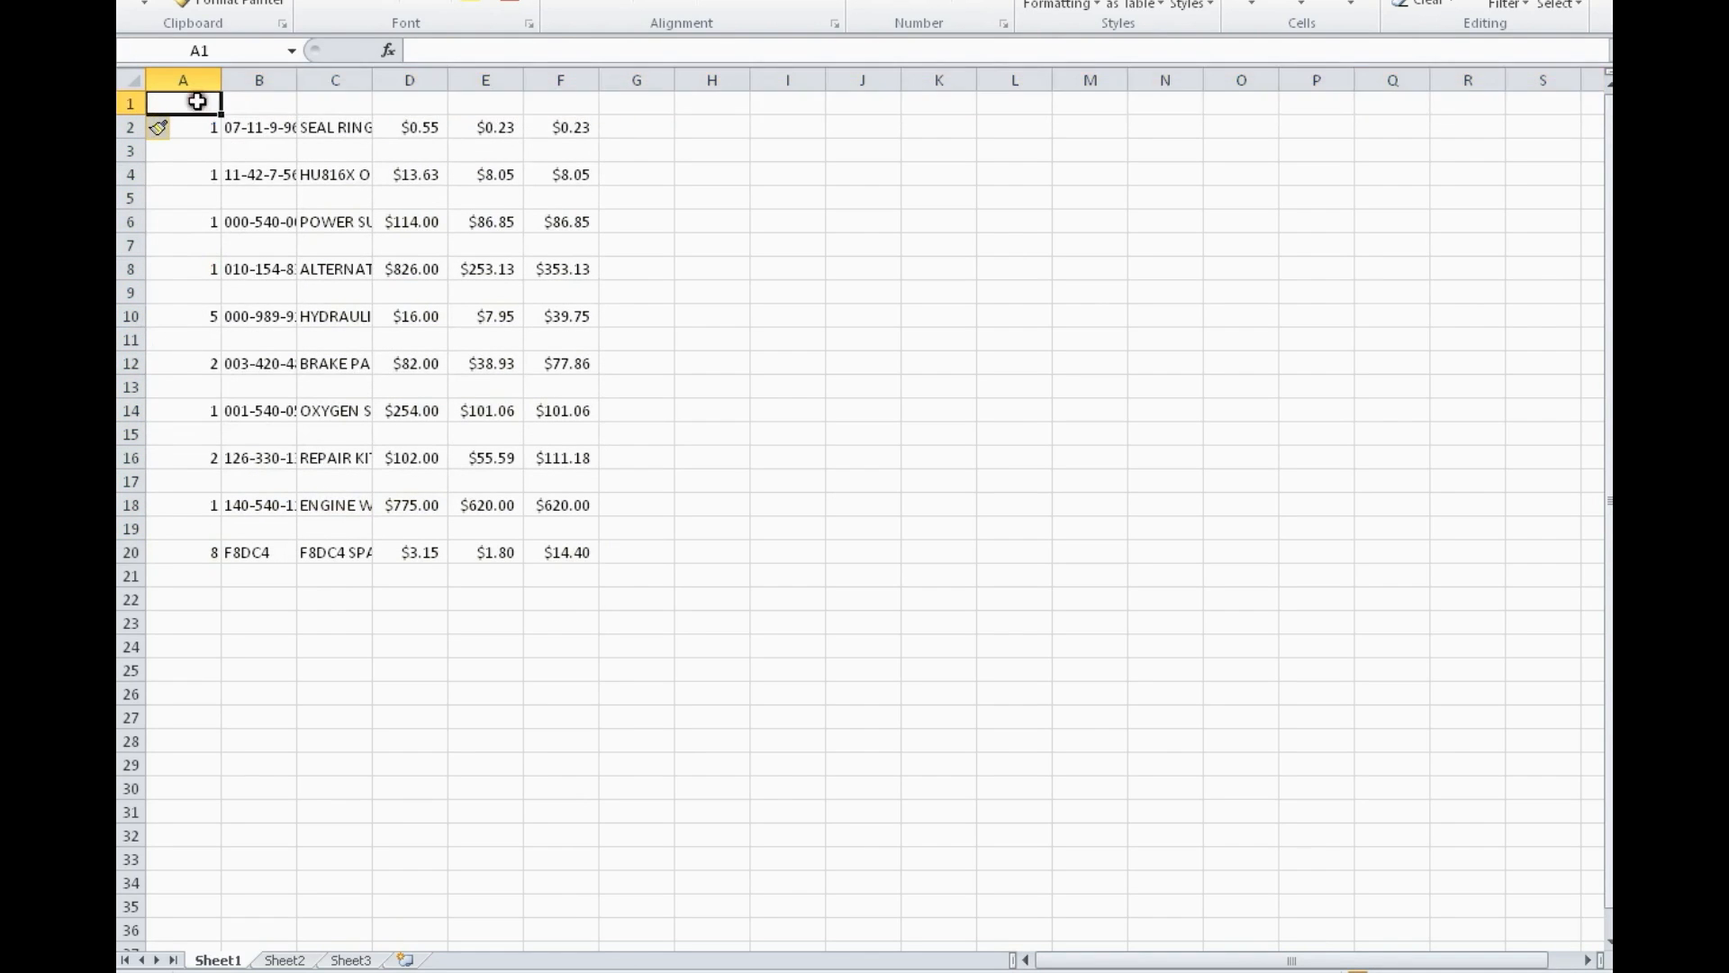
{"action": "type", "text": "in"}
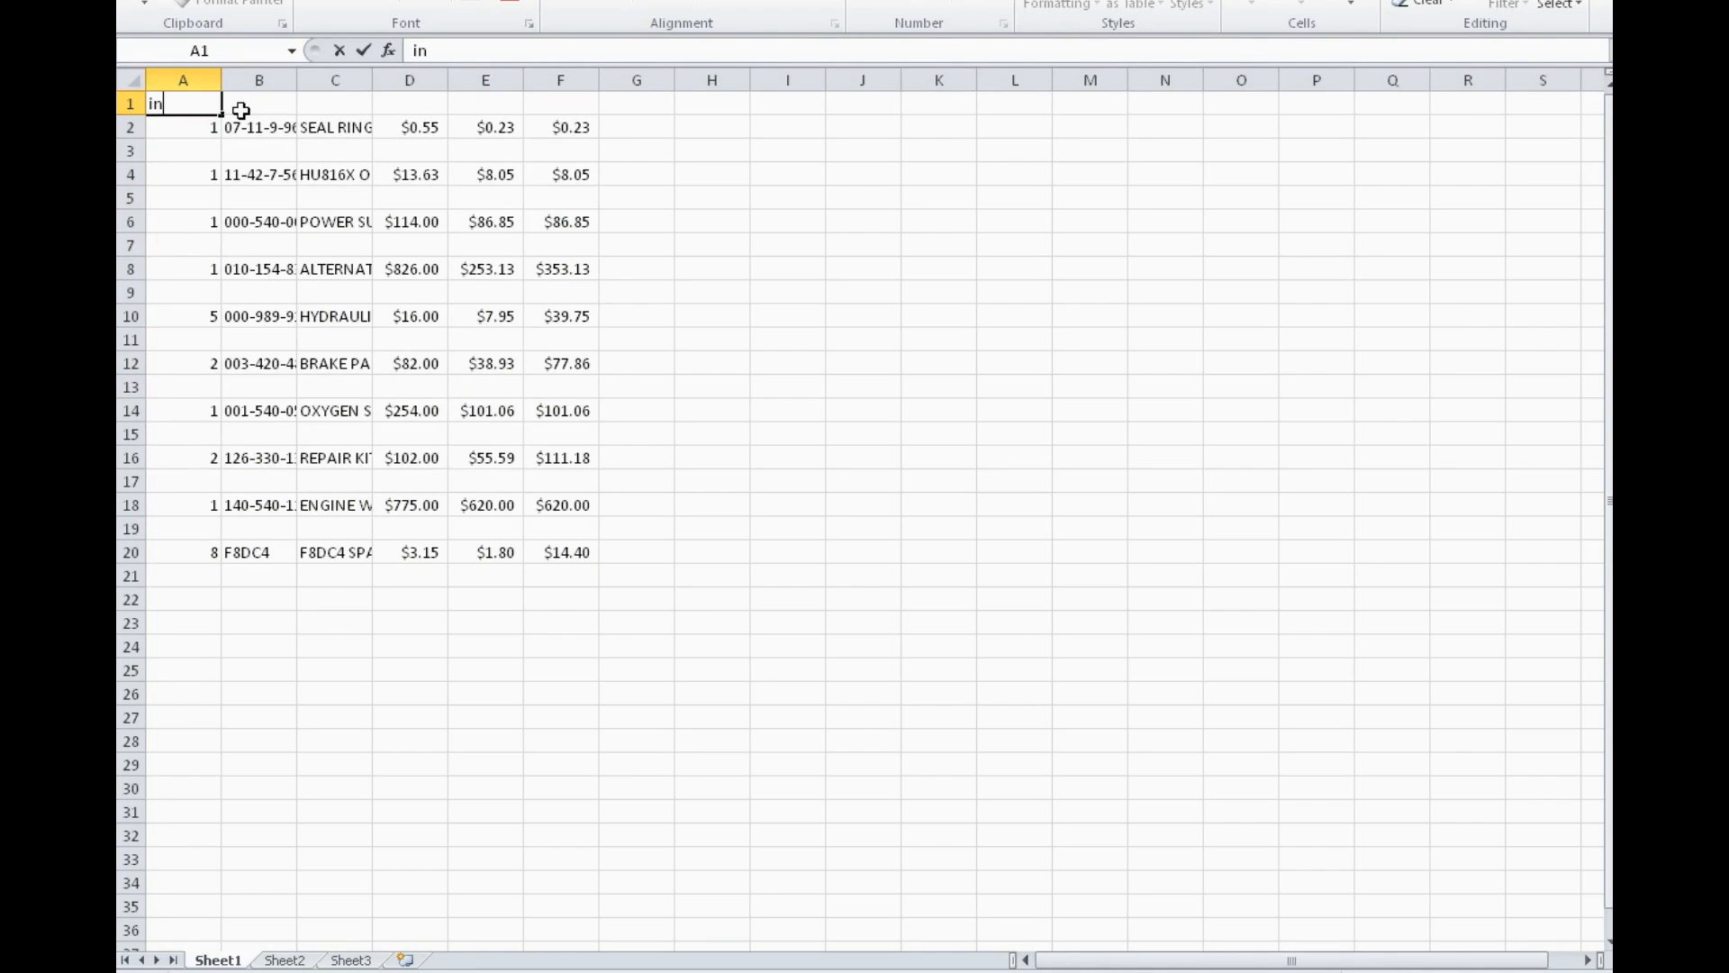
{"action": "type", "text": " stk"}
{"action": "left_click", "coordinate": [241, 110]}
{"action": "type", "text": "pn"}
{"action": "key", "text": "Tab"}
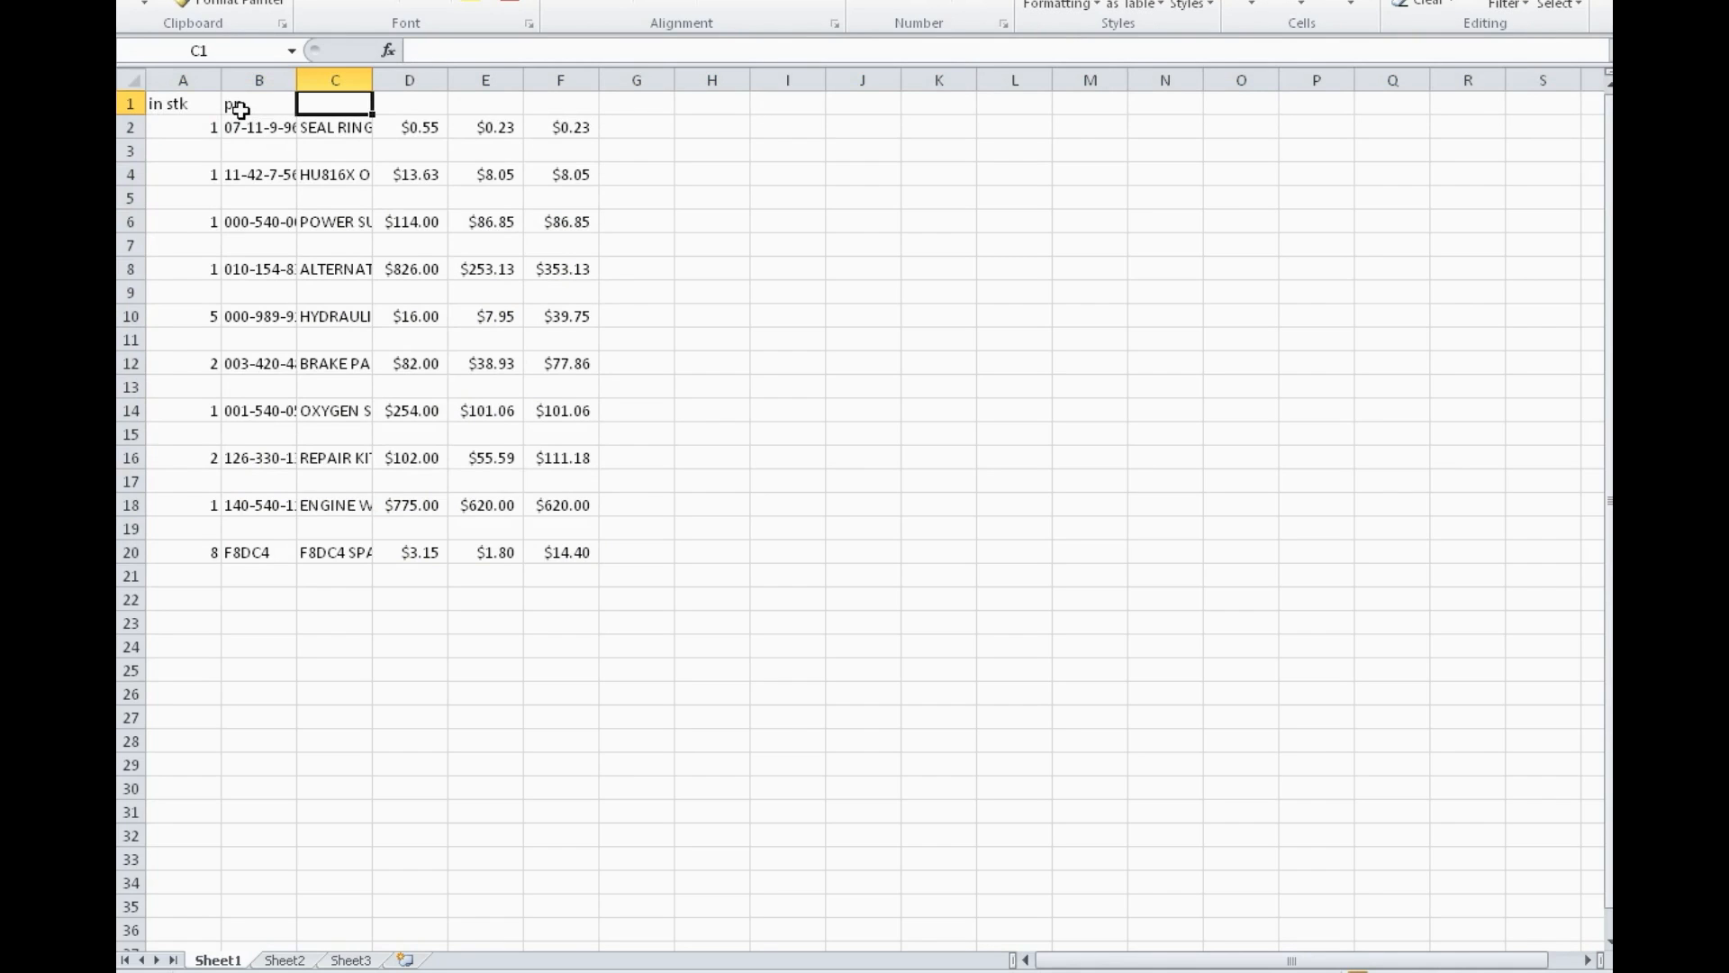
{"action": "type", "text": "desc"}
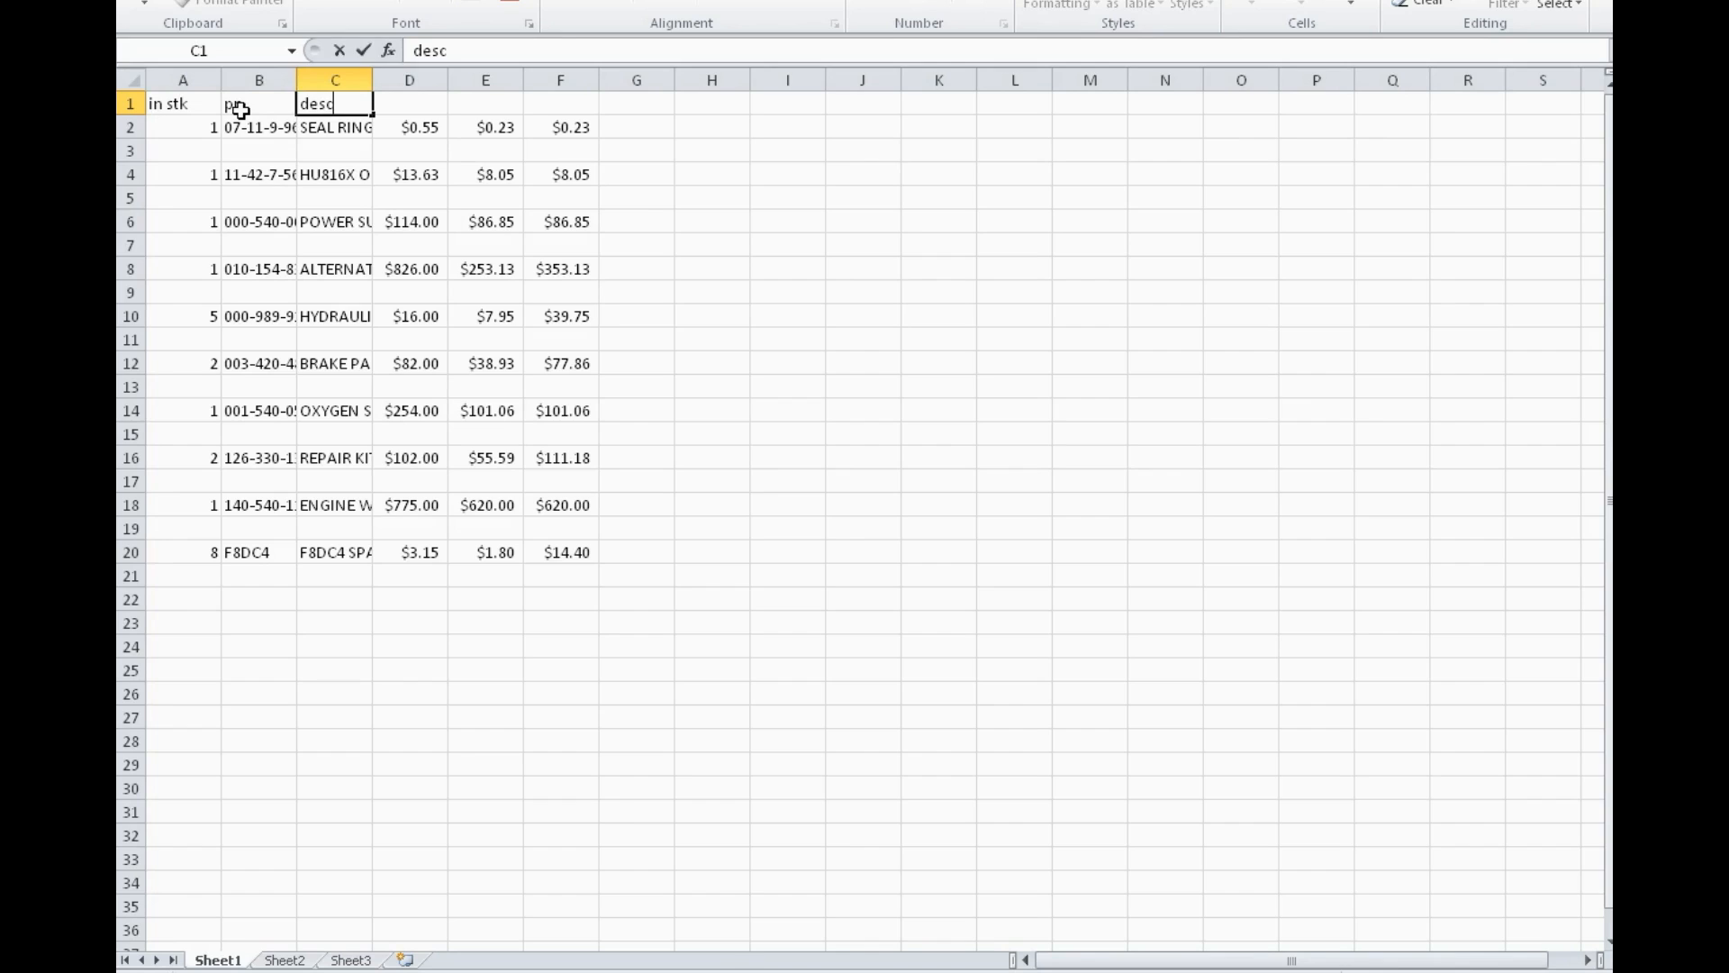
{"action": "key", "text": "Tab"}
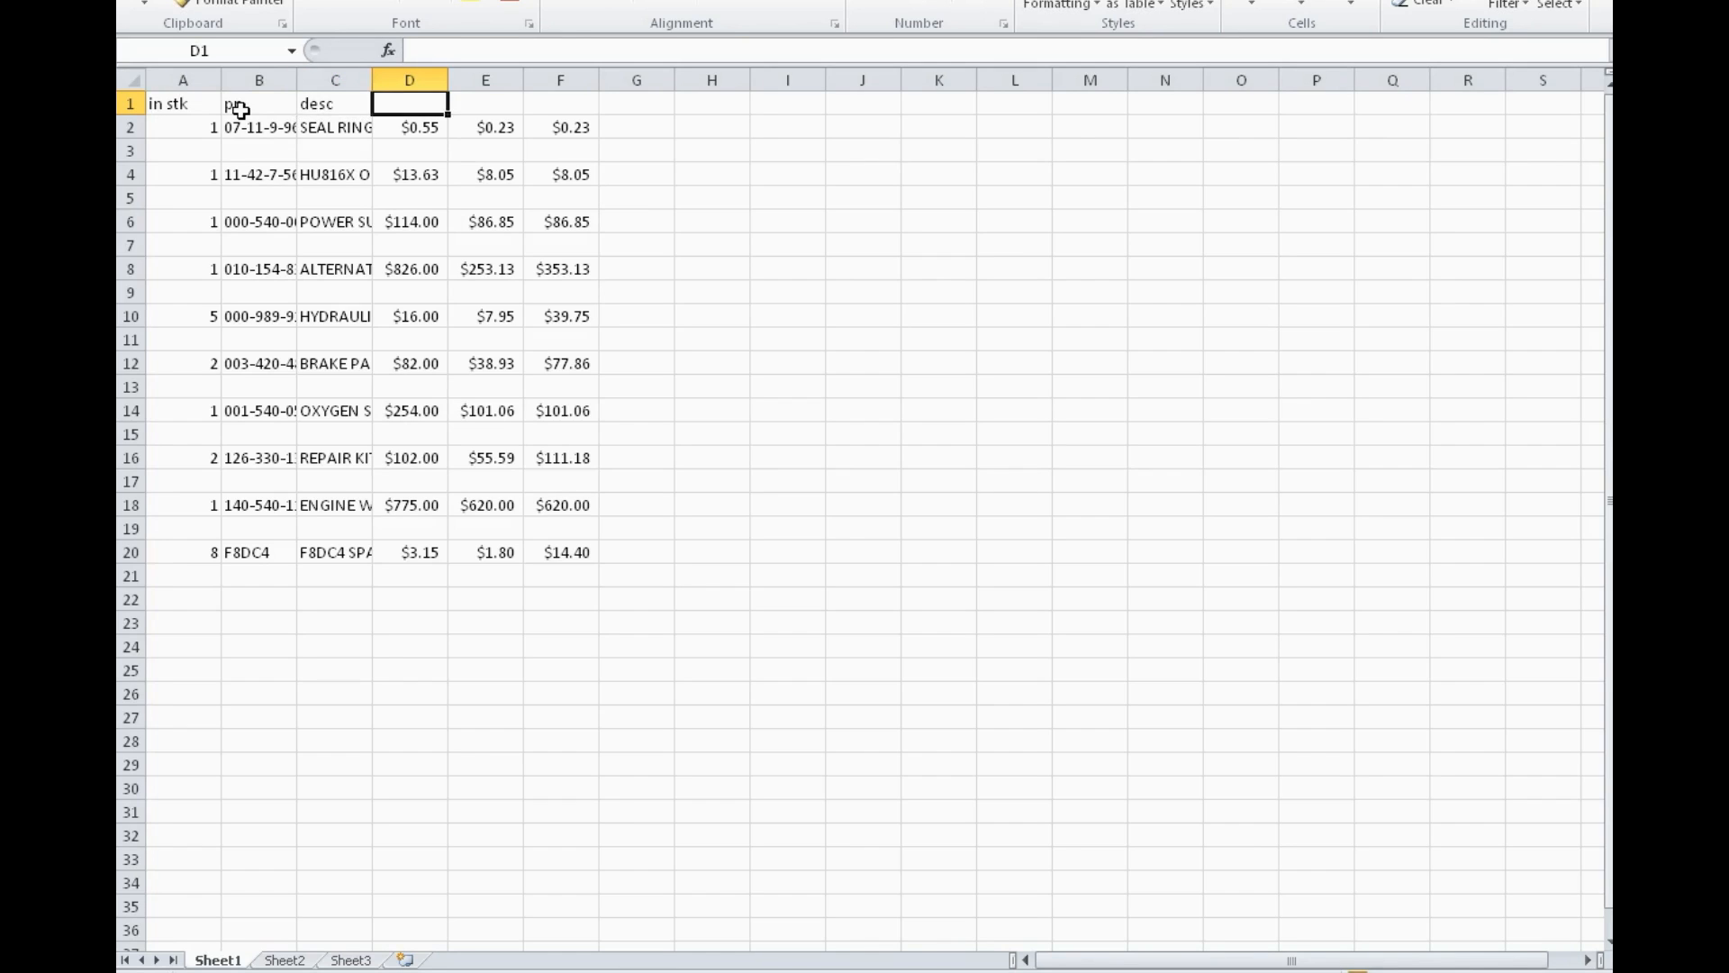
{"action": "type", "text": "list"}
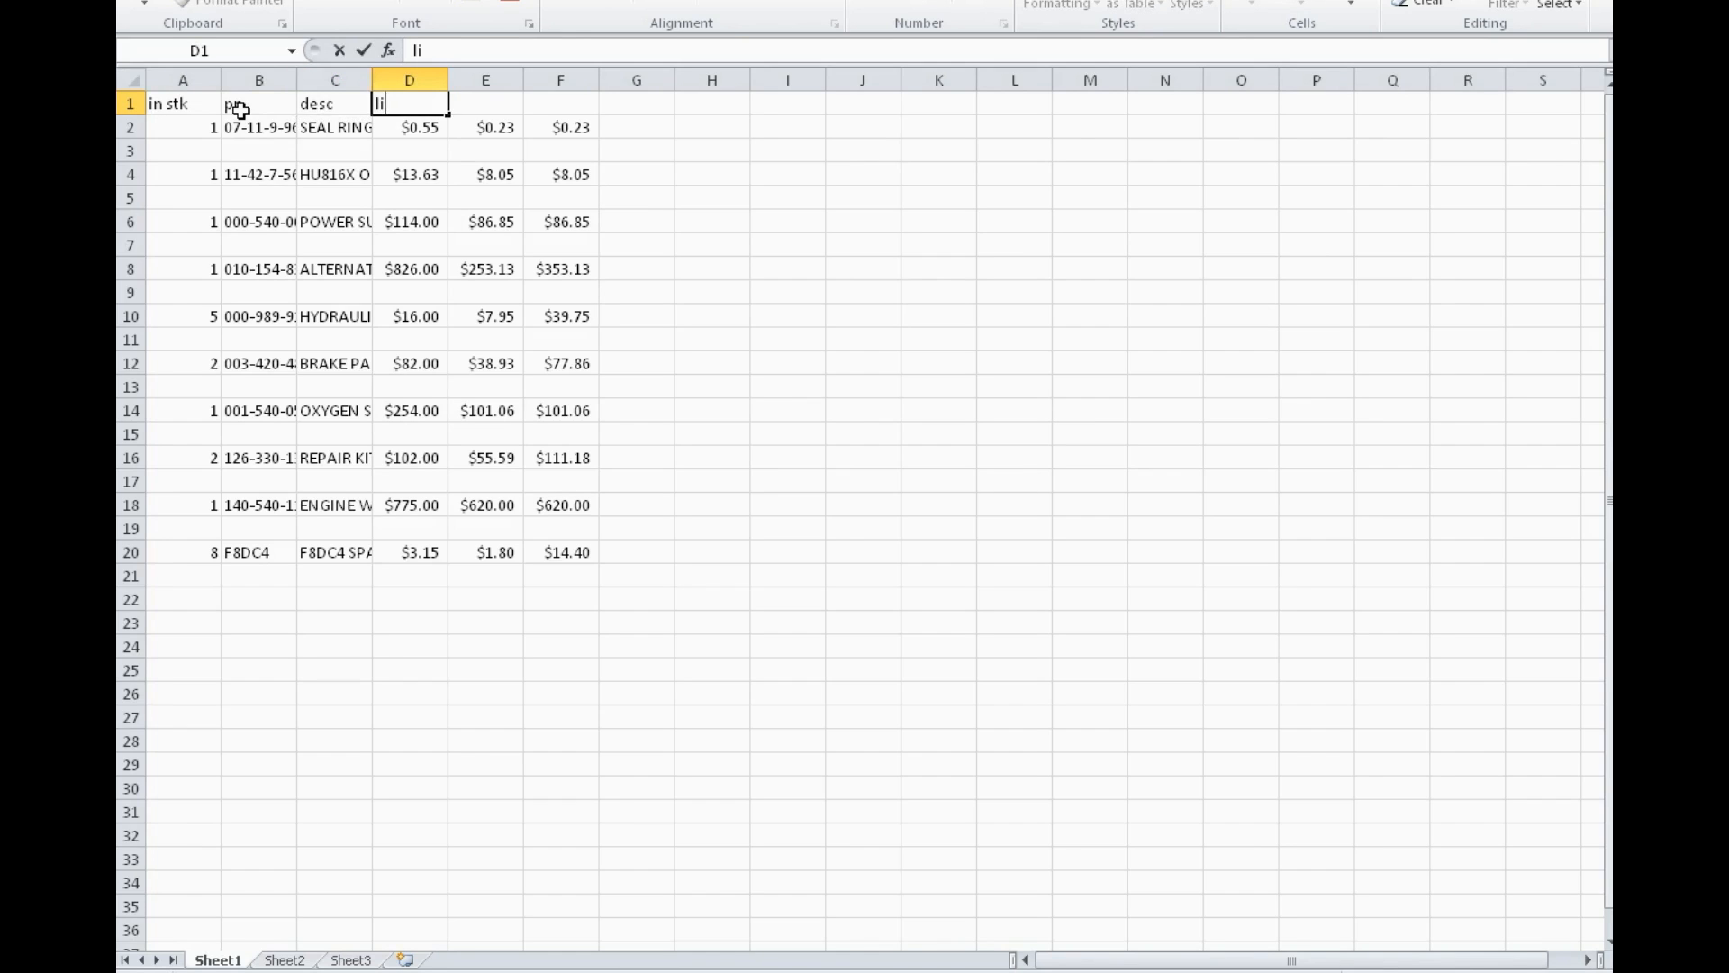
{"action": "key", "text": "Tab"}
{"action": "type", "text": "cost"}
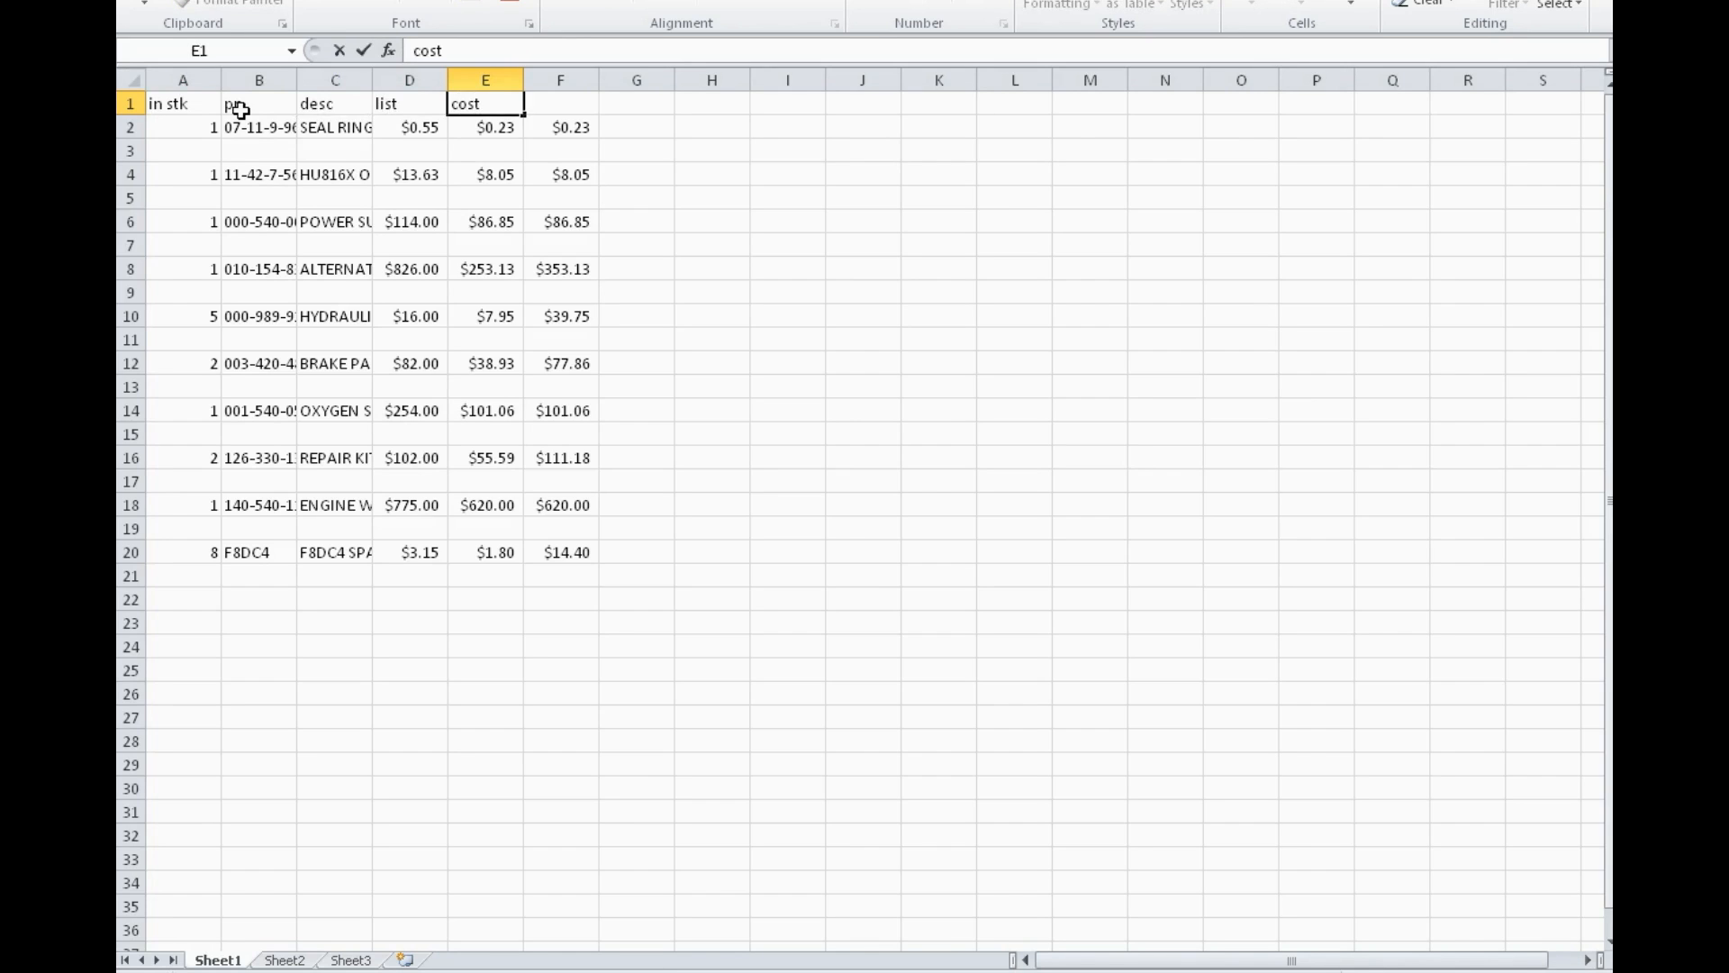
Delete column F, the unlabelled price column after cost
{"action": "left_click", "coordinate": [560, 77]}
{"action": "right_click", "coordinate": [561, 79]}
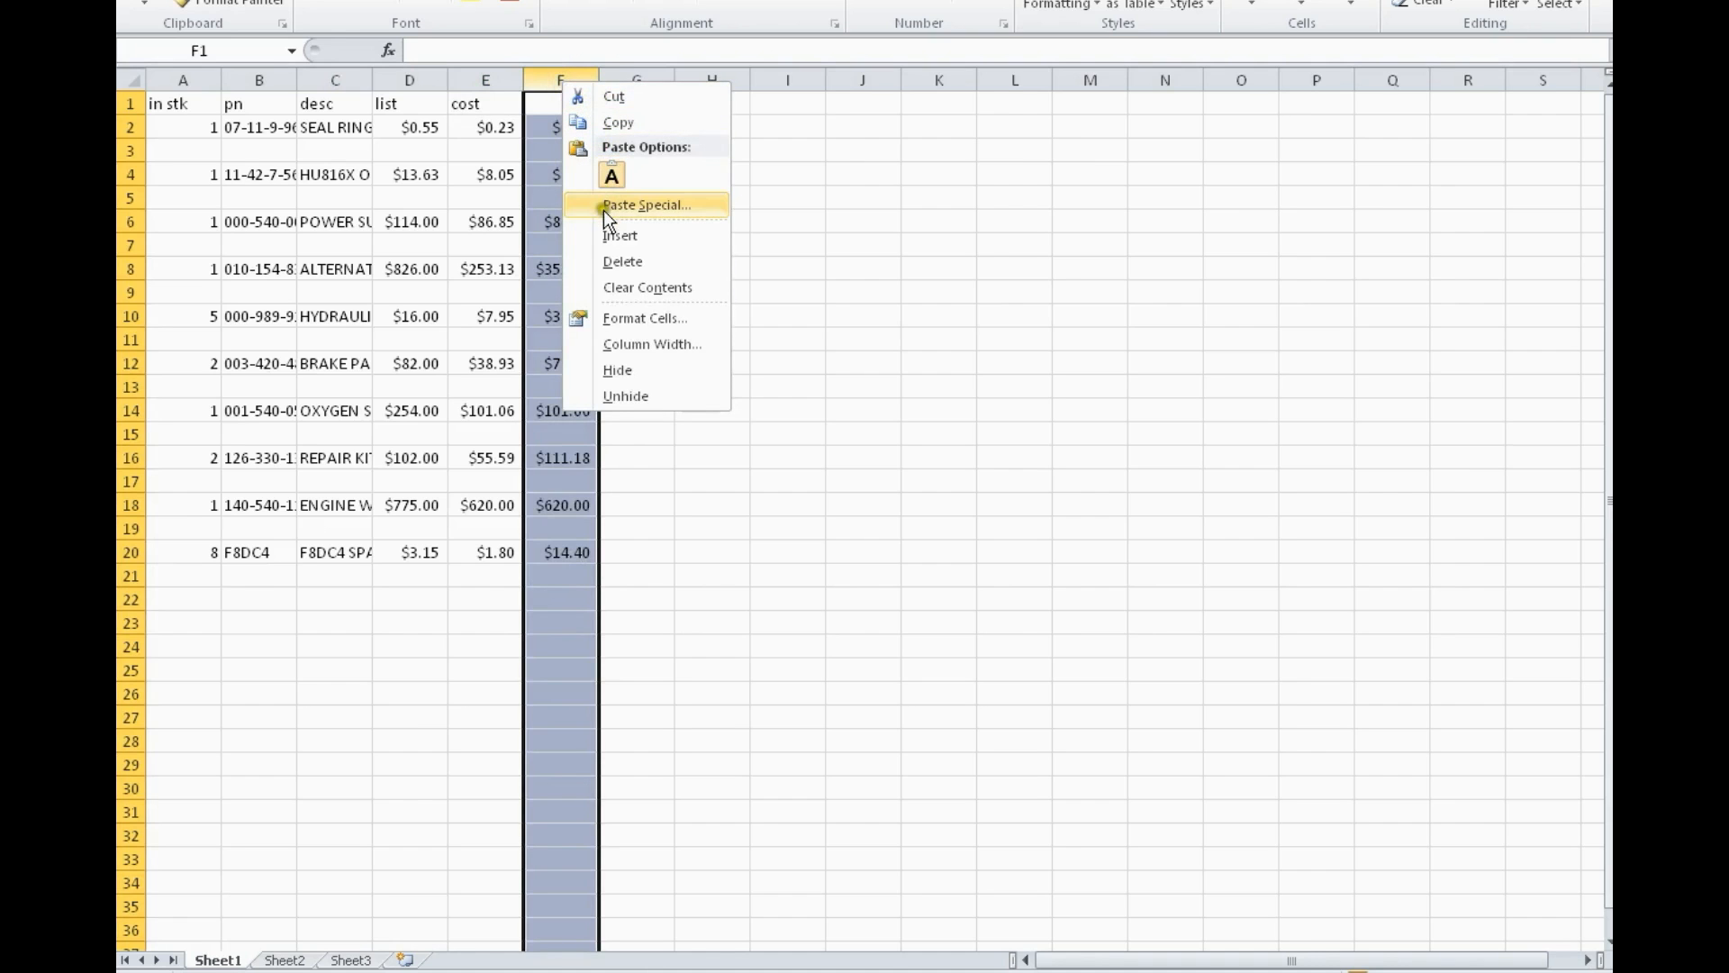
{"action": "left_click", "coordinate": [622, 263]}
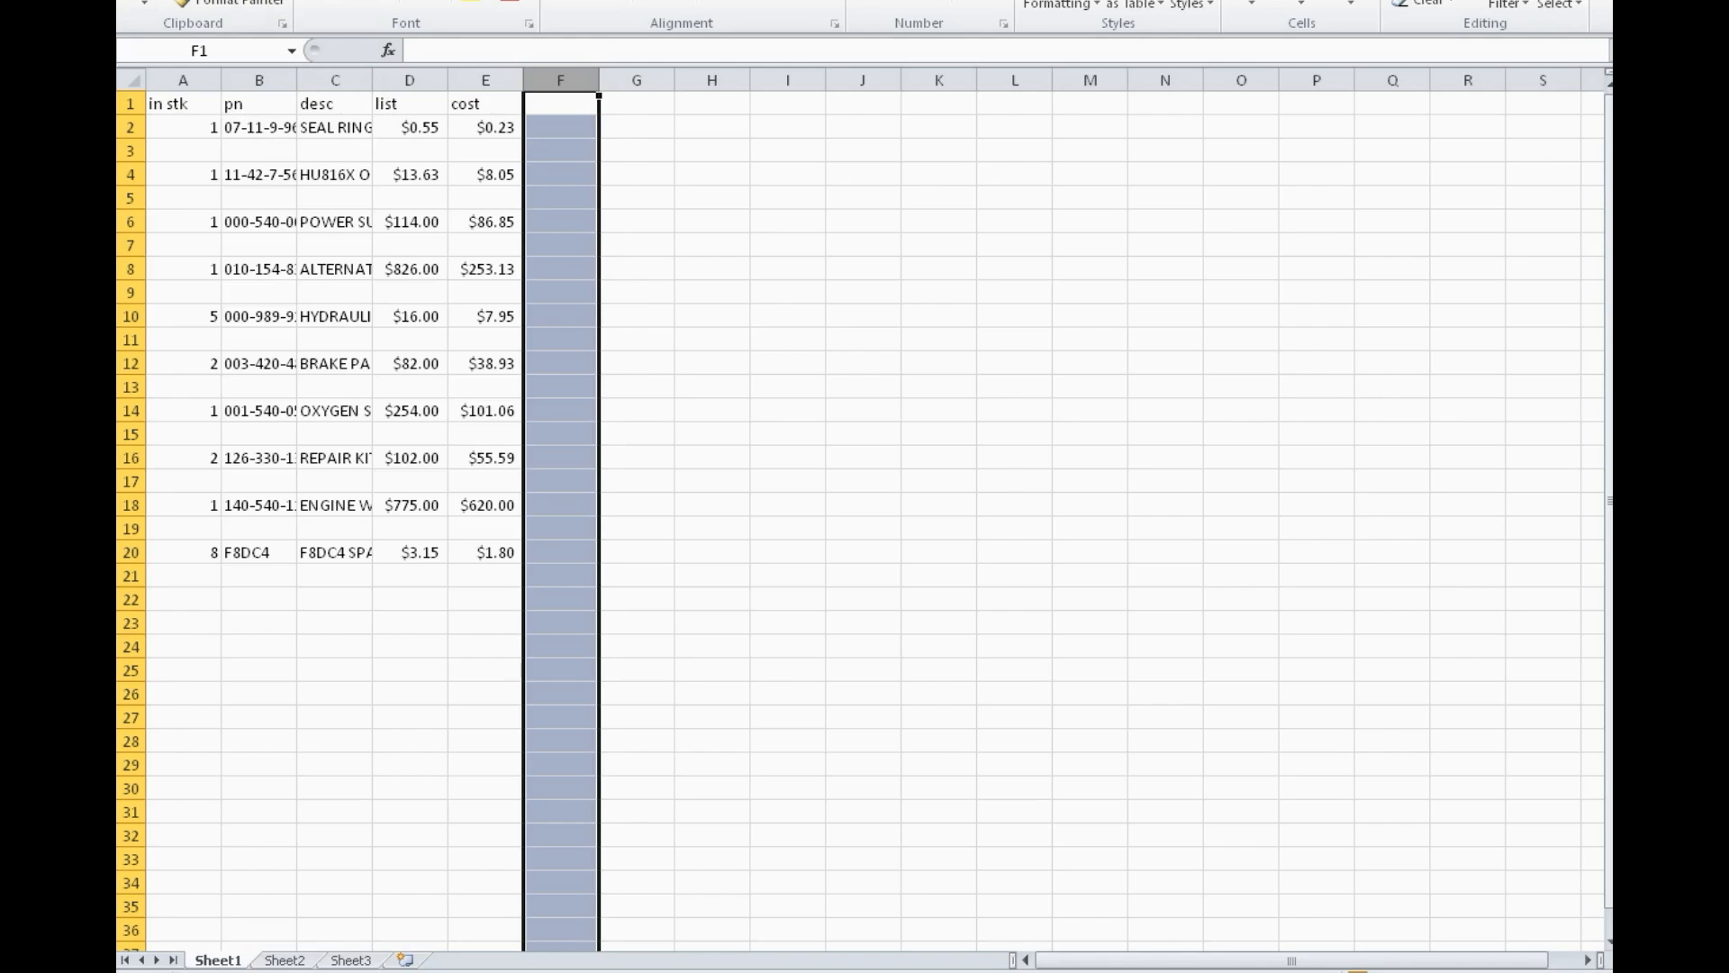
Save the active sheet as CSV (Comma delimited) over the existing Parts.csv, keeping the CSV format
{"action": "left_click", "coordinate": [146, 0]}
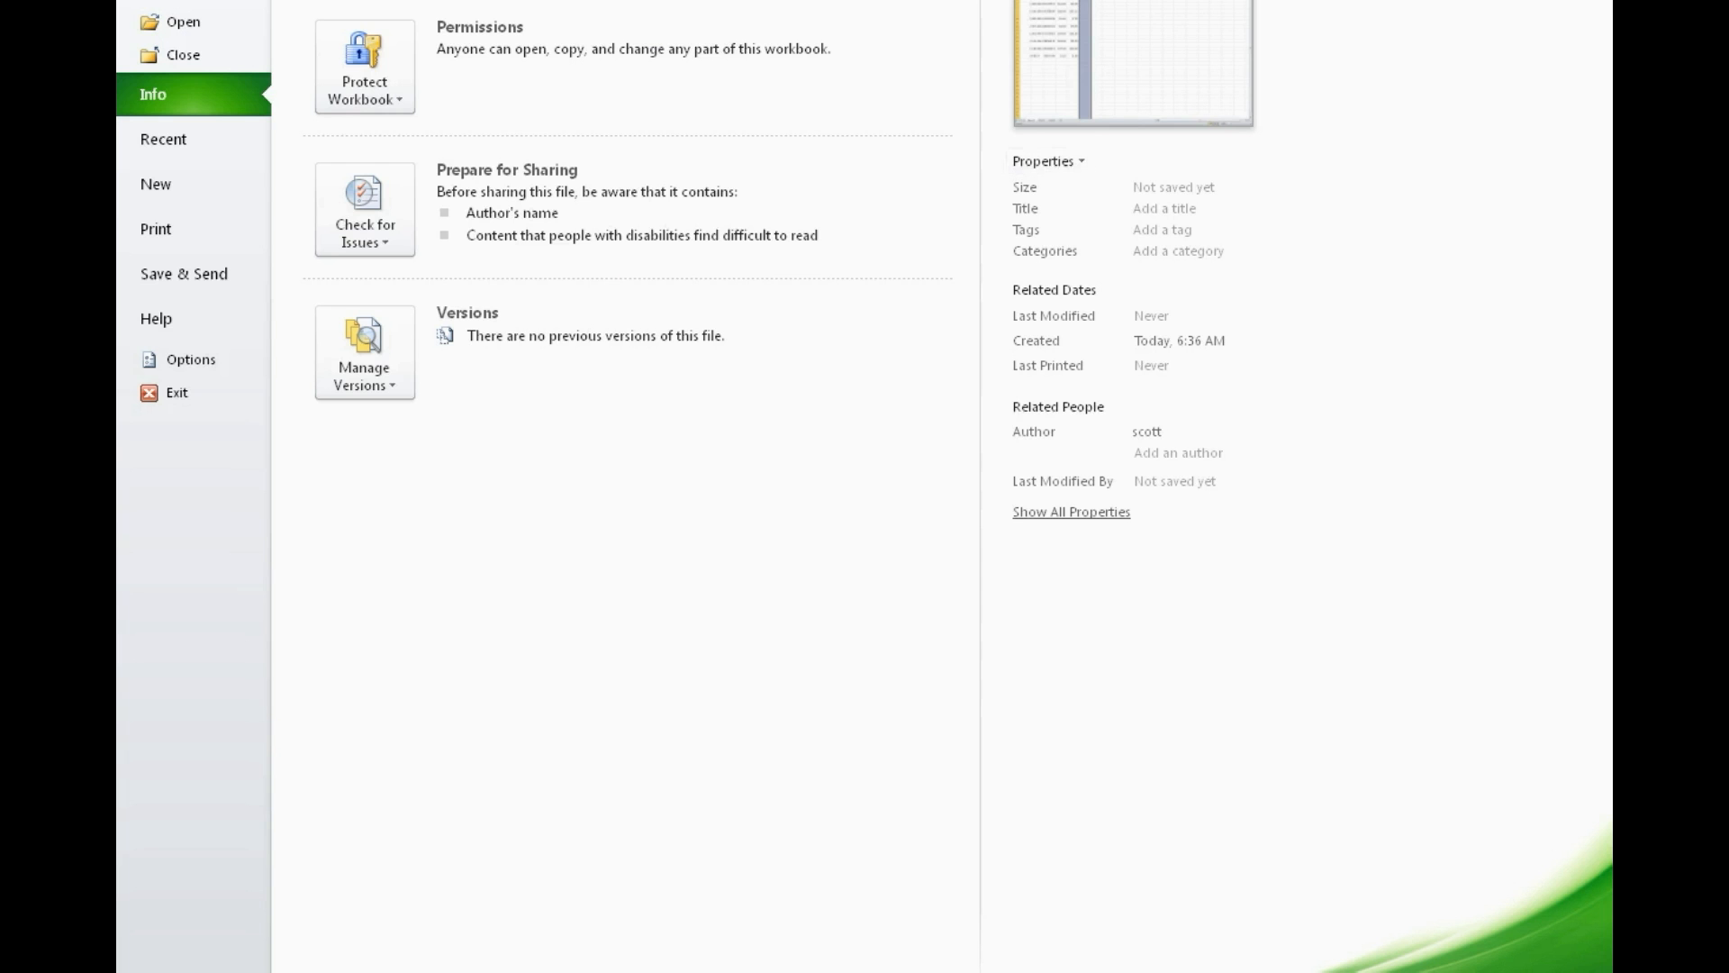
{"action": "left_click", "coordinate": [176, 0]}
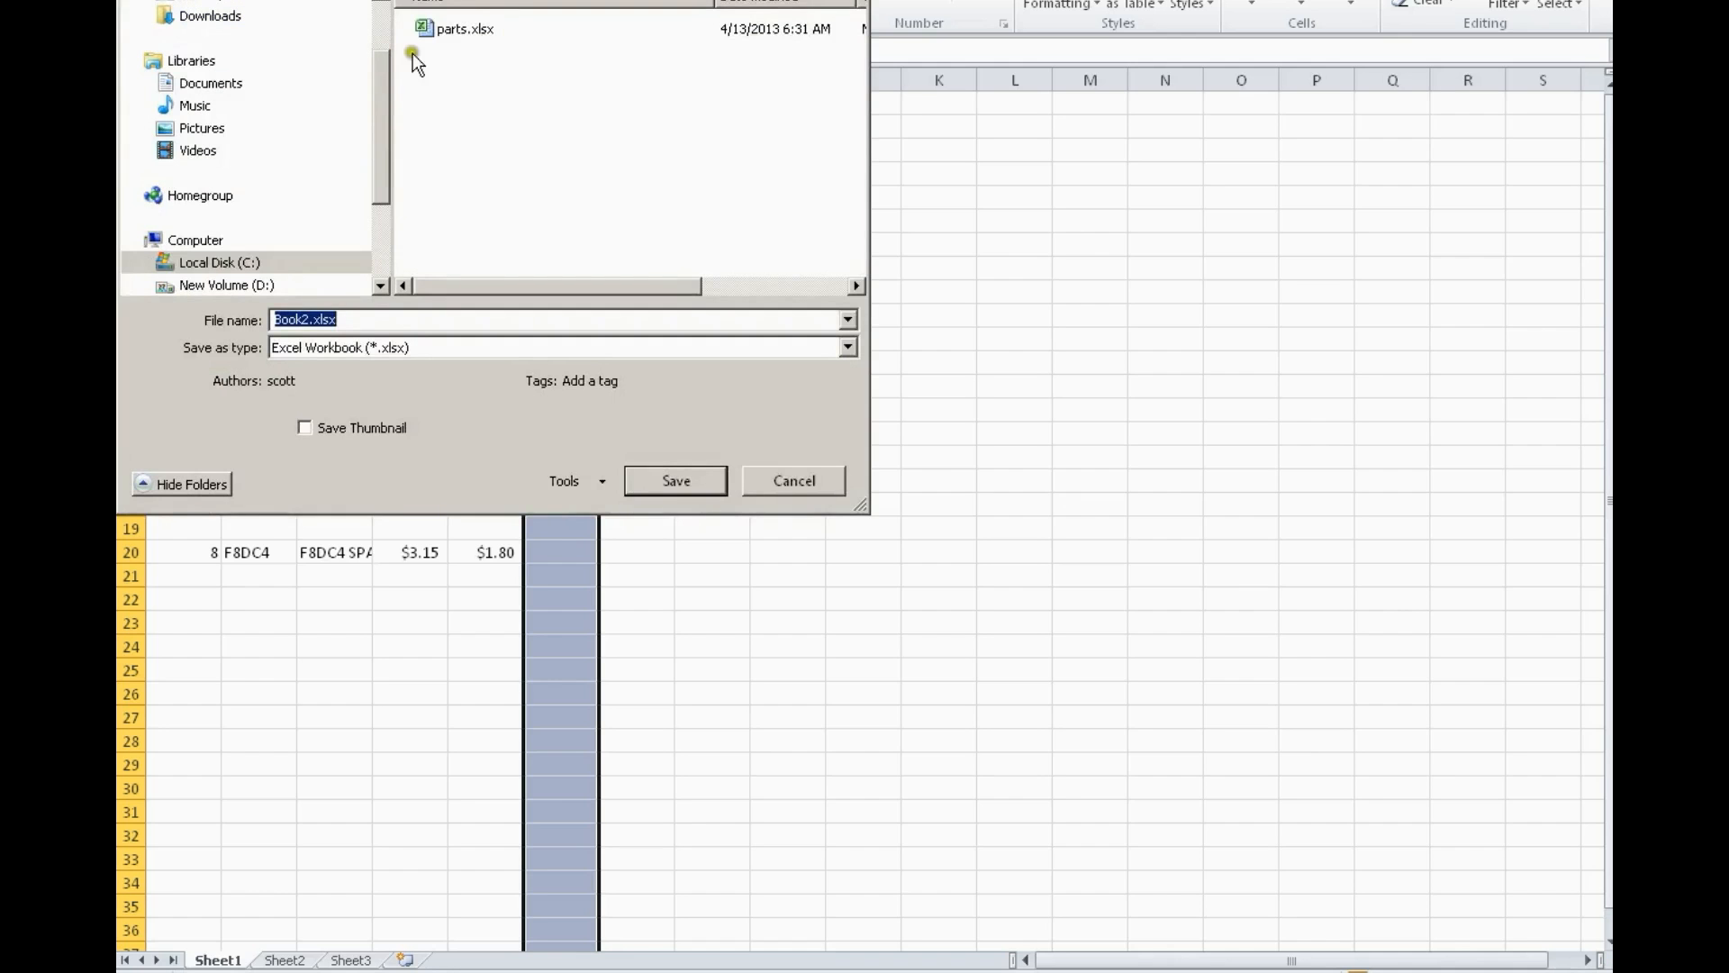
{"action": "left_click", "coordinate": [847, 347]}
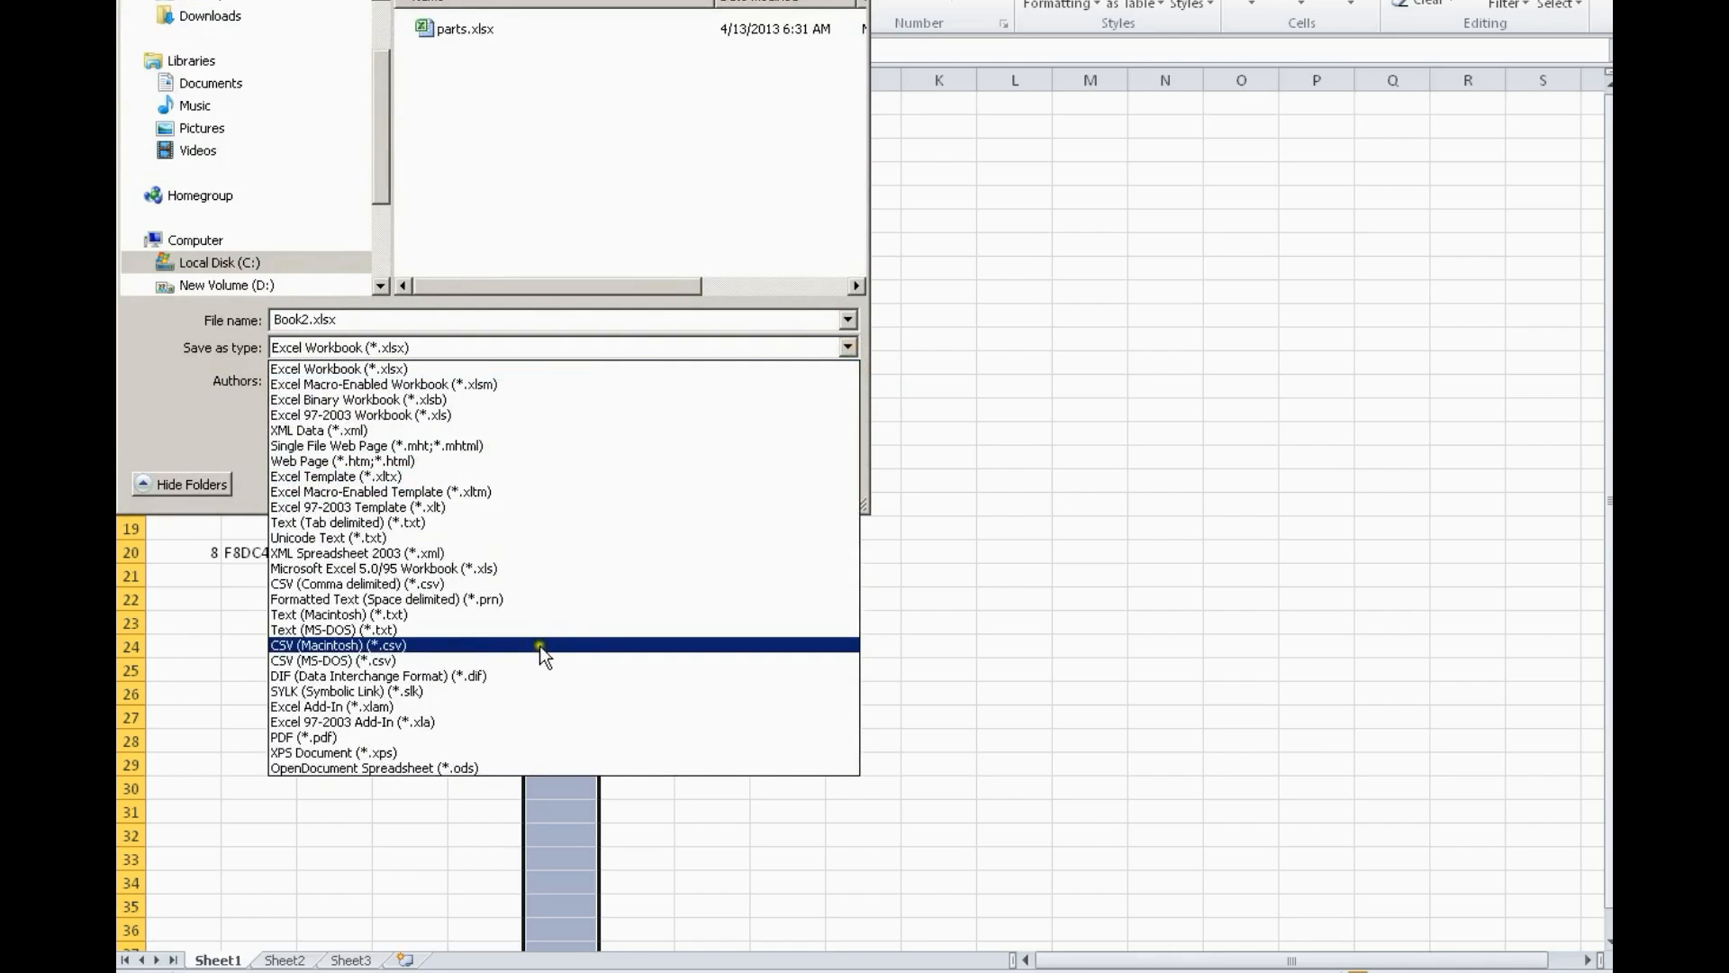
{"action": "left_click", "coordinate": [411, 586]}
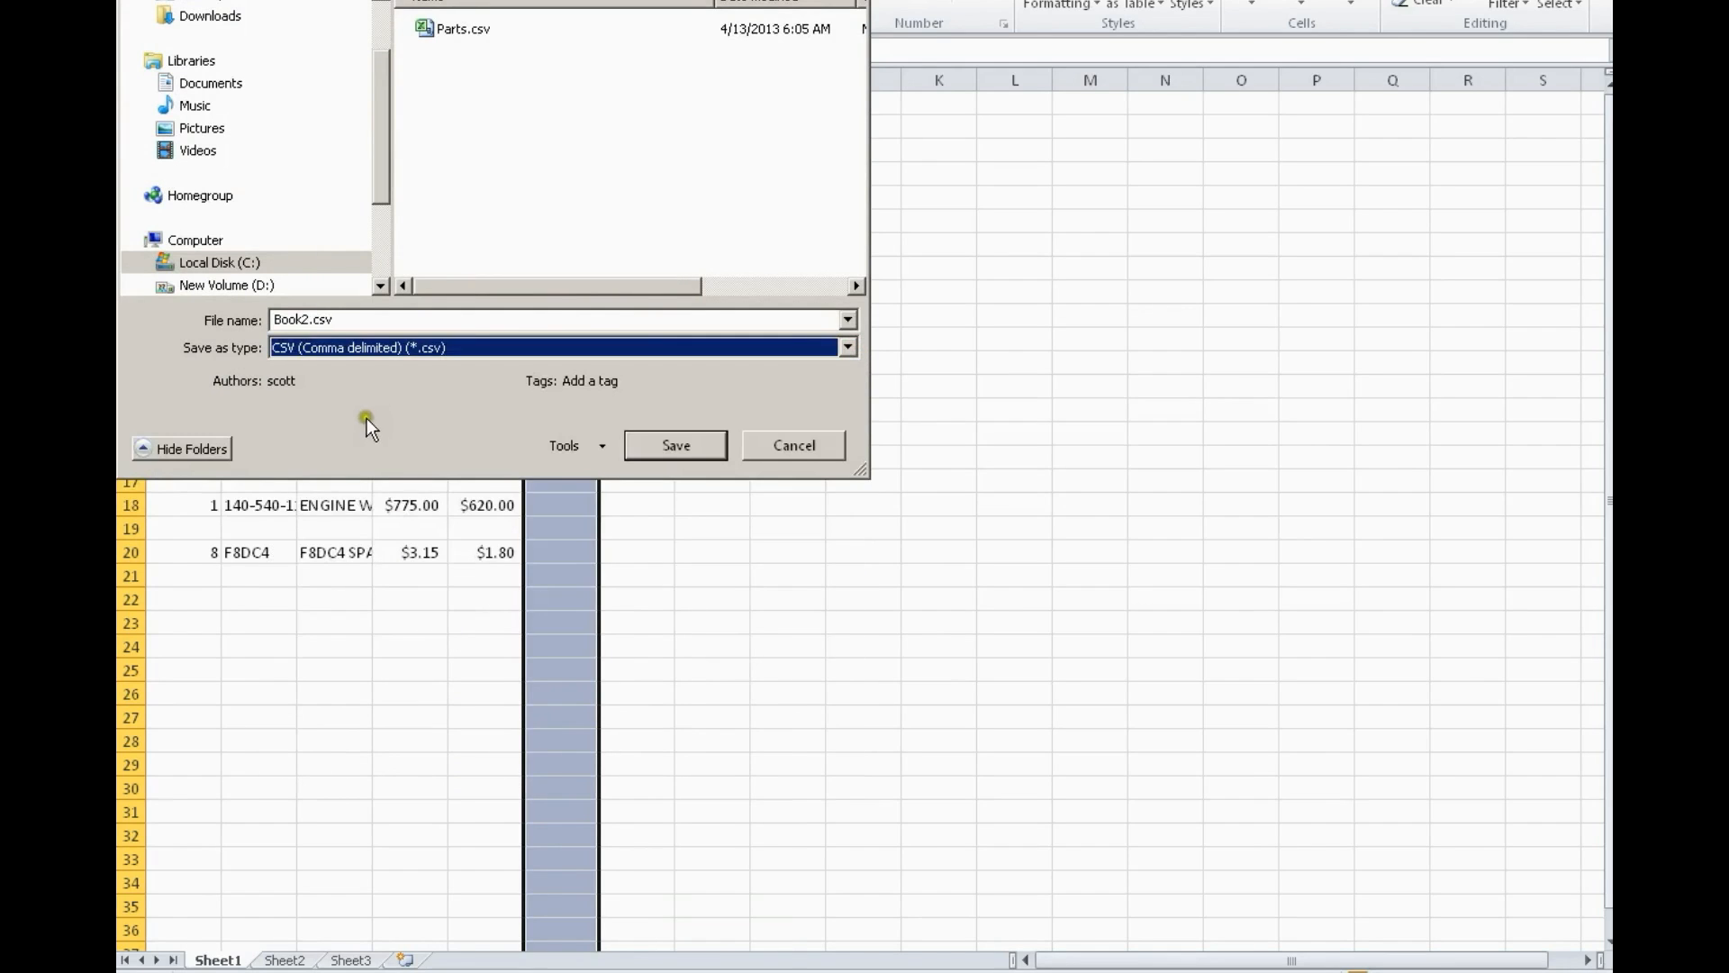
{"action": "double_click", "coordinate": [452, 31]}
{"action": "left_click", "coordinate": [939, 447]}
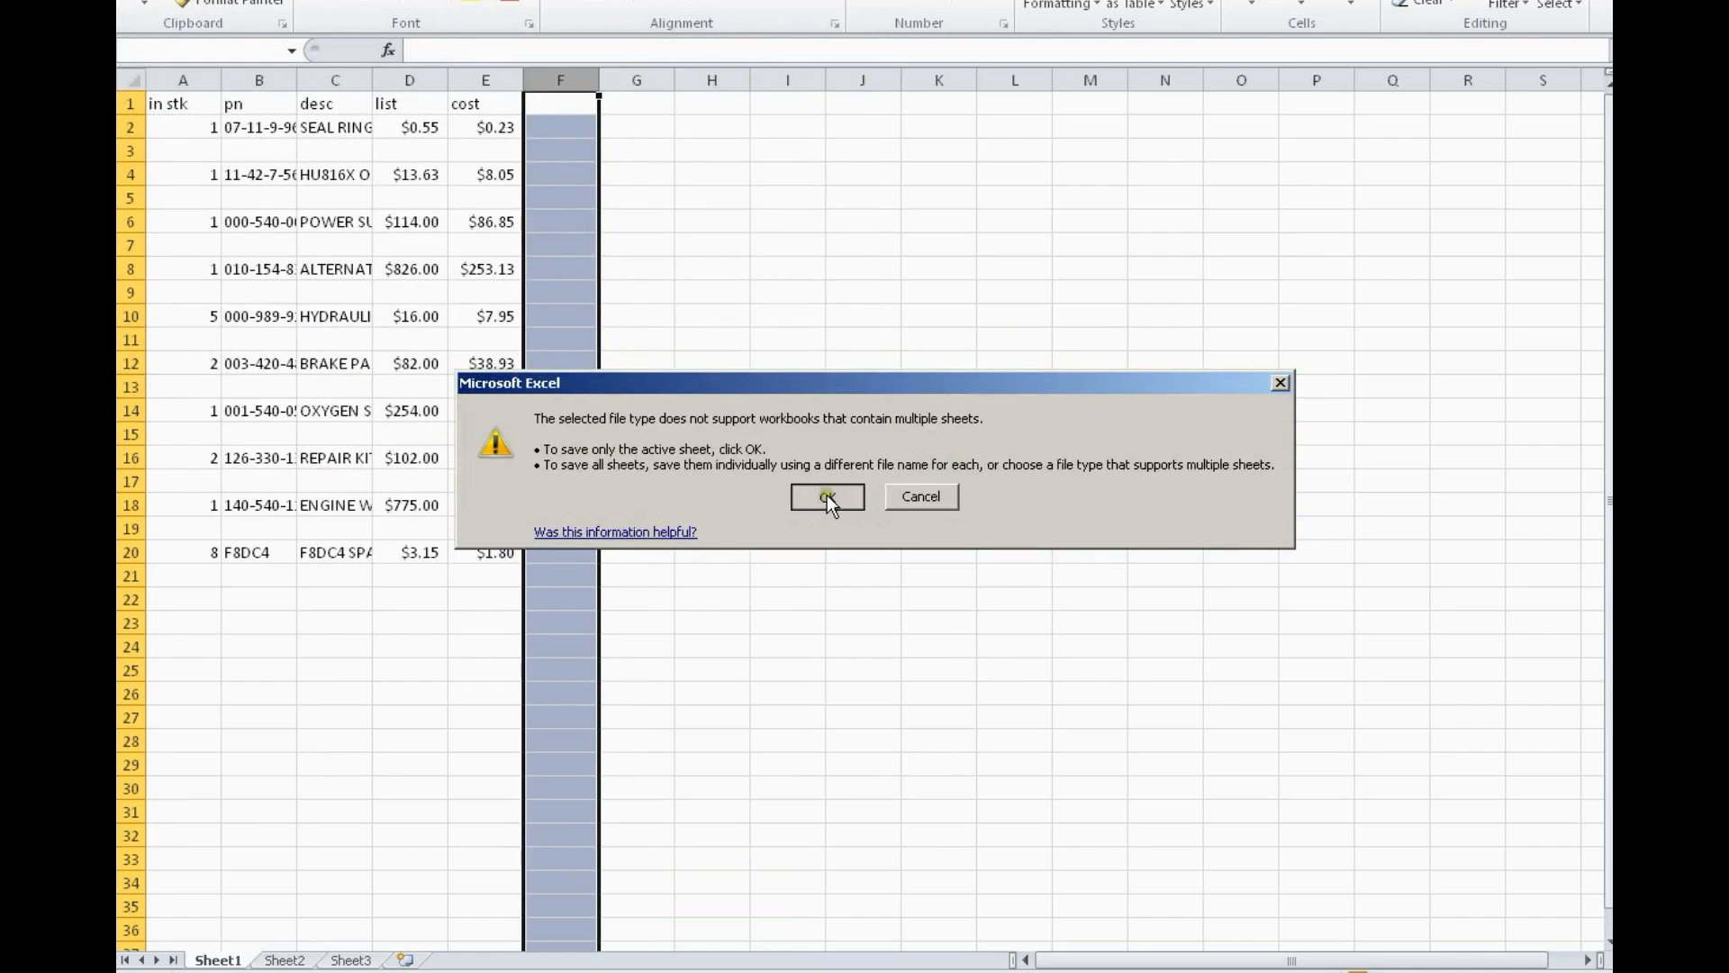
{"action": "left_click", "coordinate": [827, 494]}
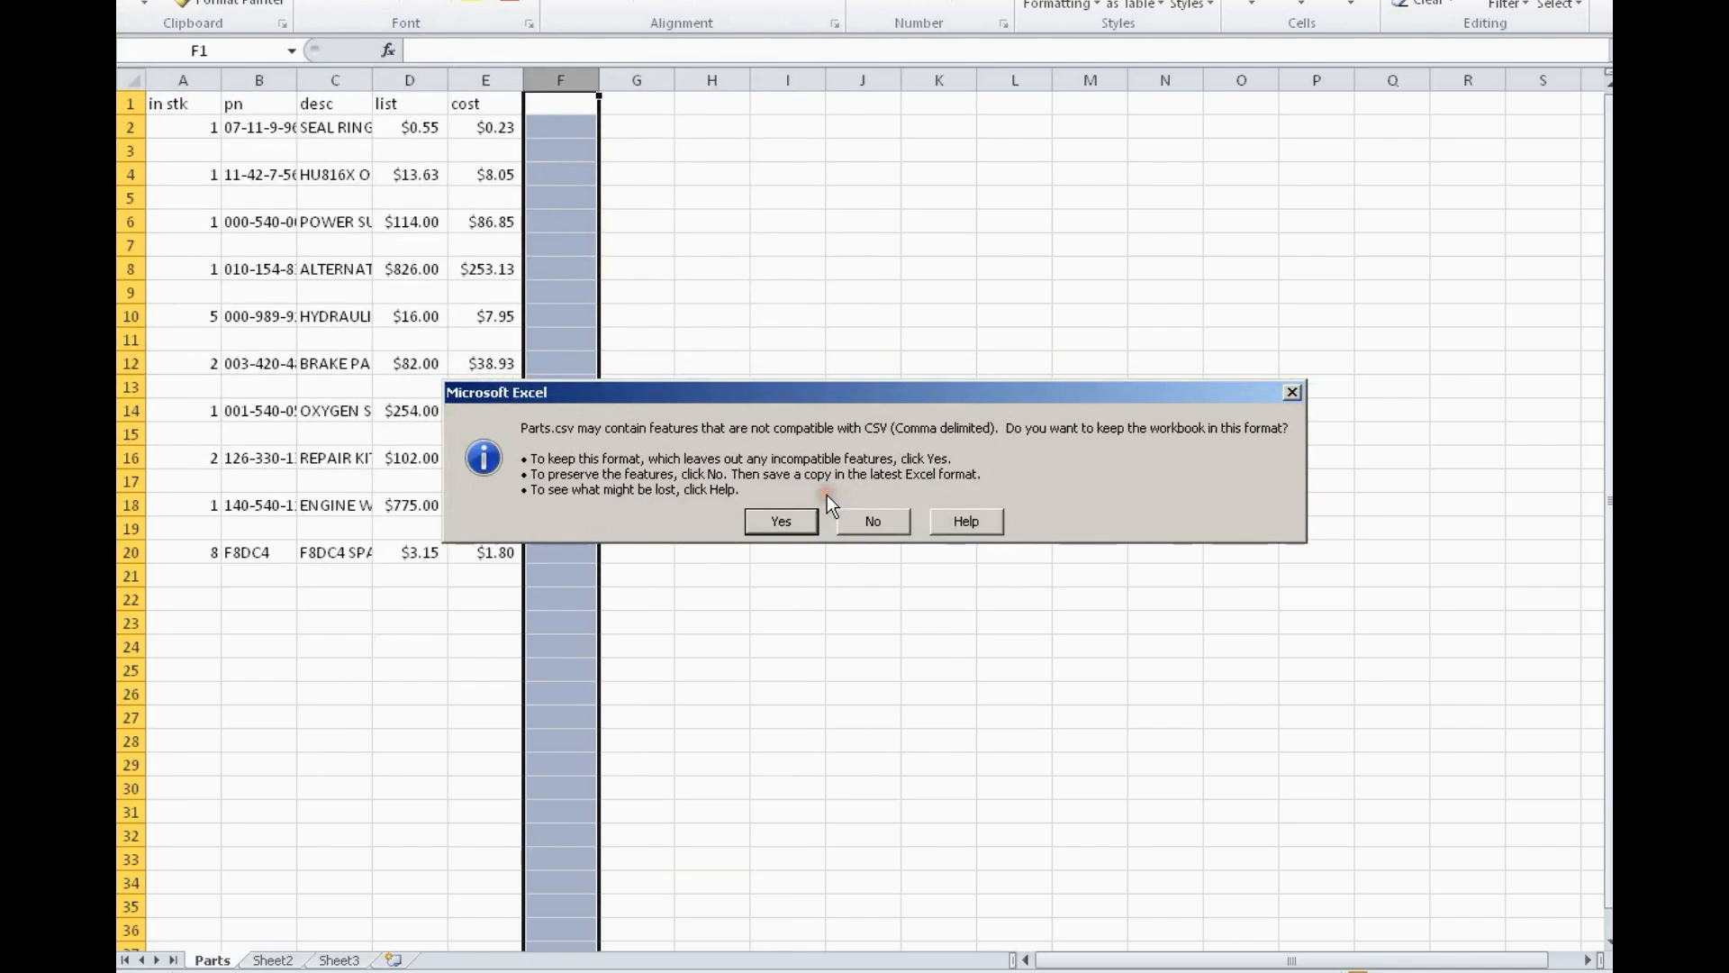
{"action": "left_click", "coordinate": [782, 521]}
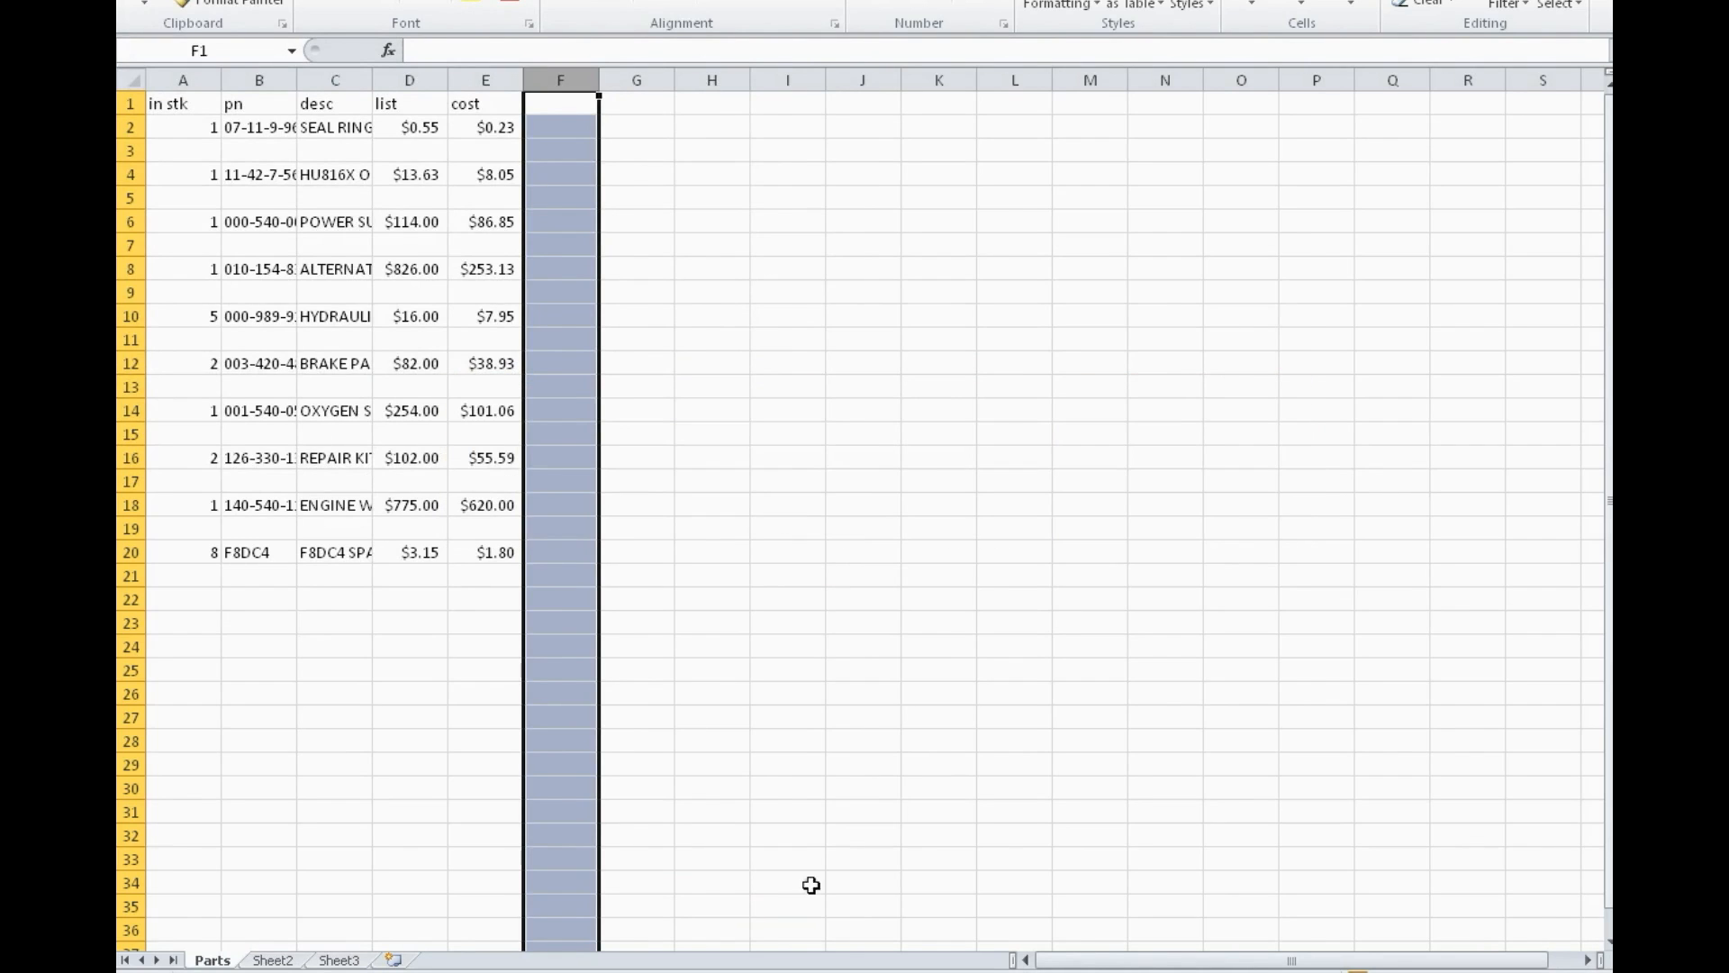
Switch back to the Shop Manager parts import dialog in the browser and select parts.xlsx for upload
{"action": "key", "text": "alt+Tab"}
{"action": "left_click", "coordinate": [793, 477]}
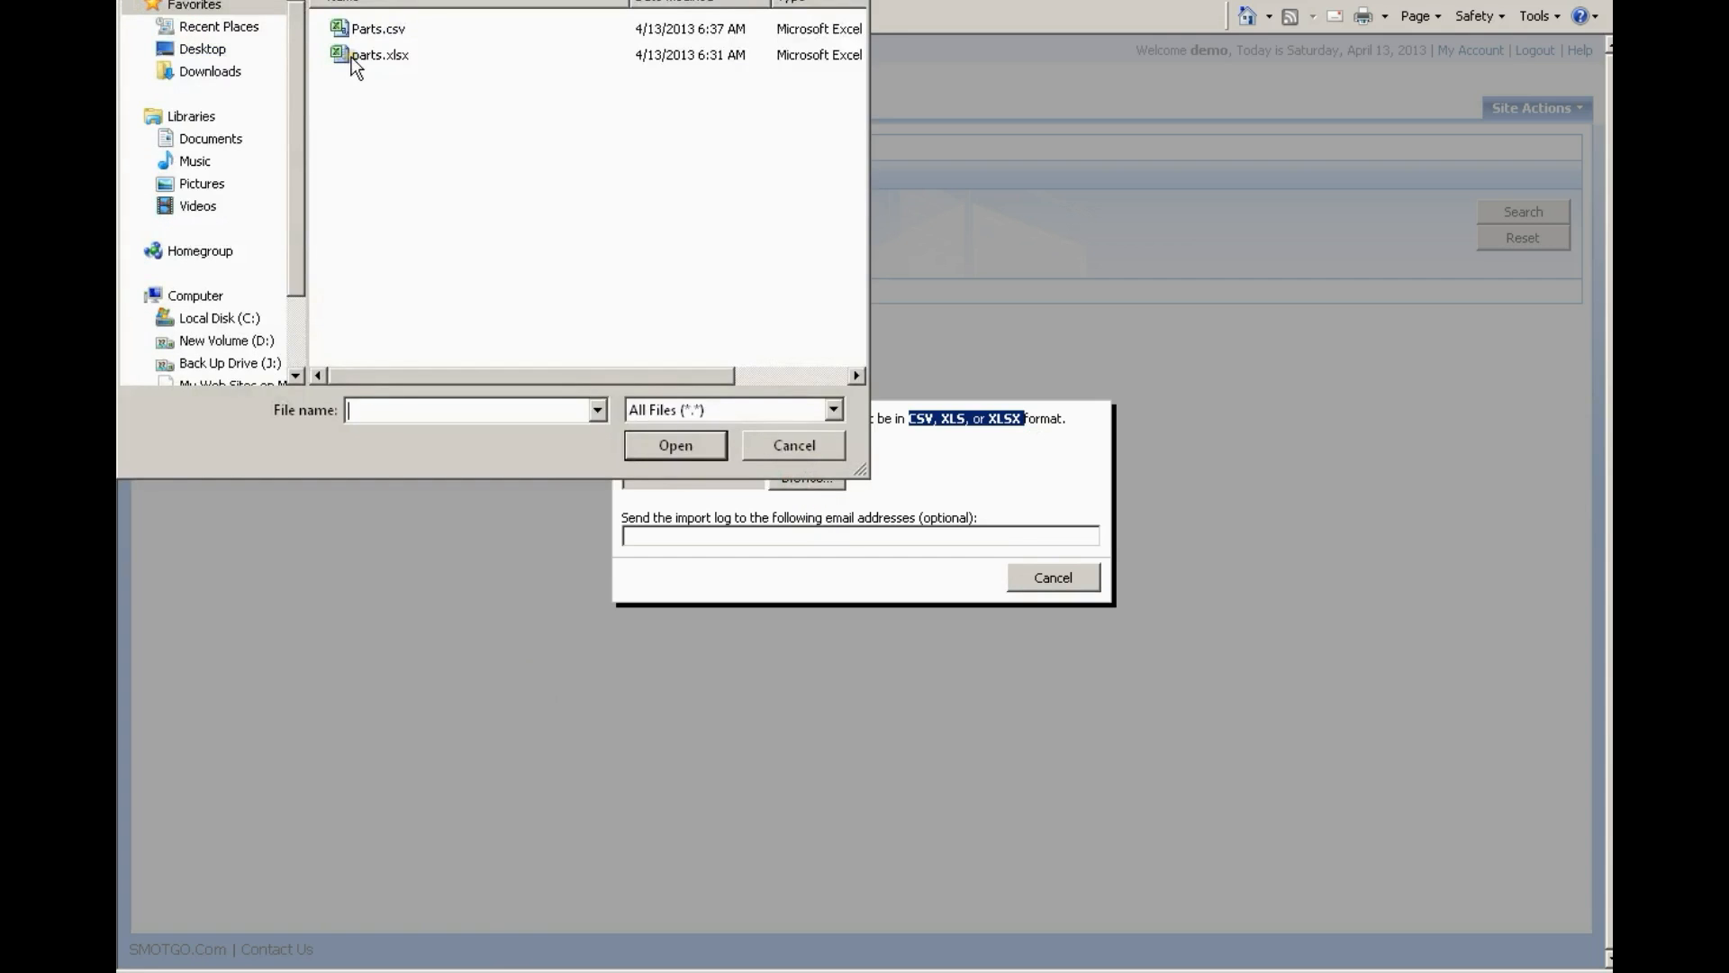
{"action": "double_click", "coordinate": [351, 57]}
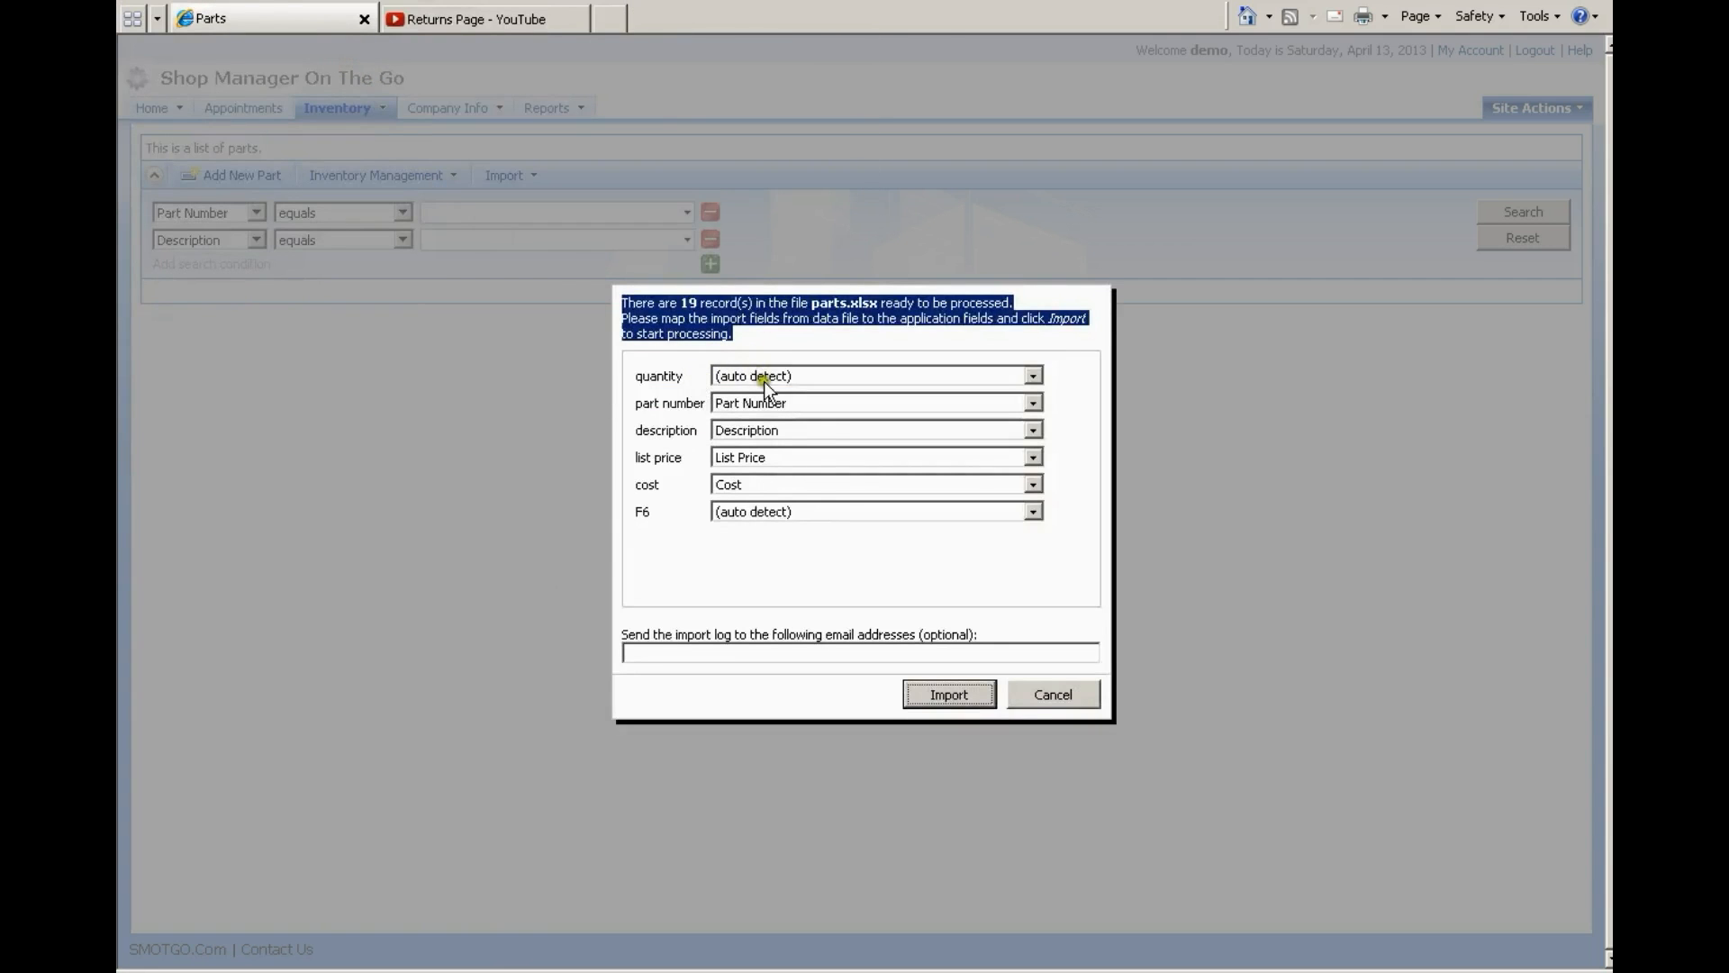
{"action": "left_click", "coordinate": [765, 381]}
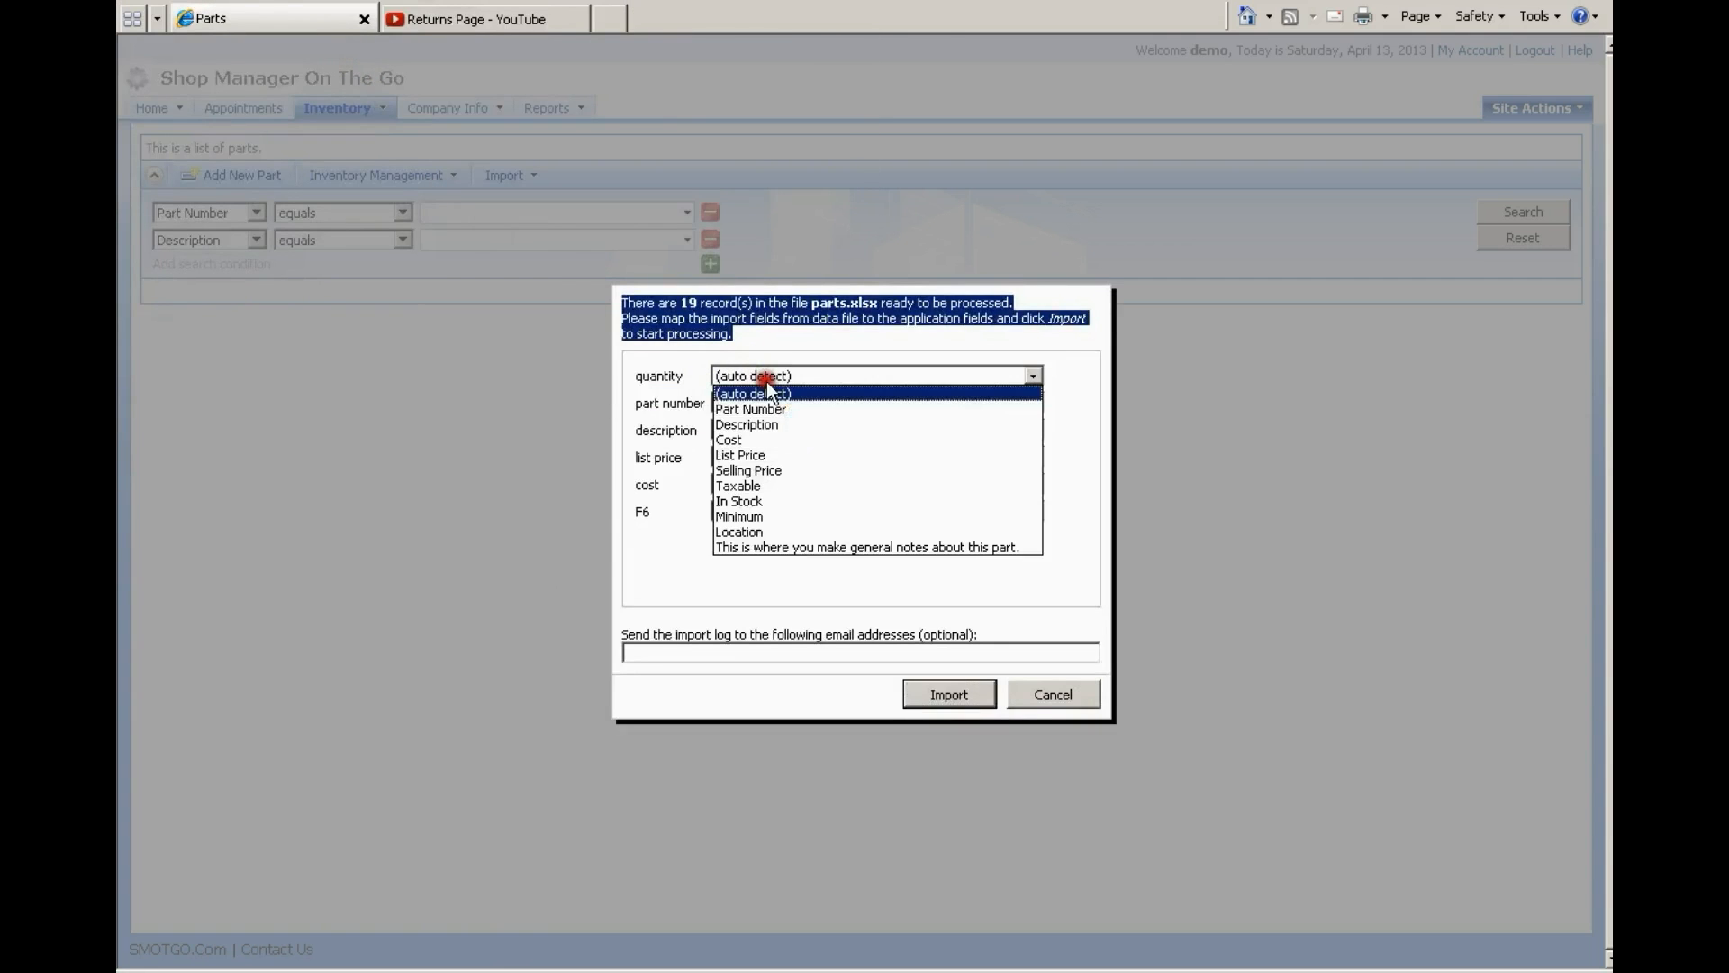
{"action": "left_click", "coordinate": [748, 502]}
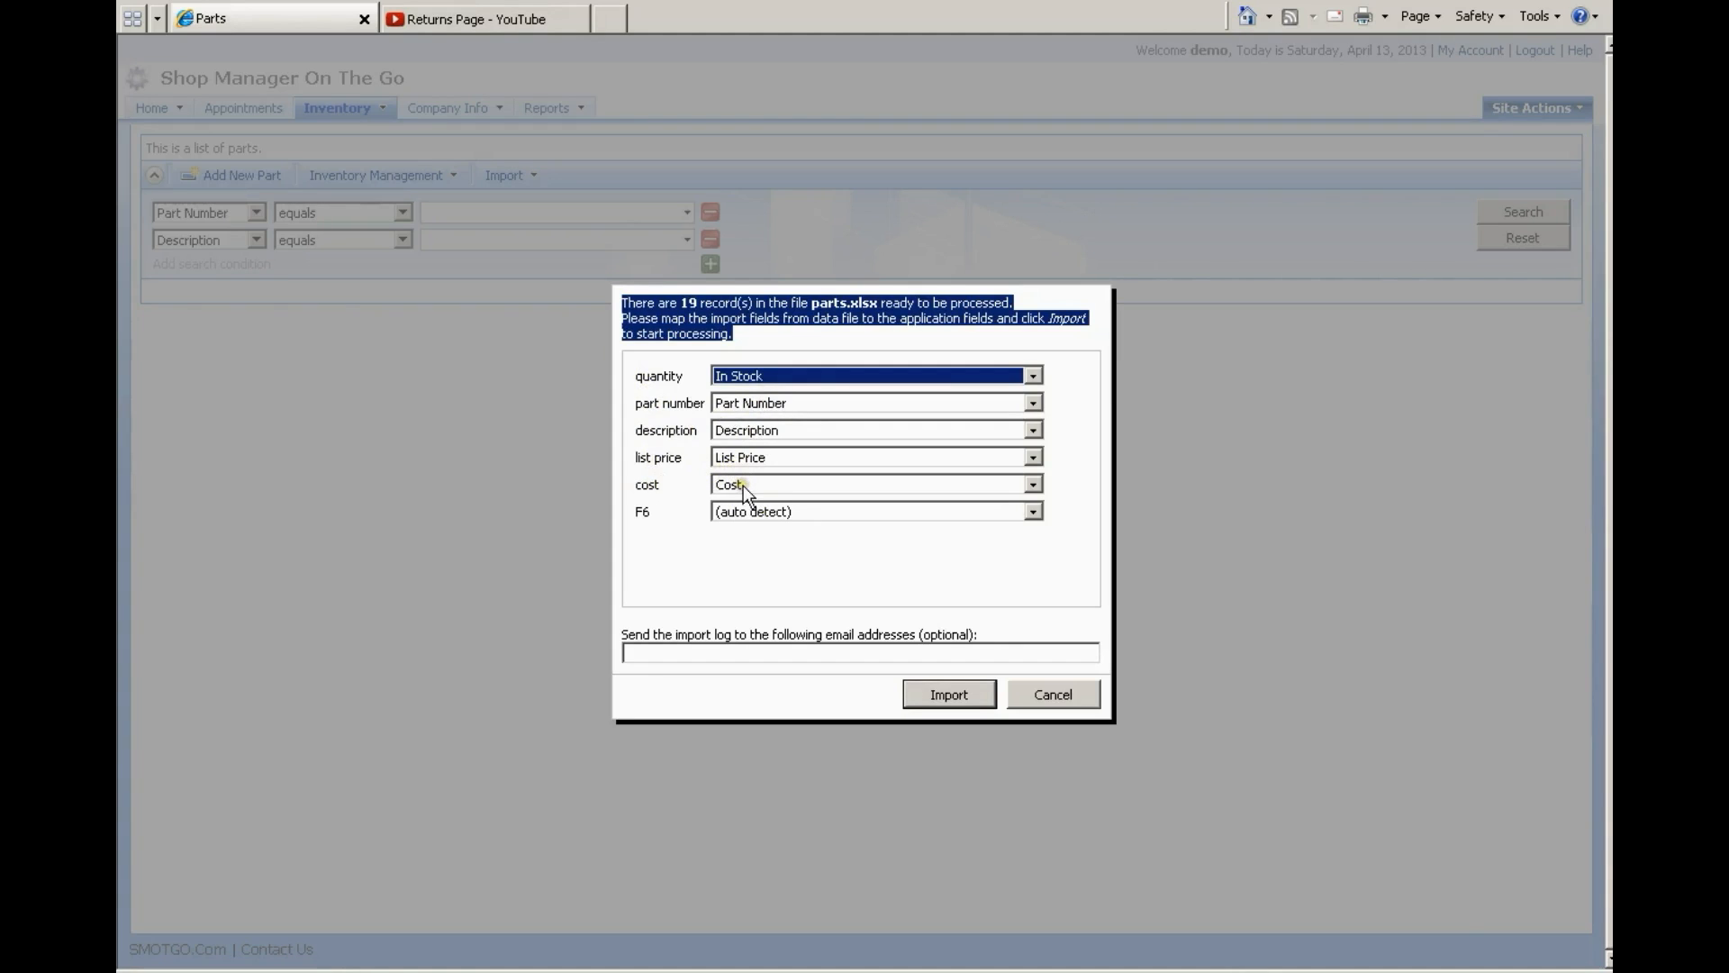
{"action": "left_click", "coordinate": [933, 693]}
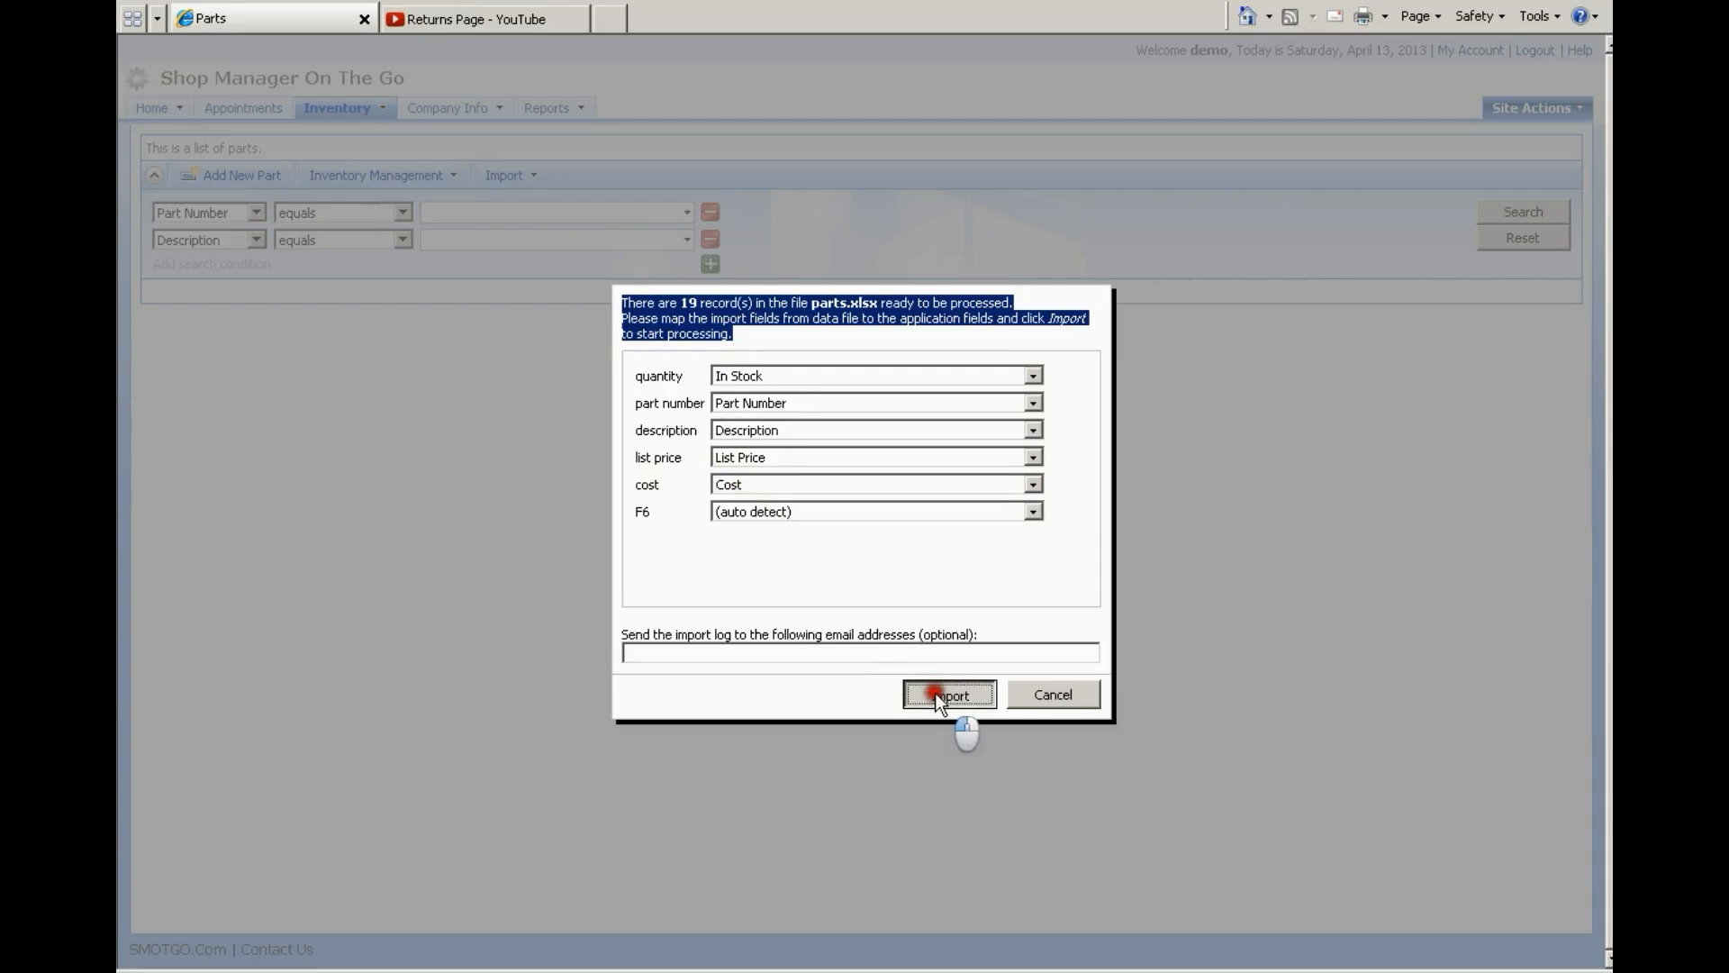
{"action": "left_click", "coordinate": [936, 694]}
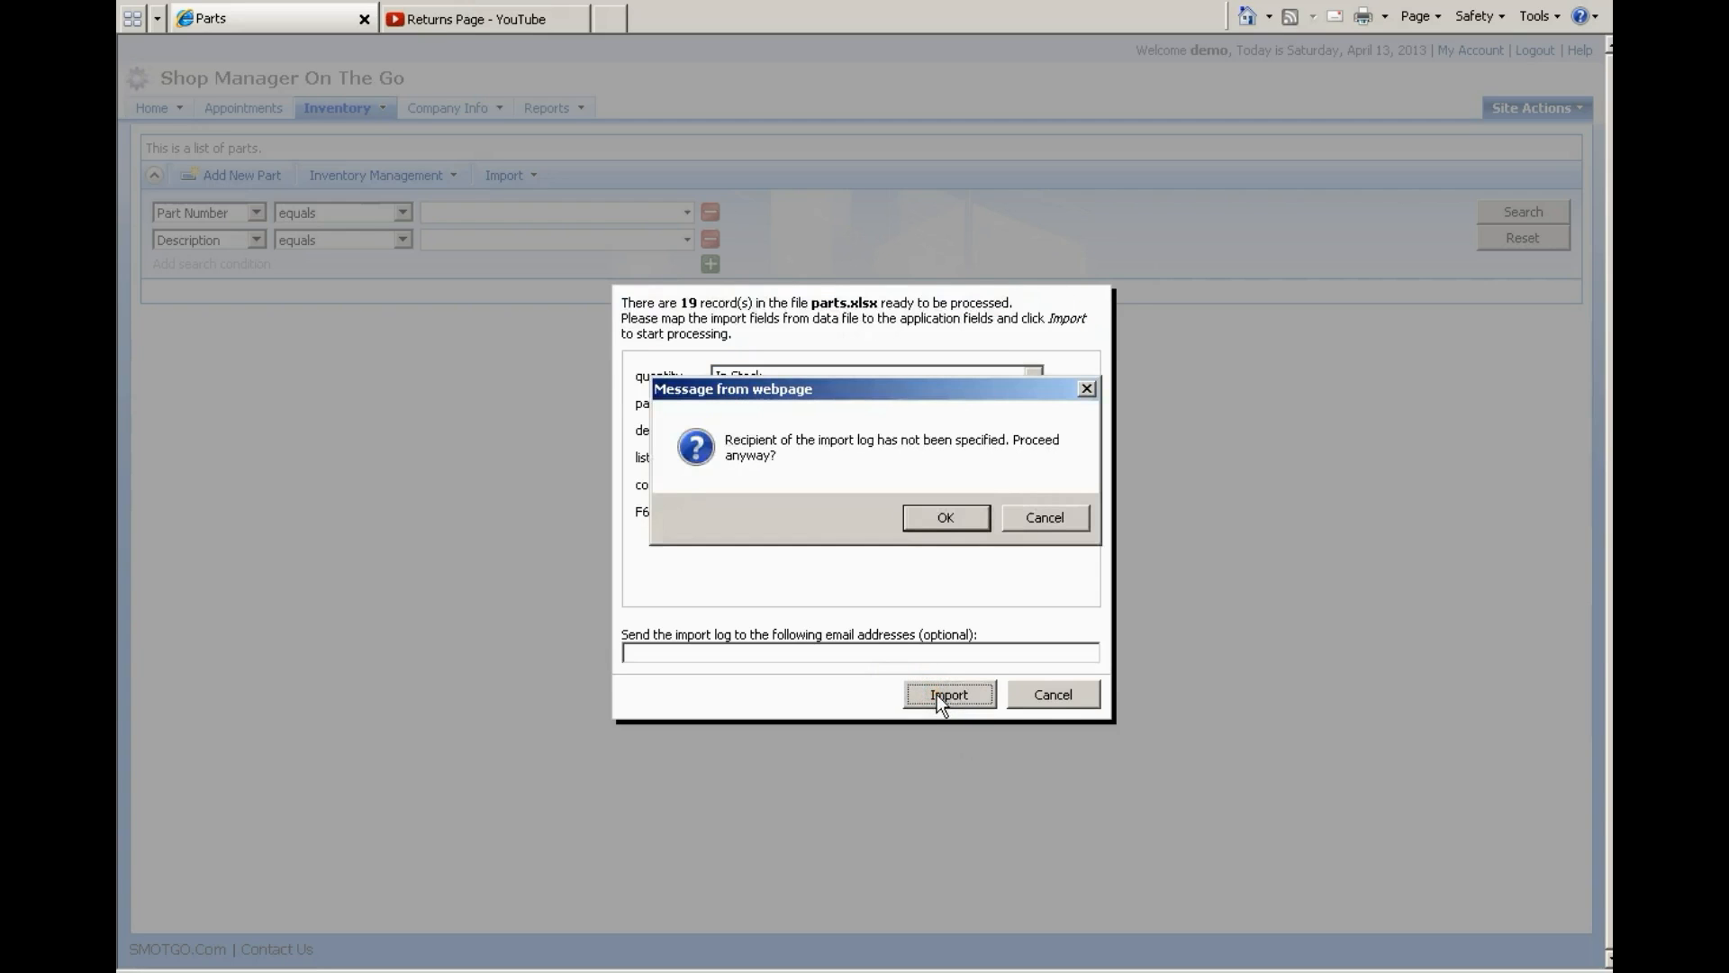
{"action": "left_click", "coordinate": [1018, 517]}
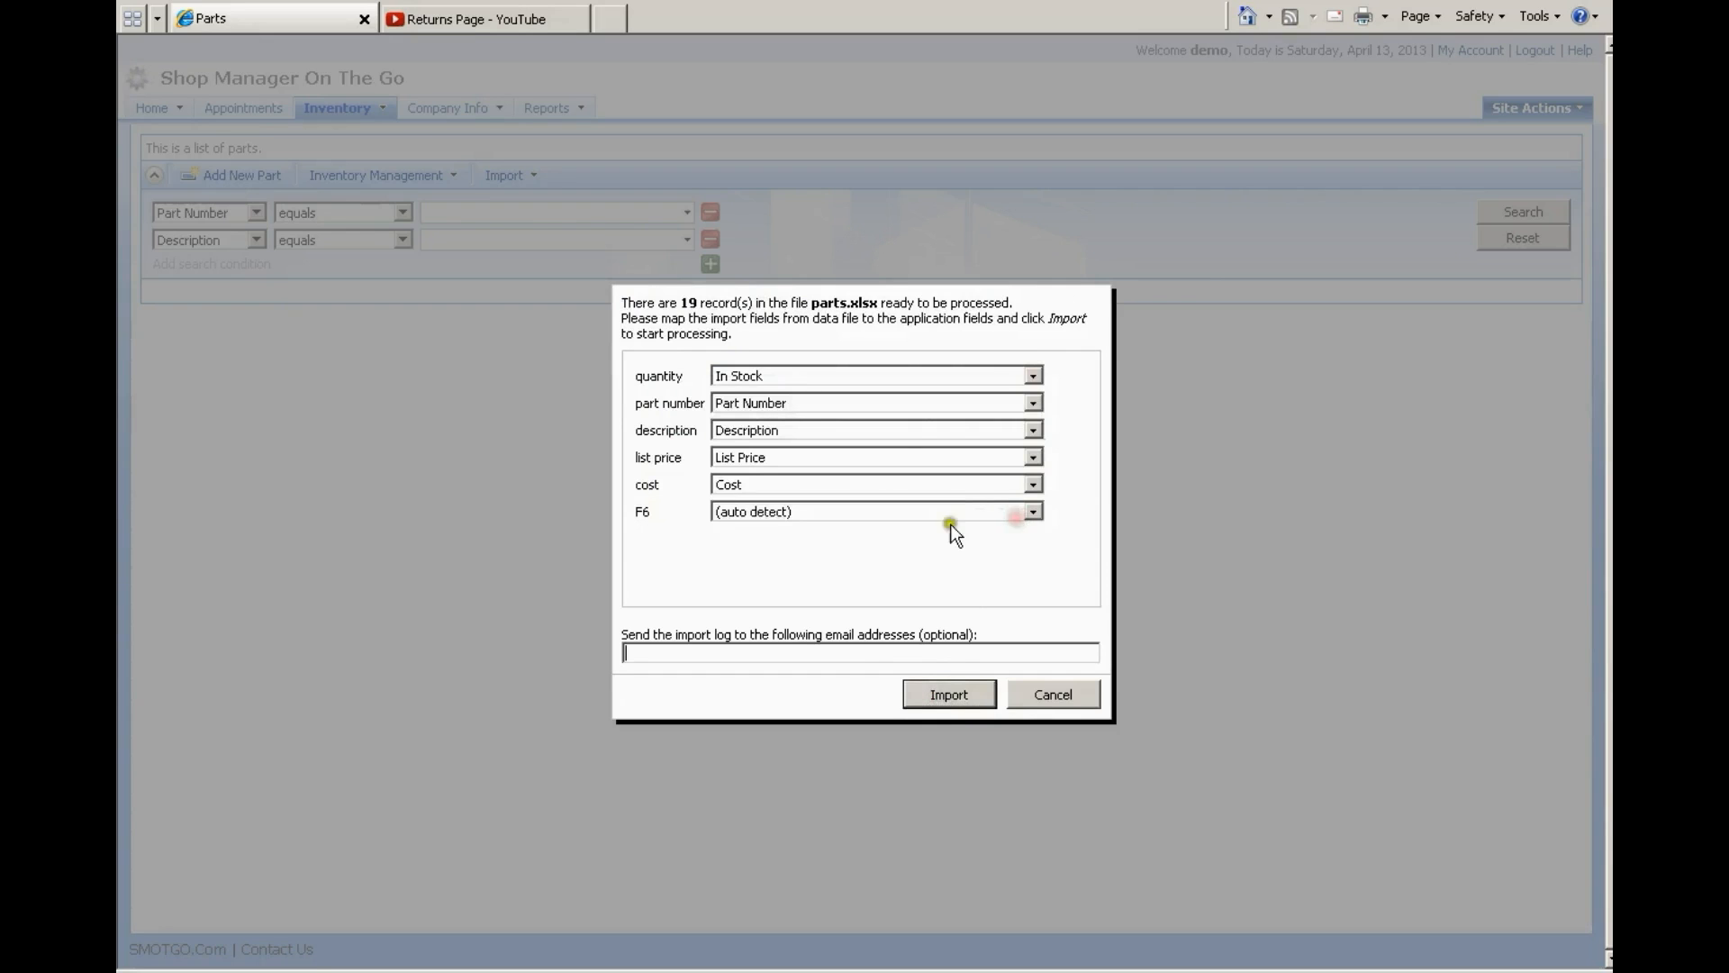
{"action": "left_click", "coordinate": [1038, 695]}
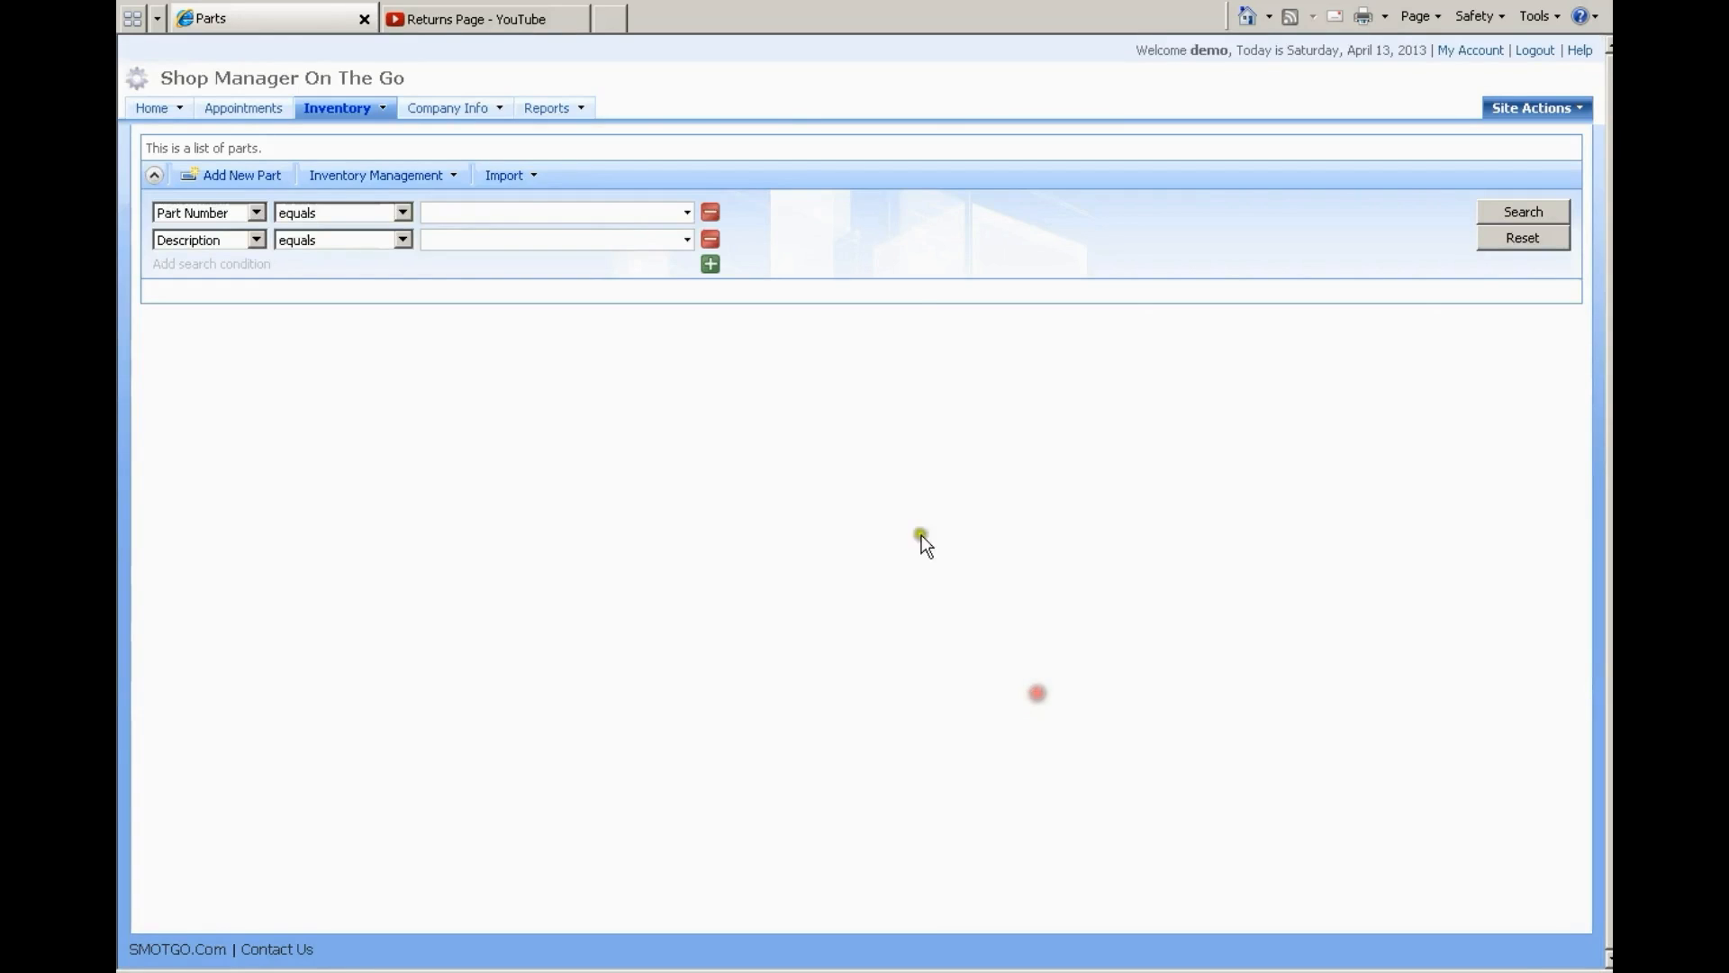
Start a new parts import from file, permanently deleting parts.xlsx while browsing and selecting Parts.csv for upload
{"action": "left_click", "coordinate": [504, 175]}
{"action": "left_click", "coordinate": [527, 173]}
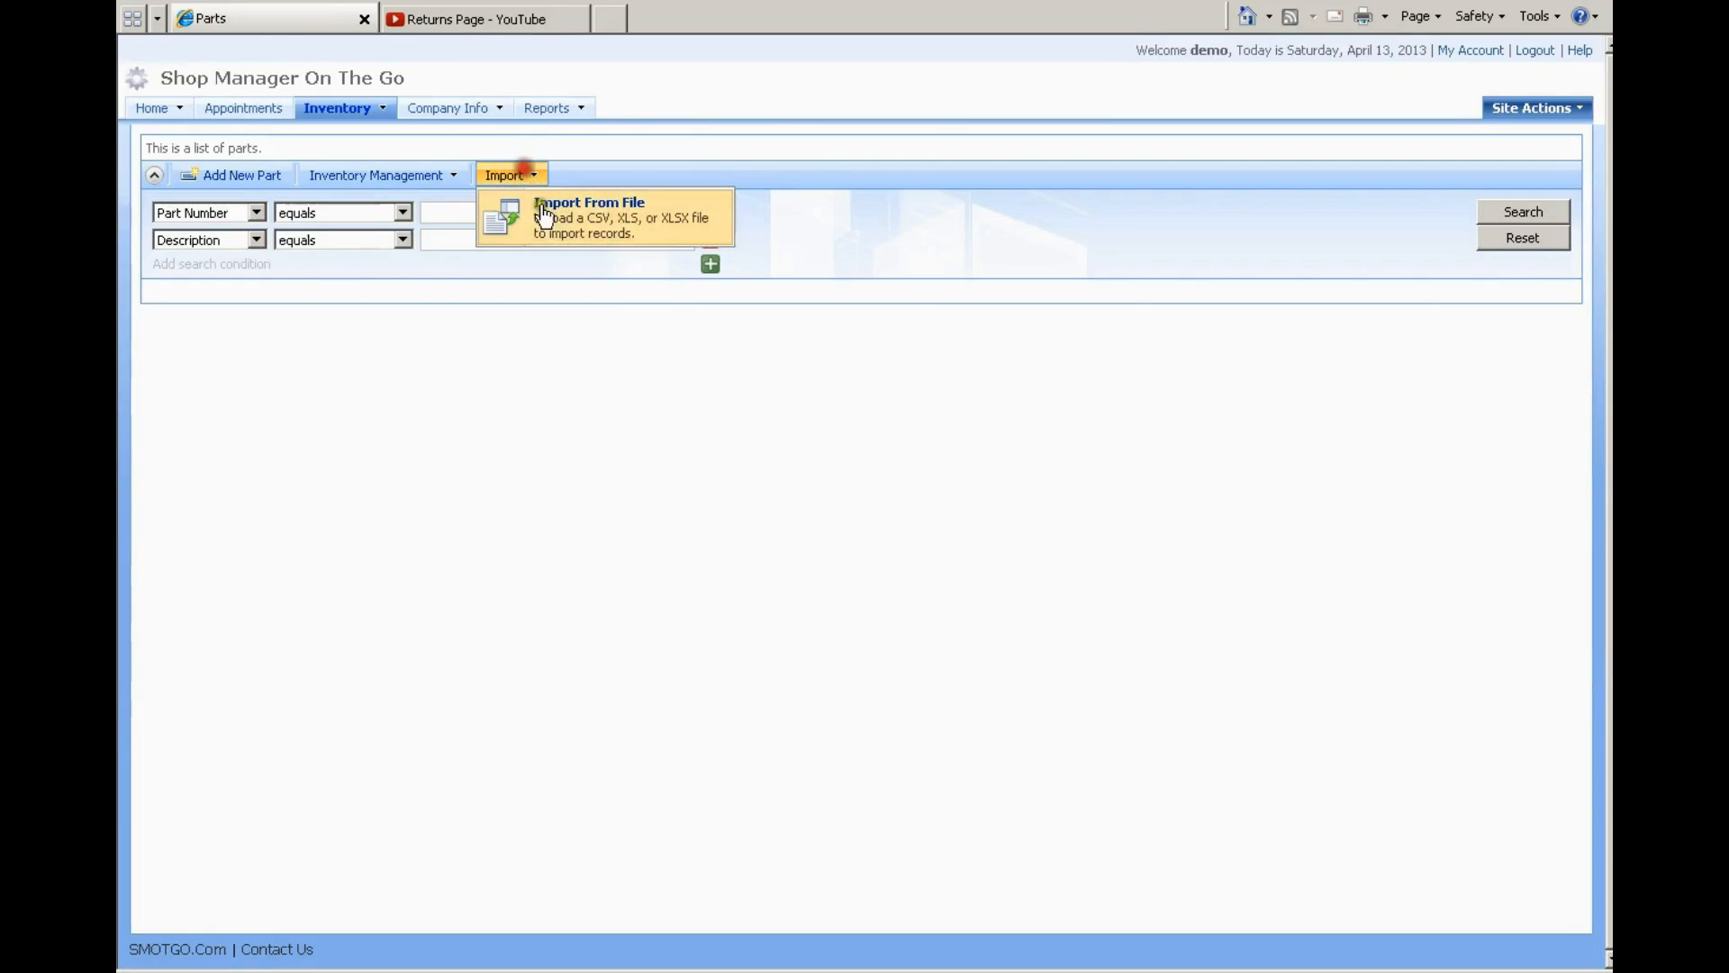
{"action": "left_click", "coordinate": [589, 207]}
{"action": "left_click", "coordinate": [807, 475]}
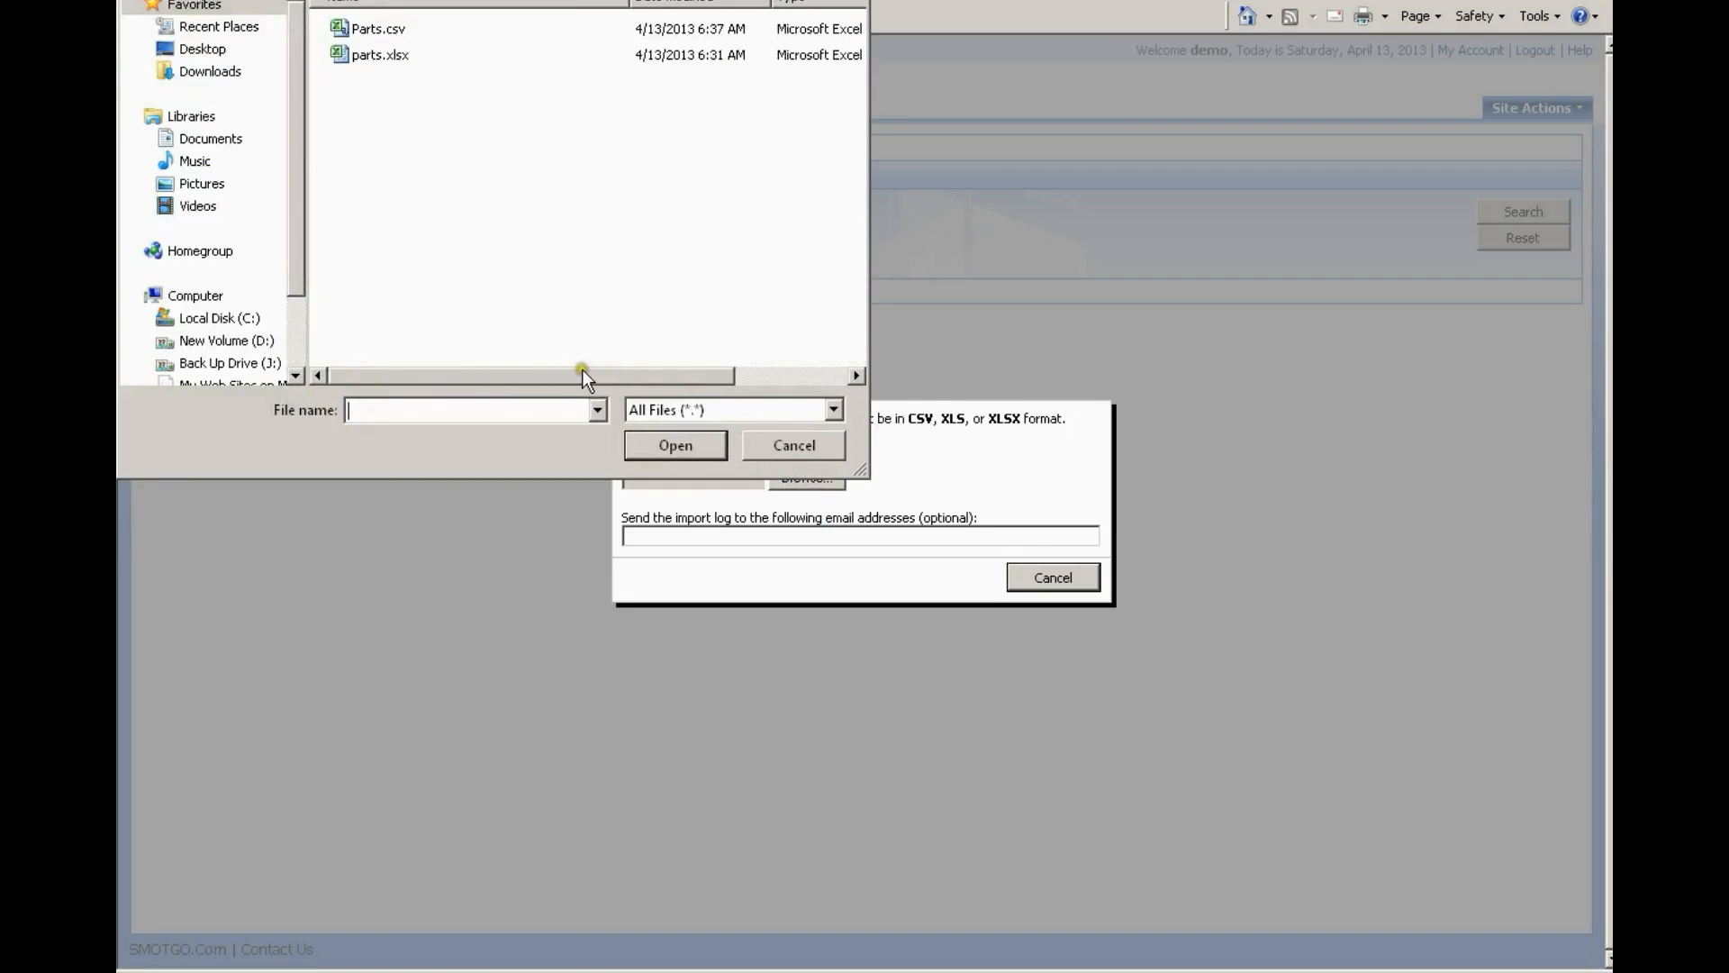
{"action": "right_click", "coordinate": [378, 56]}
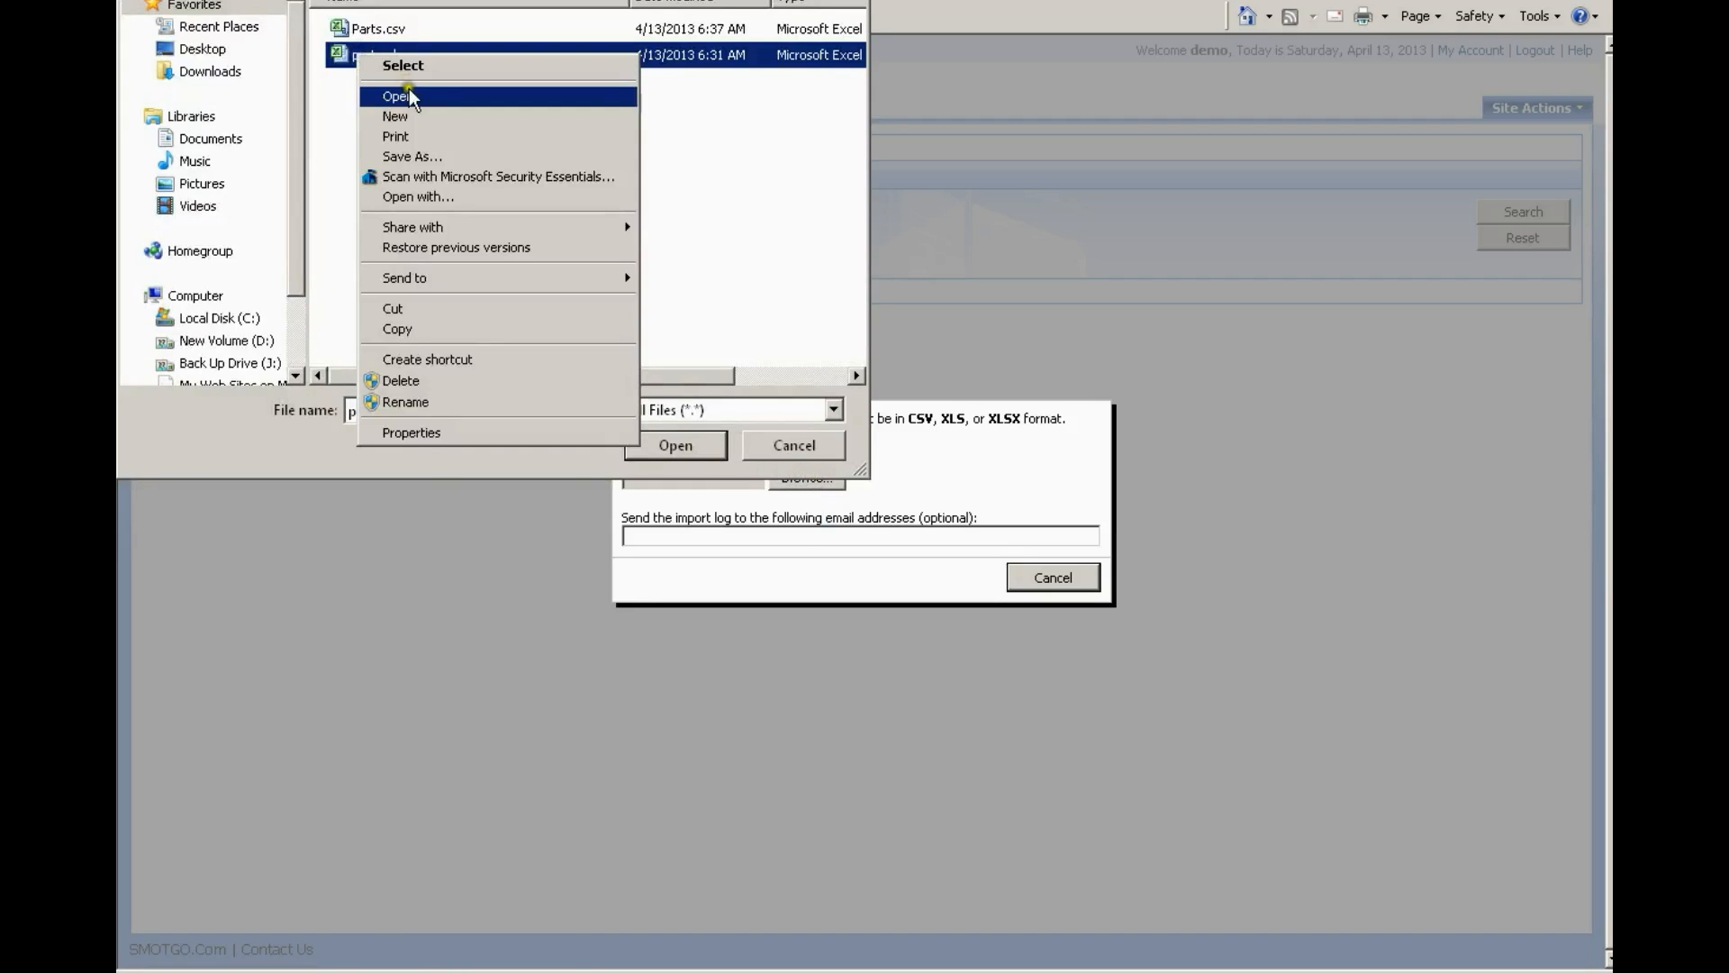
{"action": "left_click", "coordinate": [434, 380]}
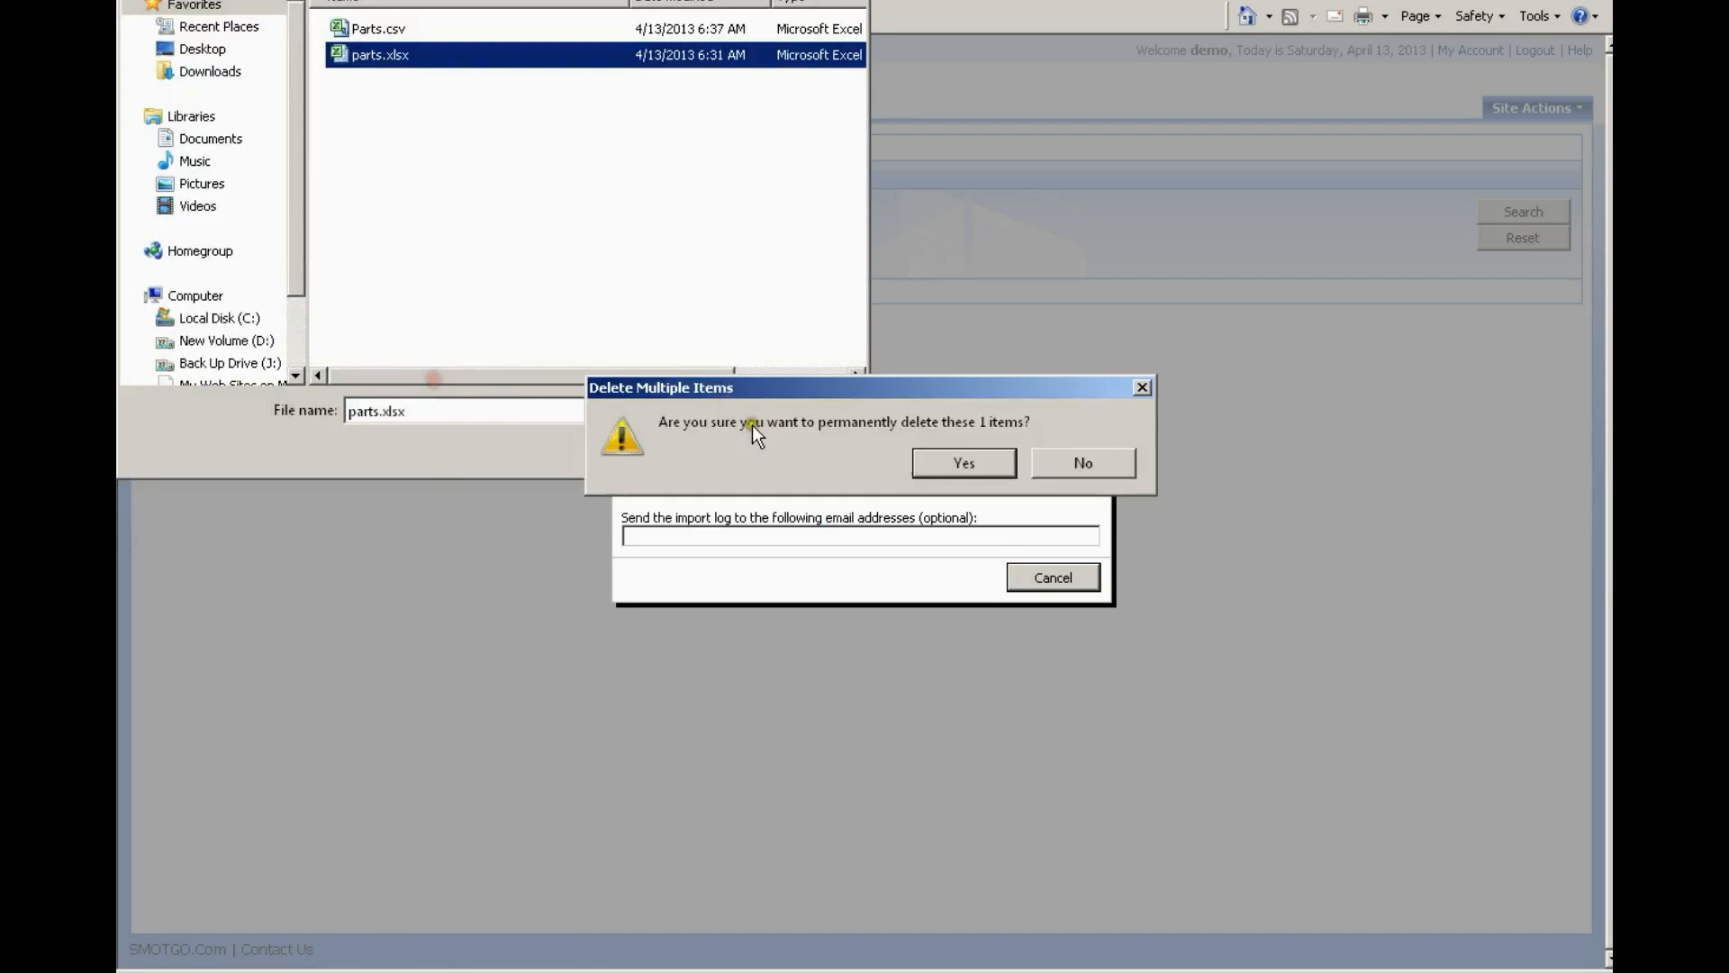
{"action": "left_click", "coordinate": [937, 455]}
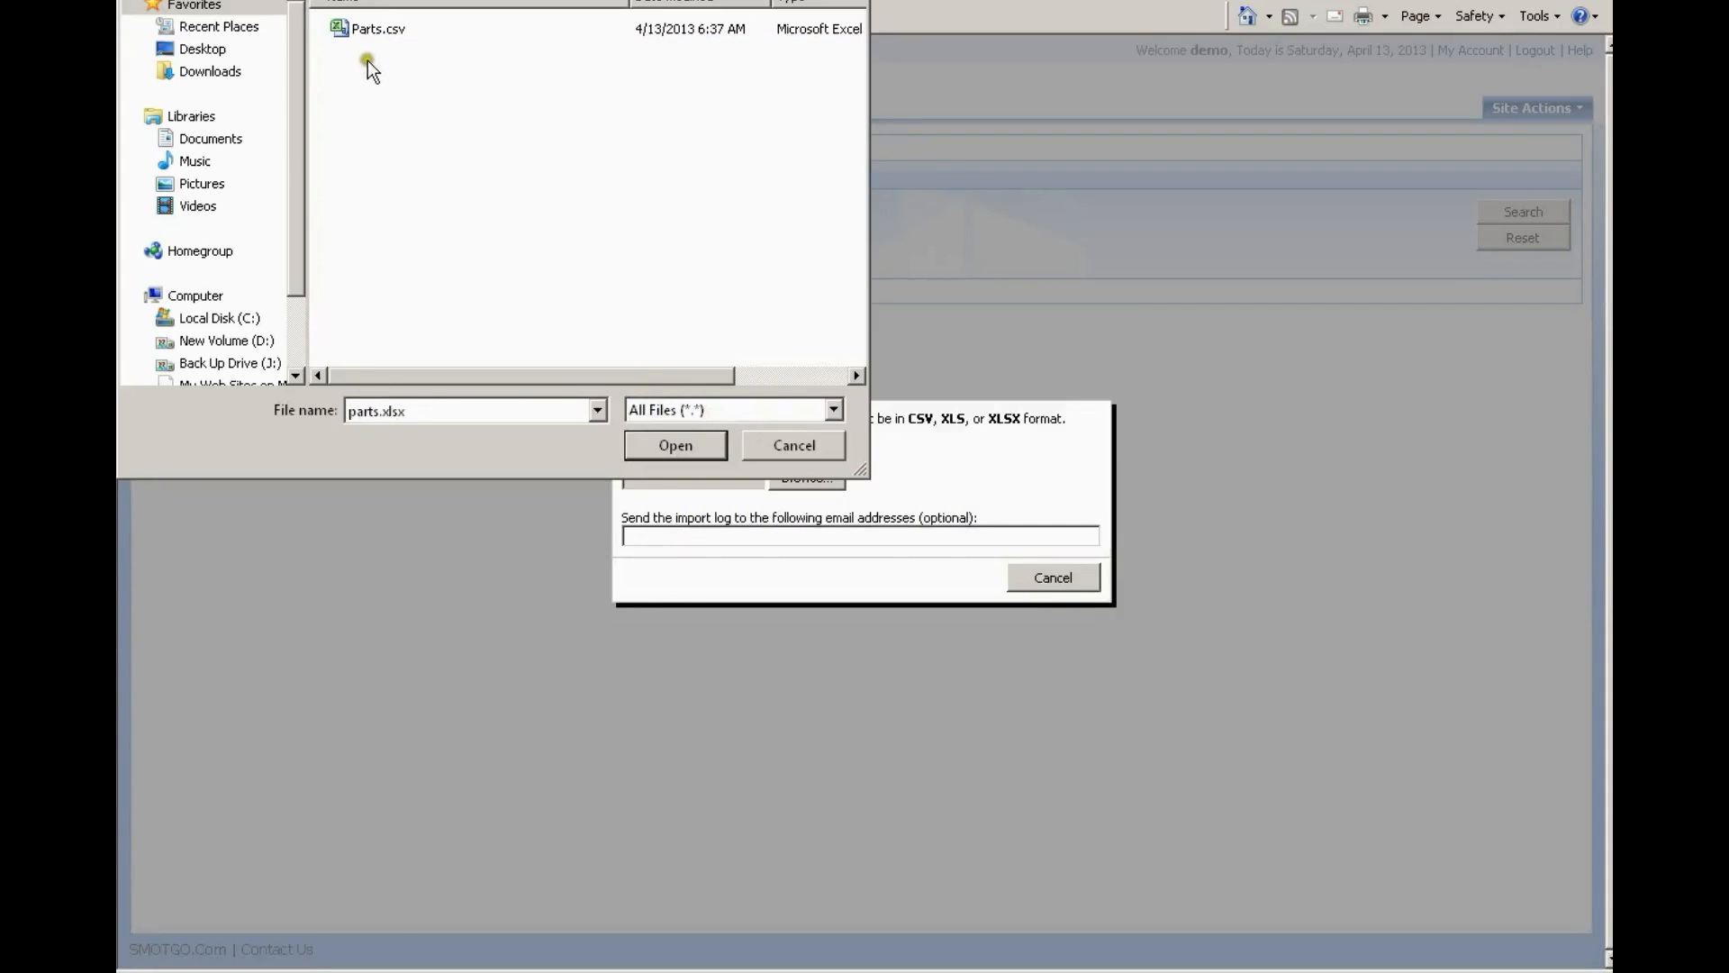
{"action": "double_click", "coordinate": [365, 27]}
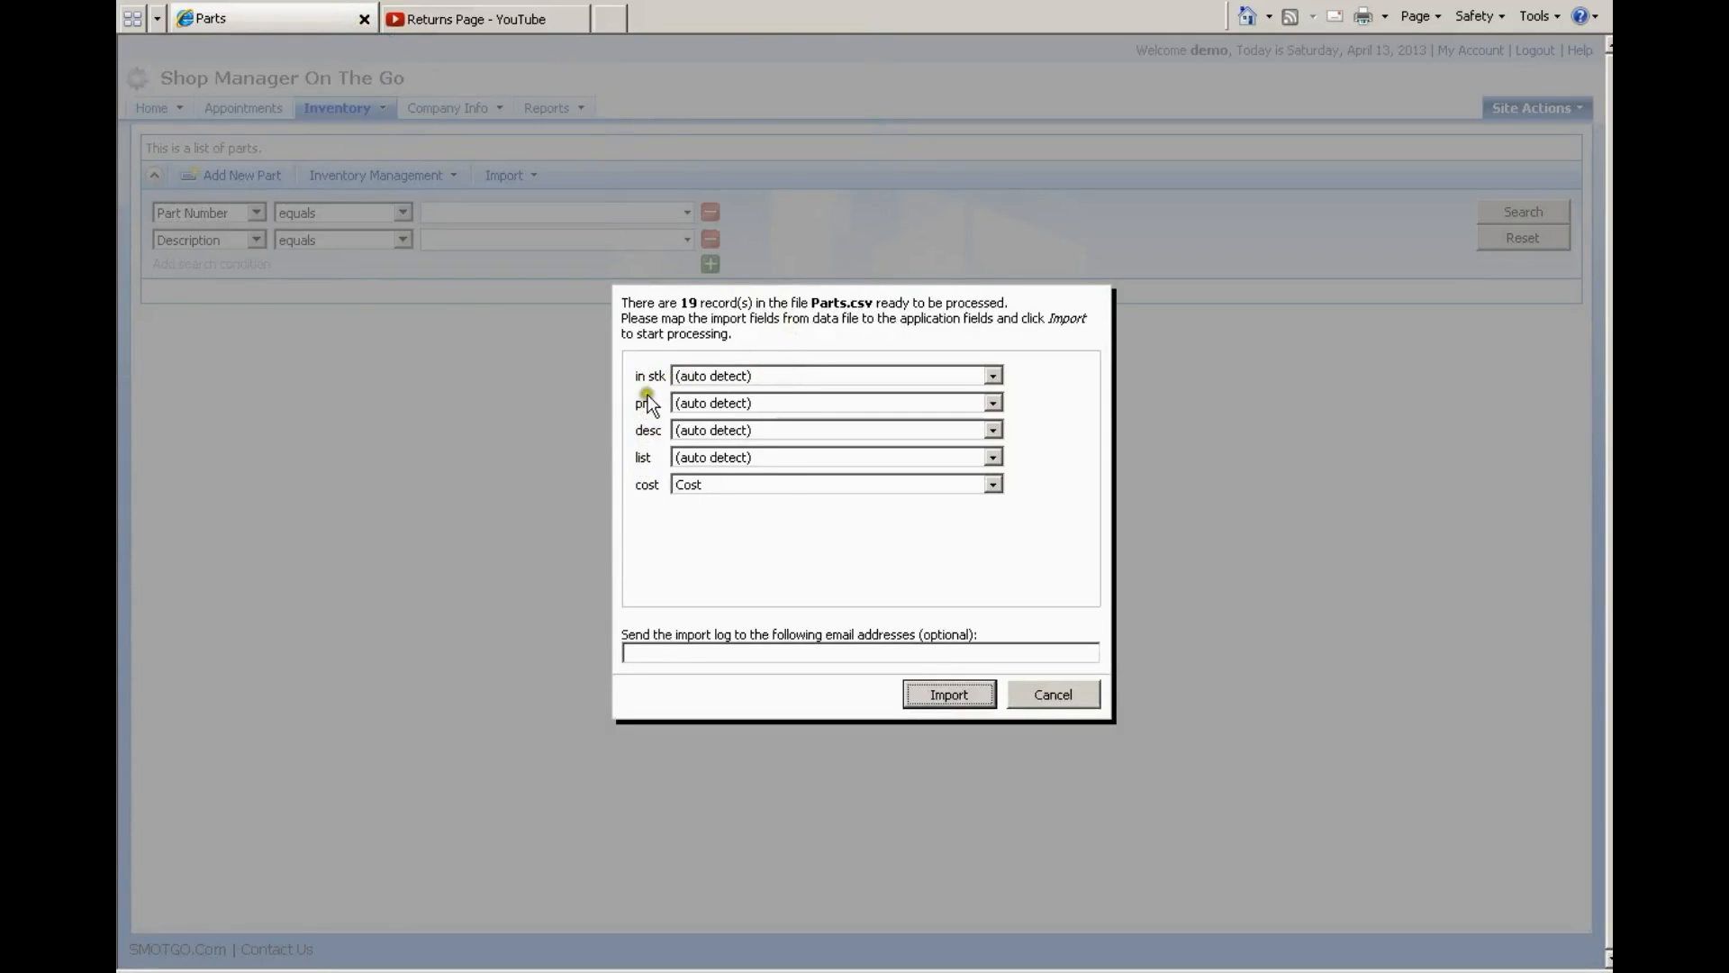
Map the in stk import field to In Stock and the pn field to Part Number
{"action": "left_click", "coordinate": [751, 370]}
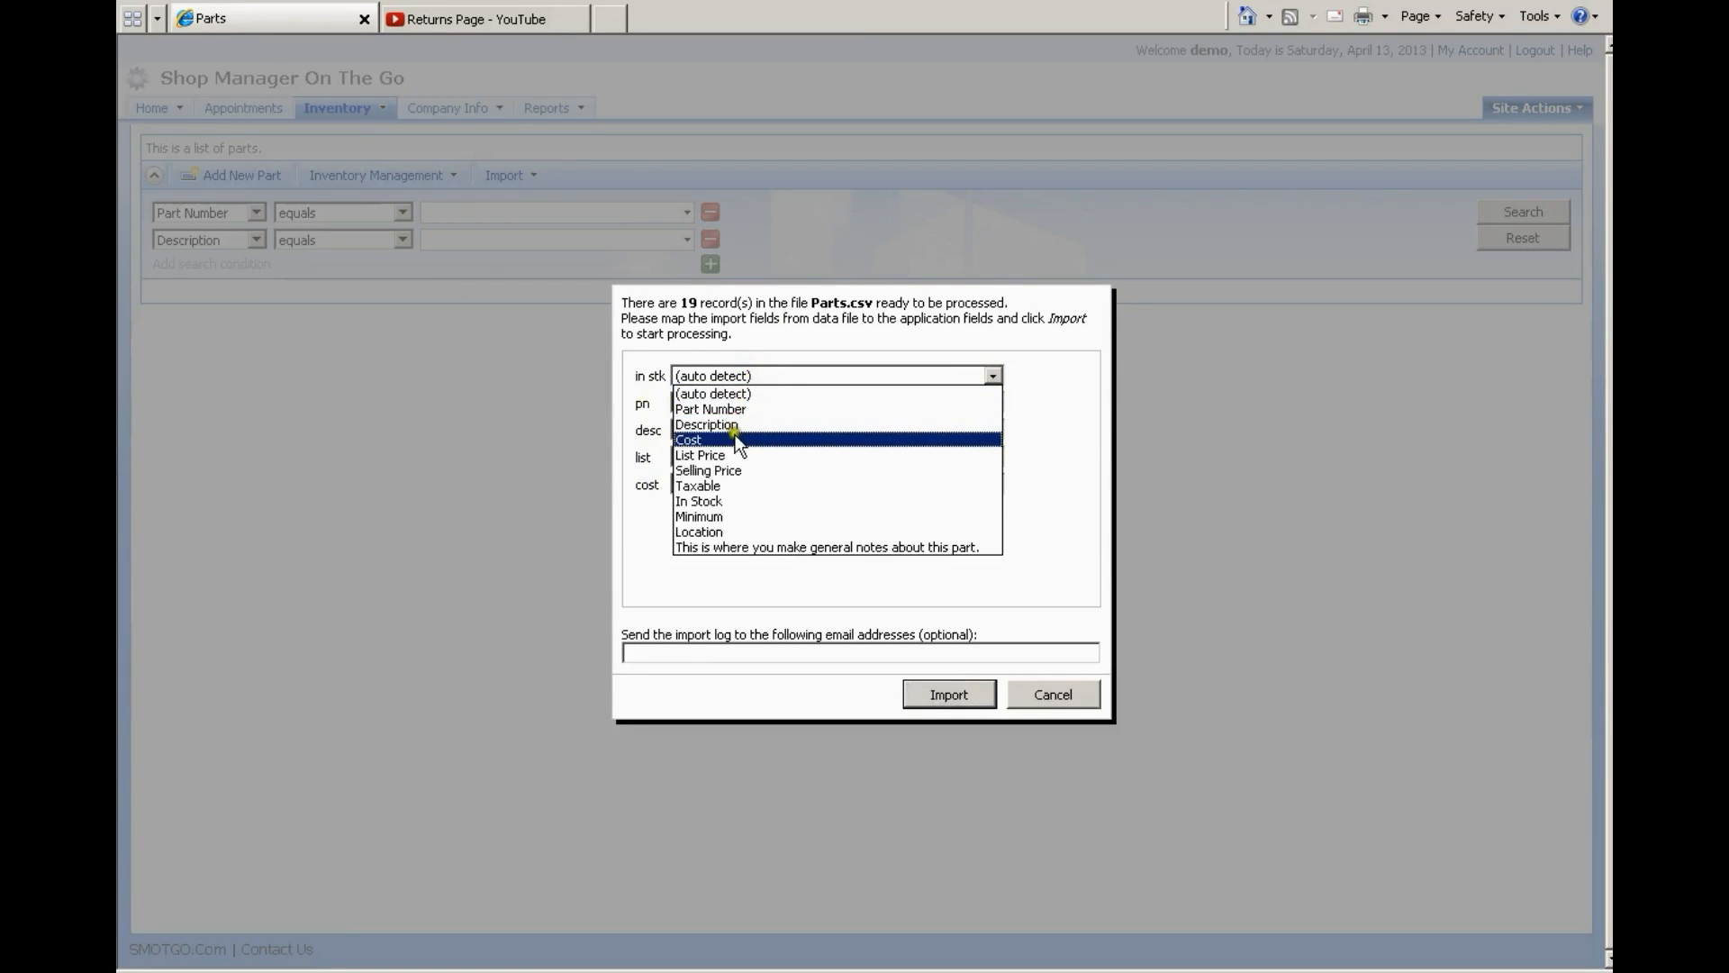
{"action": "left_click_drag", "start_coordinate": [633, 380], "coordinate": [665, 383]}
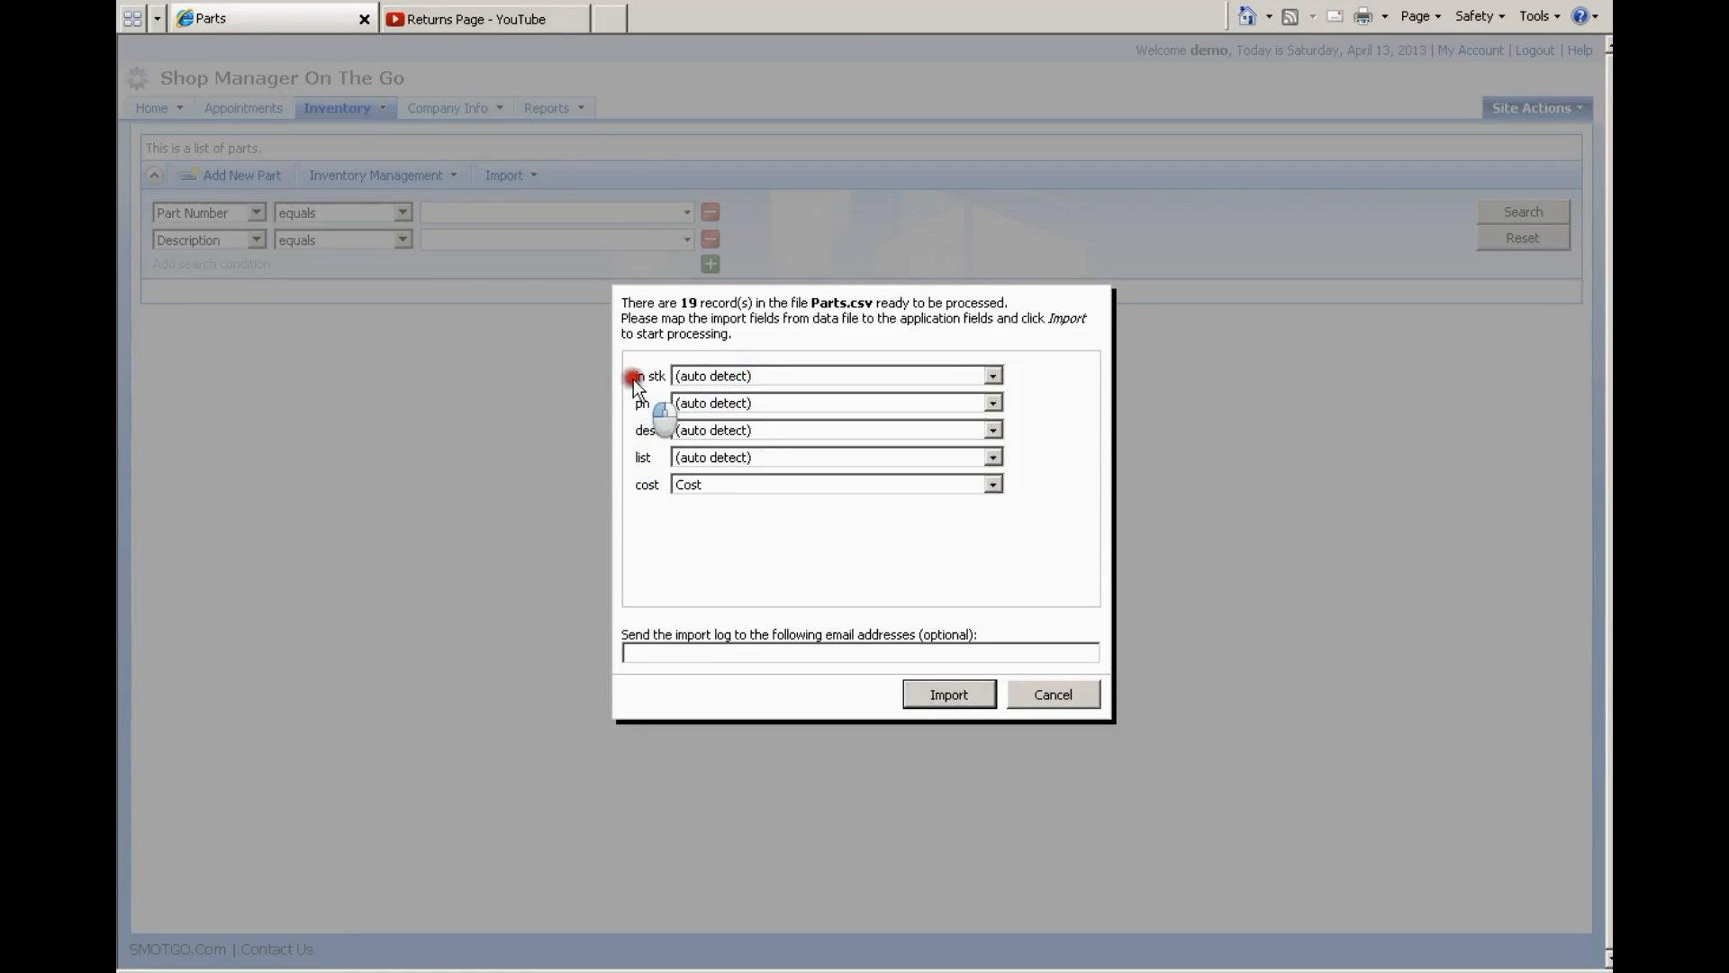
{"action": "left_click", "coordinate": [702, 376]}
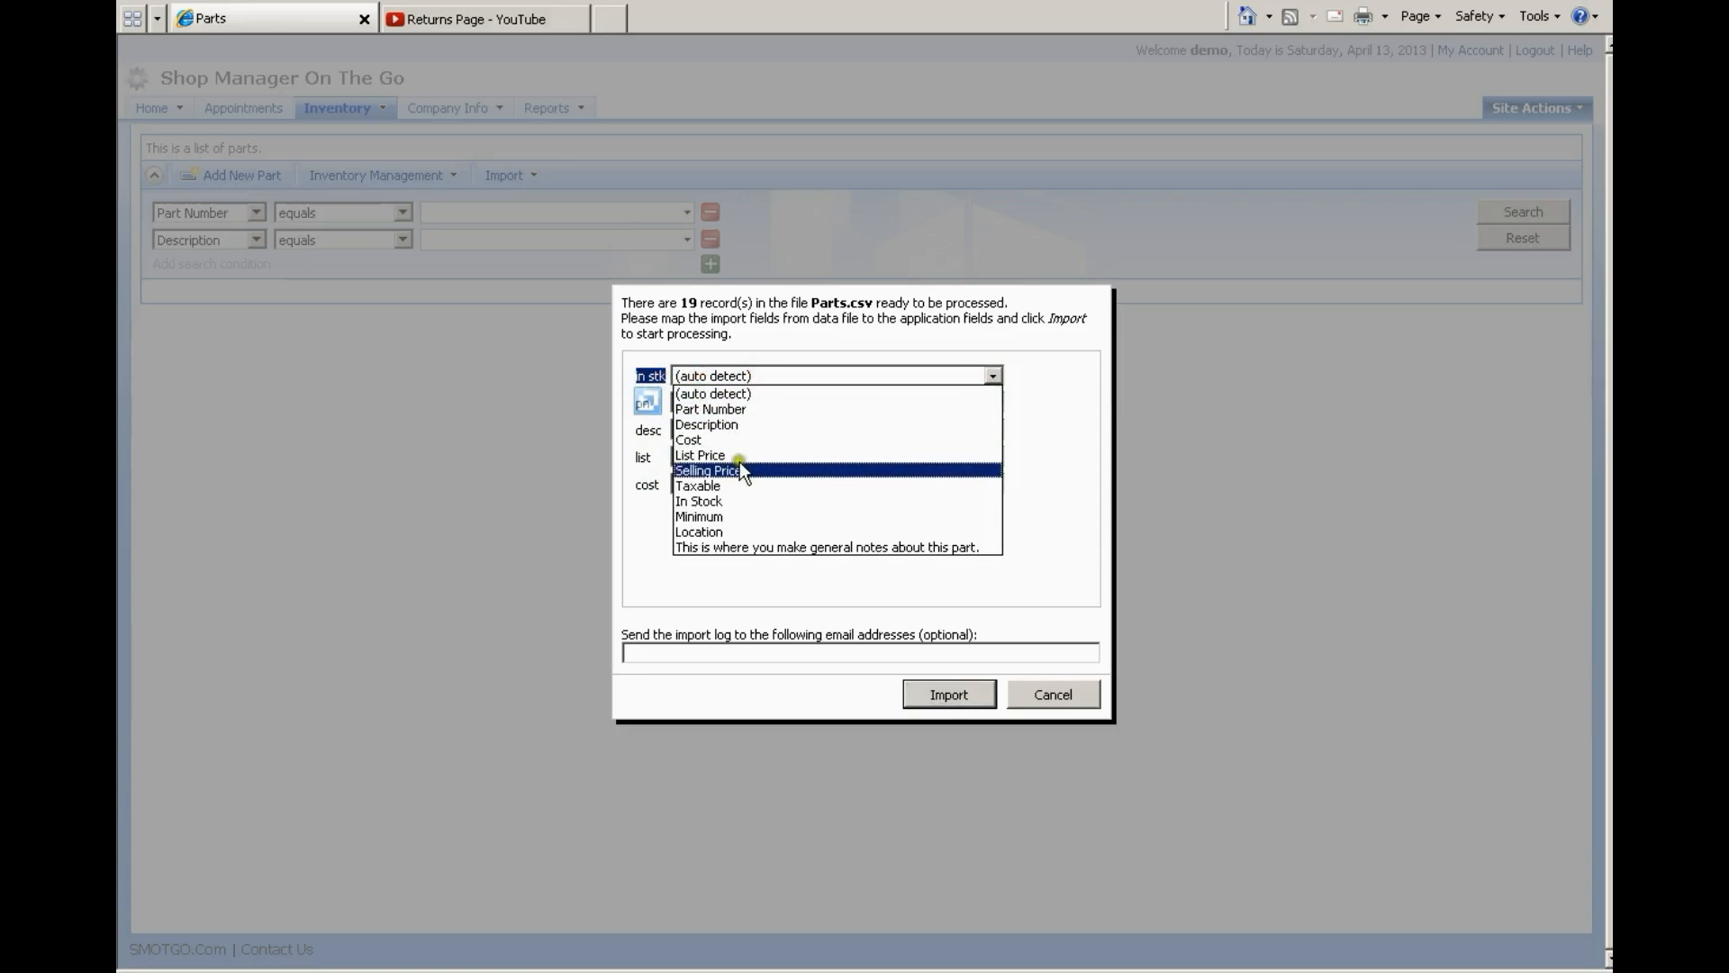
{"action": "left_click", "coordinate": [732, 501]}
{"action": "left_click", "coordinate": [650, 403]}
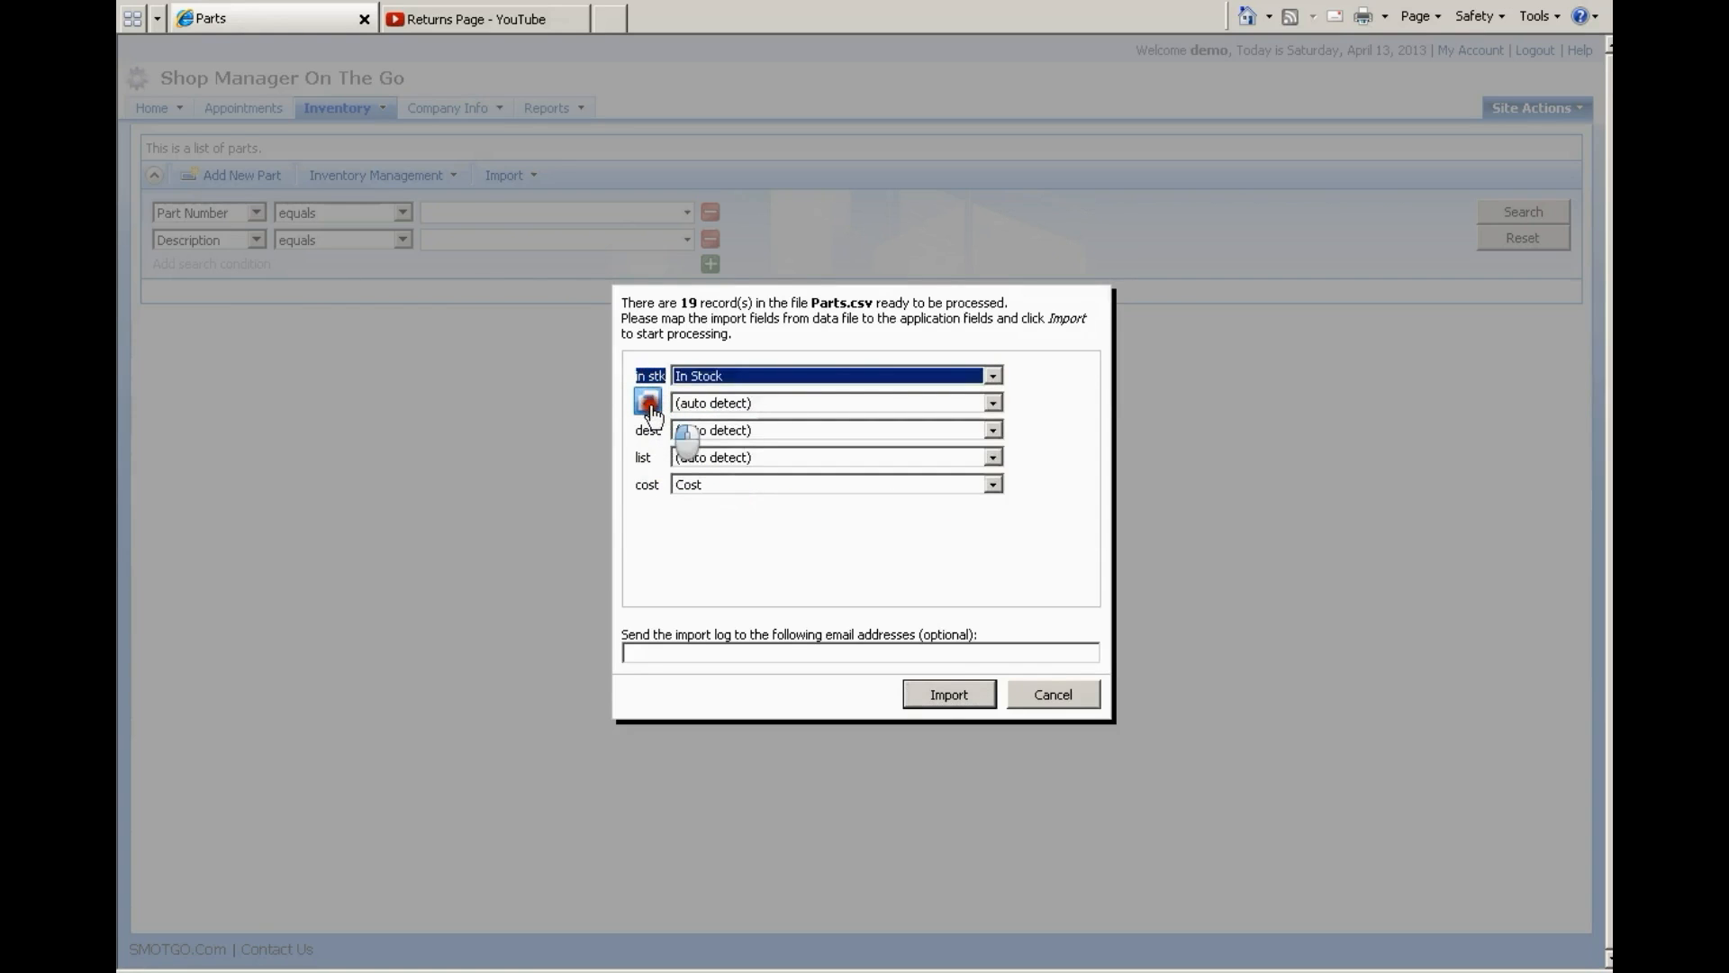
{"action": "left_click", "coordinate": [690, 403]}
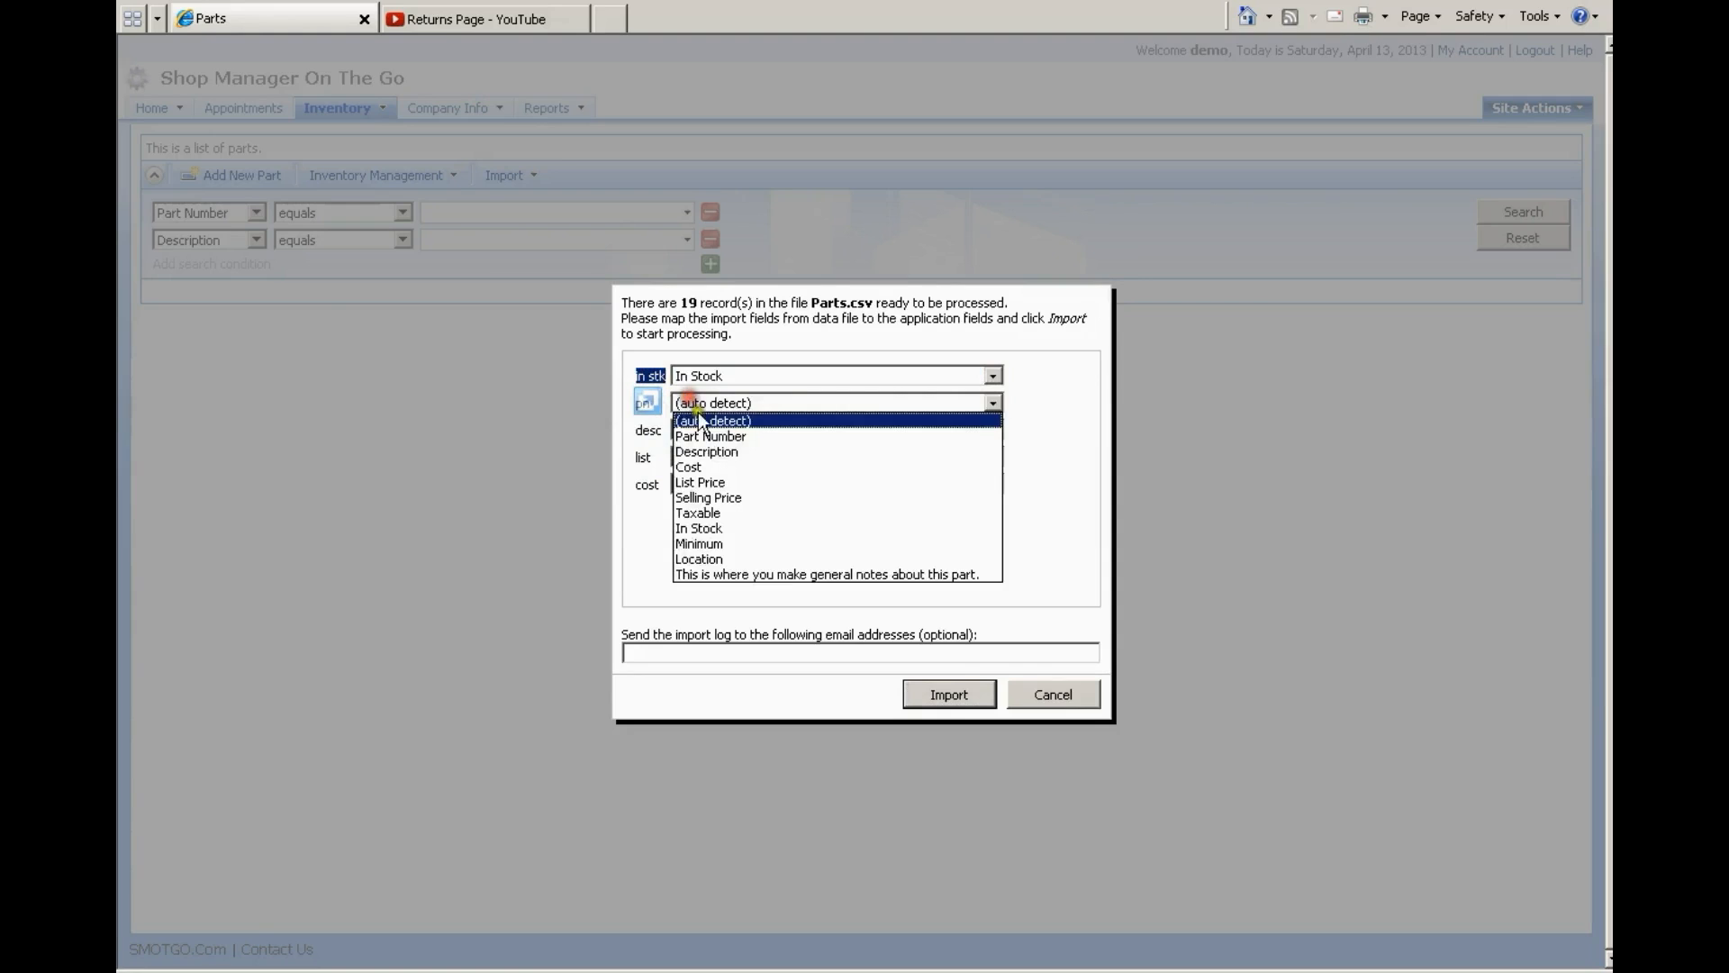
{"action": "left_click", "coordinate": [711, 436]}
Map the desc import field to Description, list to List Price, and cost to Cost
{"action": "left_click_drag", "start_coordinate": [635, 430], "coordinate": [665, 430]}
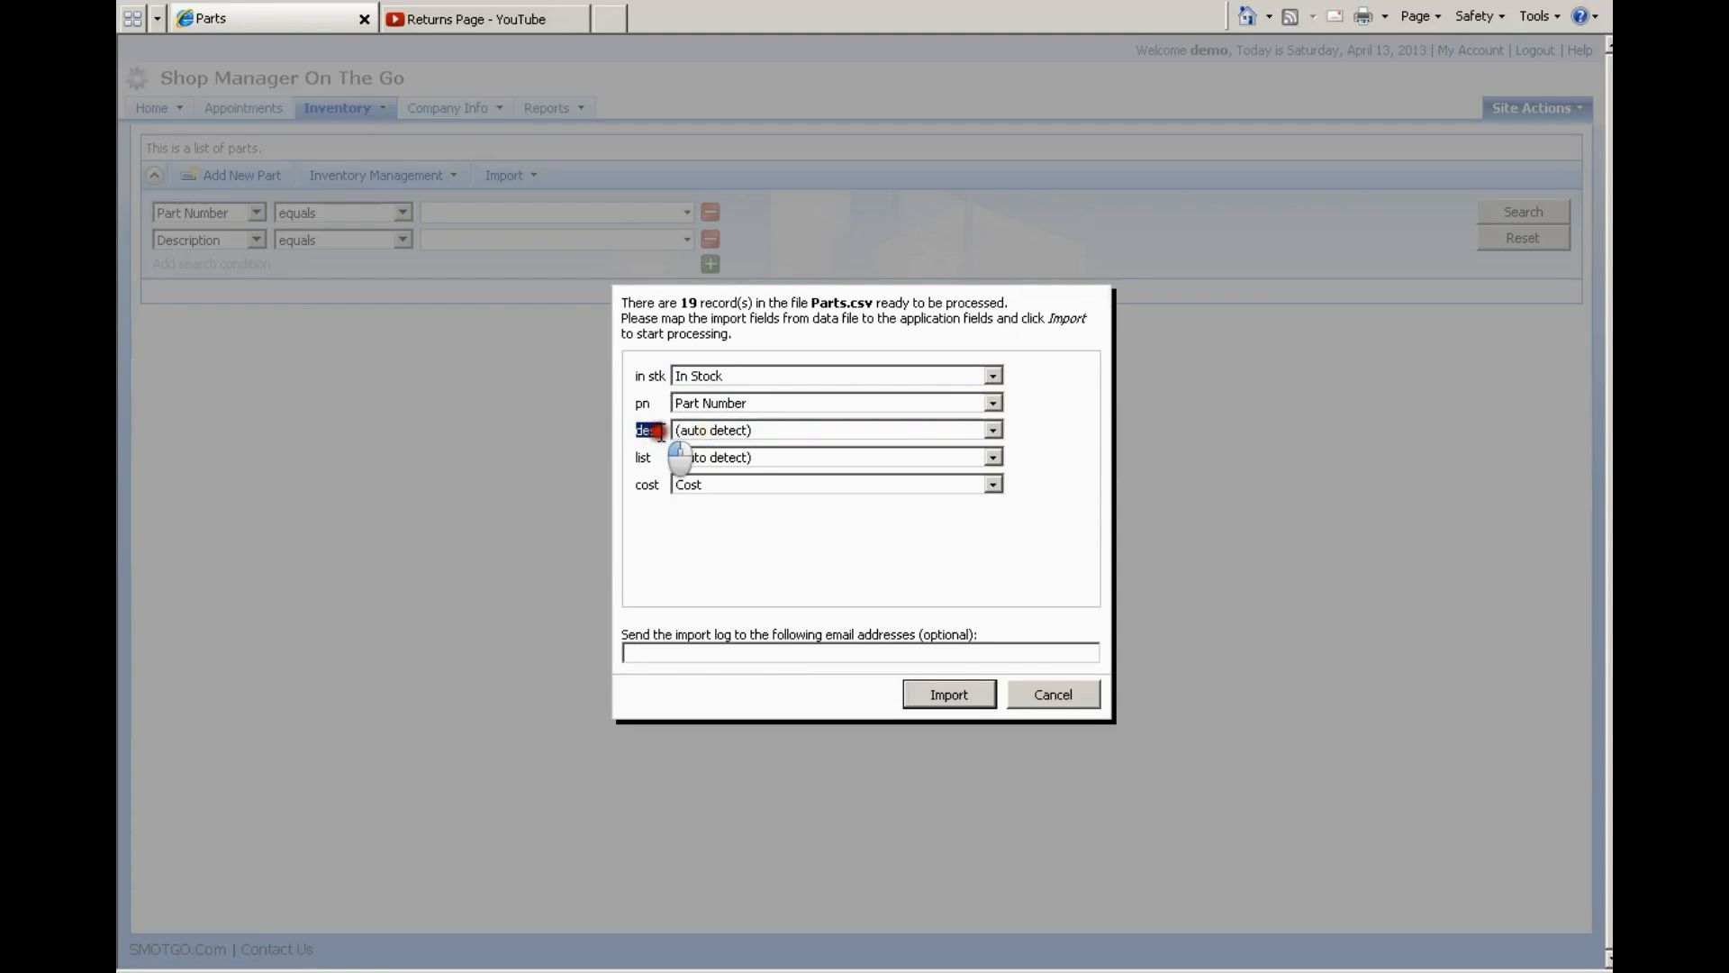
{"action": "left_click", "coordinate": [714, 433]}
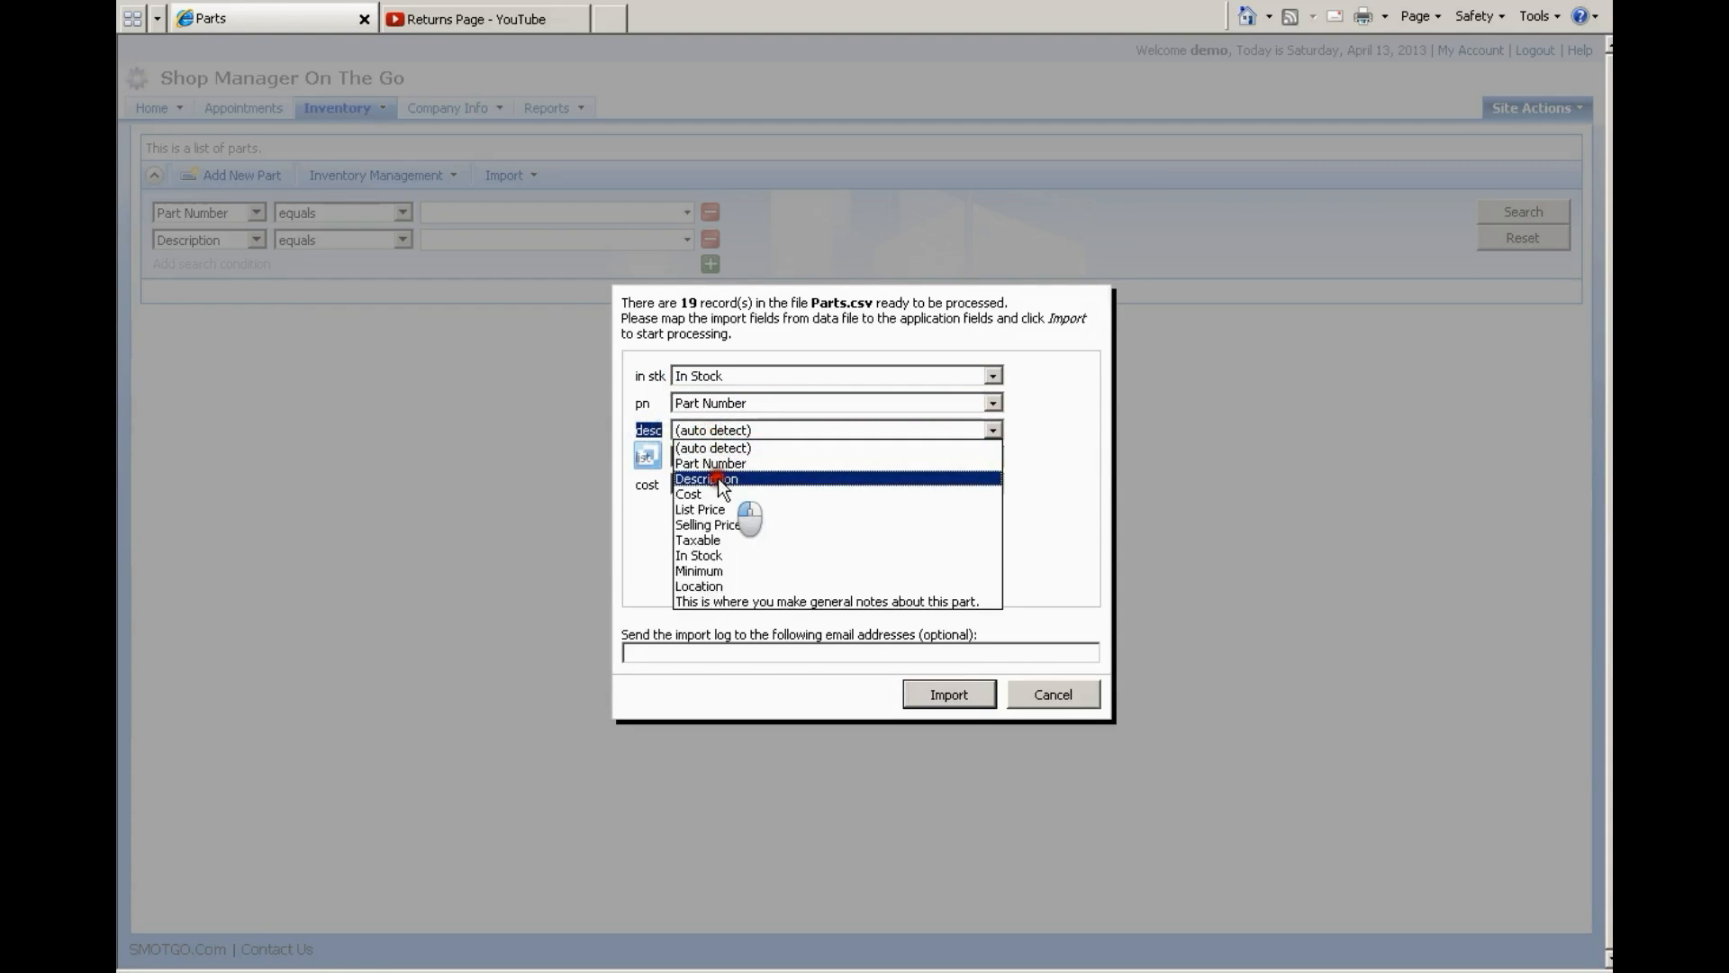
{"action": "left_click", "coordinate": [720, 479]}
{"action": "left_click", "coordinate": [714, 457]}
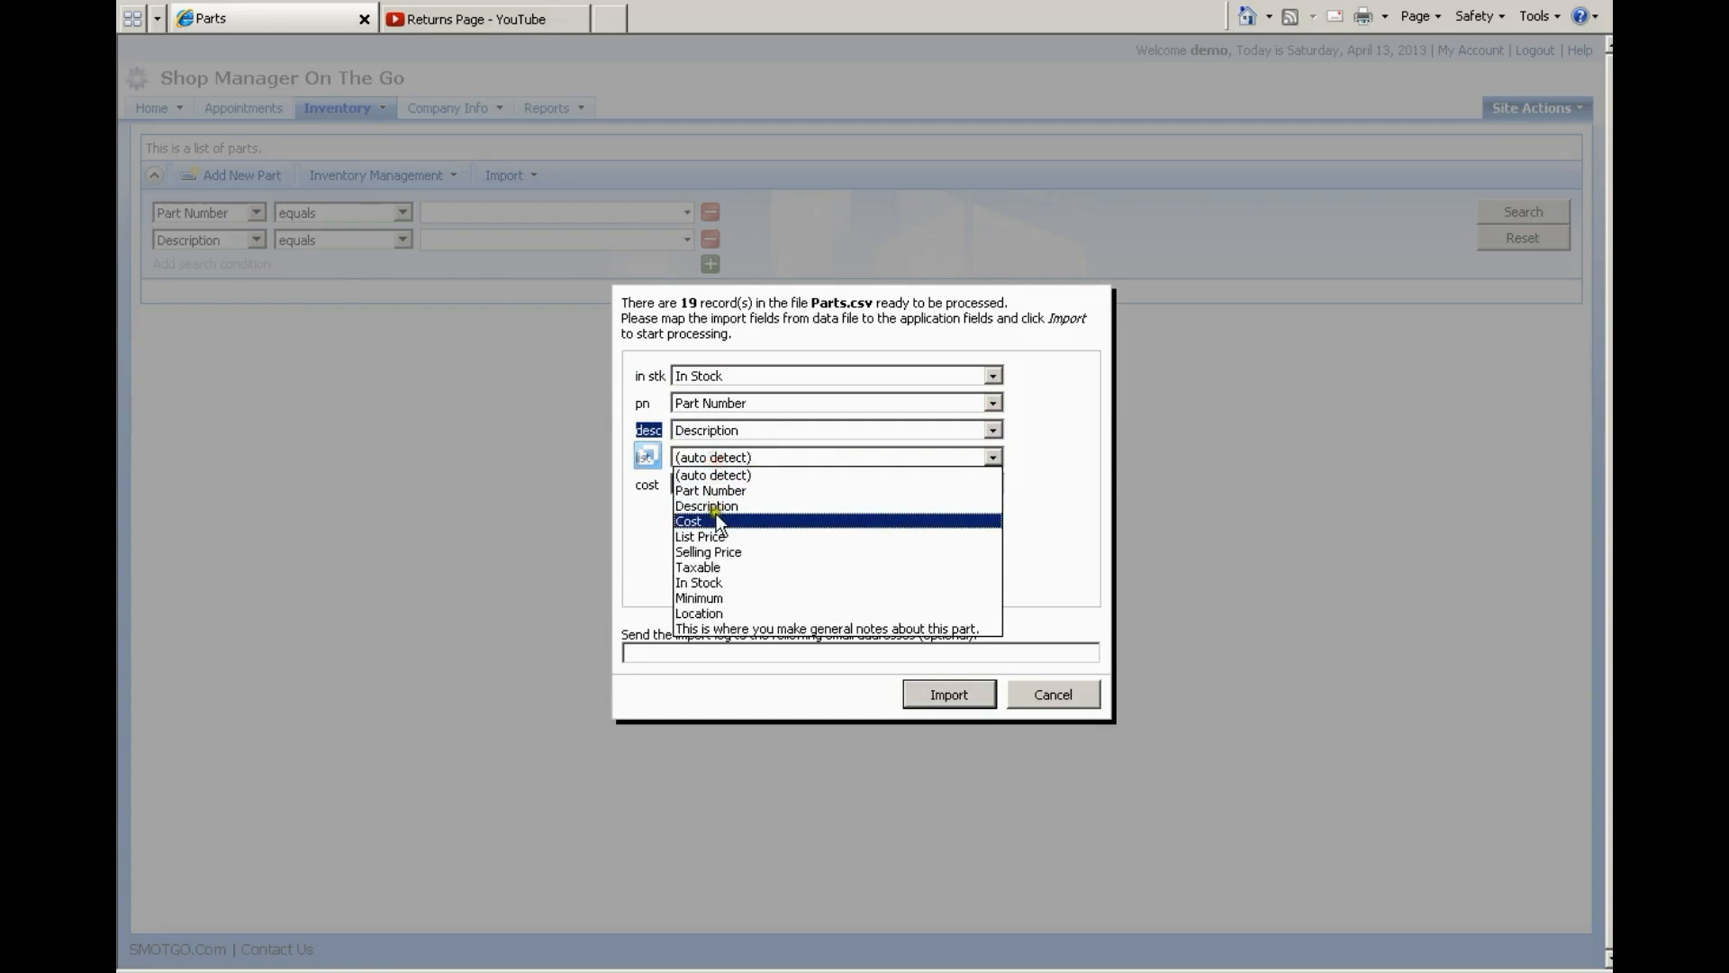
{"action": "left_click", "coordinate": [721, 540]}
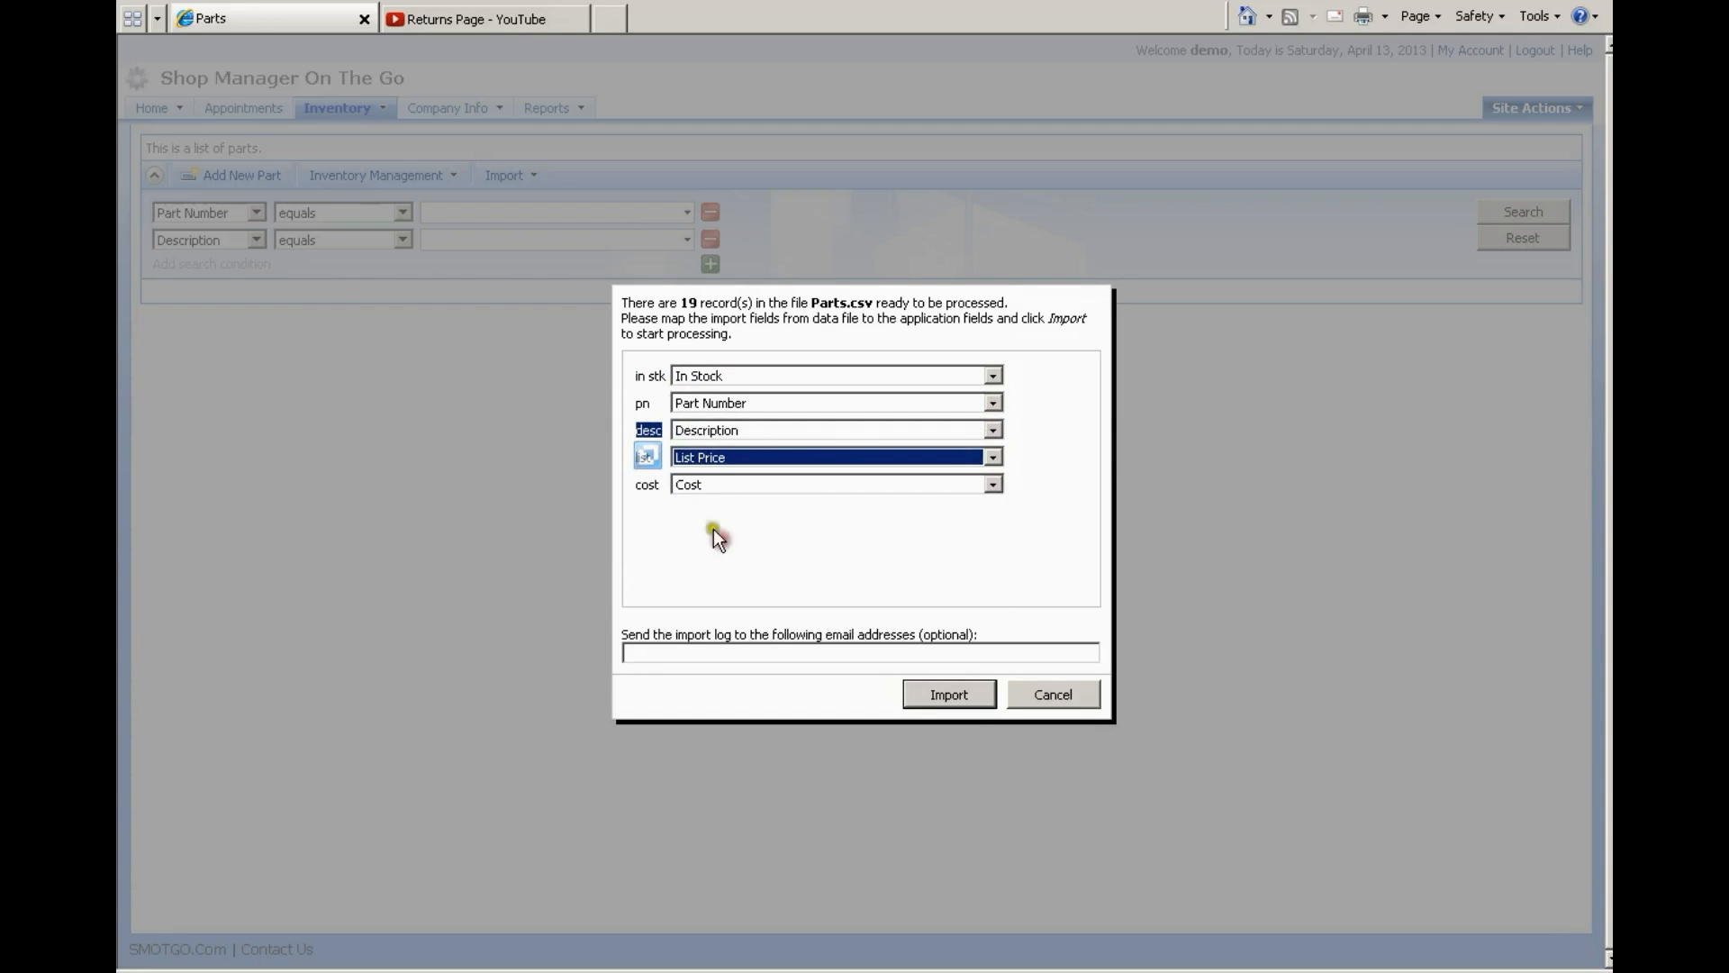
{"action": "left_click", "coordinate": [724, 484]}
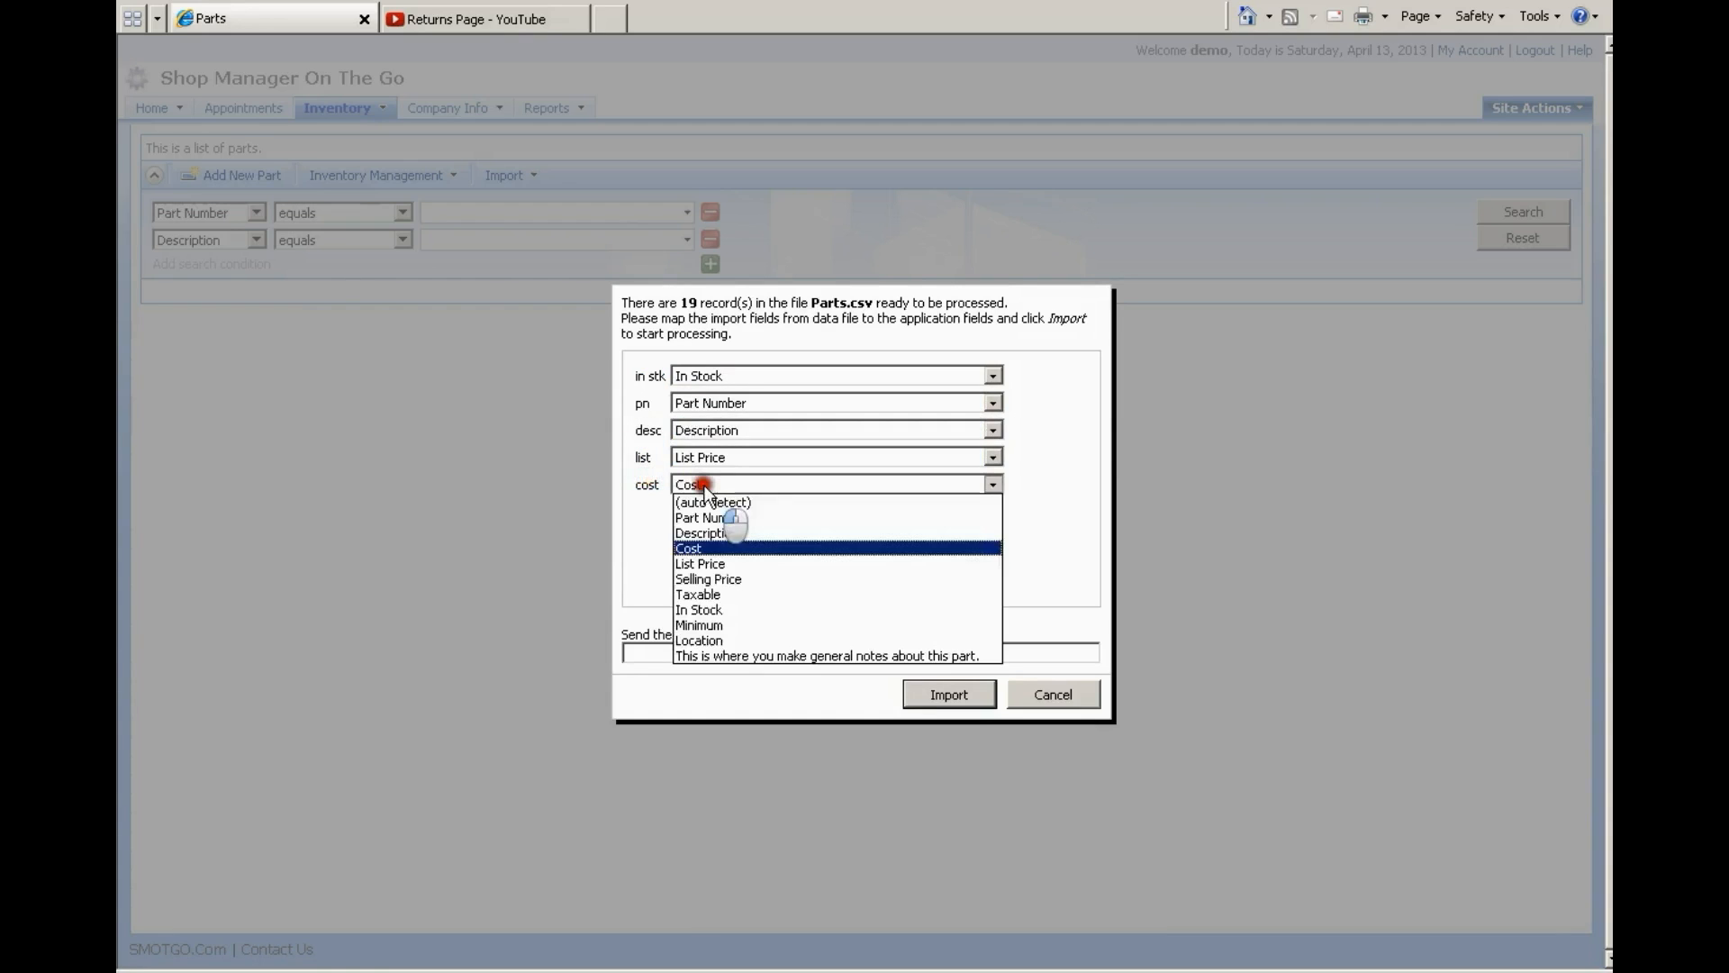
{"action": "left_click", "coordinate": [705, 546]}
Run the import of Parts.csv without specifying a recipient for the import log
{"action": "left_click", "coordinate": [949, 695]}
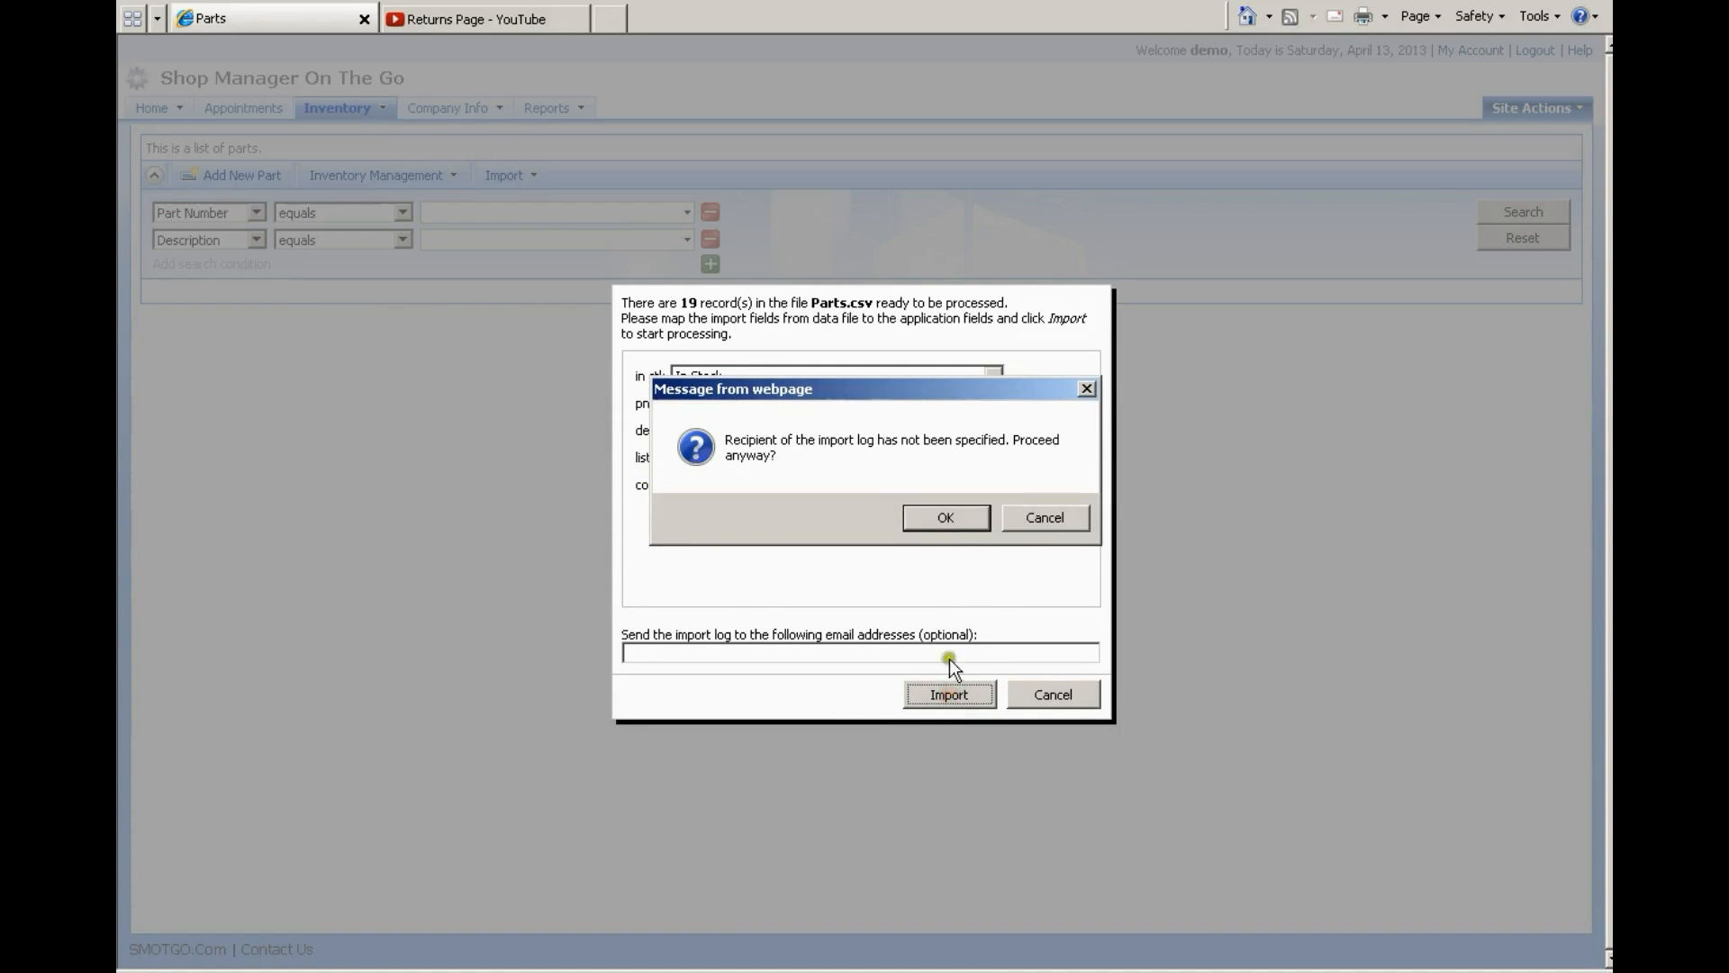
{"action": "left_click", "coordinate": [946, 519]}
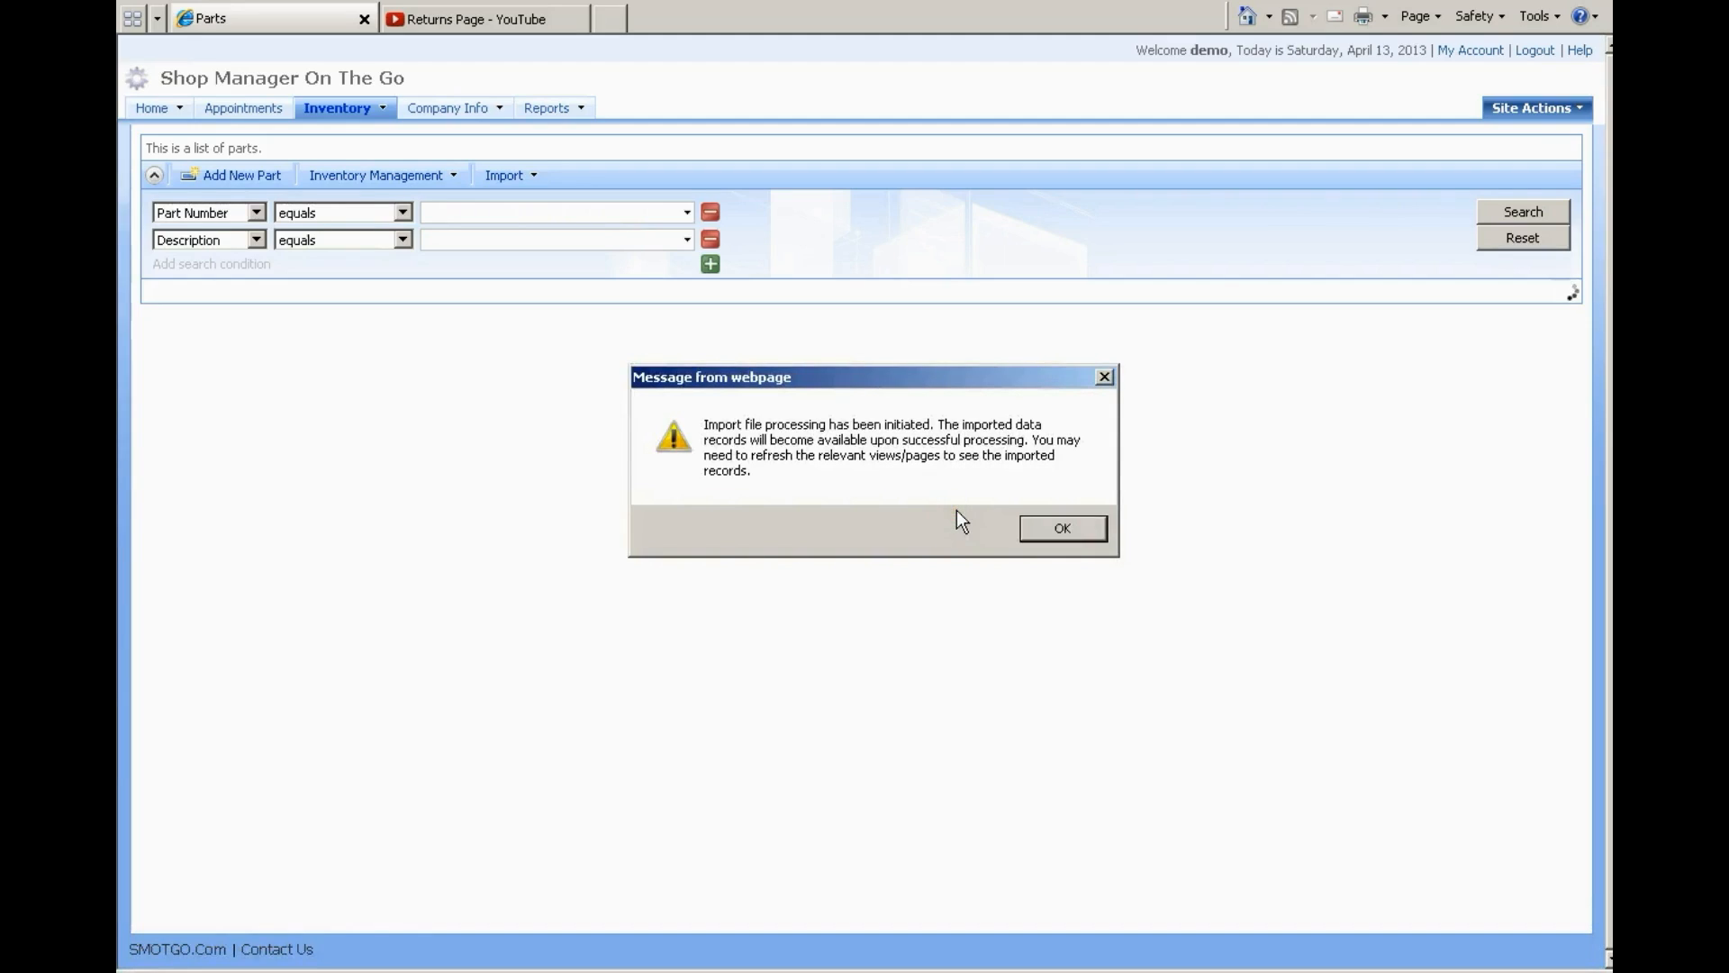
{"action": "left_click", "coordinate": [1061, 528]}
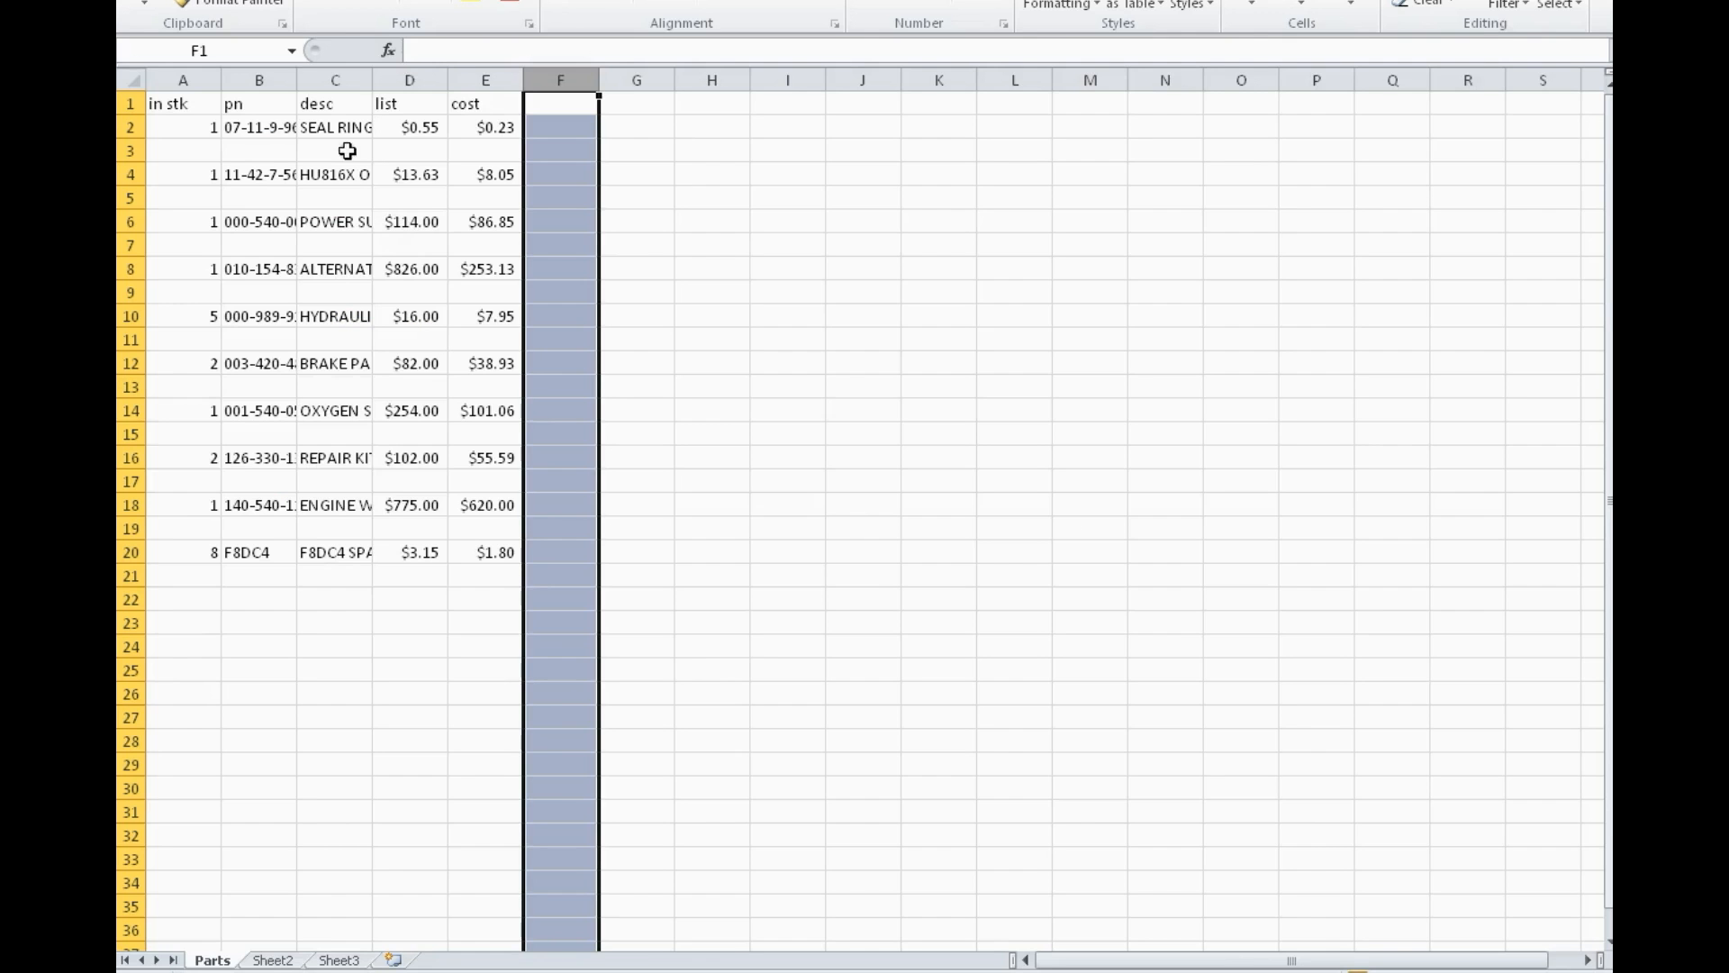
{"action": "left_click_drag", "start_coordinate": [294, 90], "coordinate": [482, 85]}
{"action": "left_click", "coordinate": [358, 127]}
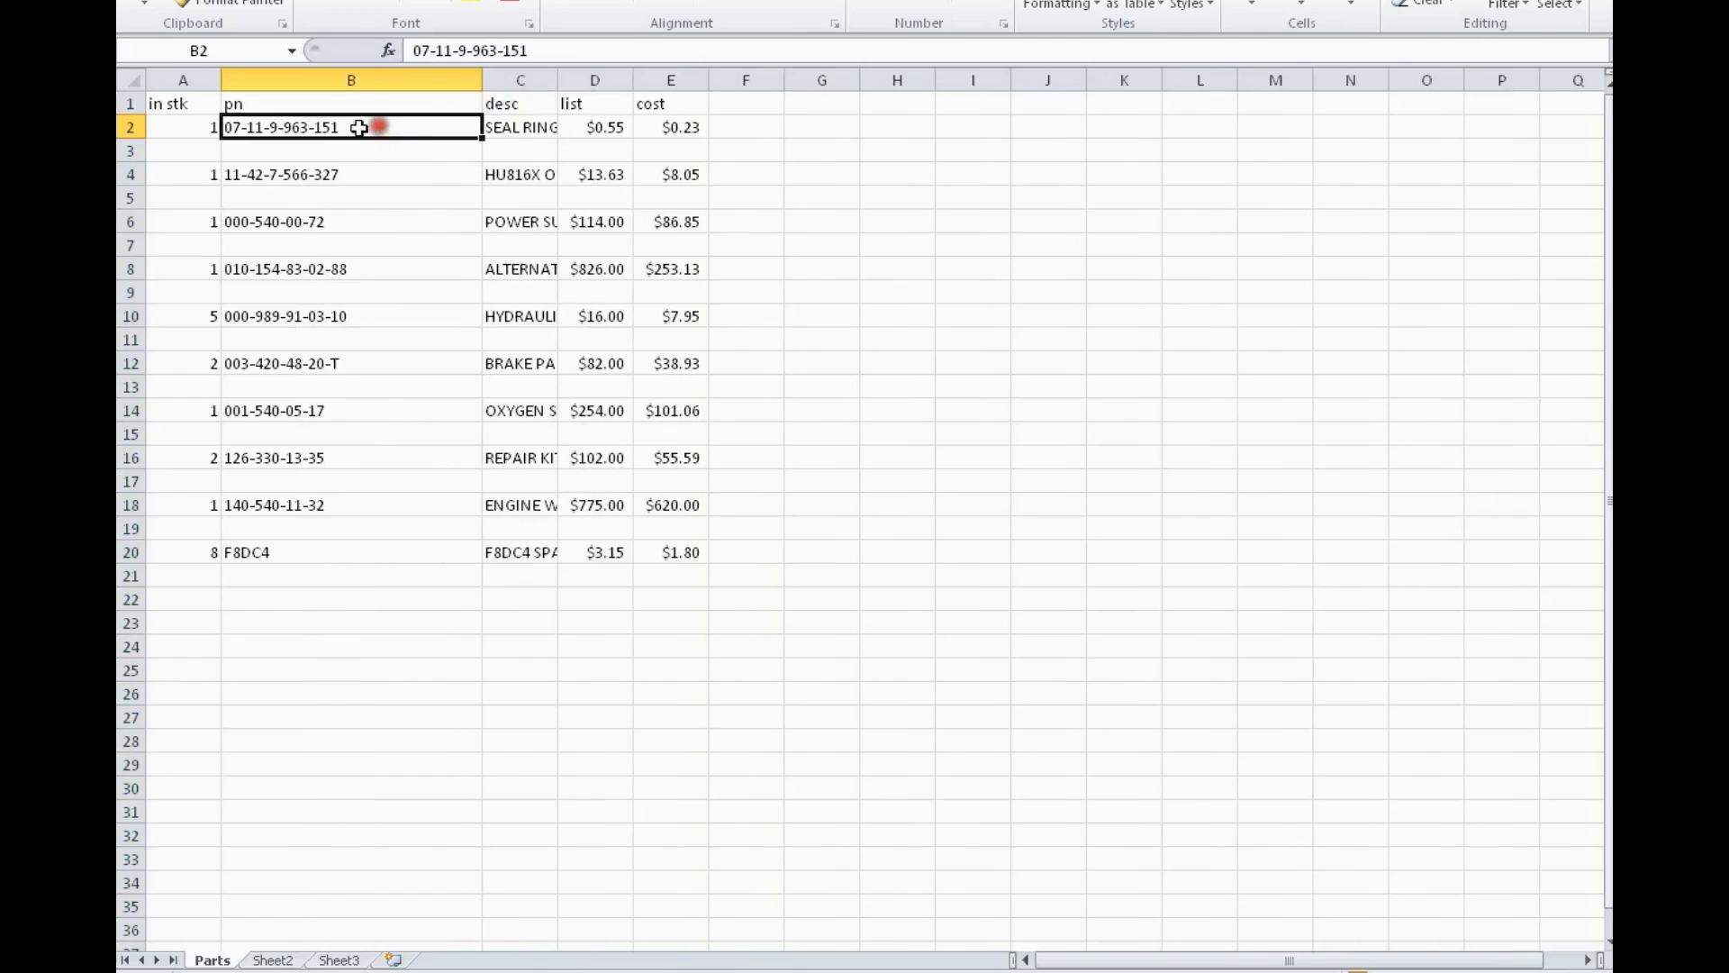
{"action": "left_click_drag", "start_coordinate": [358, 127], "coordinate": [226, 135]}
{"action": "right_click", "coordinate": [234, 129]}
{"action": "left_click", "coordinate": [316, 169]}
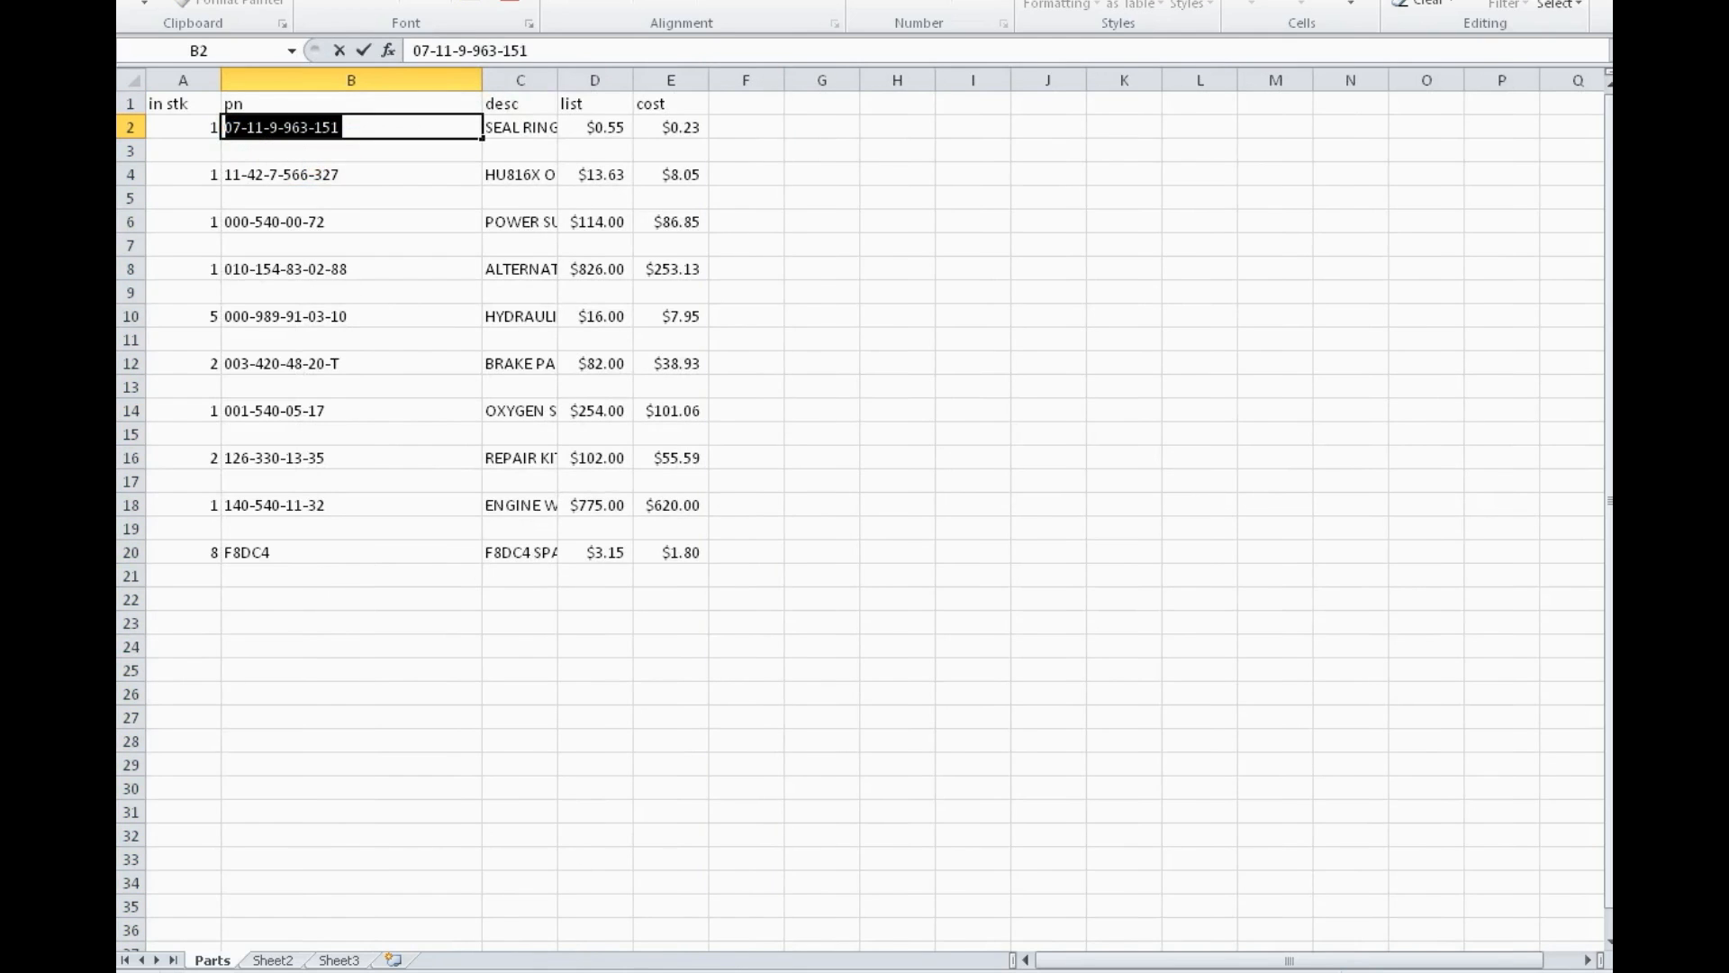
{"action": "key", "text": "alt+Tab"}
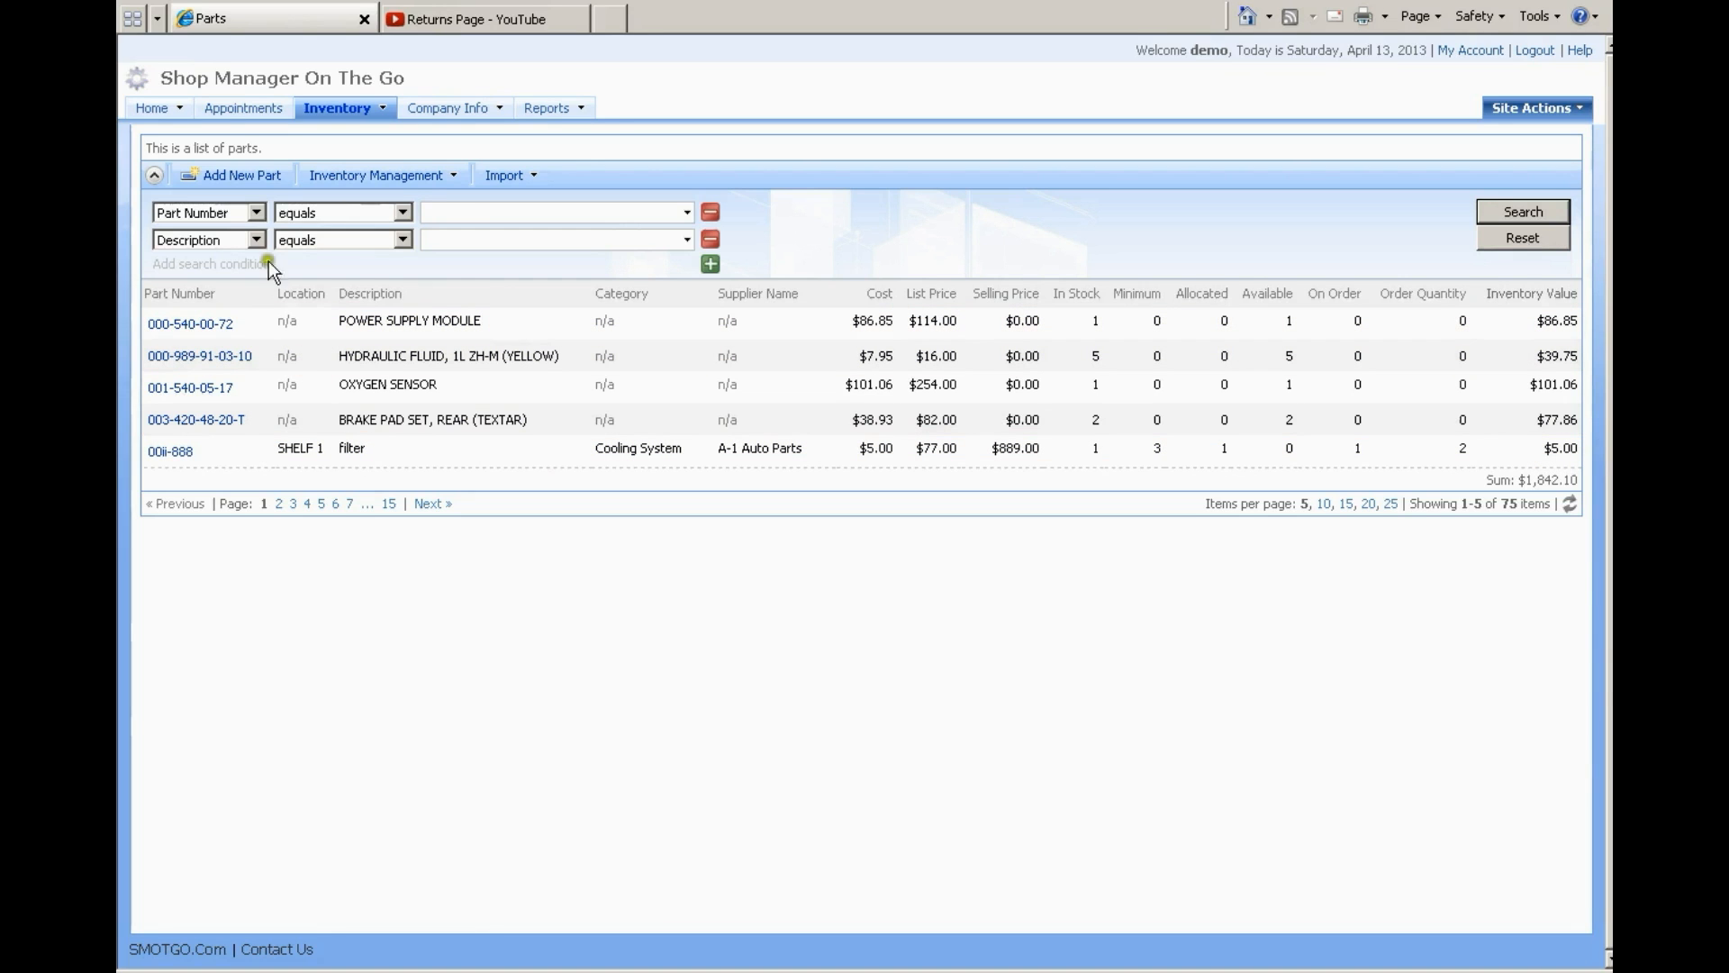
{"action": "left_click", "coordinate": [473, 214]}
{"action": "right_click", "coordinate": [473, 214]}
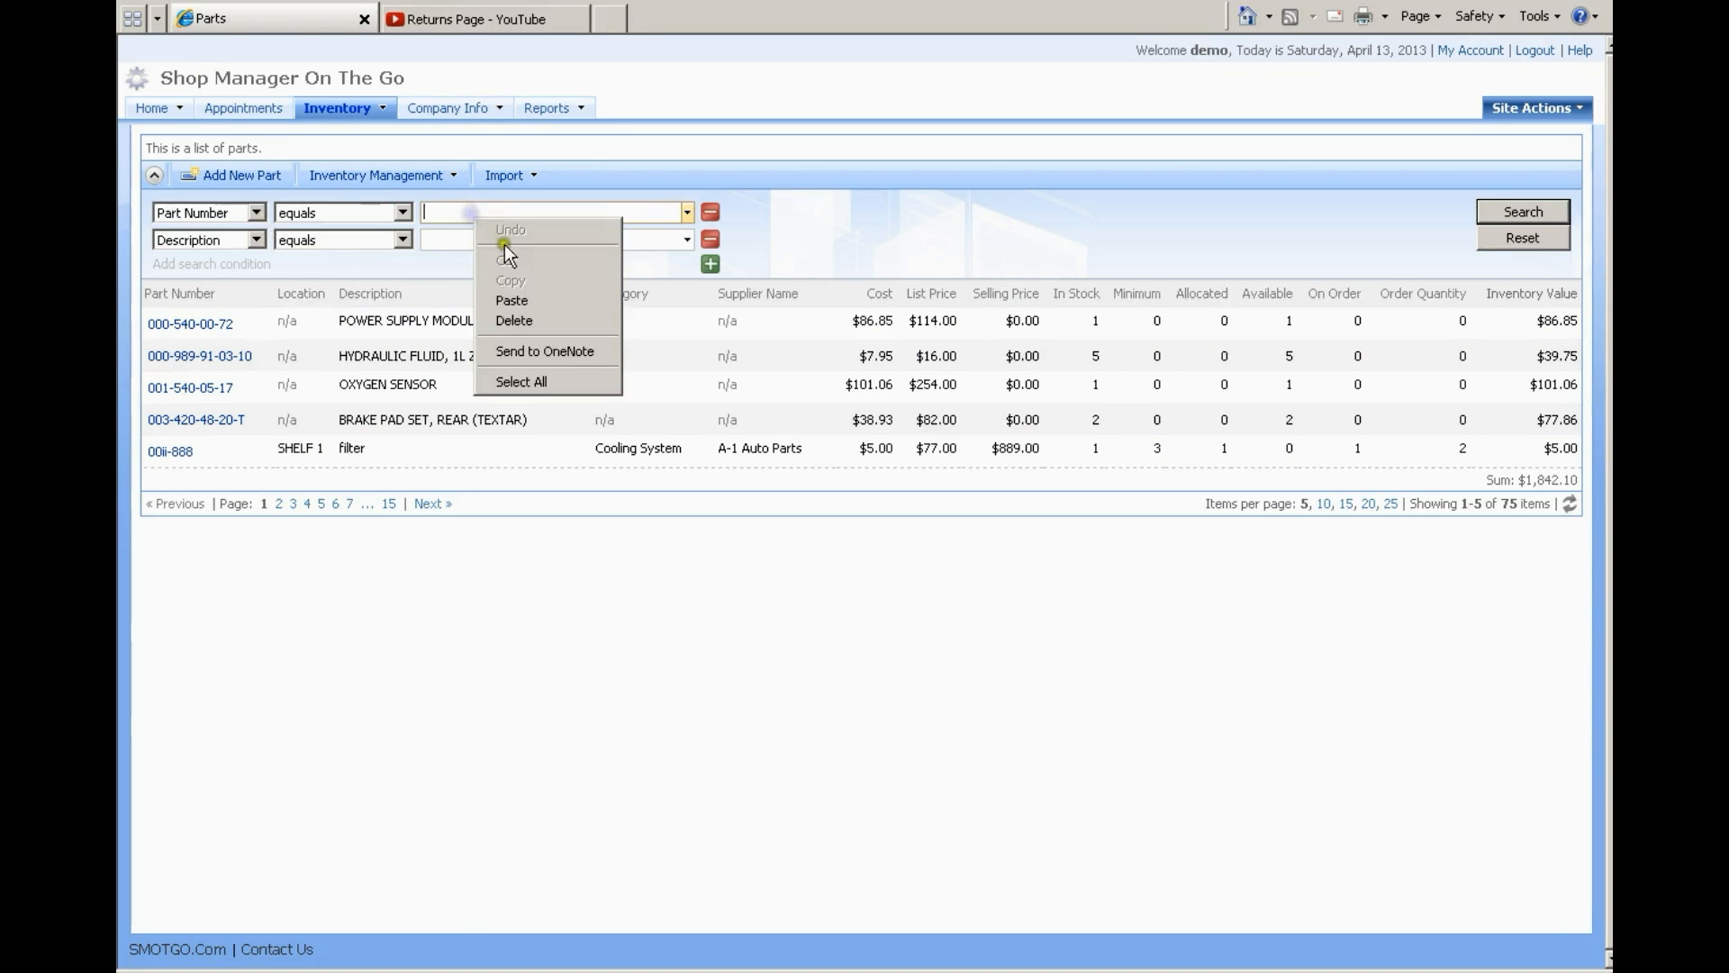
{"action": "left_click", "coordinate": [509, 302]}
{"action": "left_click", "coordinate": [1522, 210]}
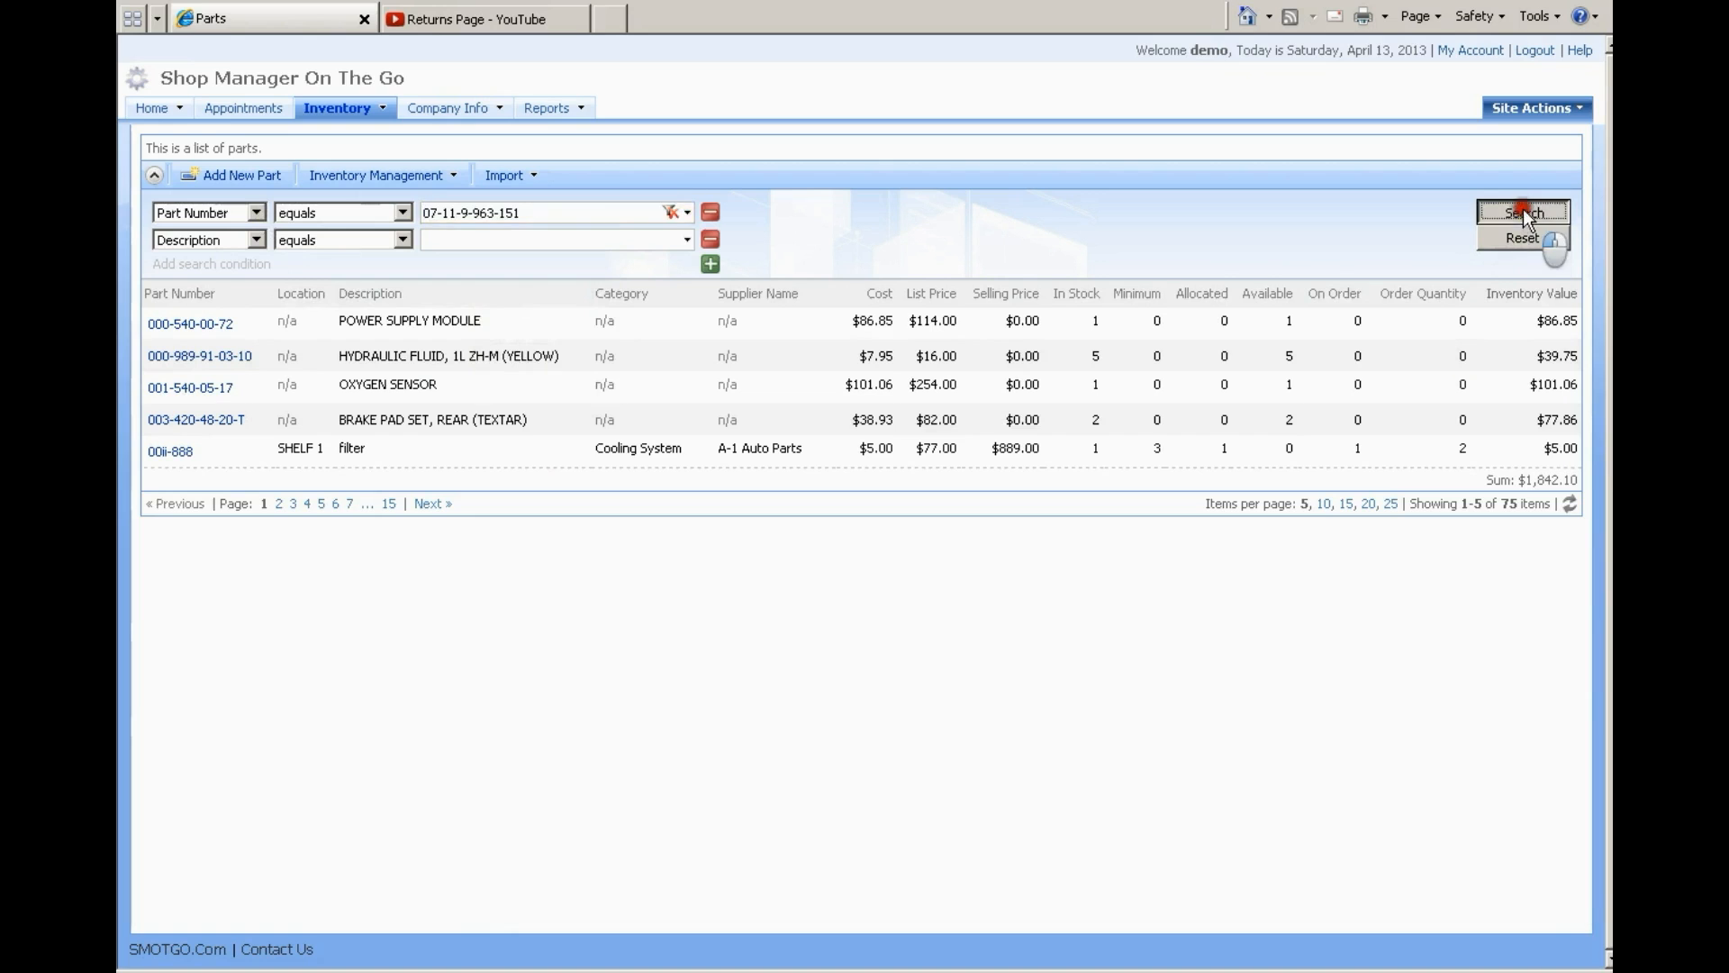
{"action": "left_click", "coordinate": [708, 348]}
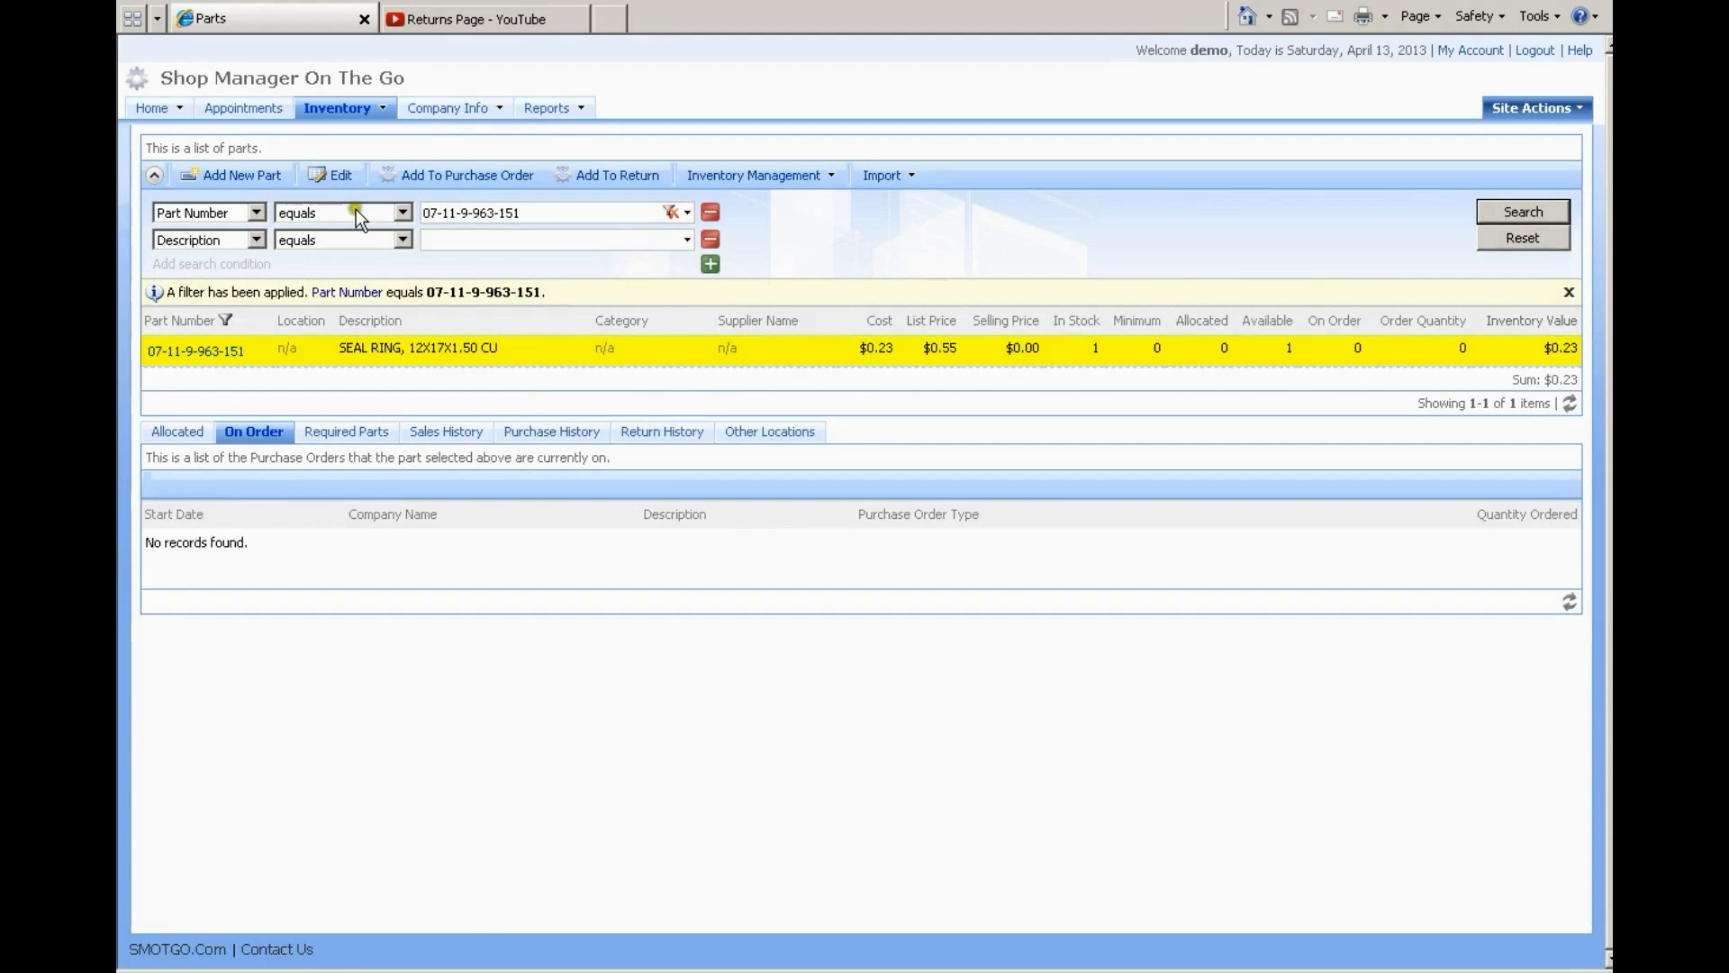
{"action": "left_click", "coordinate": [401, 213]}
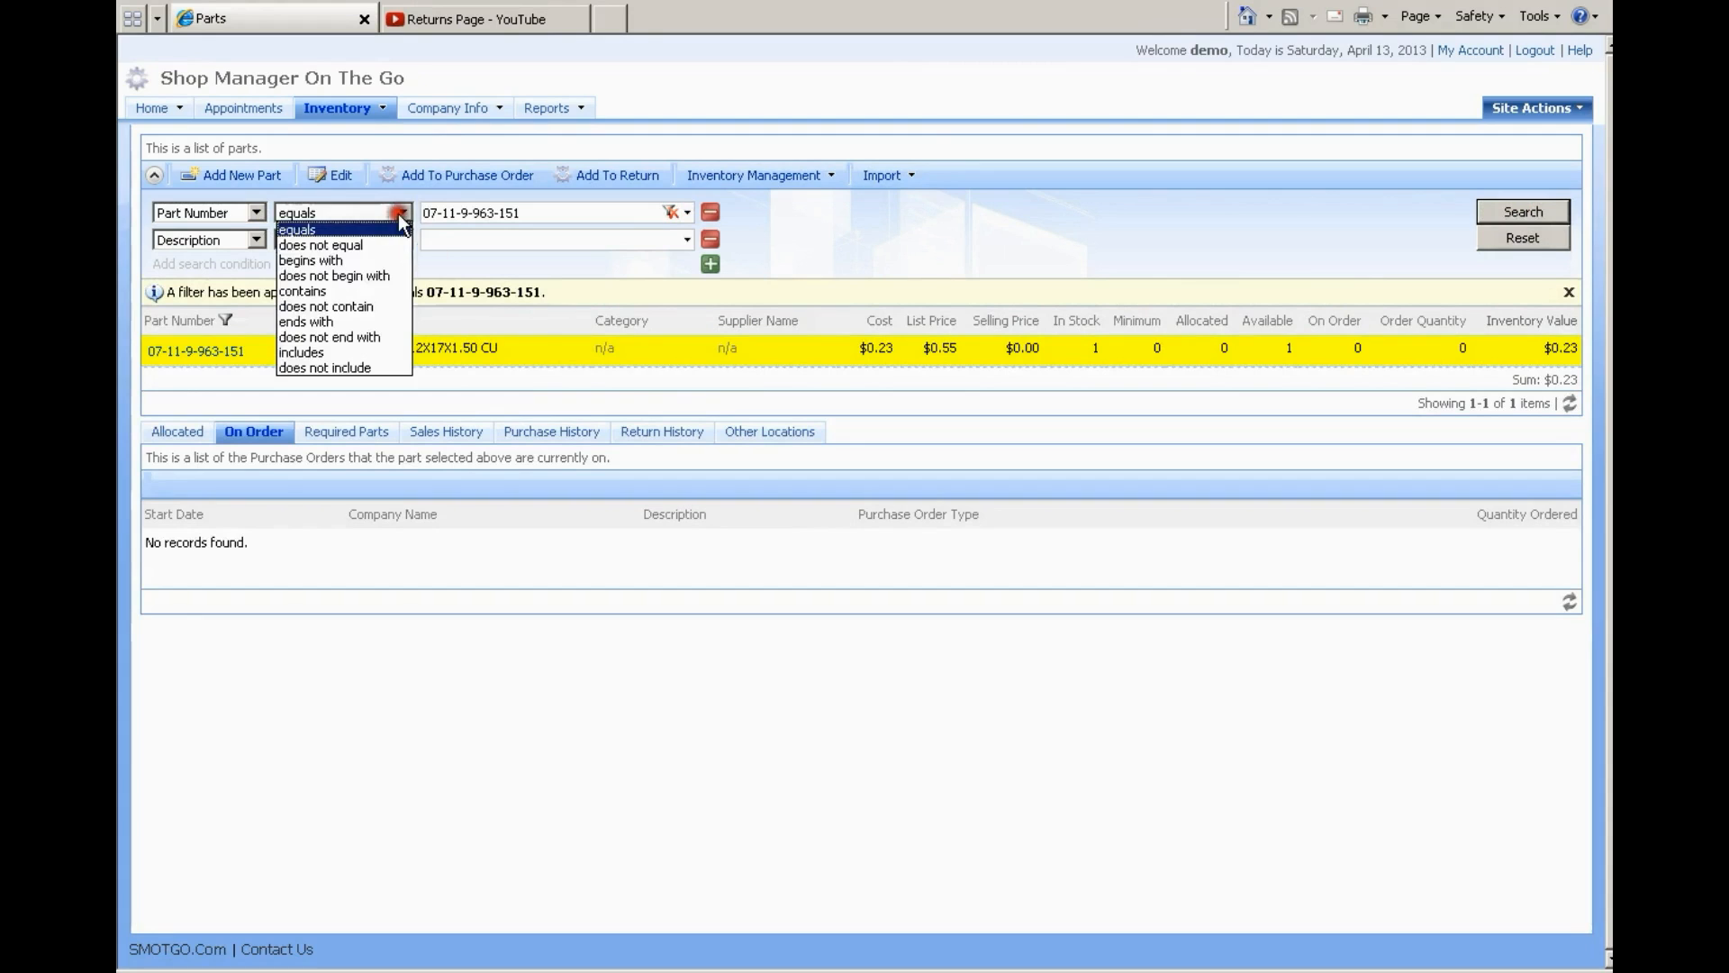
{"action": "left_click", "coordinate": [347, 260]}
{"action": "left_click", "coordinate": [1506, 207]}
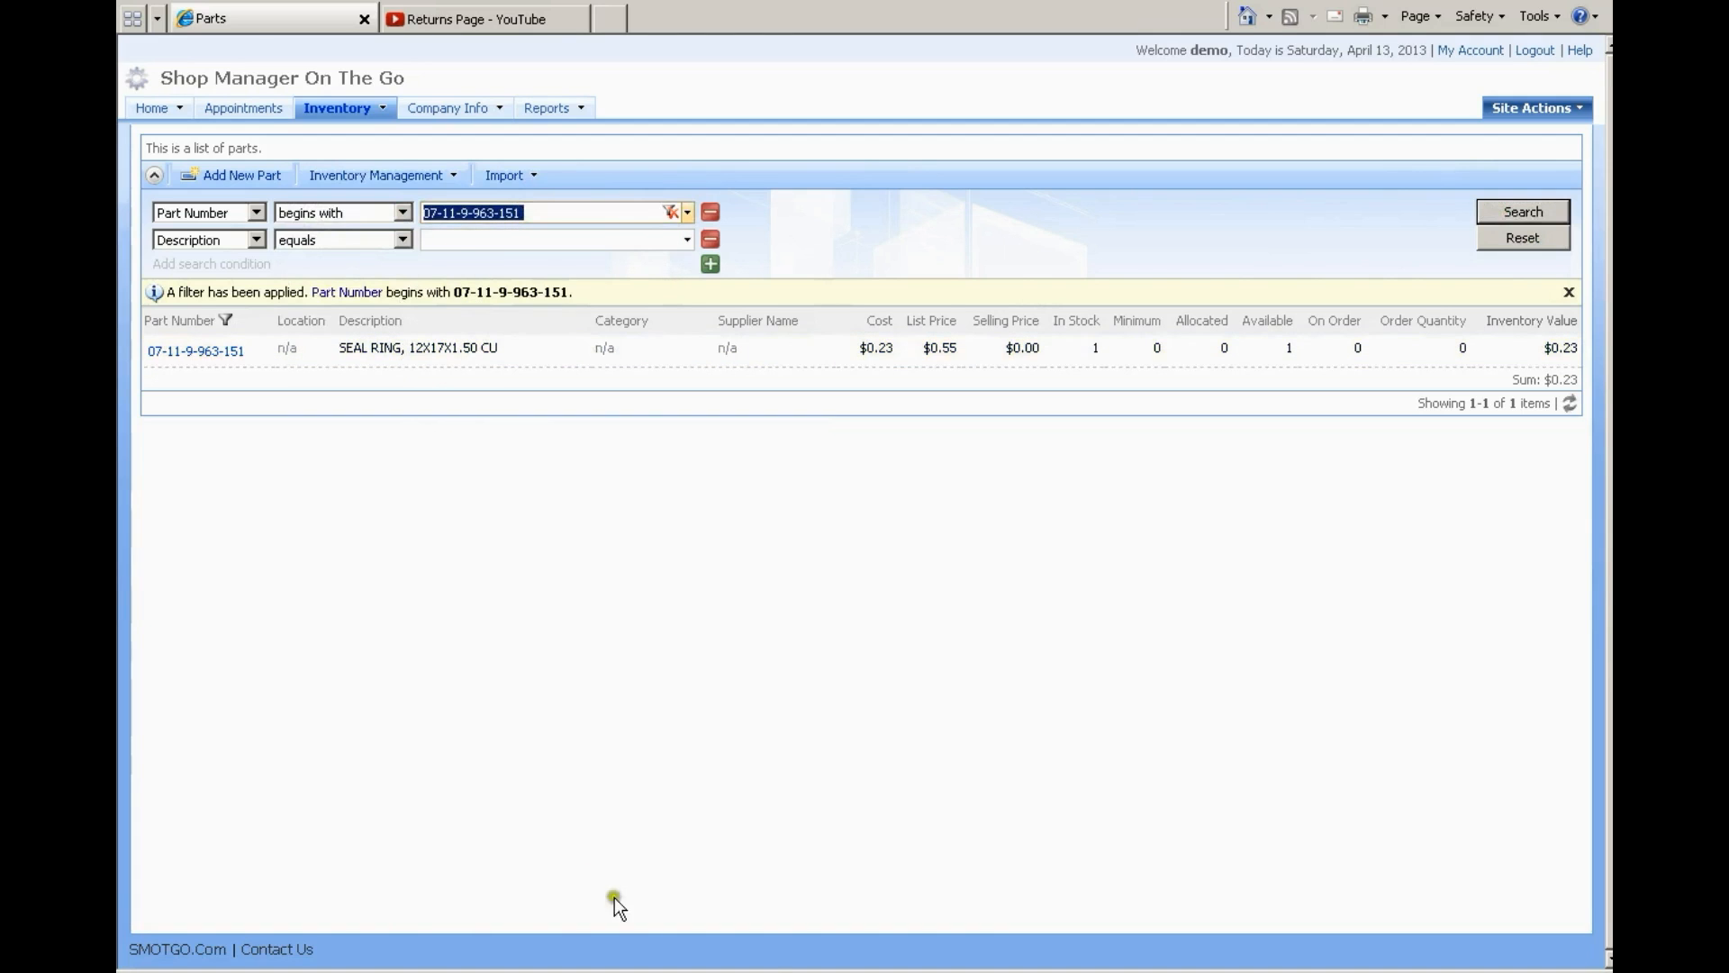
{"action": "key", "text": "alt+Tab"}
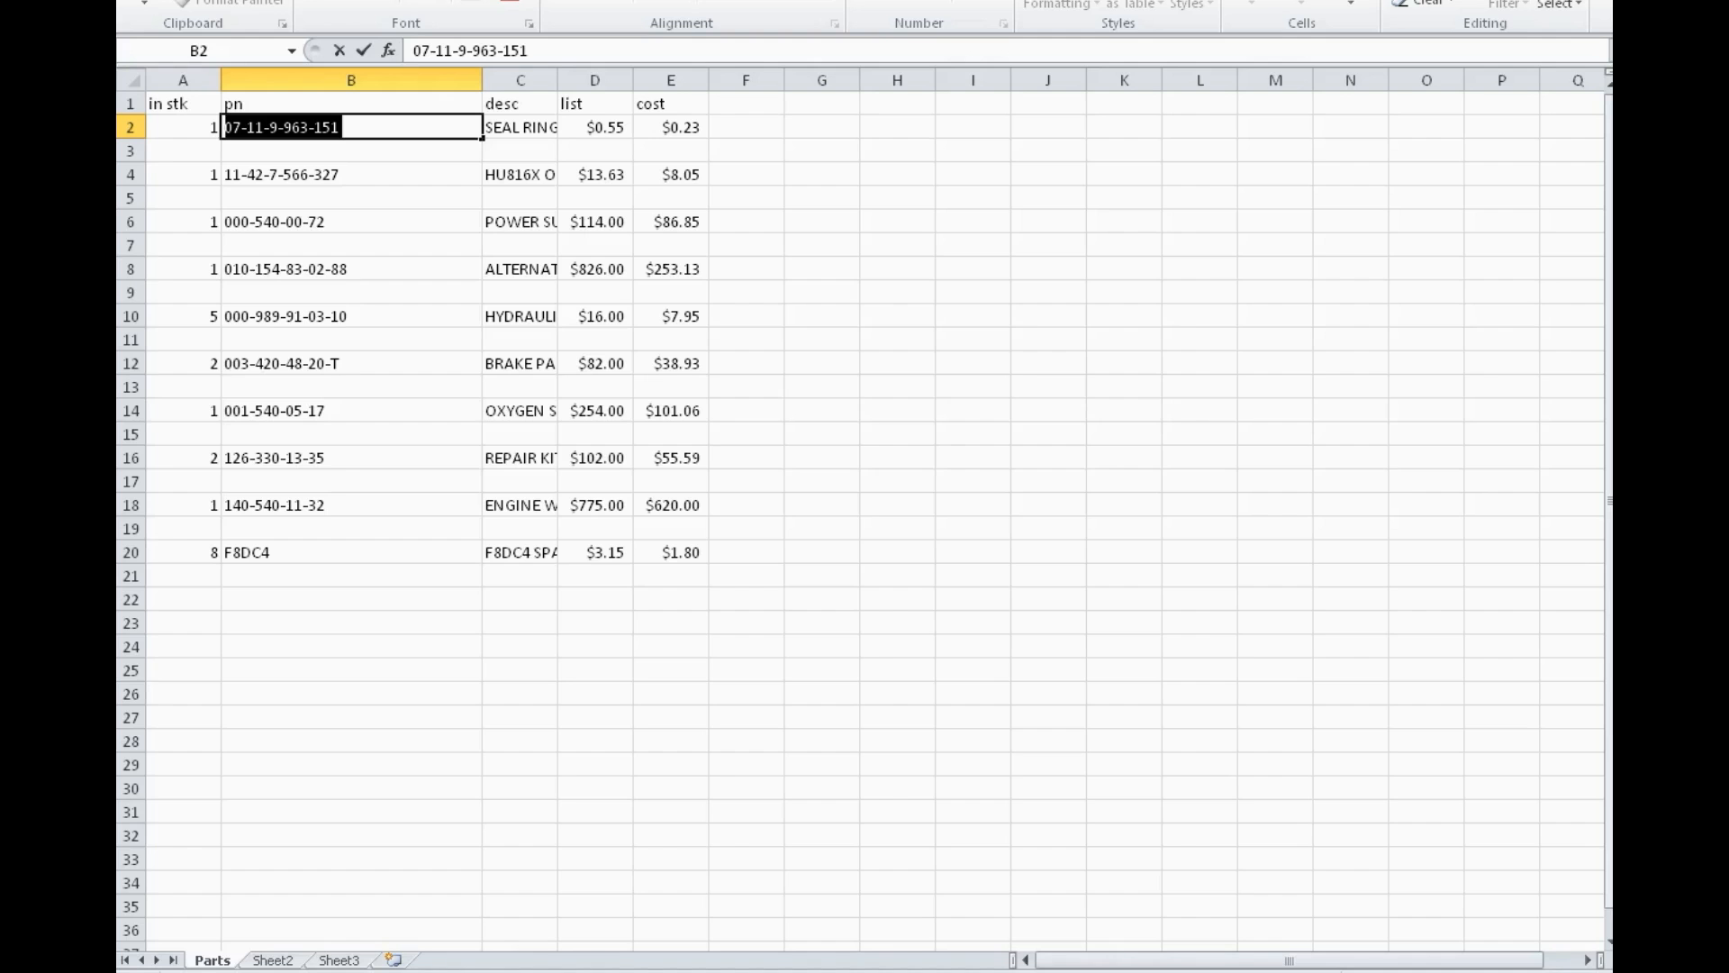
{"action": "left_click", "coordinate": [376, 127]}
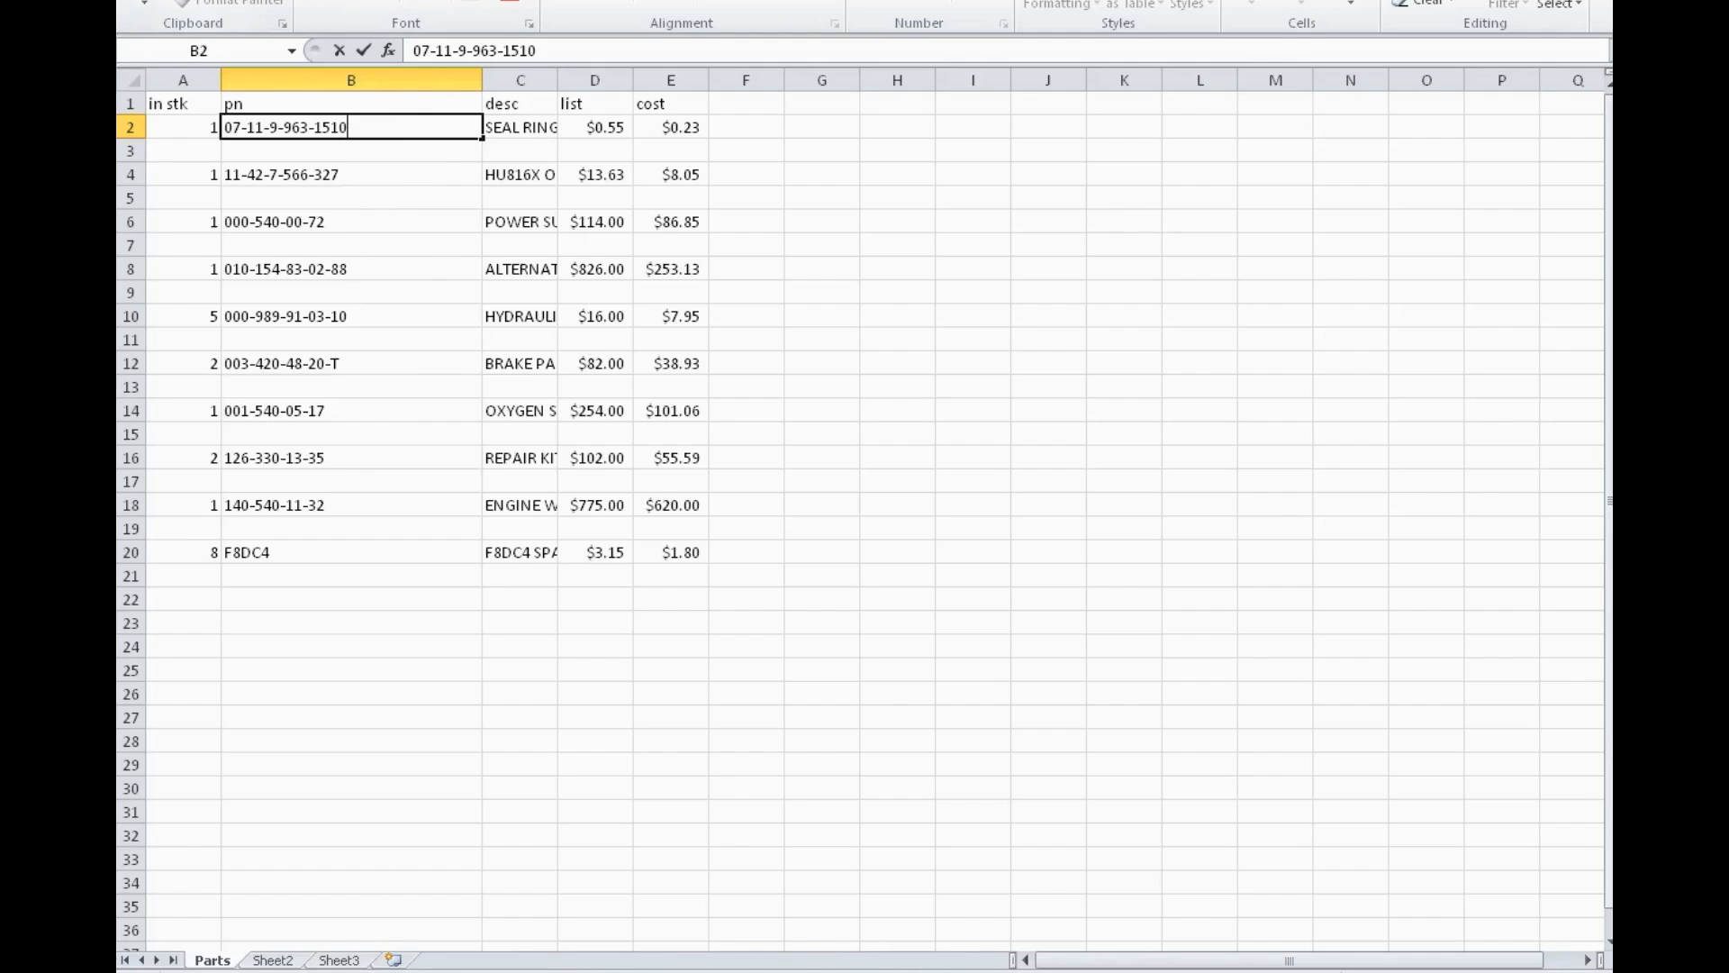
{"action": "key", "text": "ctrl+s"}
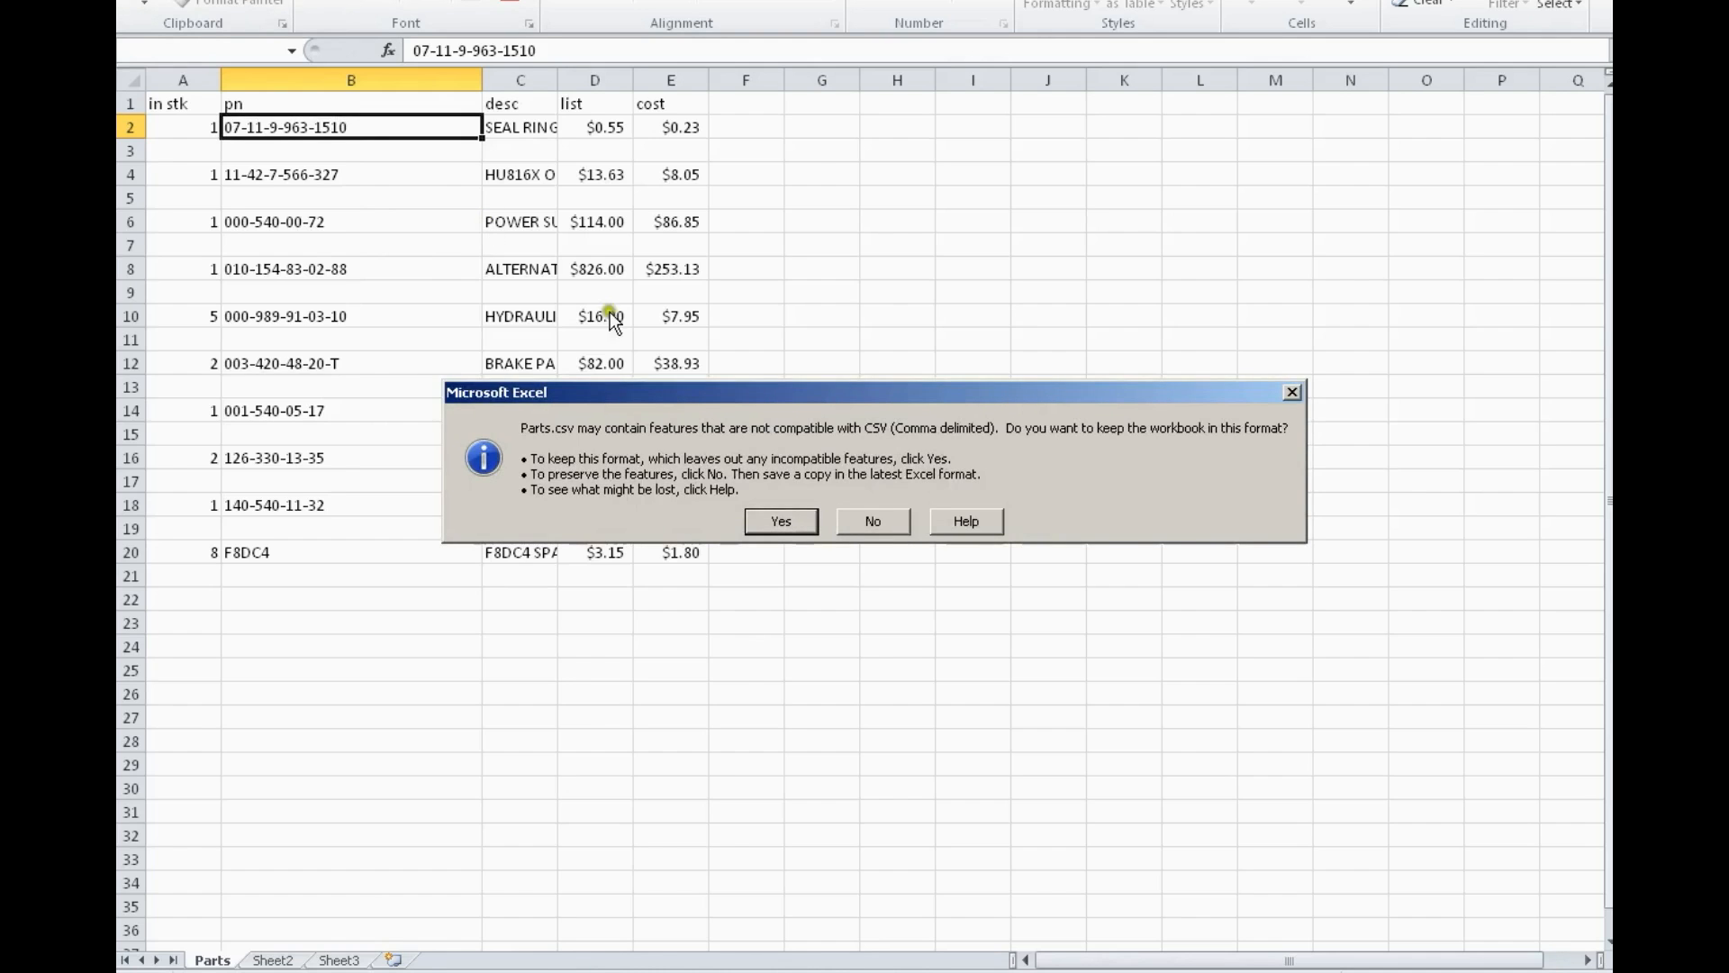
{"action": "left_click", "coordinate": [770, 529]}
Switch to Shop Manager in the browser and upload Parts.csv for another import into the parts list
{"action": "key", "text": "alt+Tab"}
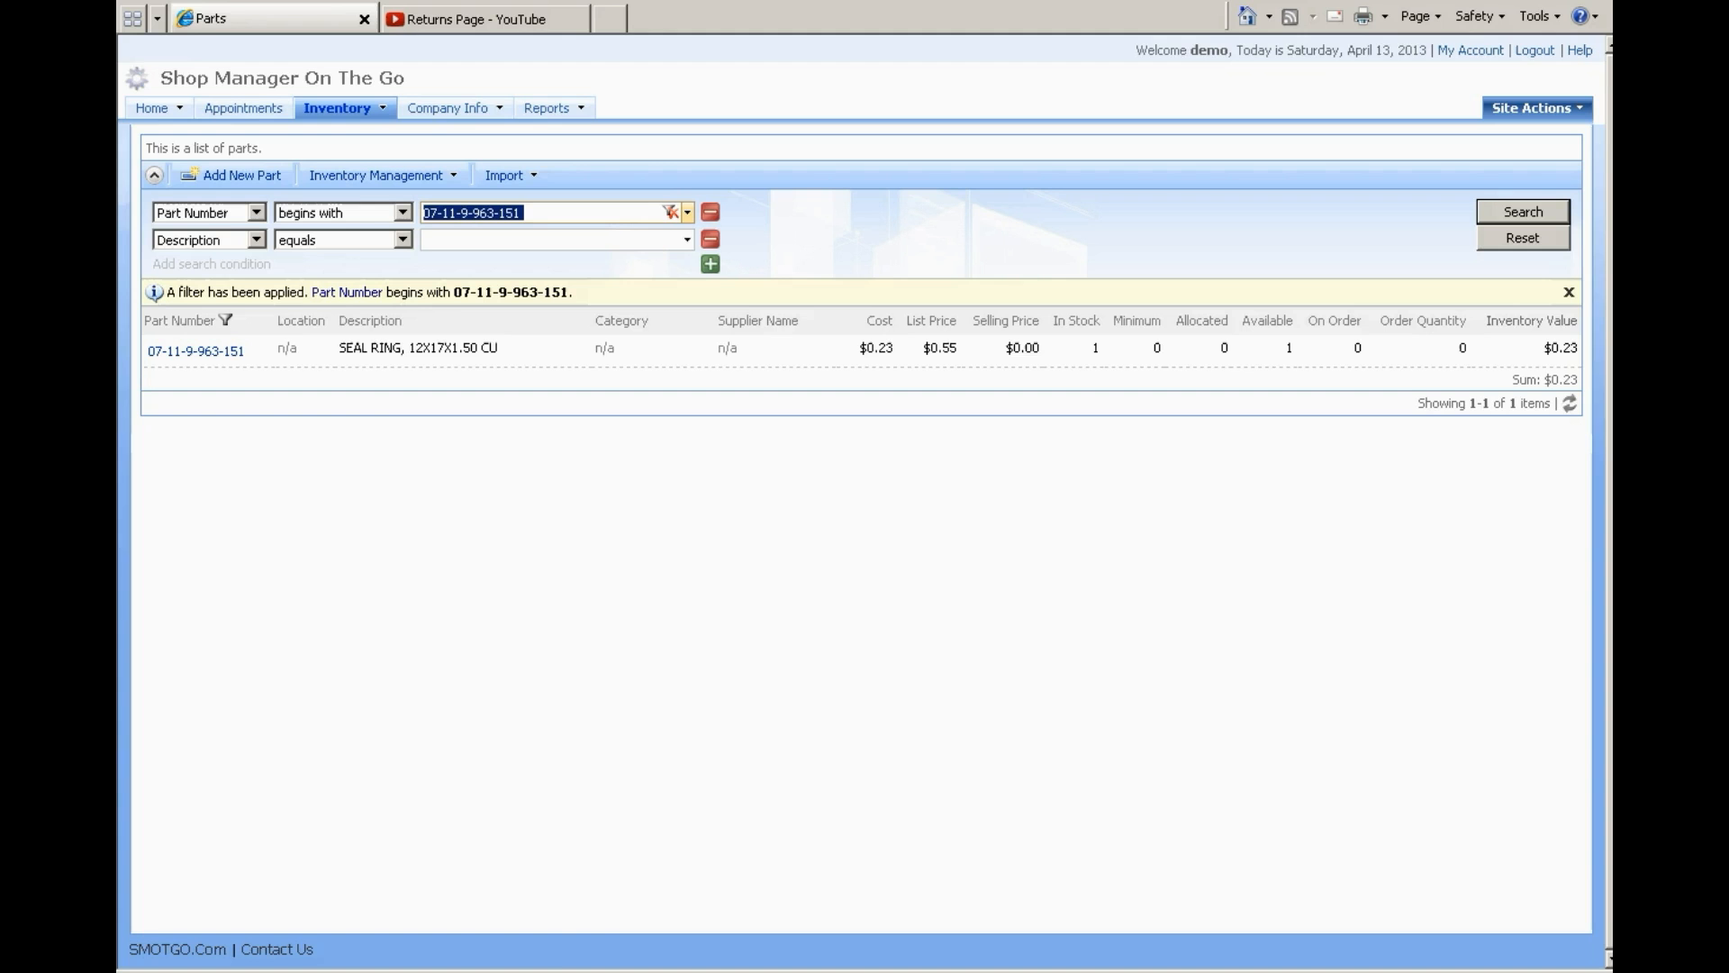
{"action": "left_click", "coordinate": [506, 177]}
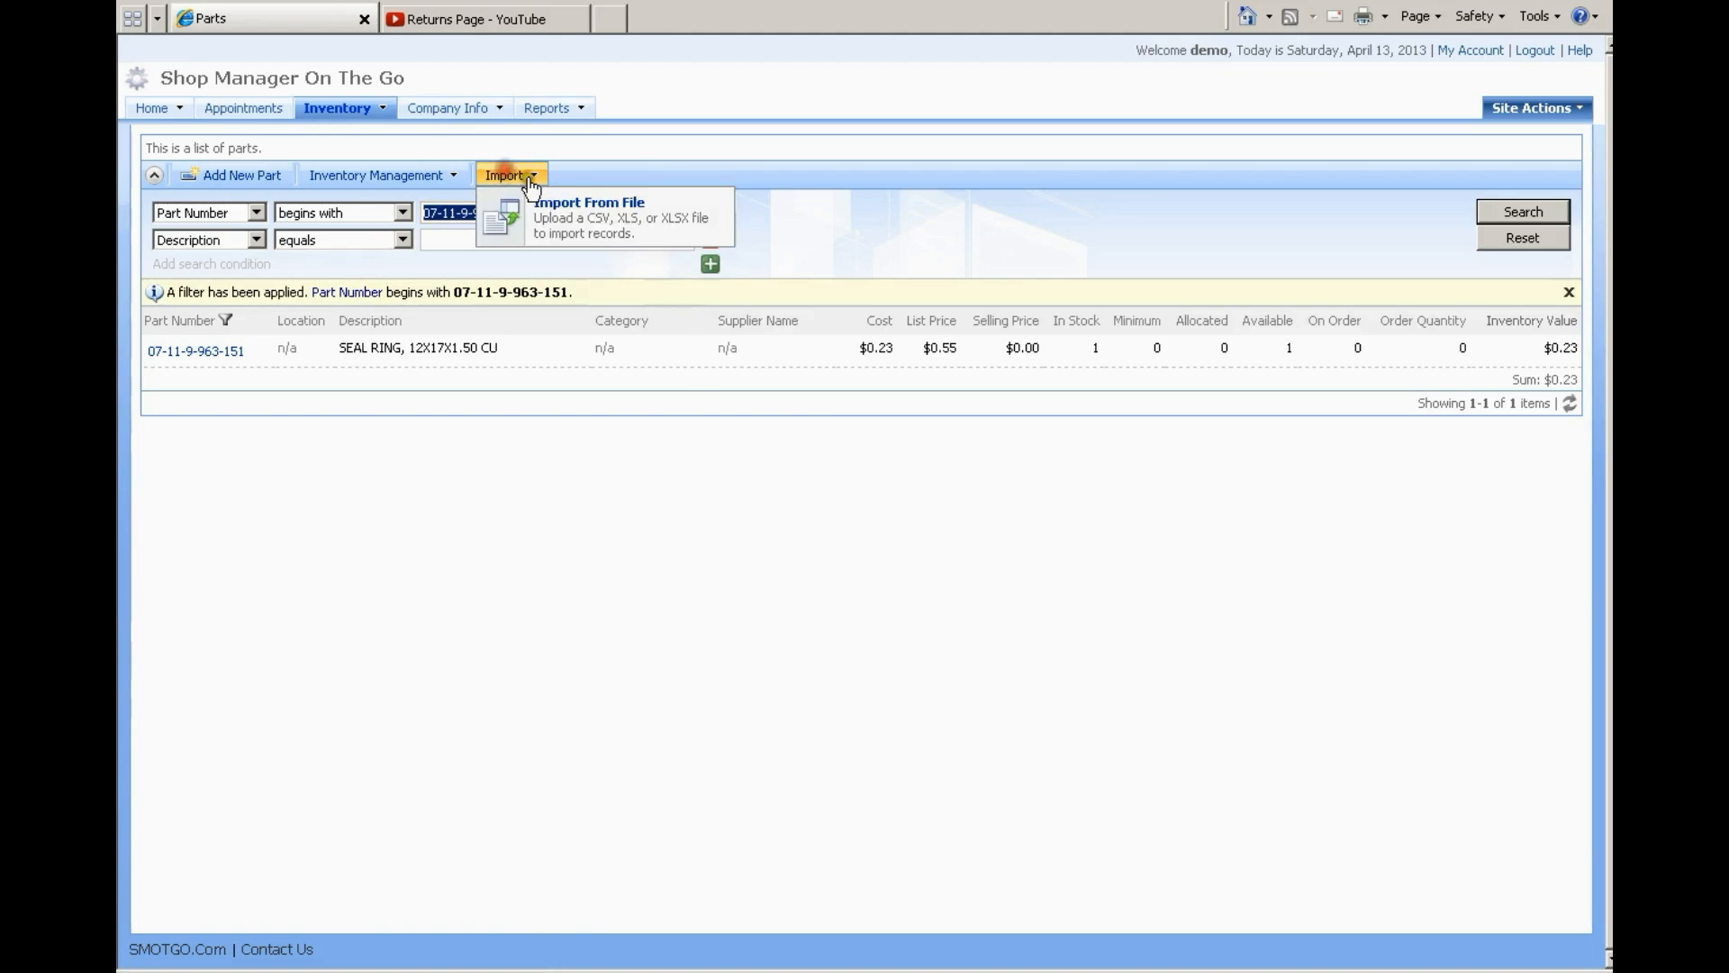
{"action": "left_click", "coordinate": [587, 209]}
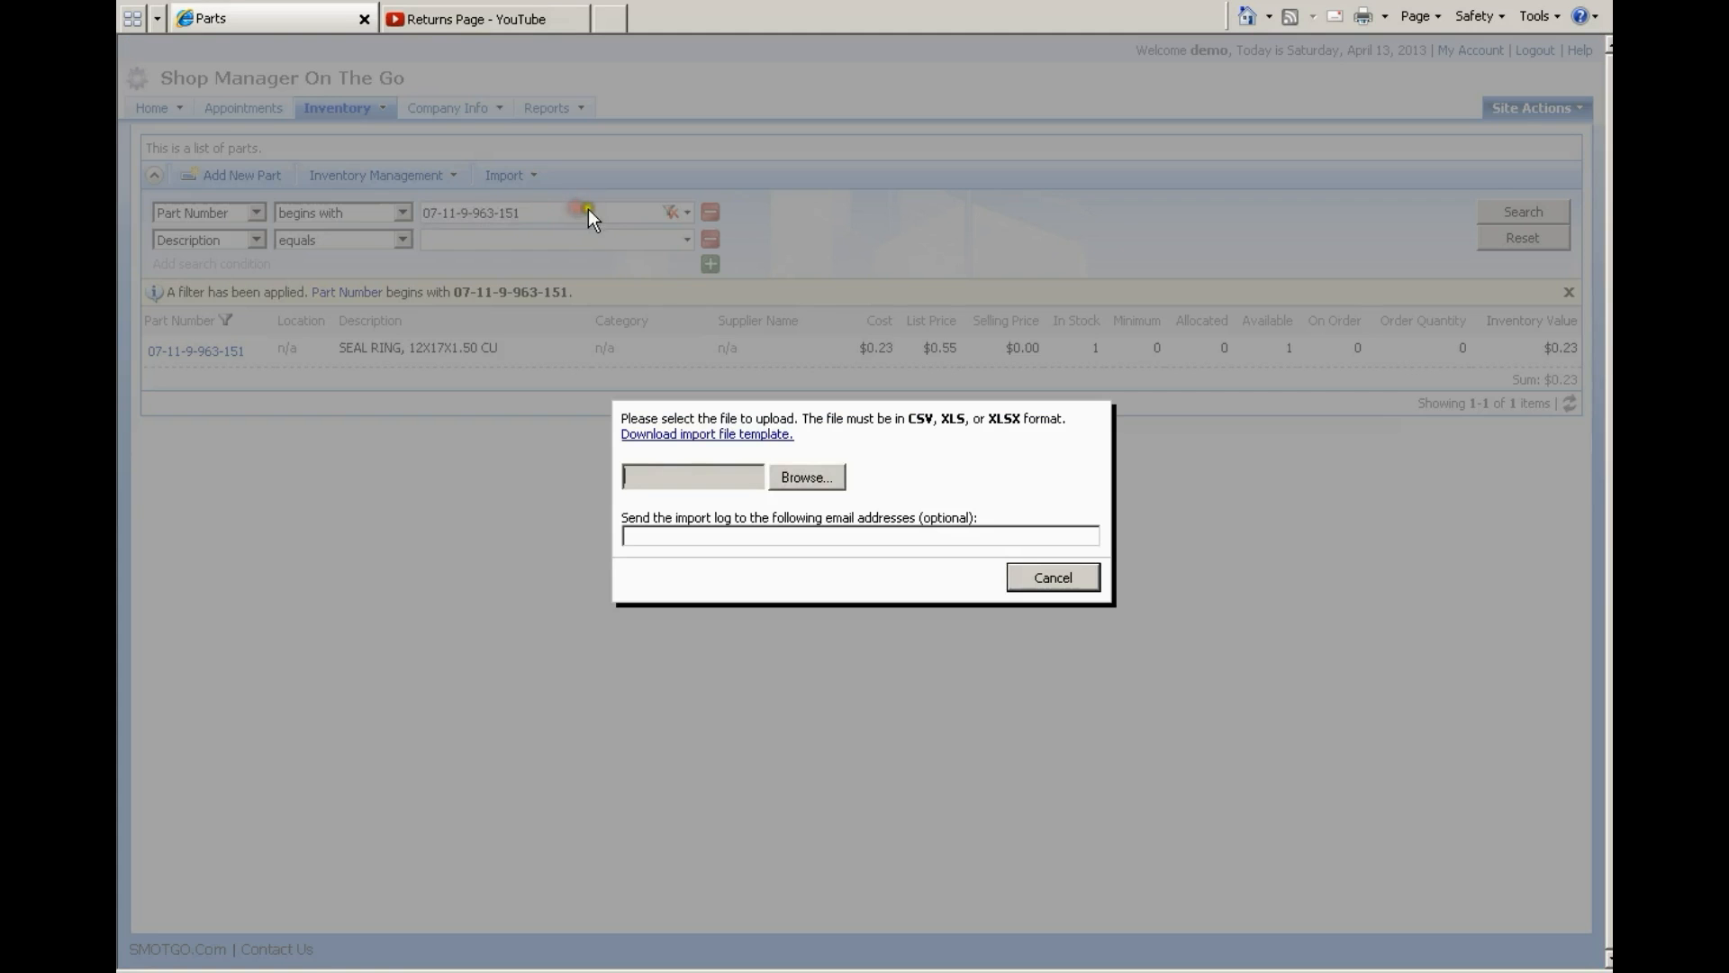
{"action": "left_click", "coordinate": [793, 478]}
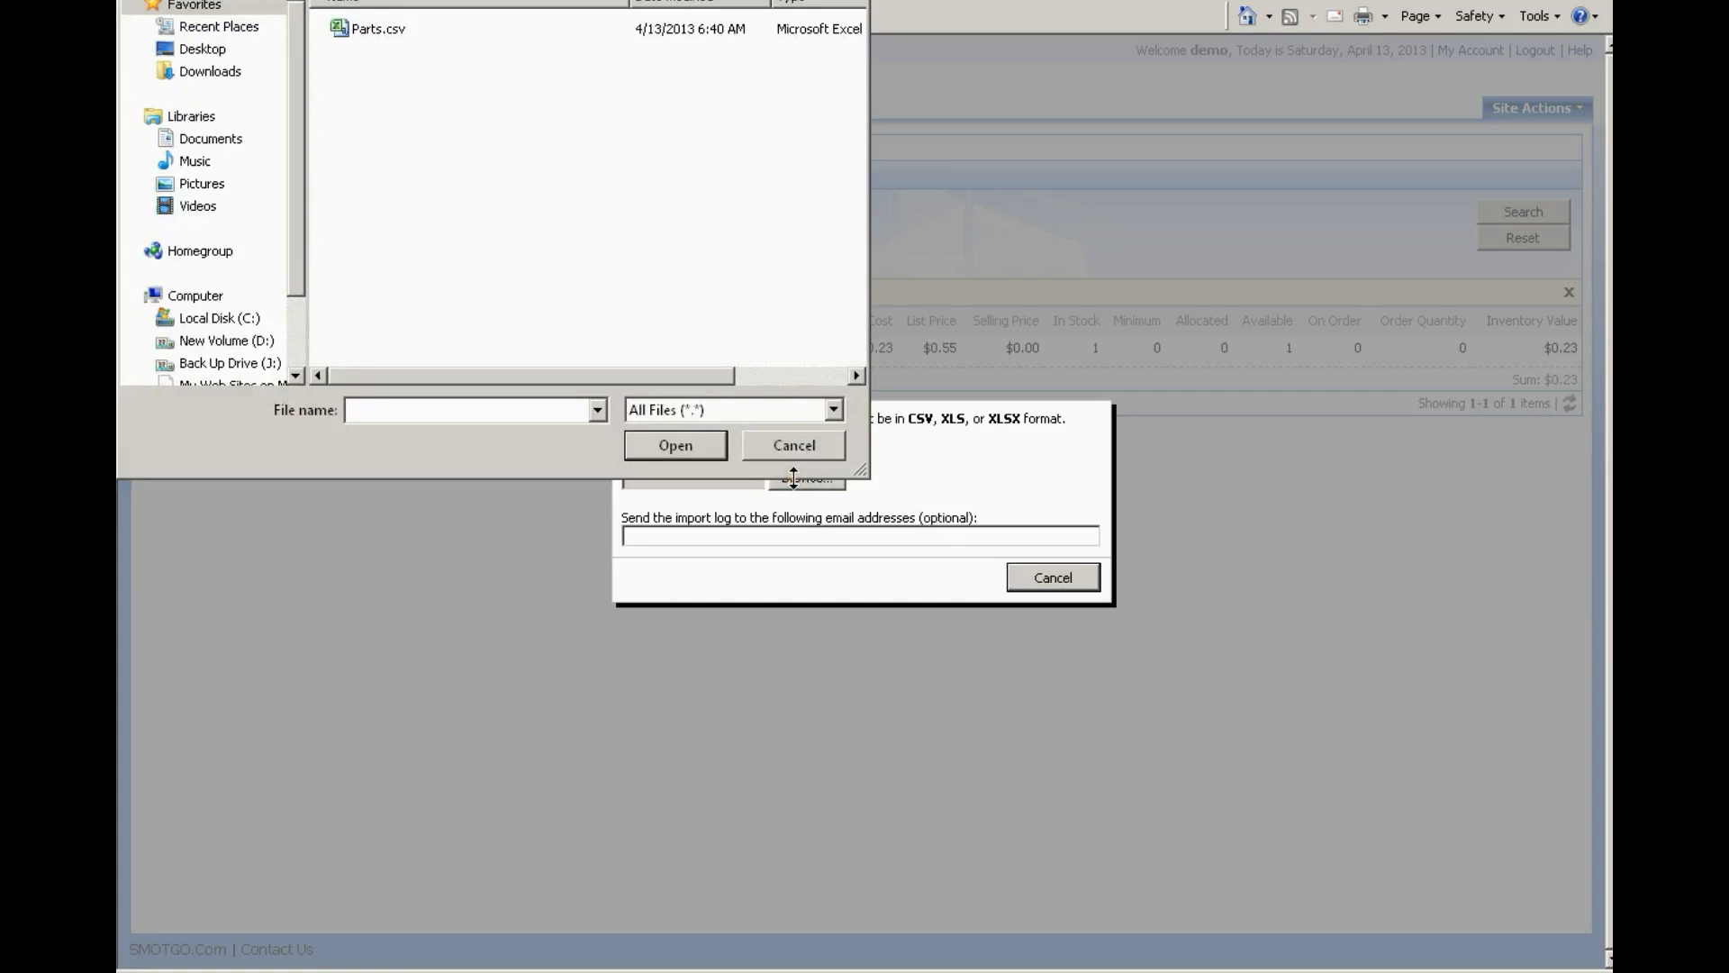
{"action": "double_click", "coordinate": [369, 30]}
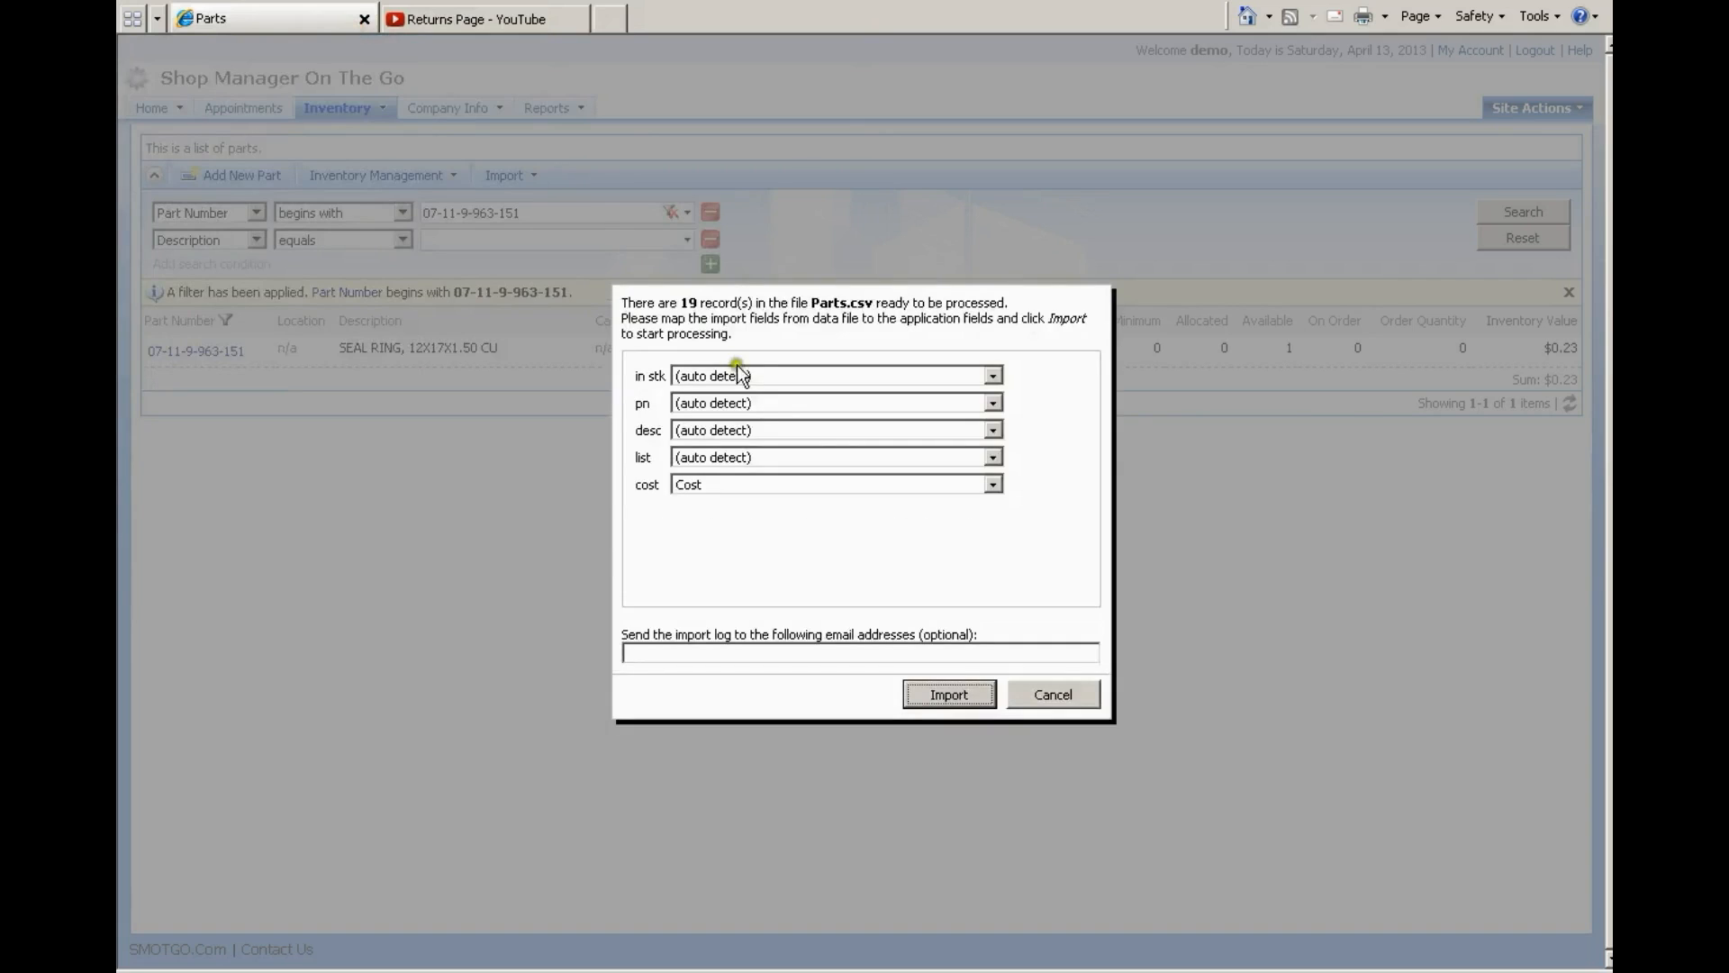
Map in stk to In Stock, pn to Part Number, desc to Description and list to List Price
{"action": "left_click", "coordinate": [747, 376]}
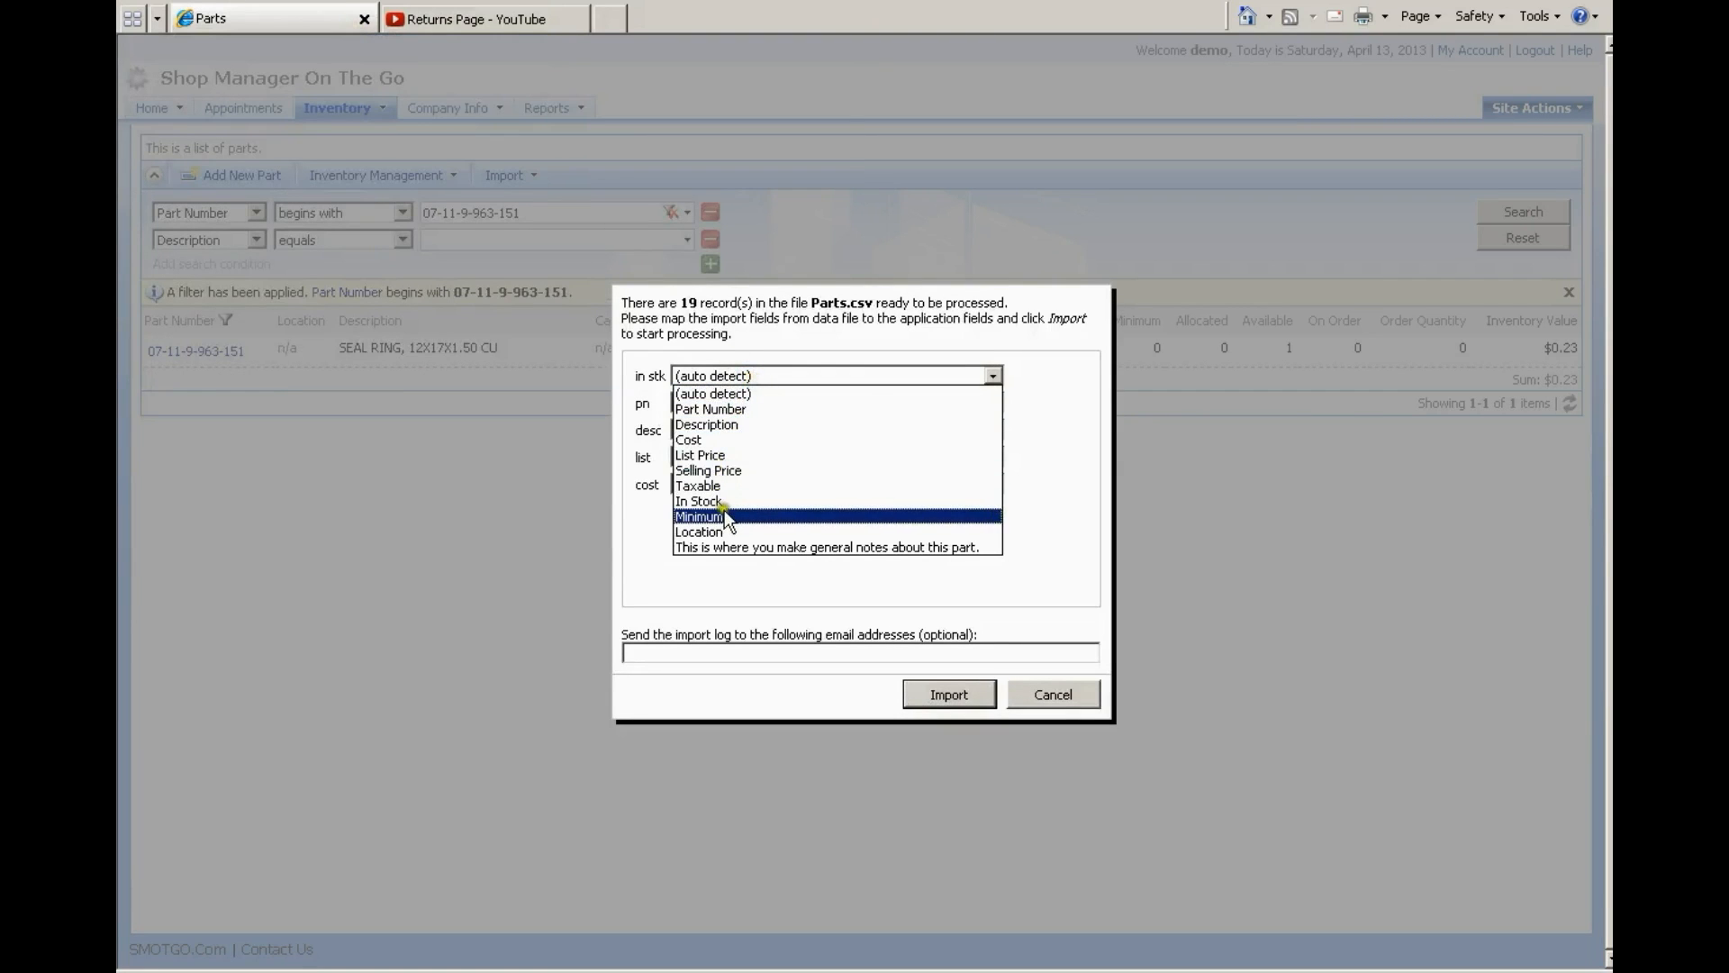
{"action": "left_click", "coordinate": [726, 500]}
{"action": "left_click", "coordinate": [733, 403]}
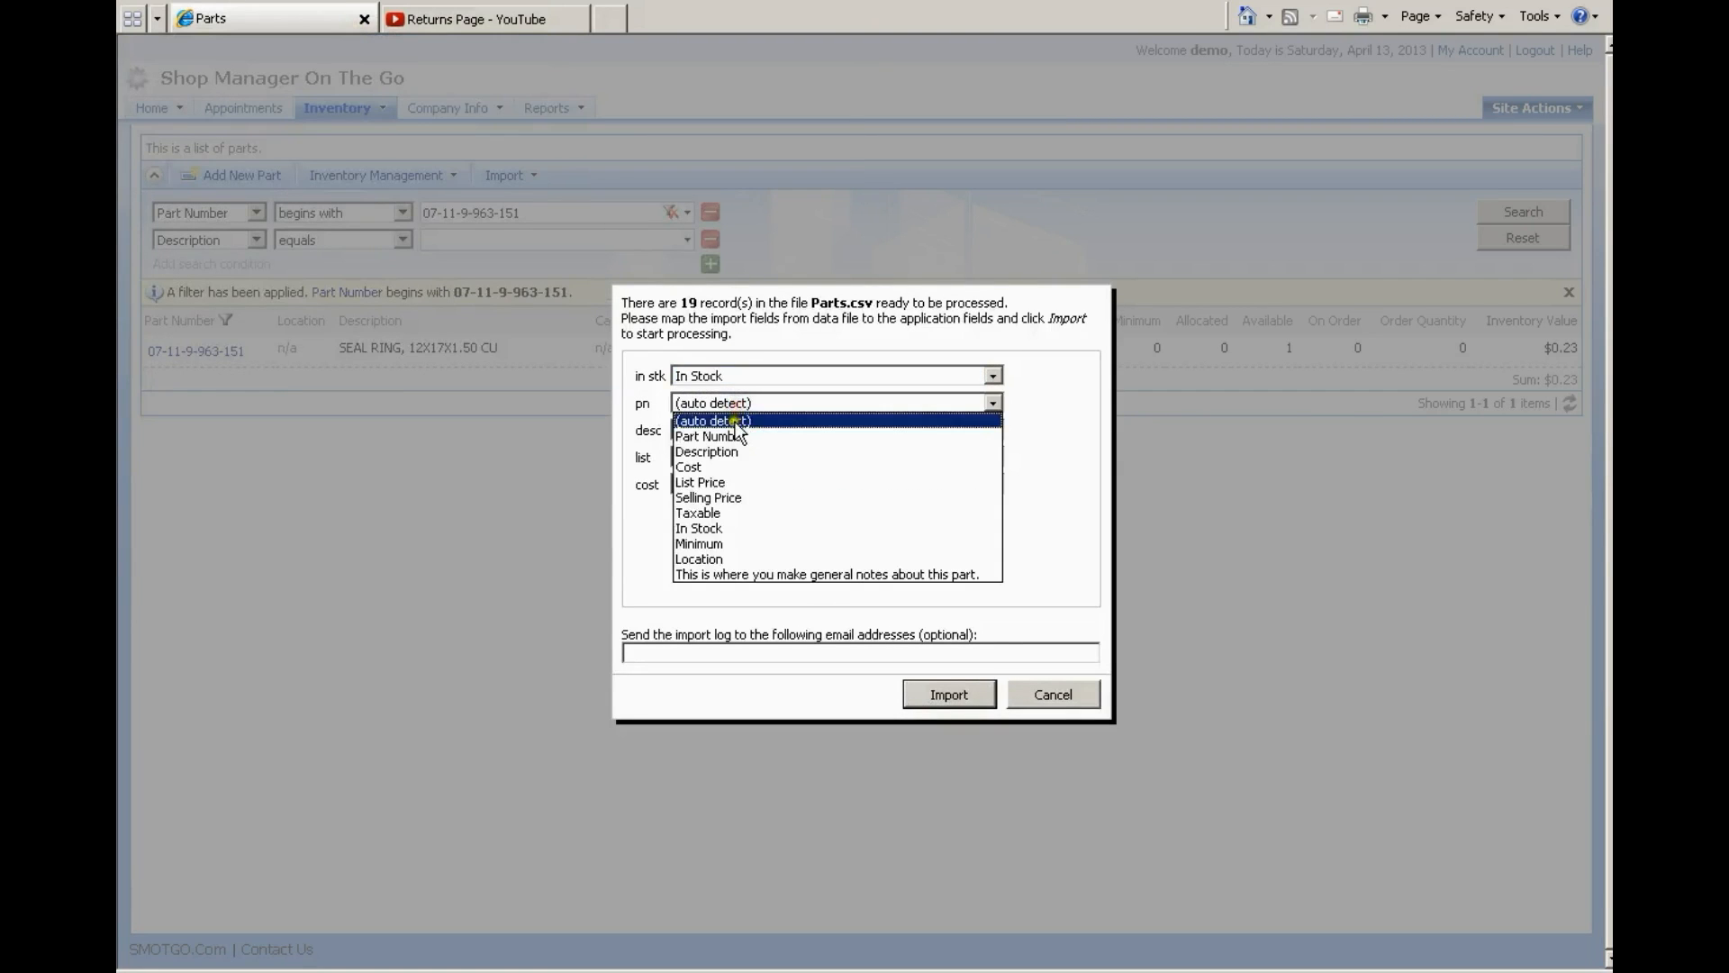
{"action": "left_click", "coordinate": [737, 437]}
{"action": "left_click", "coordinate": [734, 430]}
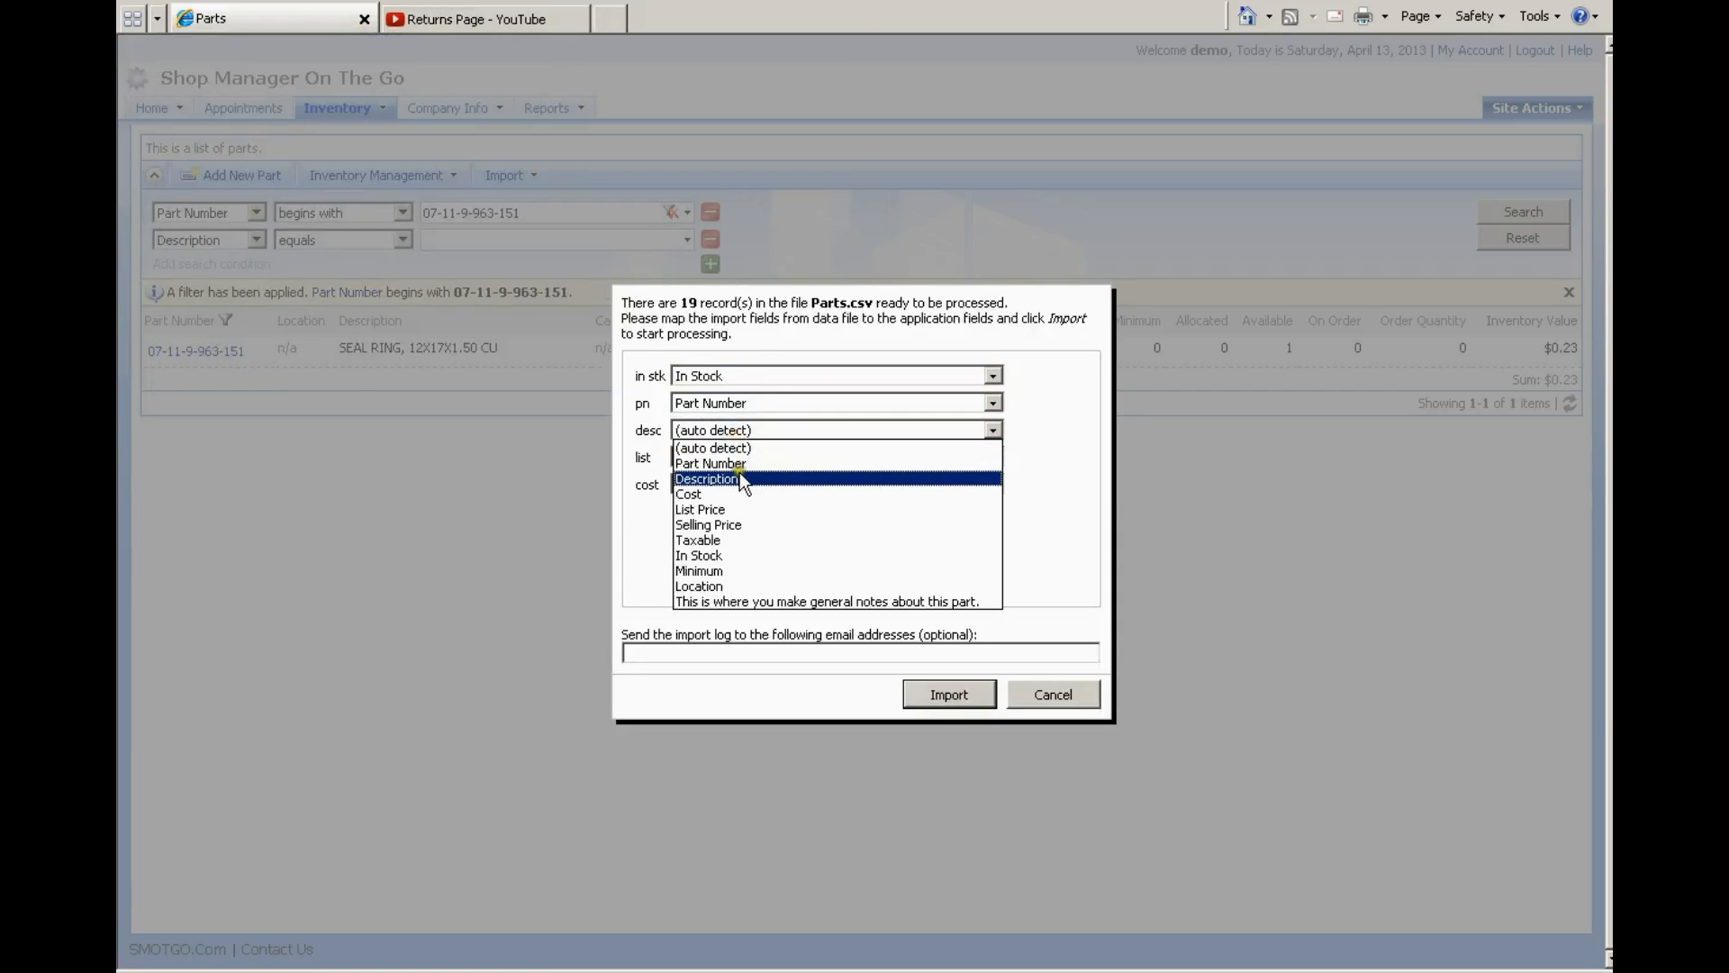
{"action": "left_click", "coordinate": [743, 478]}
{"action": "left_click", "coordinate": [738, 463]}
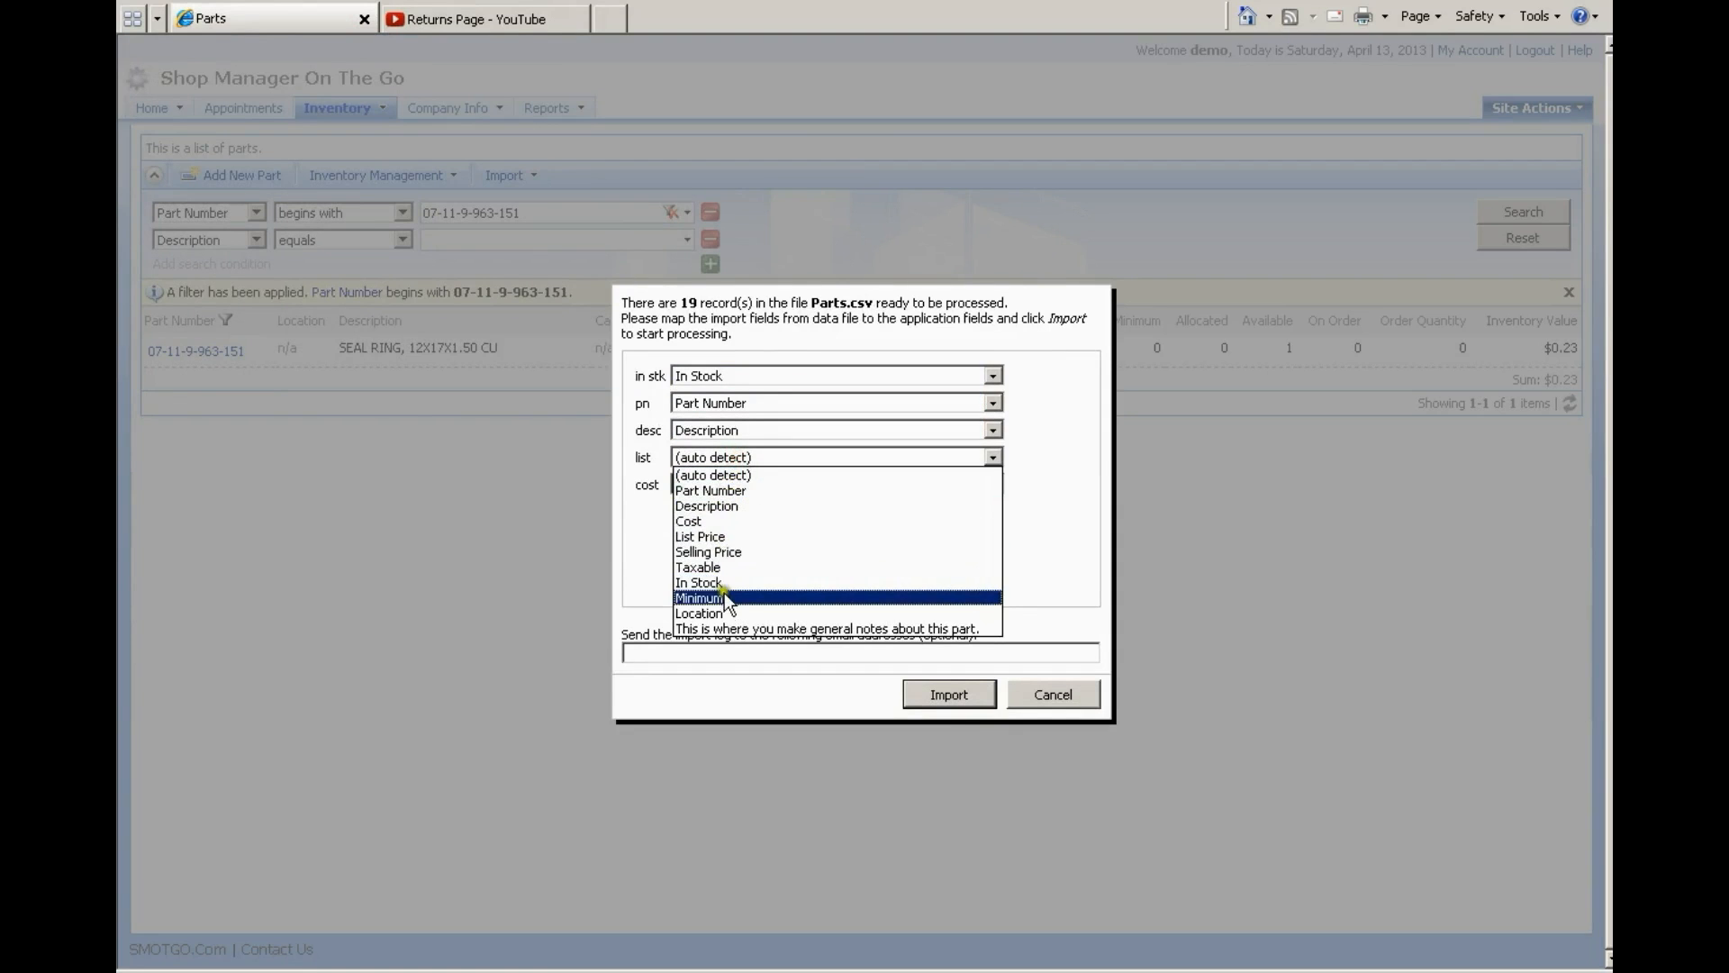
{"action": "left_click", "coordinate": [712, 536]}
Run the import with the mapped fields, leaving the import log recipient blank, and acknowledge the processing notice
{"action": "left_click", "coordinate": [941, 695]}
{"action": "left_click", "coordinate": [933, 518]}
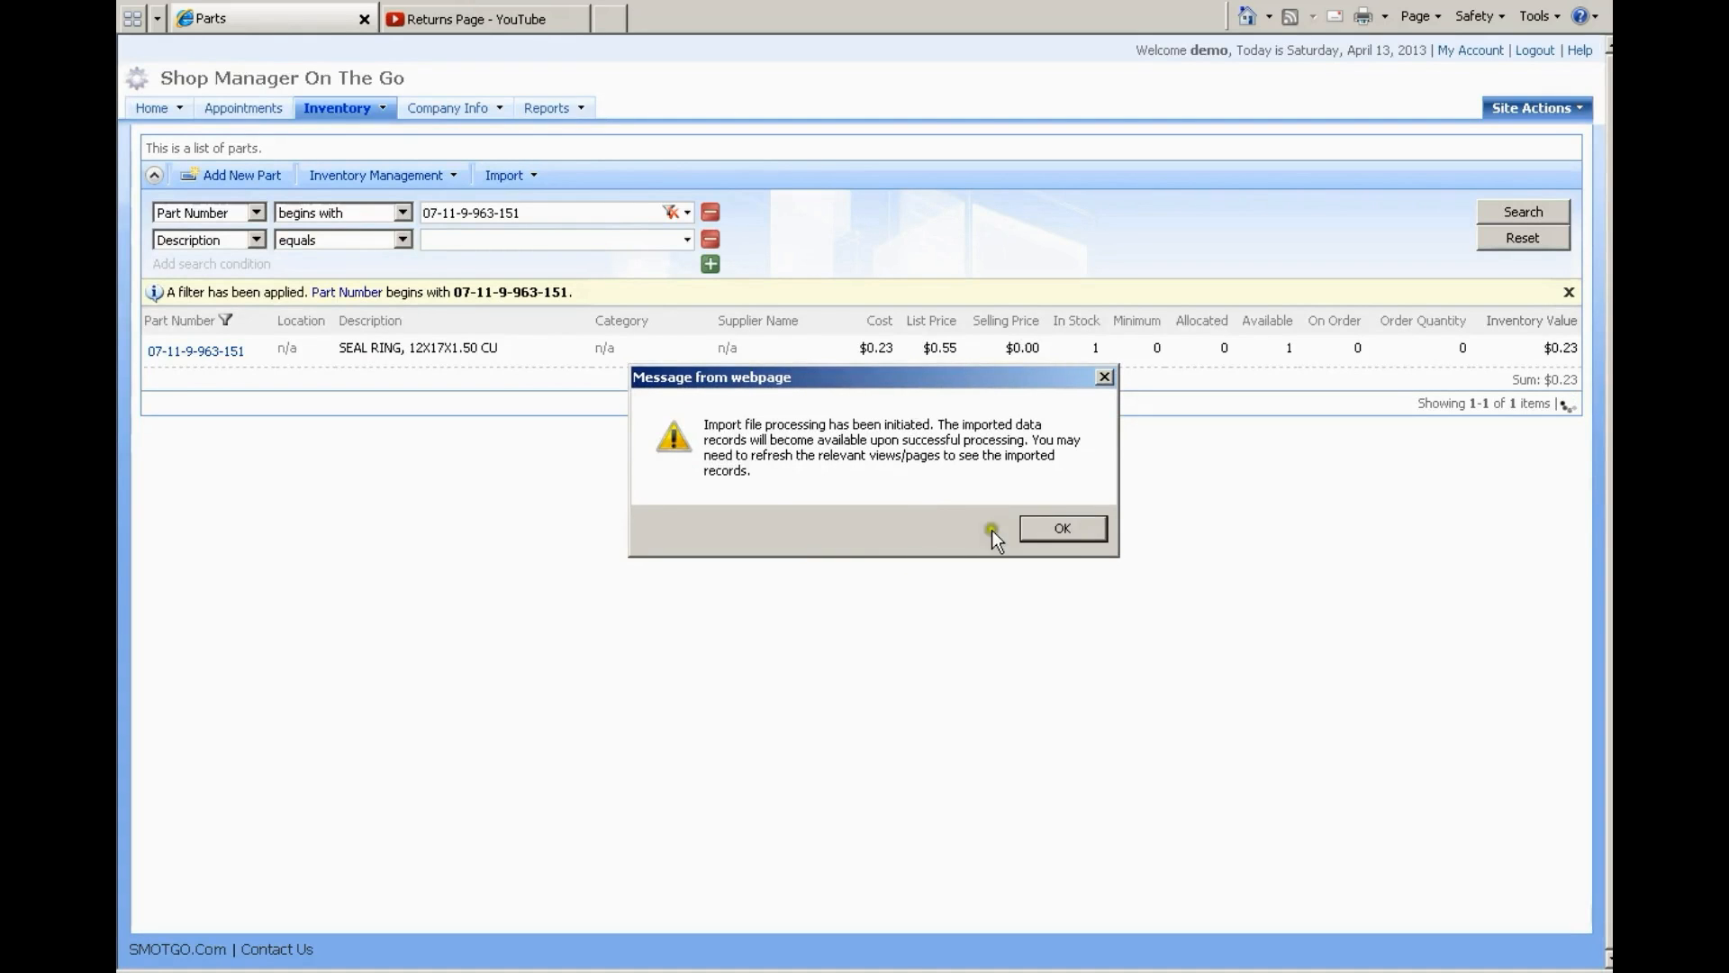
{"action": "left_click", "coordinate": [1079, 531]}
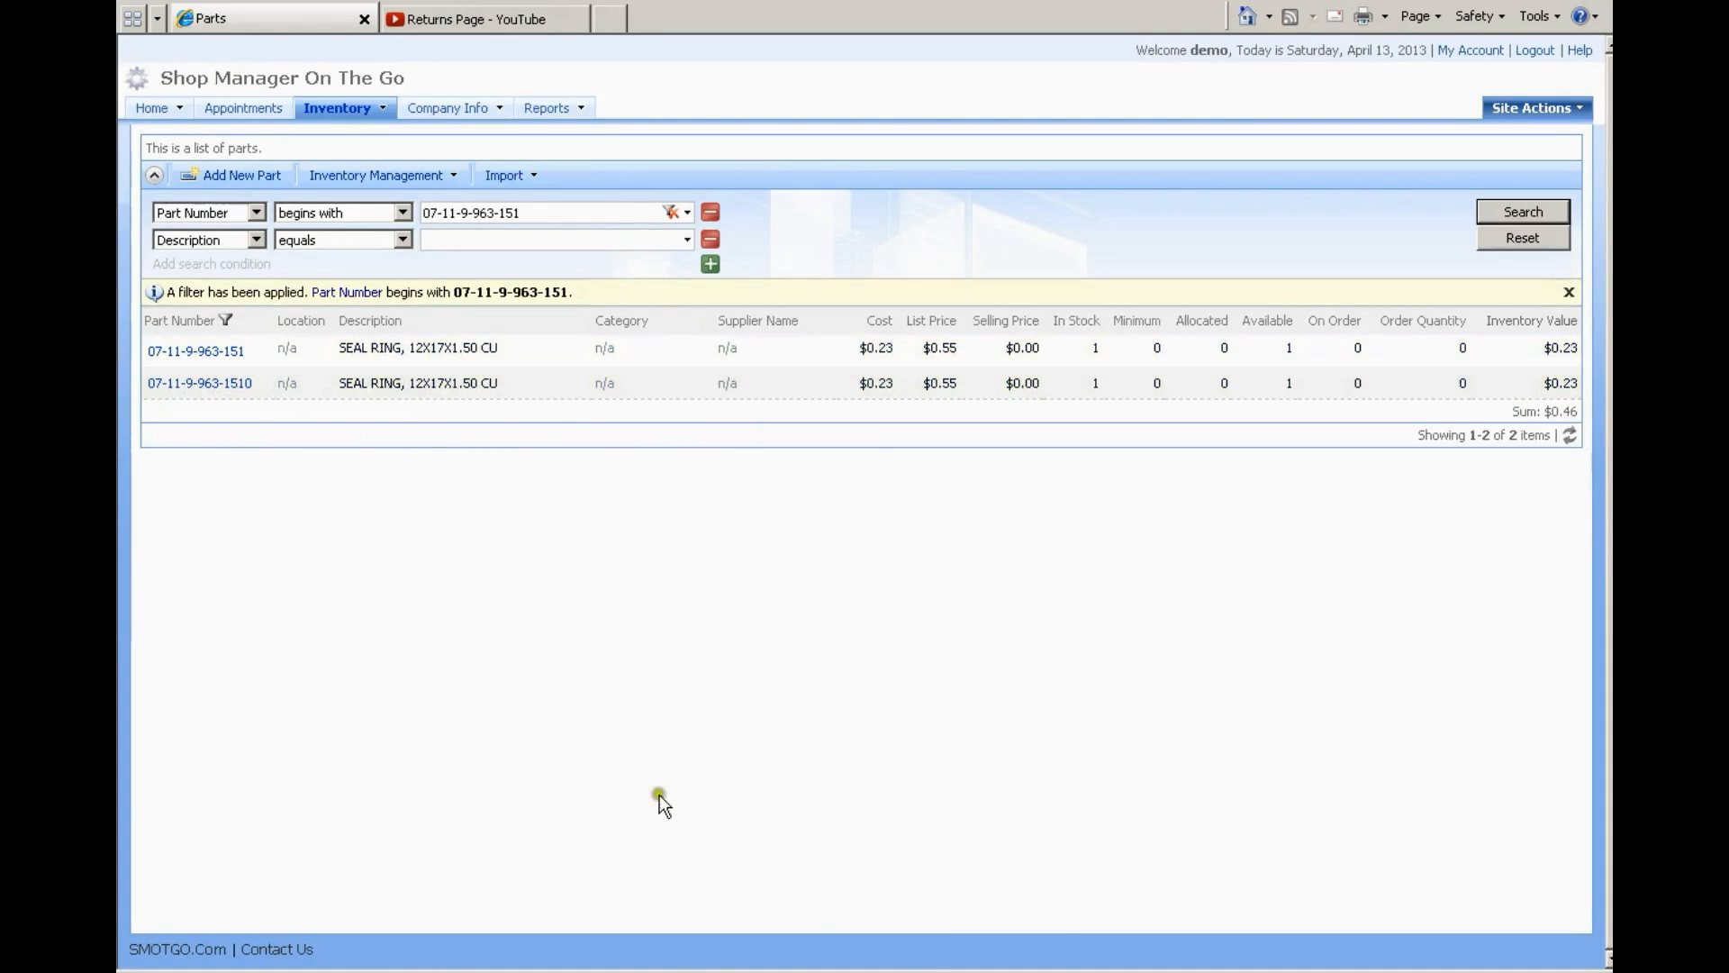
{"action": "left_click", "coordinate": [626, 970]}
{"action": "left_click", "coordinate": [378, 171]}
{"action": "double_click", "coordinate": [379, 171]}
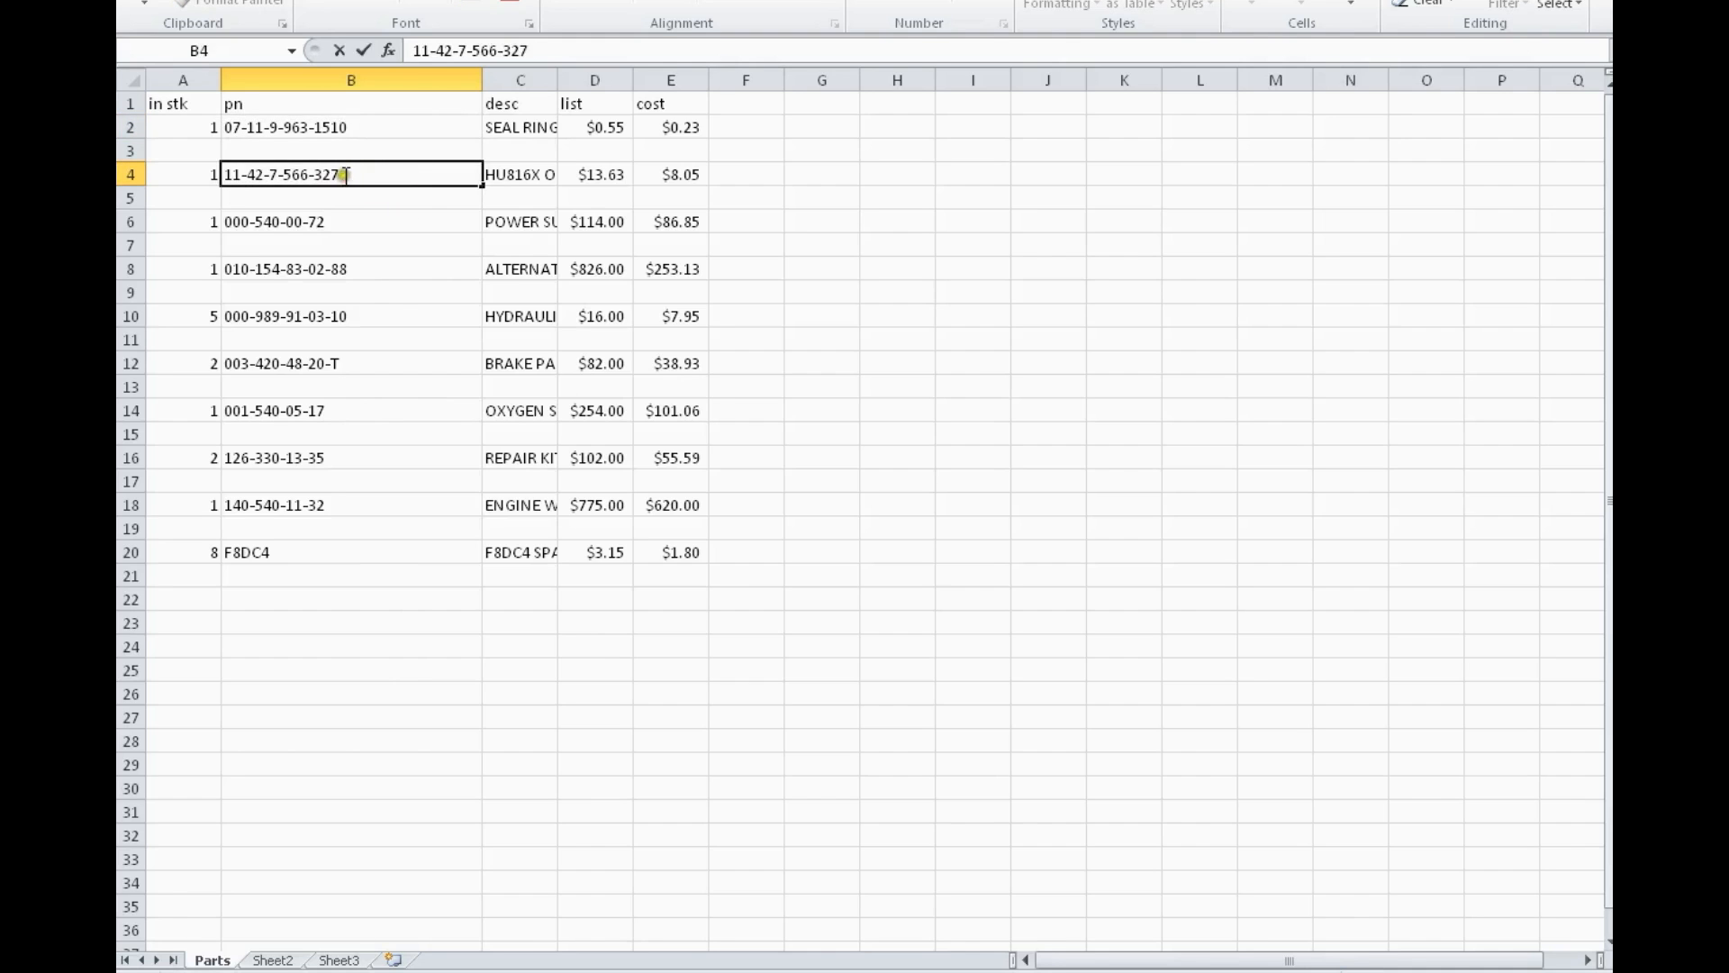
{"action": "left_click_drag", "start_coordinate": [345, 173], "coordinate": [227, 176]}
{"action": "right_click", "coordinate": [267, 177]}
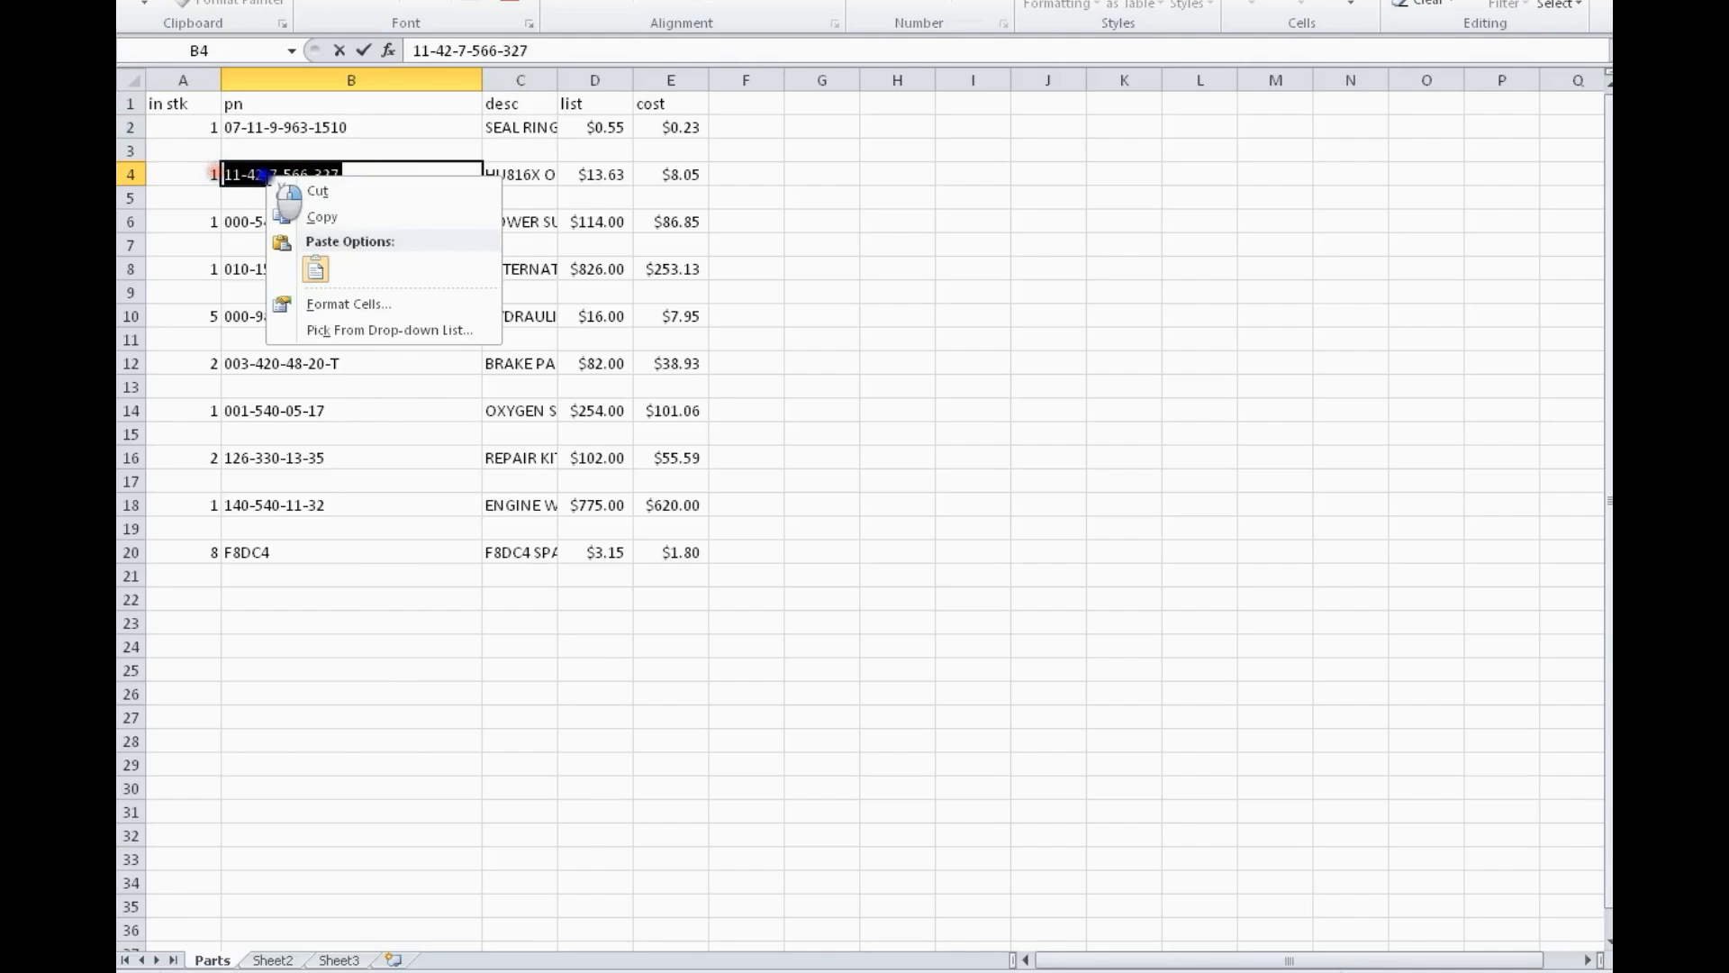
{"action": "left_click", "coordinate": [320, 216]}
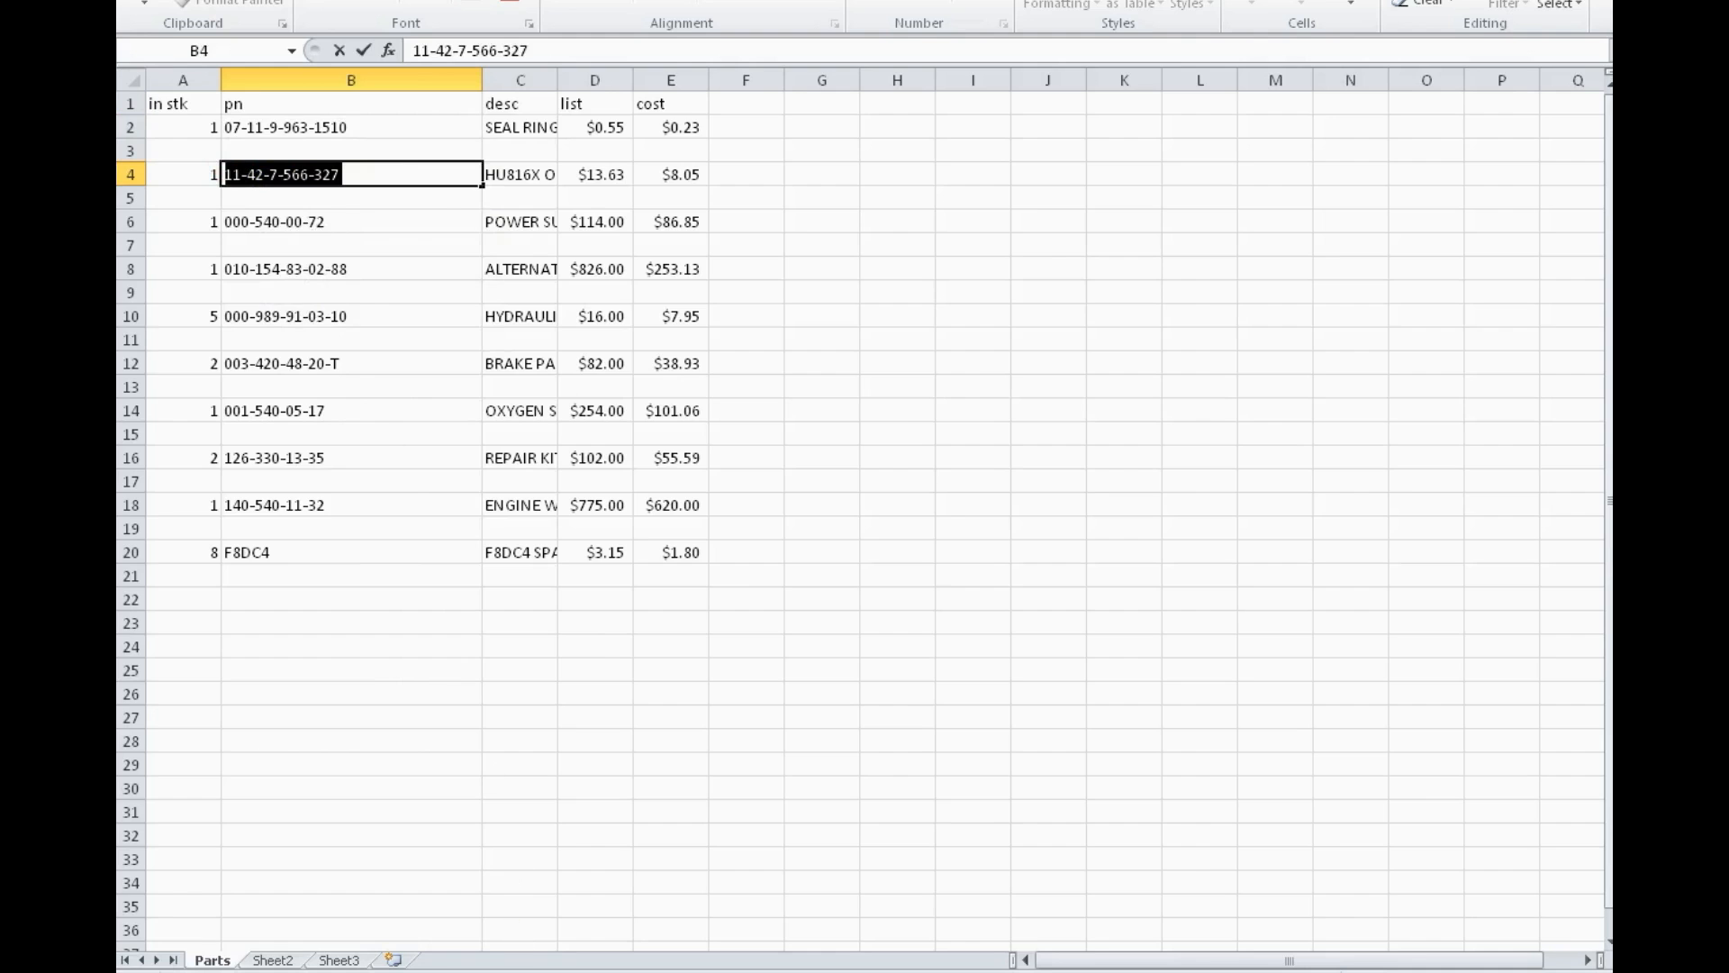
{"action": "key", "text": "alt+Tab"}
{"action": "left_click", "coordinate": [529, 216]}
{"action": "left_click_drag", "start_coordinate": [529, 216], "coordinate": [451, 207]}
{"action": "right_click", "coordinate": [451, 208]}
{"action": "left_click", "coordinate": [501, 298]}
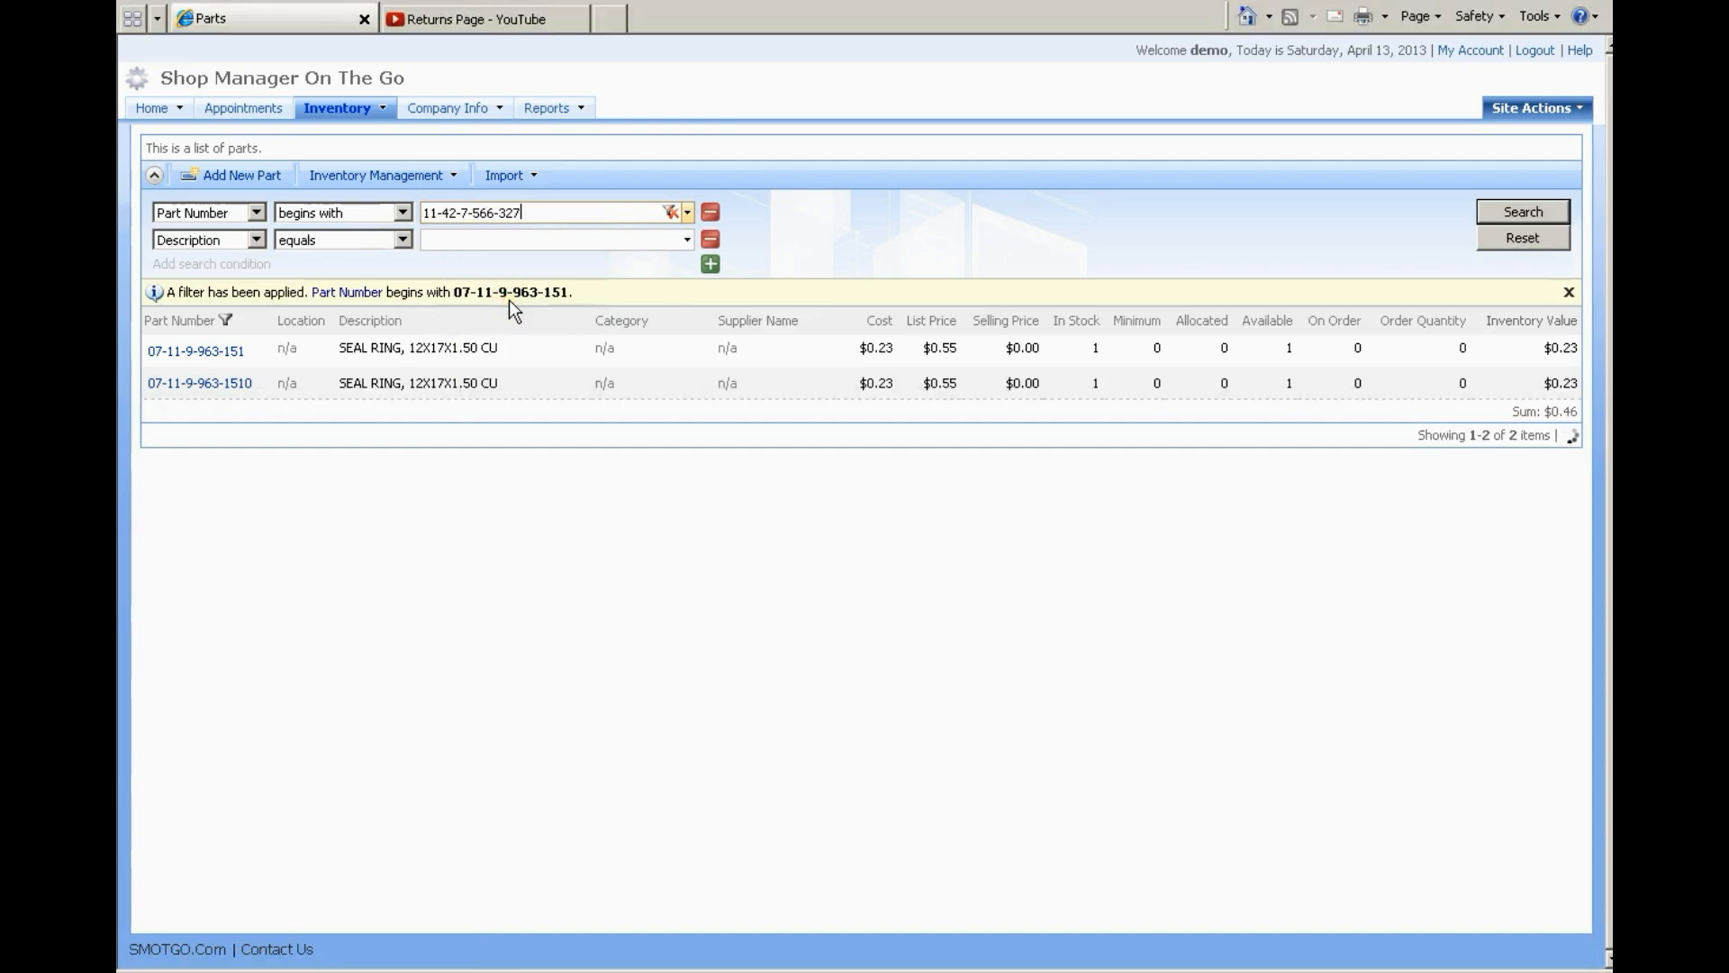
{"action": "key", "text": "Return"}
{"action": "left_click", "coordinate": [487, 343]}
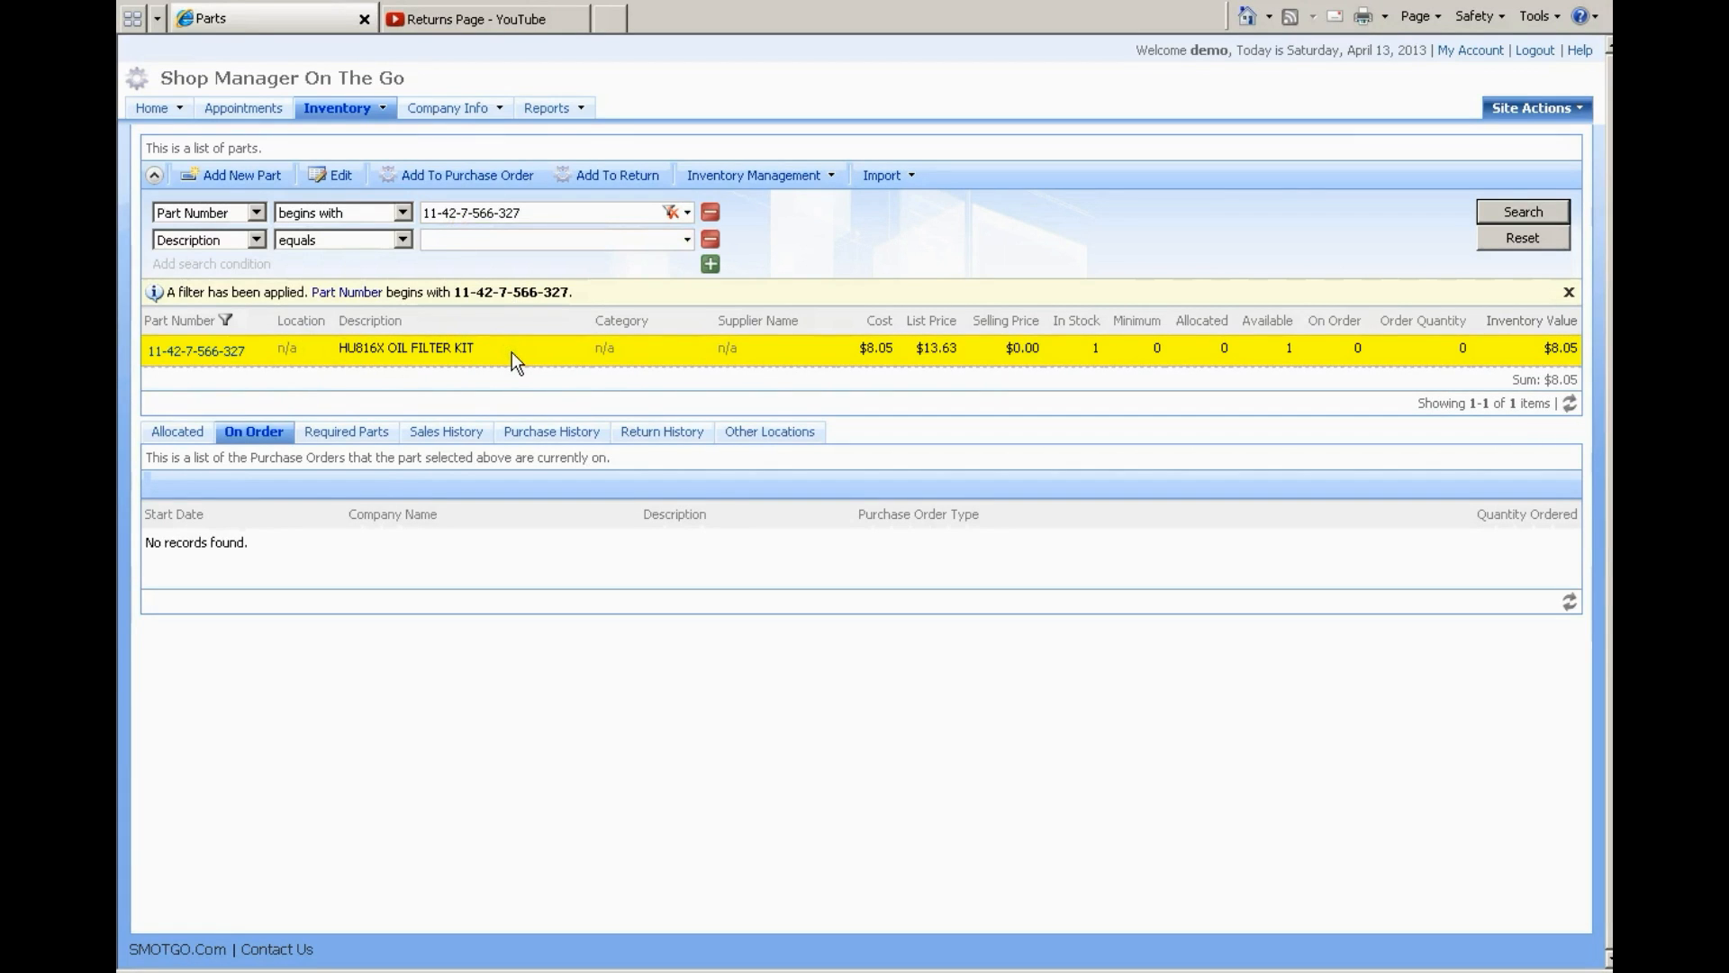
{"action": "left_click", "coordinate": [206, 351]}
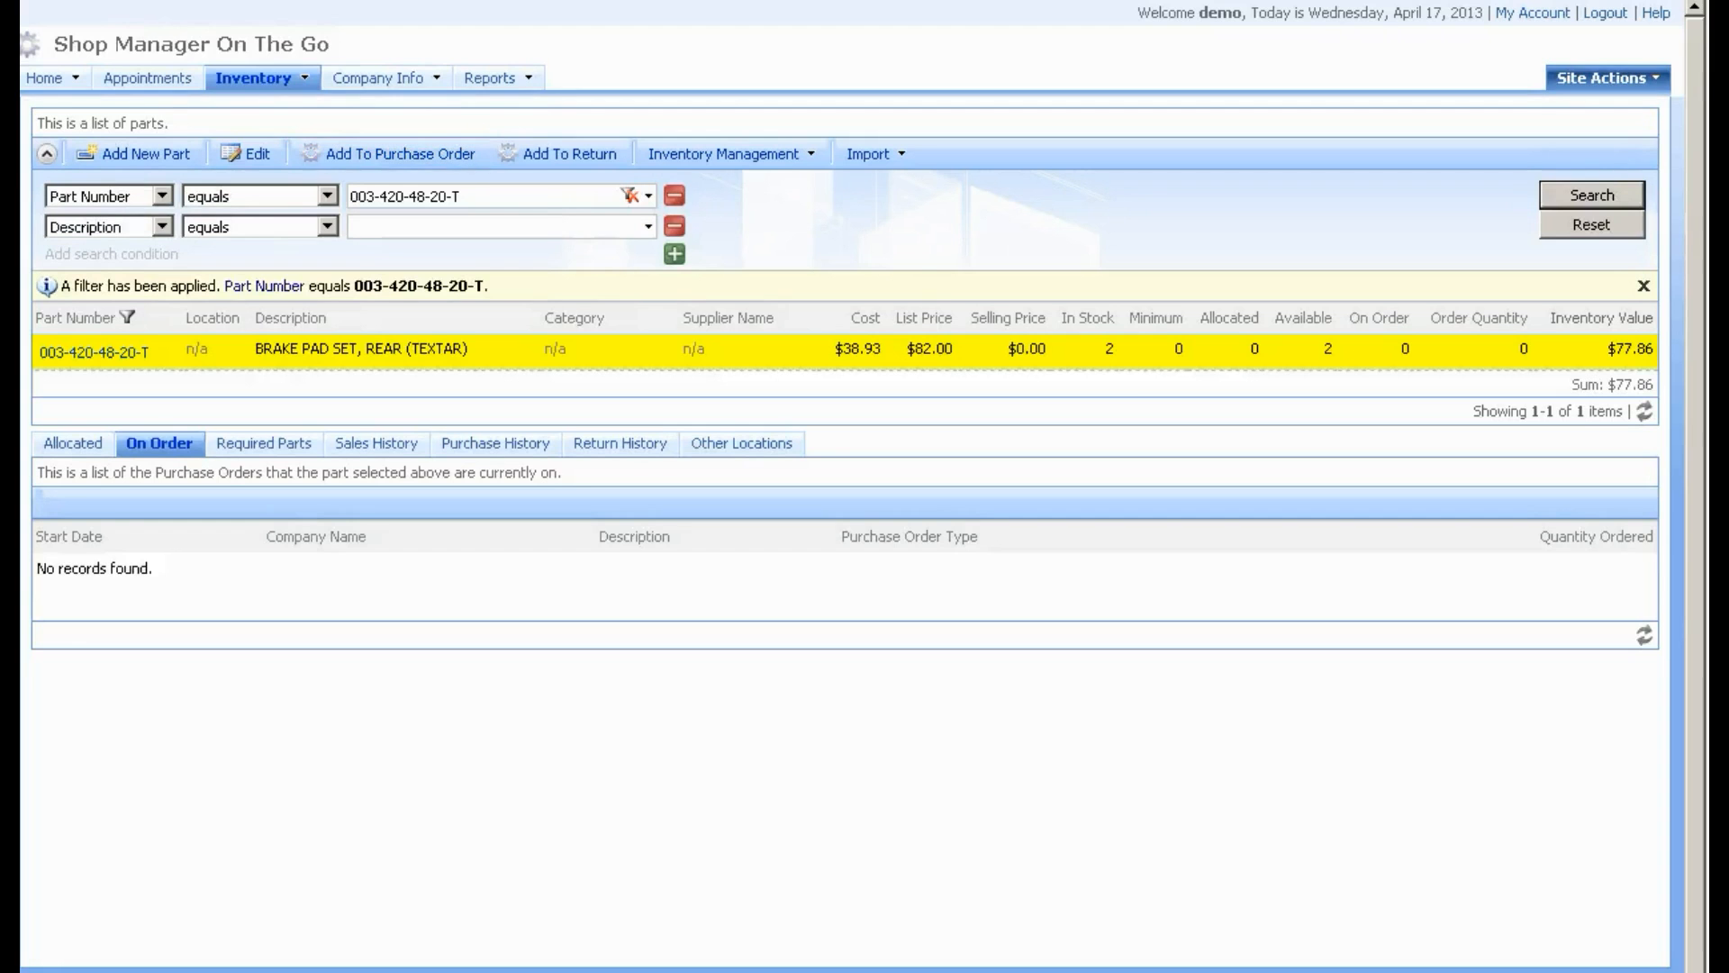
Clear the part number search value and rerun the search to list all parts
{"action": "mouse_move", "coordinate": [253, 79]}
{"action": "left_click", "coordinate": [629, 194]}
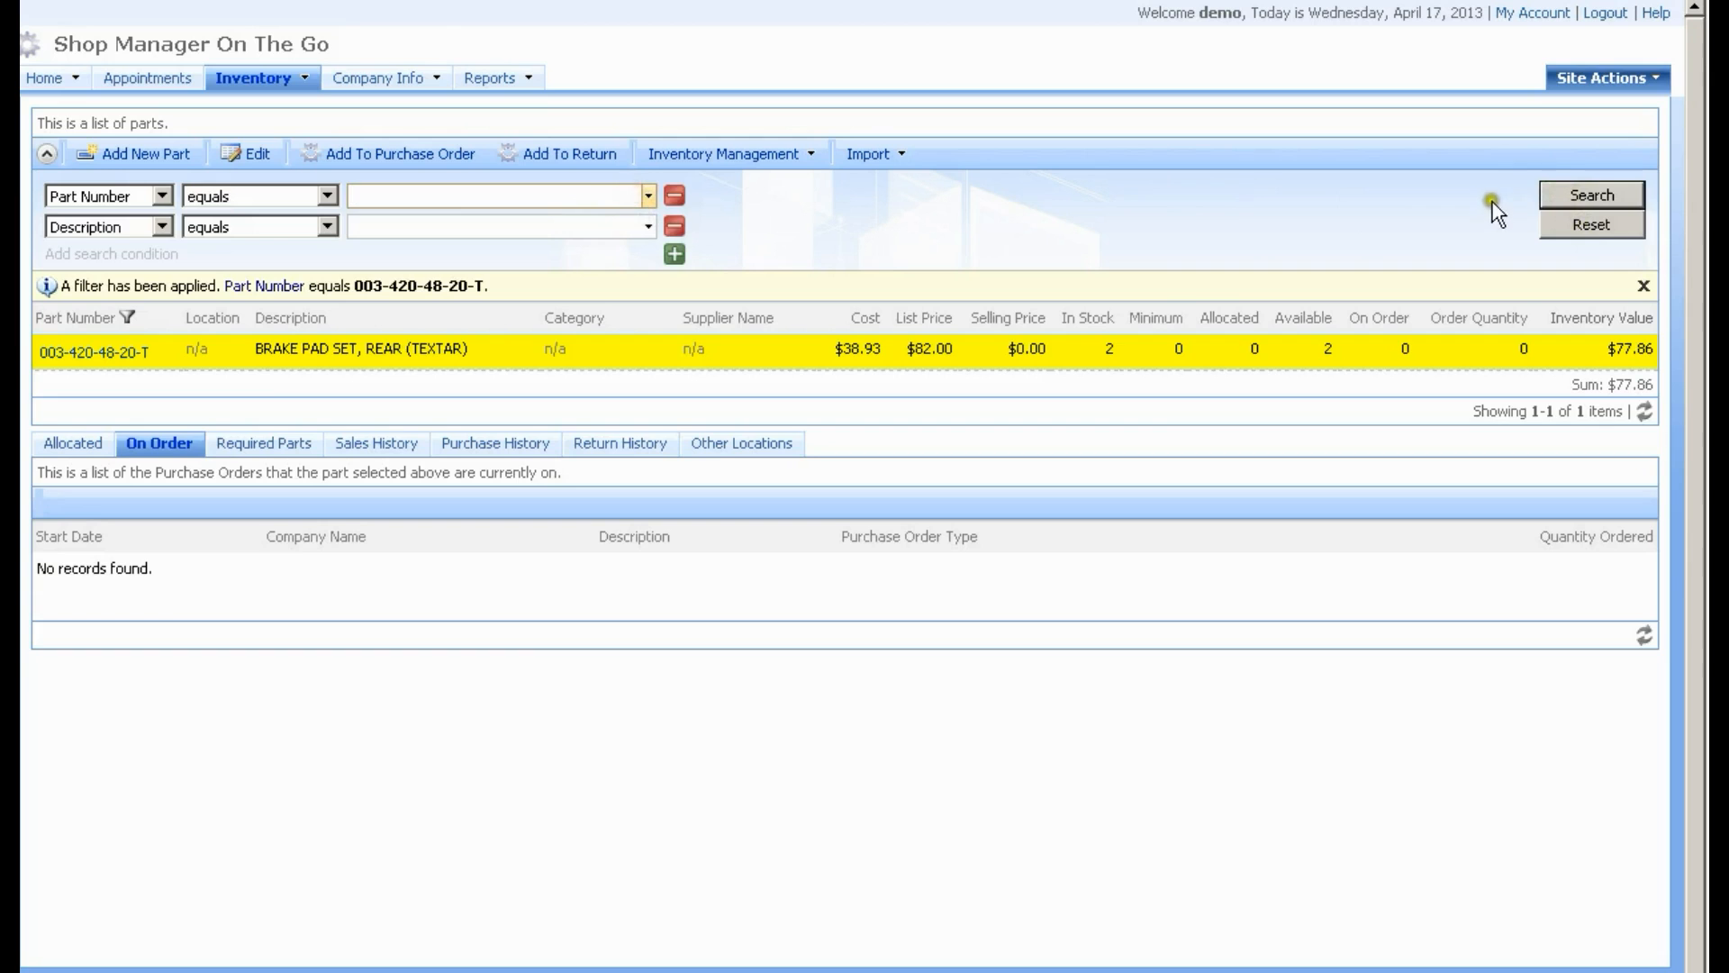
{"action": "left_click", "coordinate": [1592, 196]}
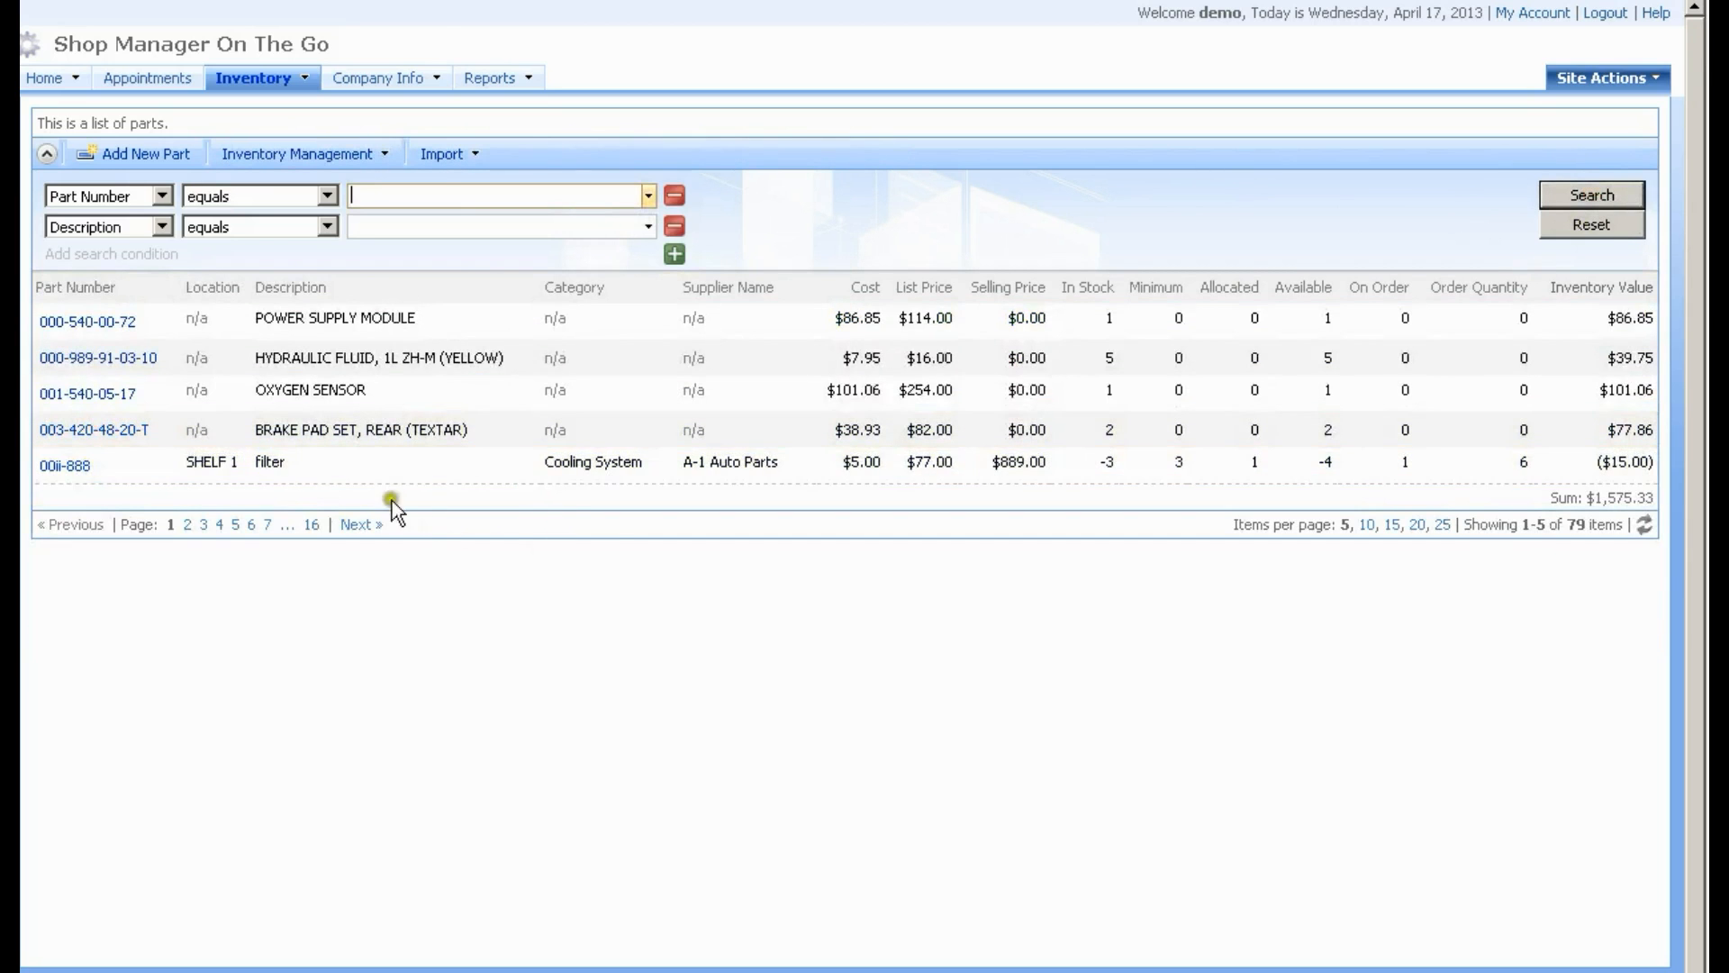
Copy the parts table from its header row down to the part number 00ii-888
{"action": "left_click_drag", "start_coordinate": [39, 290], "coordinate": [378, 357]}
{"action": "left_click_drag", "start_coordinate": [27, 293], "coordinate": [1410, 463]}
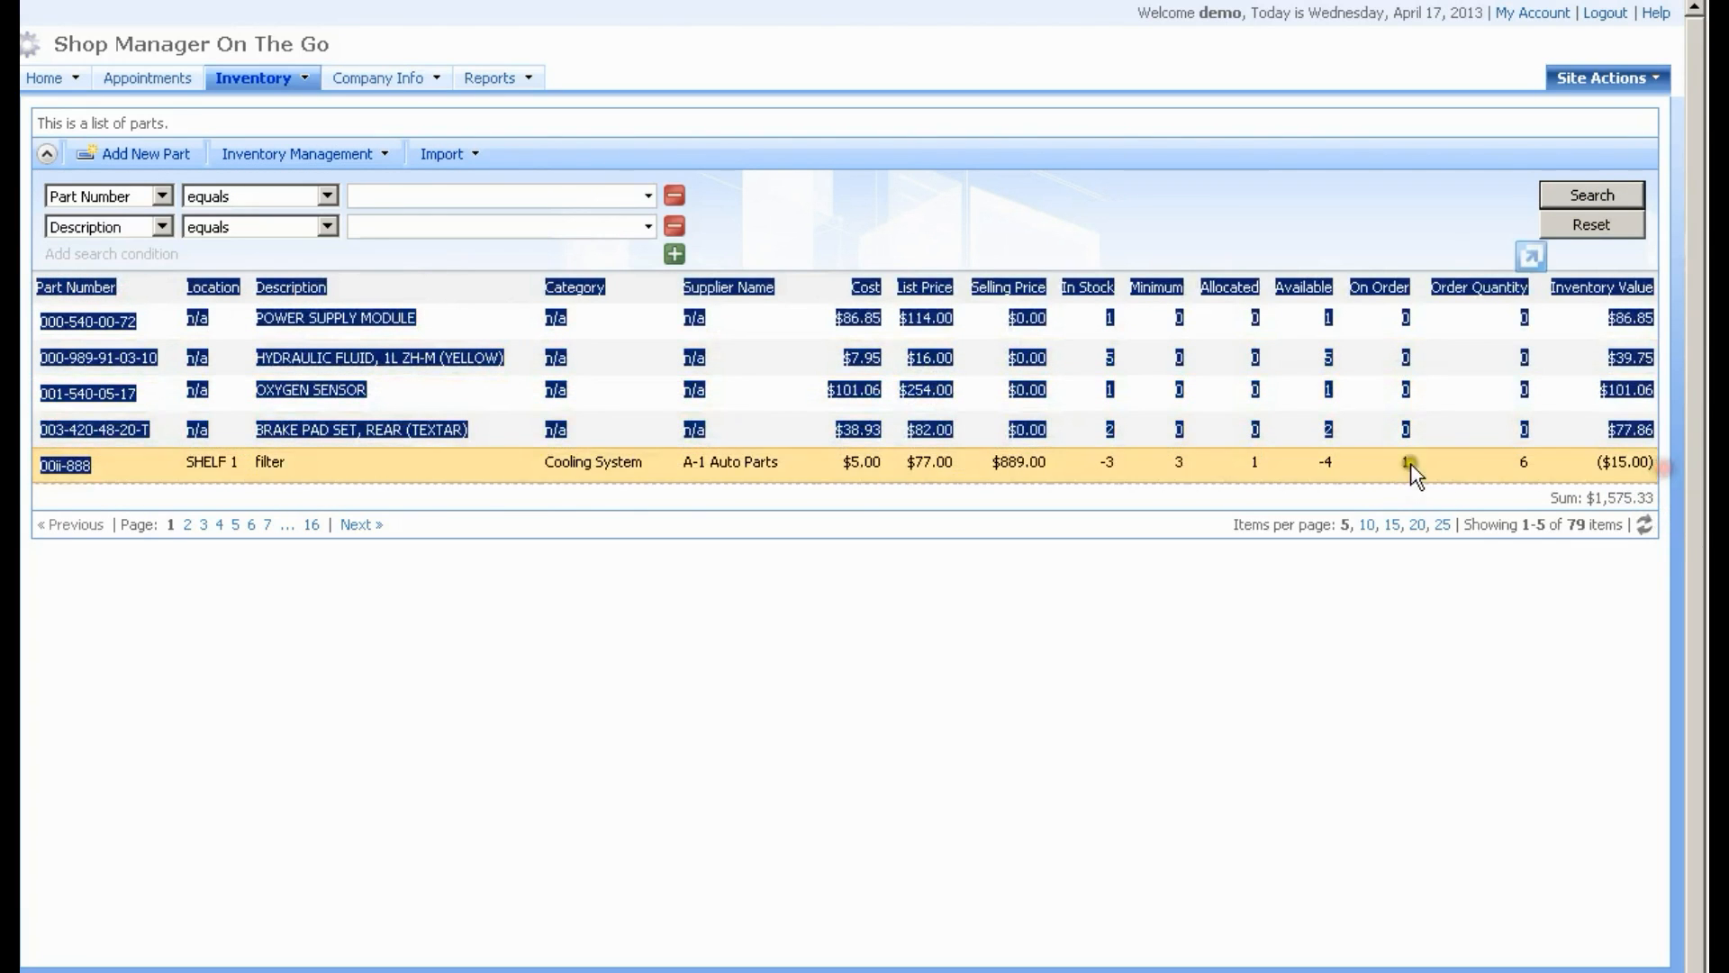
{"action": "right_click", "coordinate": [845, 391]}
{"action": "left_click", "coordinate": [892, 430]}
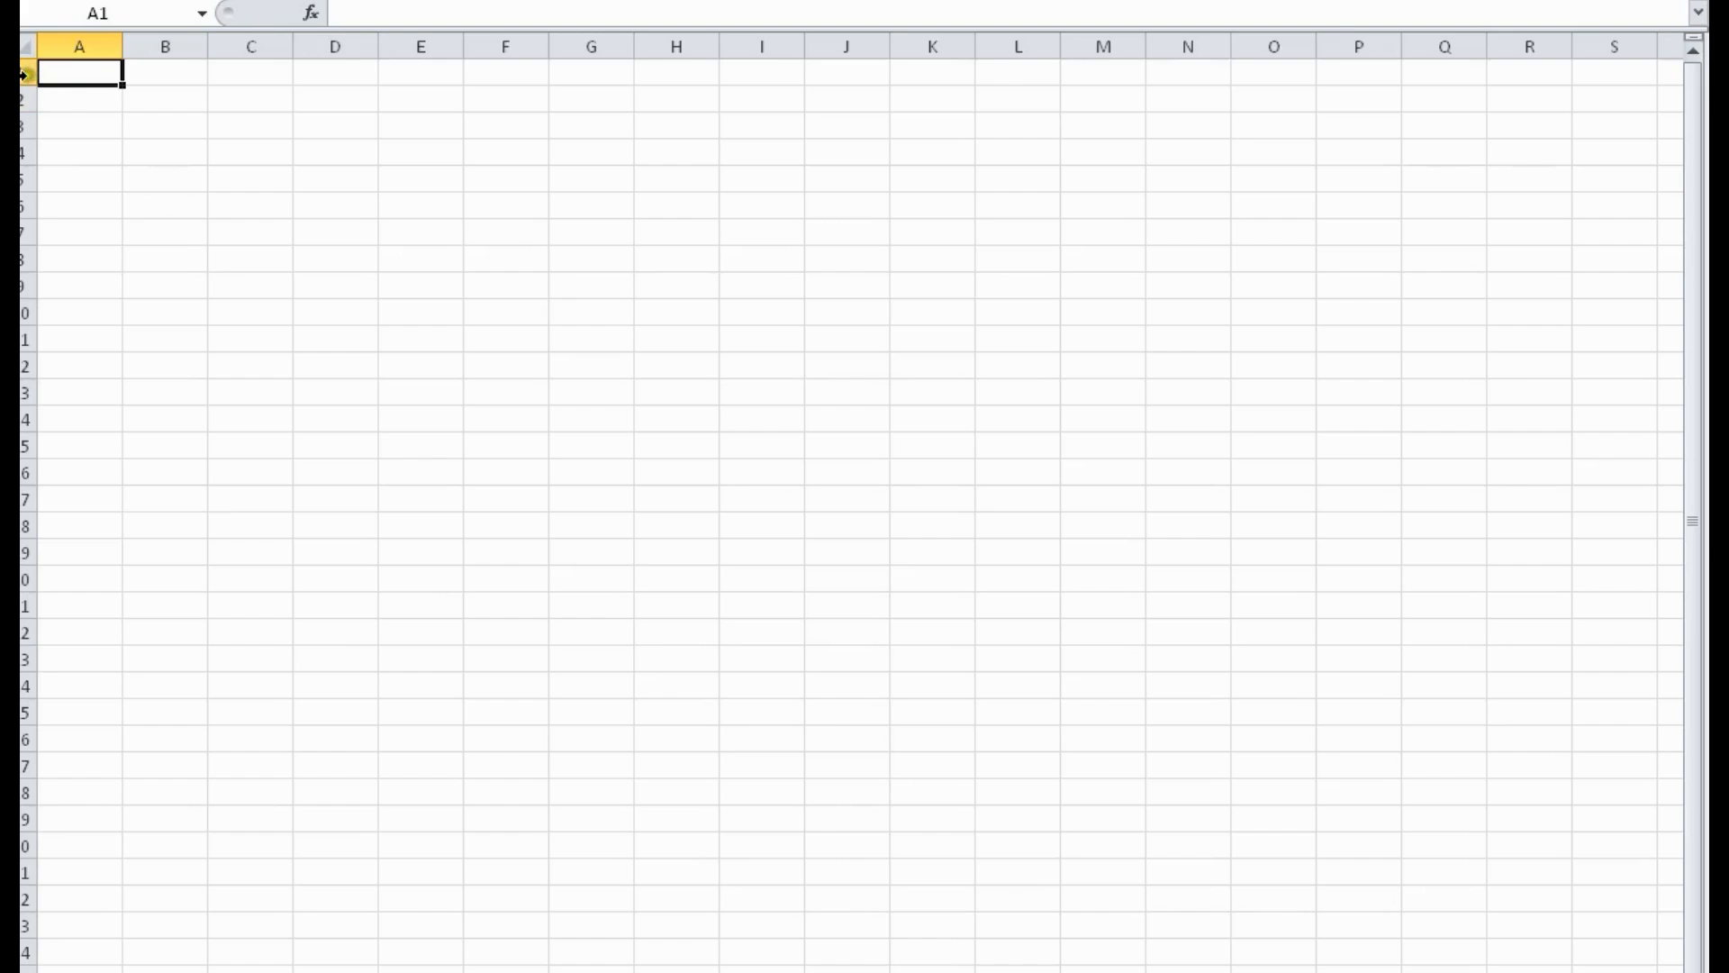
Paste the copied parts table into the blank Excel sheet, starting at row 1
{"action": "left_click", "coordinate": [24, 74]}
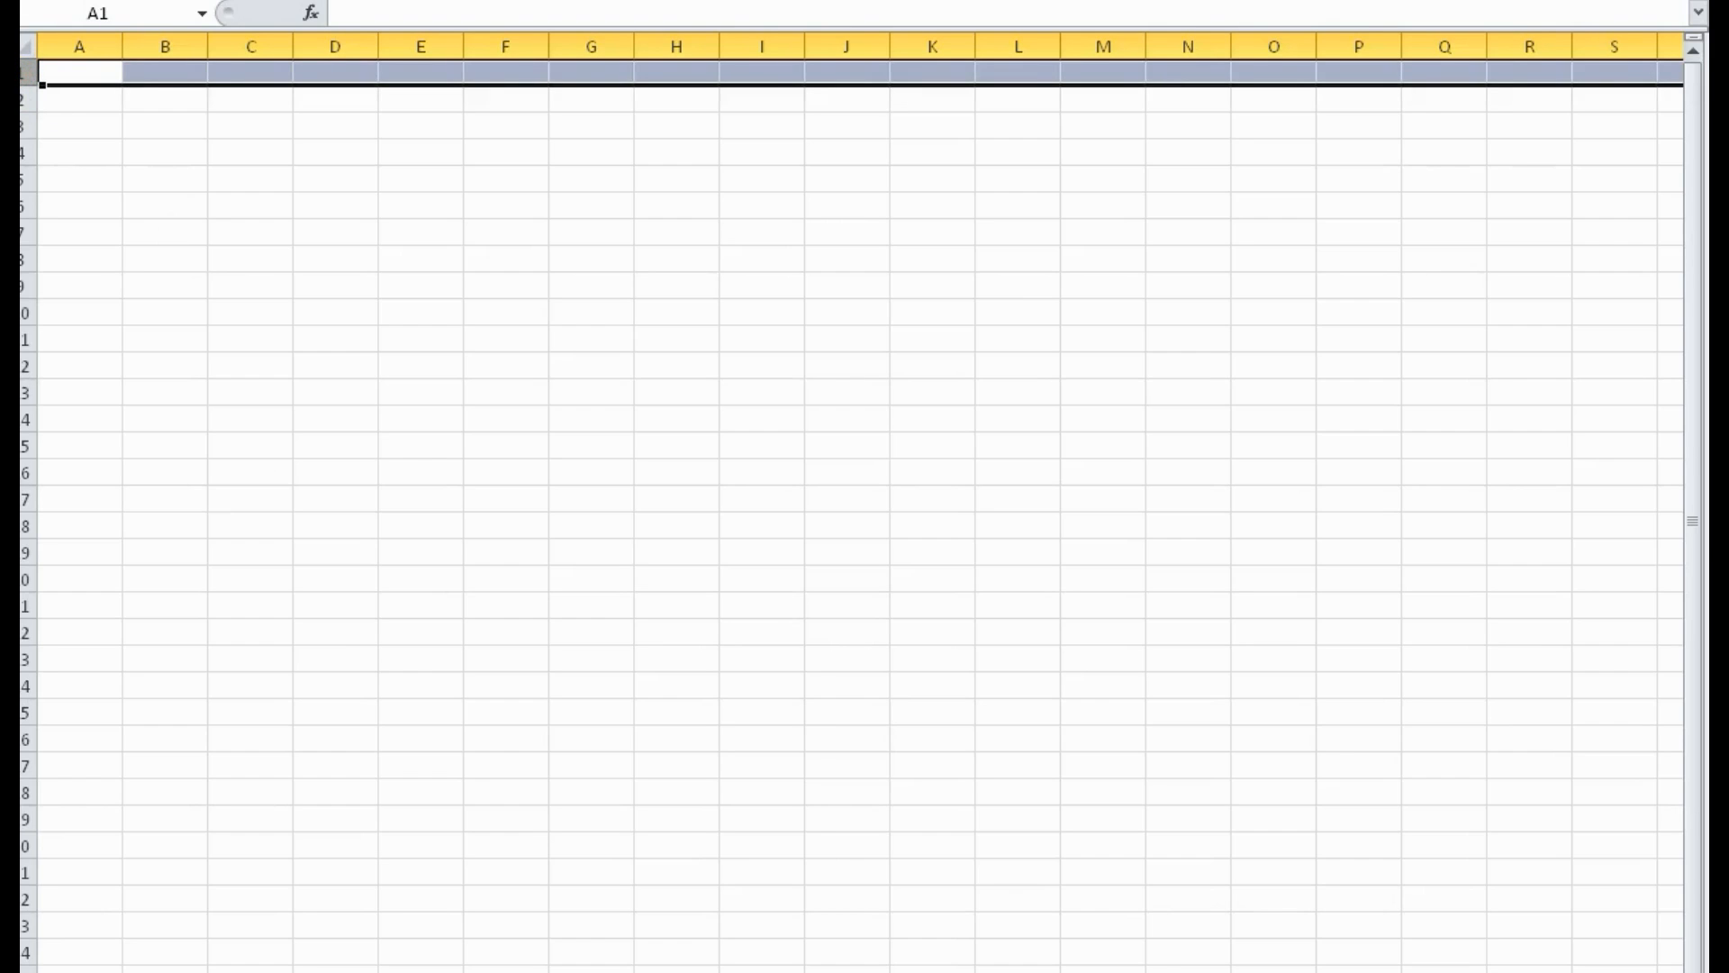
{"action": "key", "text": "ctrl+v"}
{"action": "left_click", "coordinate": [813, 518]}
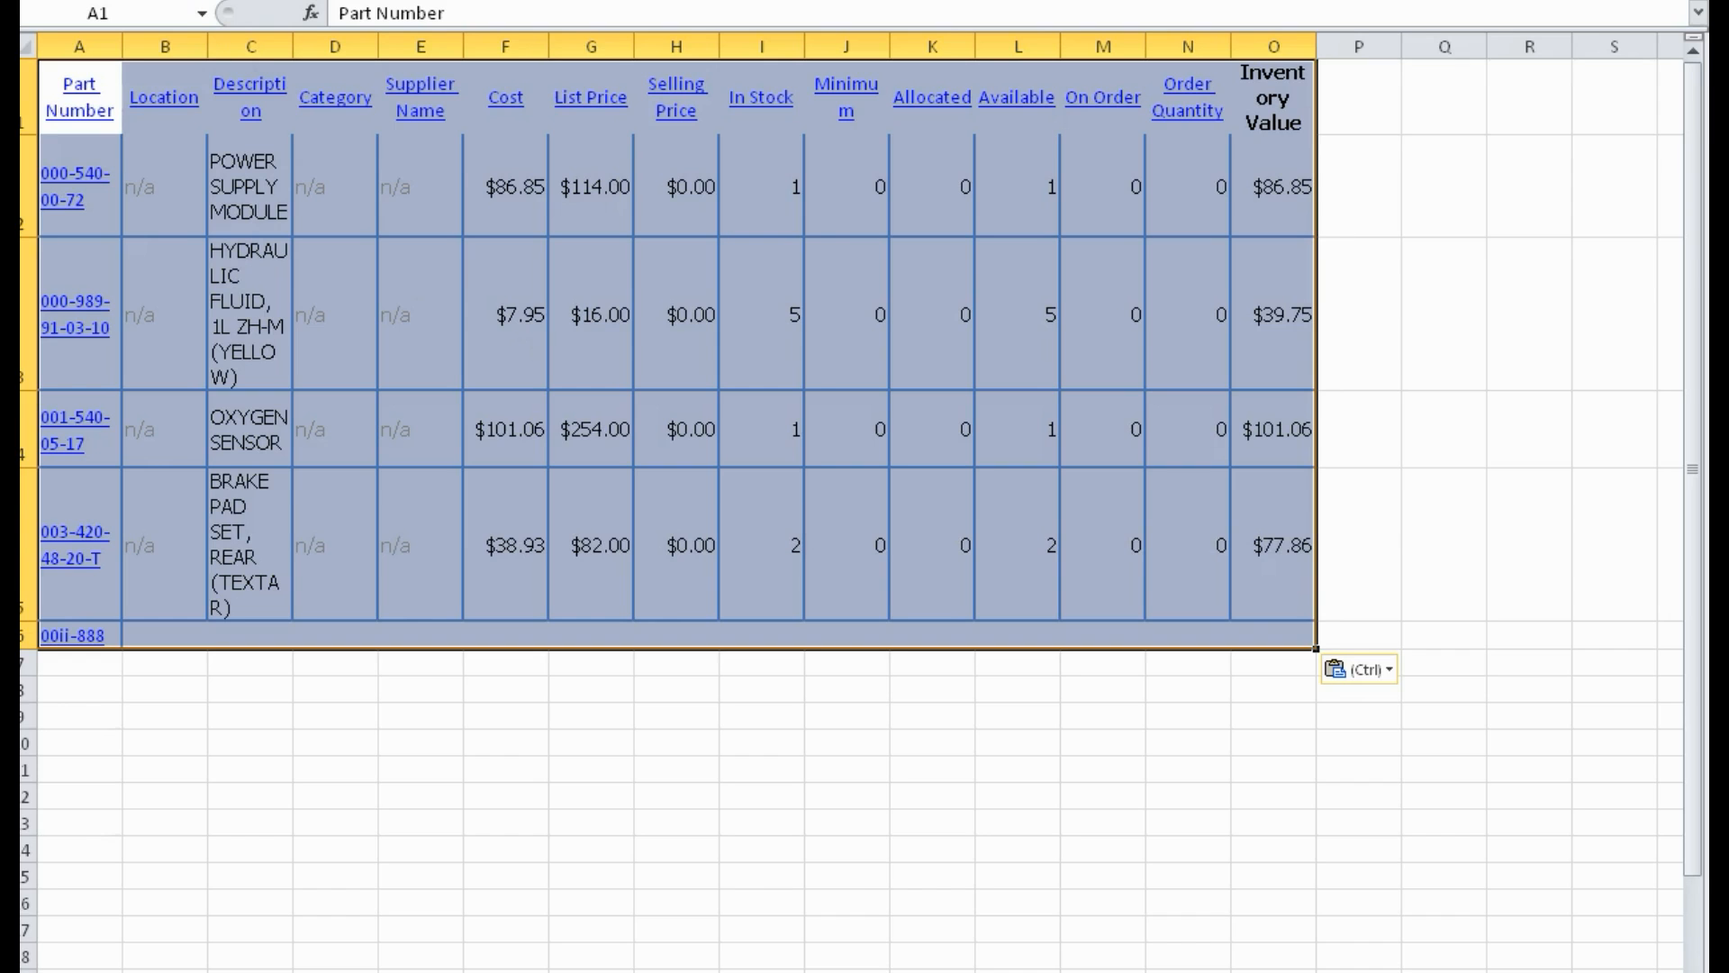
Save the workbook as partspo.xlsx in a folder inside Downloads
{"action": "key", "text": "ctrl+s"}
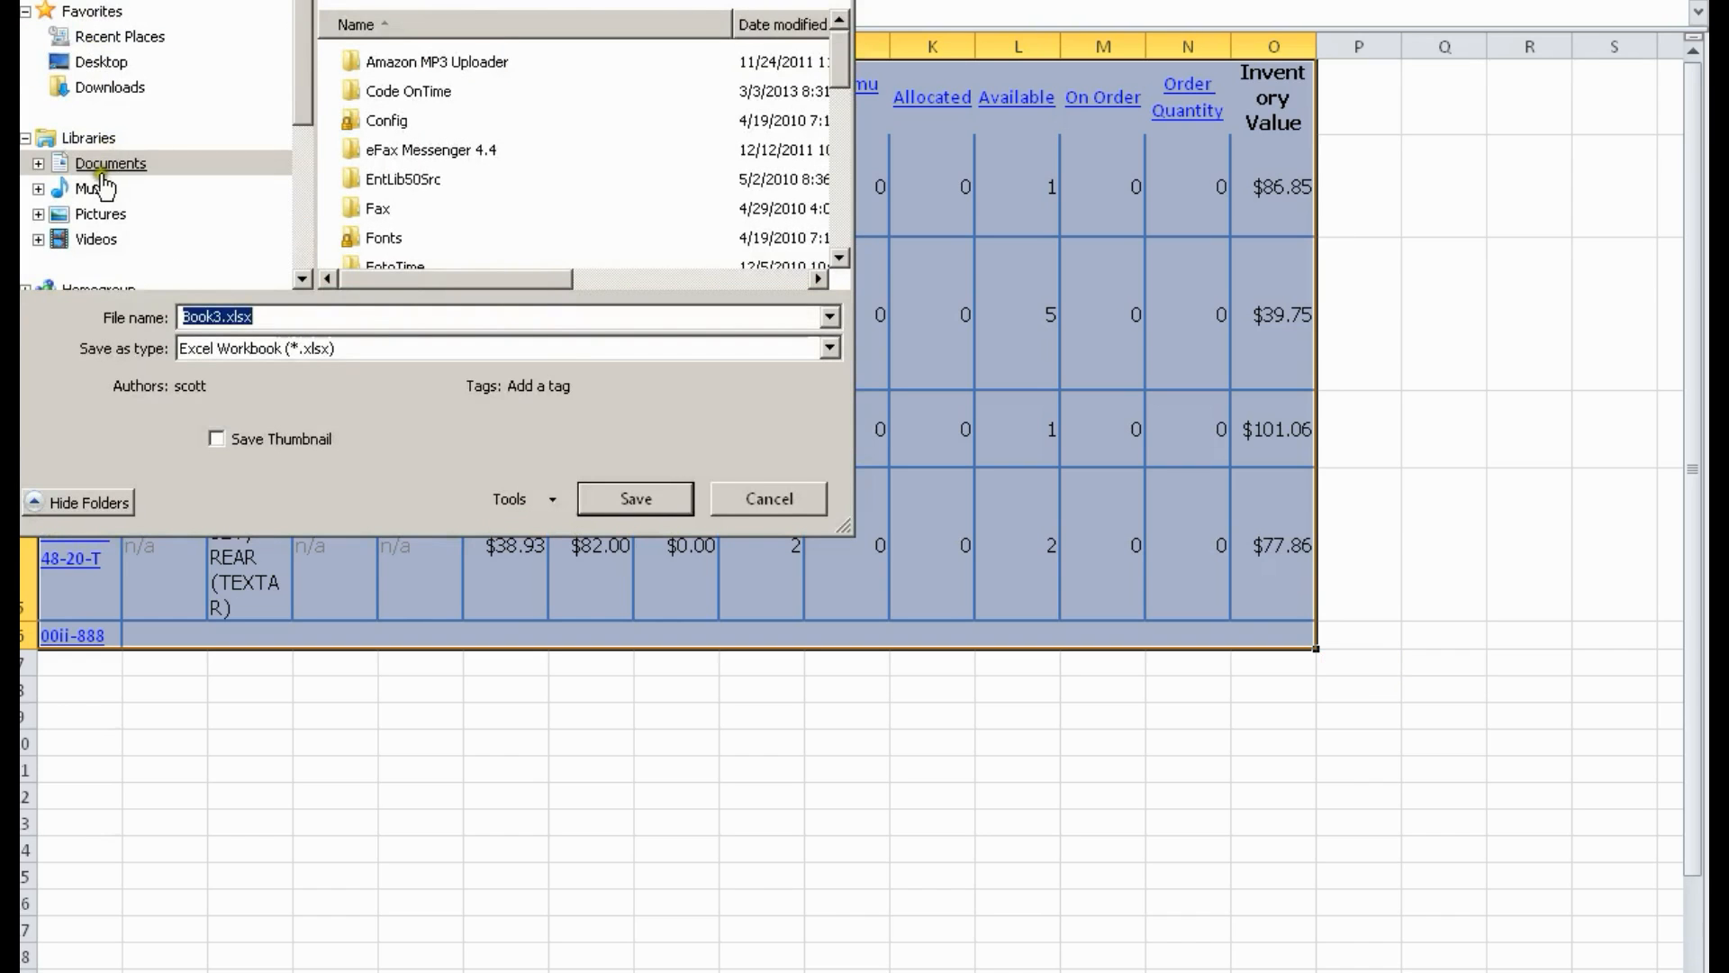
{"action": "left_click", "coordinate": [99, 86]}
{"action": "double_click", "coordinate": [389, 9]}
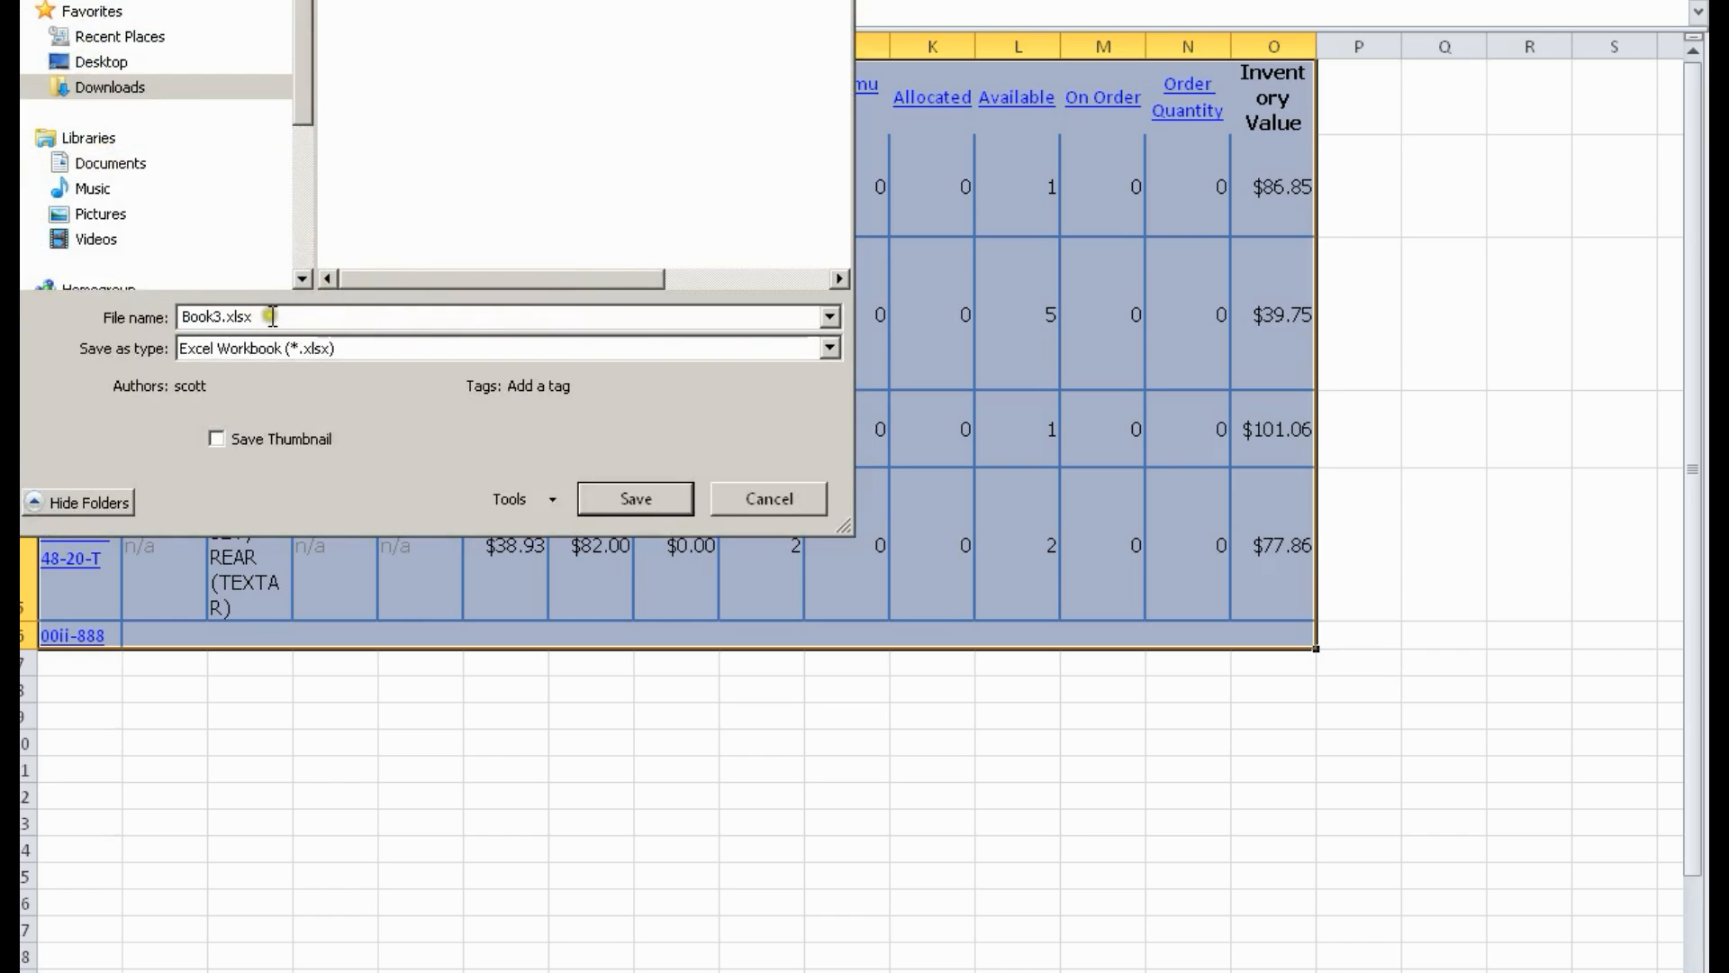
{"action": "left_click", "coordinate": [126, 317]}
{"action": "type", "text": "pa"}
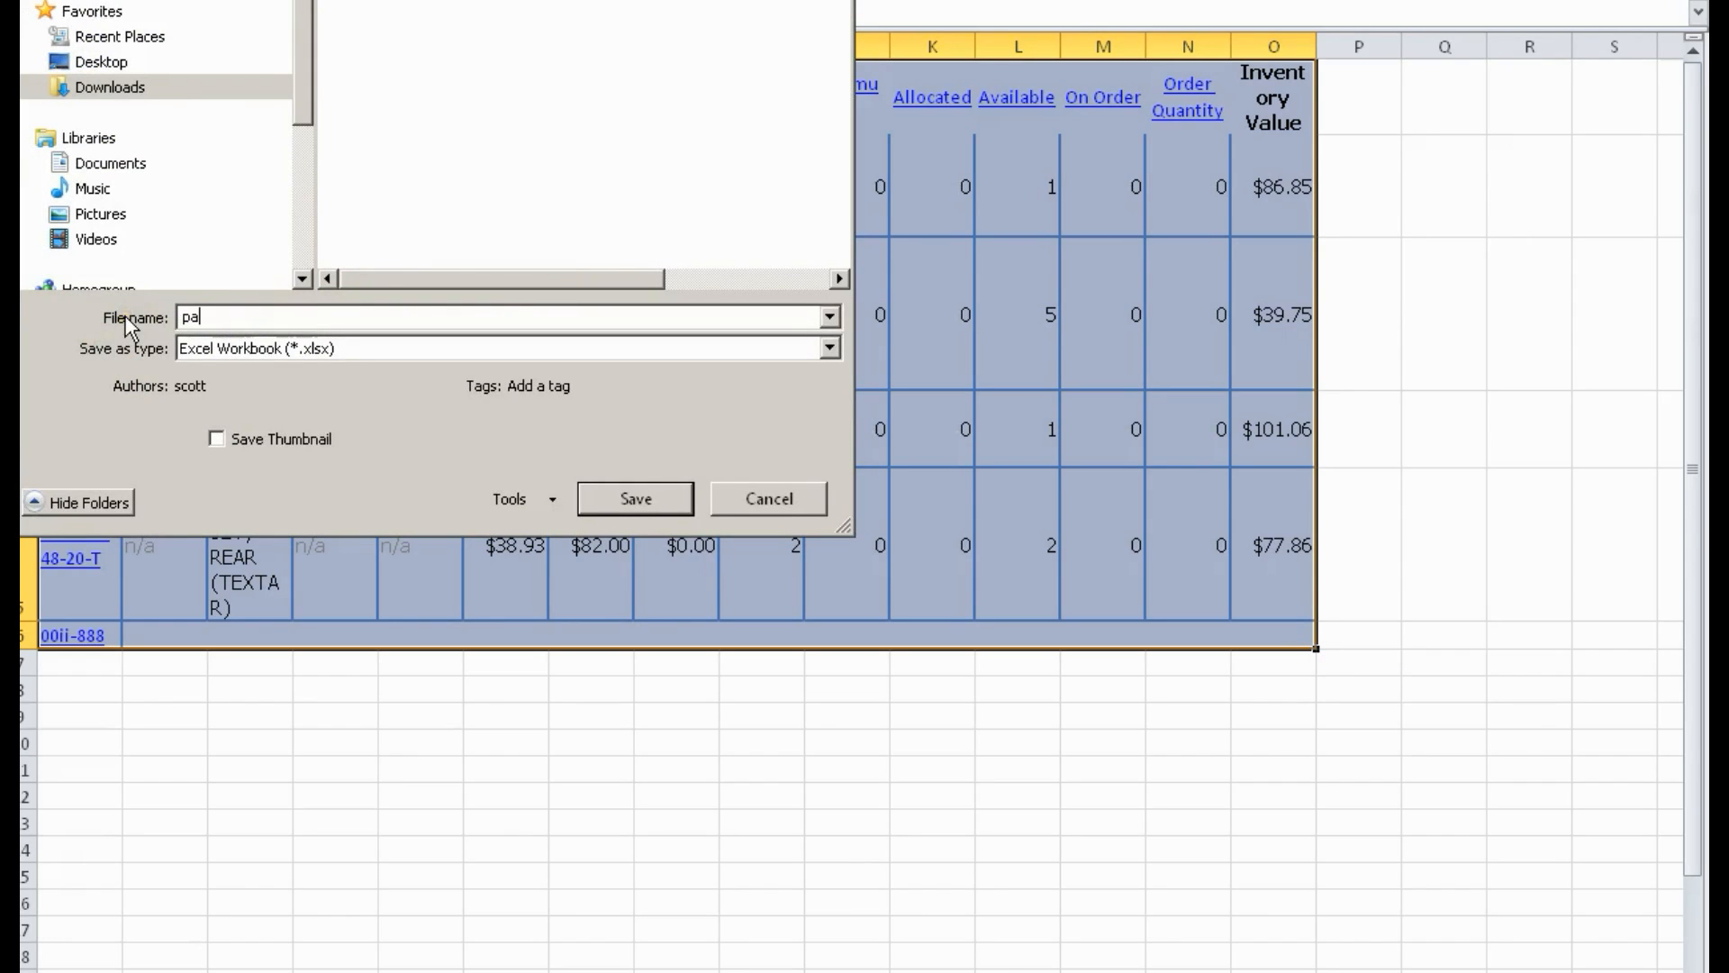
{"action": "type", "text": "rtspo.xlsx"}
{"action": "key", "text": "Return"}
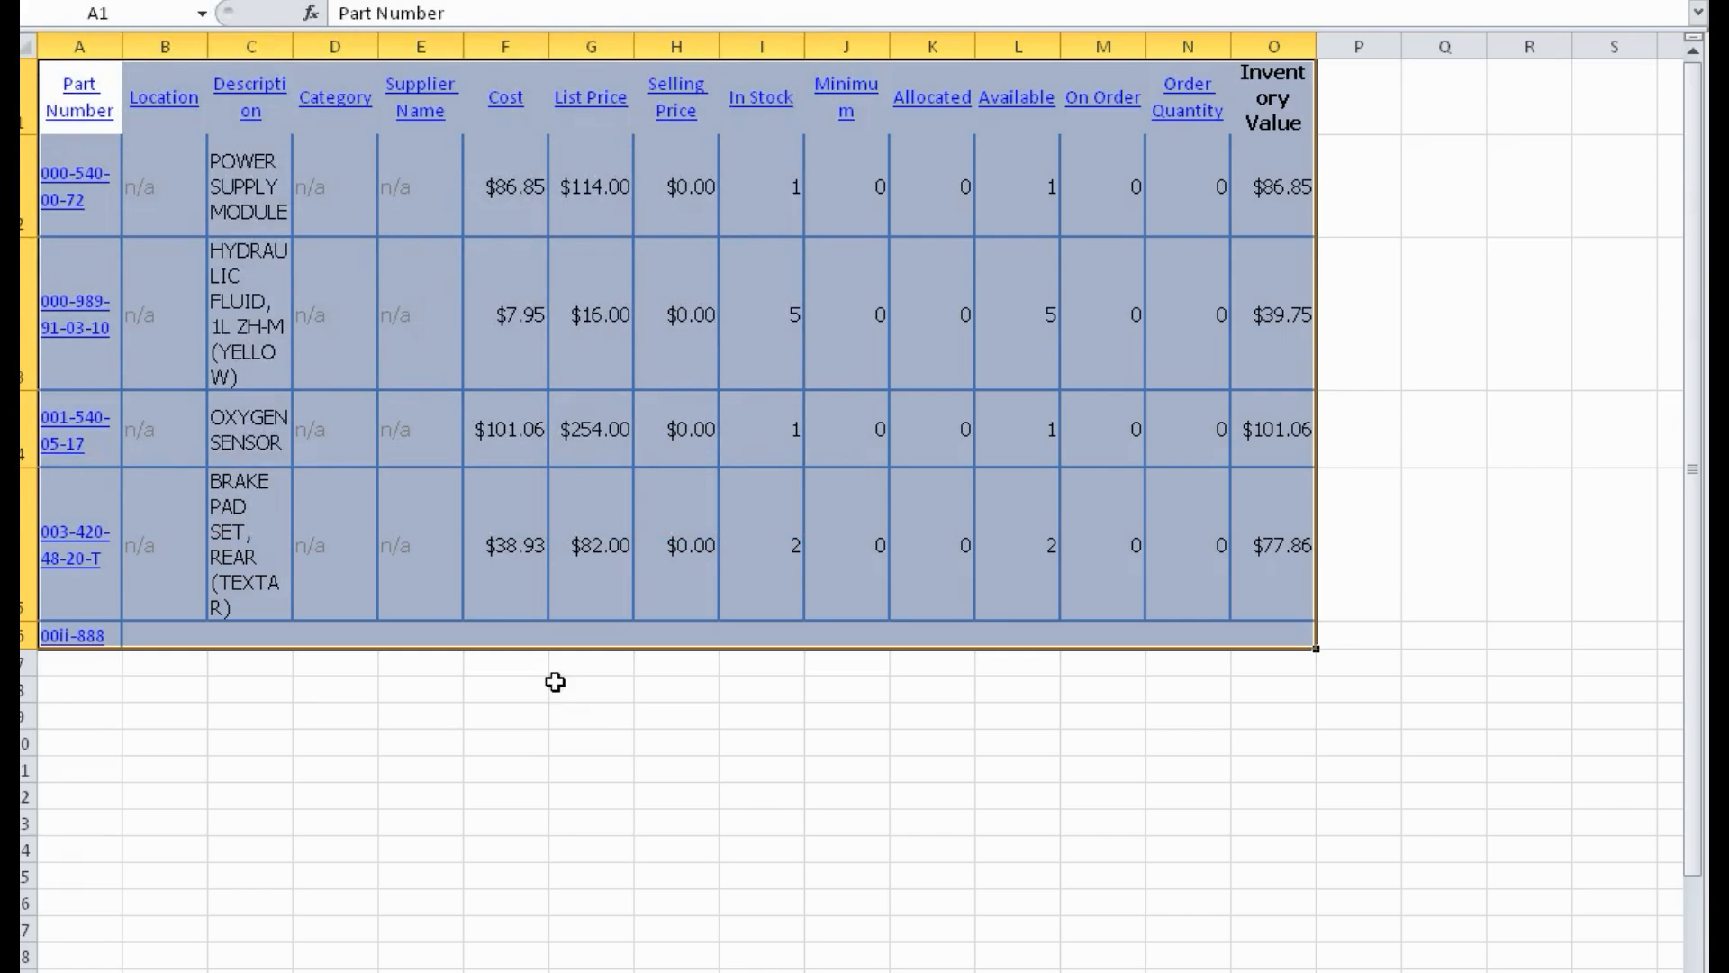
Switch to Shop Manager, go to the purchase orders list and open the Volvo of America purchase order
{"action": "key", "text": "alt+Tab"}
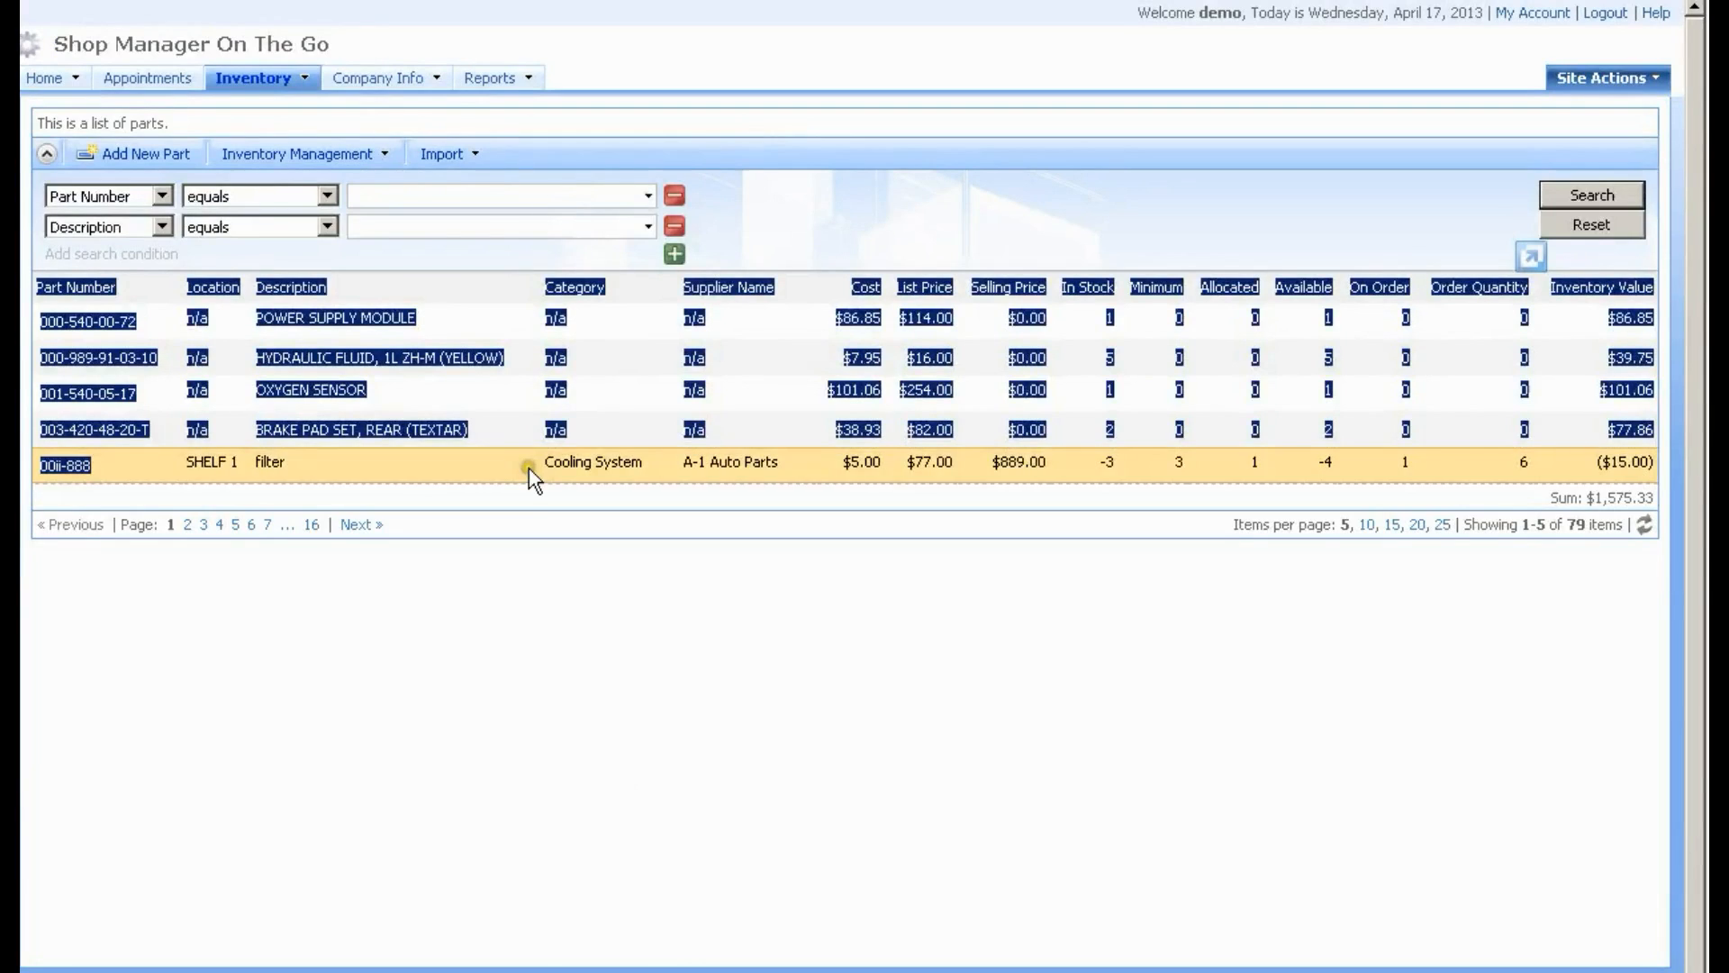
{"action": "left_click", "coordinate": [253, 81]}
{"action": "left_click", "coordinate": [284, 137]}
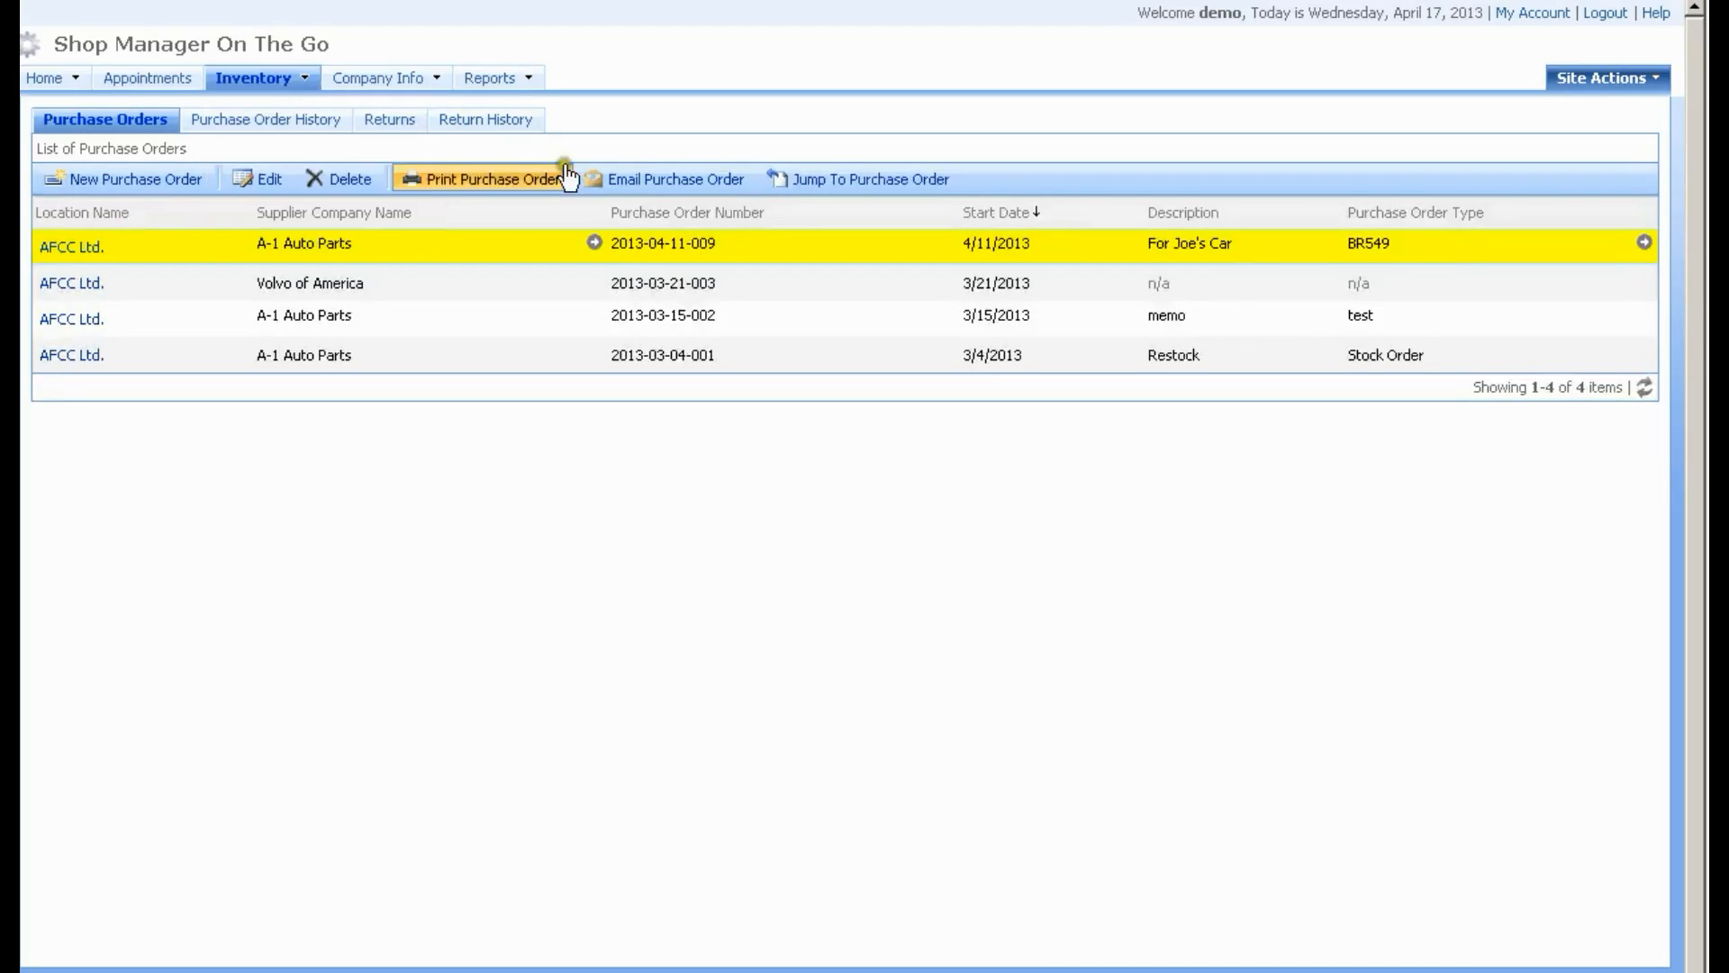
{"action": "left_click", "coordinate": [706, 284]}
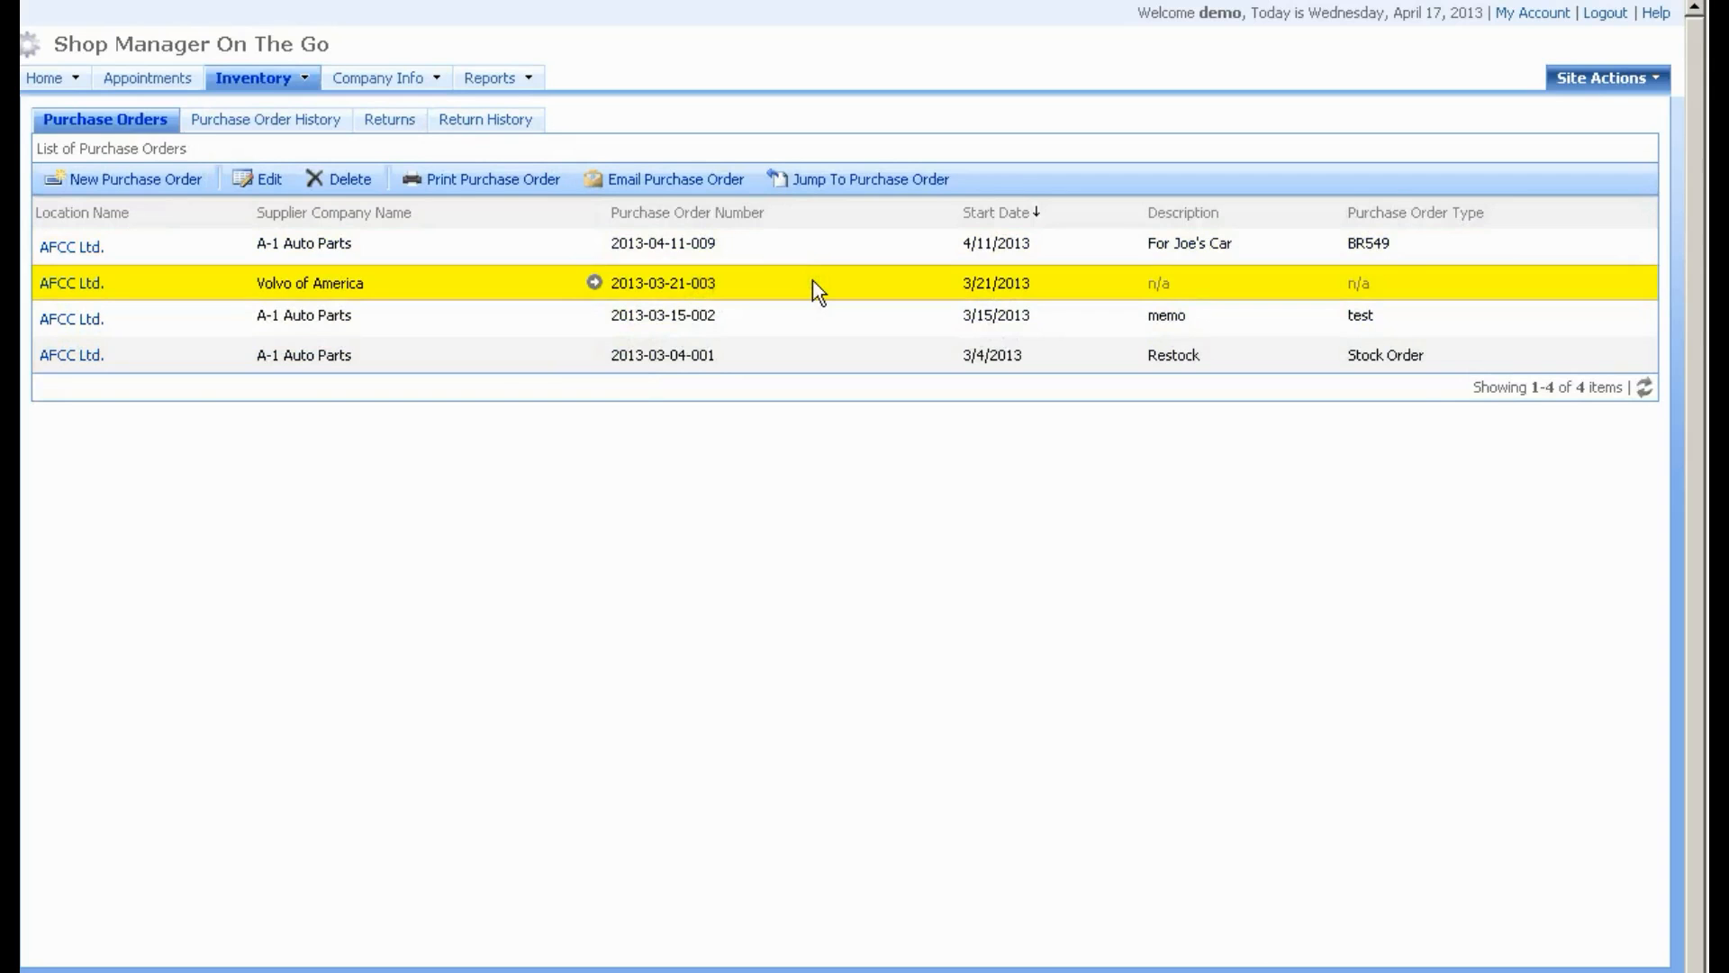
{"action": "left_click", "coordinate": [844, 180]}
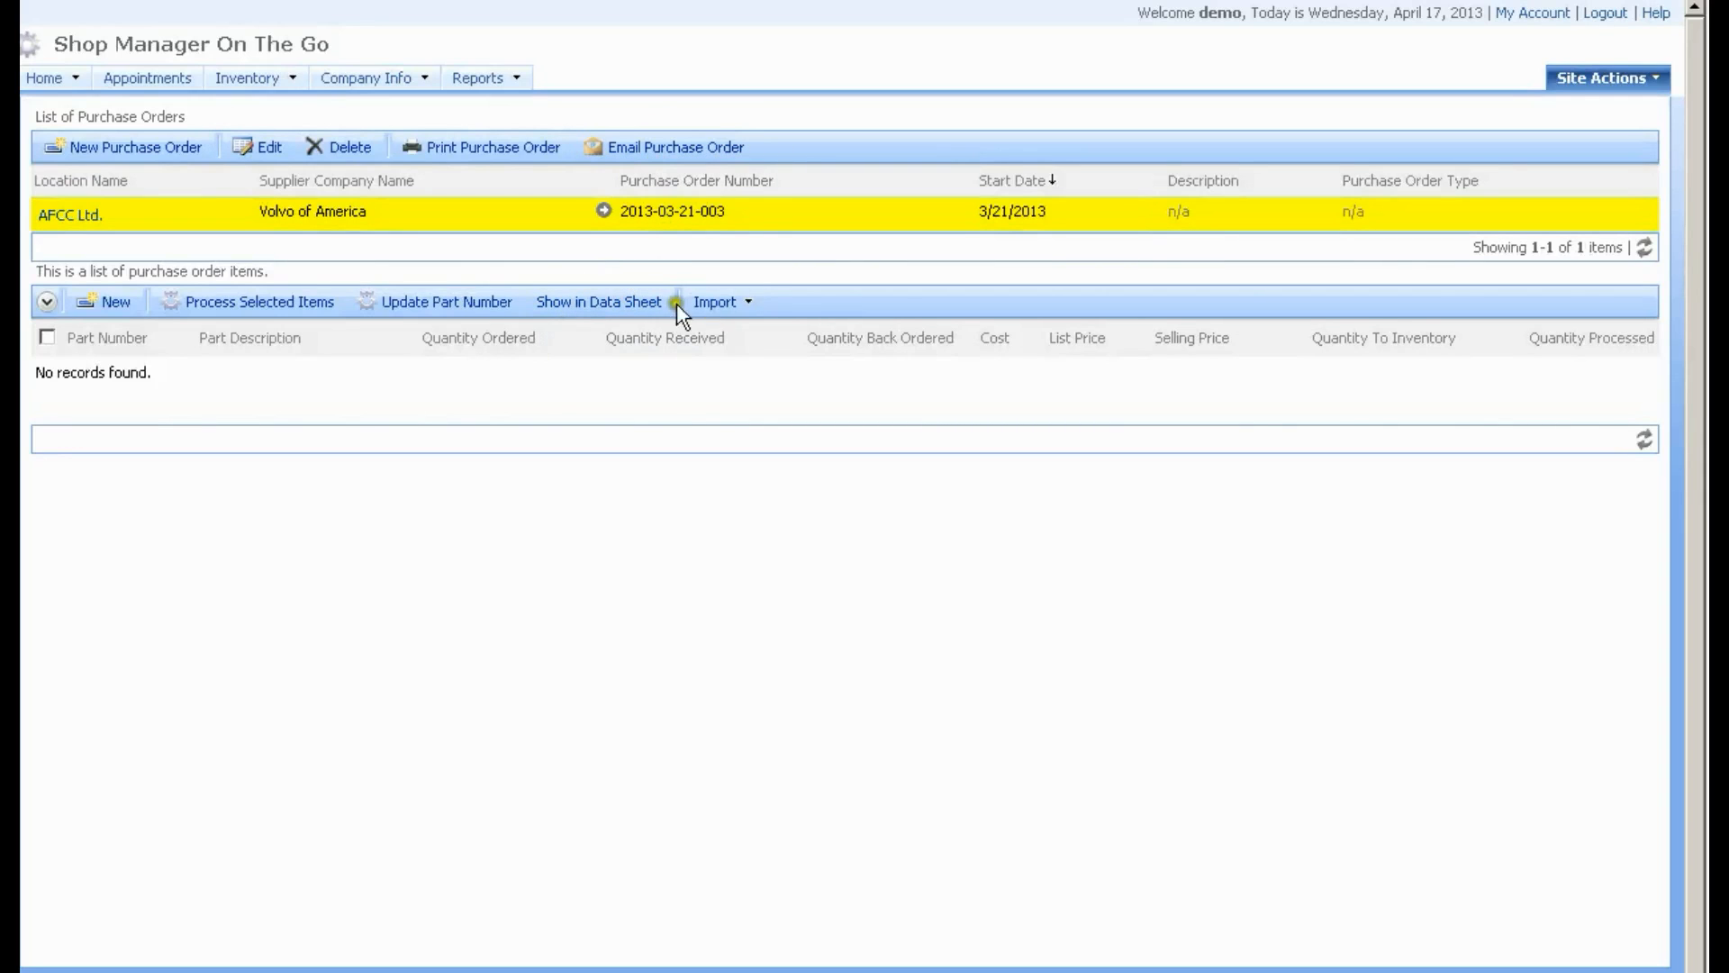
Start an import from file for the Volvo of America purchase order's items
{"action": "left_click", "coordinate": [737, 305]}
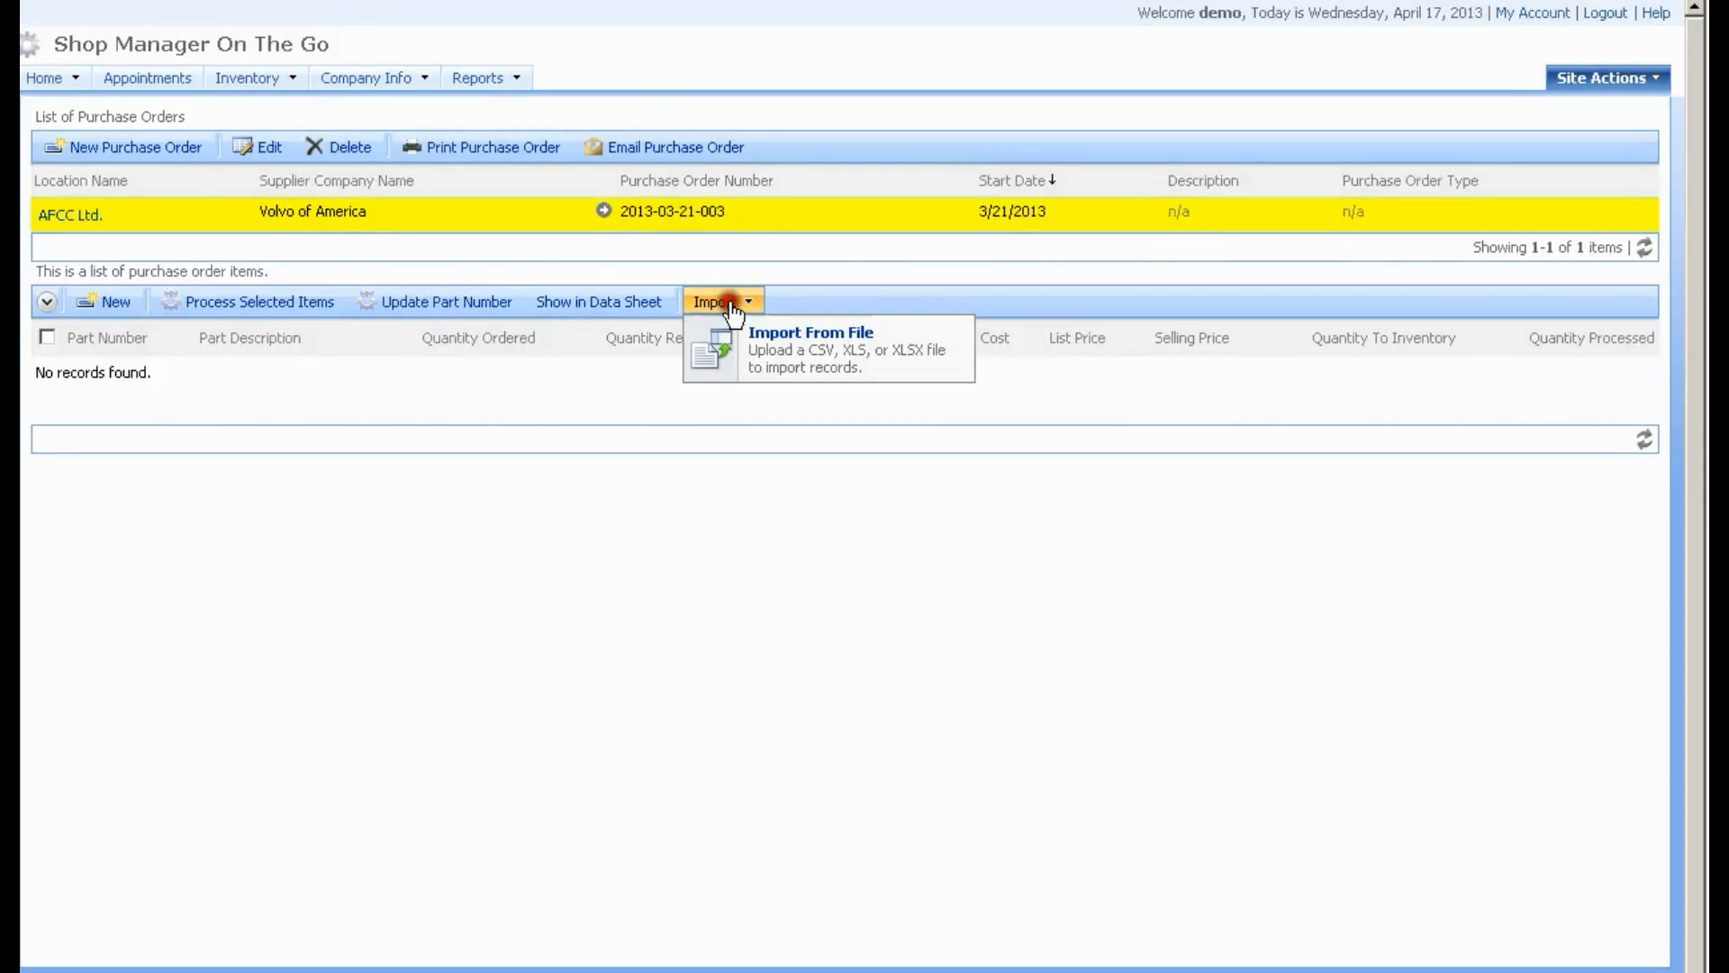
{"action": "left_click", "coordinate": [791, 357]}
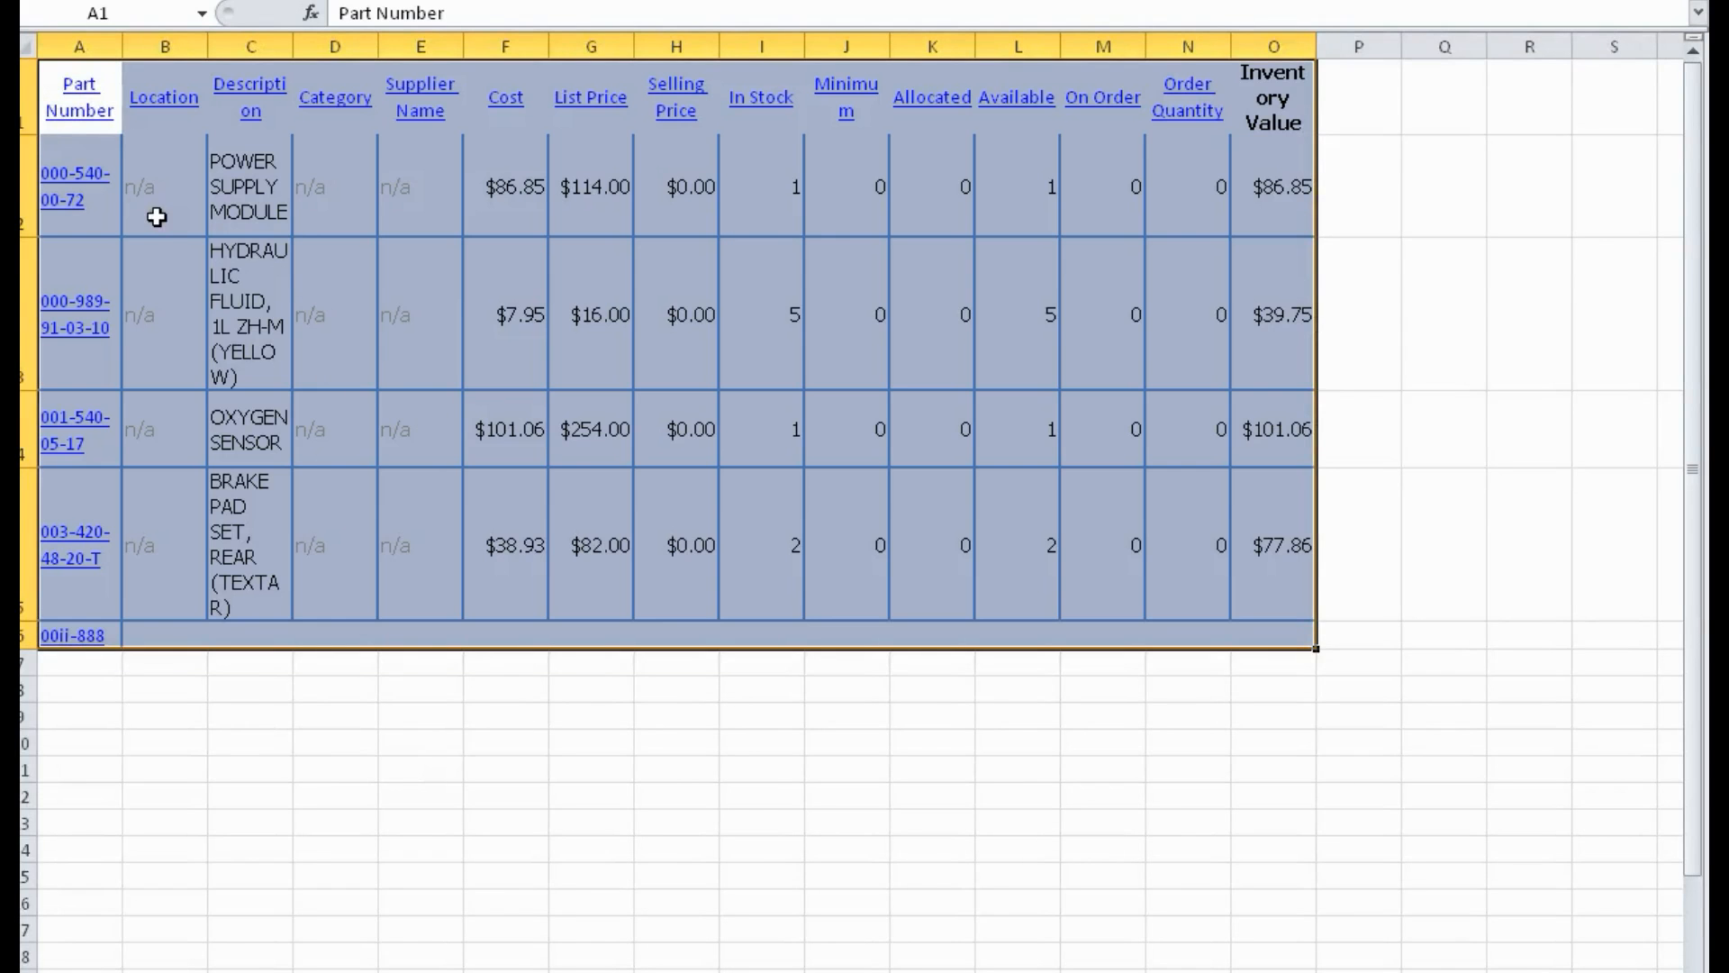
{"action": "left_click", "coordinate": [86, 202]}
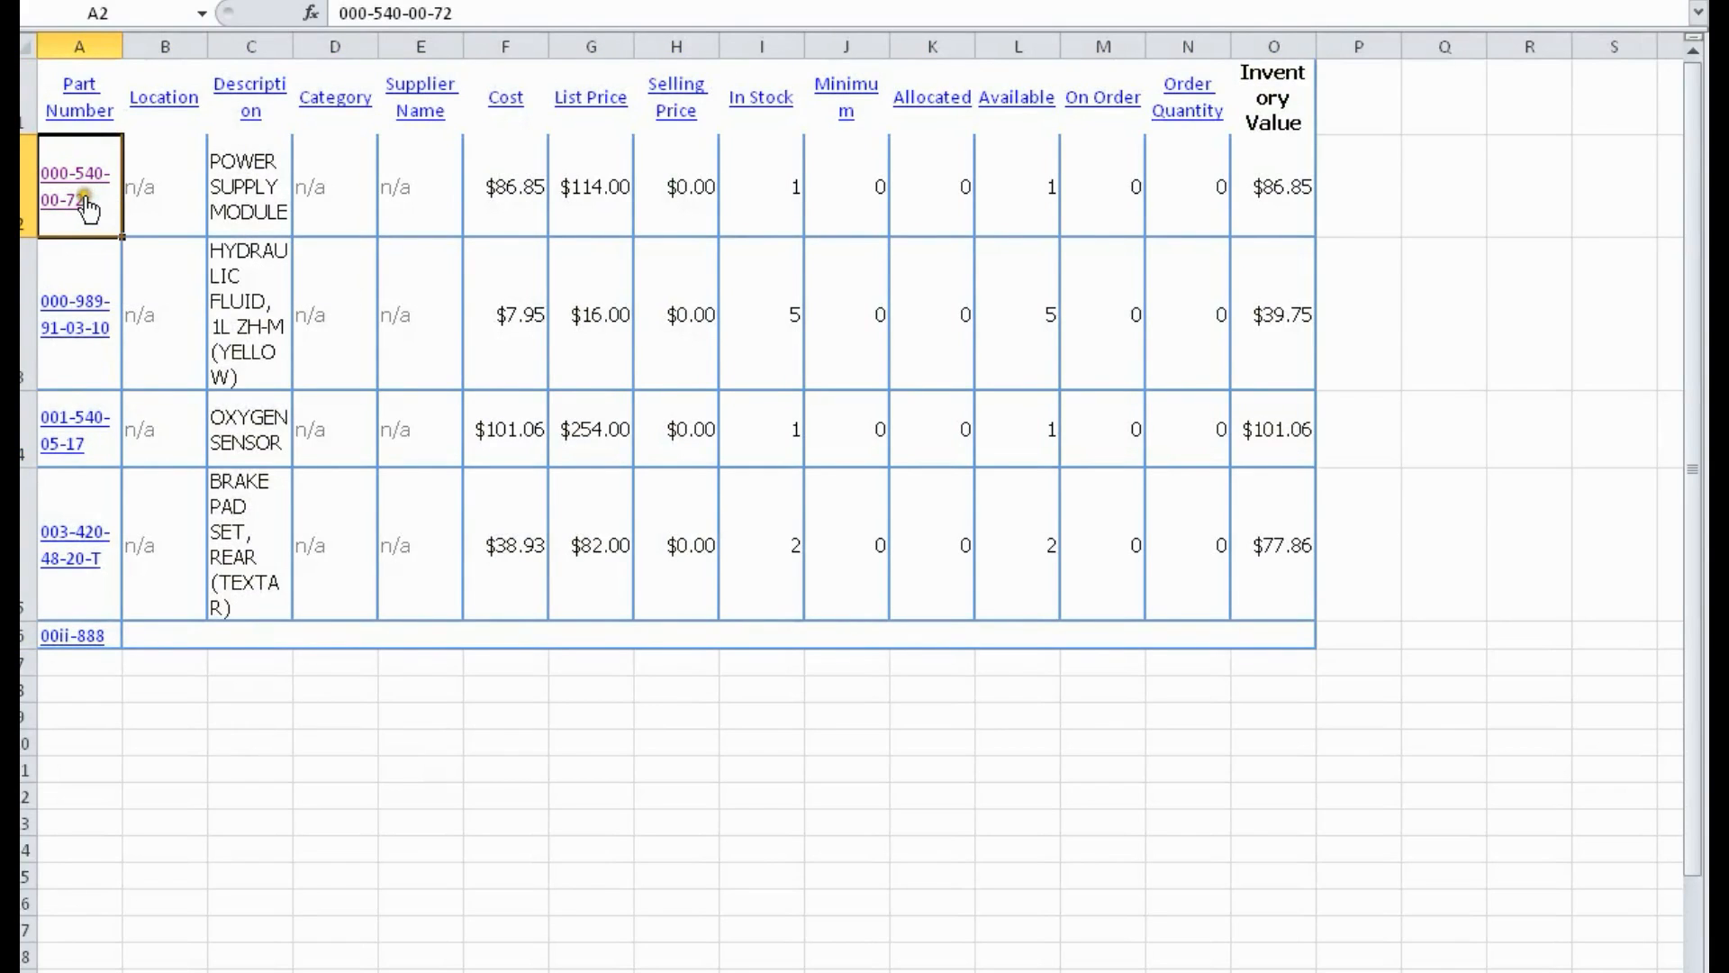
{"action": "left_click", "coordinate": [93, 204]}
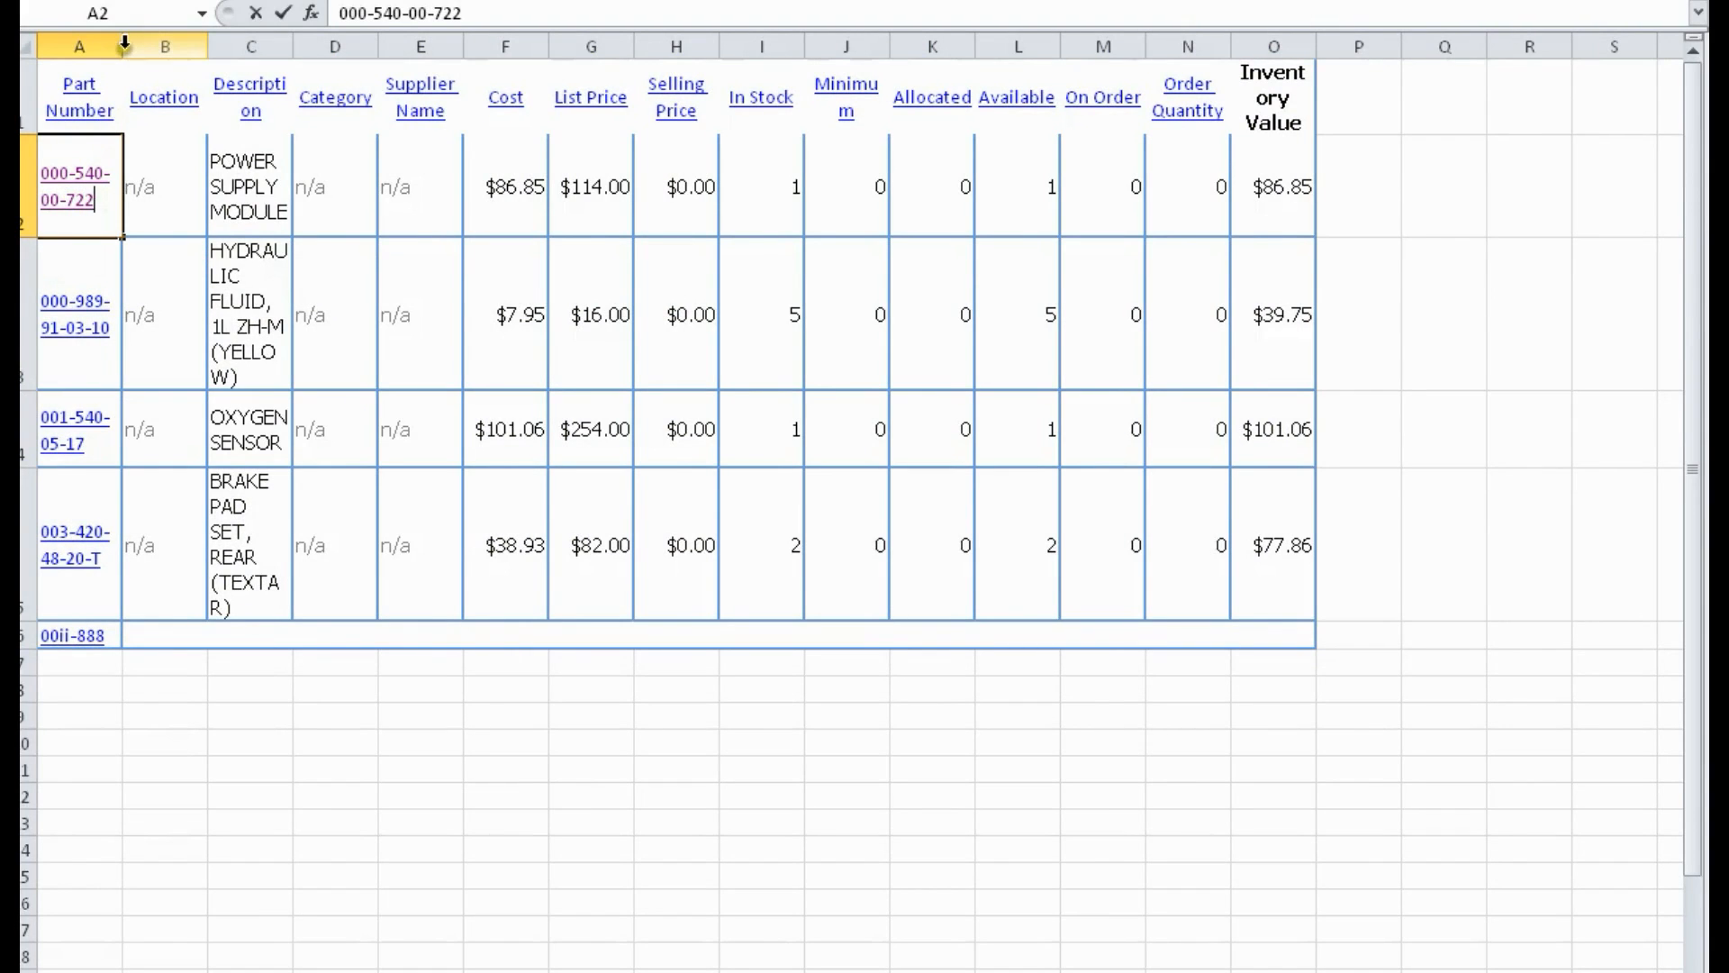
{"action": "left_click_drag", "start_coordinate": [125, 43], "coordinate": [310, 45]}
{"action": "left_click", "coordinate": [88, 324]}
{"action": "left_click", "coordinate": [87, 326]}
{"action": "key", "text": "F2"}
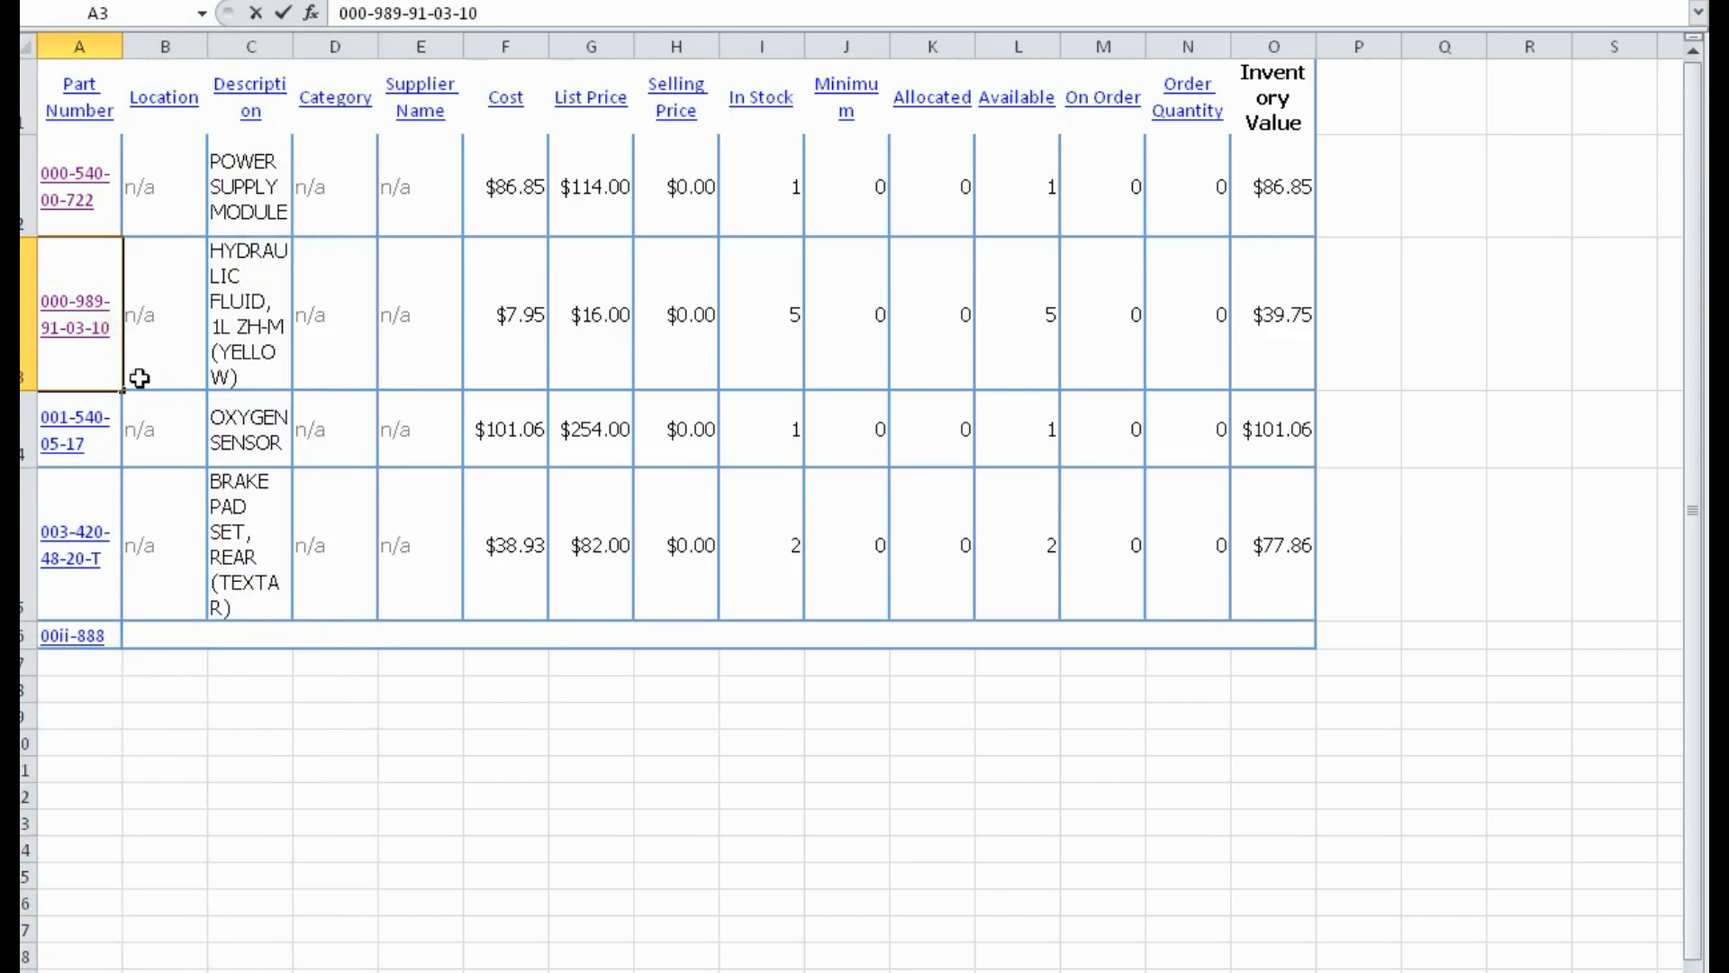
{"action": "left_click", "coordinate": [81, 436]}
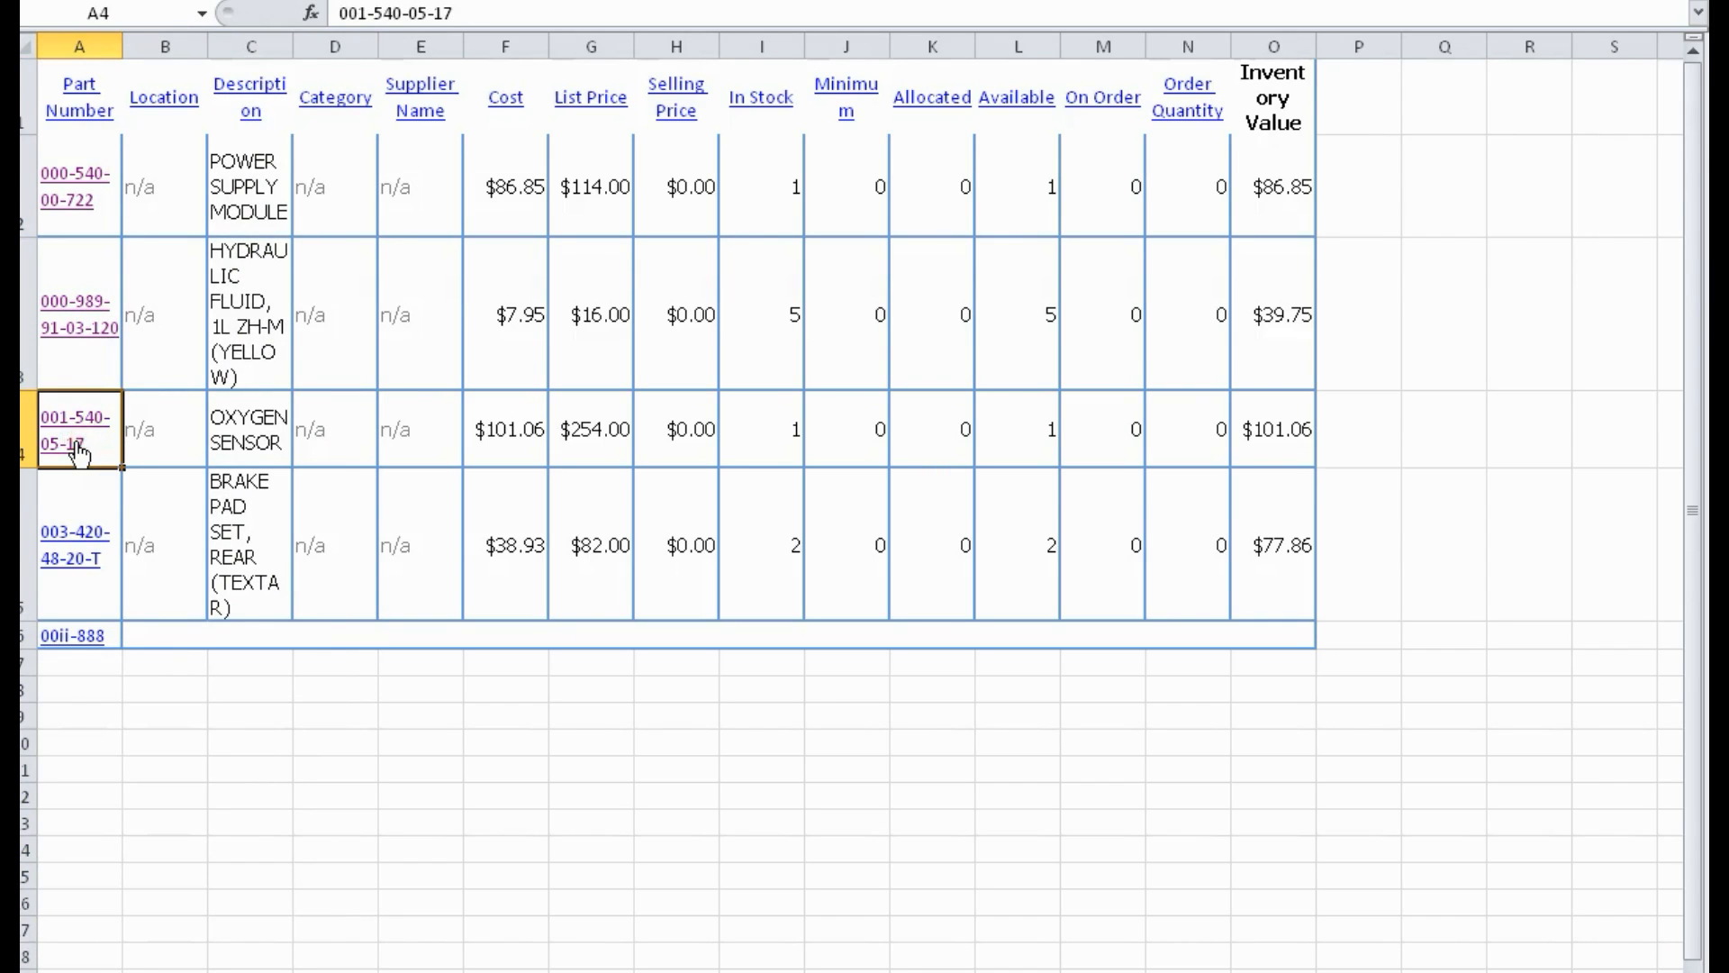
{"action": "key", "text": "F2"}
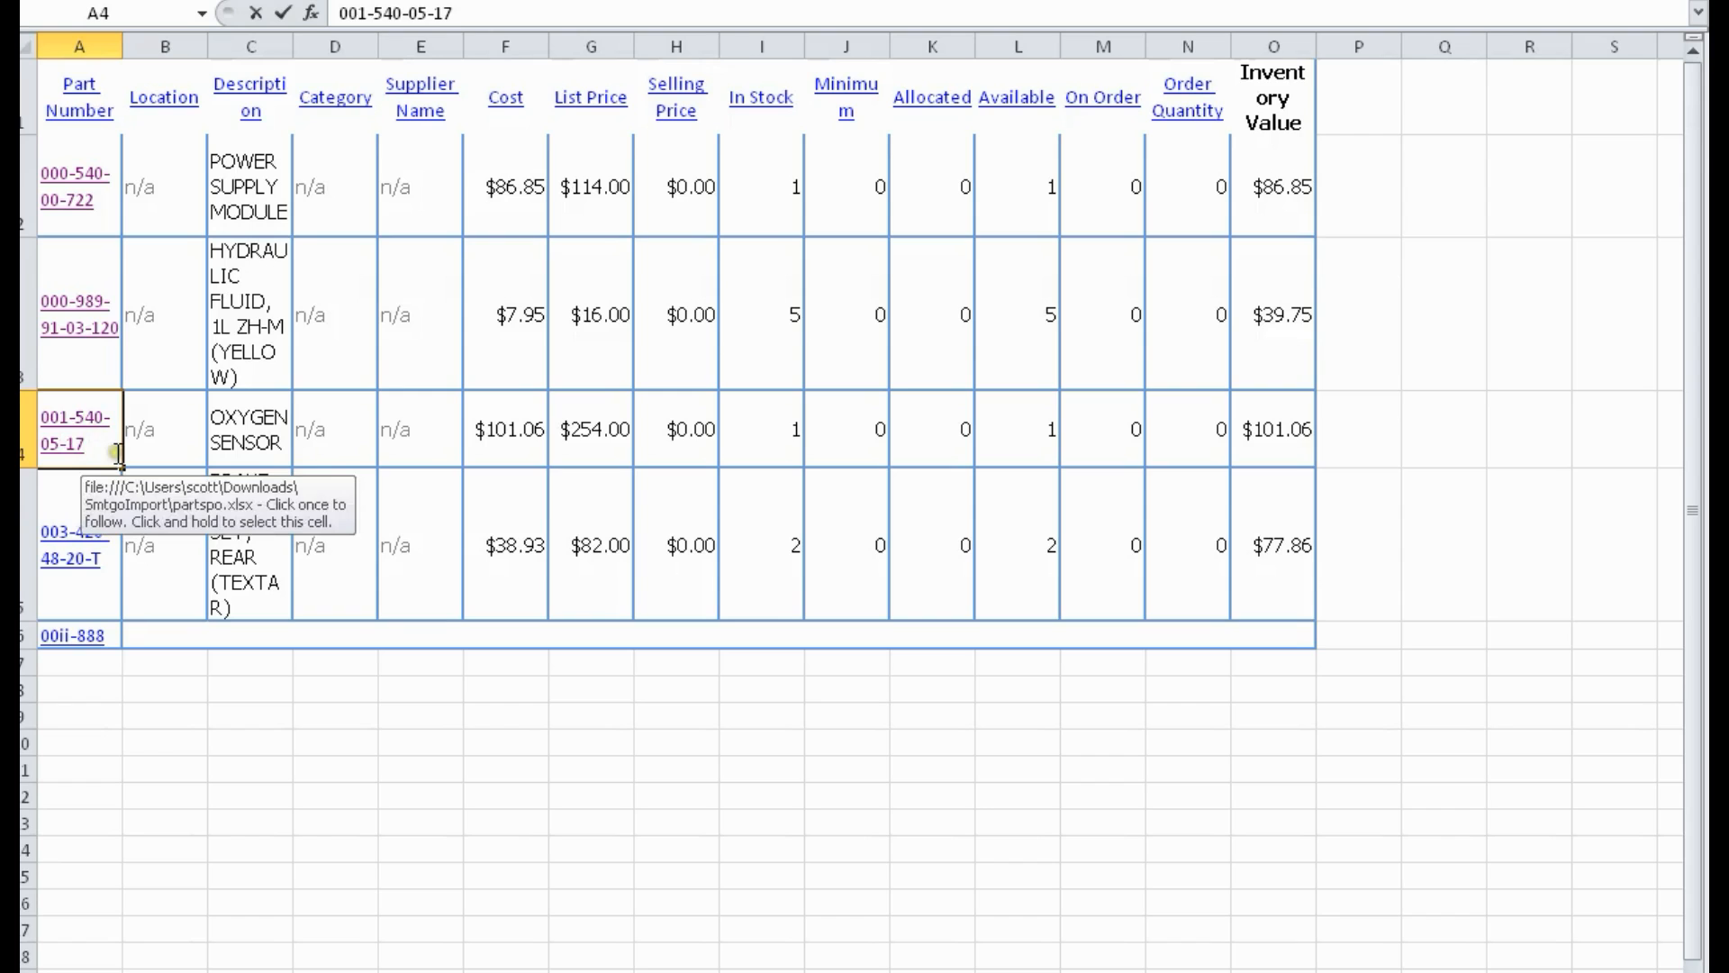
{"action": "left_click", "coordinate": [59, 519]}
{"action": "key", "text": "F2"}
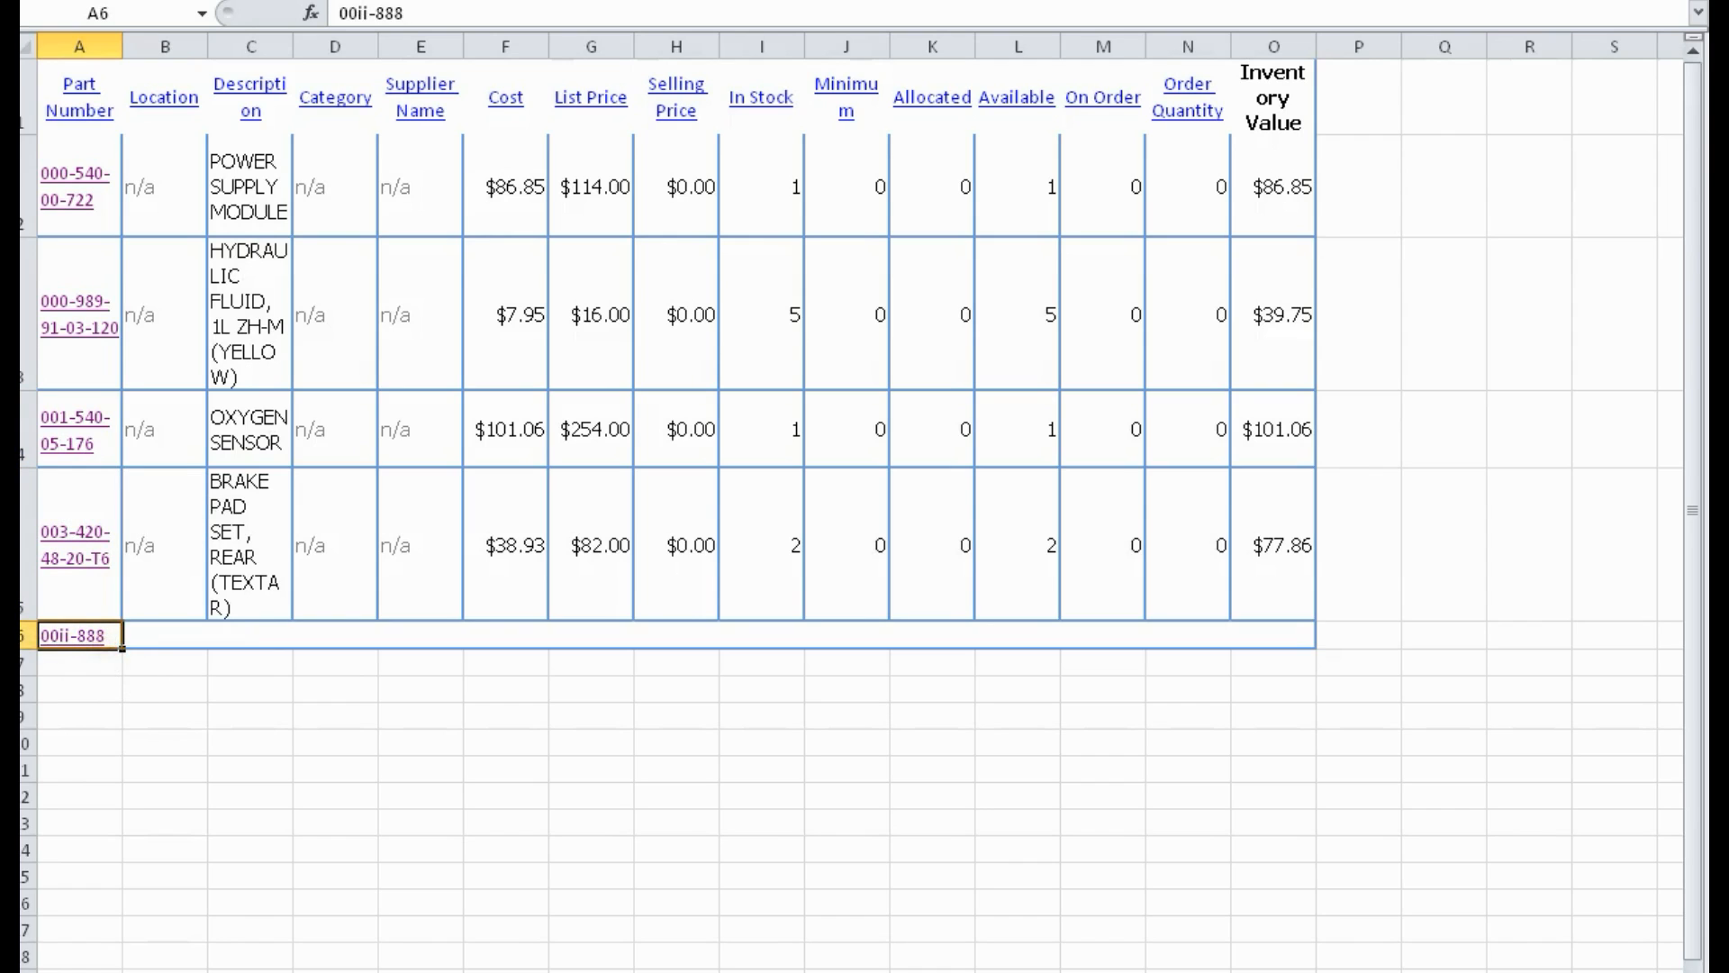
Clear row 6, which holds part number 00ii-888, from the parts sheet
{"action": "left_click", "coordinate": [31, 636]}
{"action": "key", "text": "Delete"}
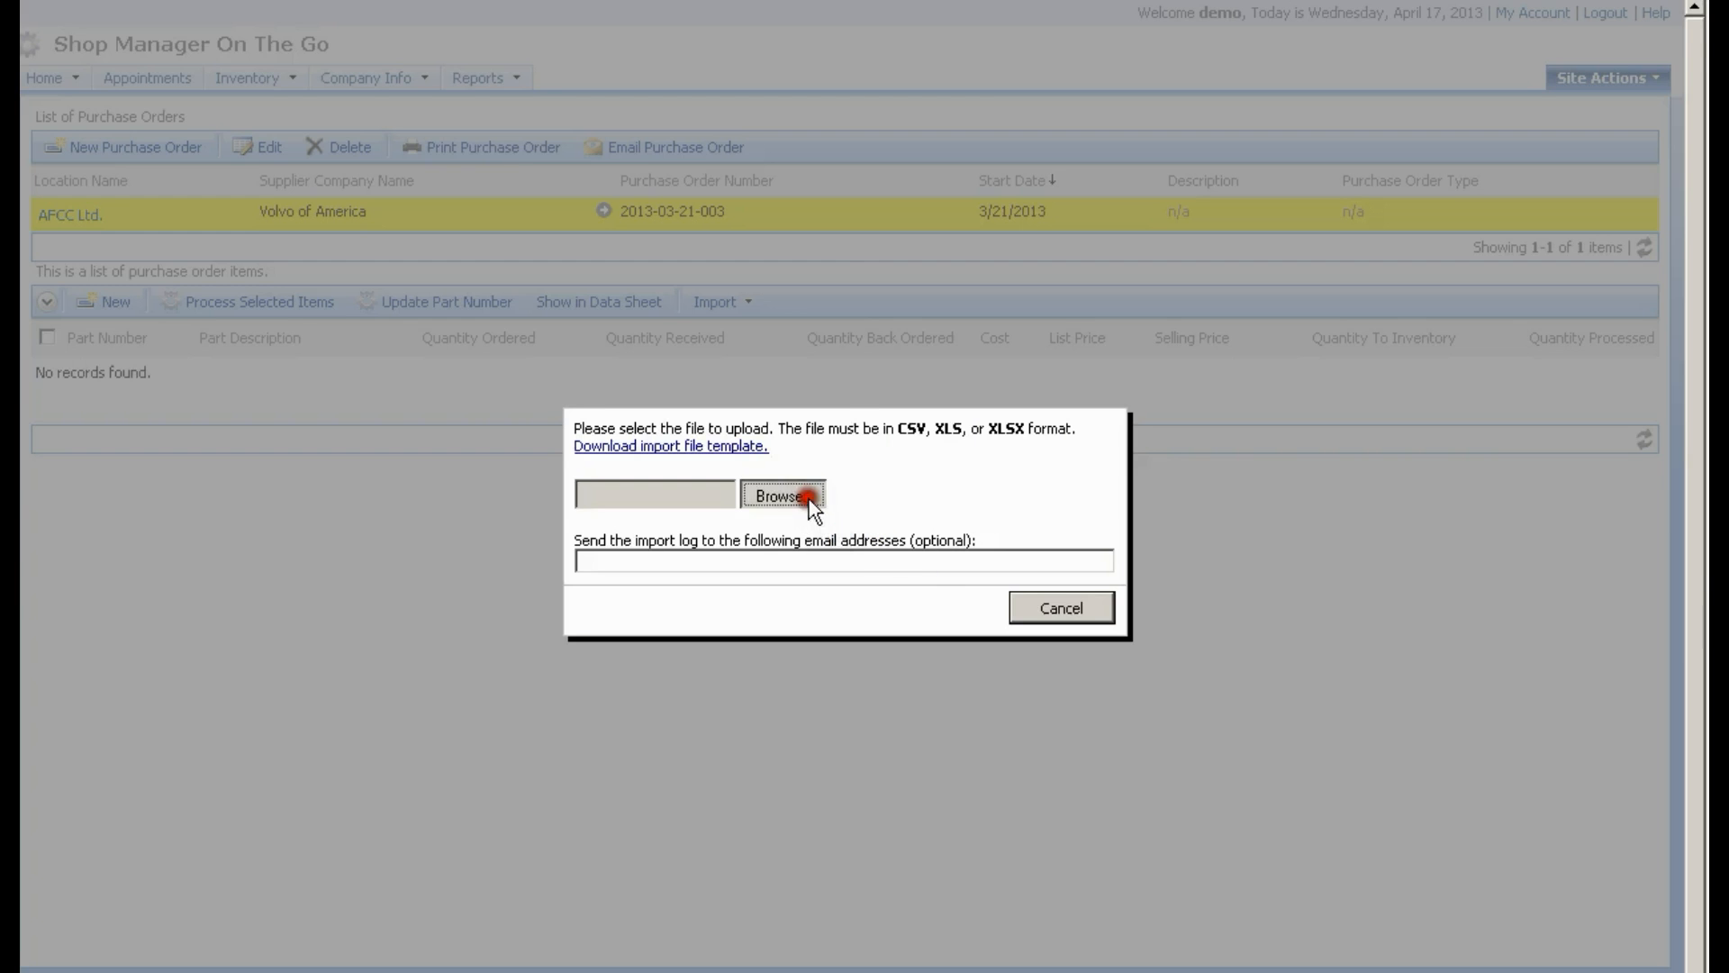
Switch back to Shop Manager and choose partspo.xlsx from the SmtgoImport folder in Downloads as the import file
{"action": "left_click", "coordinate": [806, 498]}
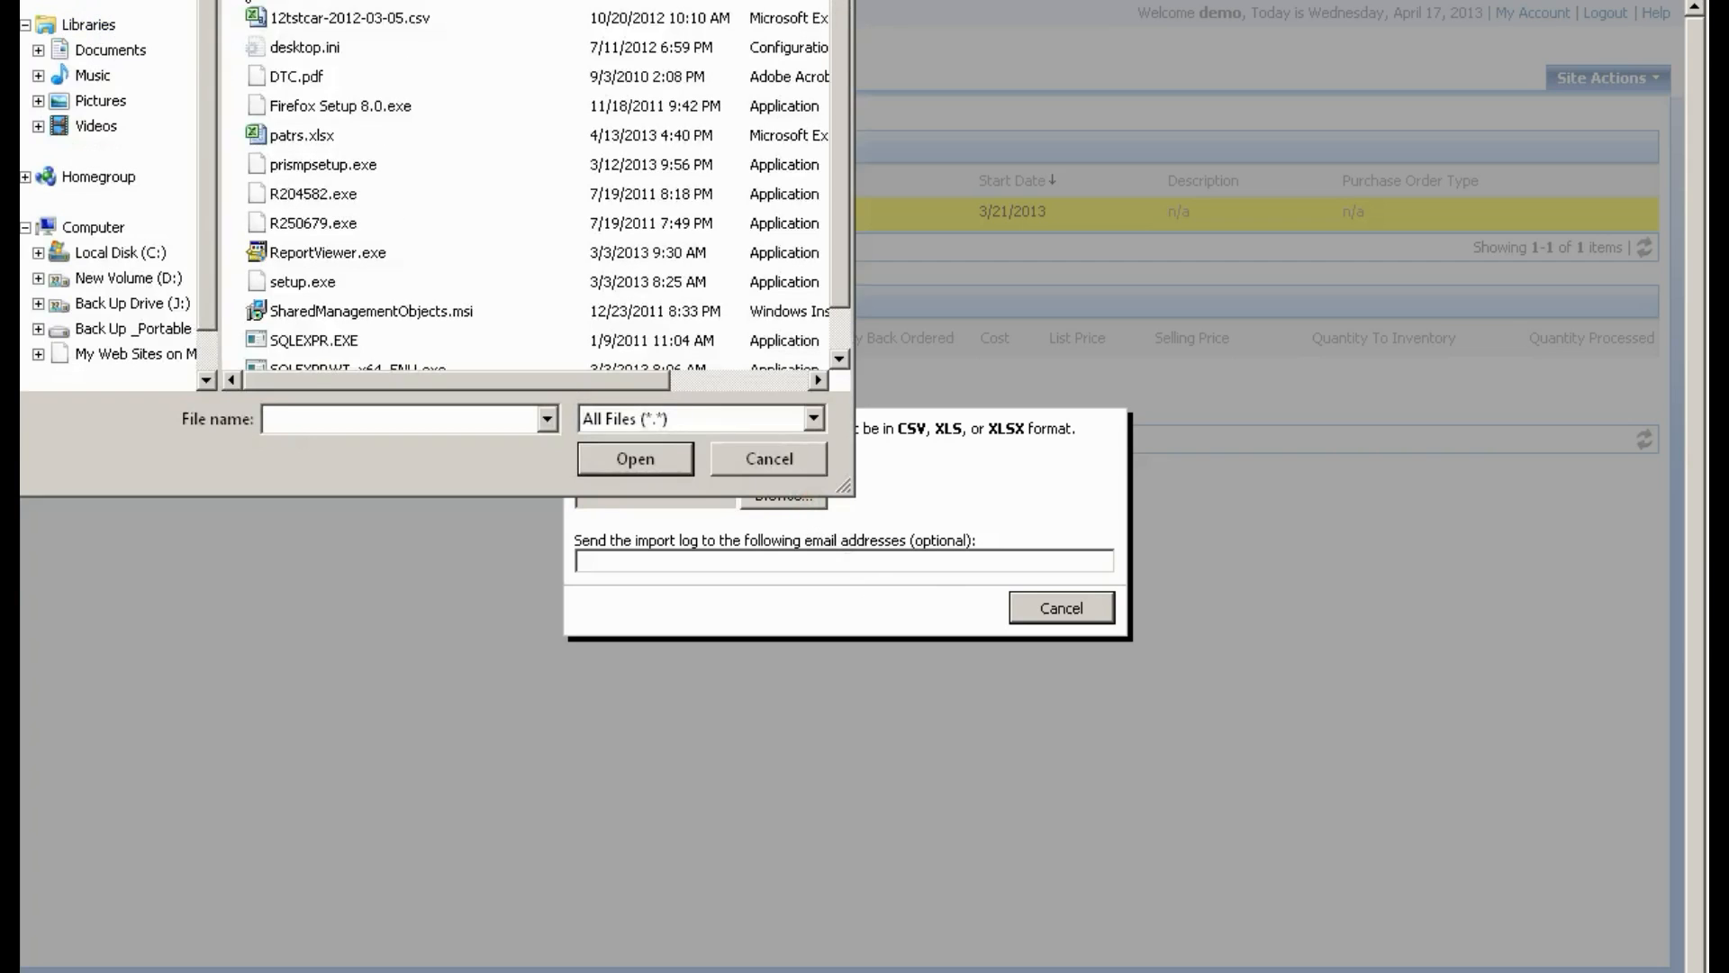
{"action": "double_click", "coordinate": [275, 1]}
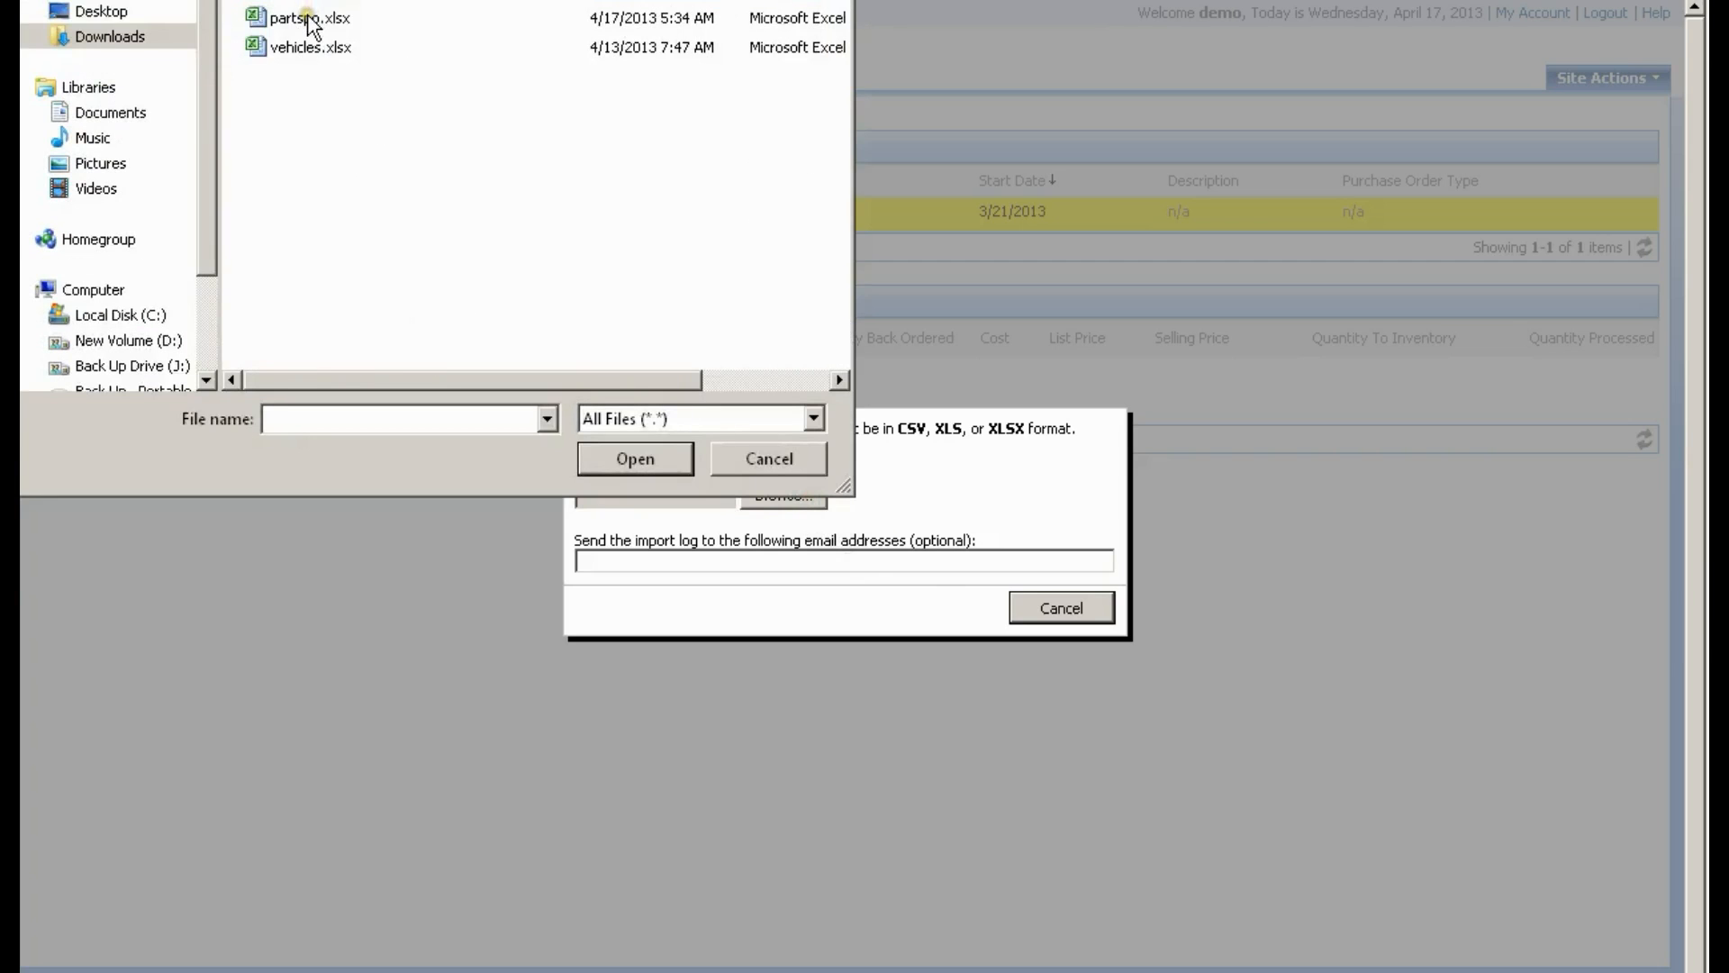
{"action": "double_click", "coordinate": [294, 15]}
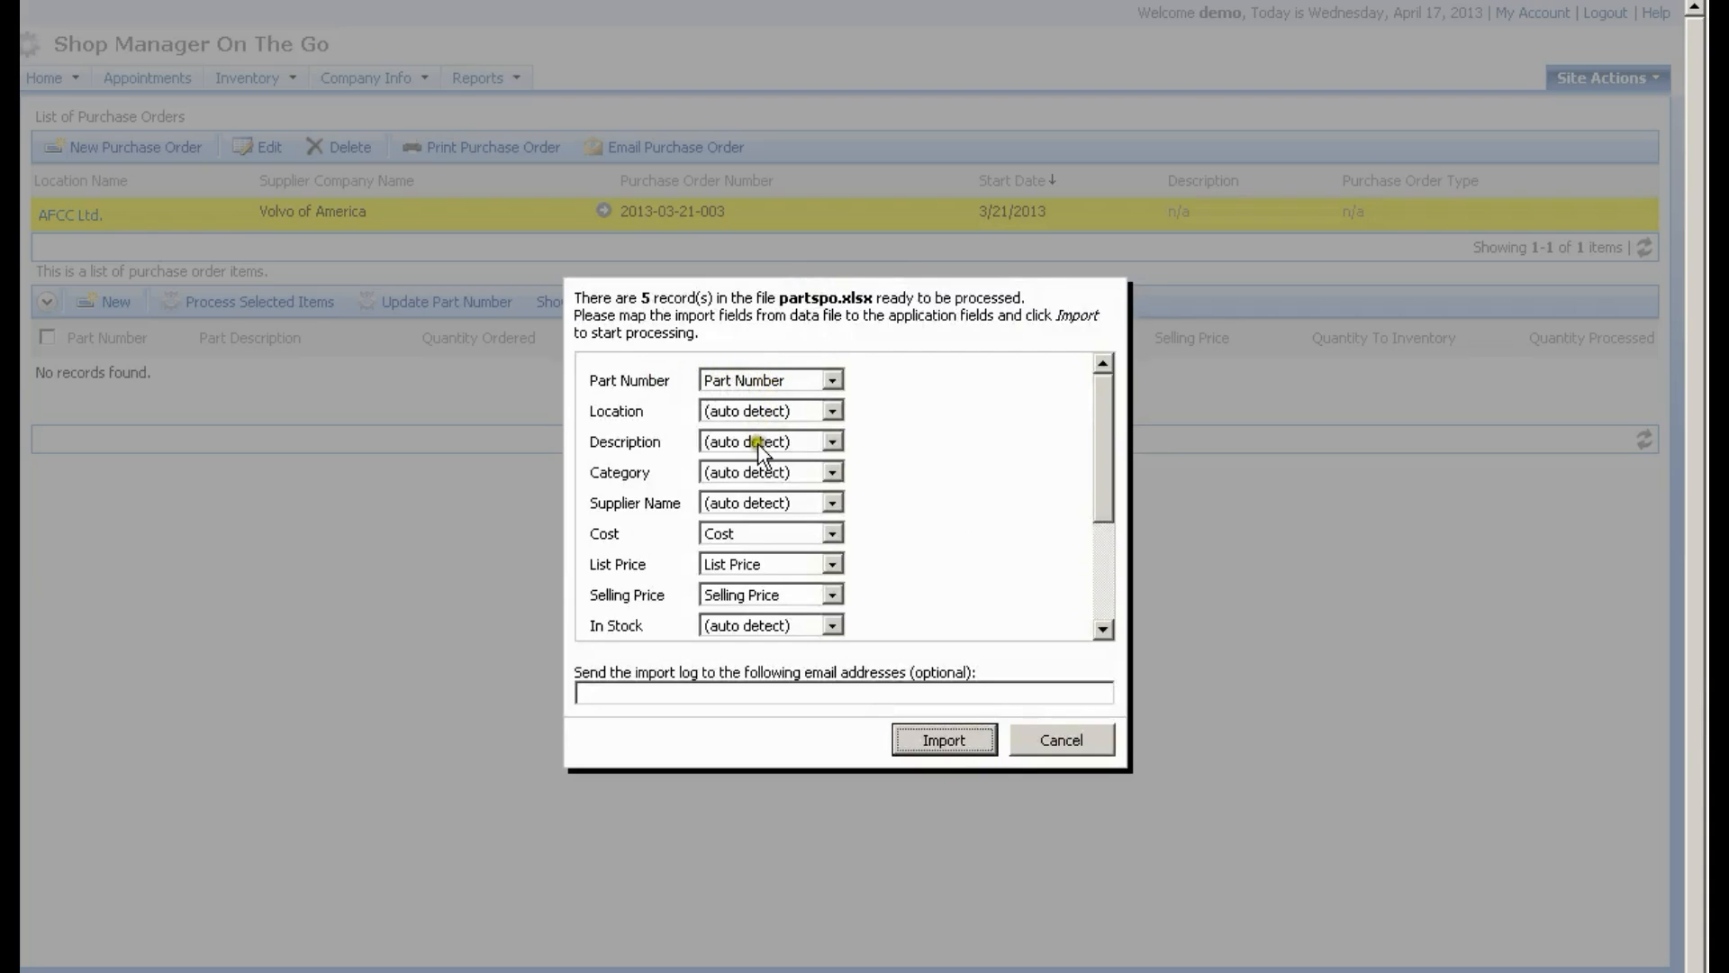
Map the import file's Description field to Part Description and its In Stock field to Quantity Ordered
{"action": "left_click", "coordinate": [801, 443]}
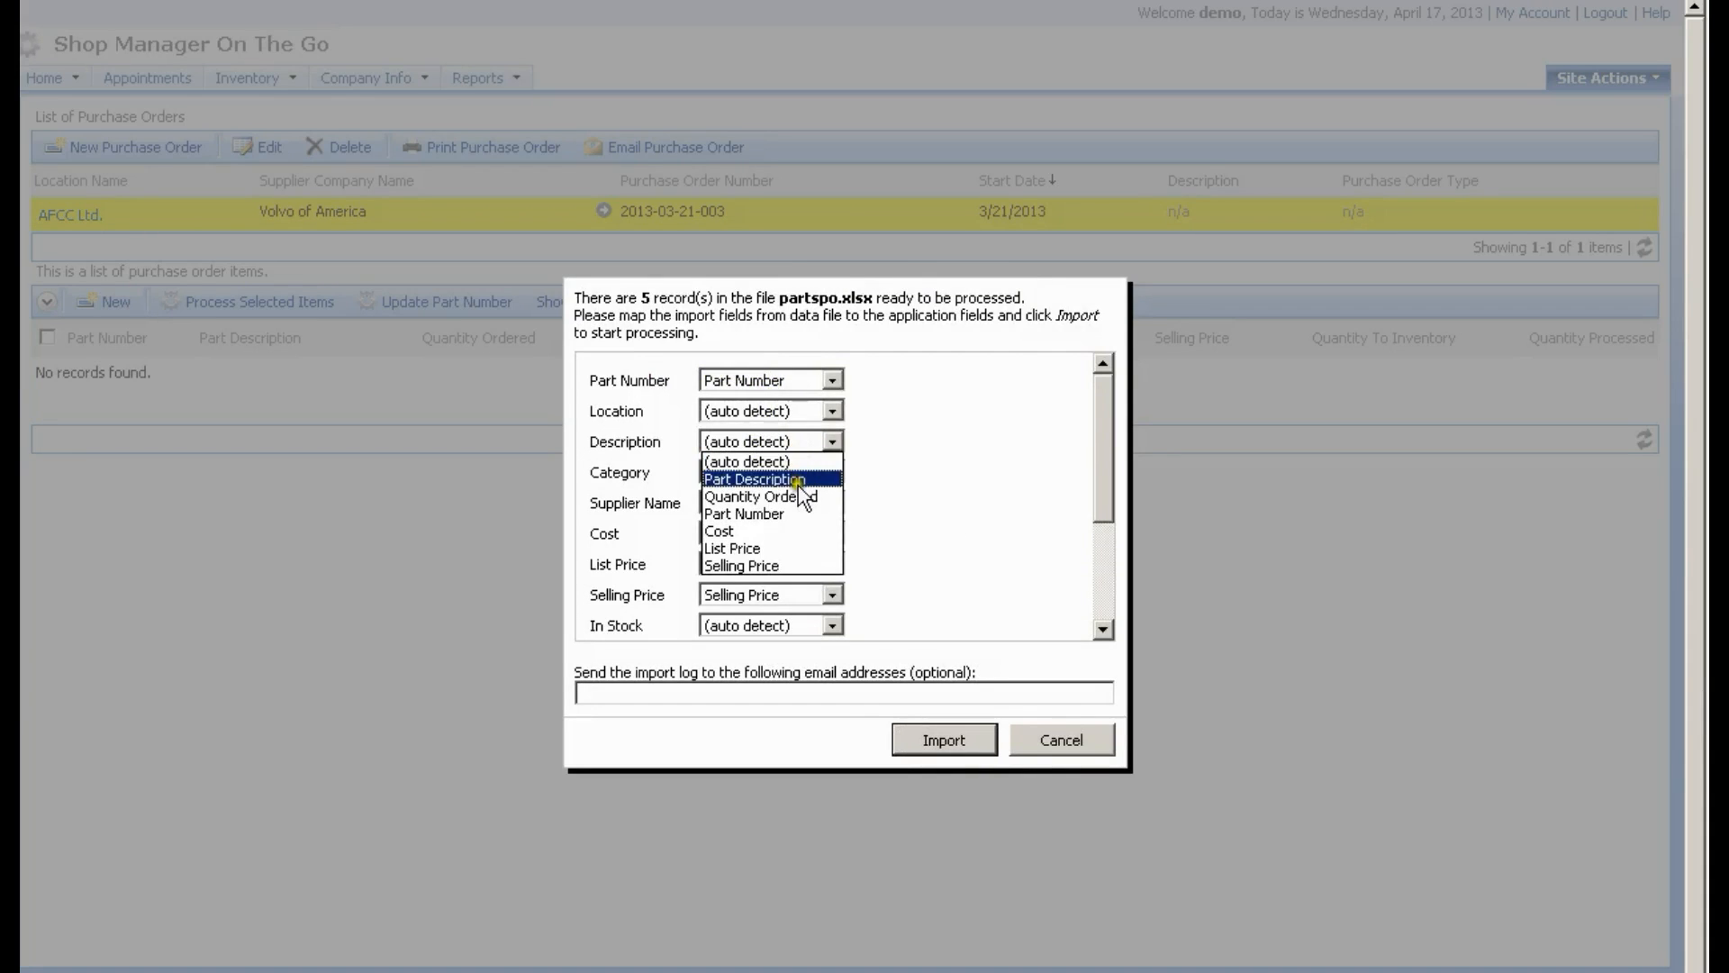
{"action": "left_click", "coordinate": [796, 480]}
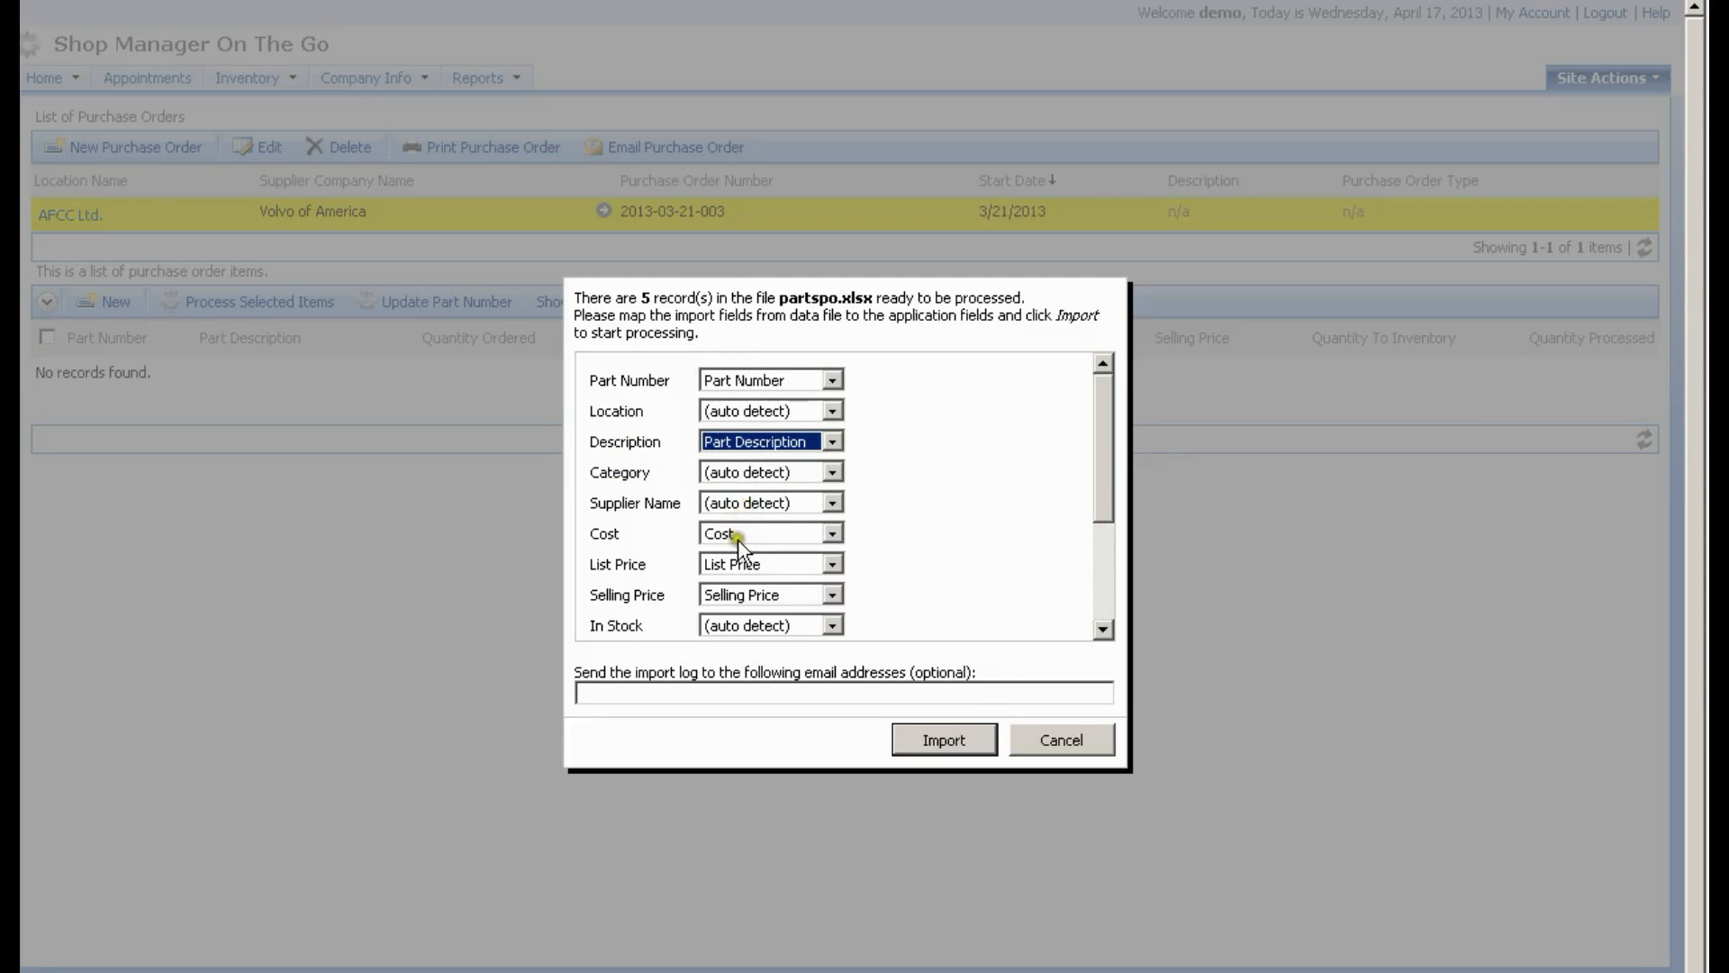
{"action": "left_click", "coordinate": [762, 627]}
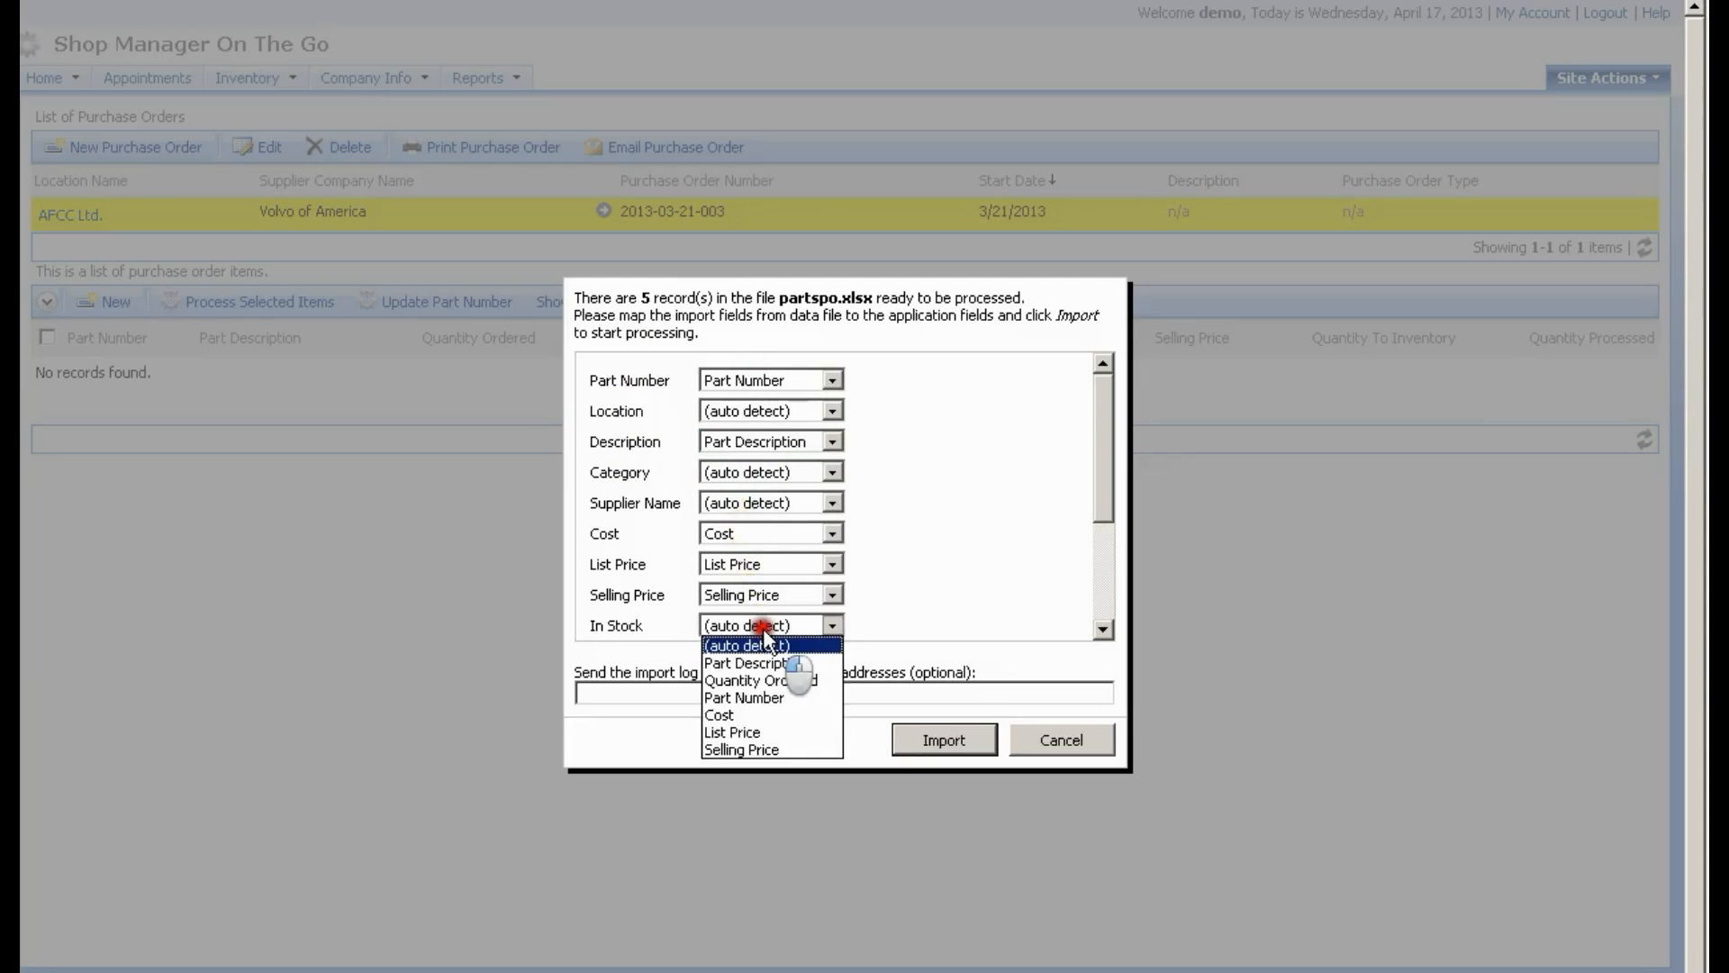
{"action": "left_click", "coordinate": [765, 681]}
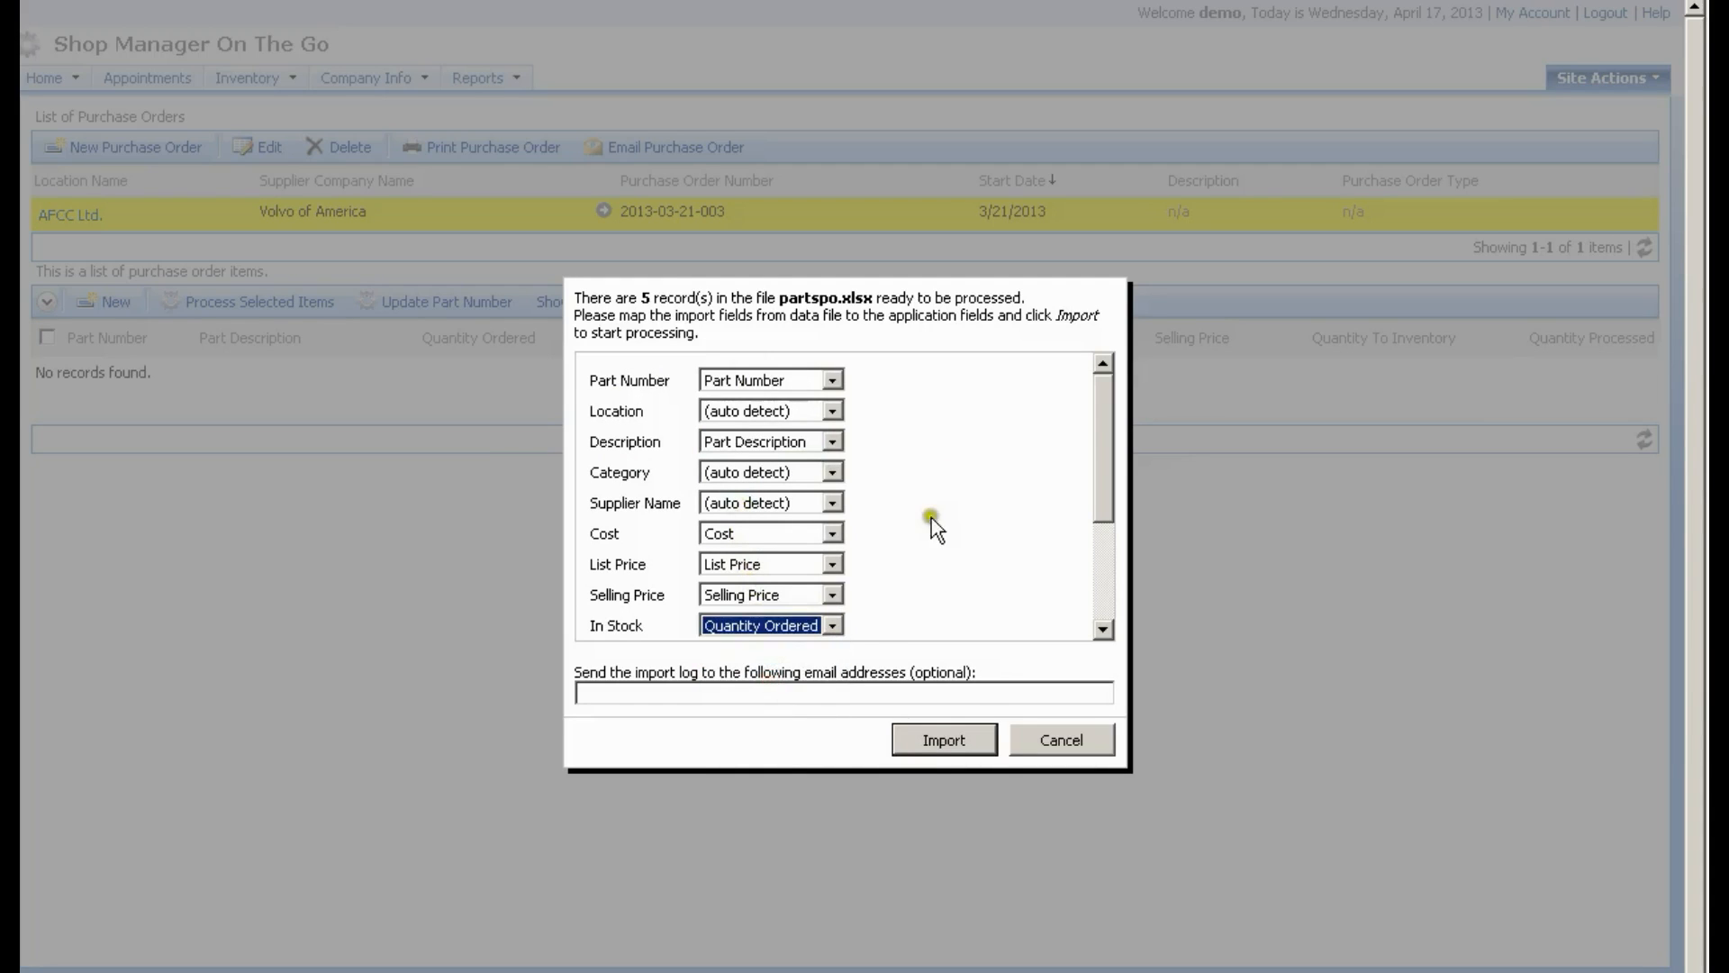
Import the mapped records into the purchase order without specifying a recipient for the import log
{"action": "left_click", "coordinate": [941, 737]}
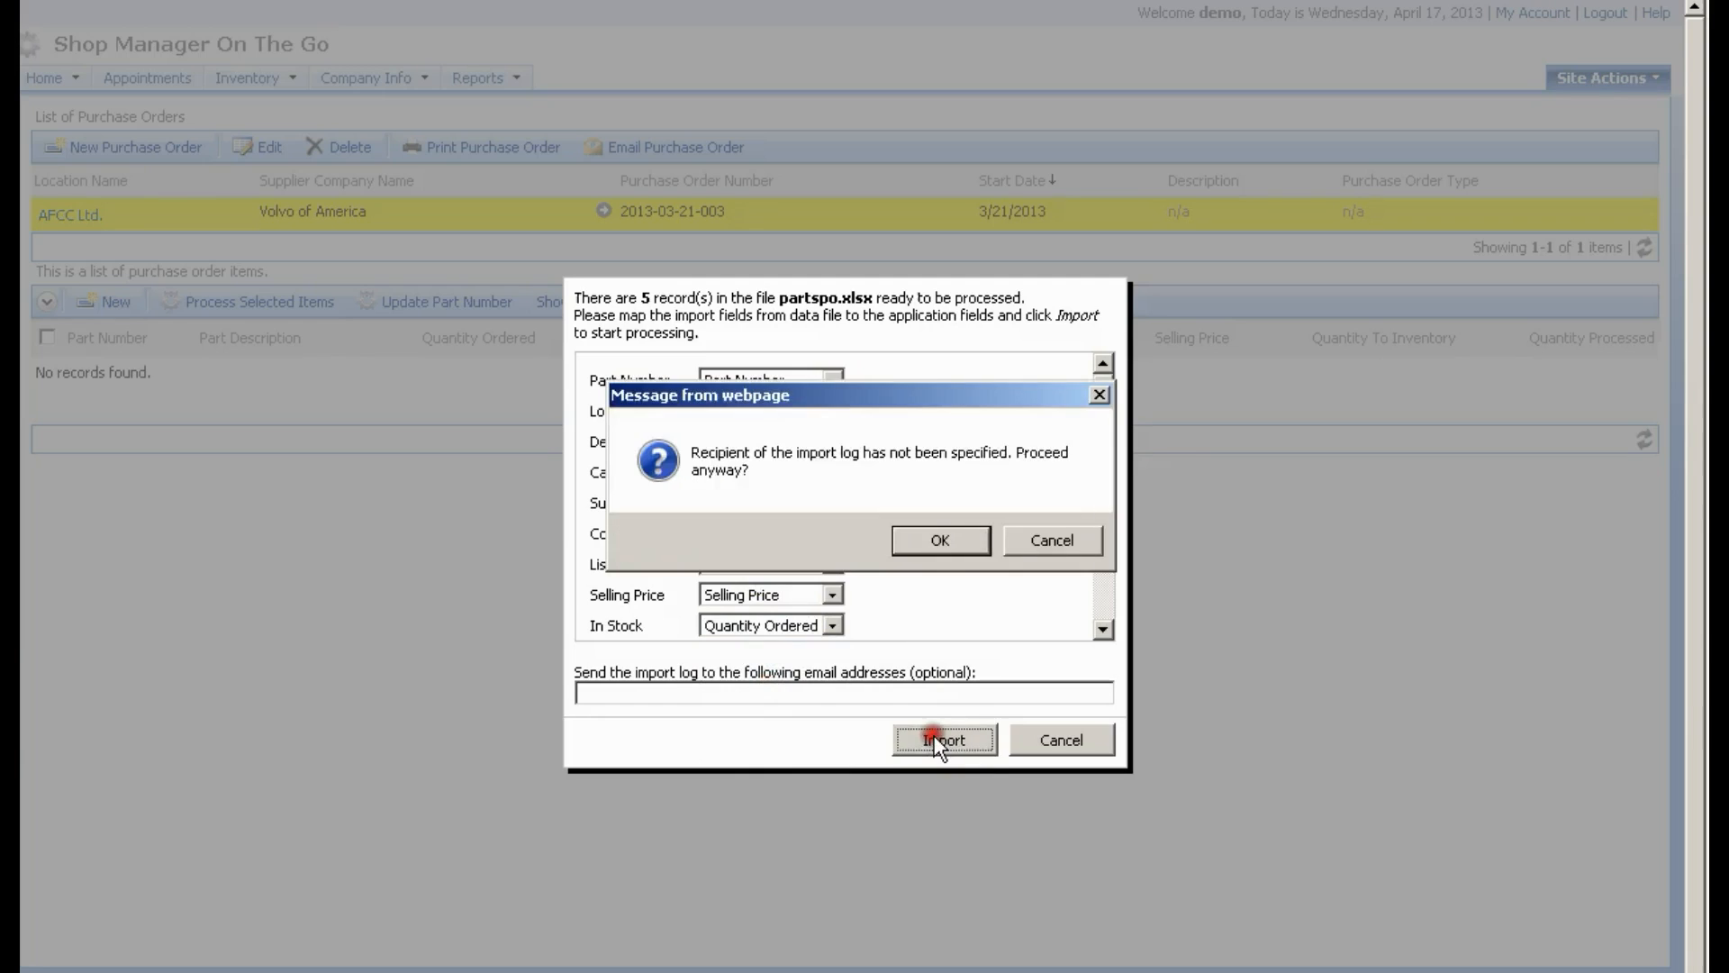
{"action": "left_click", "coordinate": [945, 539]}
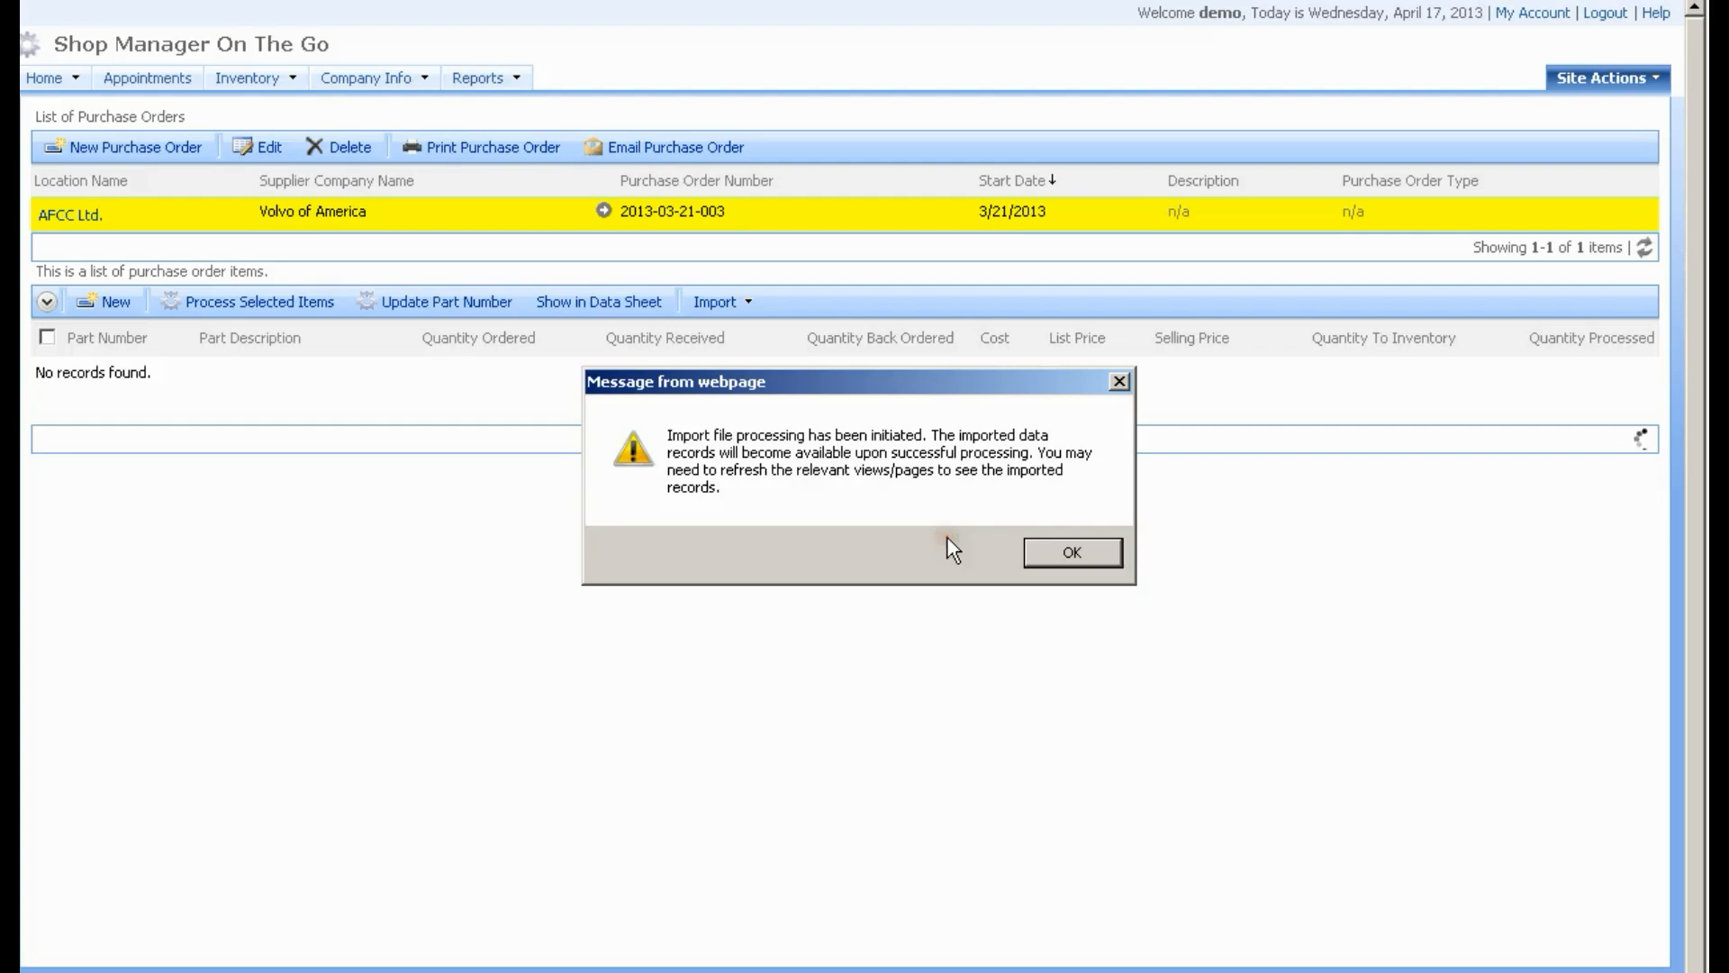
{"action": "left_click", "coordinate": [1071, 546]}
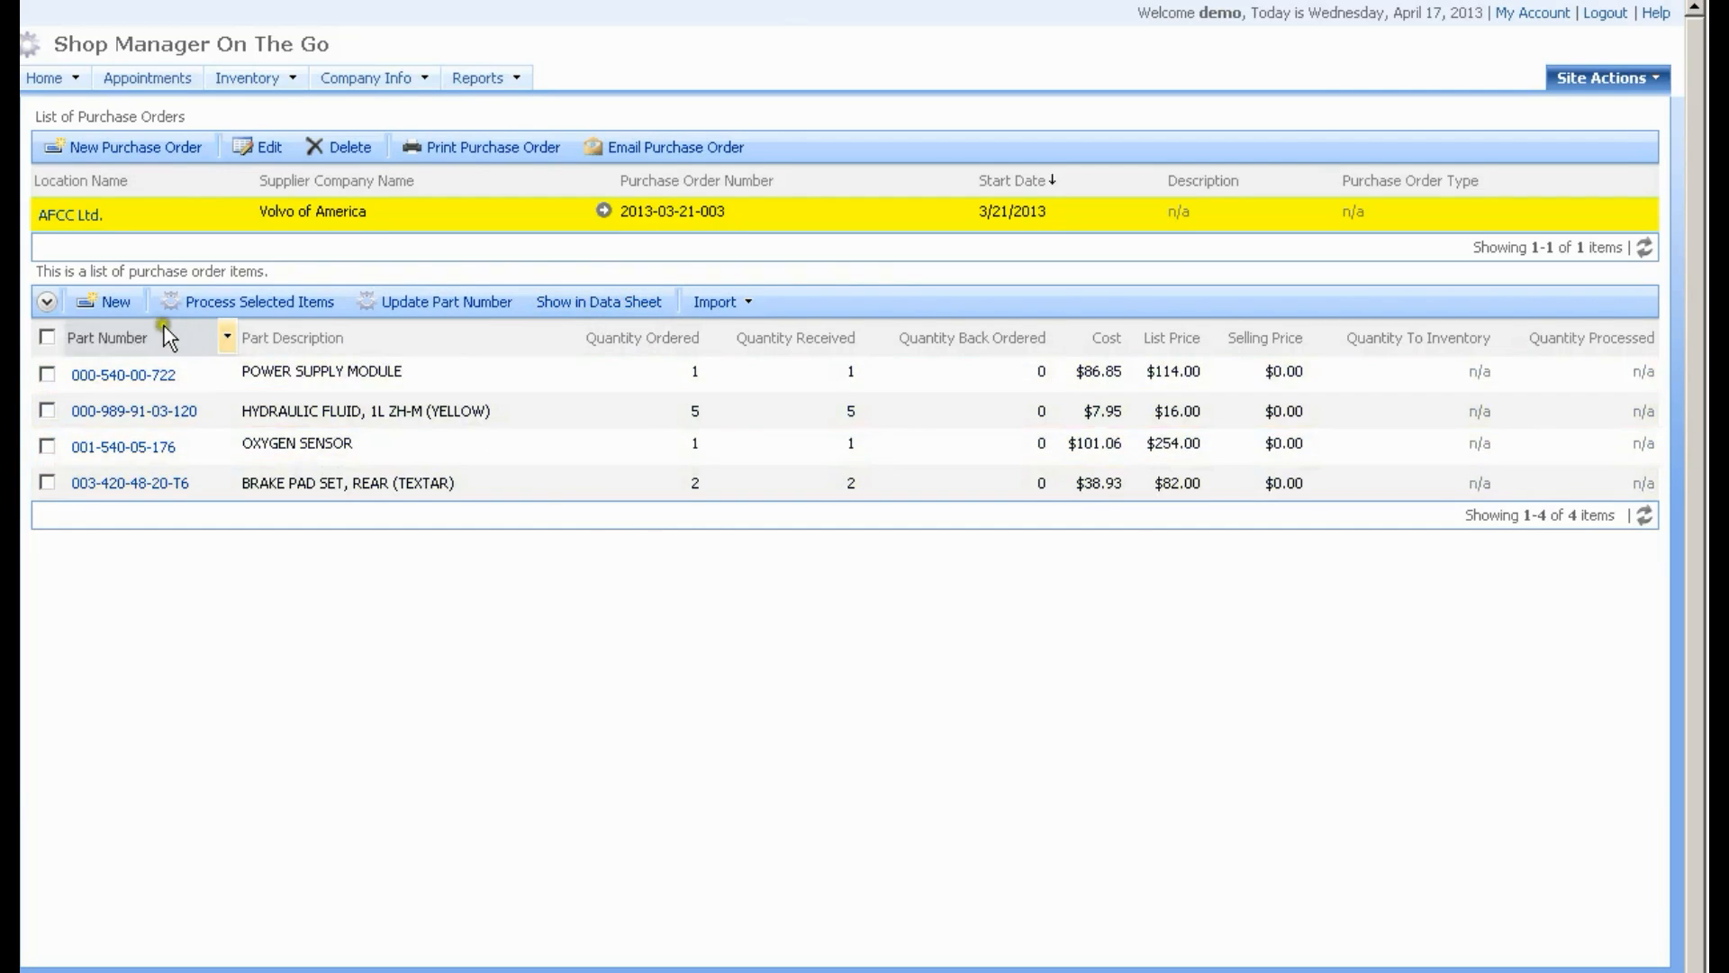
Open the power supply module item for review, then close it without making changes
{"action": "left_click", "coordinate": [472, 373]}
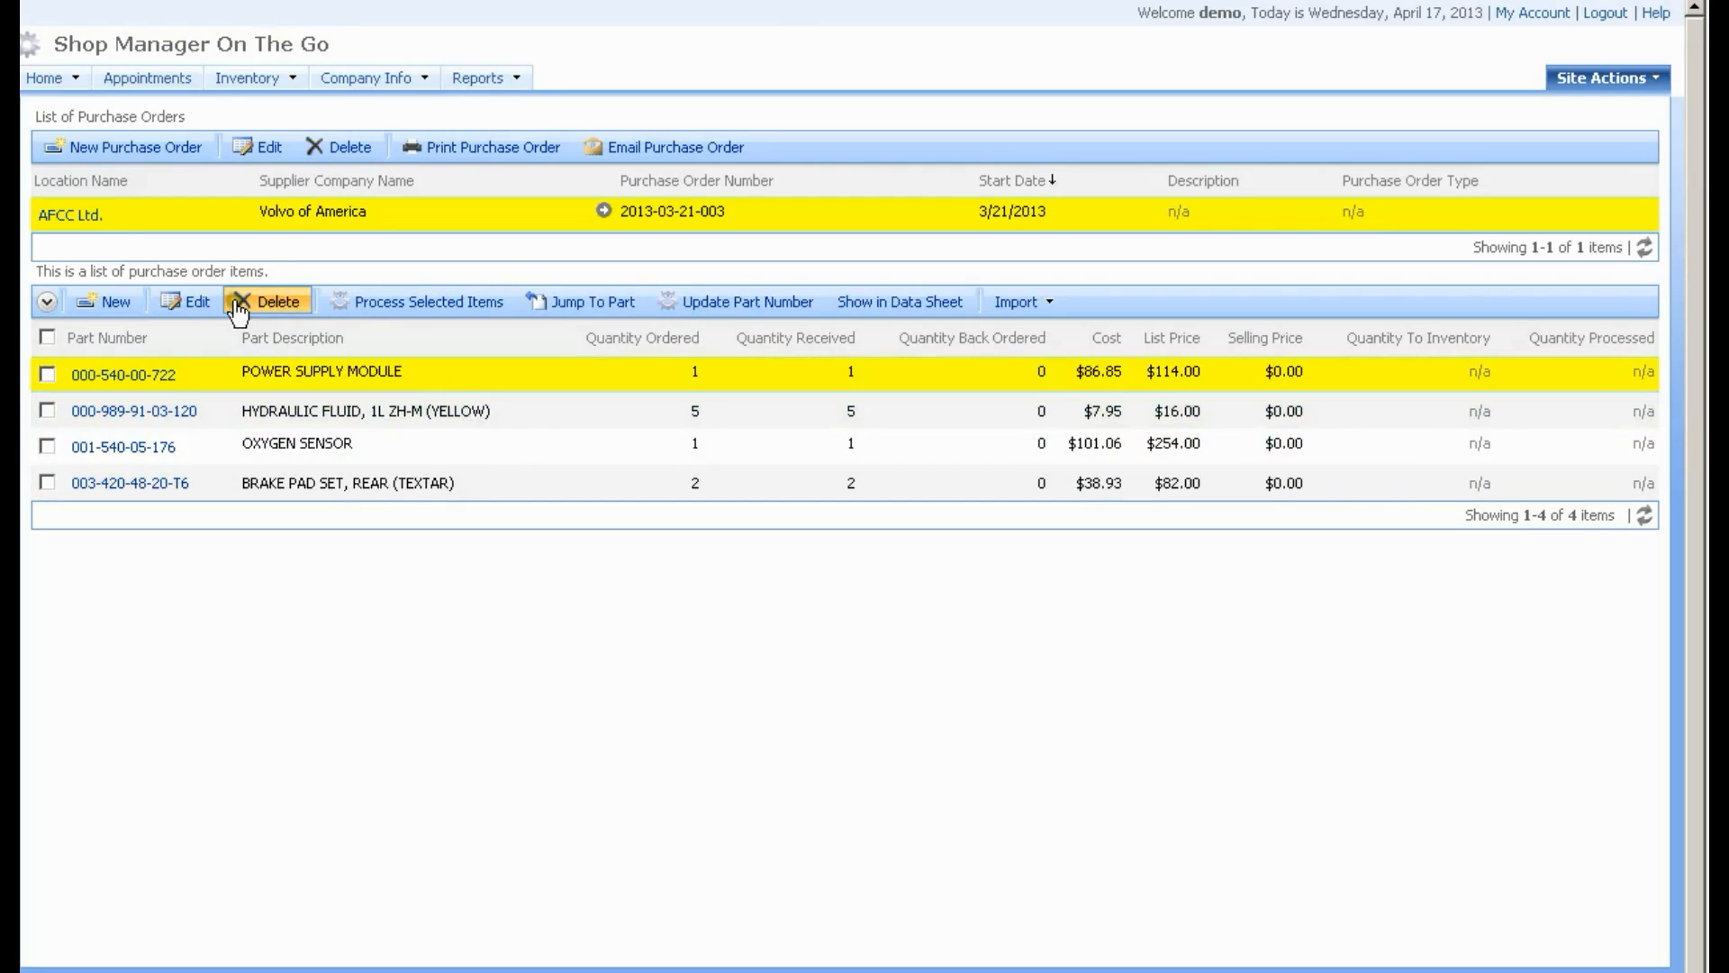
{"action": "left_click", "coordinate": [189, 302]}
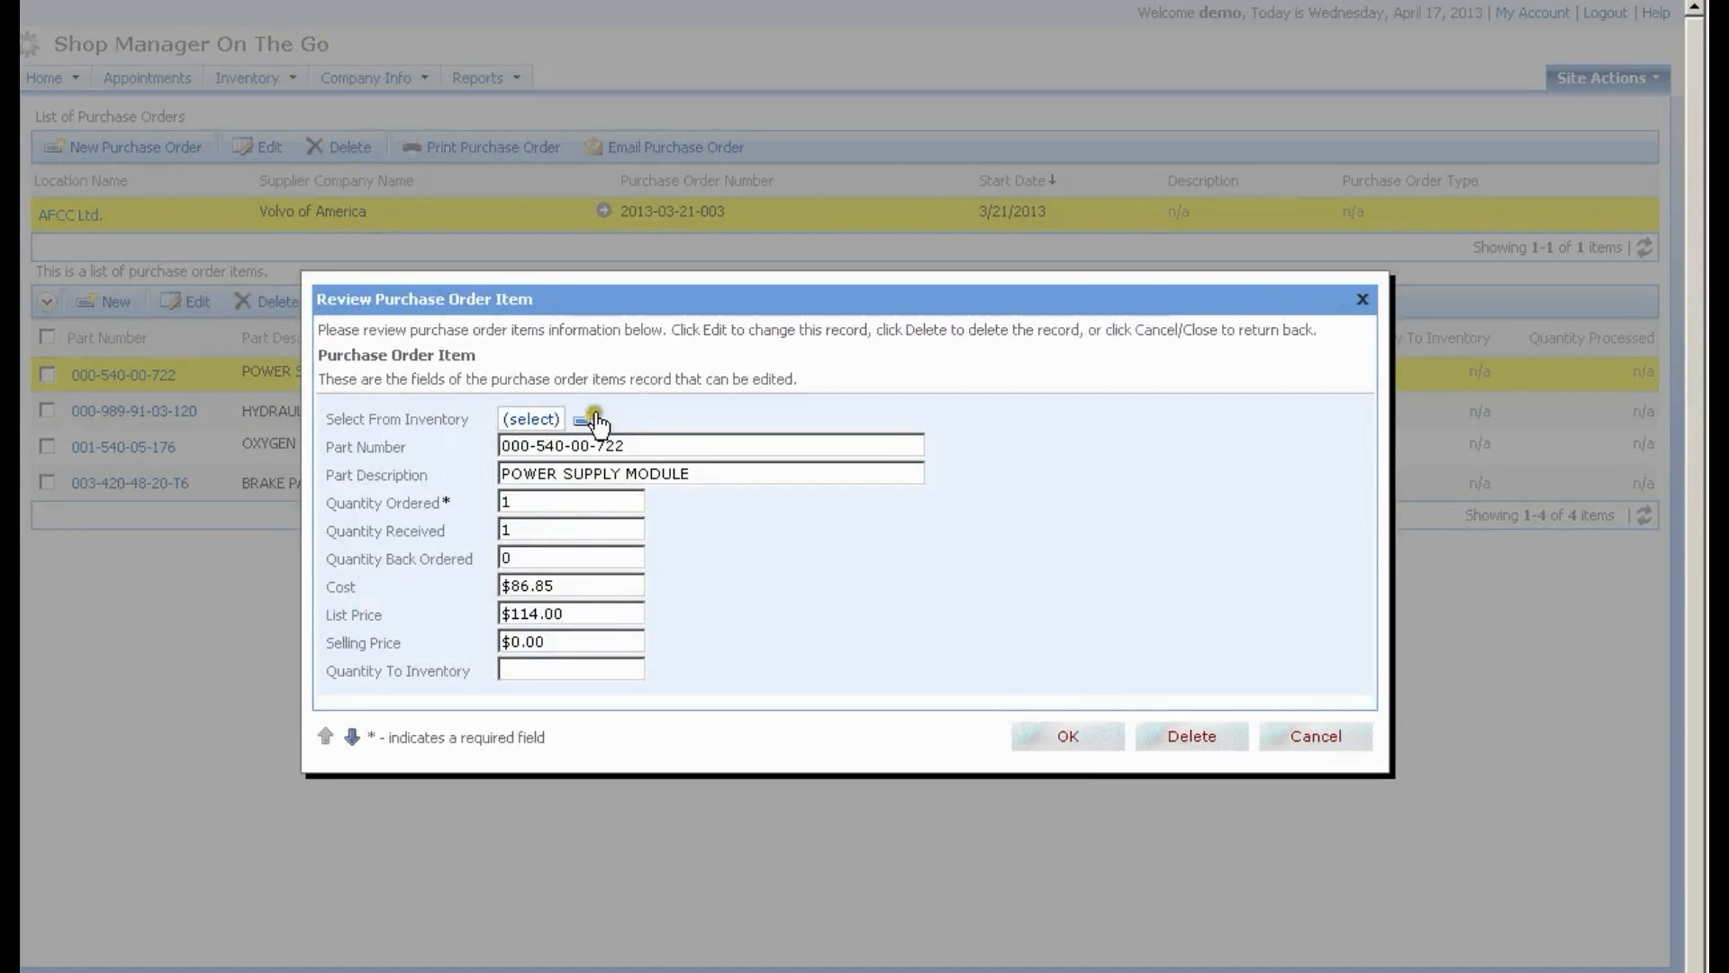
{"action": "left_click", "coordinate": [1305, 737]}
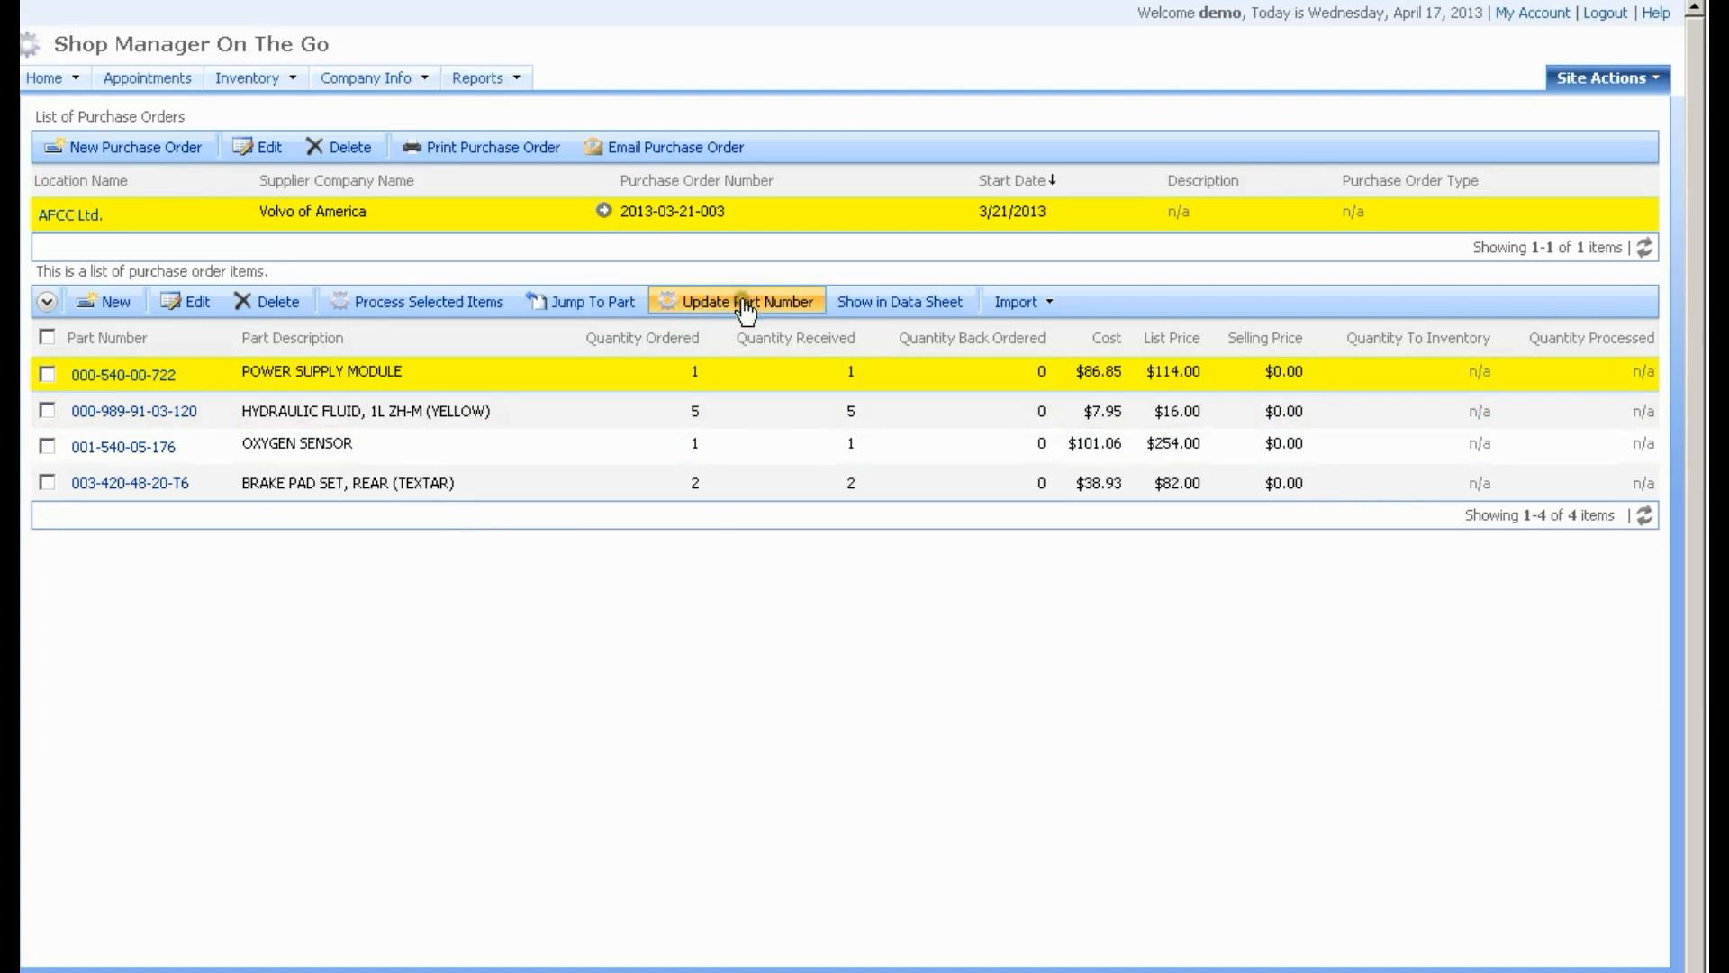
Show the purchase order items as a data sheet and go through the Quantity Back Ordered cells of all four parts
{"action": "left_click", "coordinate": [893, 305]}
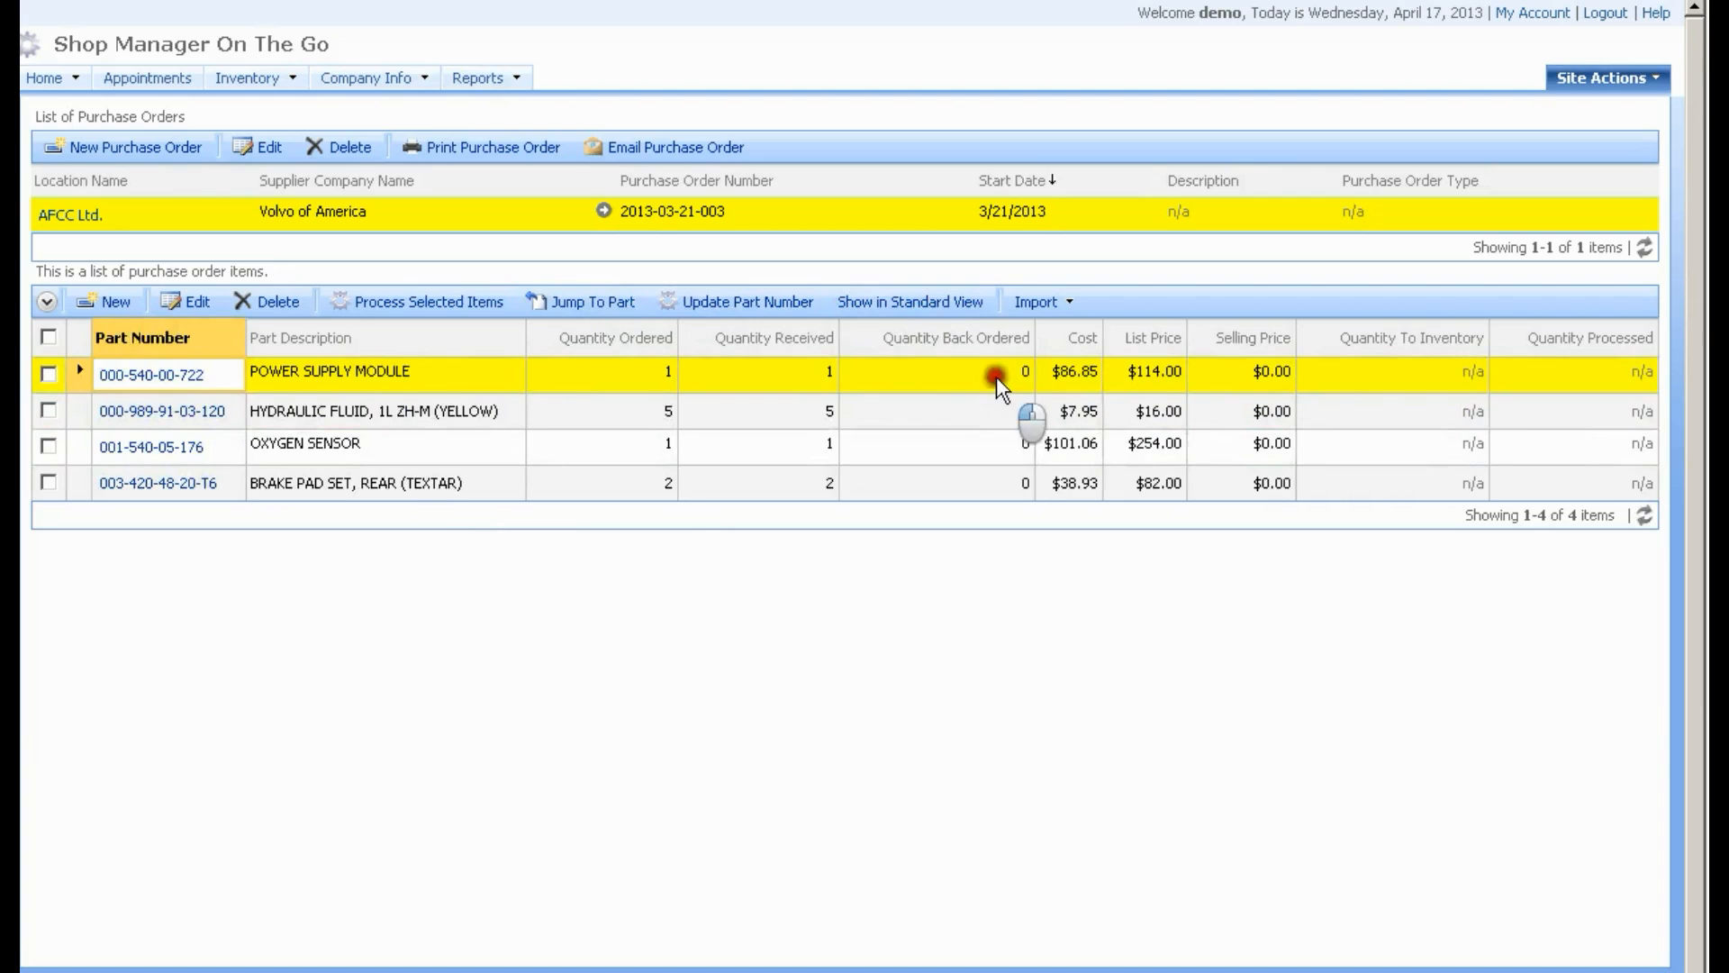
{"action": "left_click", "coordinate": [996, 376]}
{"action": "left_click", "coordinate": [1004, 420]}
{"action": "left_click", "coordinate": [1011, 448]}
{"action": "left_click", "coordinate": [1022, 481]}
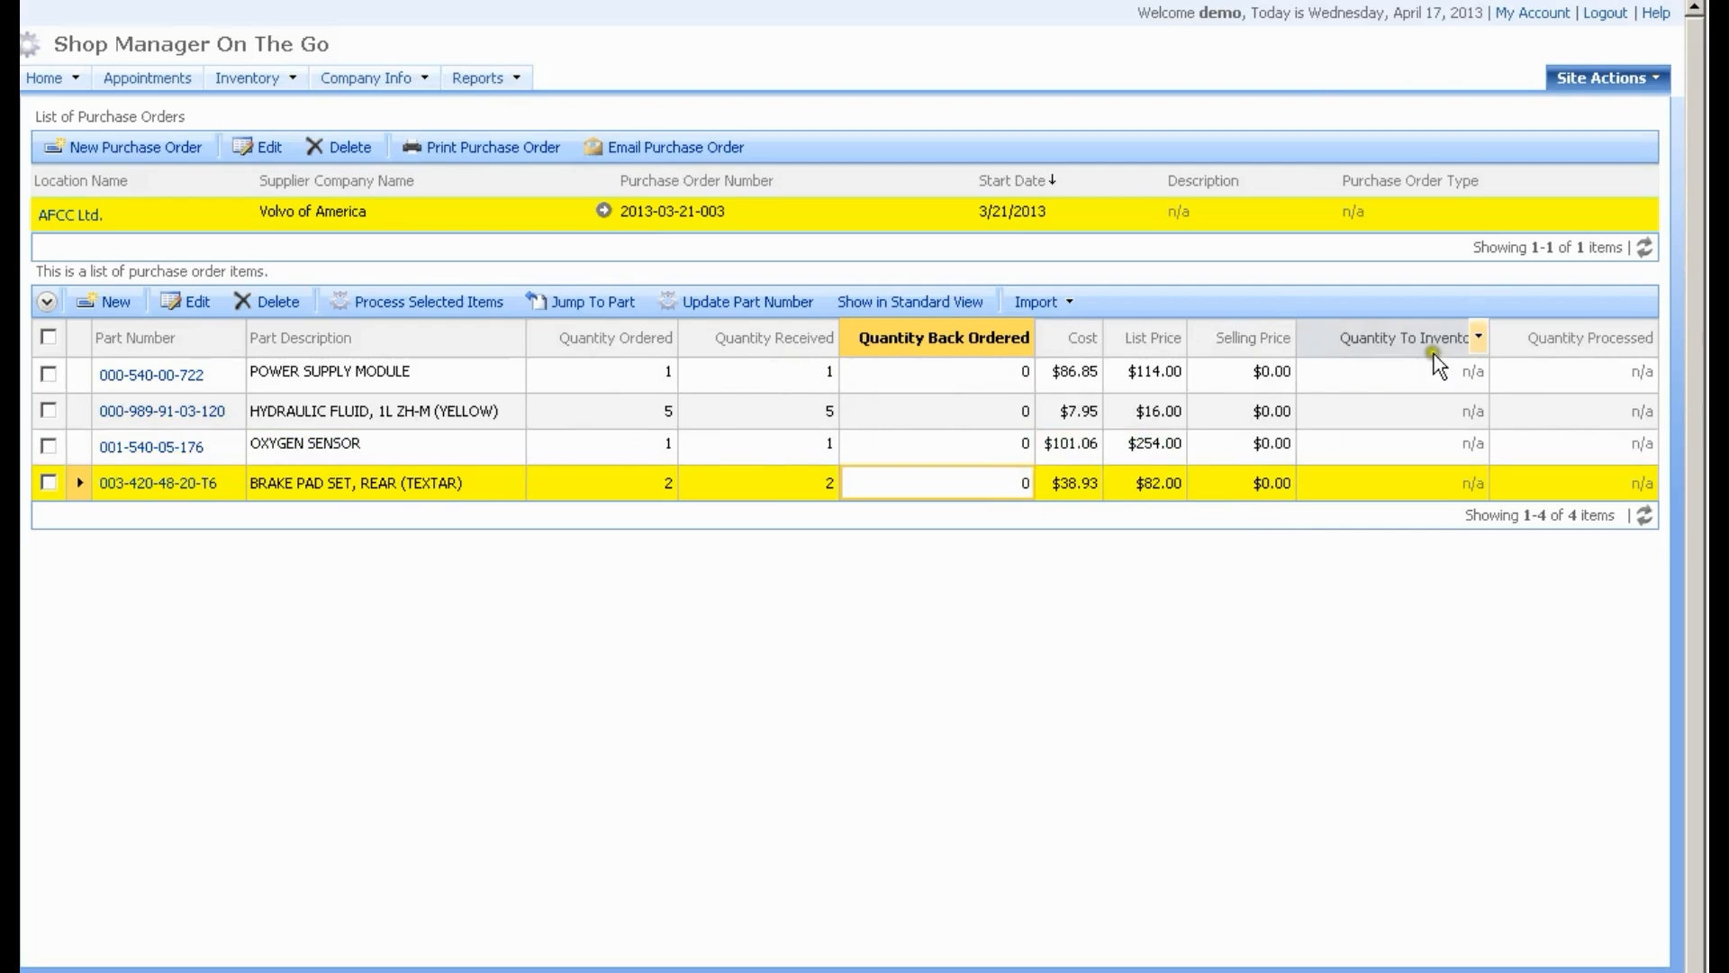
Set Quantity To Inventory to 1 for the power supply module and 5 for the hydraulic fluid
{"action": "left_click", "coordinate": [1413, 376]}
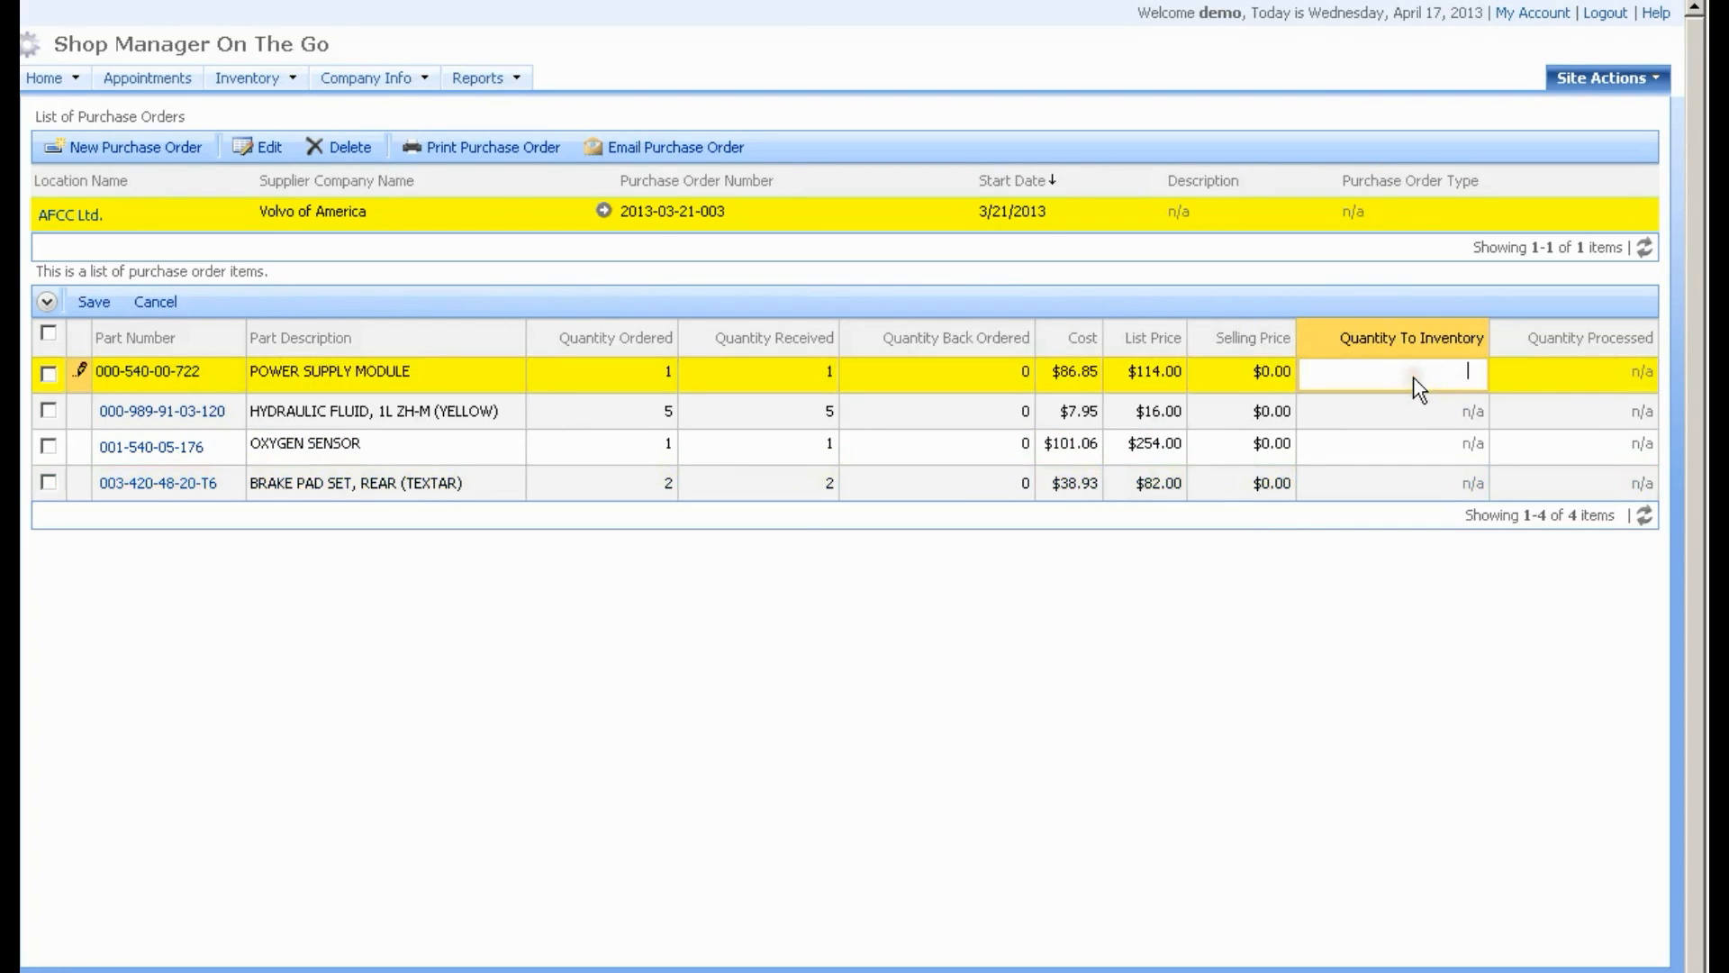
{"action": "type", "text": "1"}
{"action": "left_click", "coordinate": [1421, 413]}
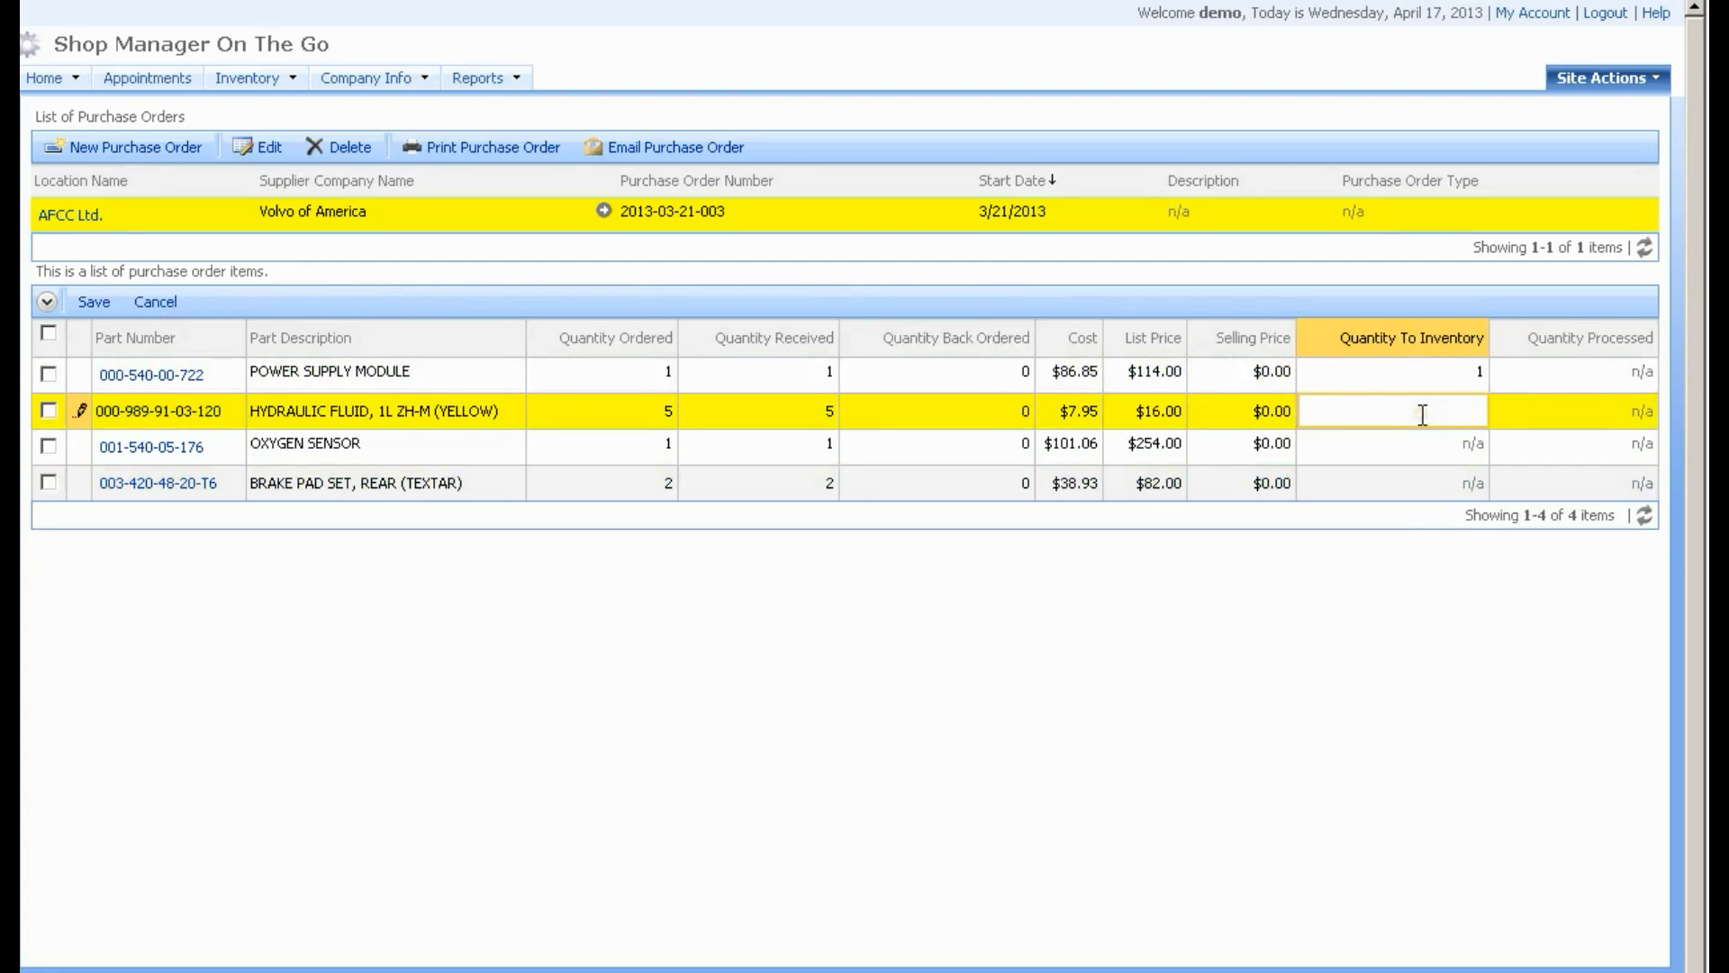
{"action": "left_click", "coordinate": [1403, 448]}
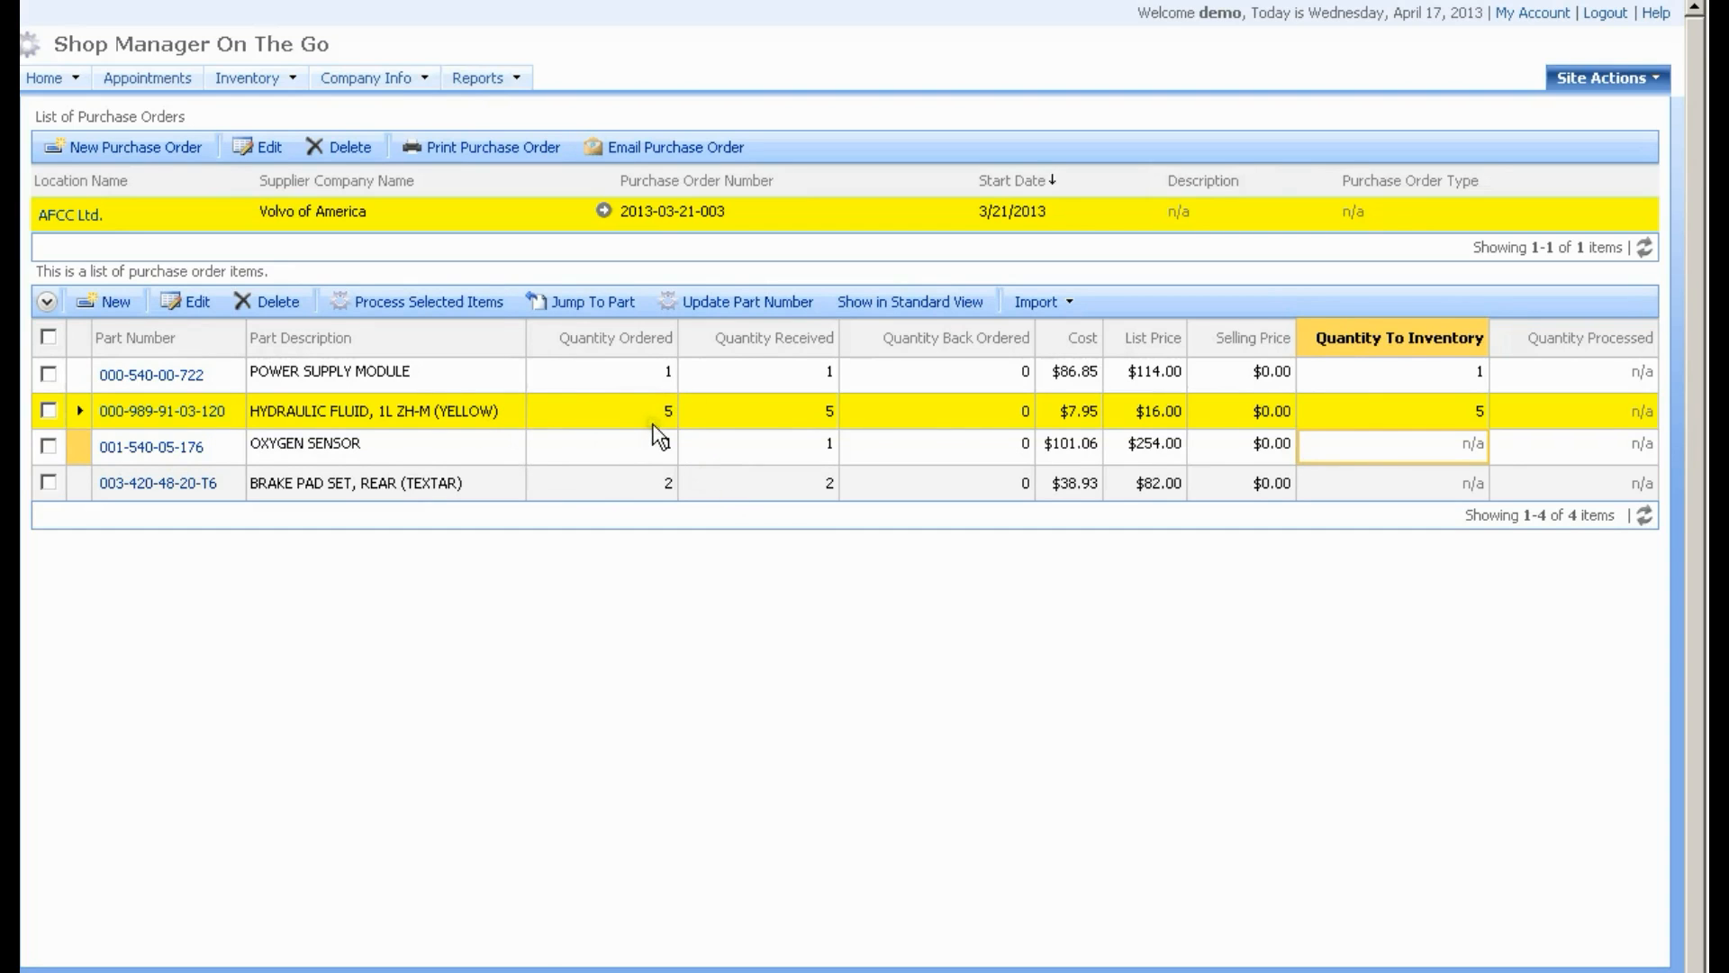
Set the hydraulic fluid's Quantity To Inventory to 3 and save the row
{"action": "left_click", "coordinate": [1406, 416]}
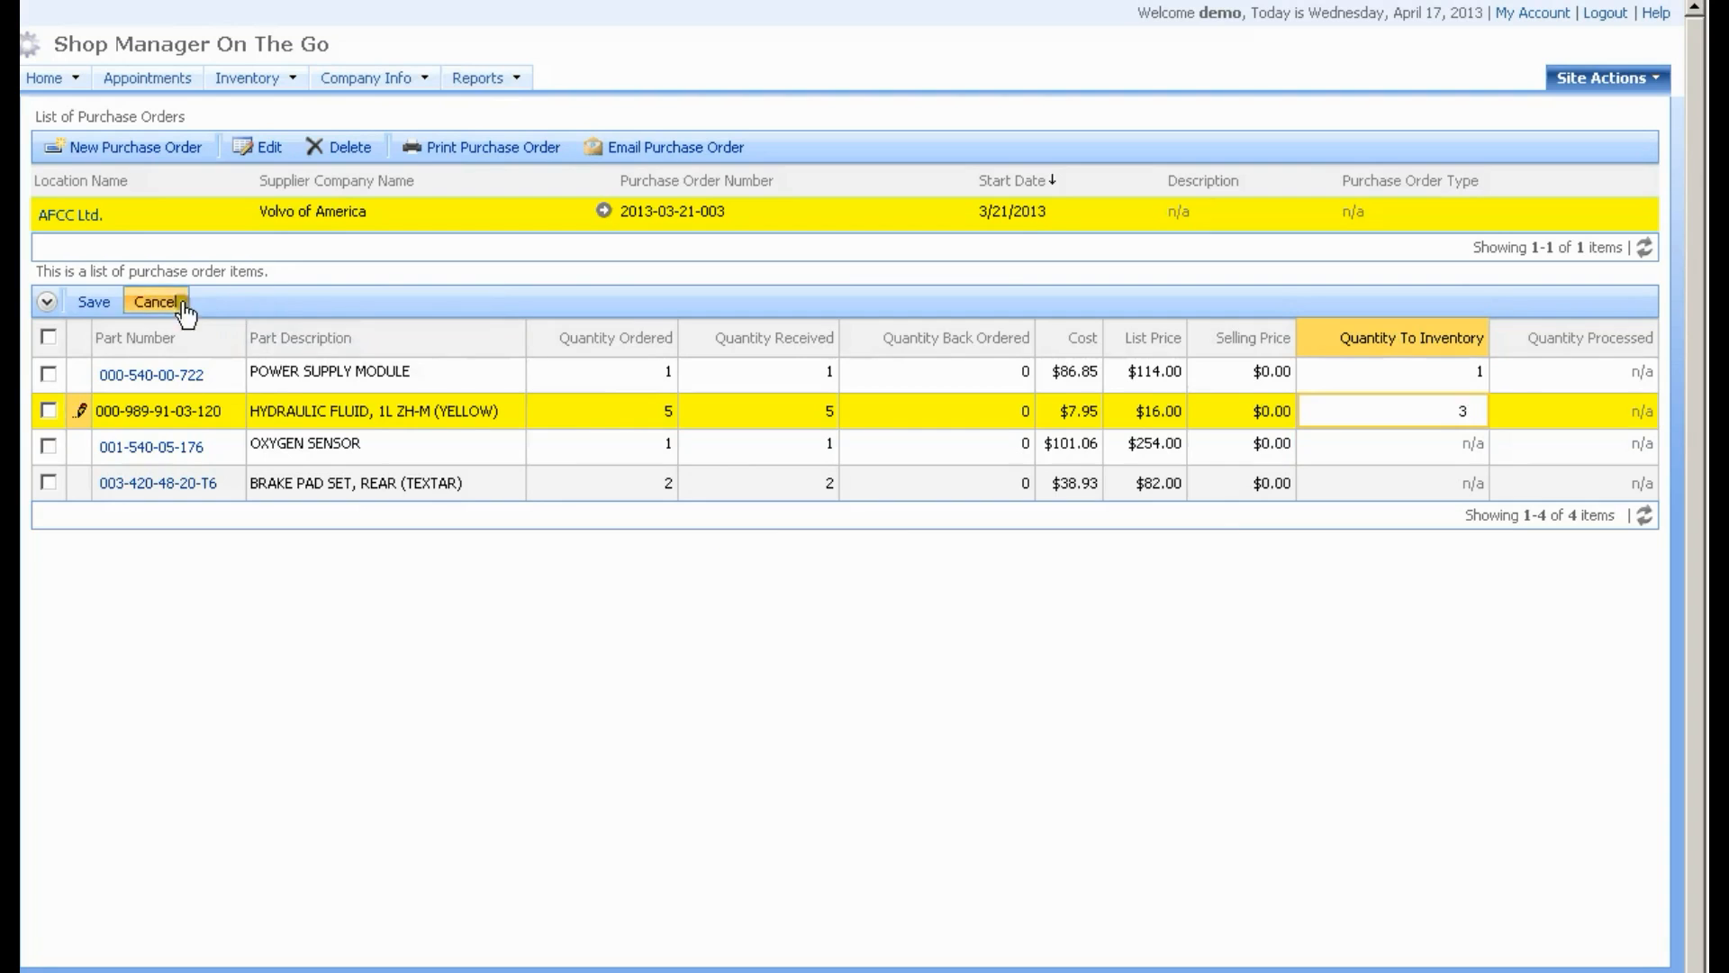
{"action": "left_click", "coordinate": [93, 301]}
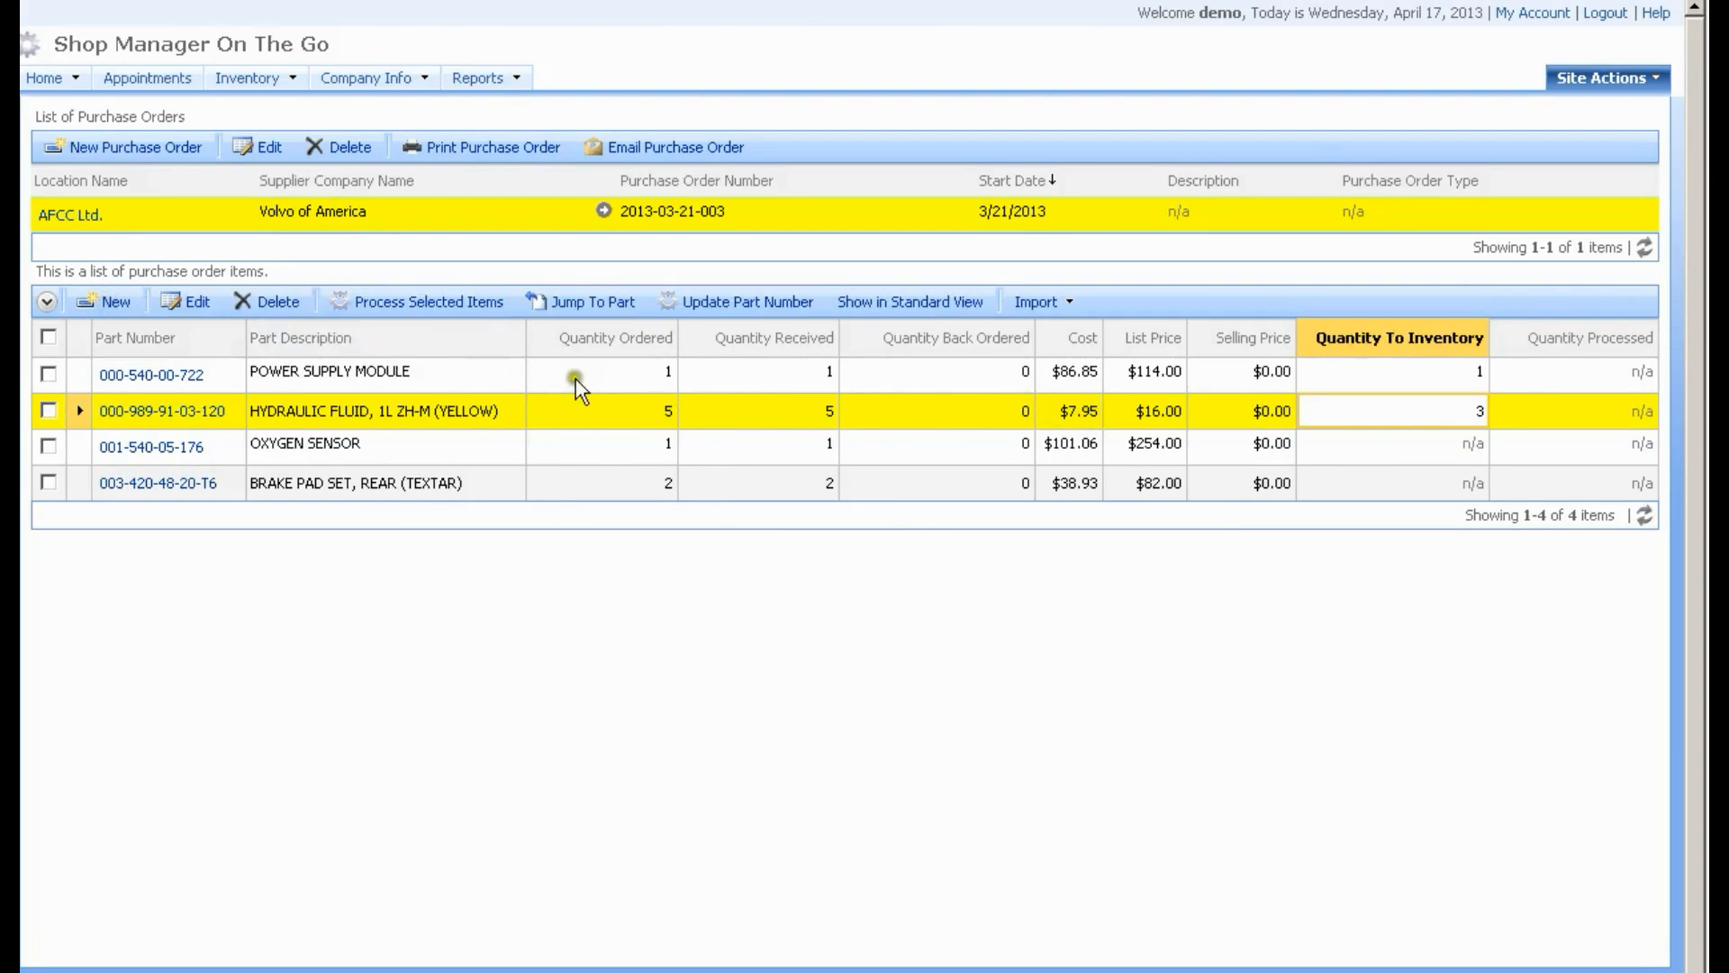
{"action": "left_click", "coordinate": [1417, 413]}
{"action": "left_click", "coordinate": [1418, 456]}
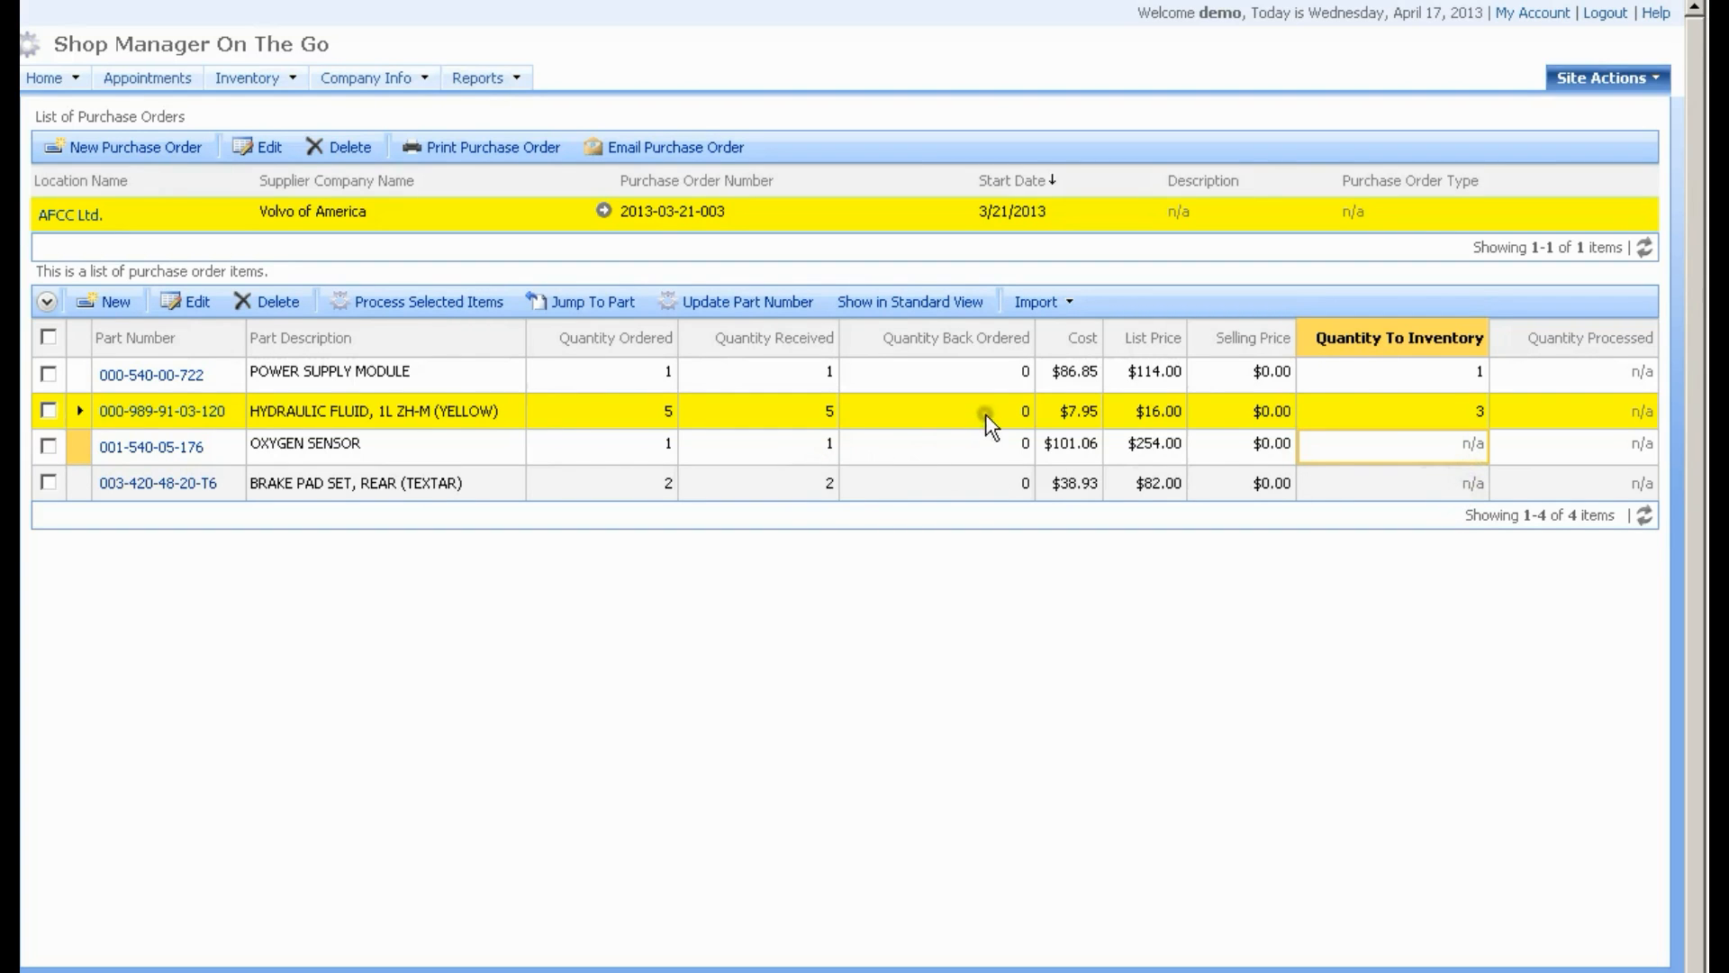
Copy the power supply module's list price into its Selling Price so that it is $114.00
{"action": "left_click", "coordinate": [1245, 375]}
{"action": "left_click", "coordinate": [1245, 375]}
{"action": "left_click", "coordinate": [1146, 371]}
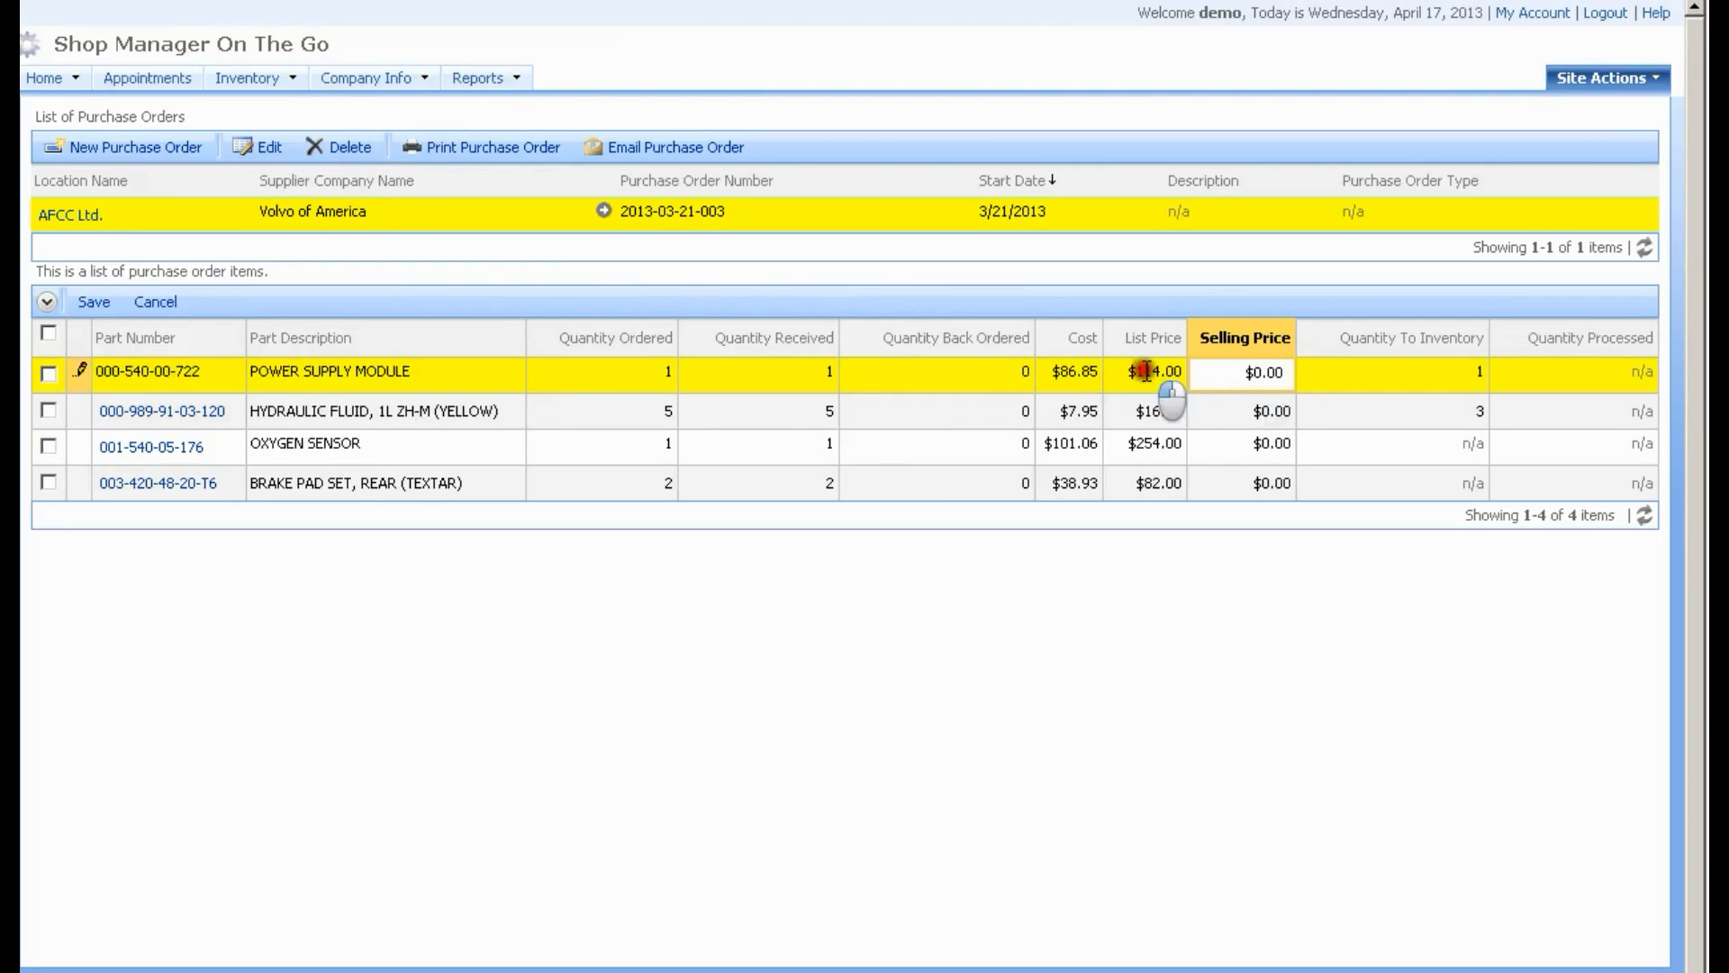
{"action": "right_click", "coordinate": [1153, 369]}
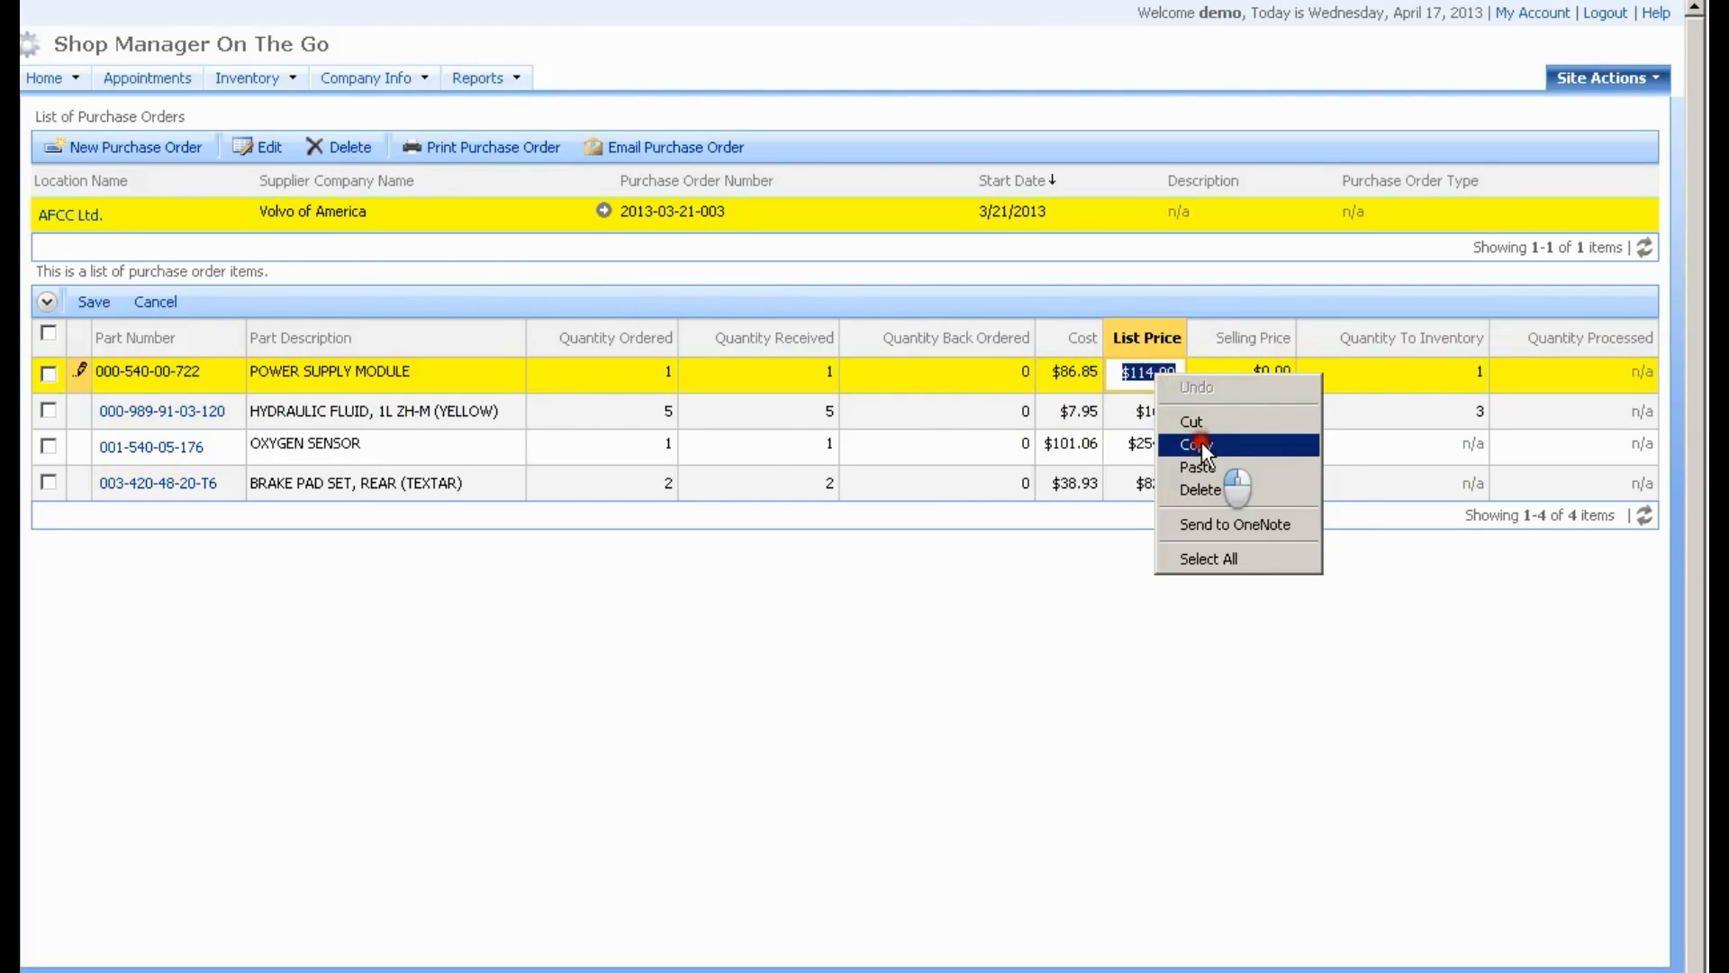
{"action": "left_click", "coordinate": [1202, 442]}
{"action": "left_click", "coordinate": [1224, 380]}
{"action": "right_click", "coordinate": [1226, 382]}
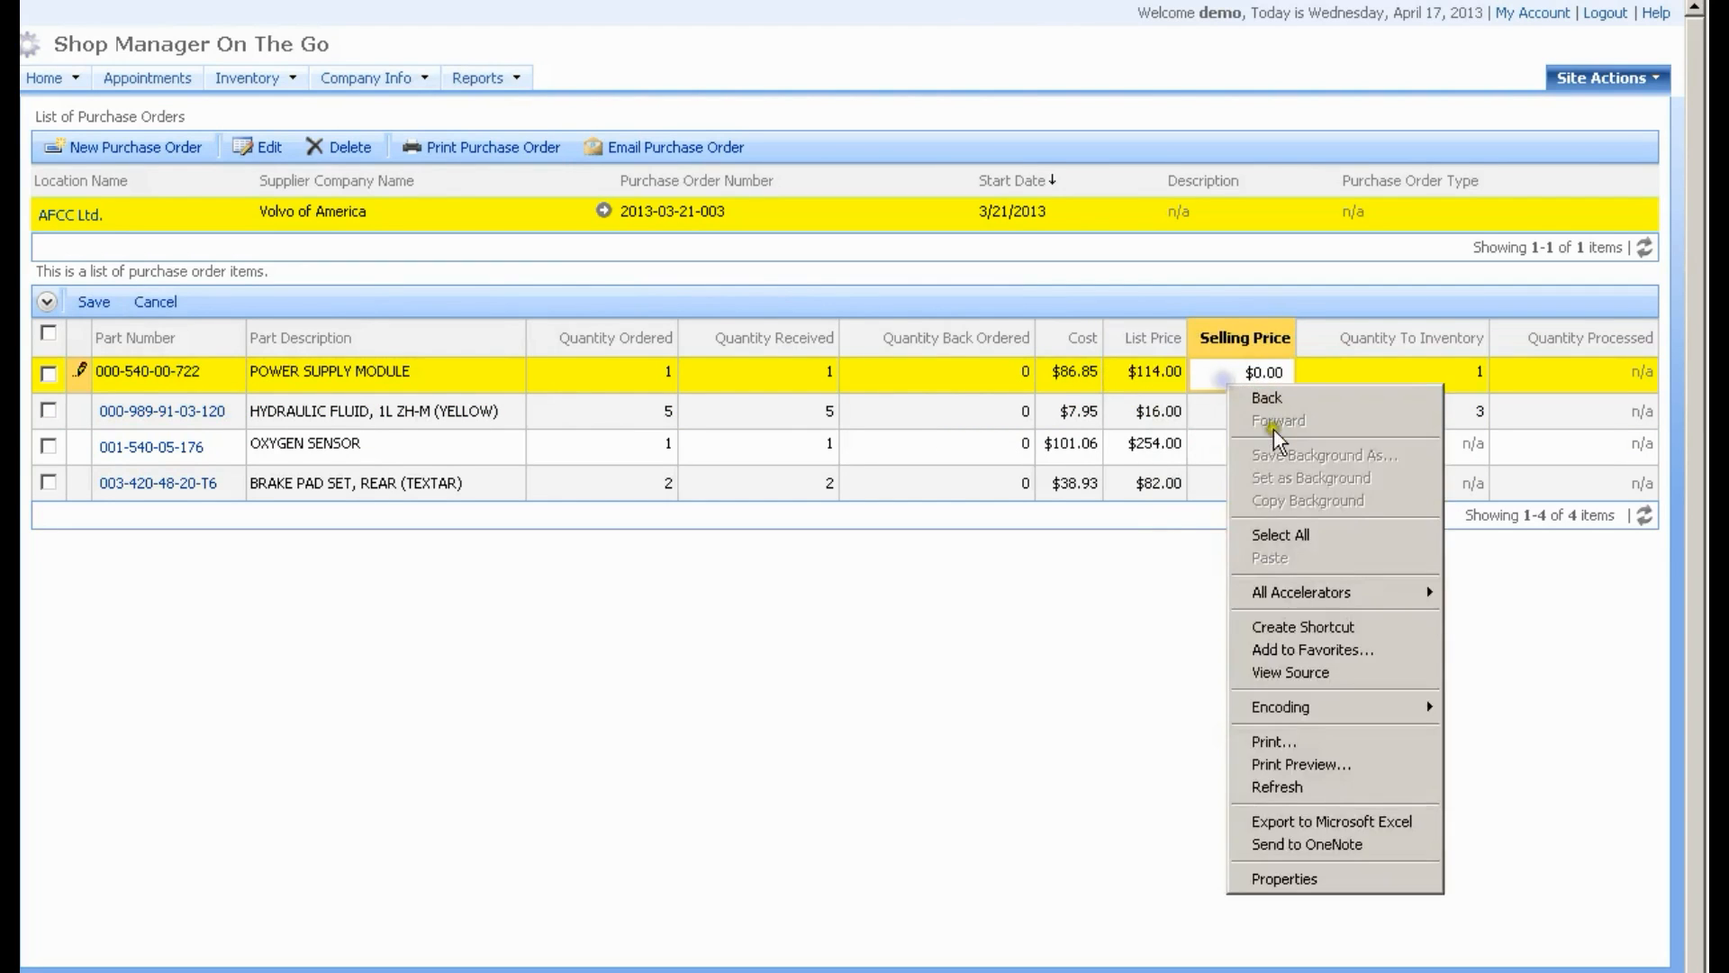
{"action": "left_click", "coordinate": [1150, 369]}
{"action": "right_click", "coordinate": [1147, 366]}
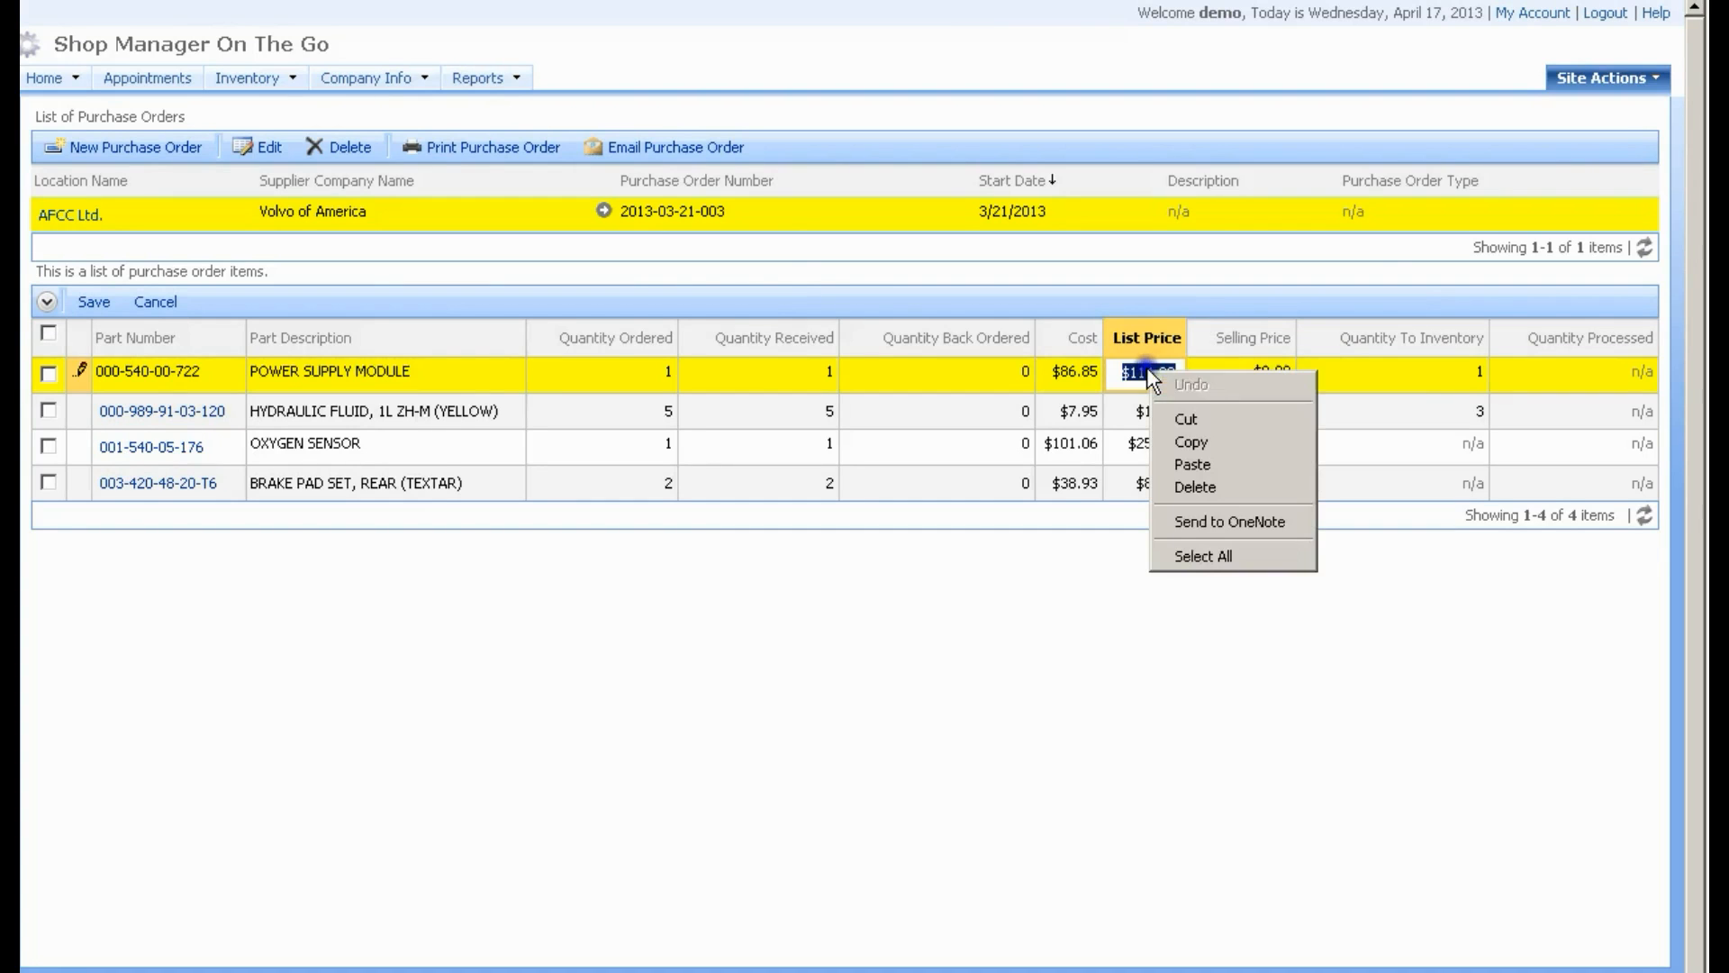
{"action": "left_click", "coordinate": [1191, 441]}
{"action": "left_click", "coordinate": [1270, 370]}
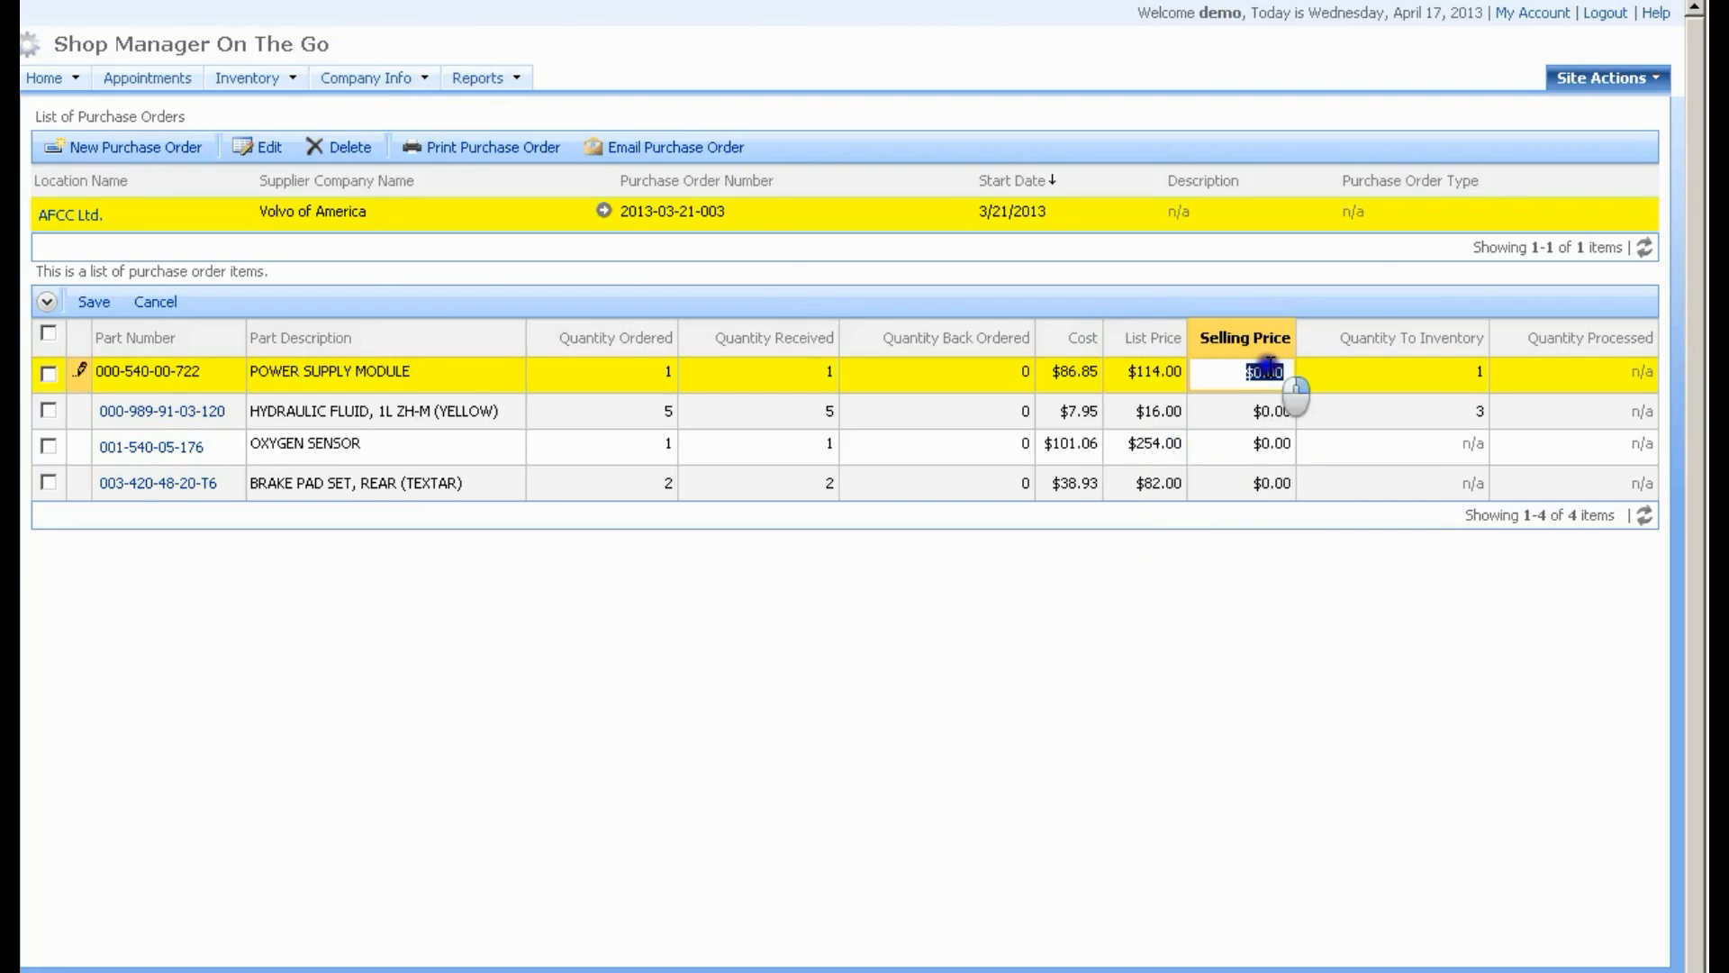
{"action": "right_click", "coordinate": [1270, 370]}
{"action": "left_click", "coordinate": [1313, 463]}
Copy the hydraulic fluid's list price of $16.00 into its Selling Price and save the row
{"action": "left_click", "coordinate": [1149, 410]}
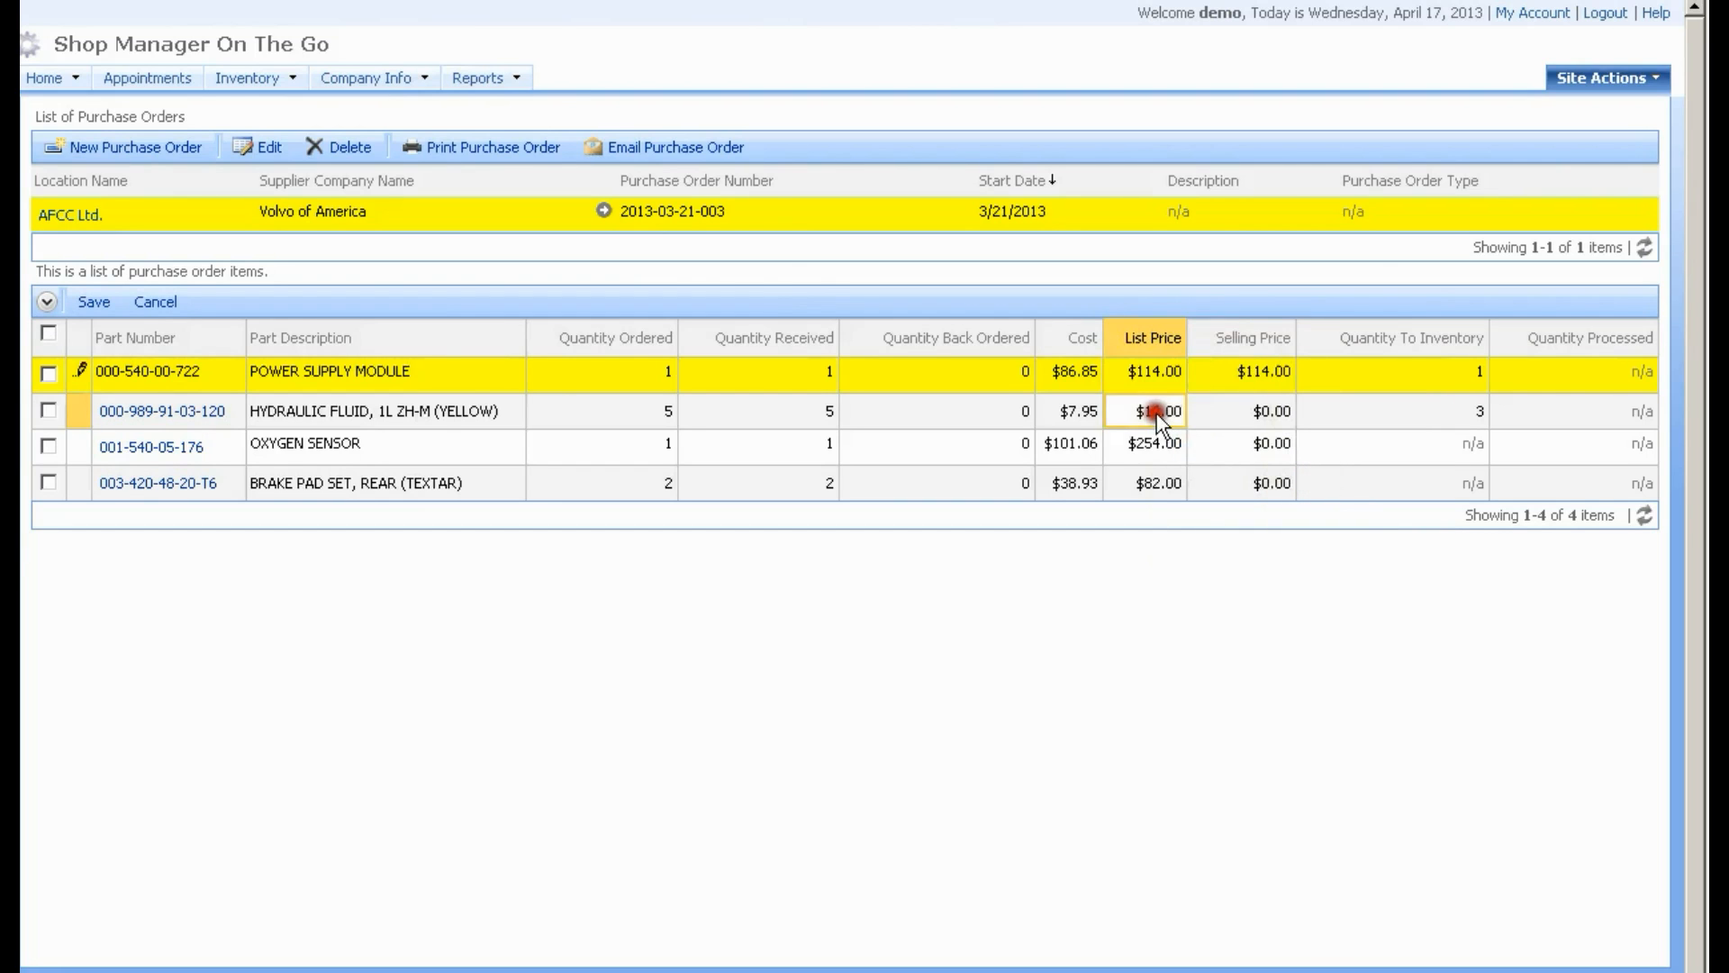
{"action": "left_click", "coordinate": [1147, 409]}
{"action": "double_click", "coordinate": [1147, 410]}
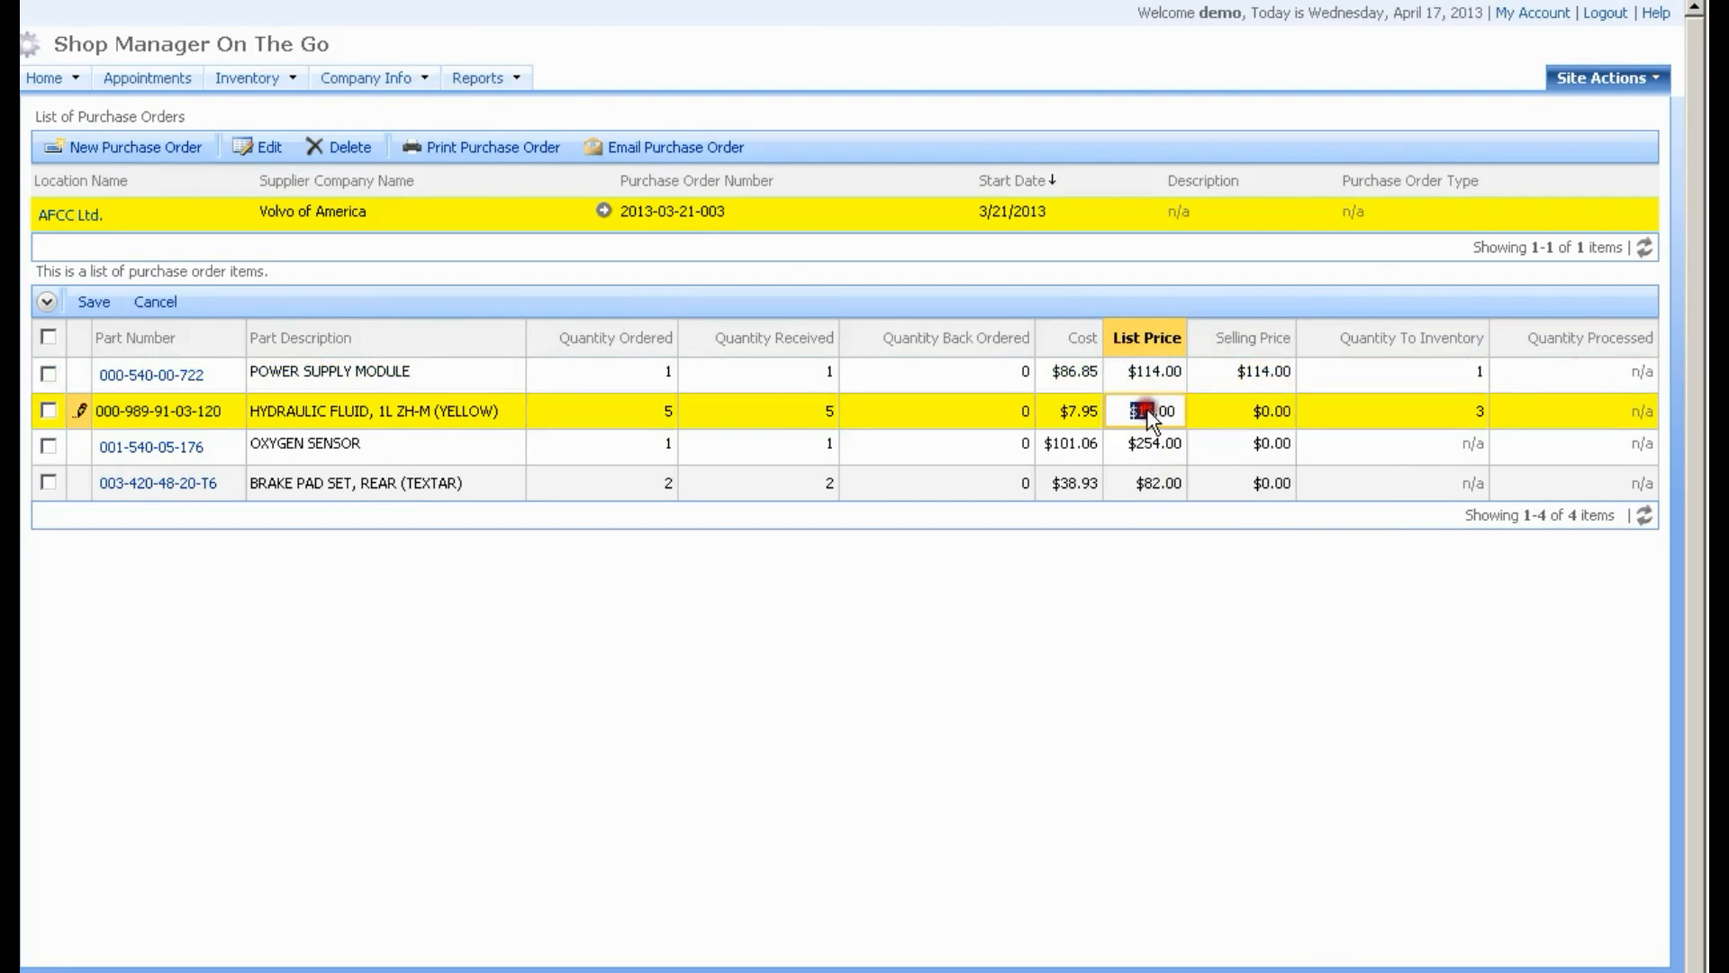
{"action": "right_click", "coordinate": [1144, 411]}
{"action": "left_click", "coordinate": [1177, 474]}
{"action": "left_click", "coordinate": [1237, 410]}
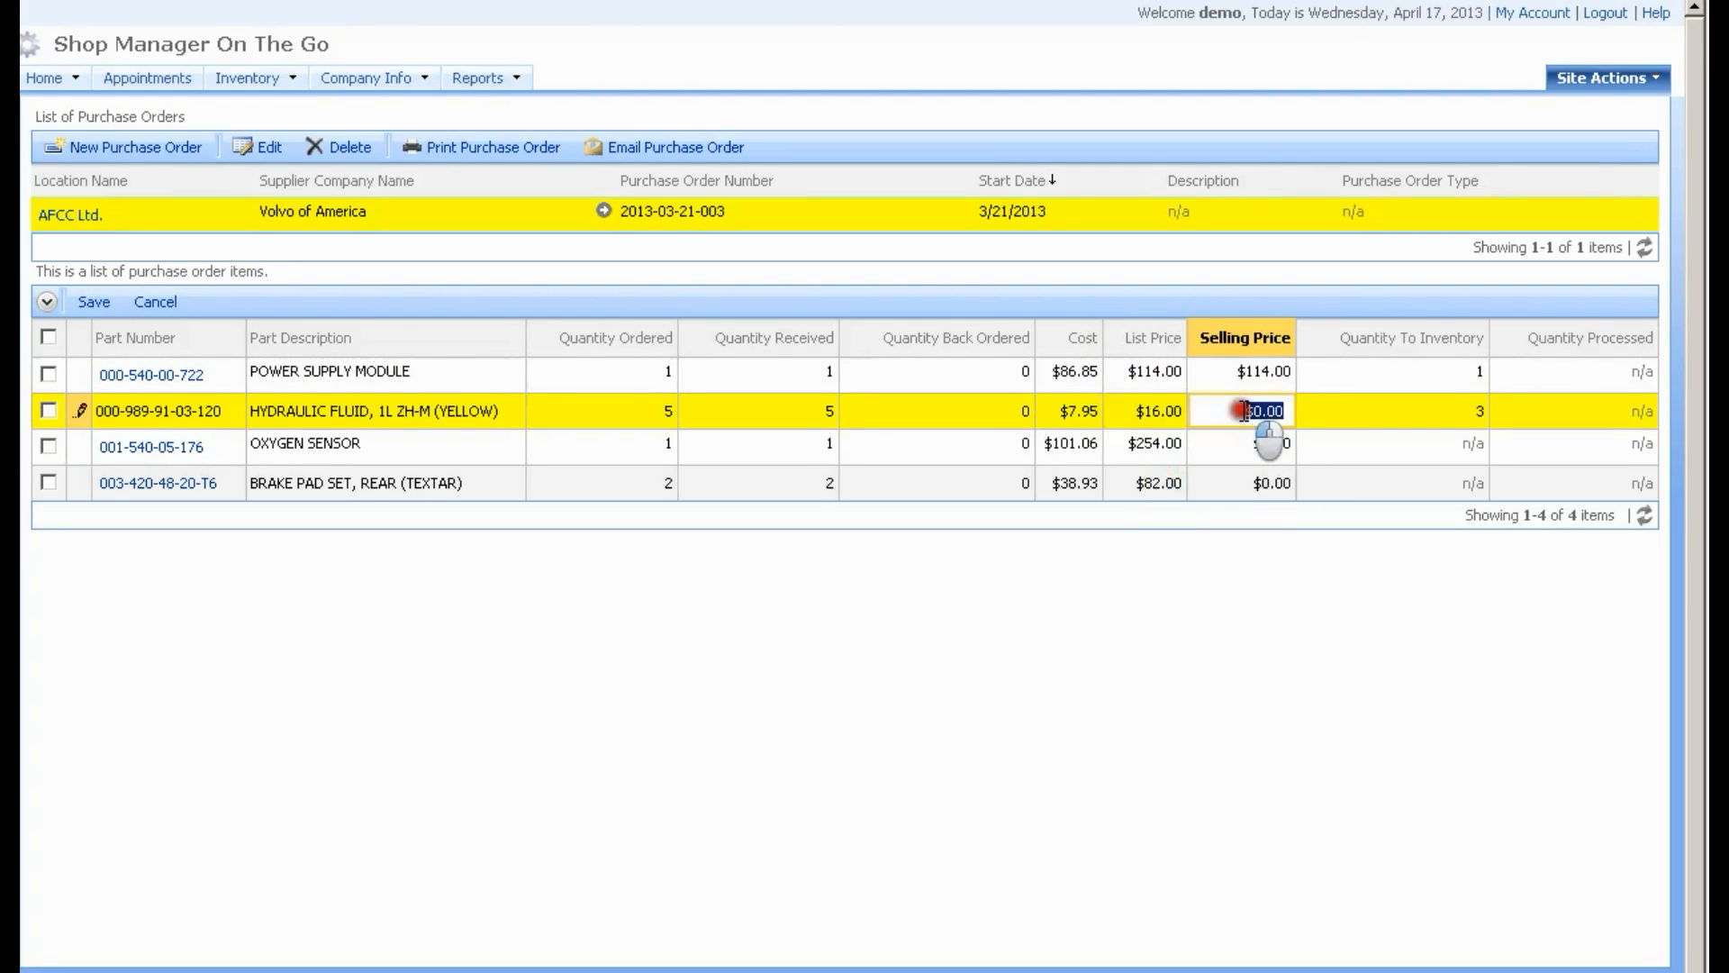
{"action": "right_click", "coordinate": [1244, 413]}
{"action": "left_click", "coordinate": [1239, 409]}
{"action": "double_click", "coordinate": [1265, 410]}
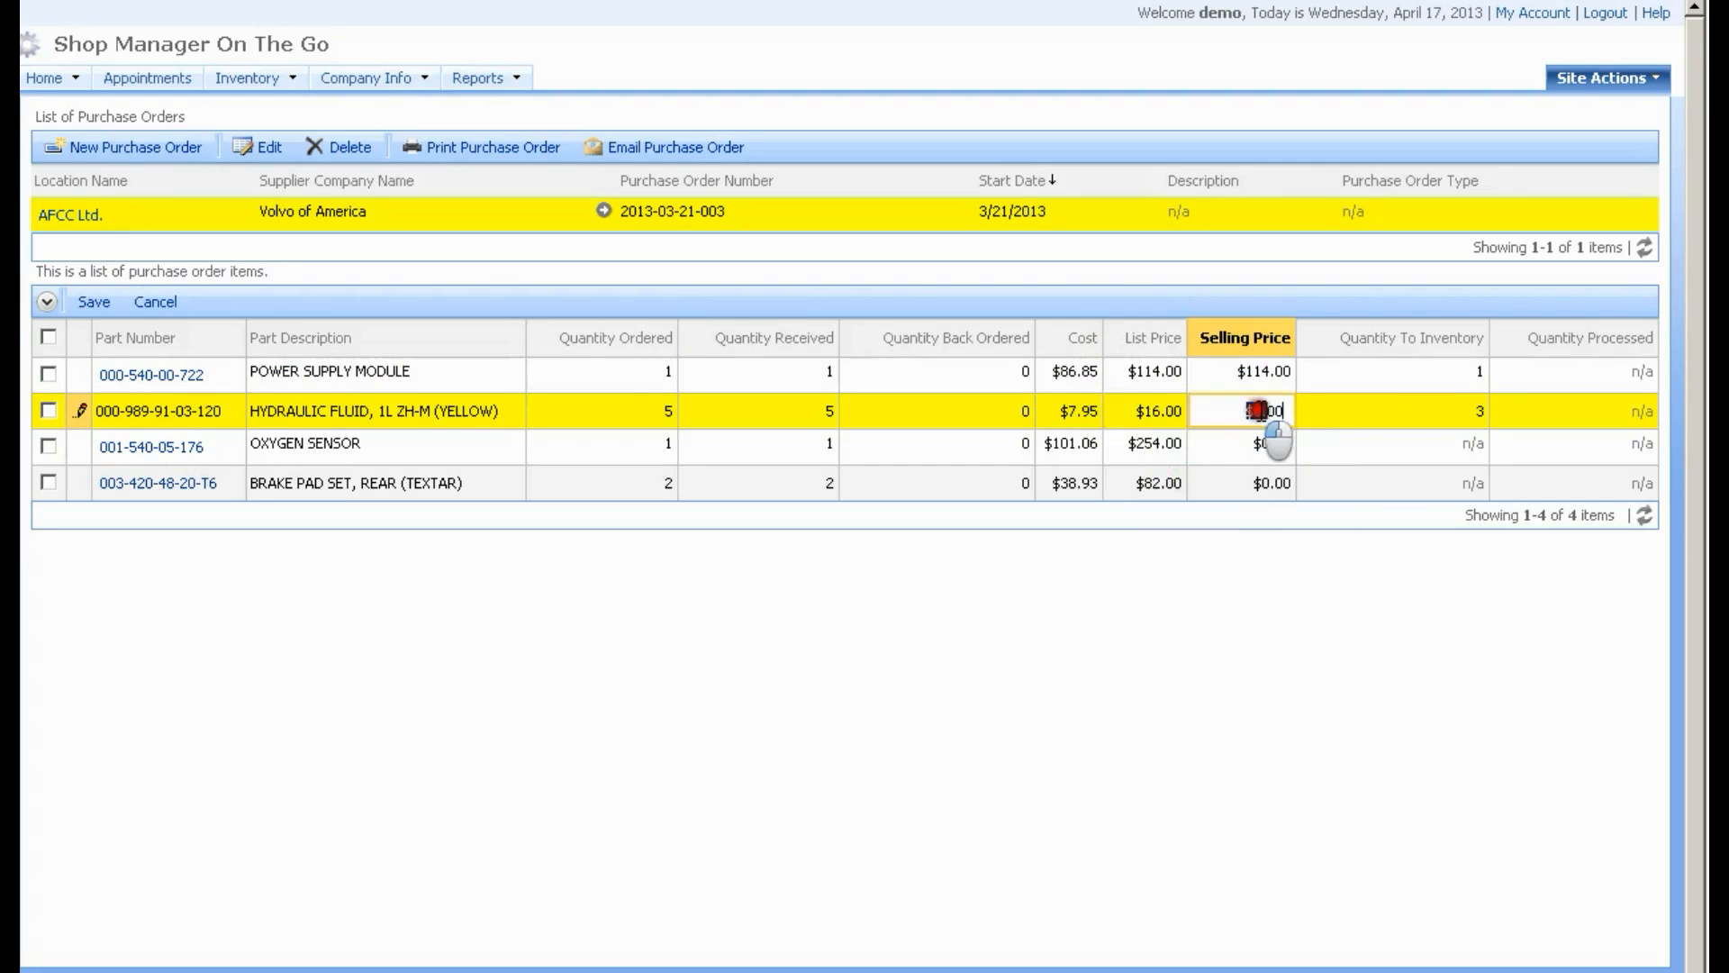
{"action": "right_click", "coordinate": [1263, 409]}
{"action": "left_click", "coordinate": [1304, 504]}
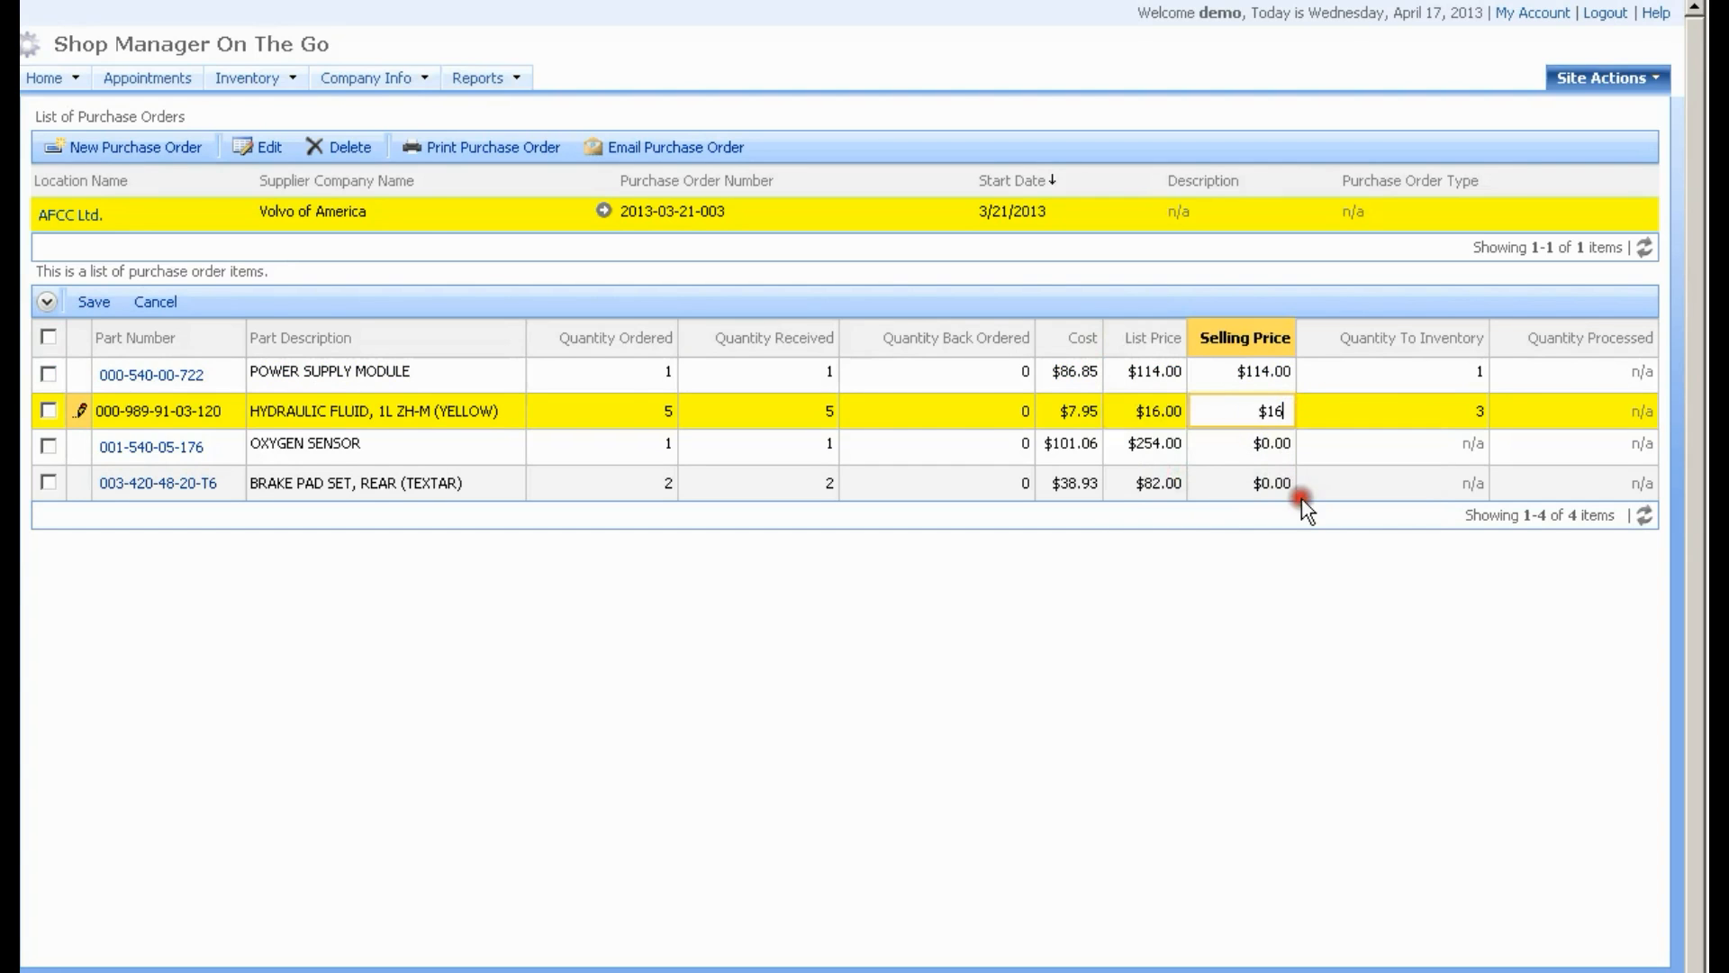
{"action": "left_click", "coordinate": [92, 302]}
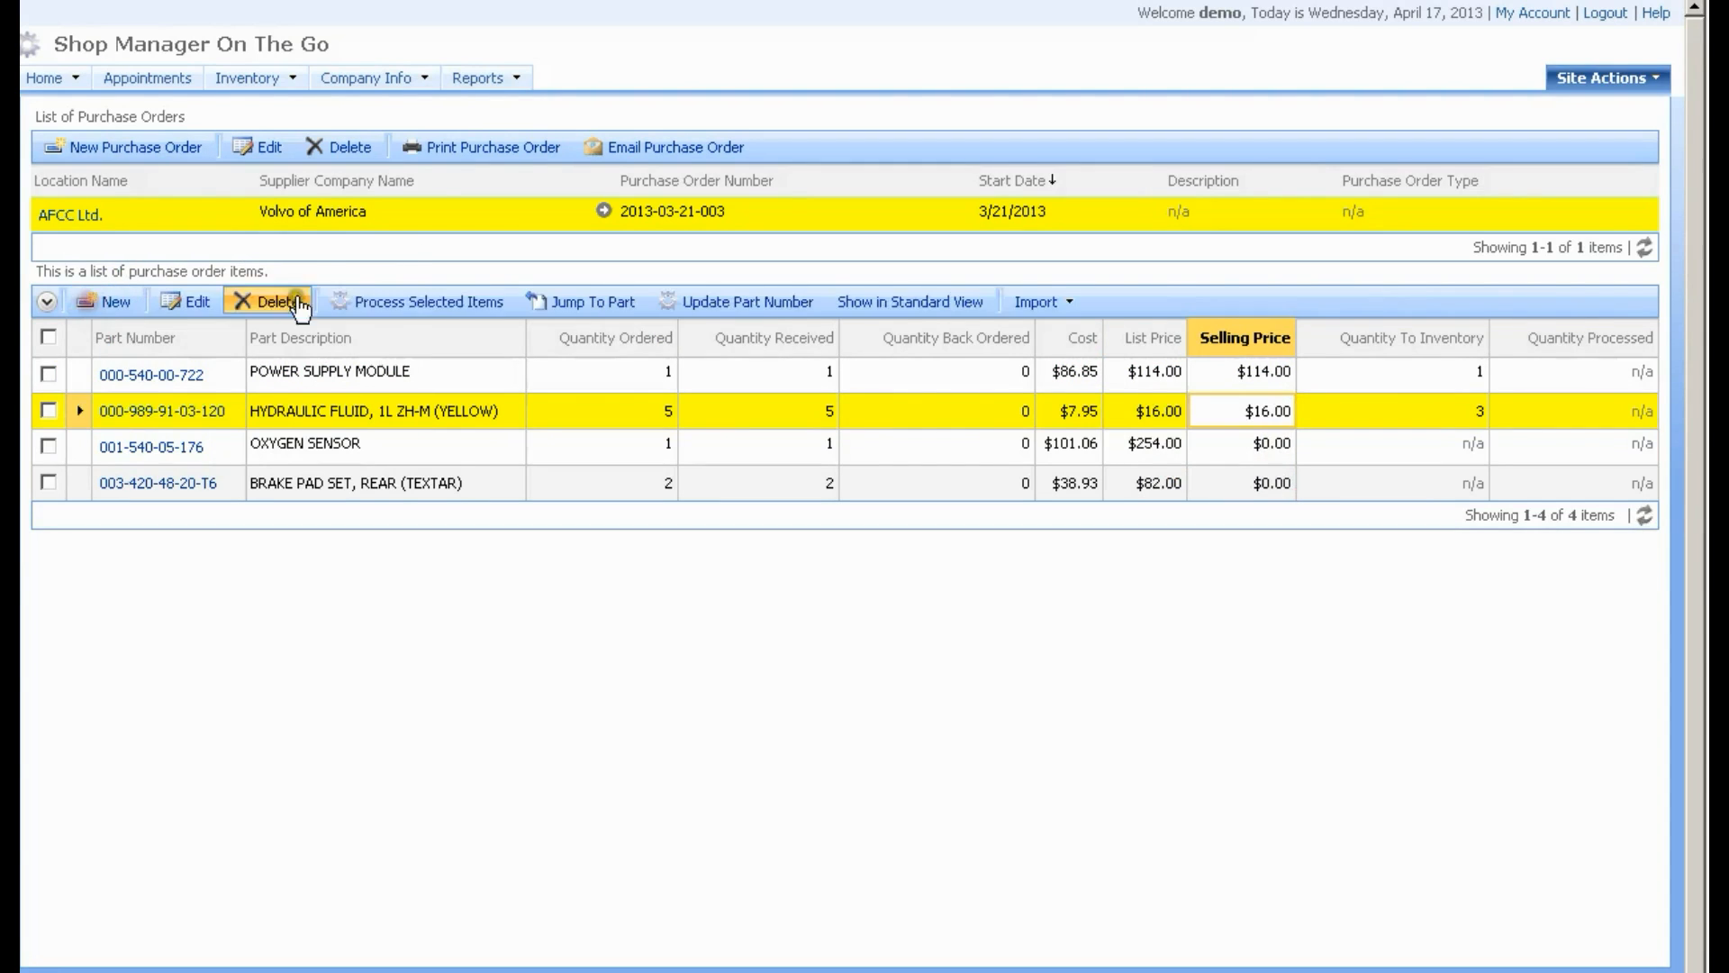
Select the power supply module, hydraulic fluid and oxygen sensor and process them with the vendor's invoice number
{"action": "left_click", "coordinate": [48, 373]}
{"action": "left_click", "coordinate": [47, 411]}
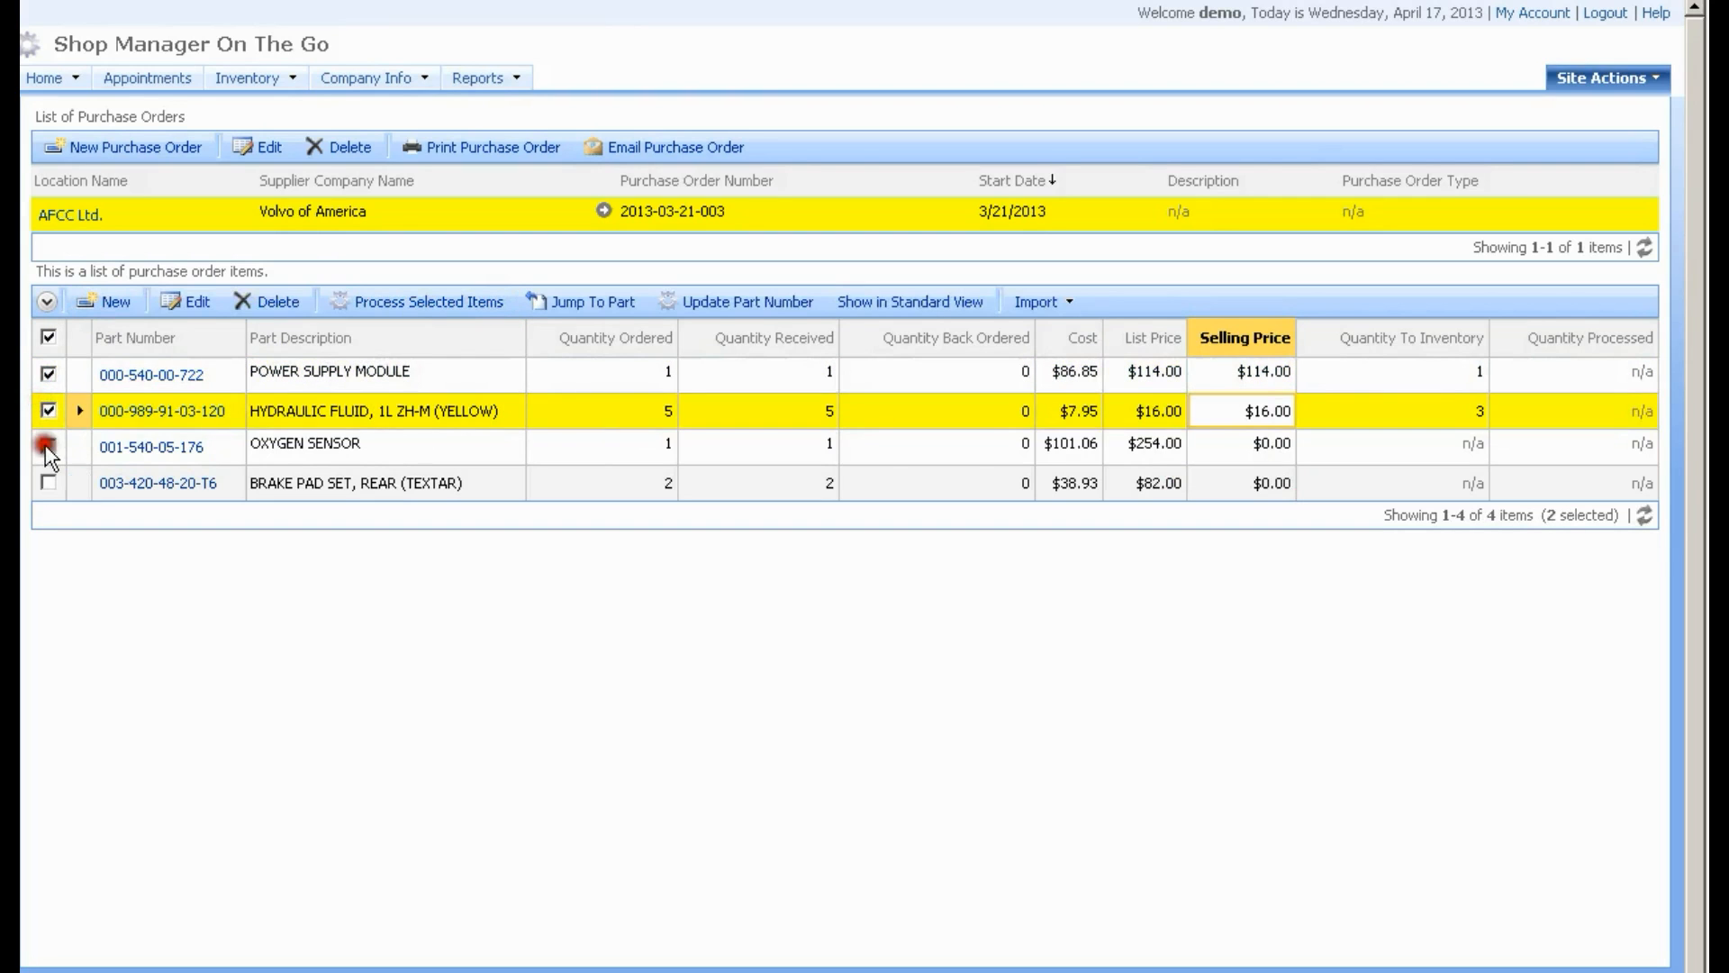
{"action": "left_click", "coordinate": [47, 444]}
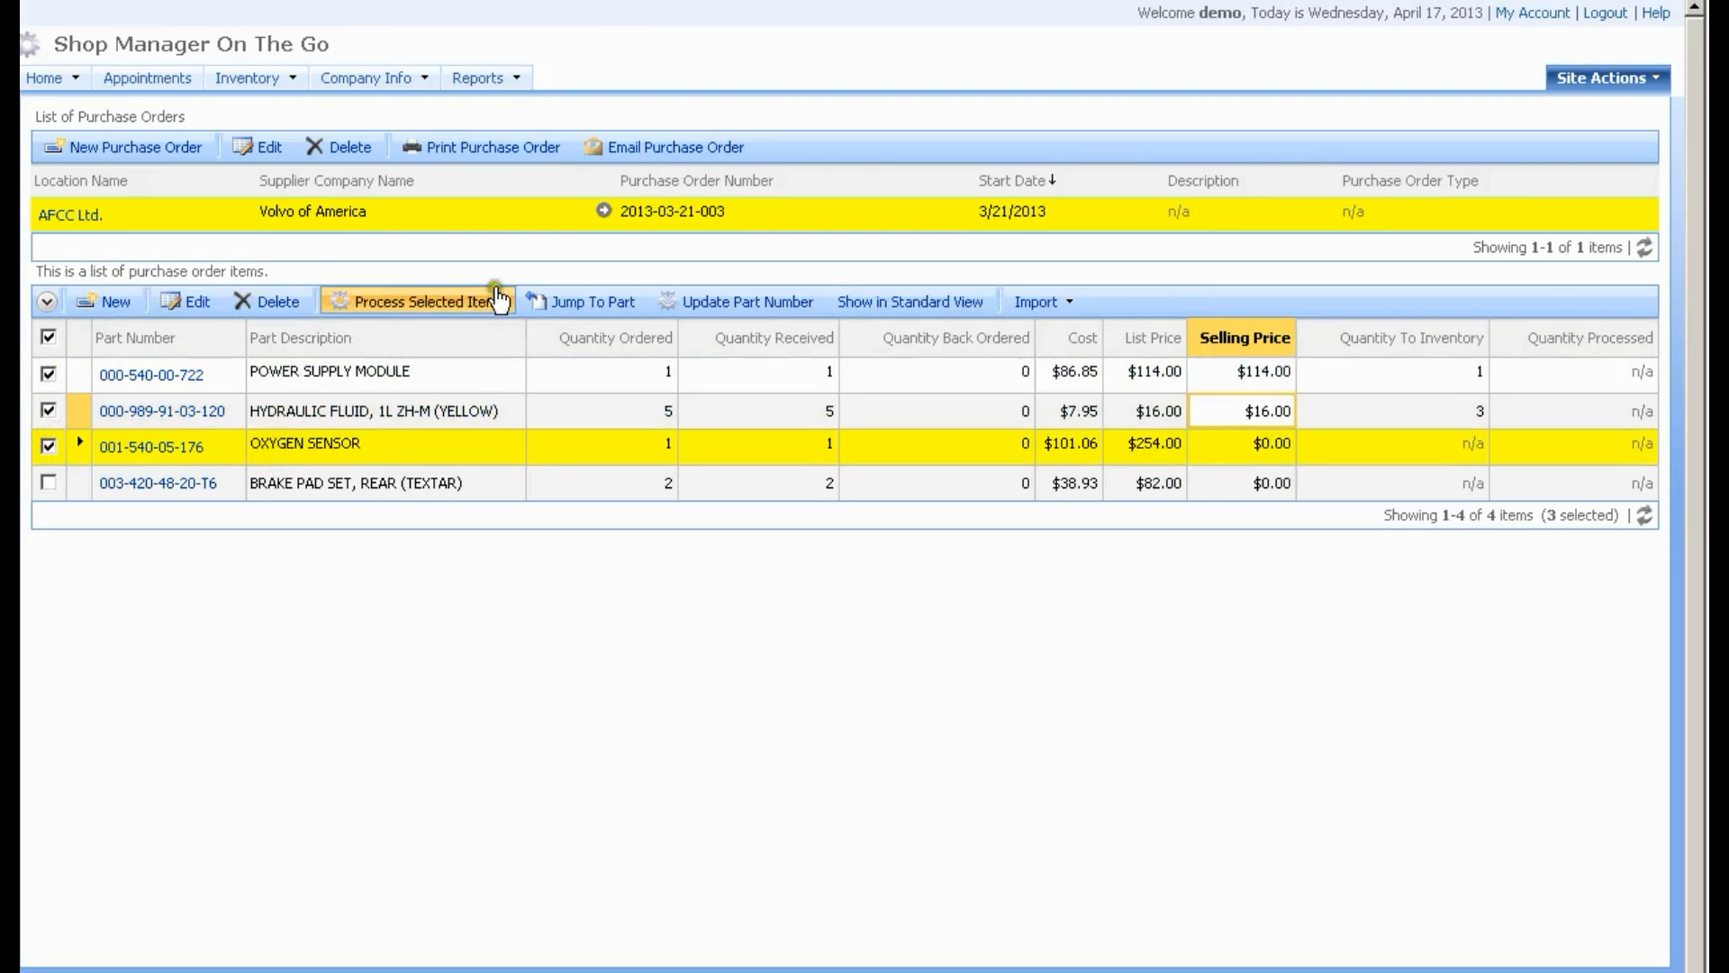
{"action": "left_click", "coordinate": [402, 306]}
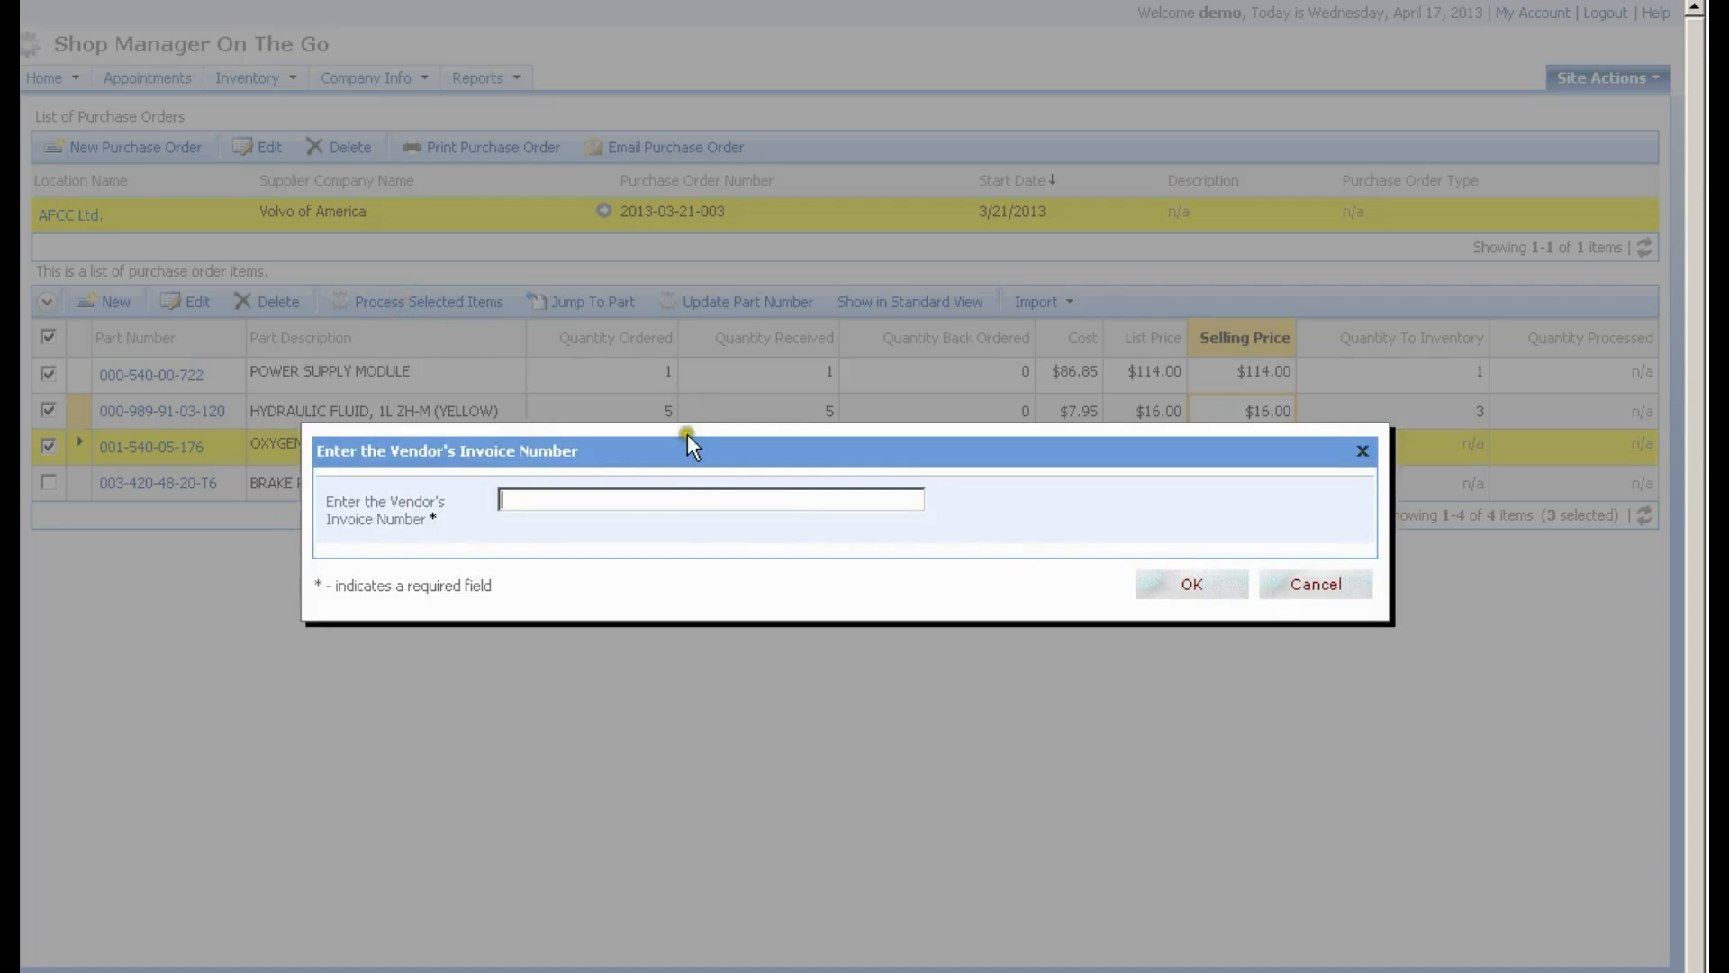
{"action": "type", "text": "2"}
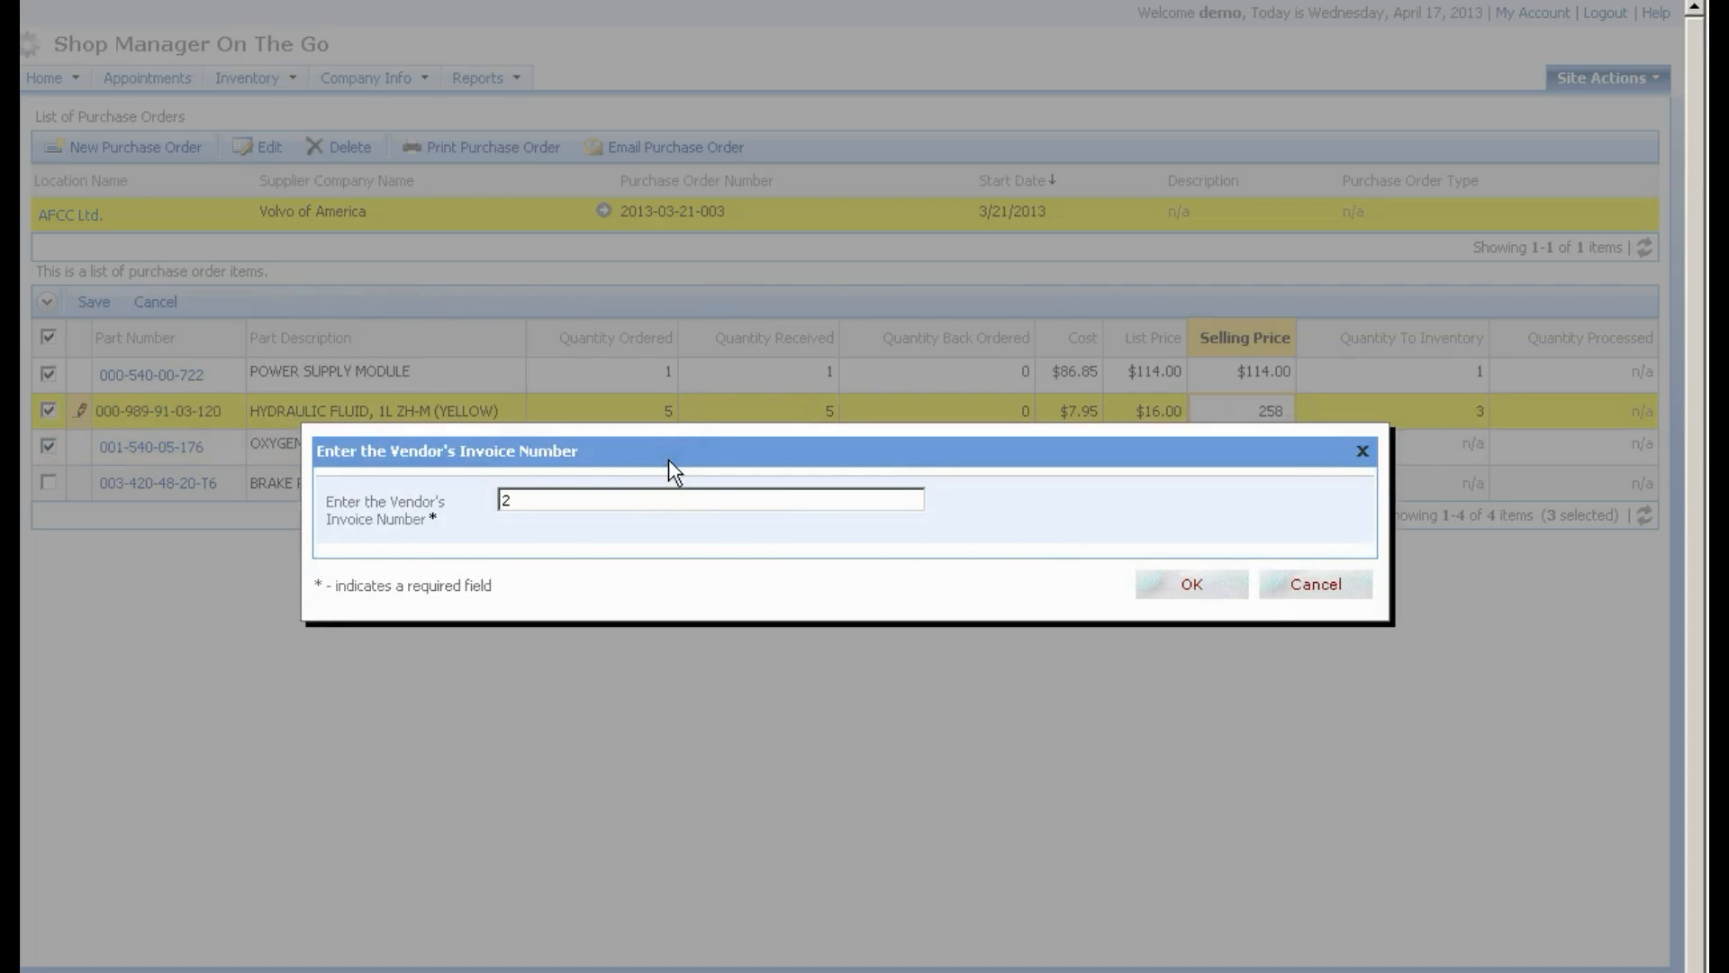
{"action": "left_click", "coordinate": [591, 468]}
{"action": "left_click", "coordinate": [568, 501]}
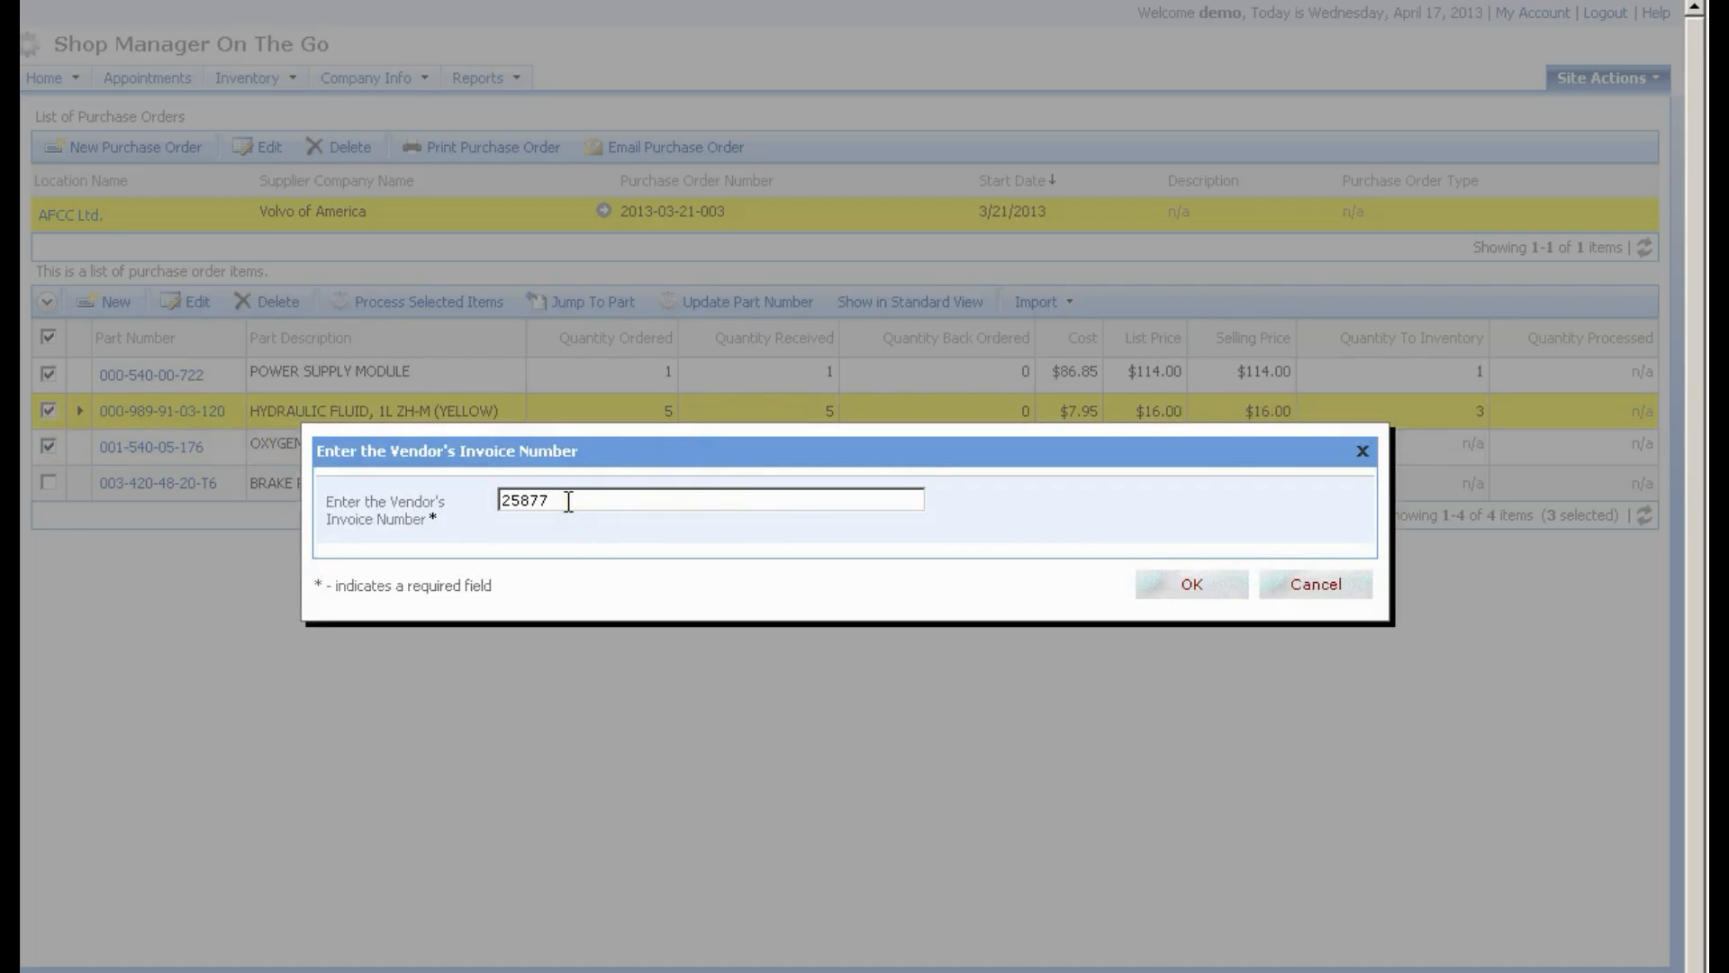
{"action": "left_click", "coordinate": [1182, 582]}
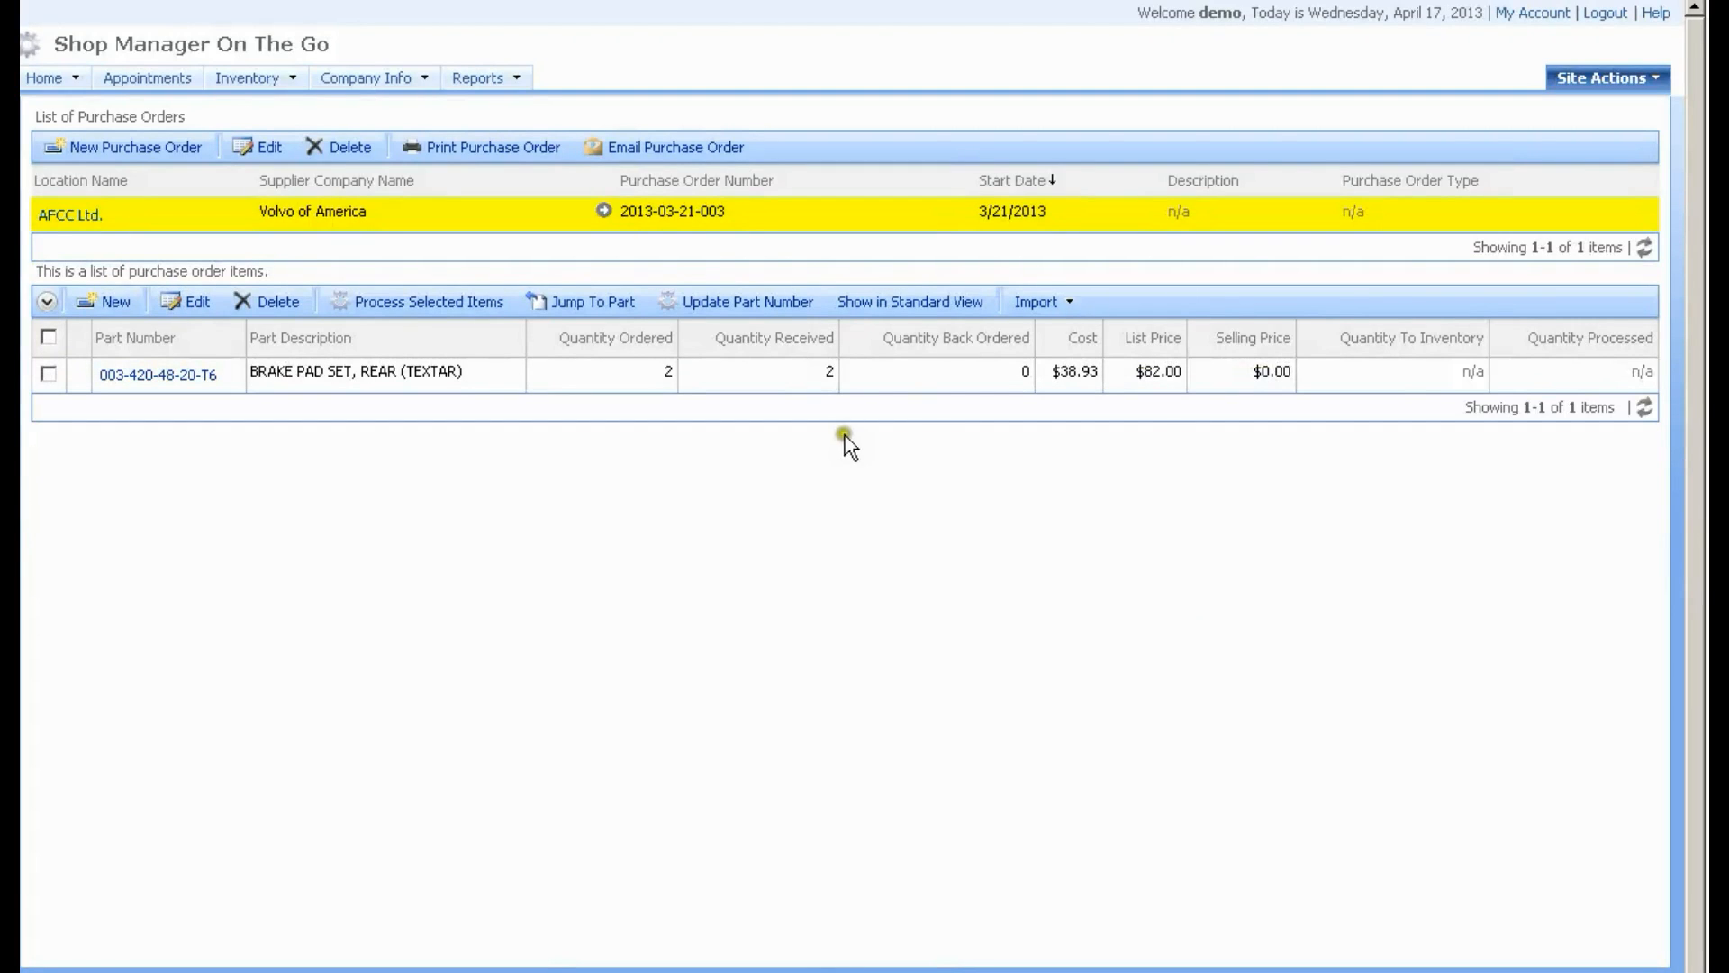
Open the purchase order history and review the items of the processed Volvo of America order, including the power supply module's part number
{"action": "left_click", "coordinate": [580, 372]}
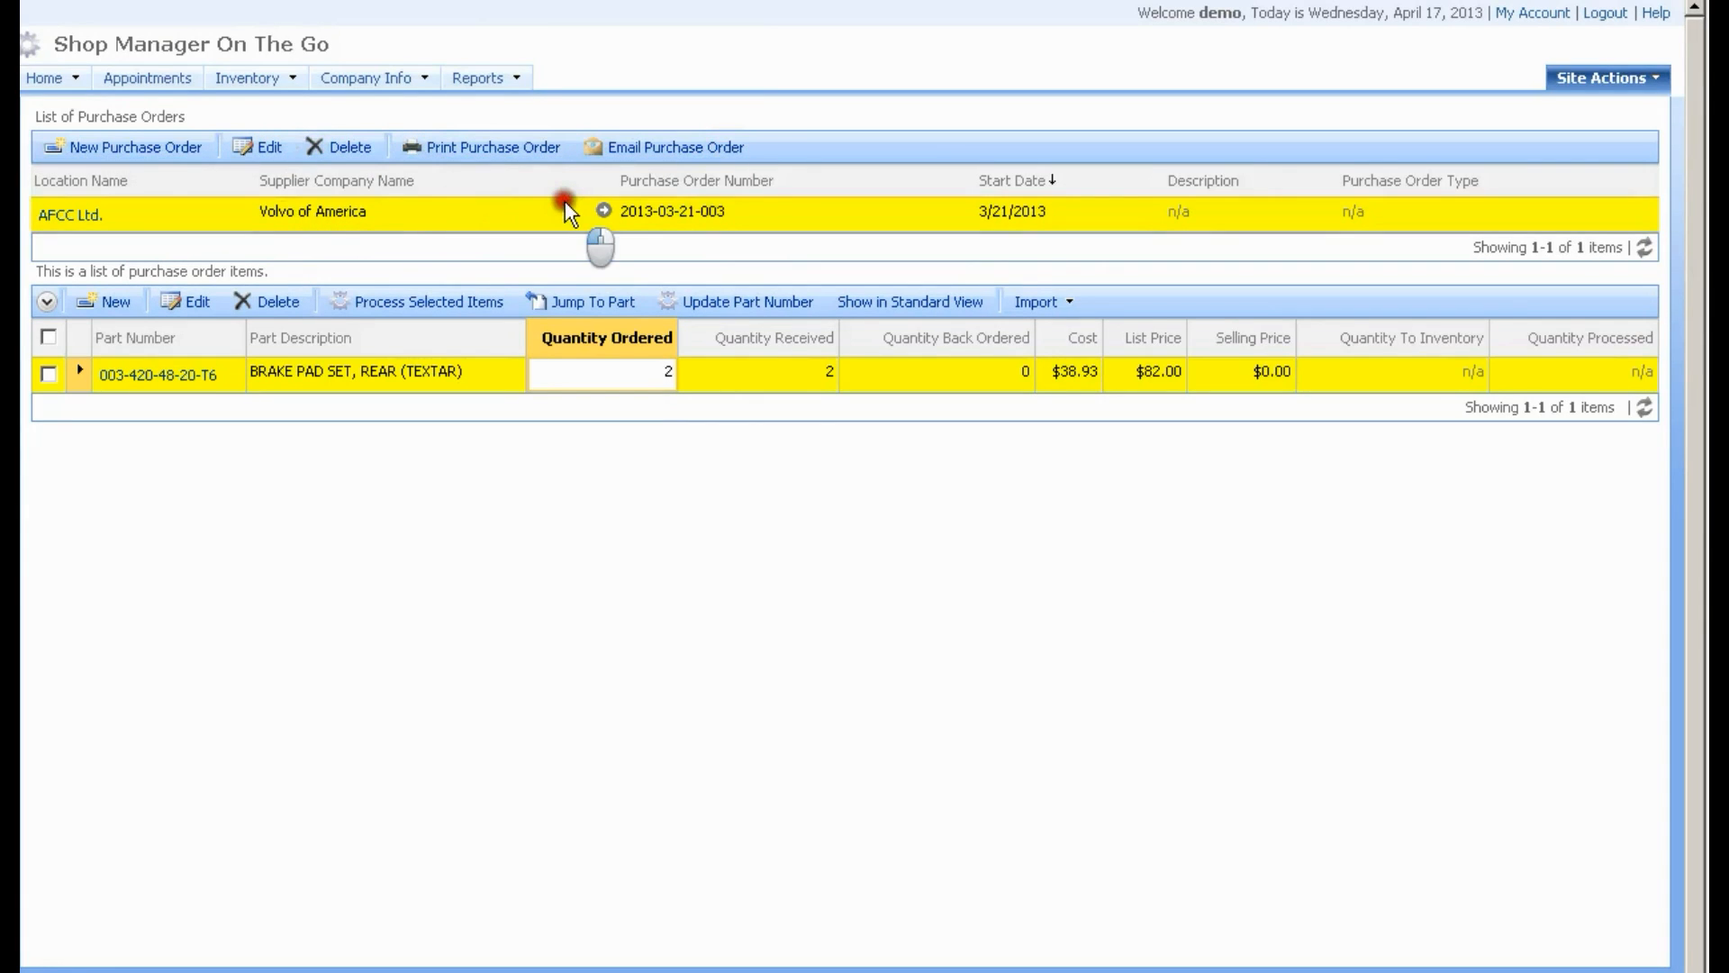
{"action": "left_click", "coordinate": [246, 79]}
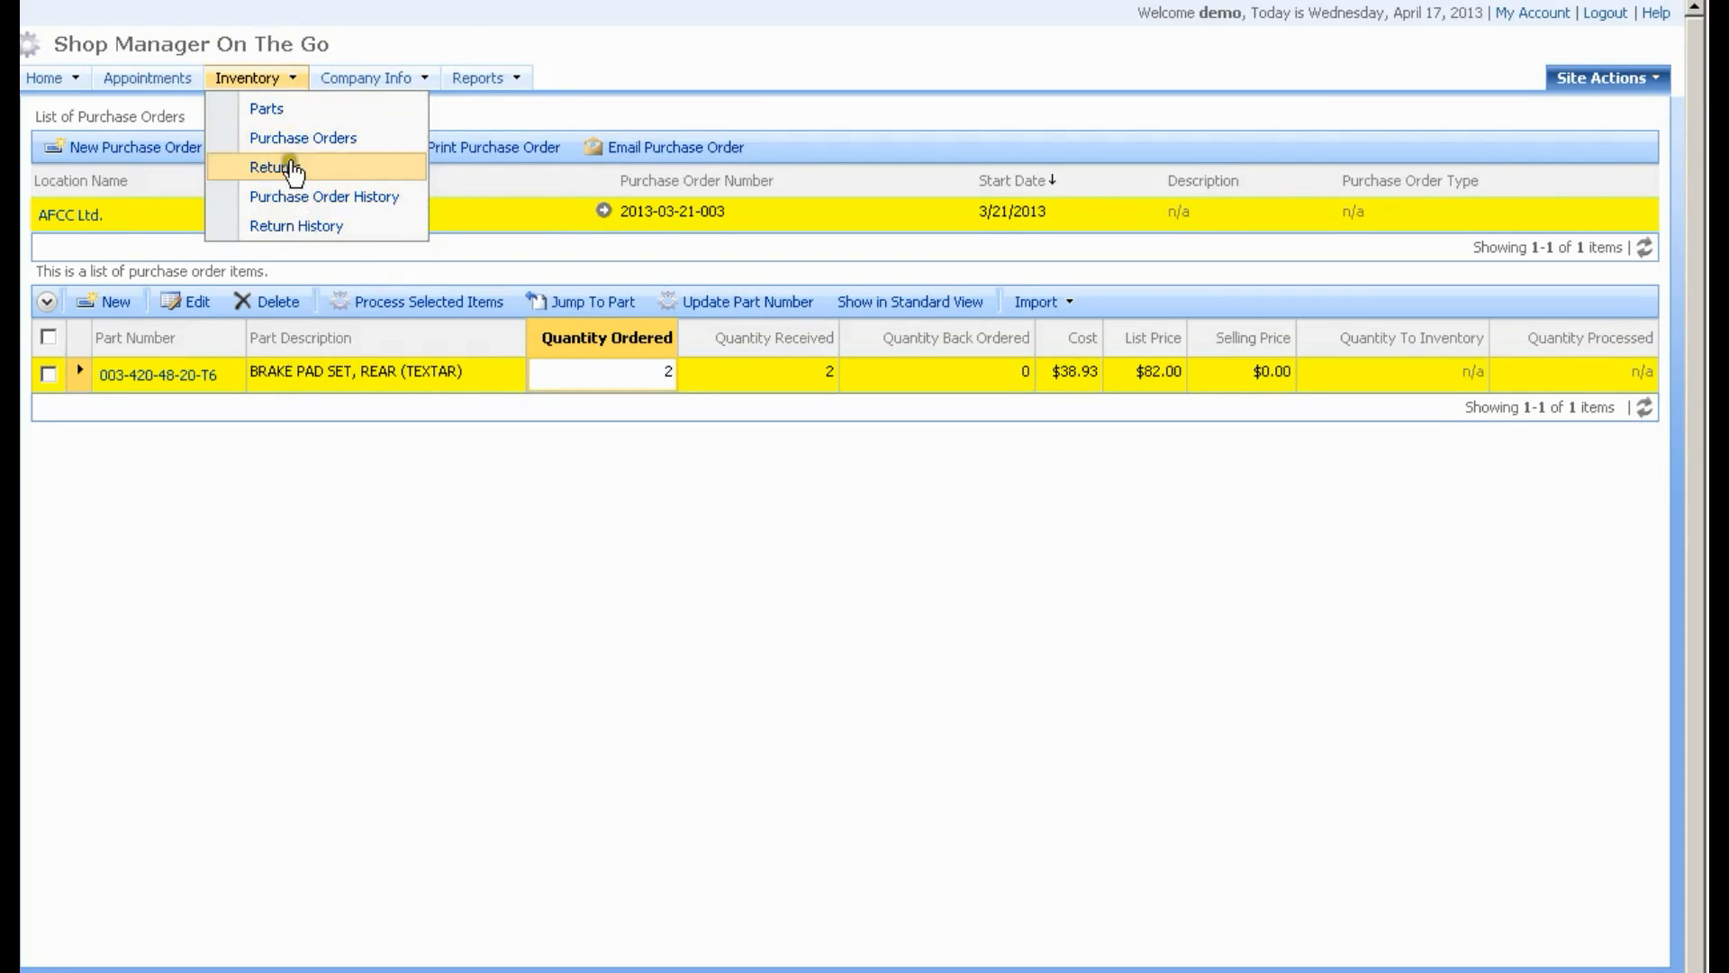
{"action": "left_click", "coordinate": [297, 198]}
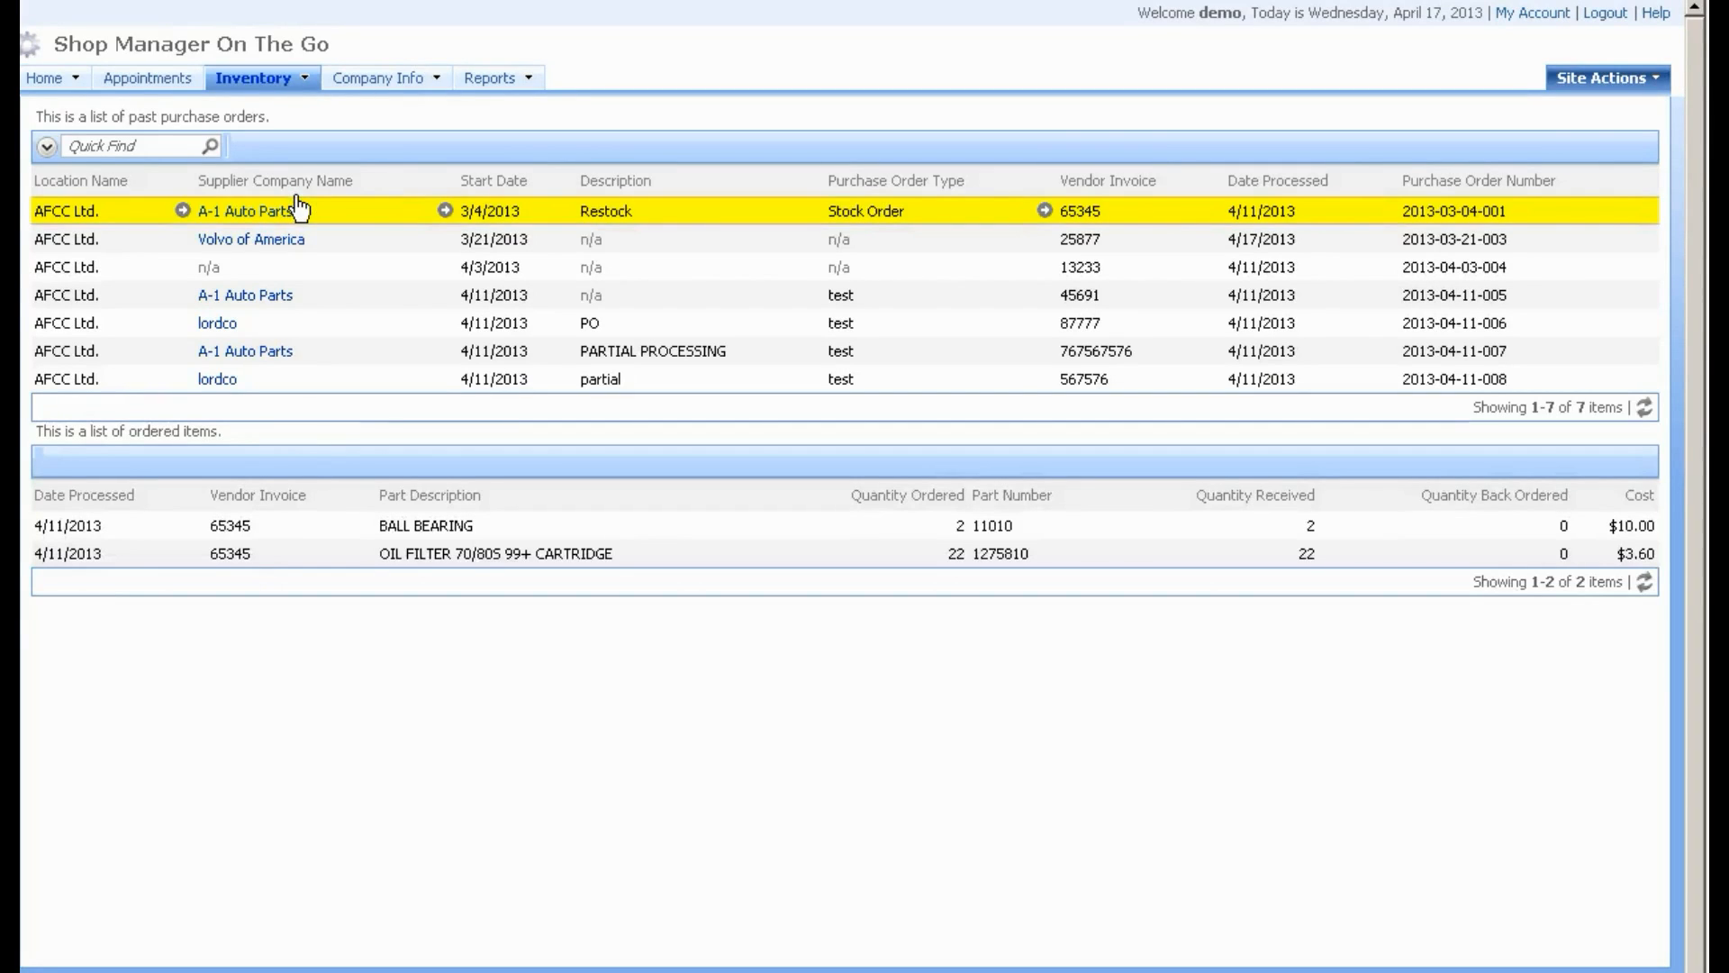
{"action": "left_click", "coordinate": [699, 239]}
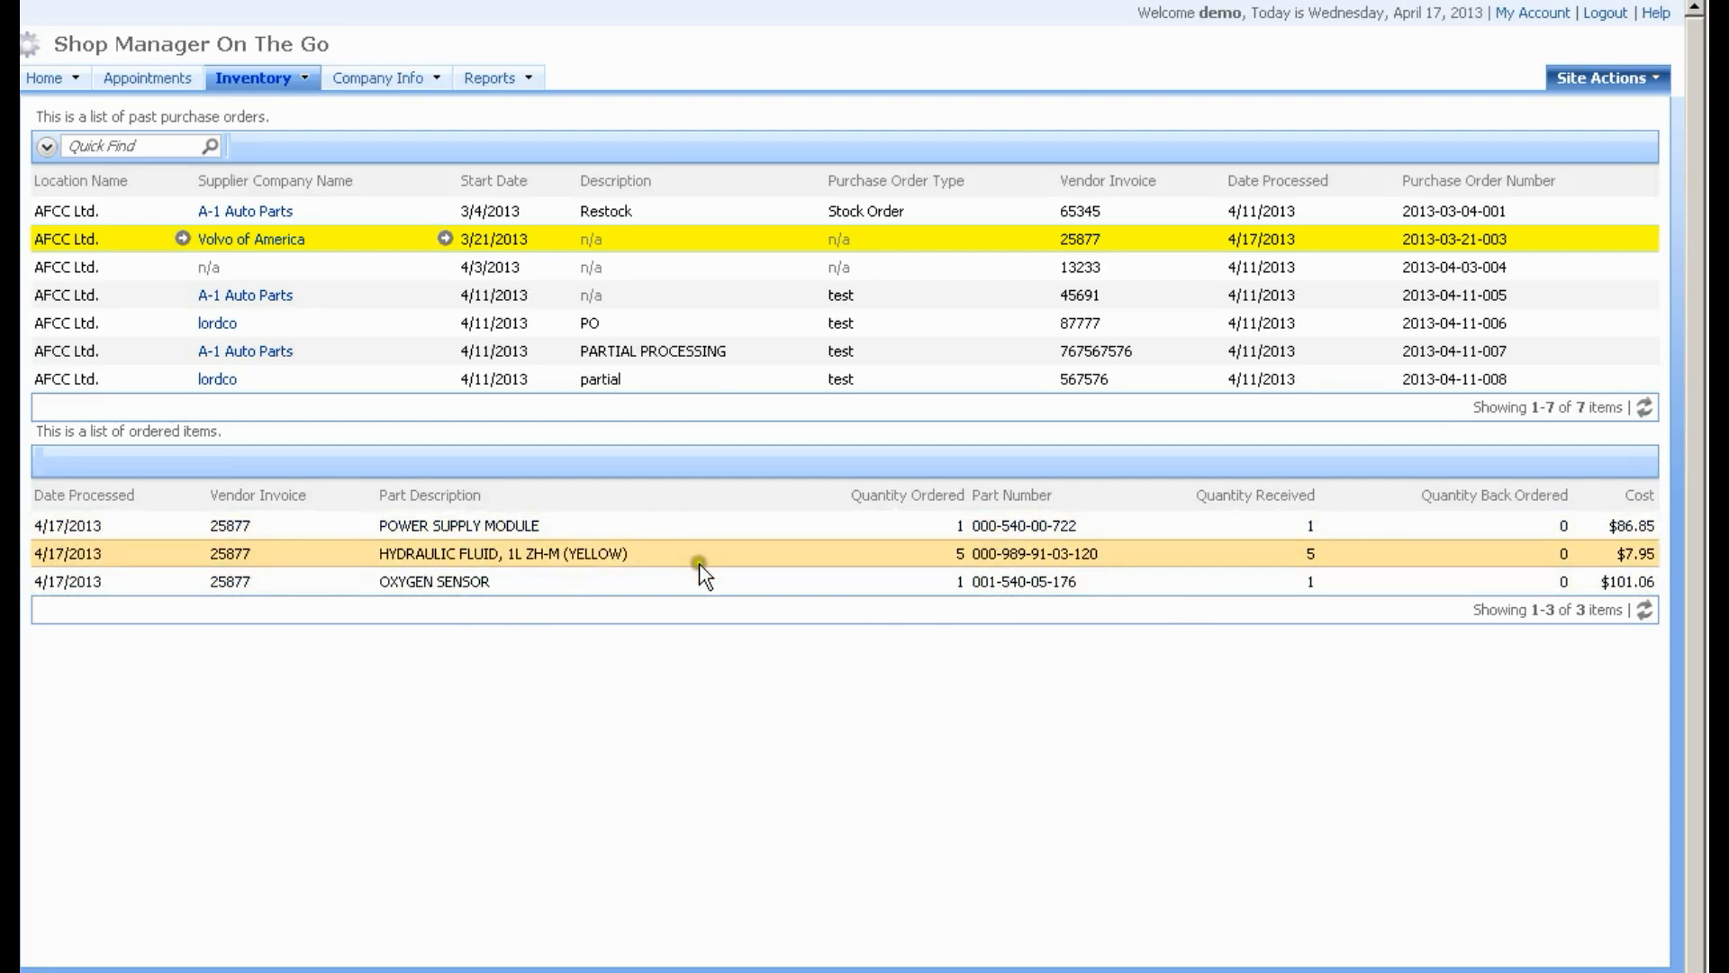
{"action": "left_click", "coordinate": [991, 527]}
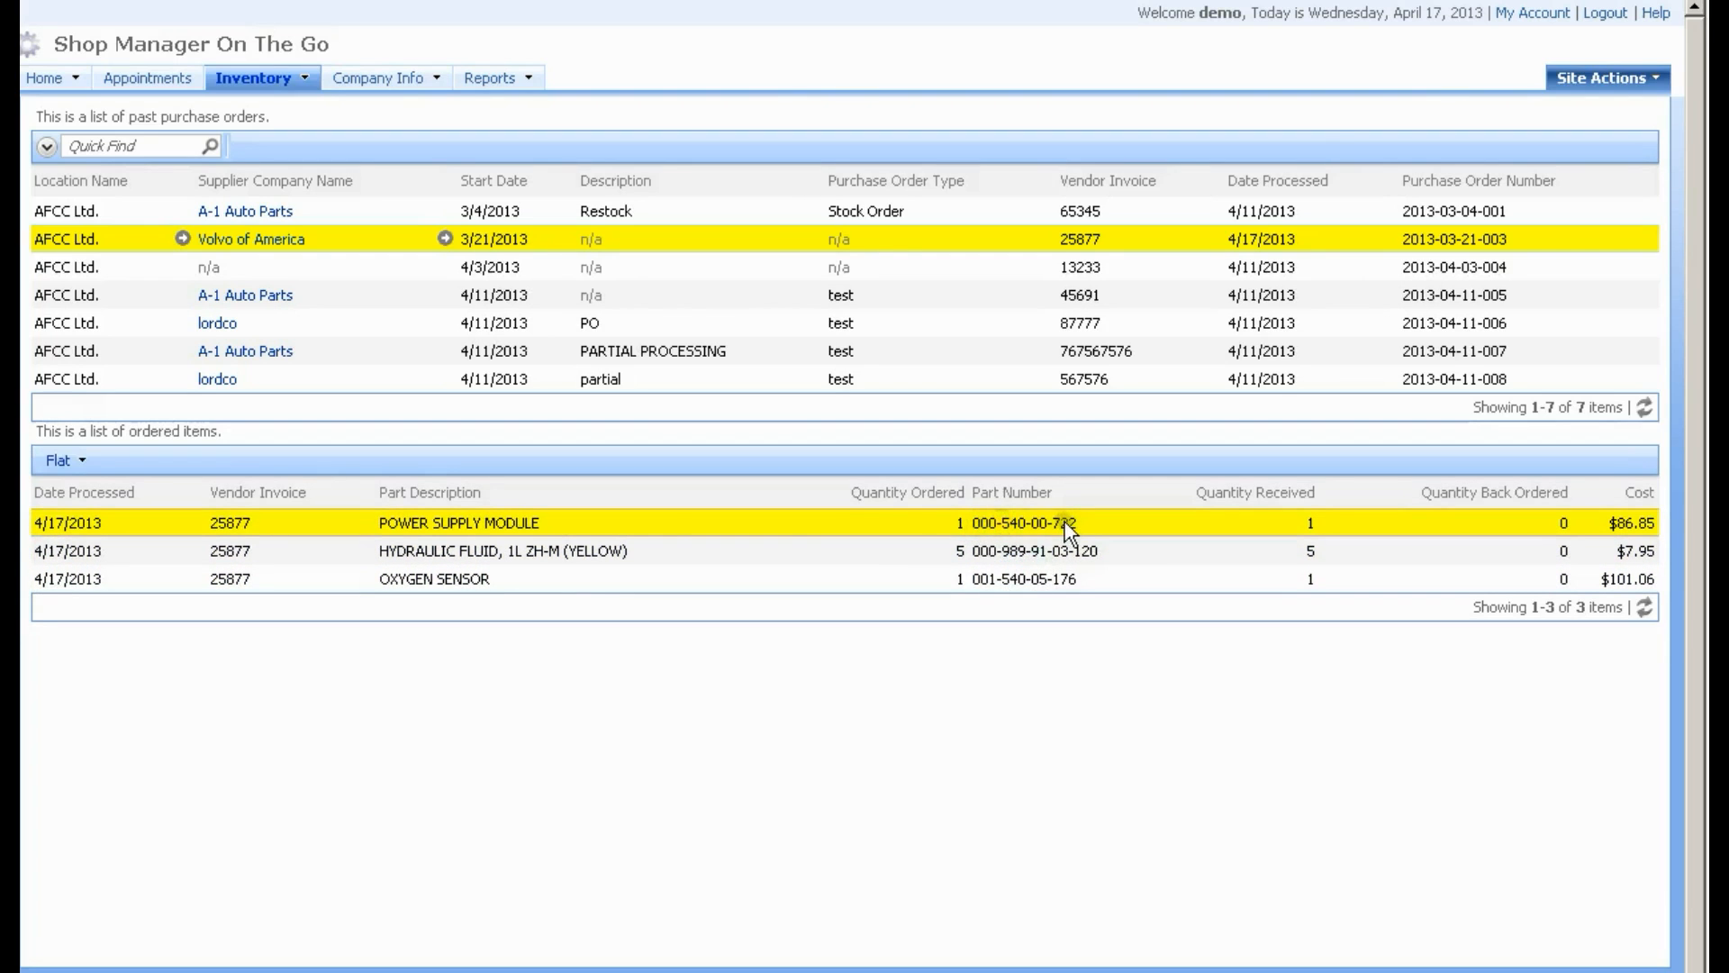
{"action": "left_click", "coordinate": [1002, 531]}
{"action": "left_click", "coordinate": [1070, 528]}
{"action": "left_click_drag", "start_coordinate": [1079, 527], "coordinate": [974, 527]}
{"action": "left_click", "coordinate": [1021, 527]}
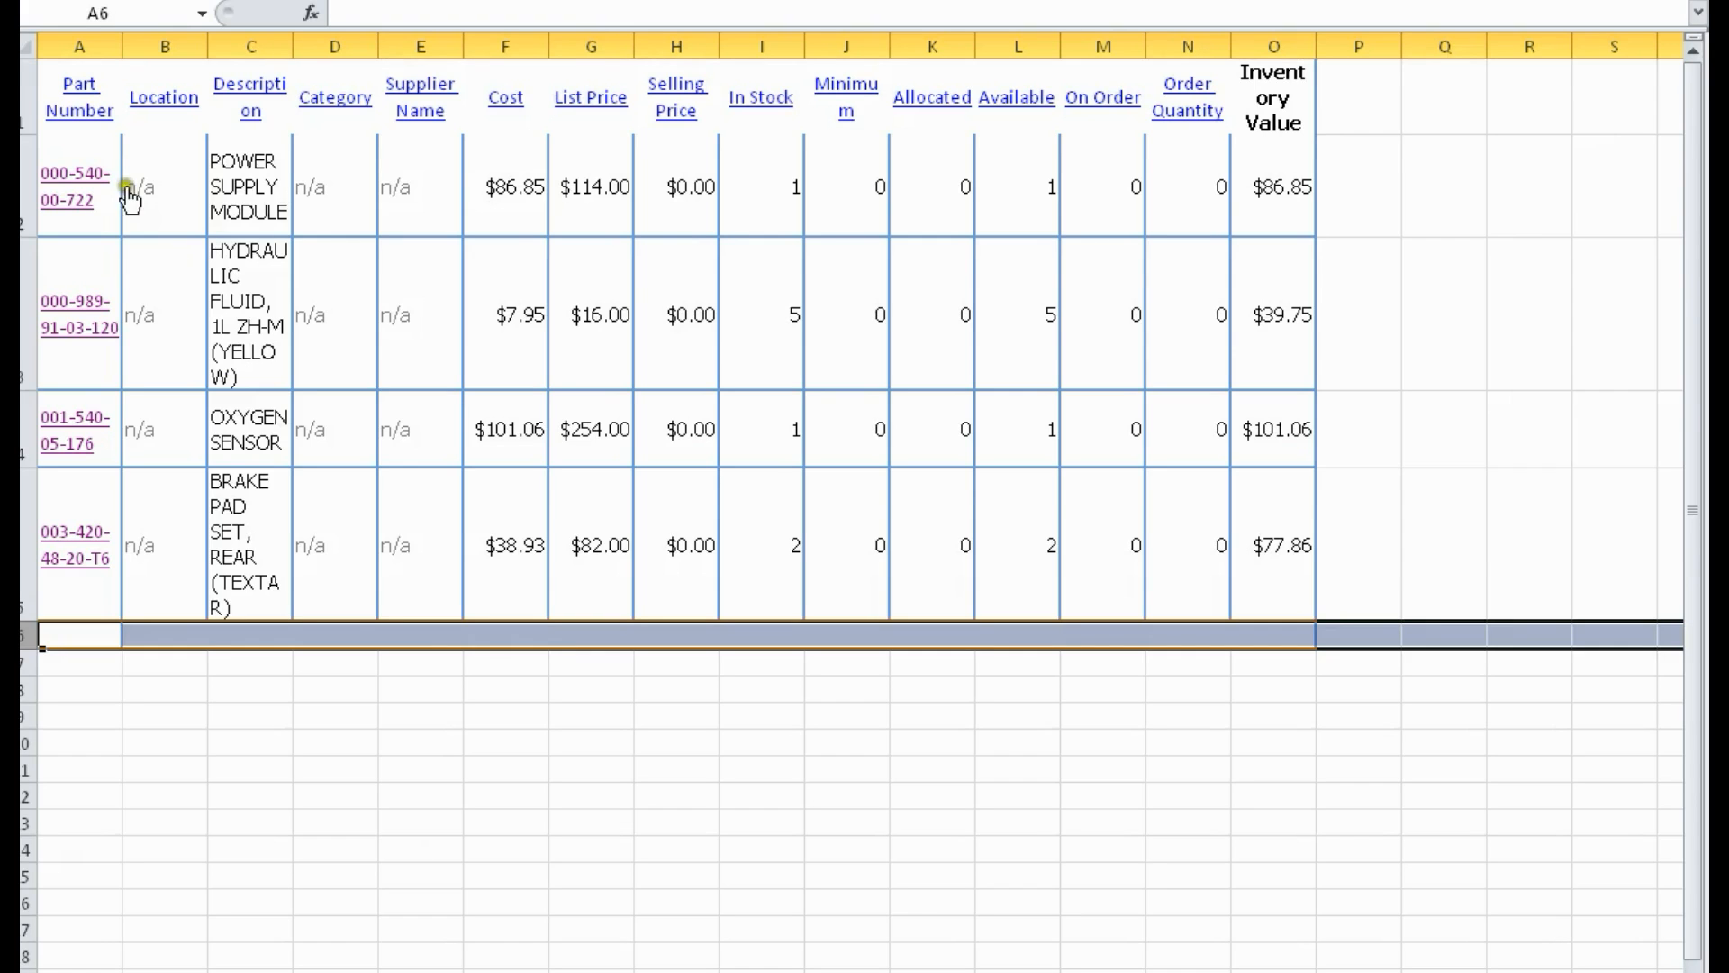
{"action": "left_click", "coordinate": [56, 184]}
{"action": "key", "text": "F2"}
{"action": "left_click_drag", "start_coordinate": [43, 162], "coordinate": [110, 201]}
{"action": "right_click", "coordinate": [54, 187]}
{"action": "left_click", "coordinate": [115, 233]}
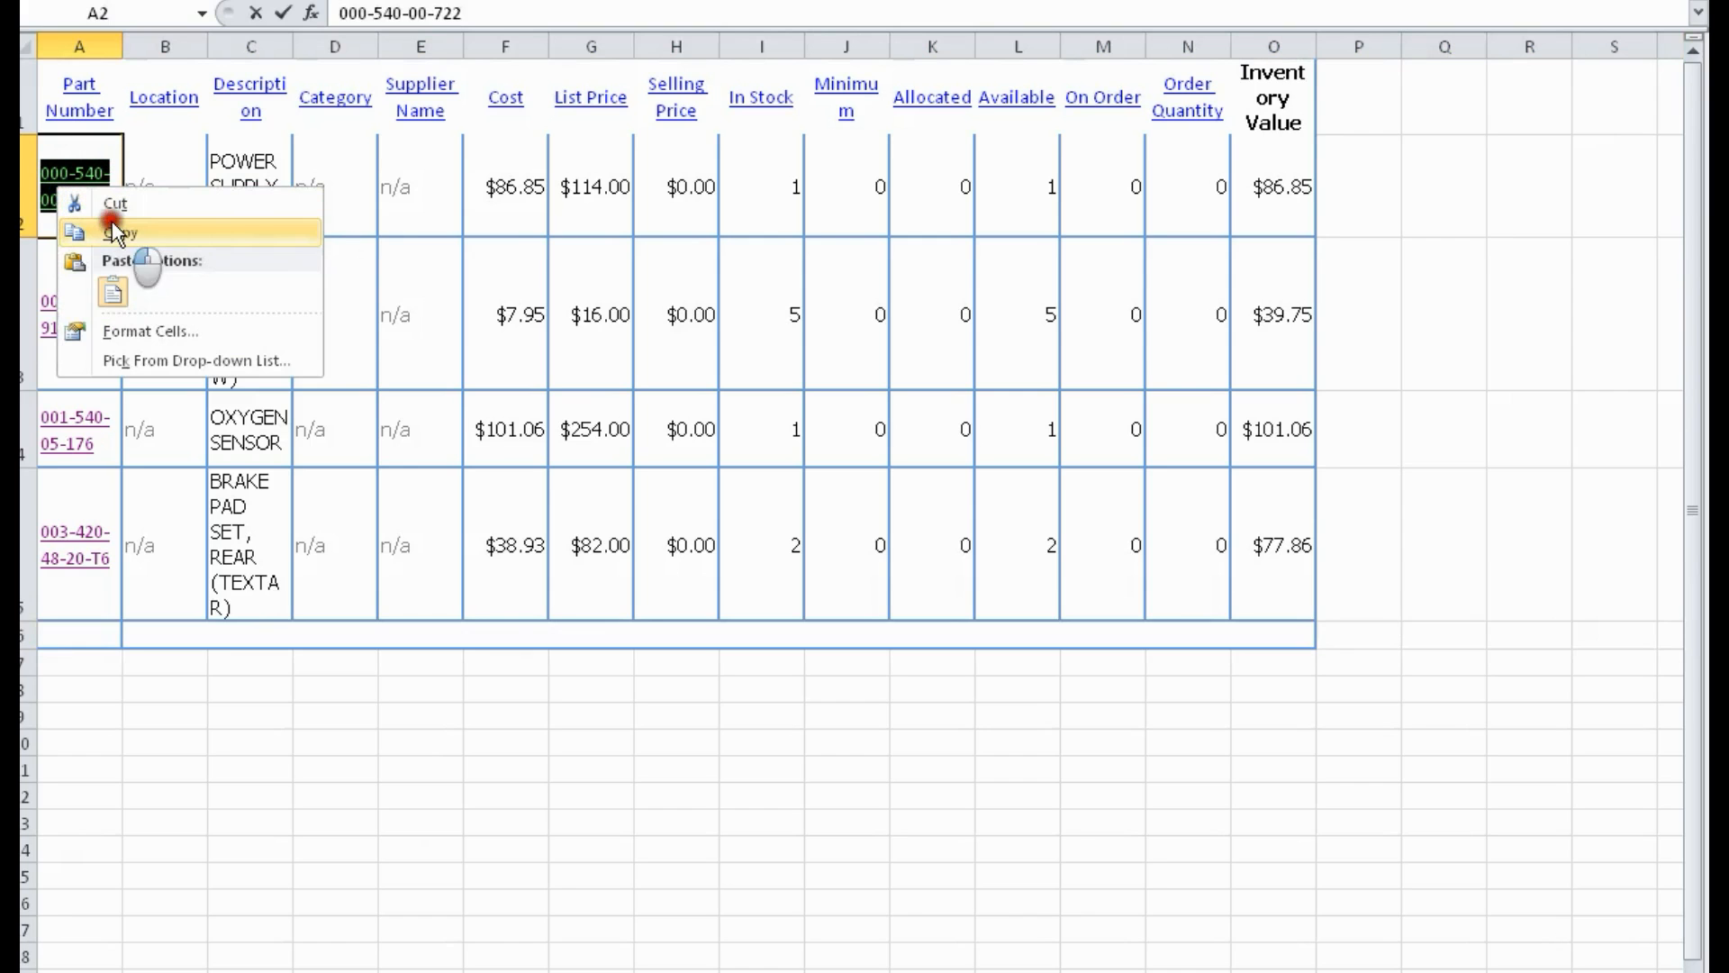
{"action": "key", "text": "alt+Tab"}
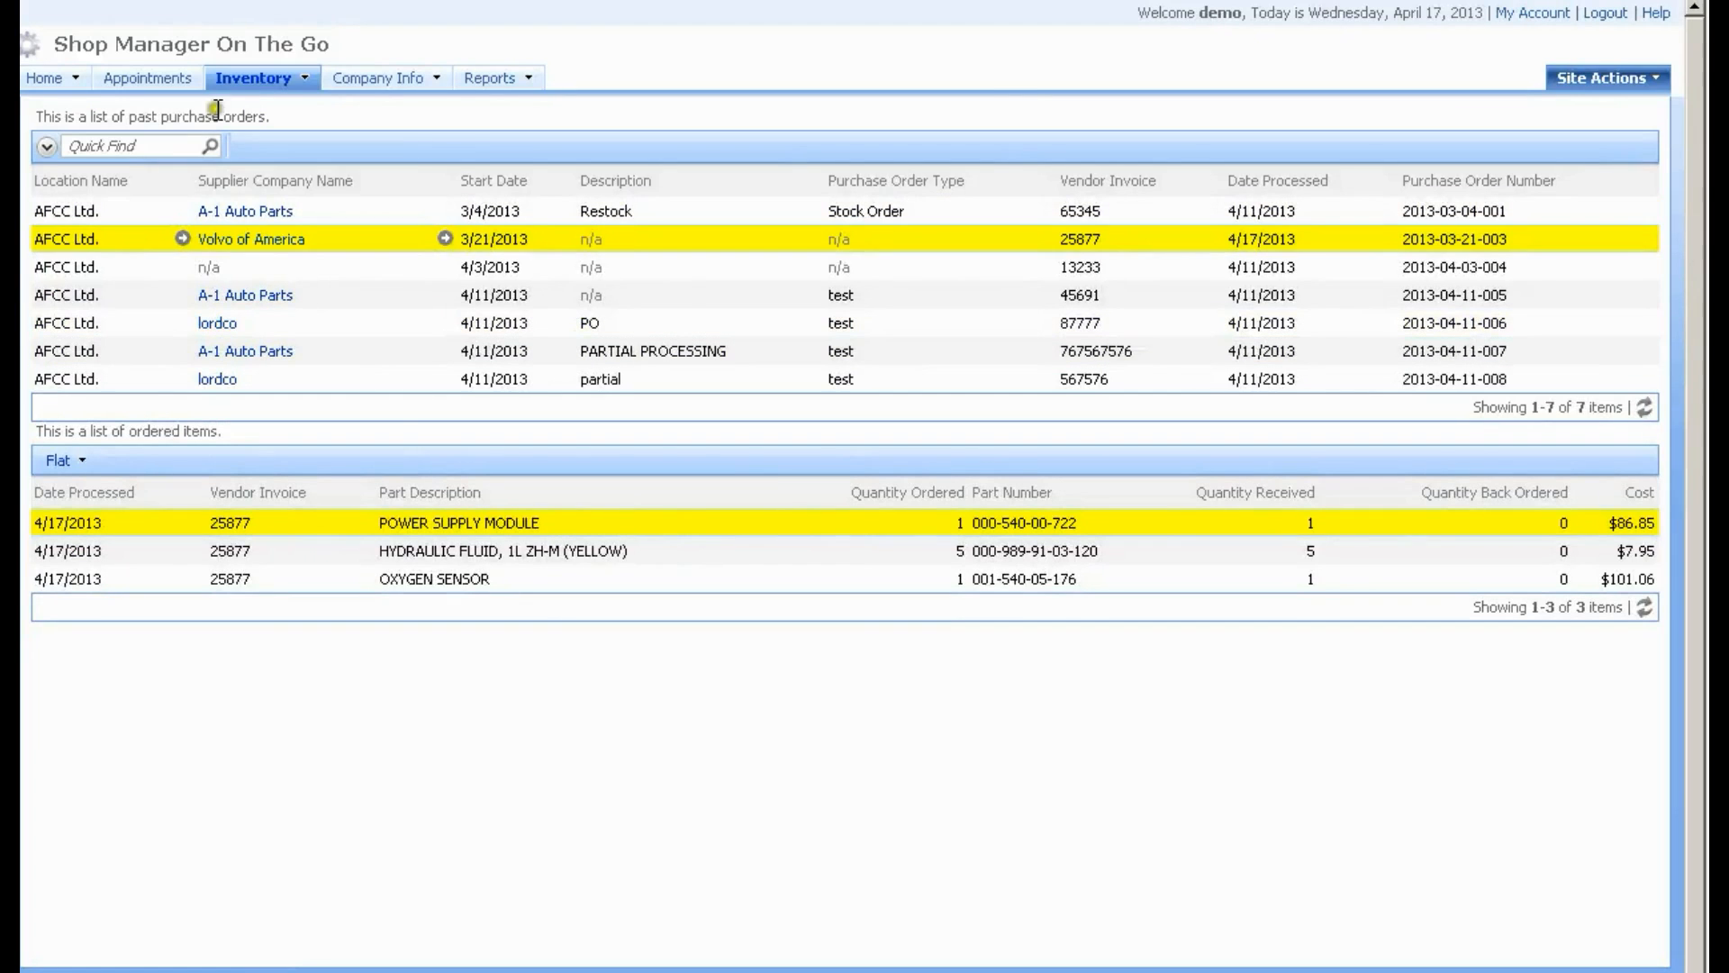
{"action": "left_click", "coordinate": [262, 108]}
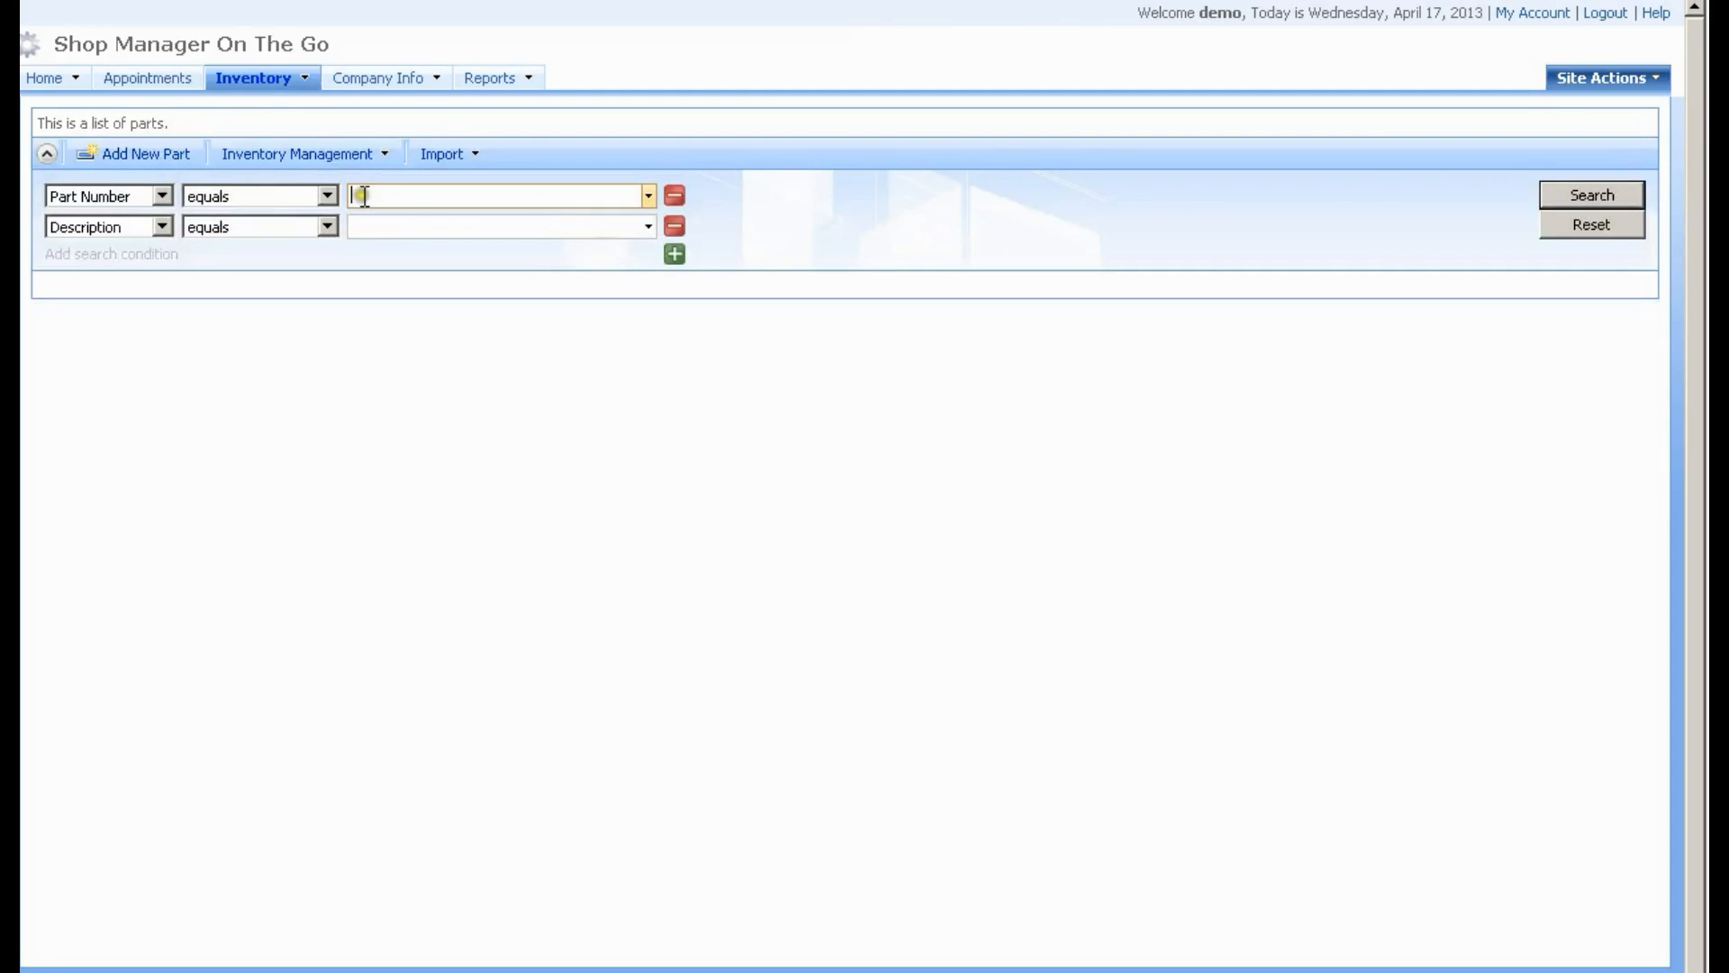
{"action": "right_click", "coordinate": [360, 195]}
{"action": "left_click", "coordinate": [418, 290]}
{"action": "left_click", "coordinate": [1583, 200]}
{"action": "left_click", "coordinate": [667, 355]}
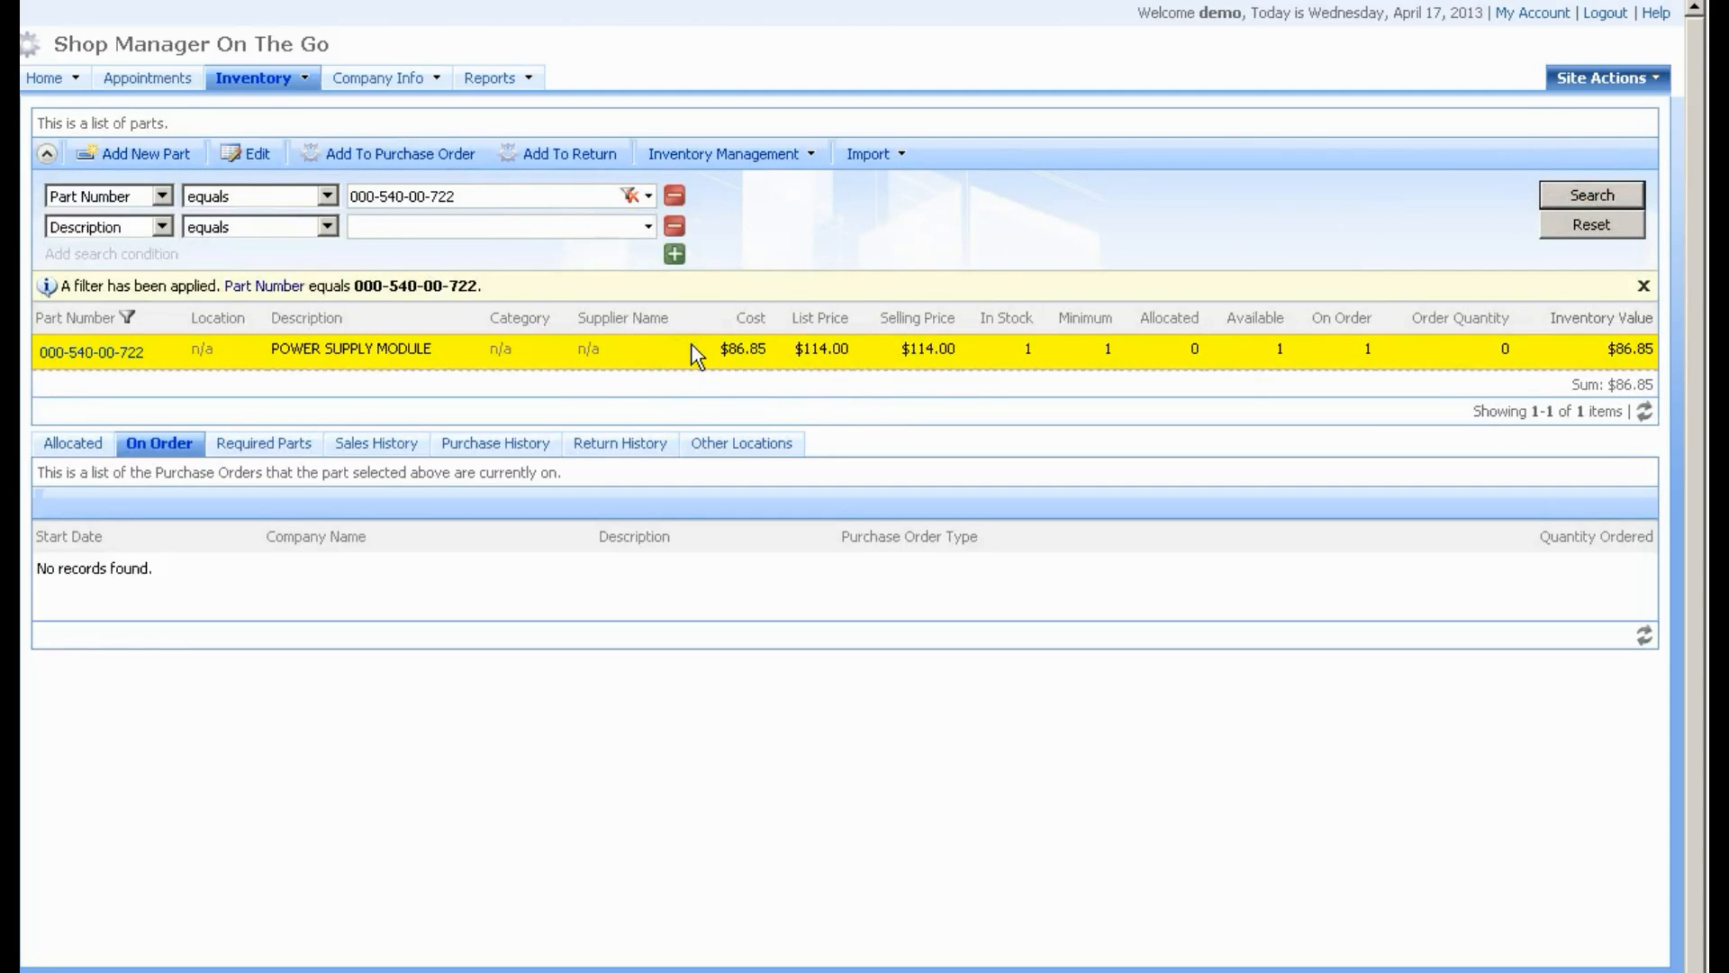
{"action": "mouse_move", "coordinate": [253, 79]}
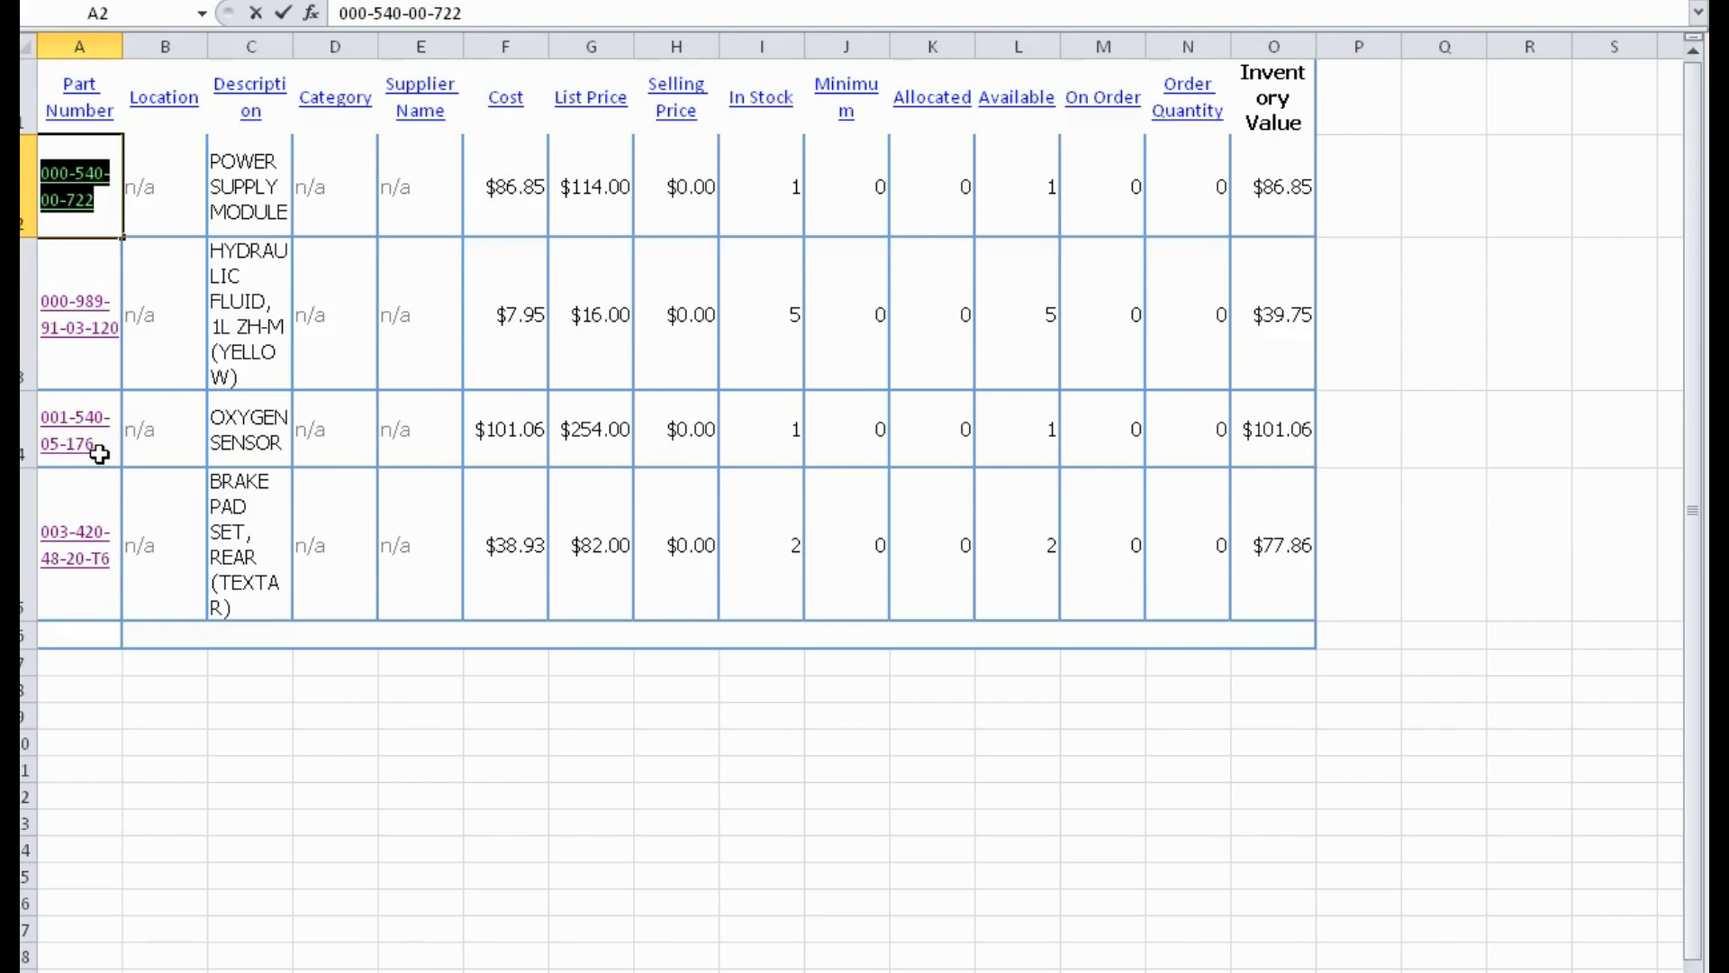
{"action": "left_click", "coordinate": [107, 448]}
{"action": "double_click", "coordinate": [99, 446]}
{"action": "left_click_drag", "start_coordinate": [99, 446], "coordinate": [55, 423]}
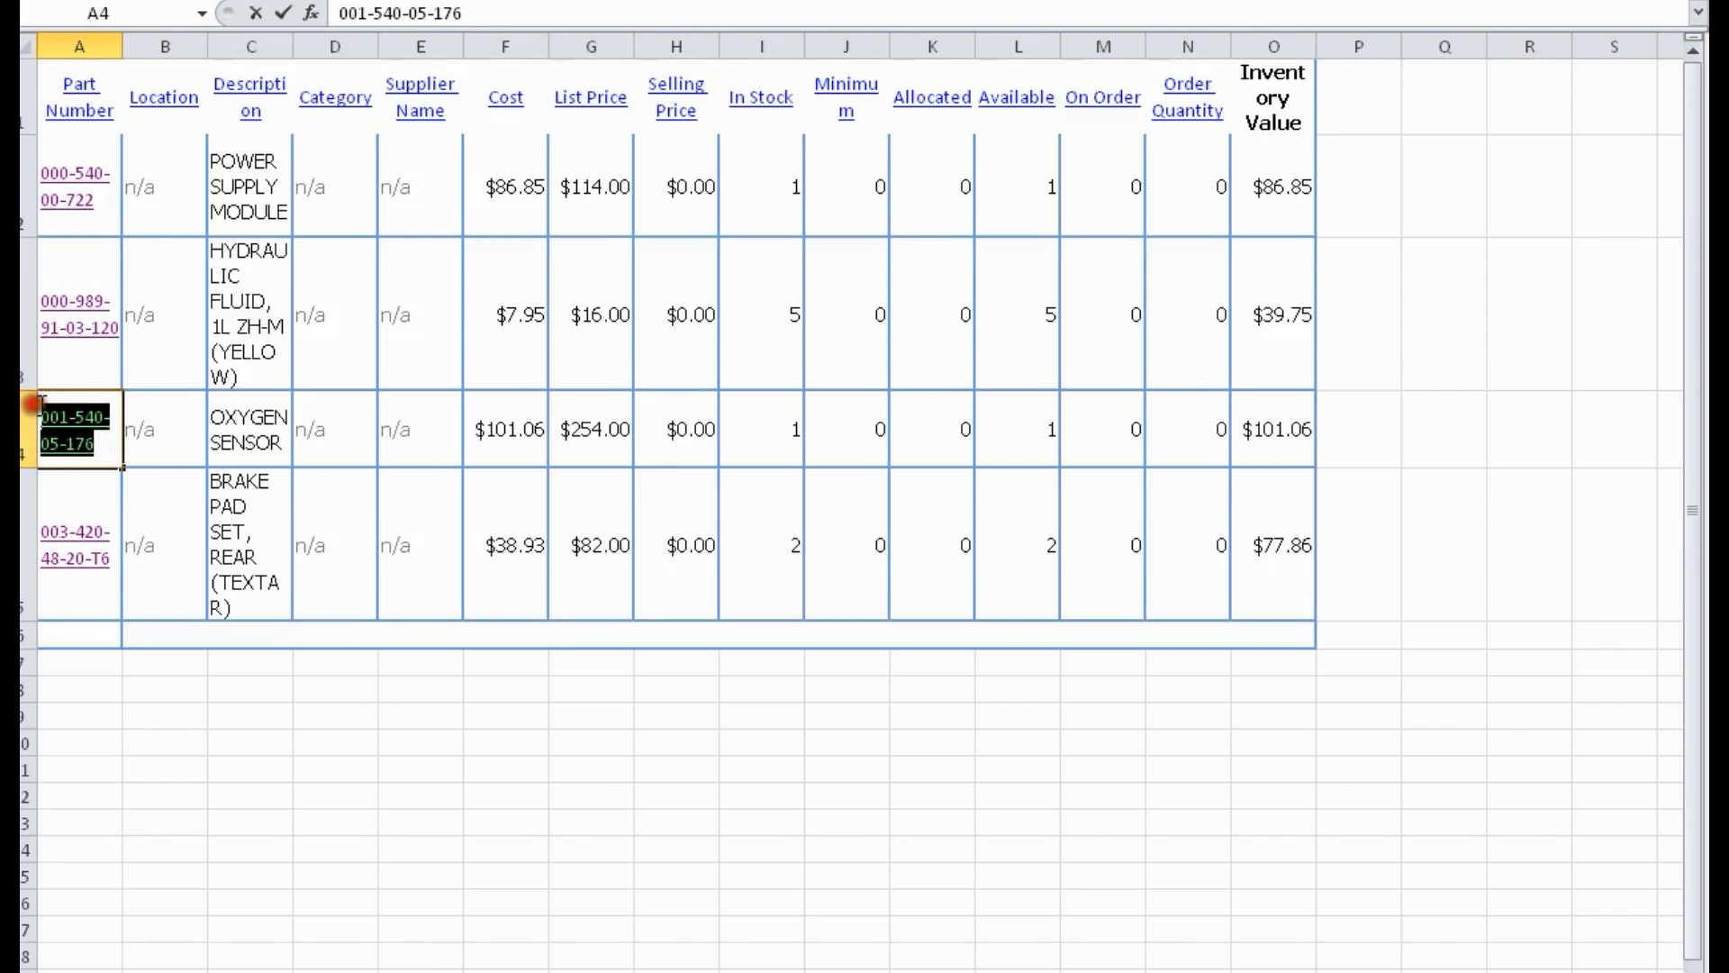
{"action": "right_click", "coordinate": [55, 424]}
{"action": "left_click", "coordinate": [113, 468]}
Switch back to Shop Manager On The Go and search the parts inventory for the copied oxygen sensor part number
{"action": "key", "text": "alt+Tab"}
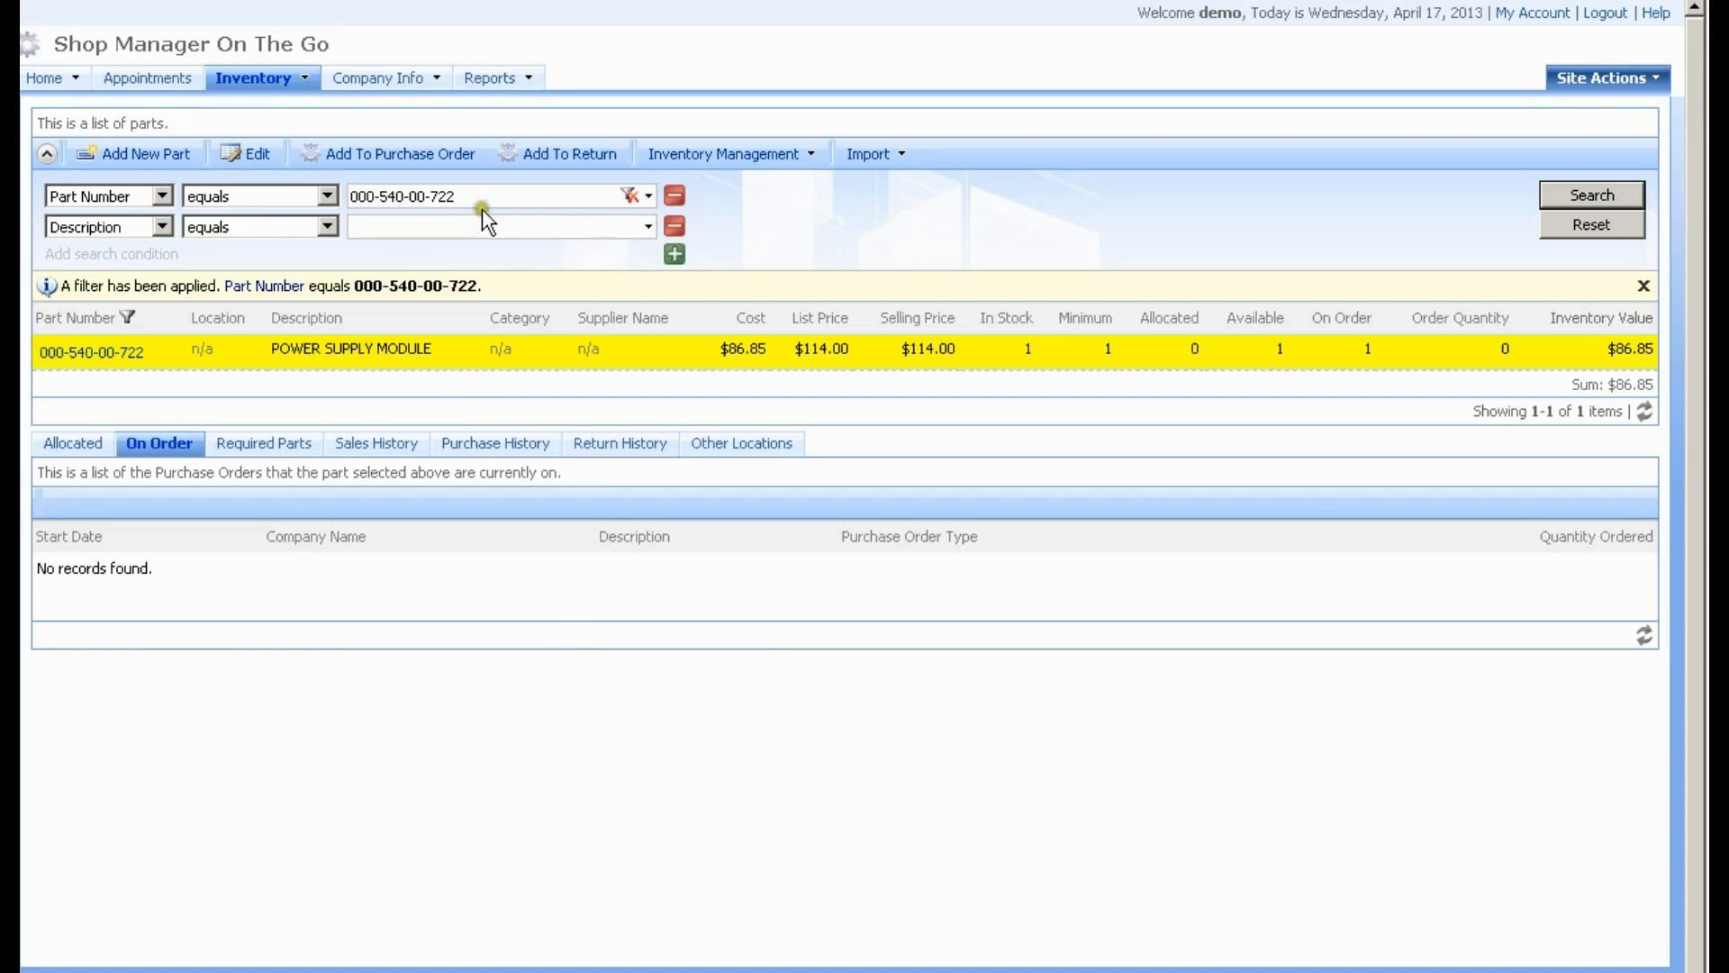
{"action": "left_click", "coordinate": [382, 196]}
{"action": "right_click", "coordinate": [394, 196]}
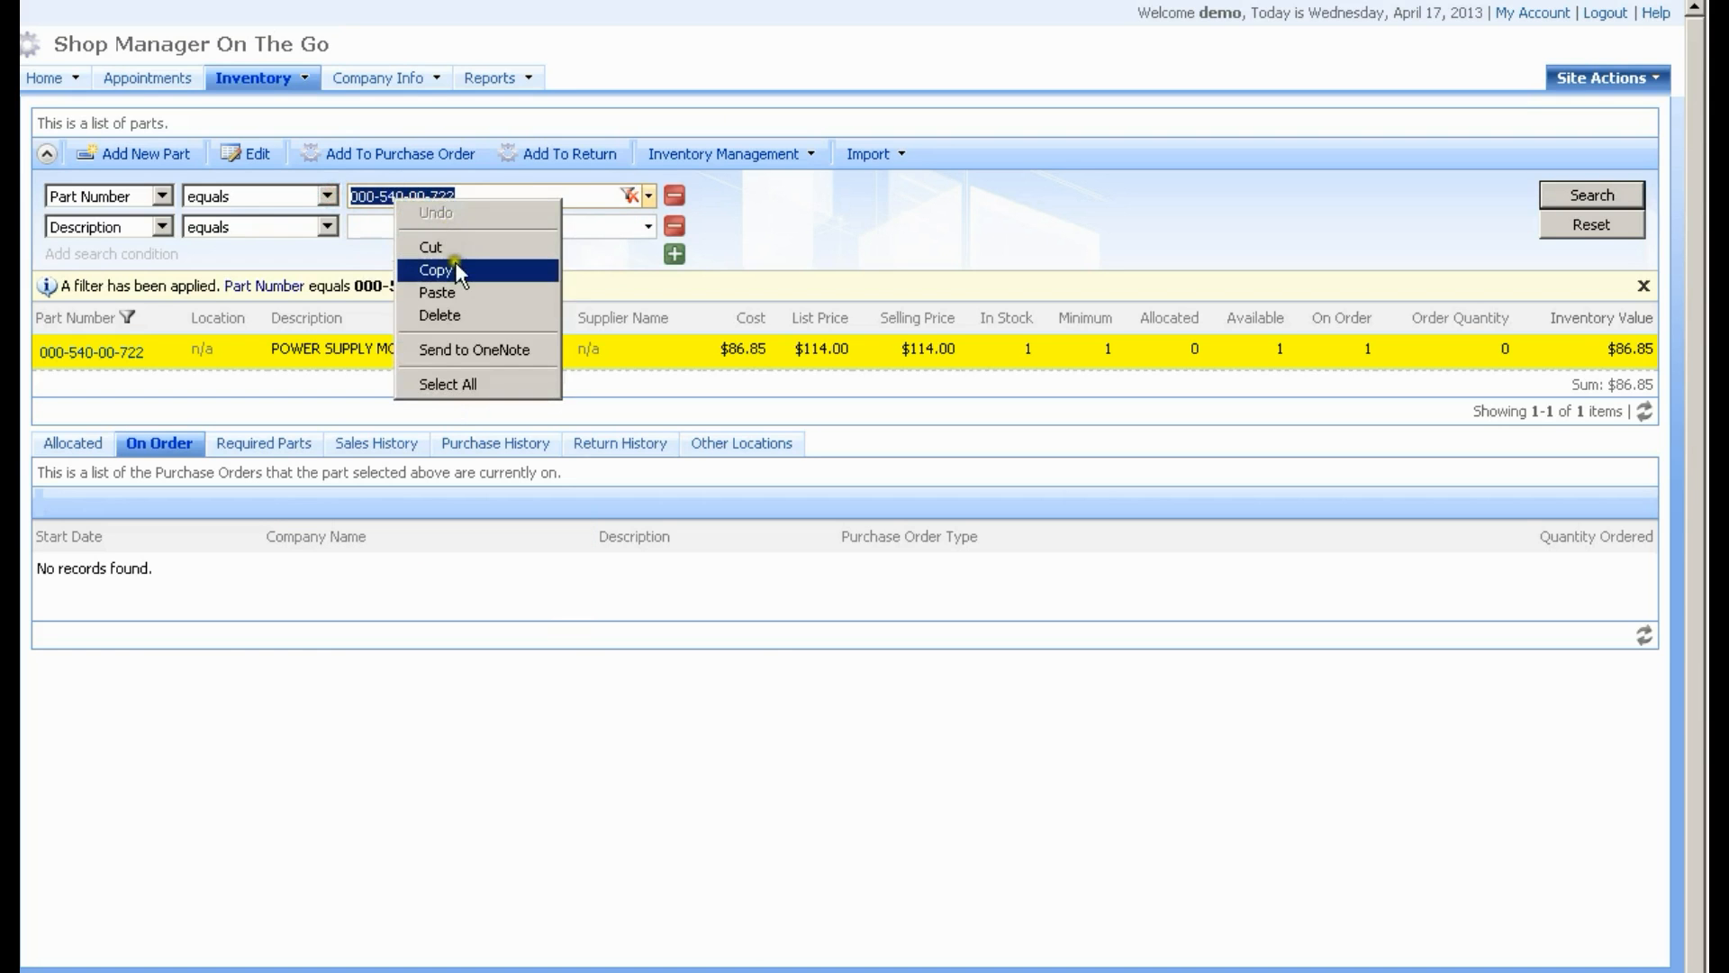
{"action": "left_click", "coordinate": [458, 290]}
{"action": "left_click", "coordinate": [1592, 194]}
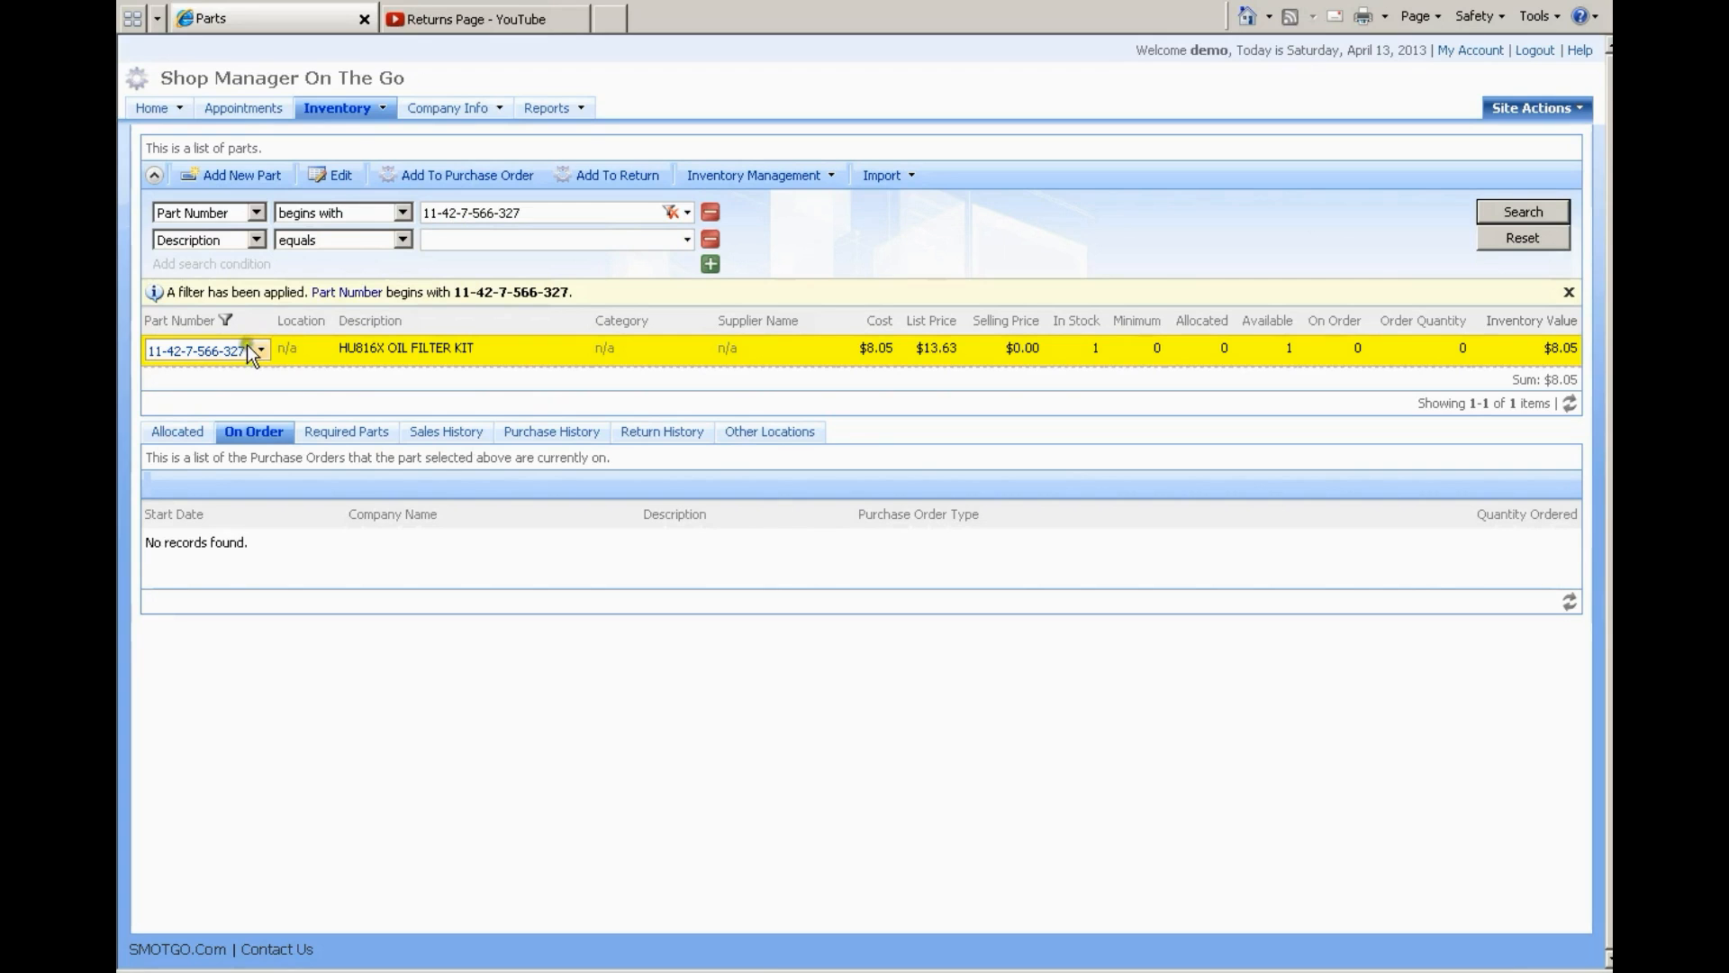
Open the customer list and go to its sixth page
{"action": "left_click", "coordinate": [247, 346]}
{"action": "mouse_move", "coordinate": [176, 108]}
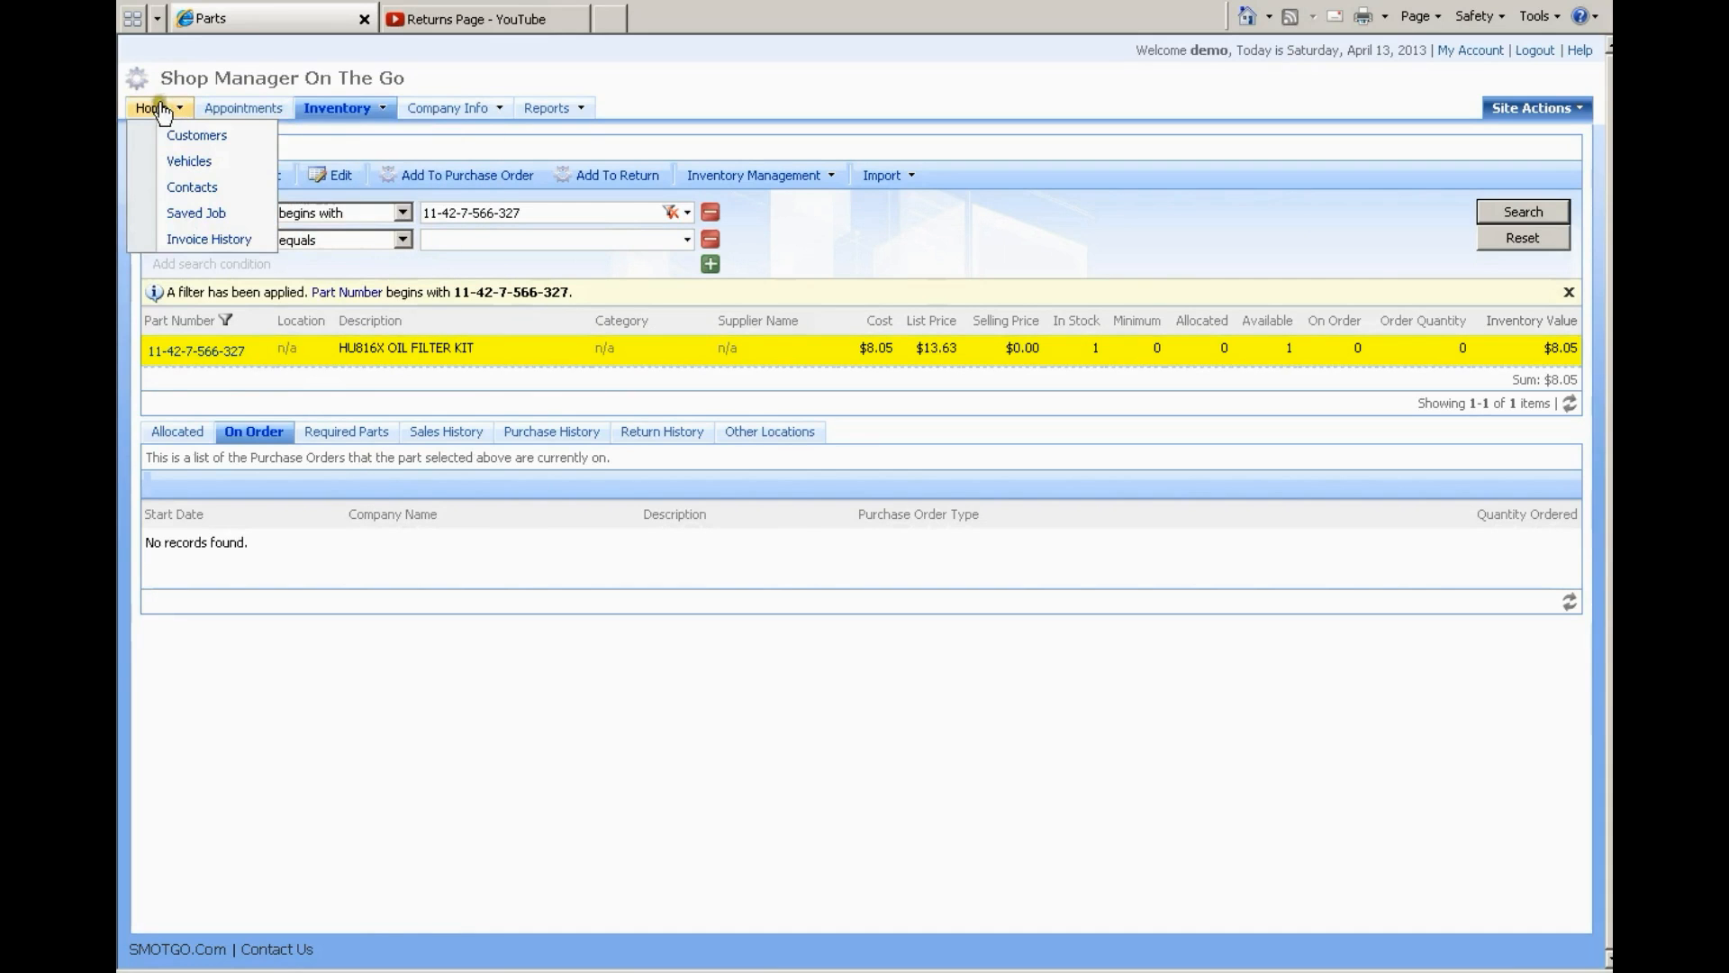
{"action": "left_click", "coordinate": [190, 135]}
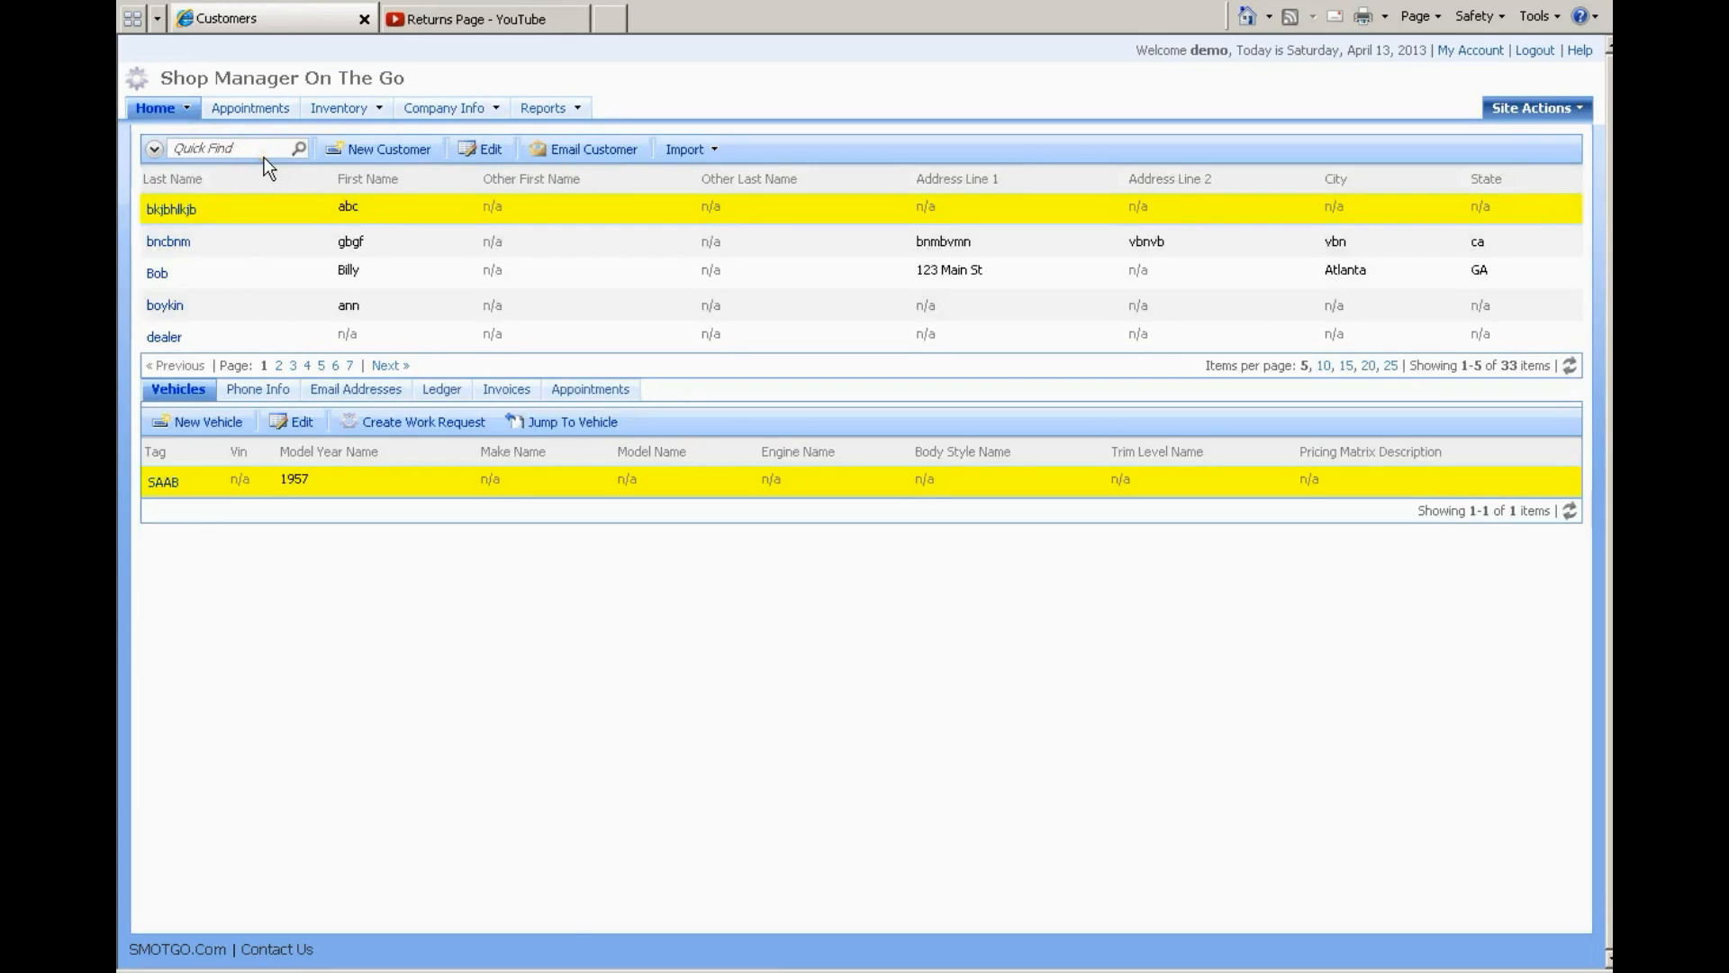
{"action": "left_click", "coordinate": [352, 357]}
{"action": "left_click", "coordinate": [334, 365]}
{"action": "left_click", "coordinate": [334, 365]}
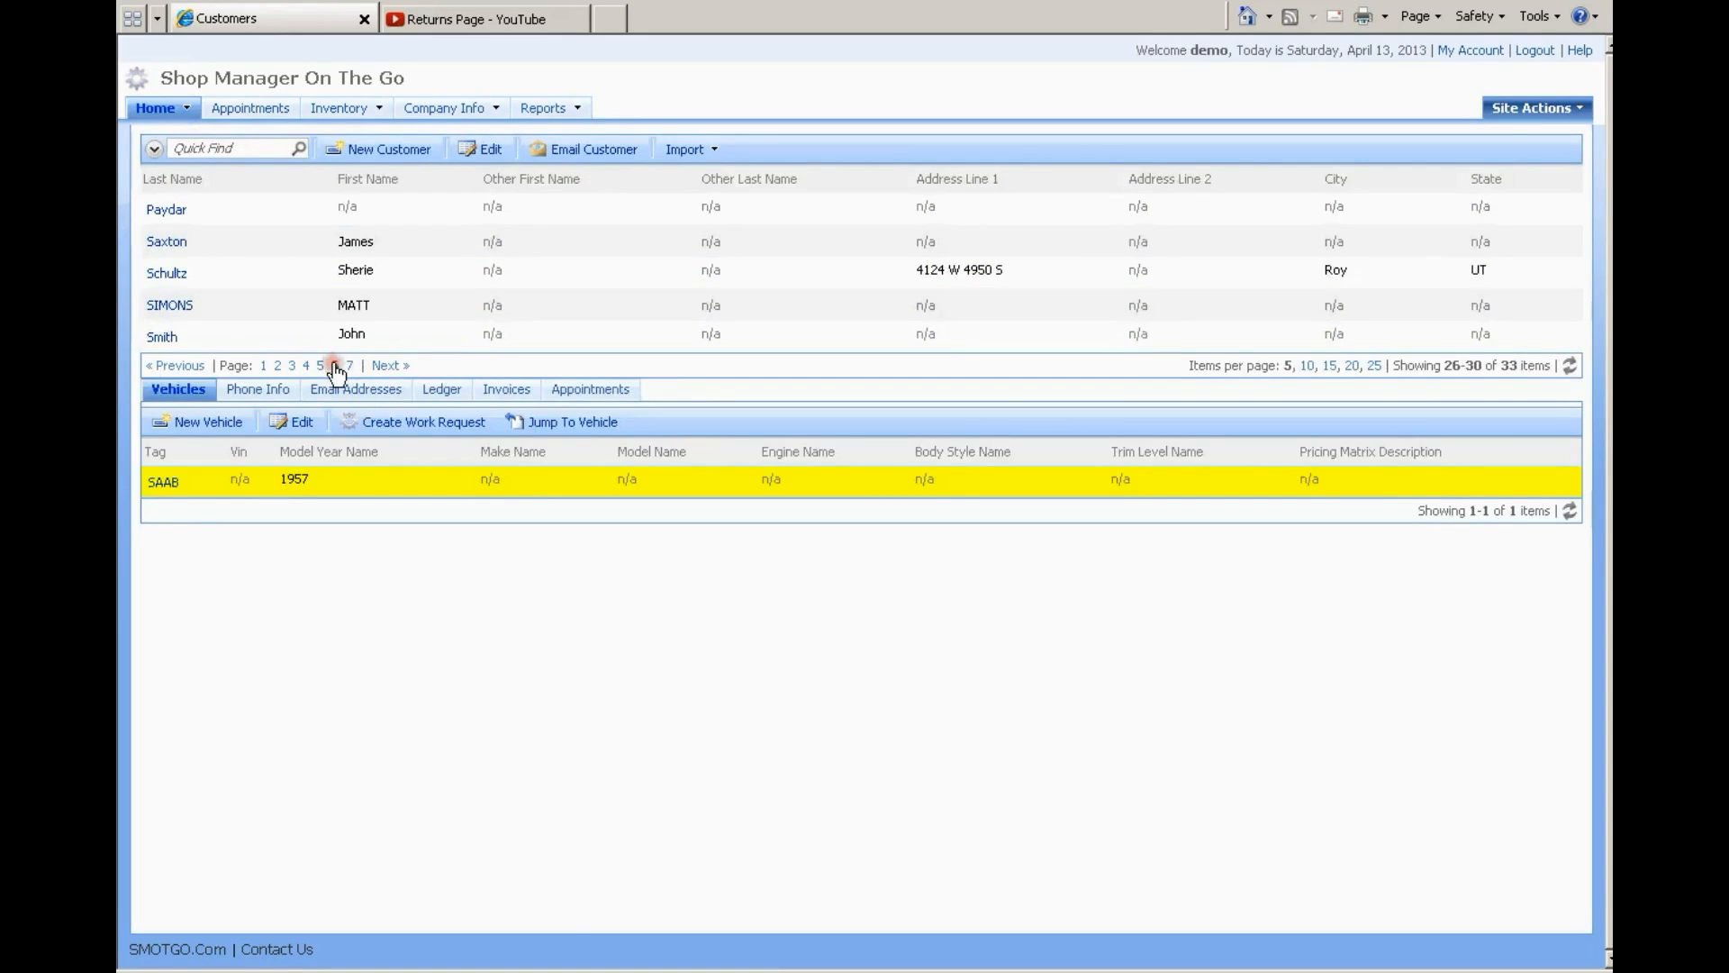
Browse the customer list pages for a set of records with names, addresses, cities and states filled in
{"action": "left_click", "coordinate": [284, 365]}
{"action": "left_click", "coordinate": [392, 366]}
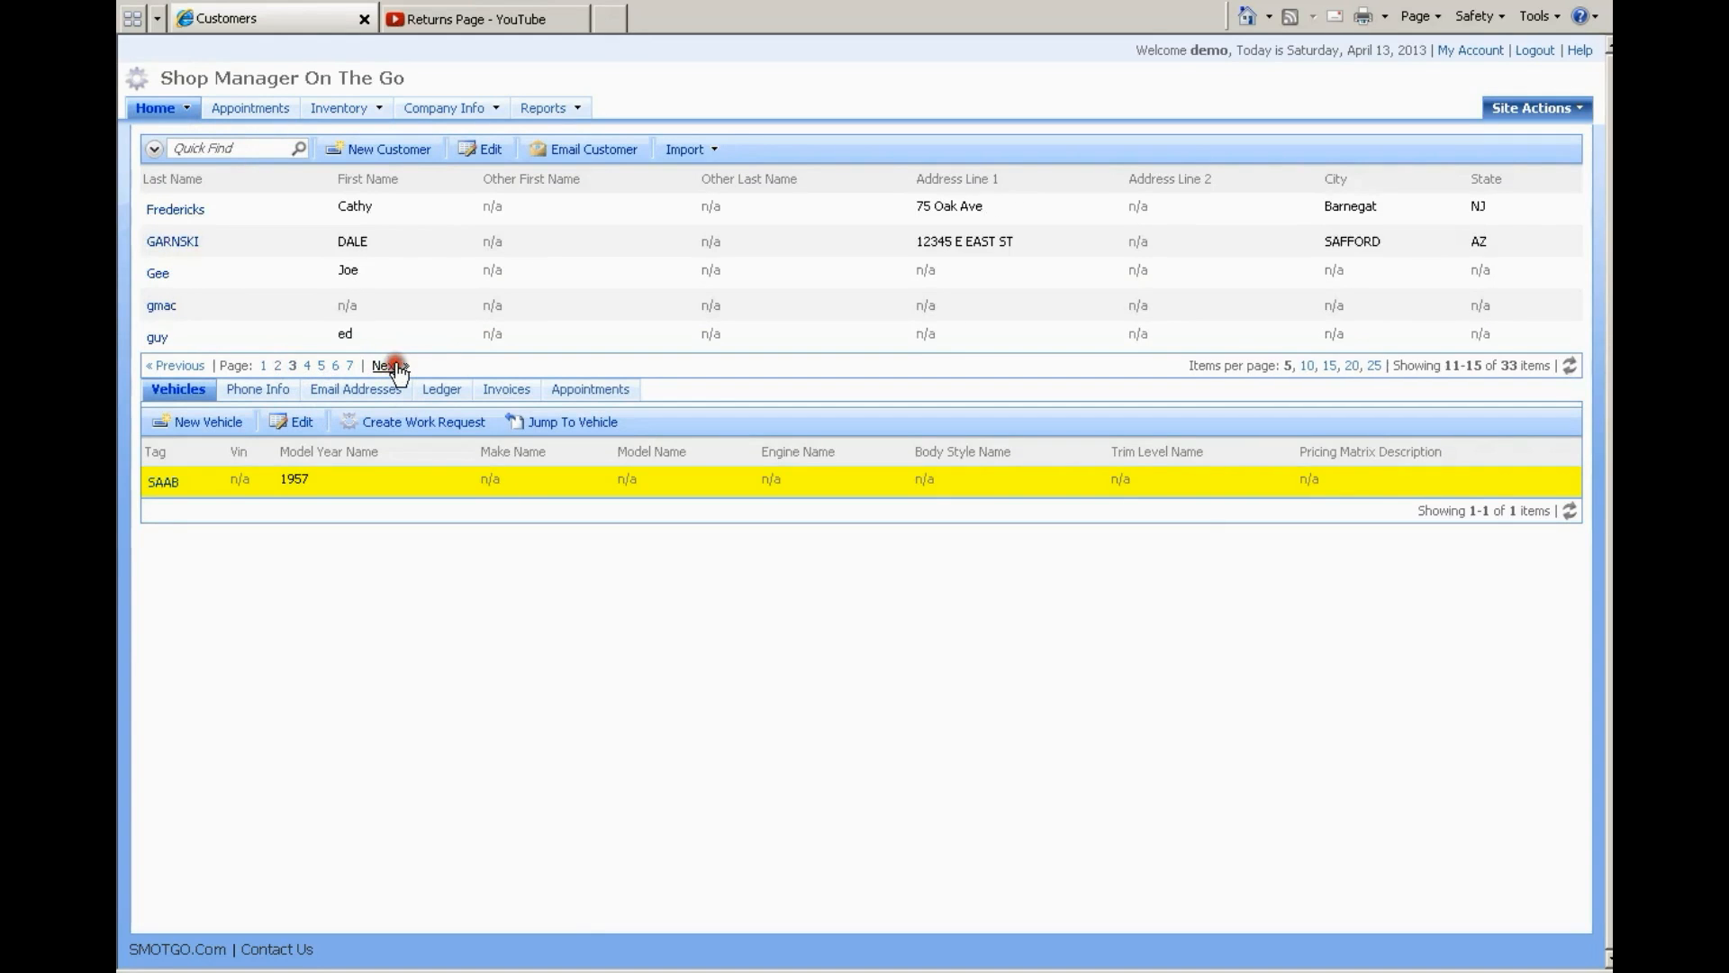
{"action": "left_click", "coordinate": [393, 366]}
{"action": "left_click", "coordinate": [393, 366]}
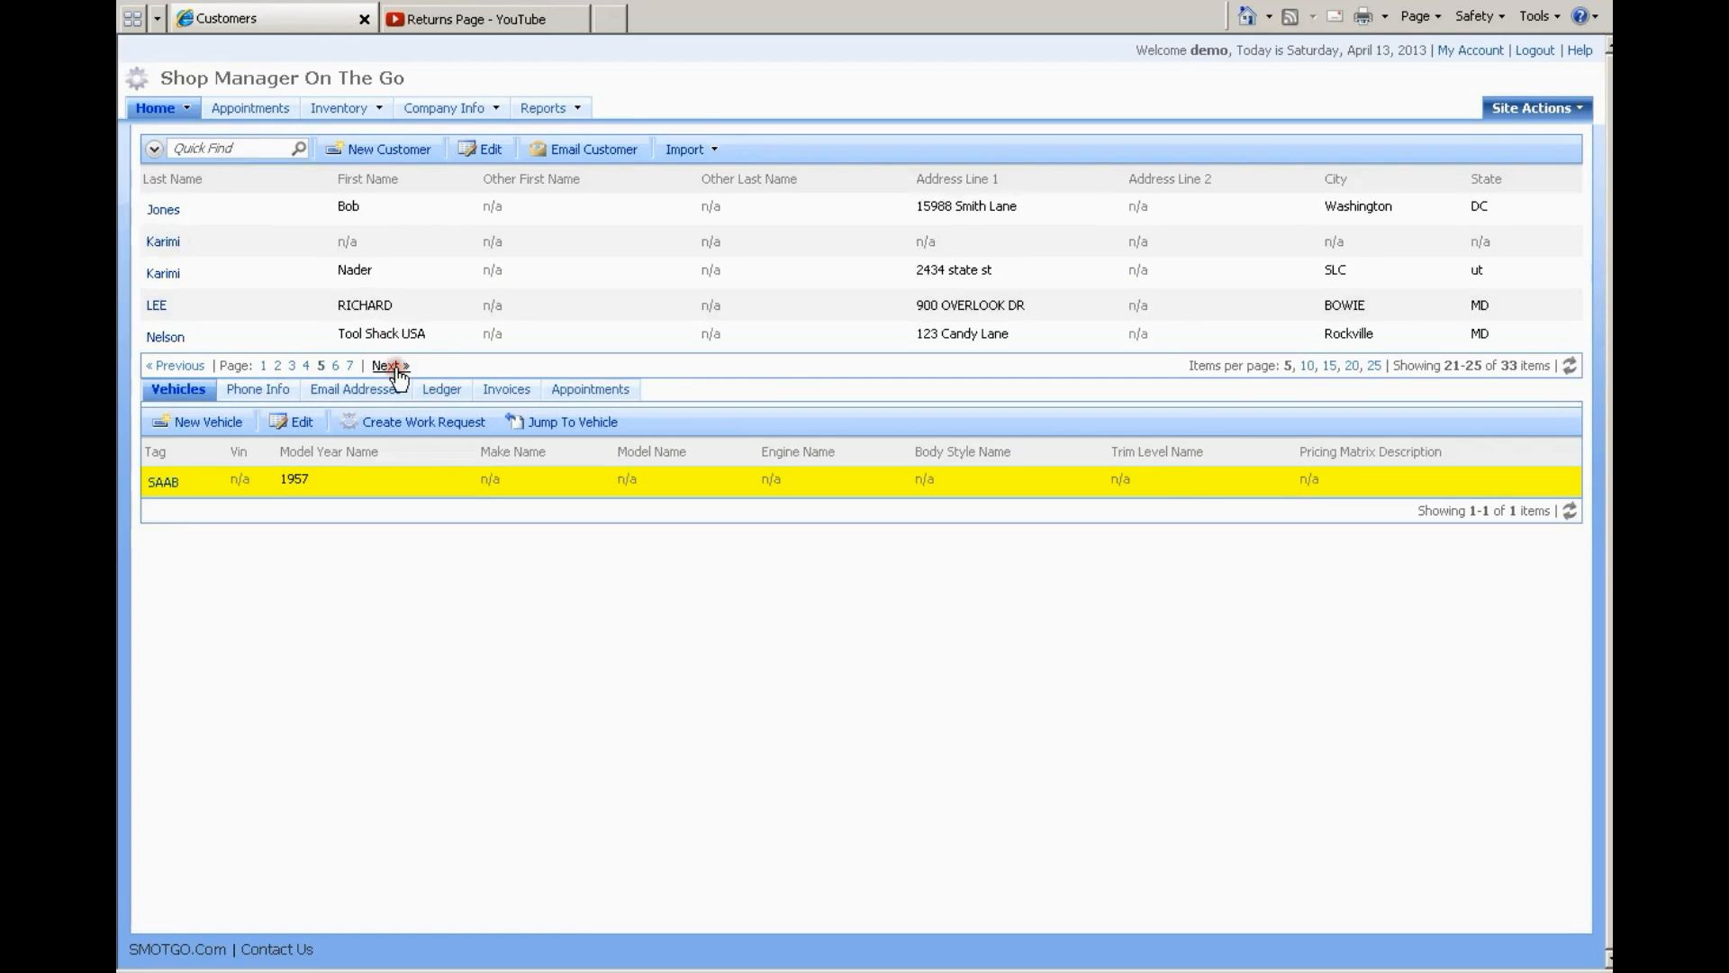
{"action": "left_click", "coordinate": [392, 365]}
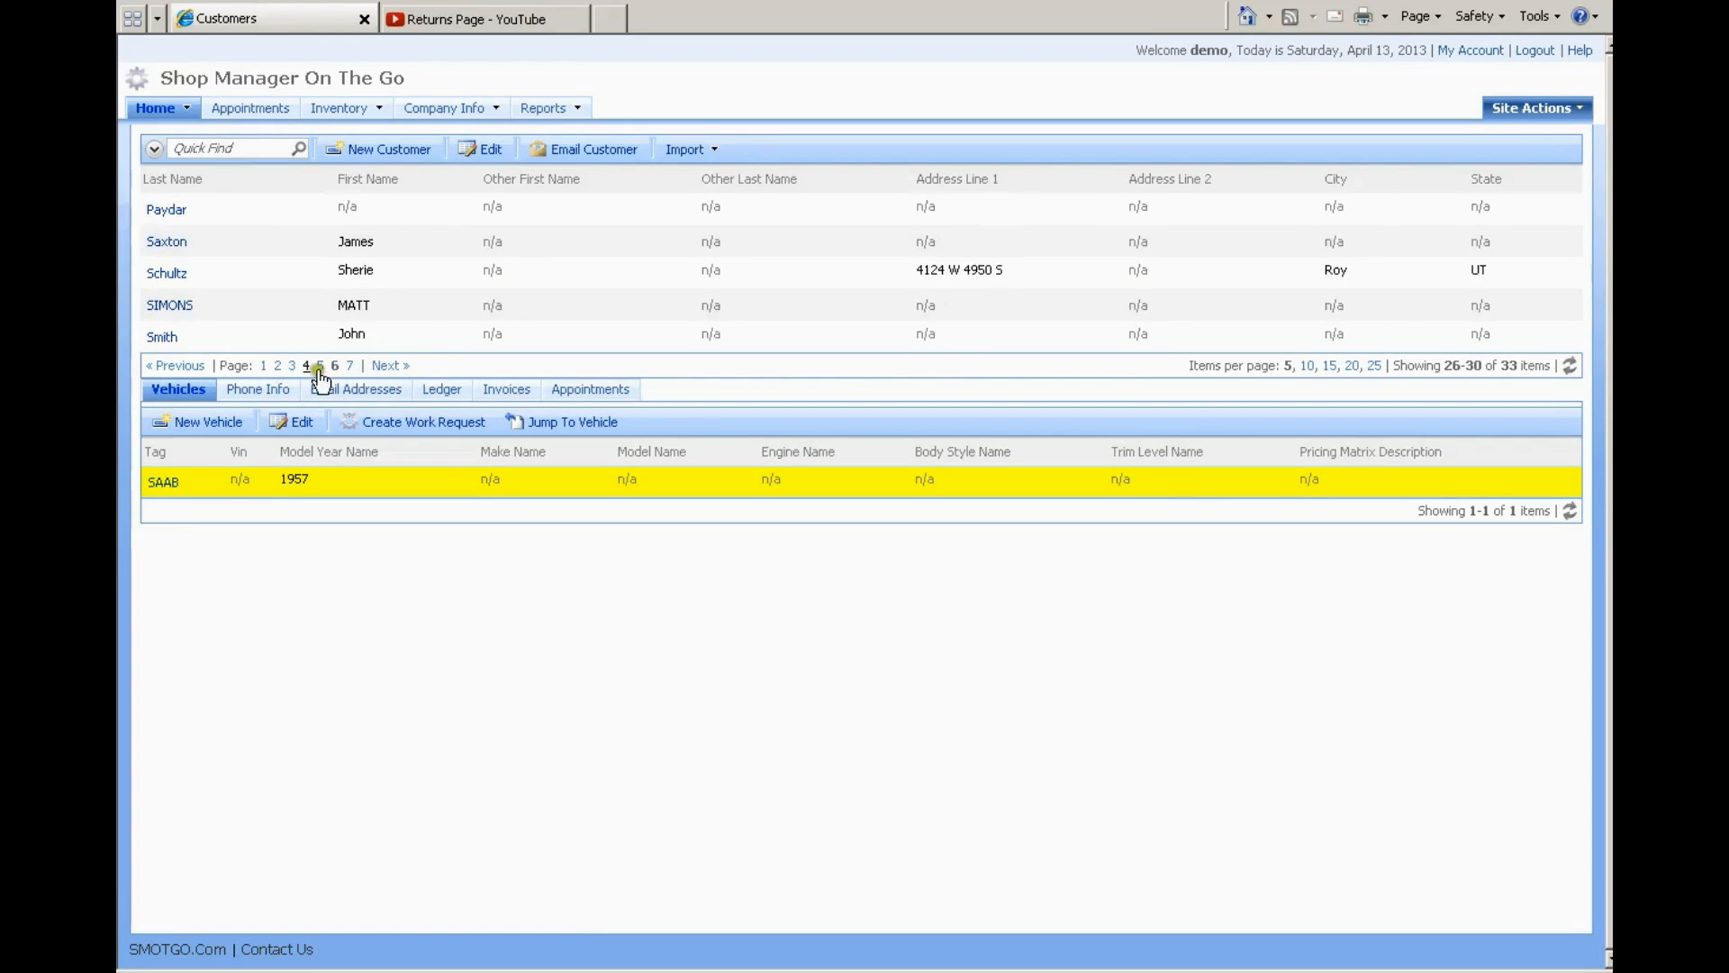
{"action": "left_click", "coordinate": [195, 367]}
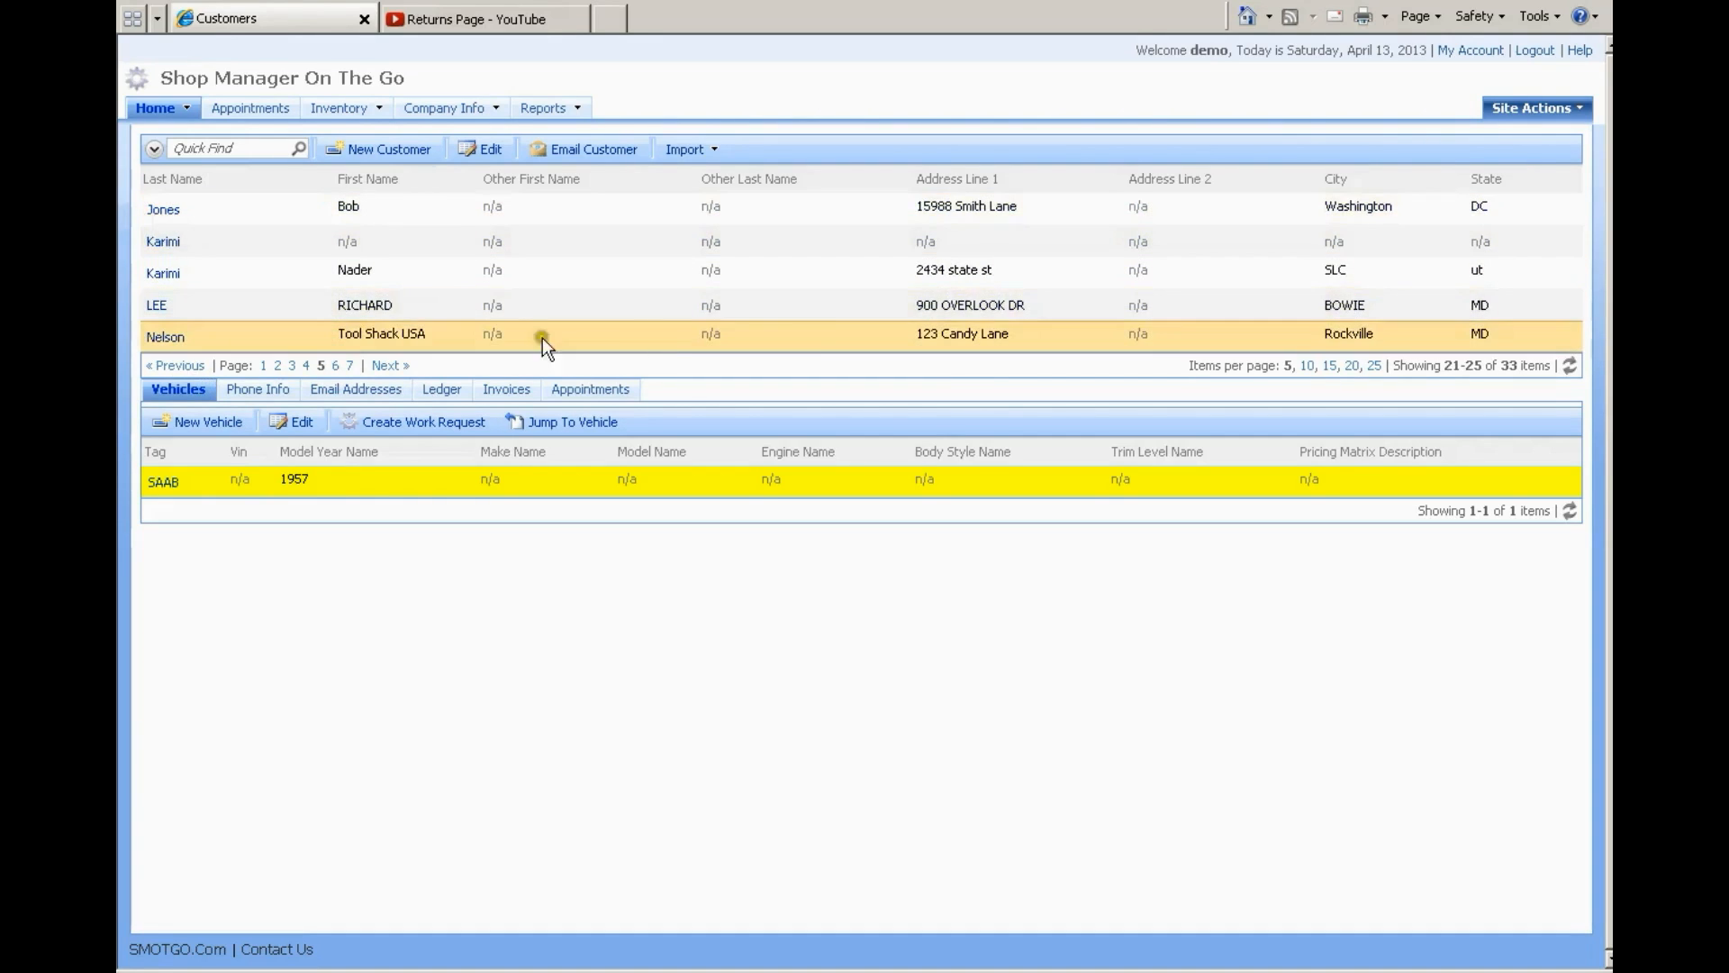
{"action": "left_click", "coordinate": [289, 215]}
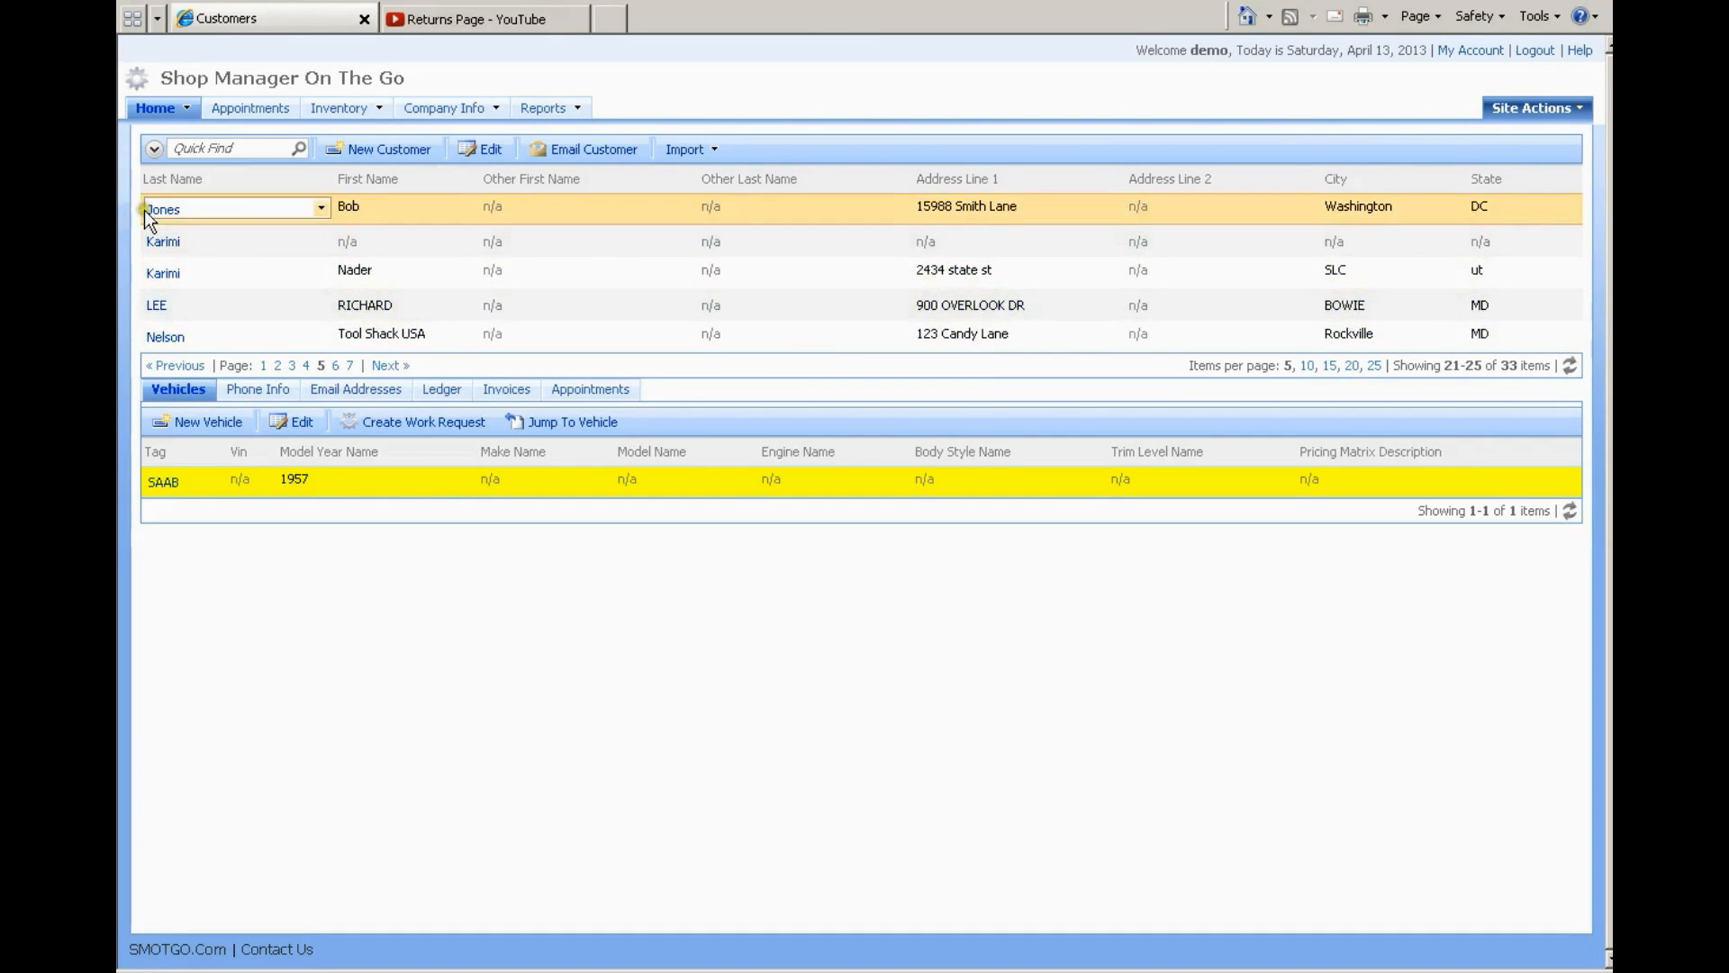
{"action": "left_click", "coordinate": [391, 366]}
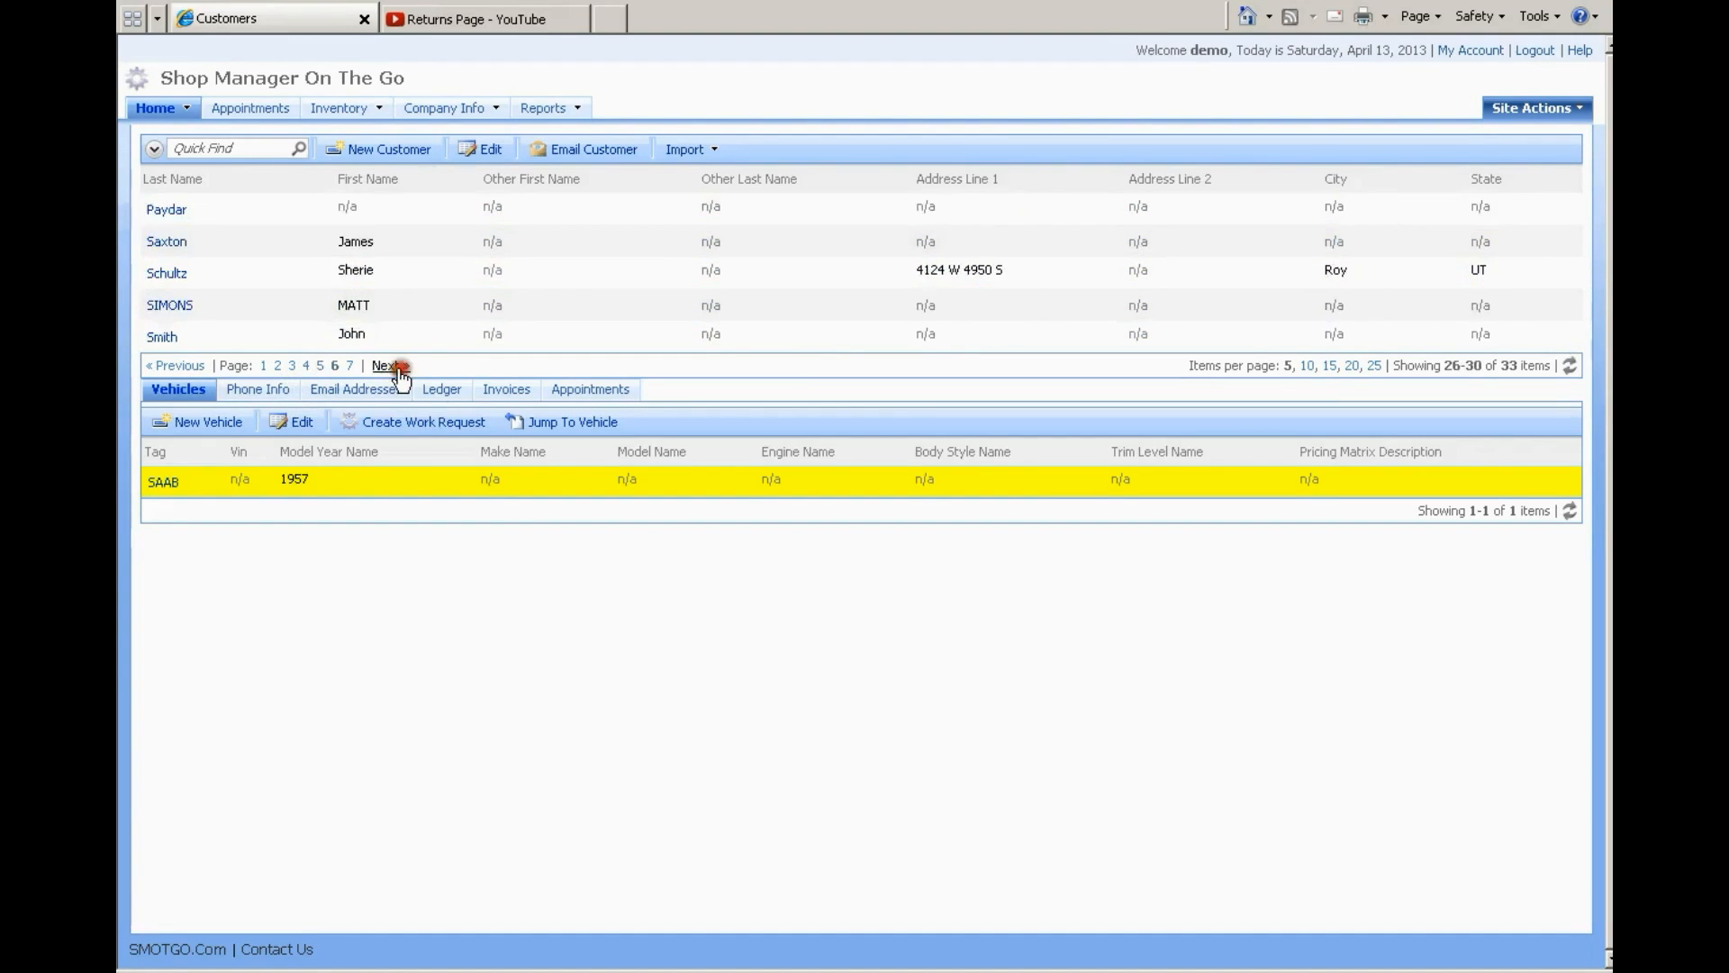
{"action": "left_click", "coordinate": [392, 365]}
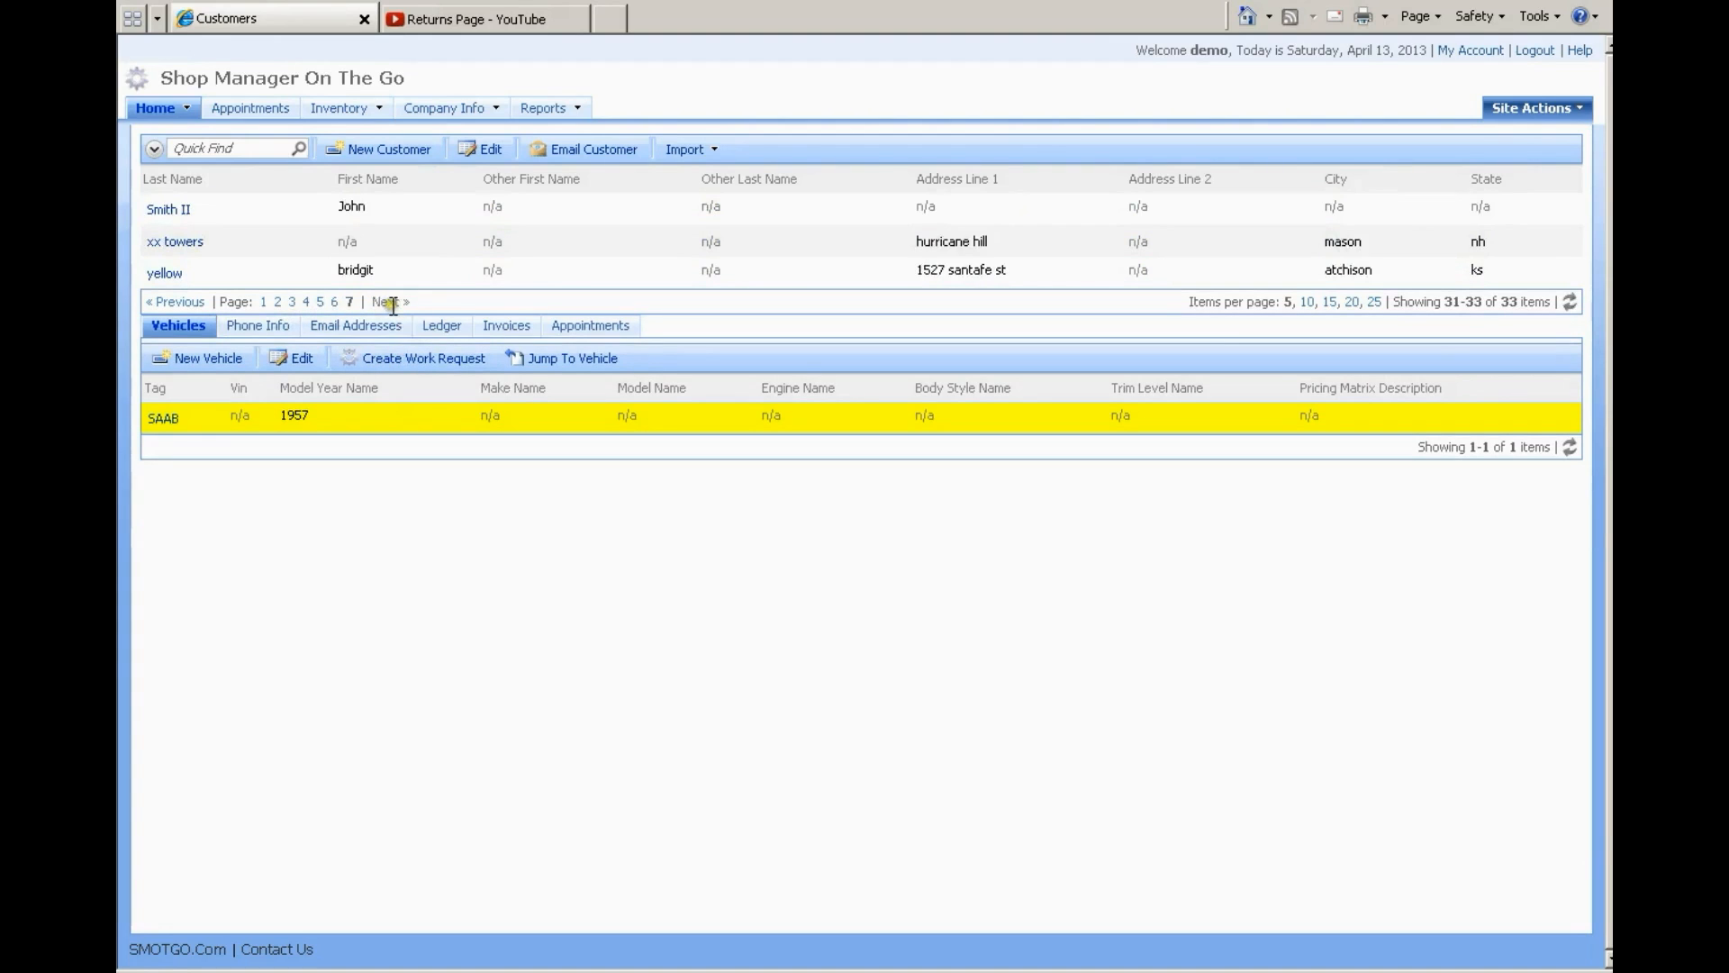
{"action": "left_click", "coordinate": [307, 303]}
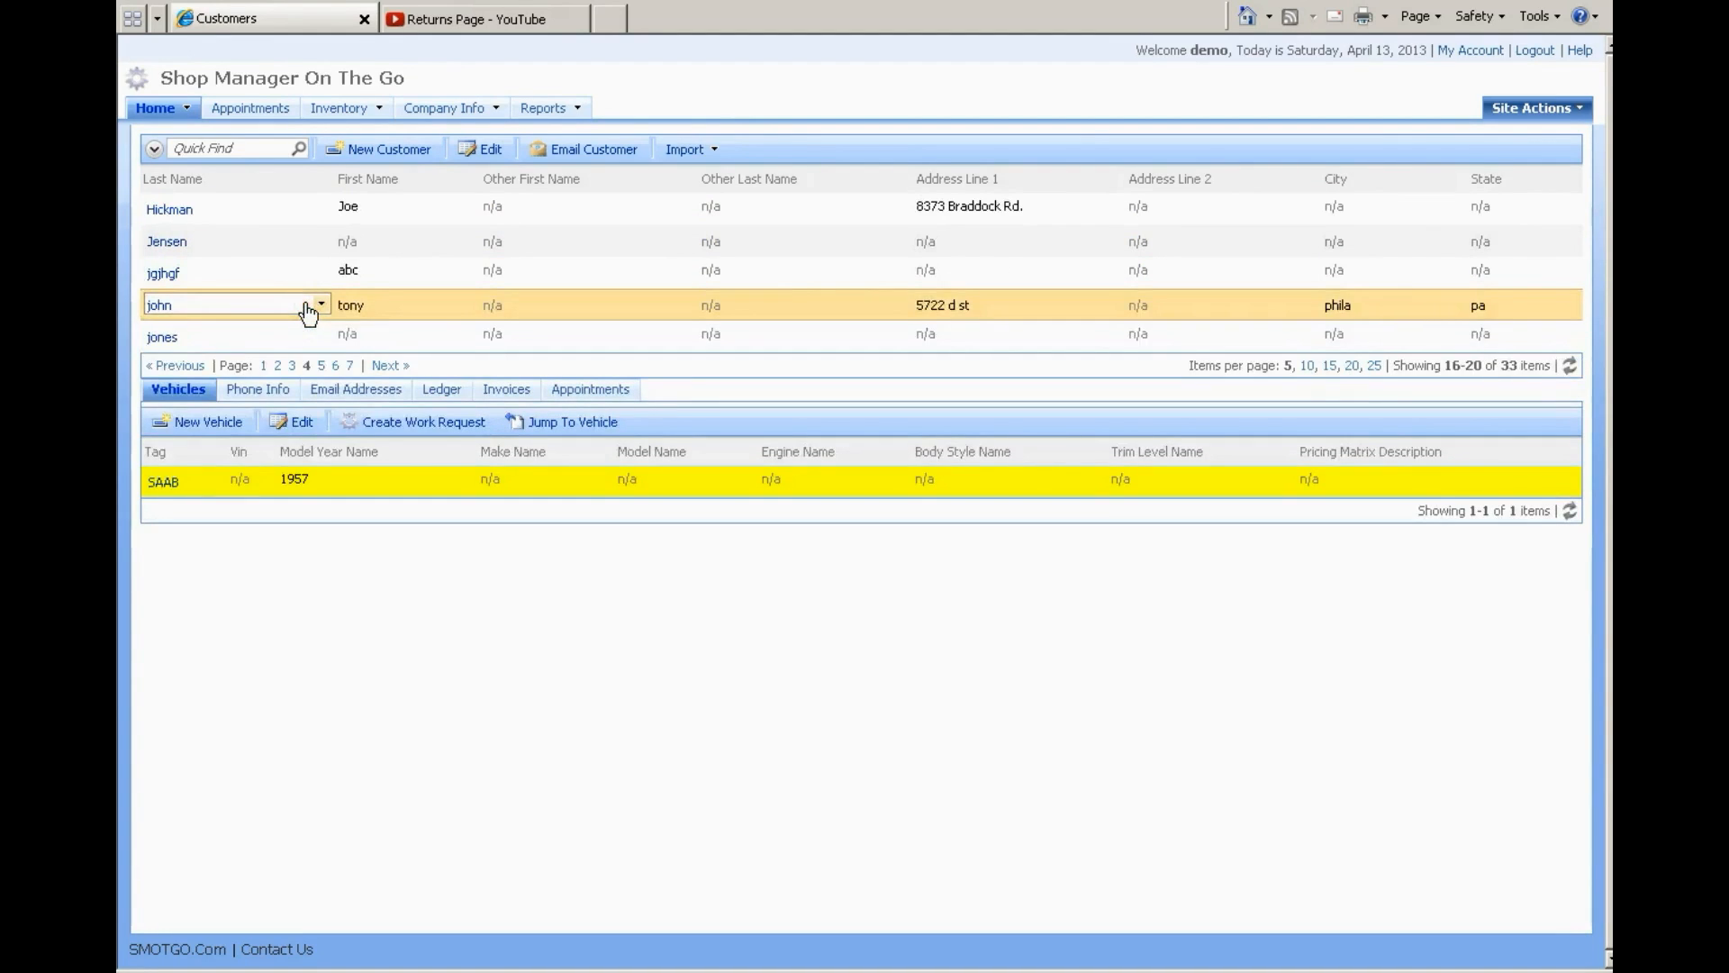
{"action": "left_click", "coordinate": [334, 366]}
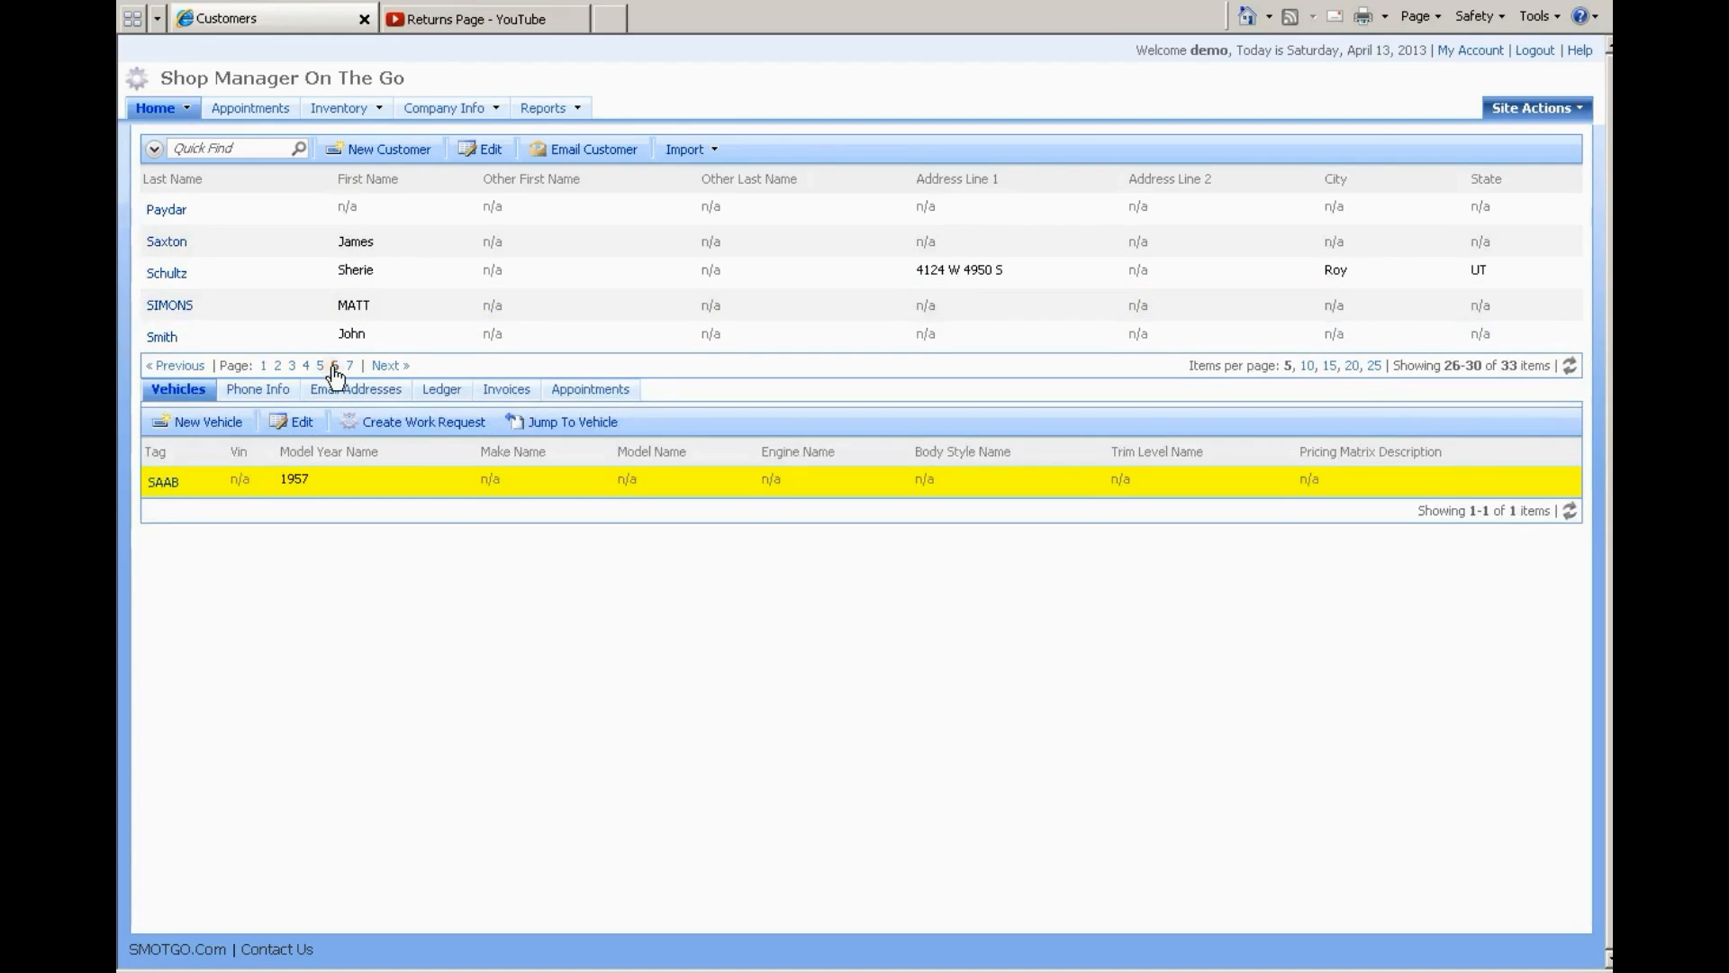
Go to page 5 of the customer list and copy all five customer rows
{"action": "left_click", "coordinate": [320, 365]}
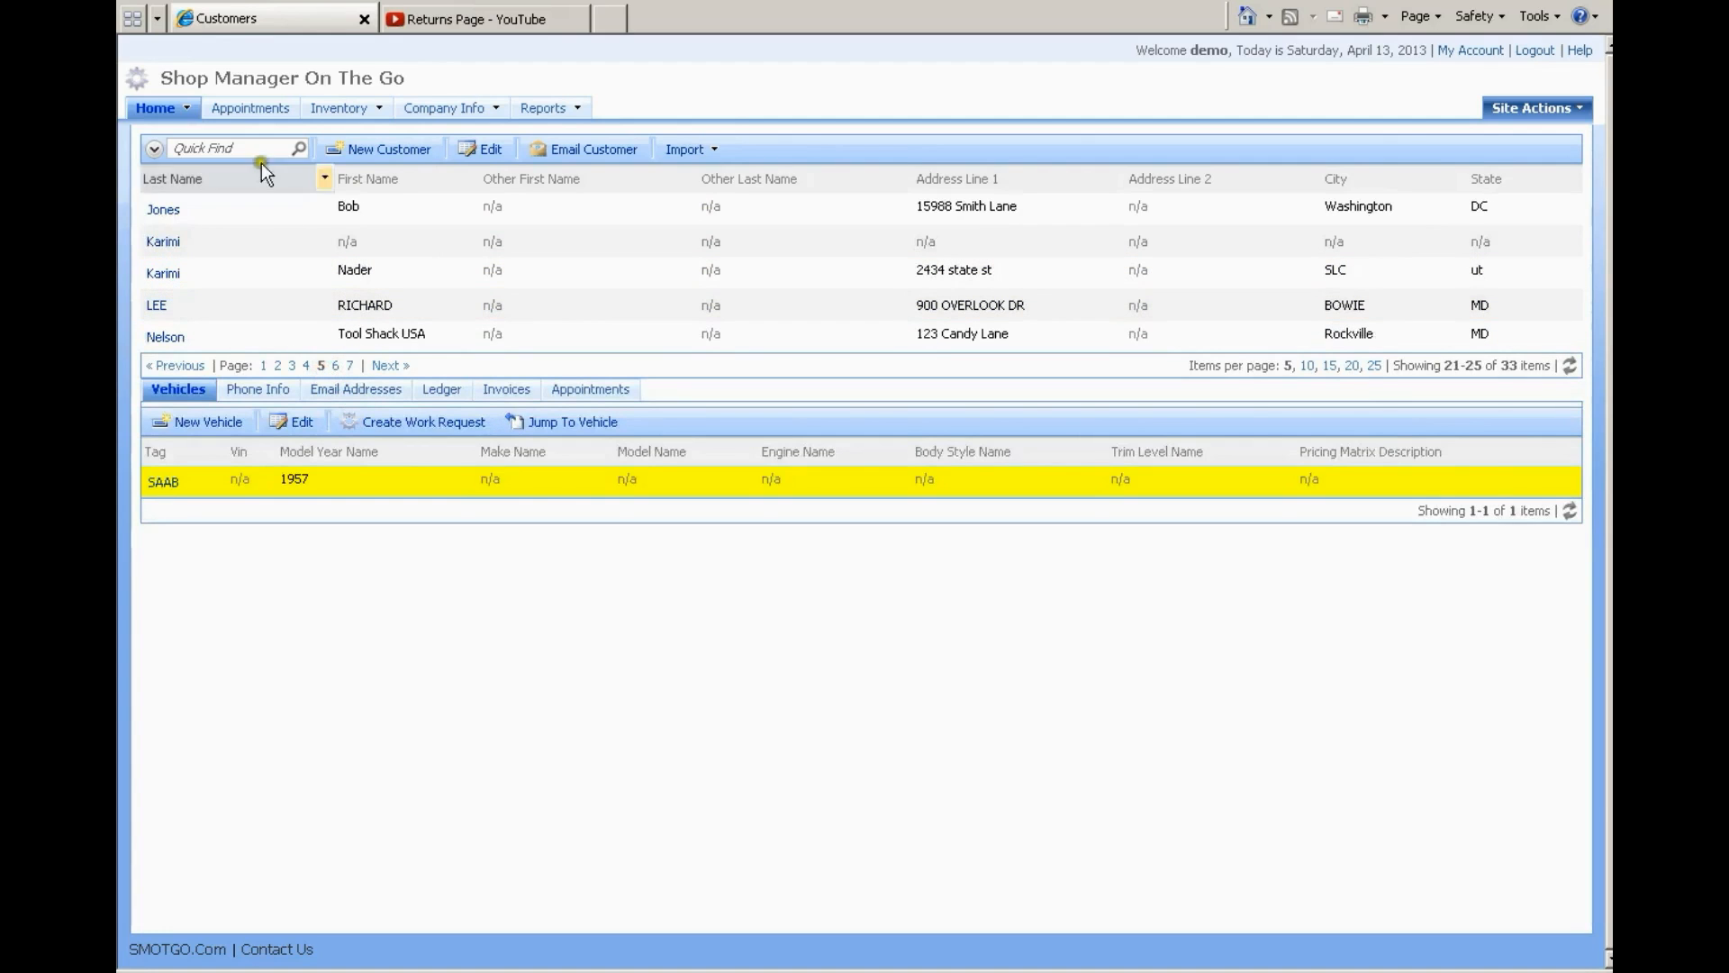
{"action": "left_click_drag", "start_coordinate": [153, 211], "coordinate": [1506, 326]}
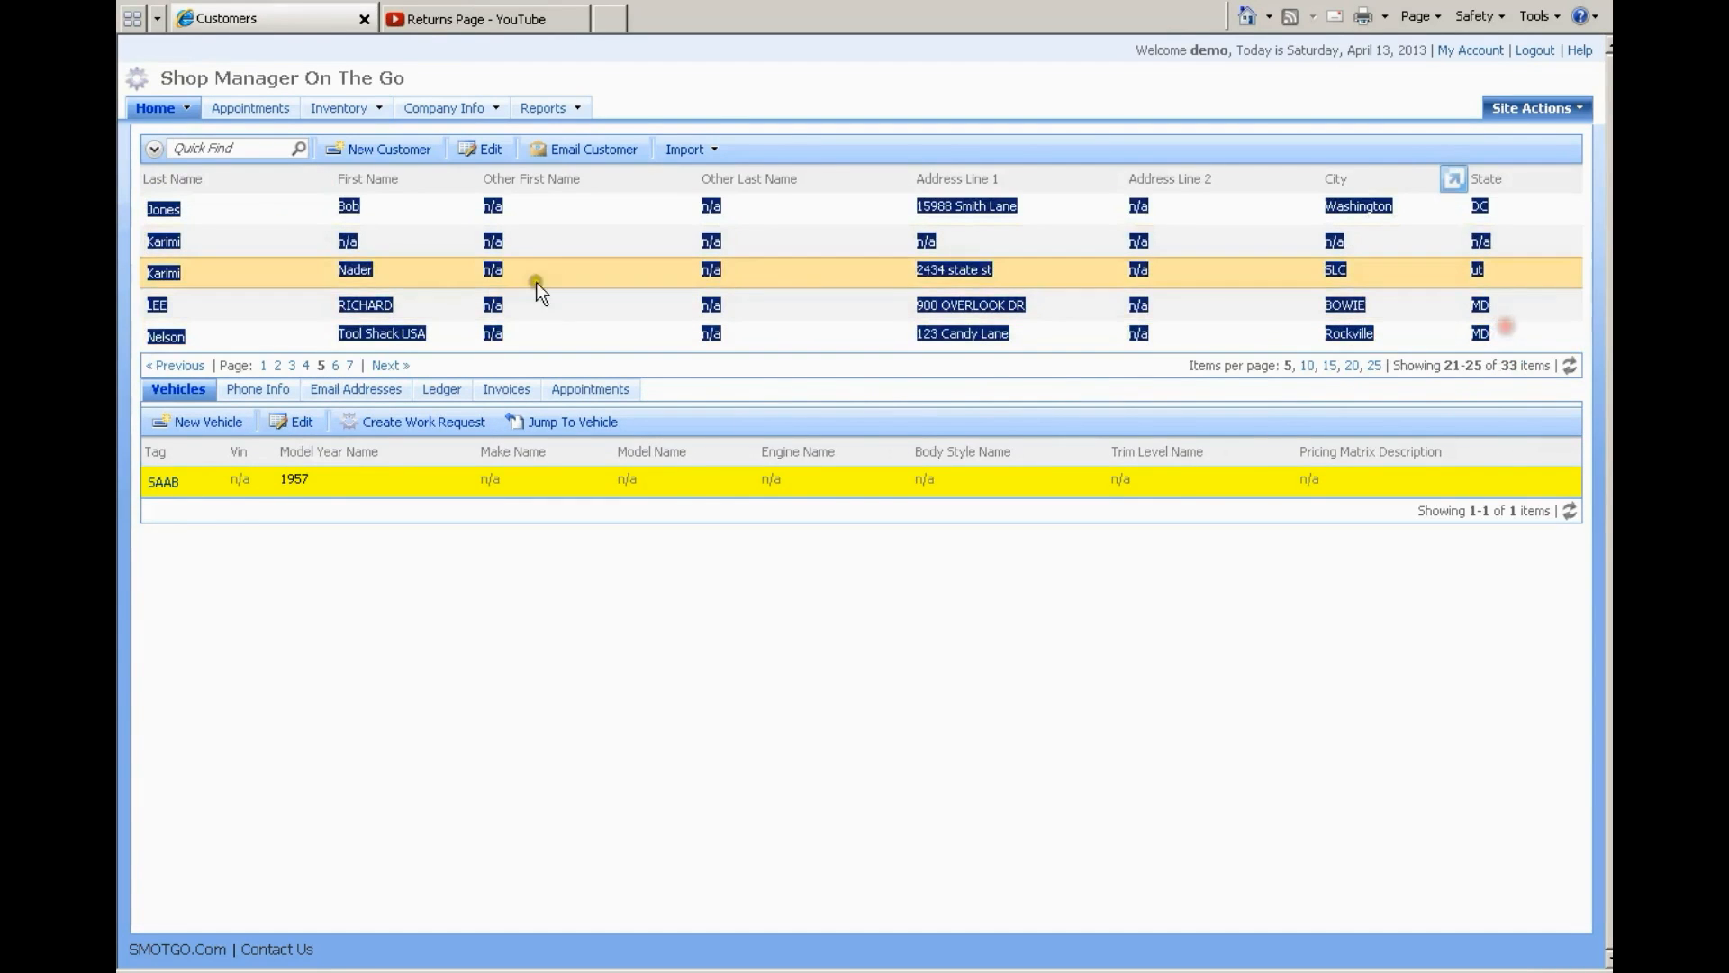
{"action": "right_click", "coordinate": [353, 269]}
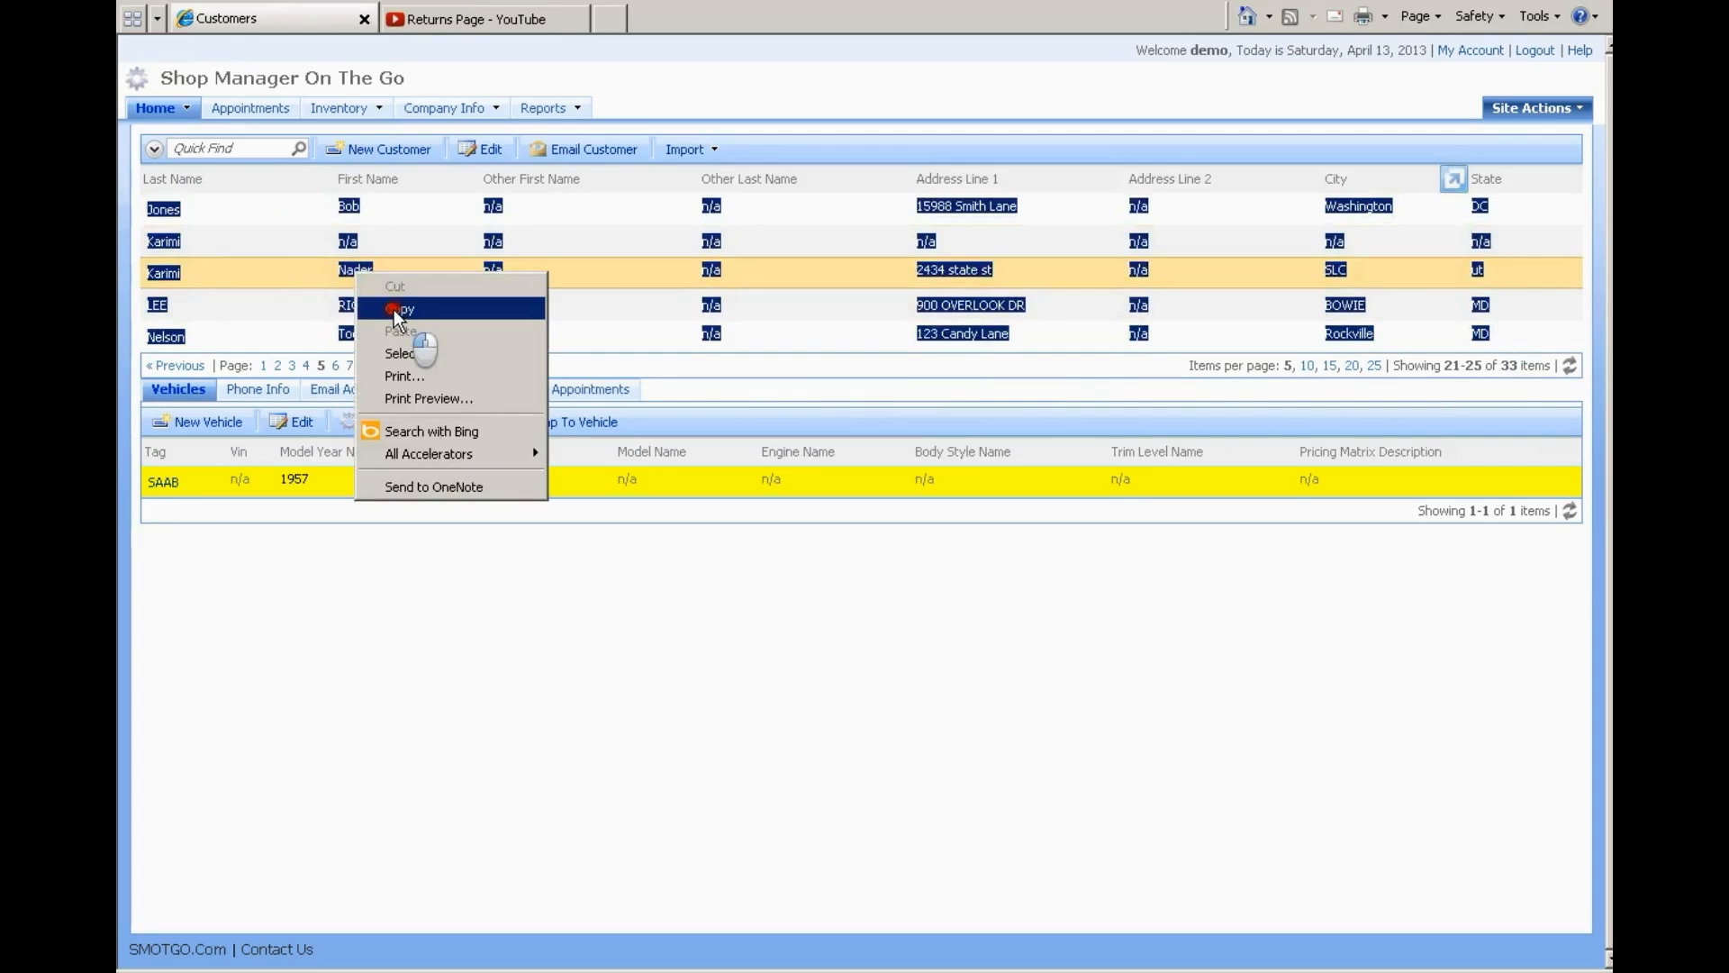
{"action": "left_click", "coordinate": [389, 297]}
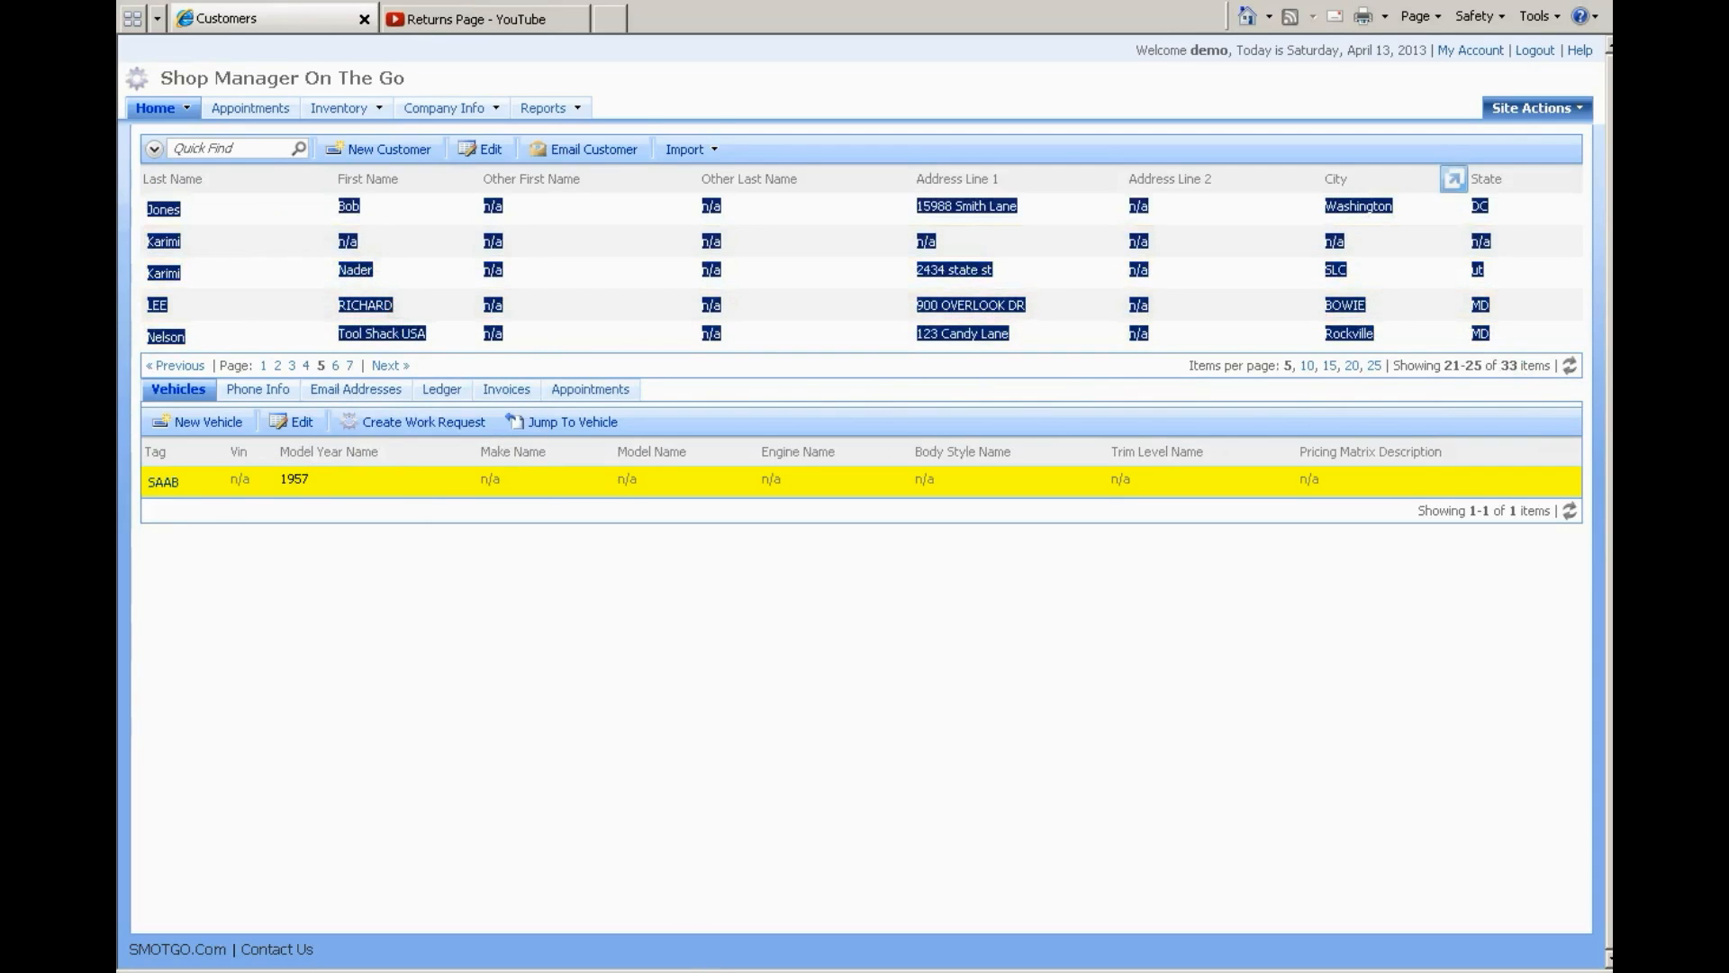
Switch to Excel and paste the copied customer rows over rows 1 to 22 of the Parts sheet, accepting the size mismatch
{"action": "key", "text": "alt+Tab"}
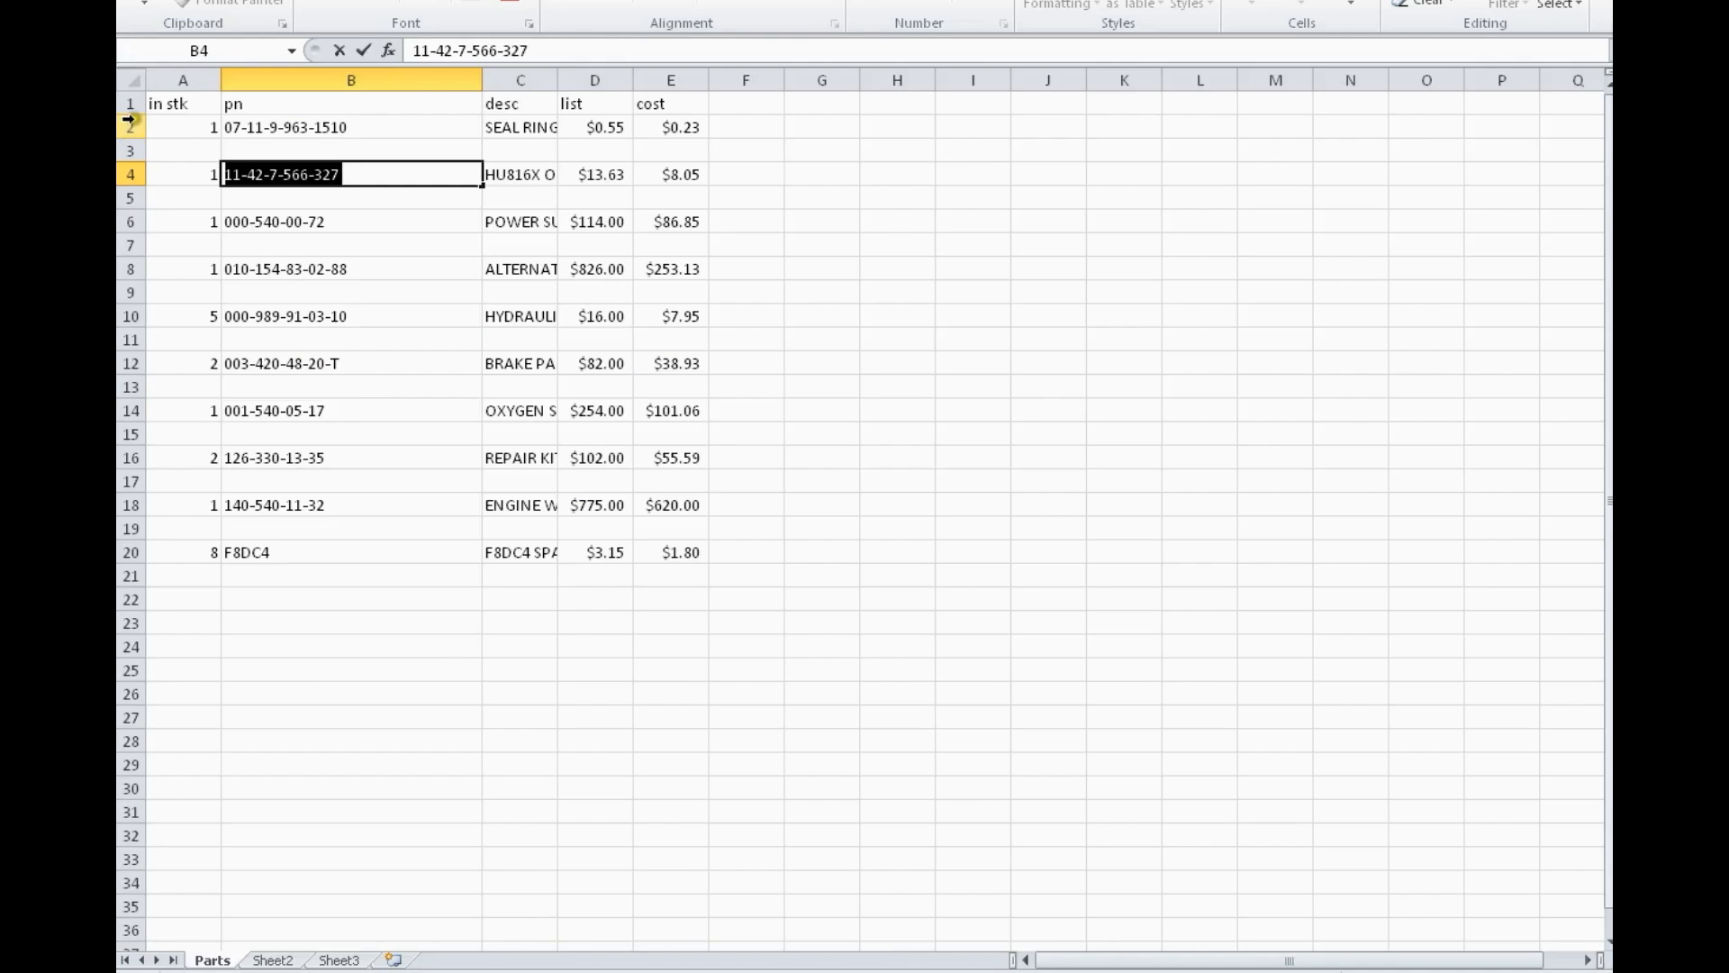
{"action": "left_click_drag", "start_coordinate": [131, 103], "coordinate": [131, 595]}
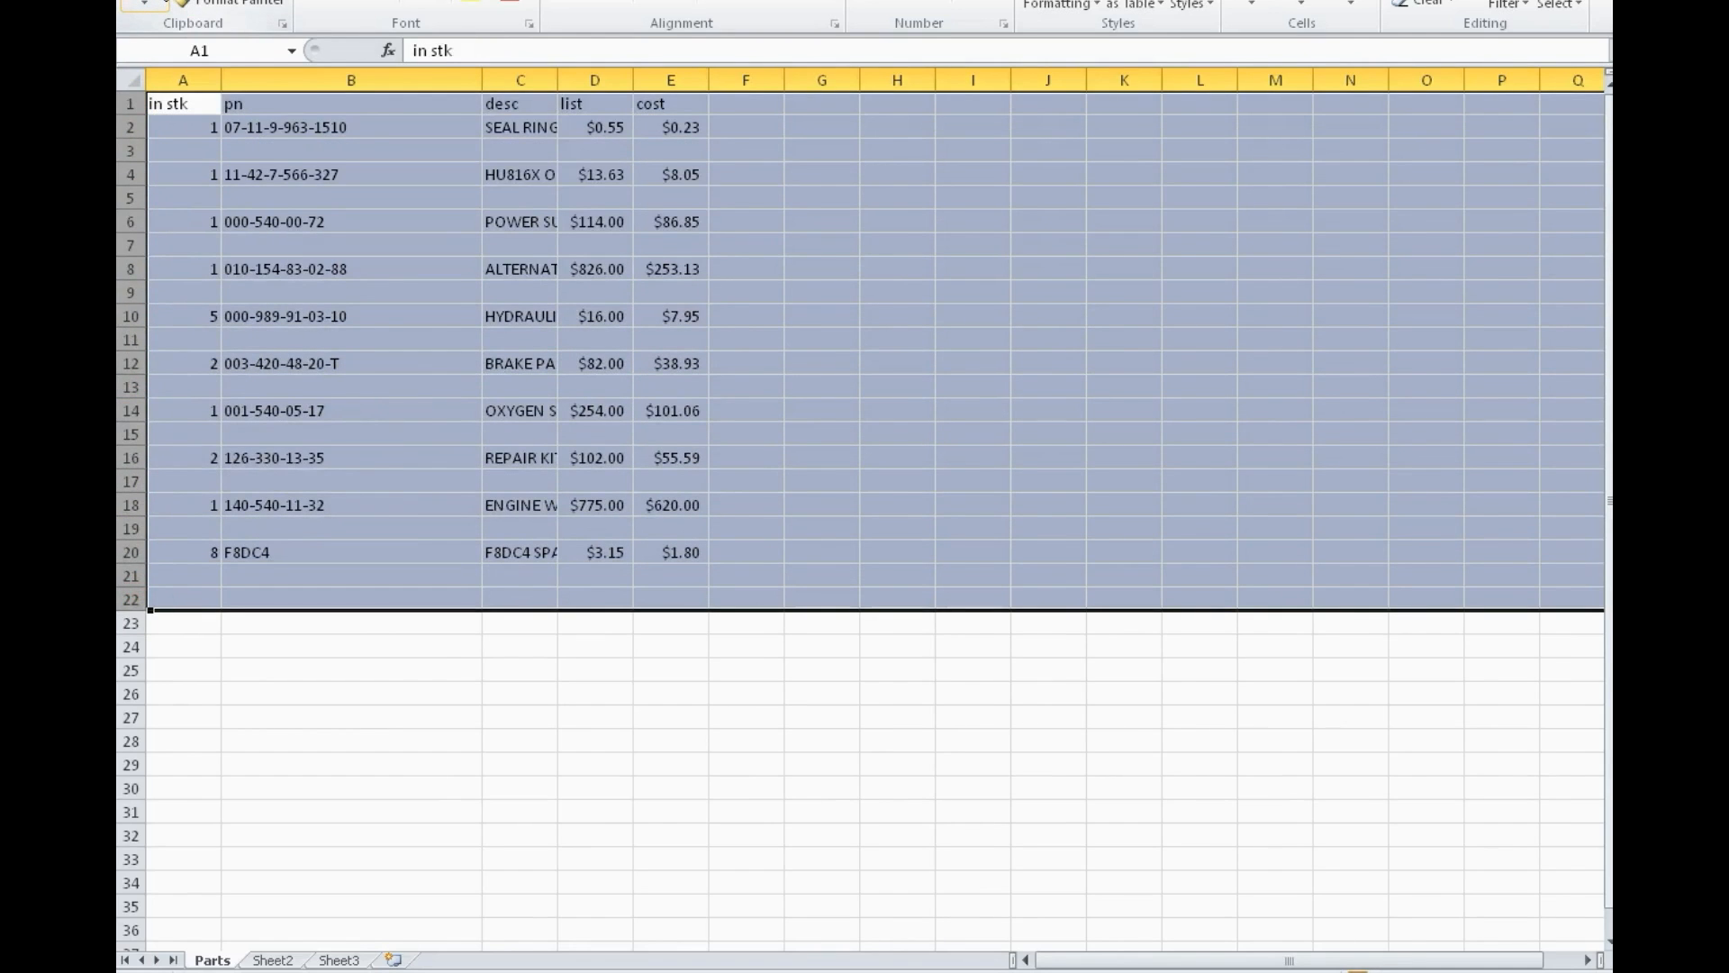
{"action": "left_click", "coordinate": [144, 2]}
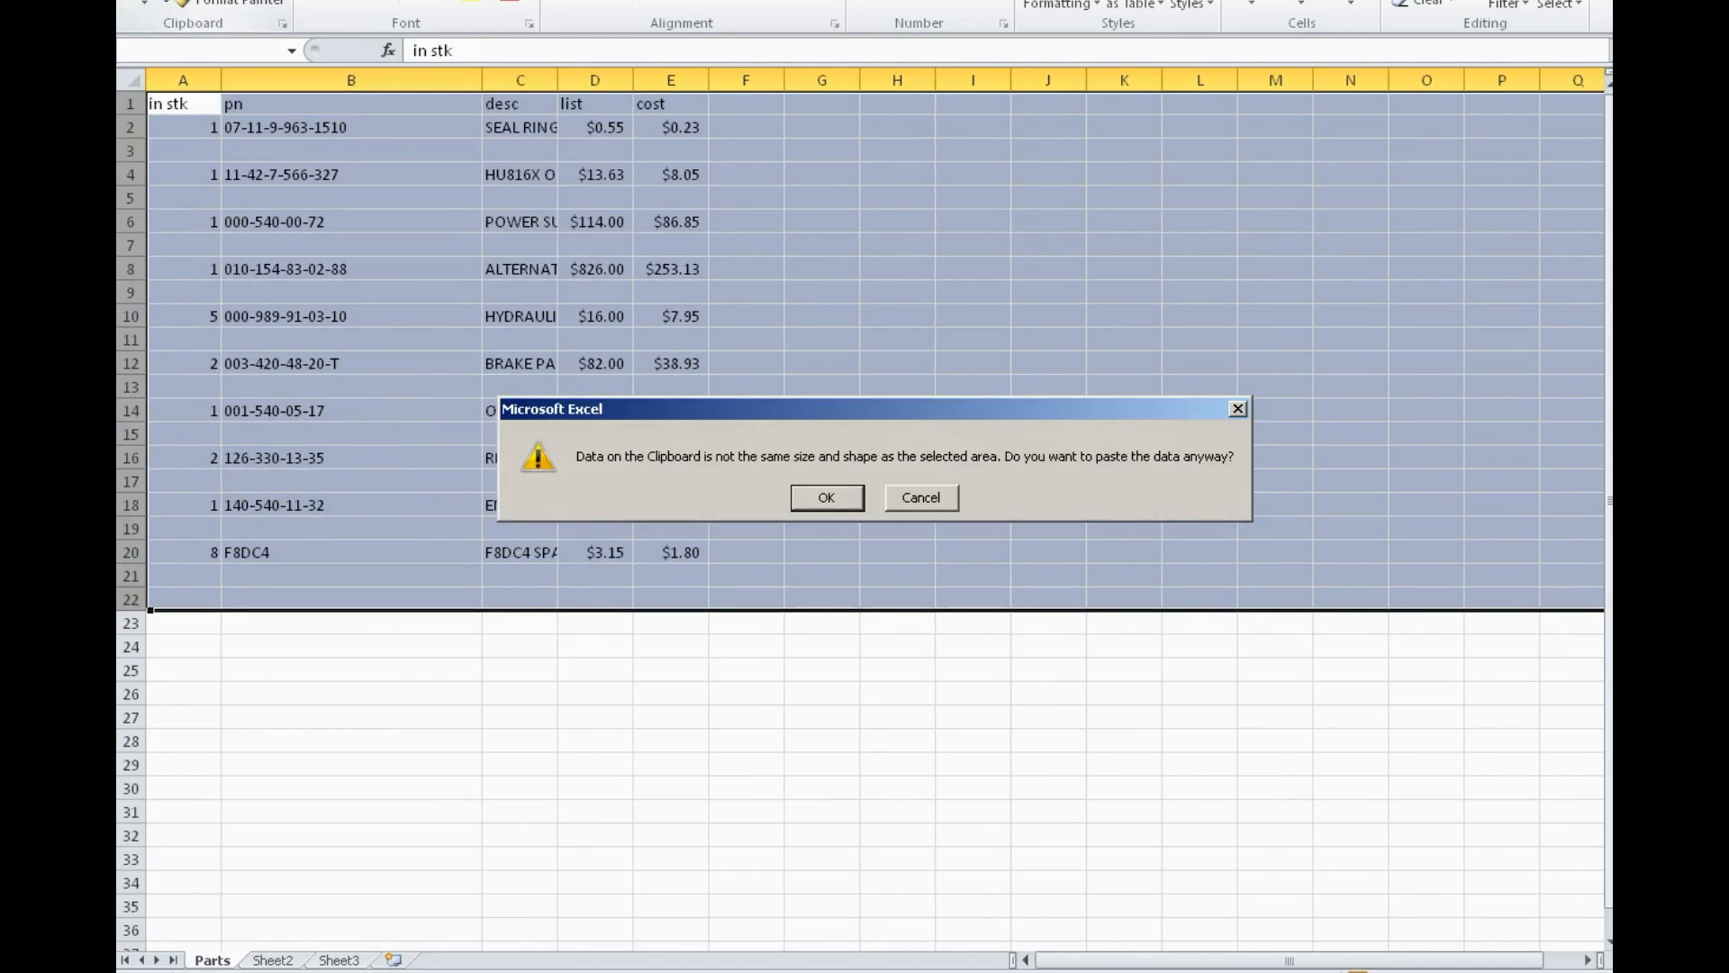
{"action": "left_click", "coordinate": [823, 499]}
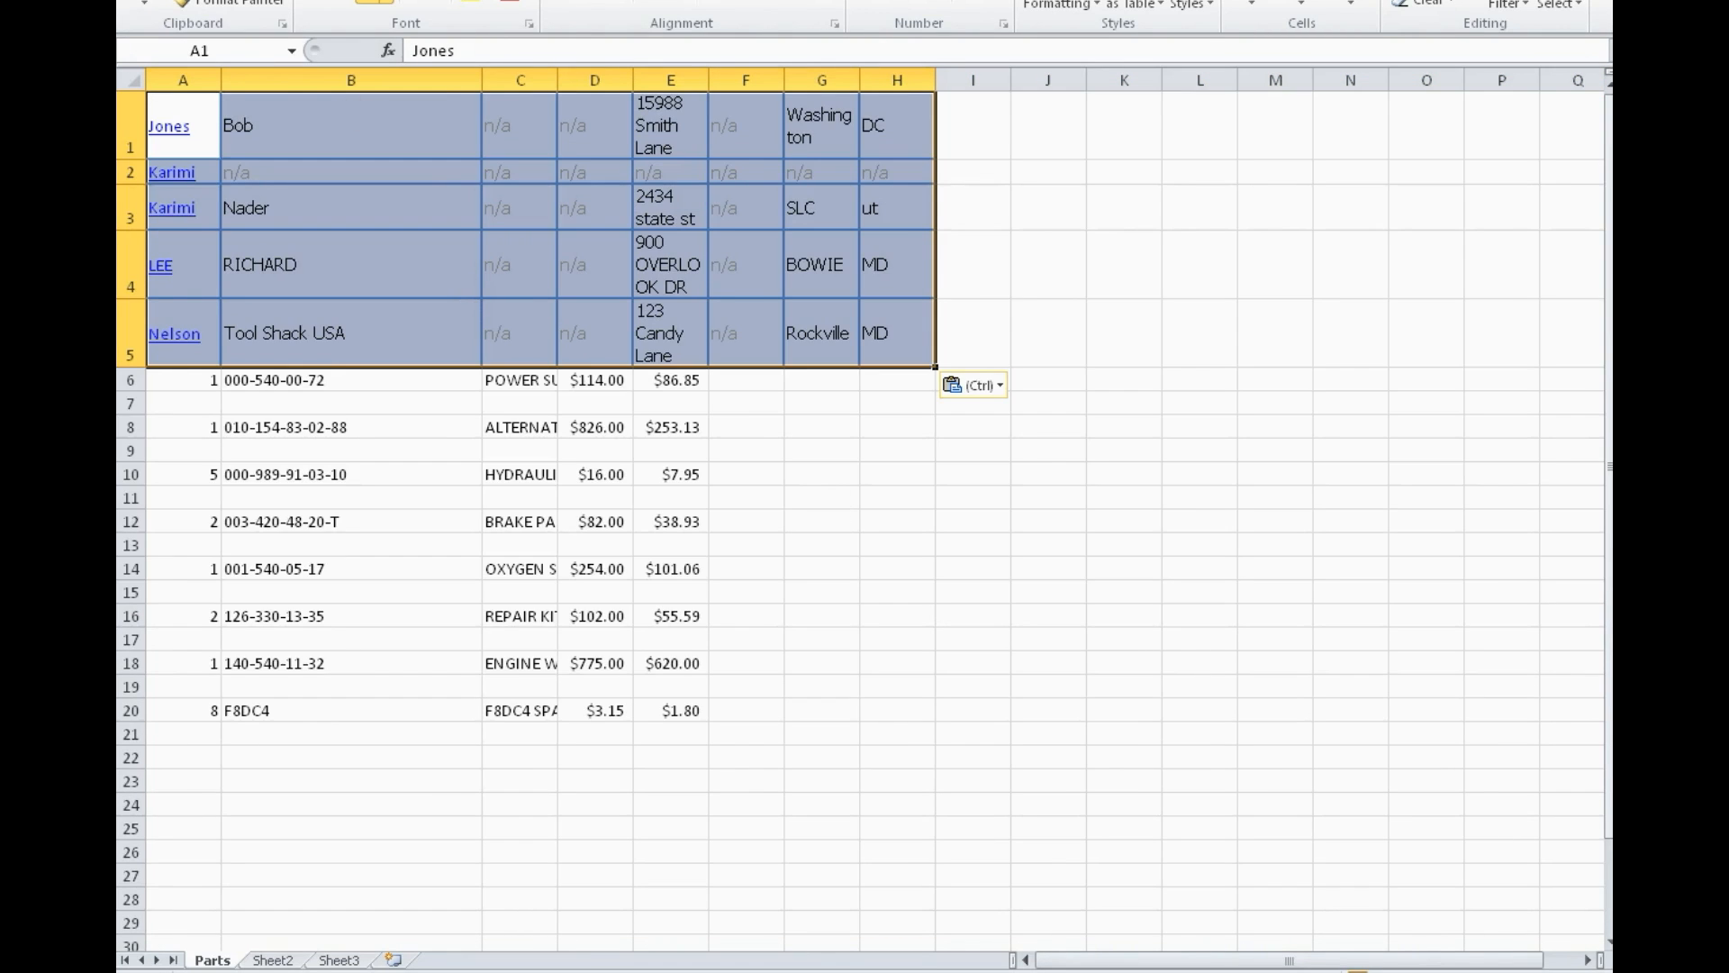
Create a blank workbook and paste the copied customer rows into Sheet1 starting at row 1, accepting the size mismatch
{"action": "left_click", "coordinate": [145, 0]}
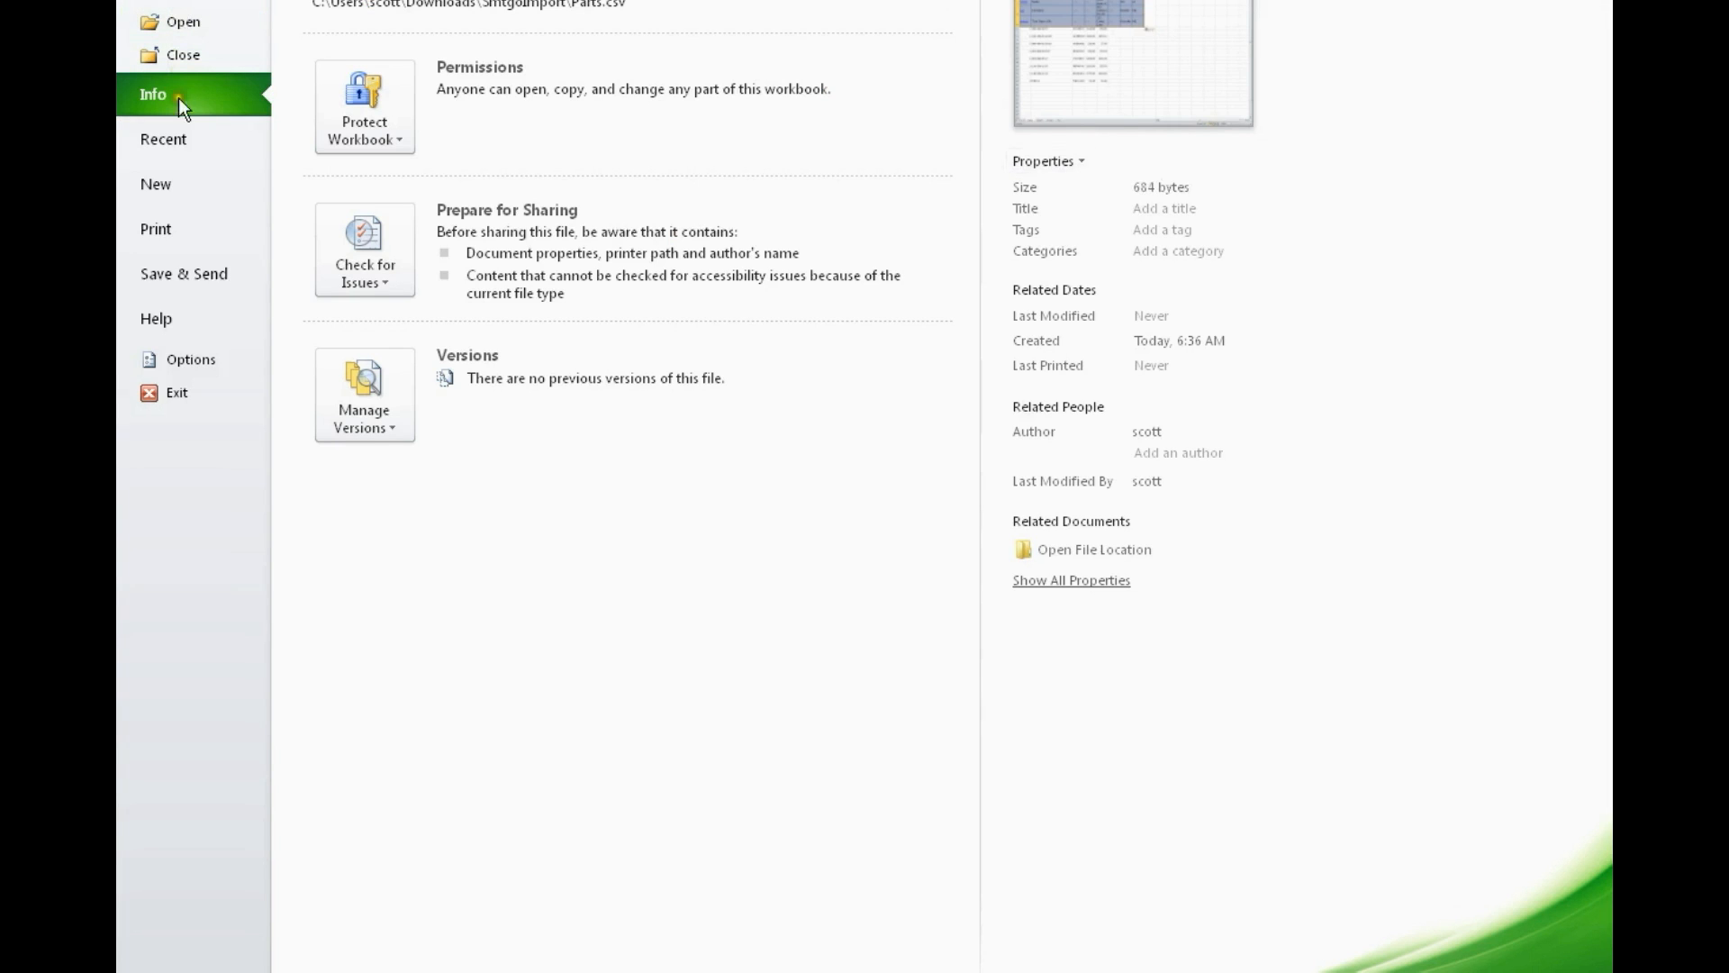
{"action": "left_click", "coordinate": [166, 182]}
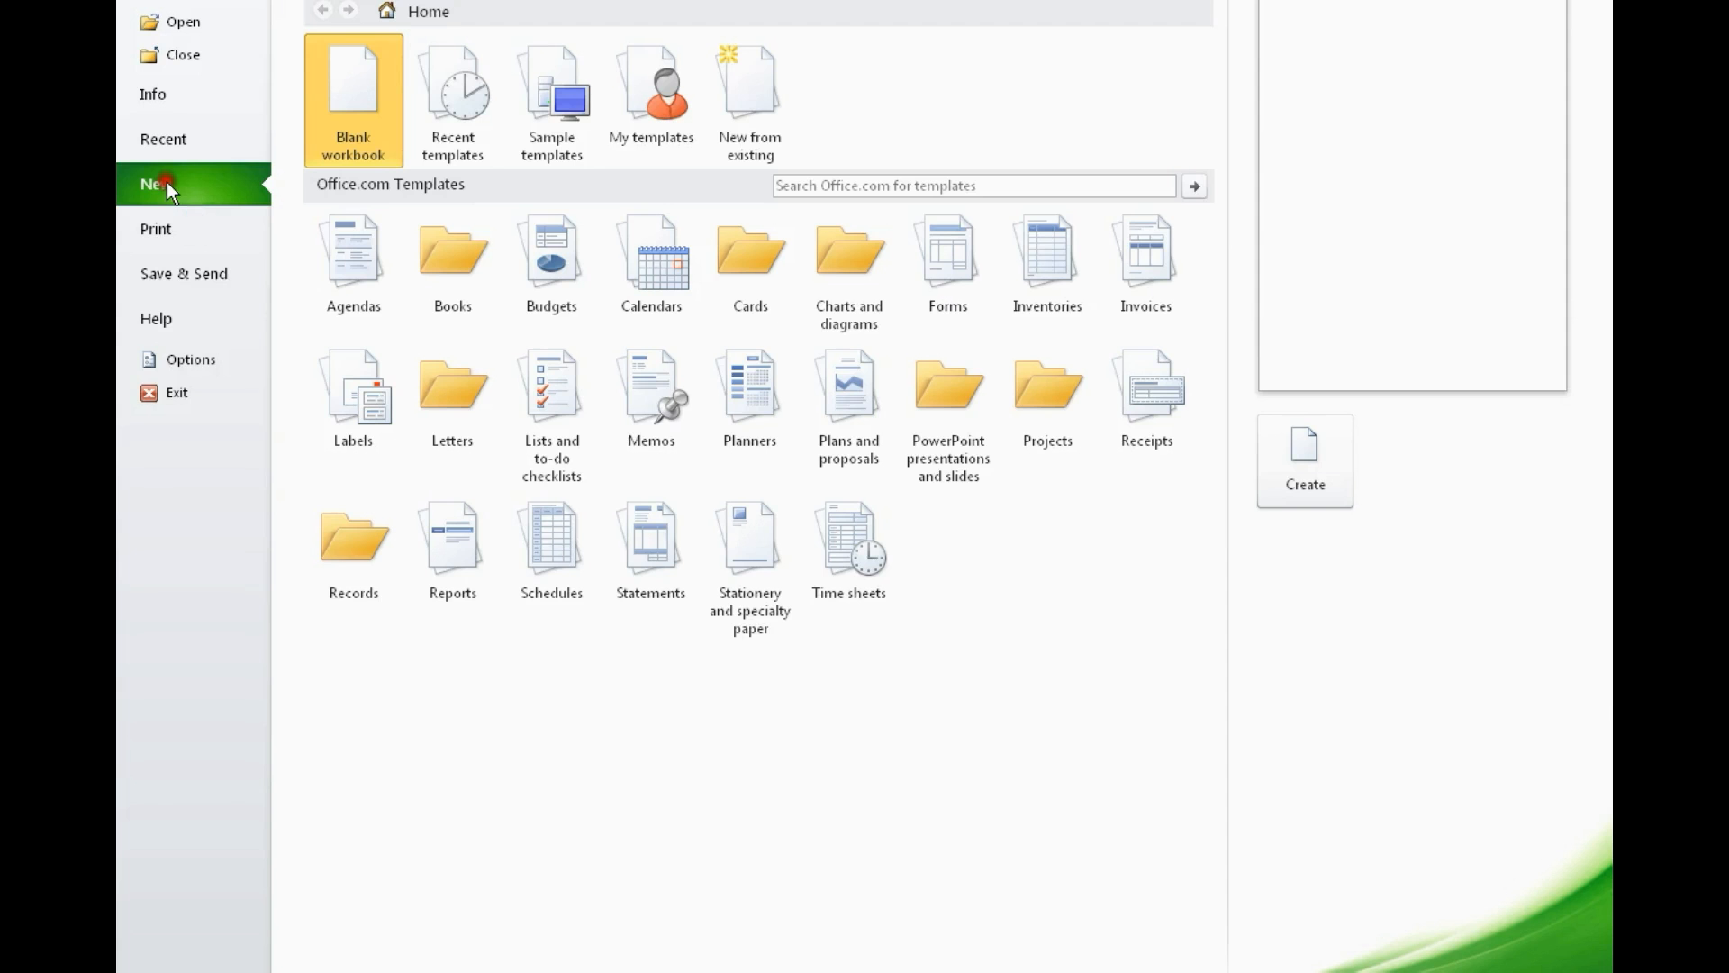
{"action": "double_click", "coordinate": [346, 67]}
{"action": "left_click", "coordinate": [134, 103]}
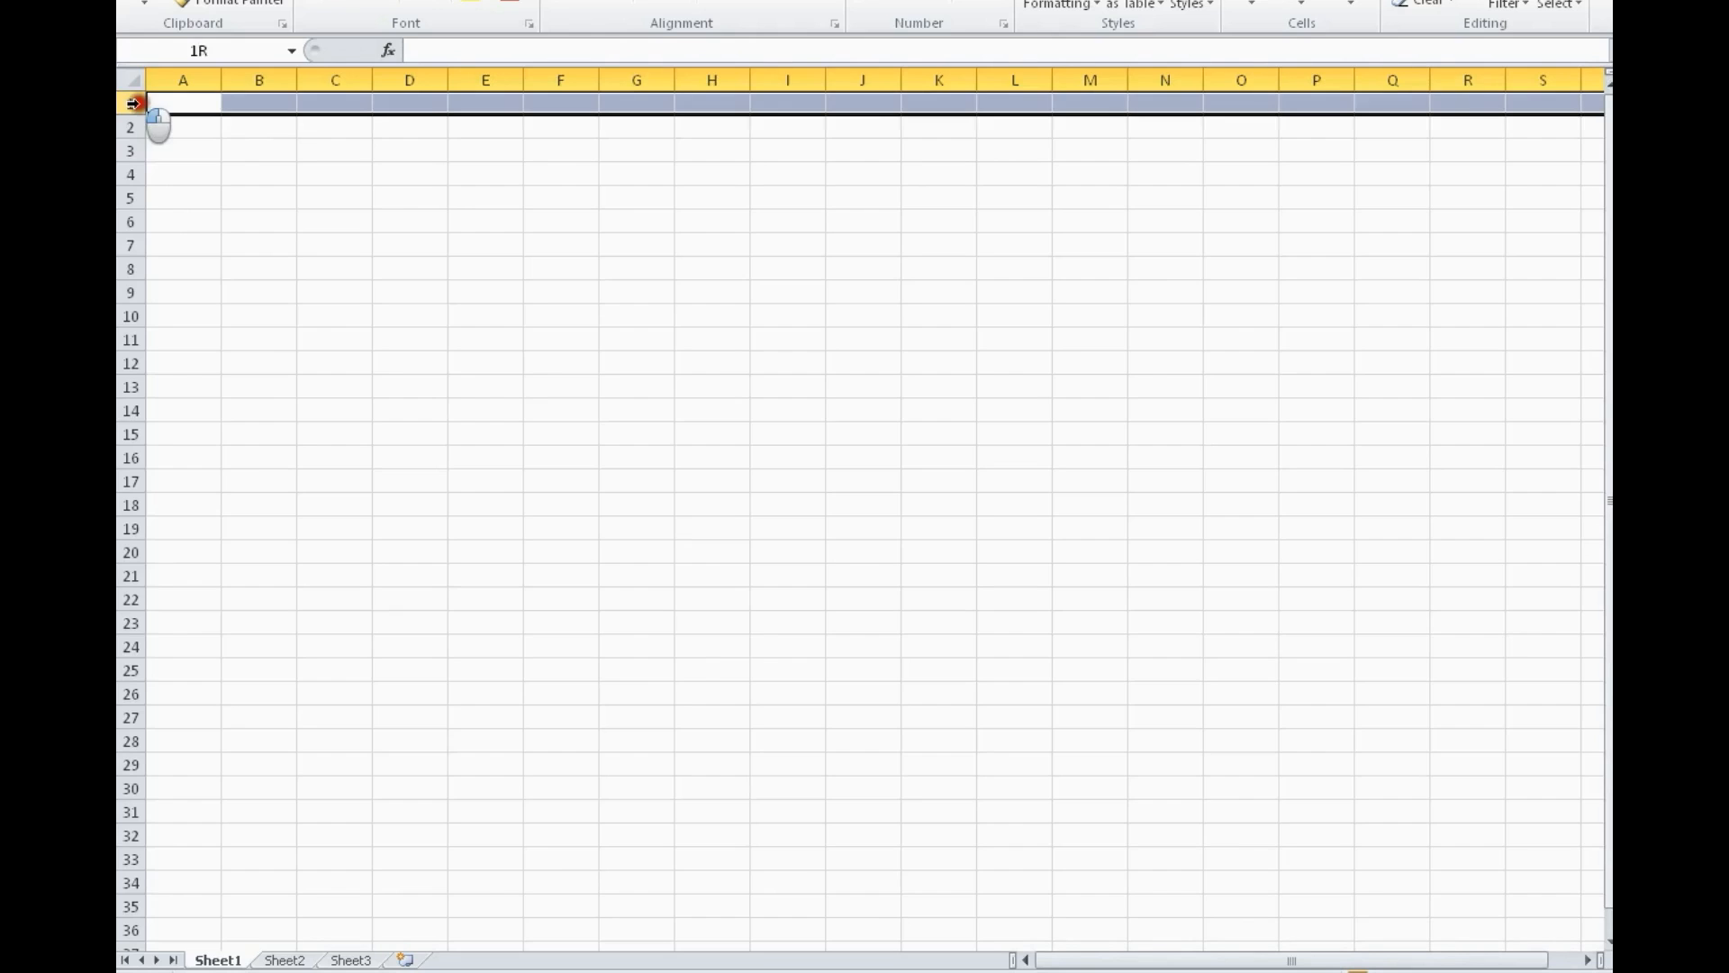
{"action": "key", "text": "ctrl+v"}
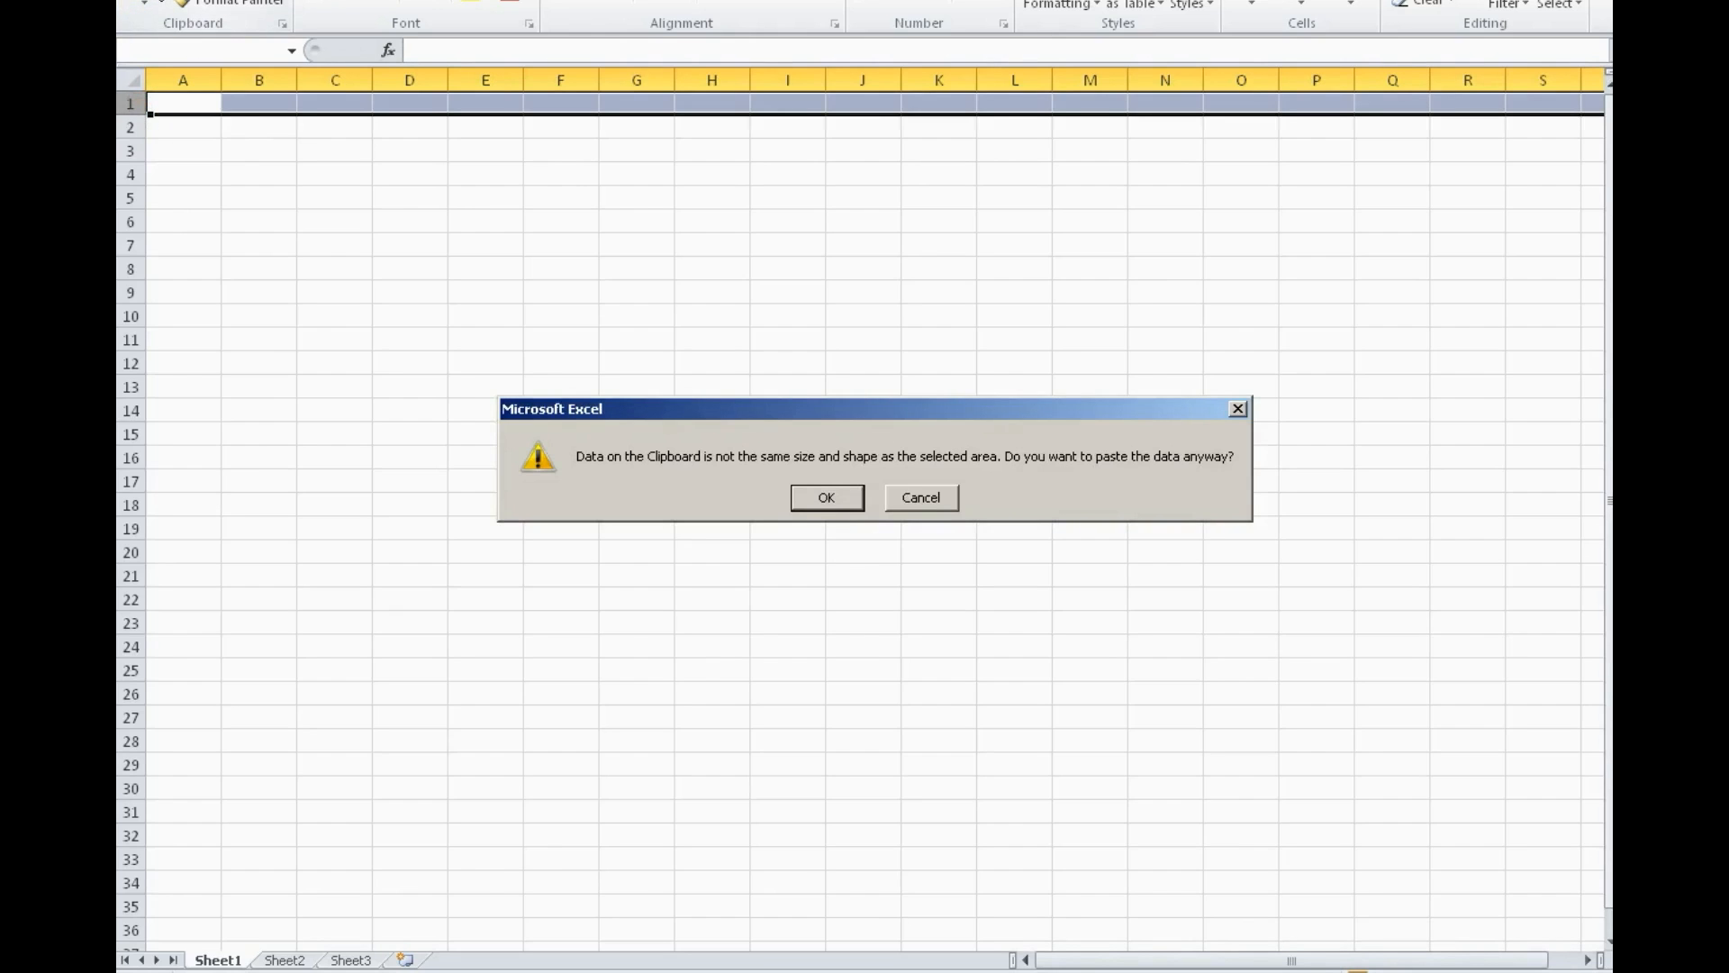
{"action": "left_click", "coordinate": [820, 491]}
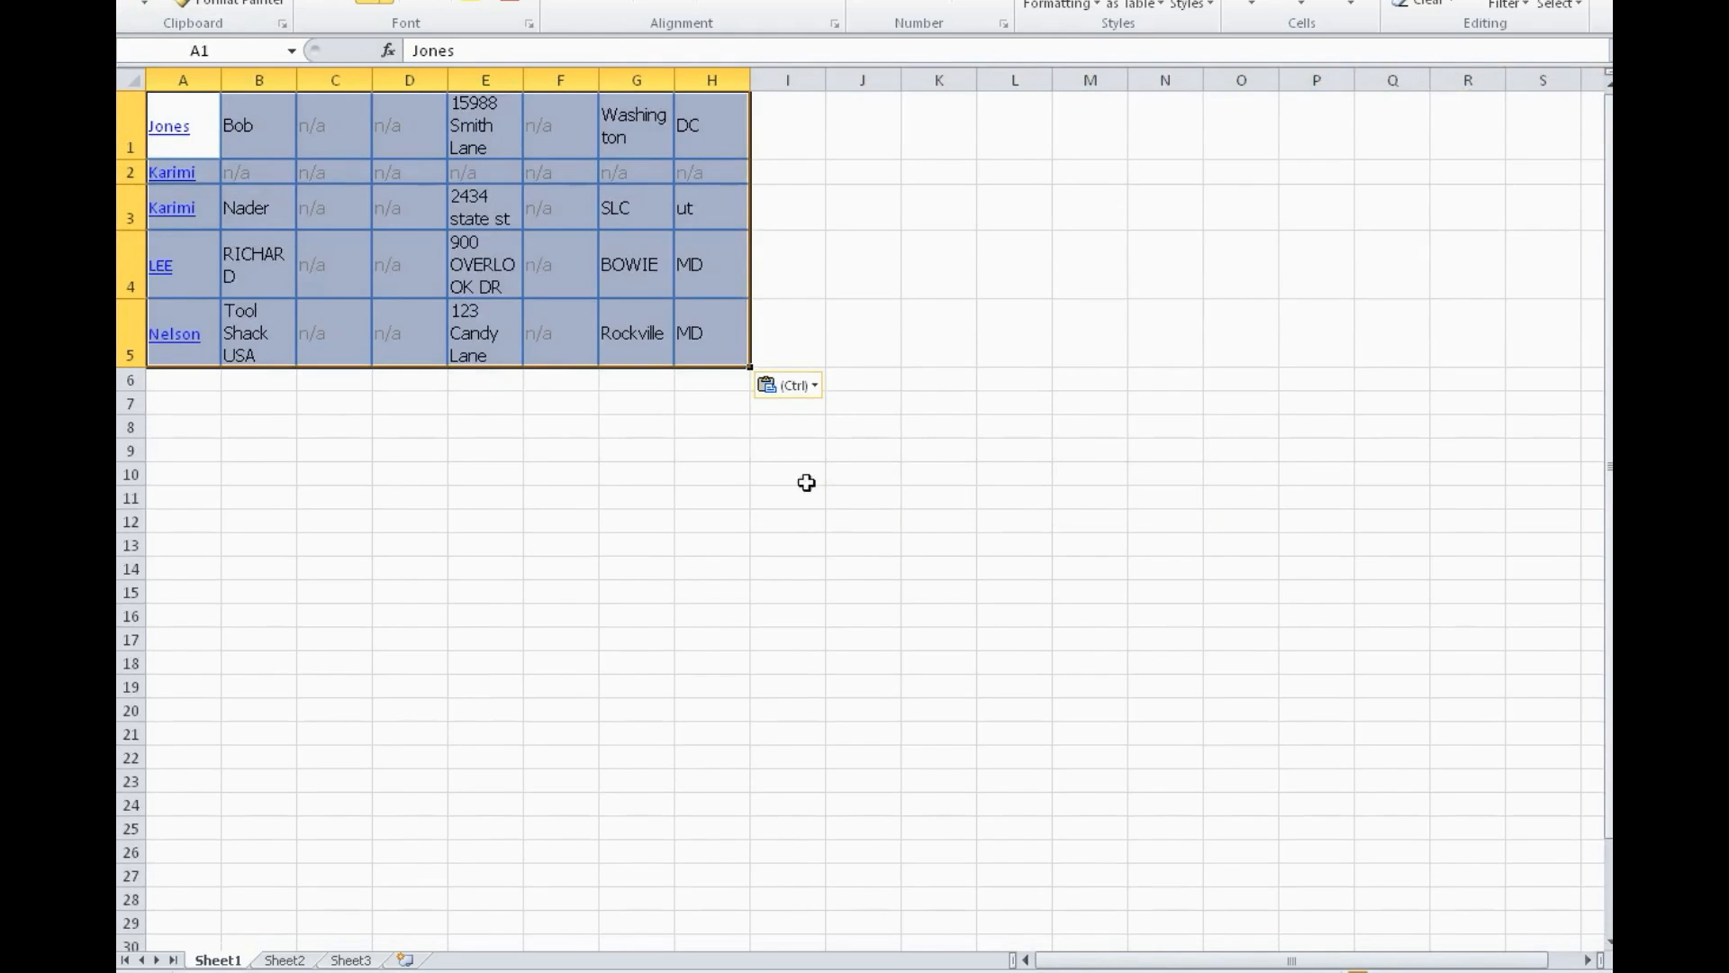
Insert an empty row above the customer data and enter the headers "last" in A1 and "first" in B1
{"action": "right_click", "coordinate": [133, 115]}
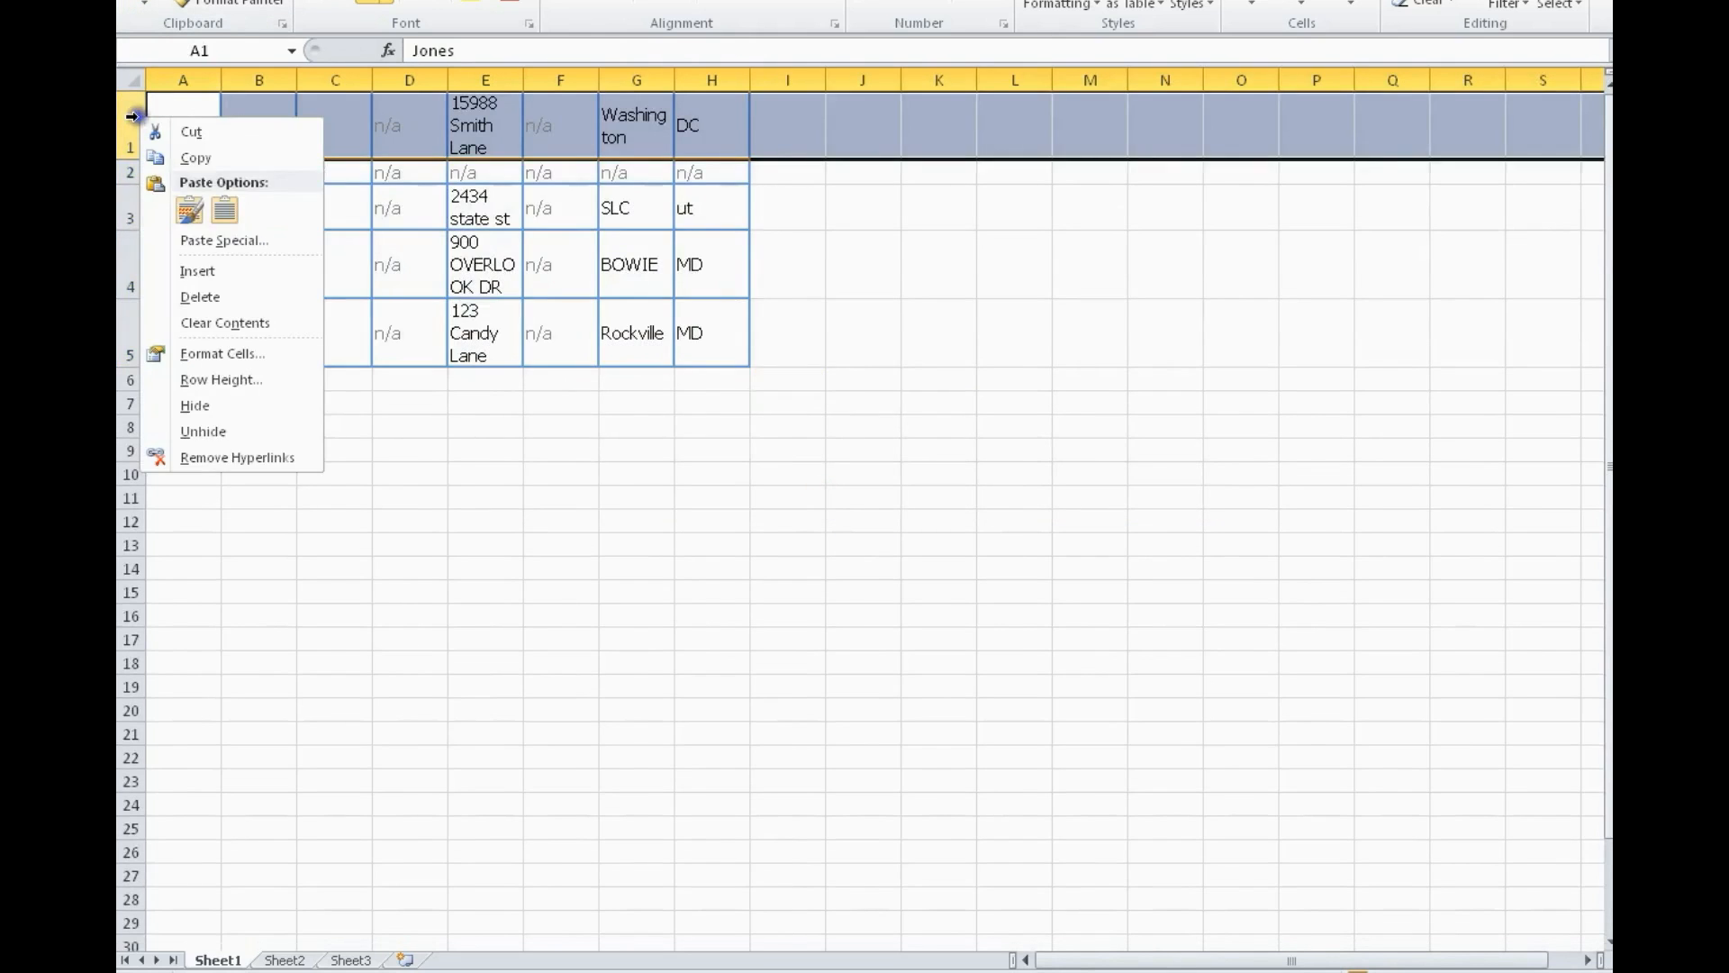
{"action": "left_click", "coordinate": [208, 267]}
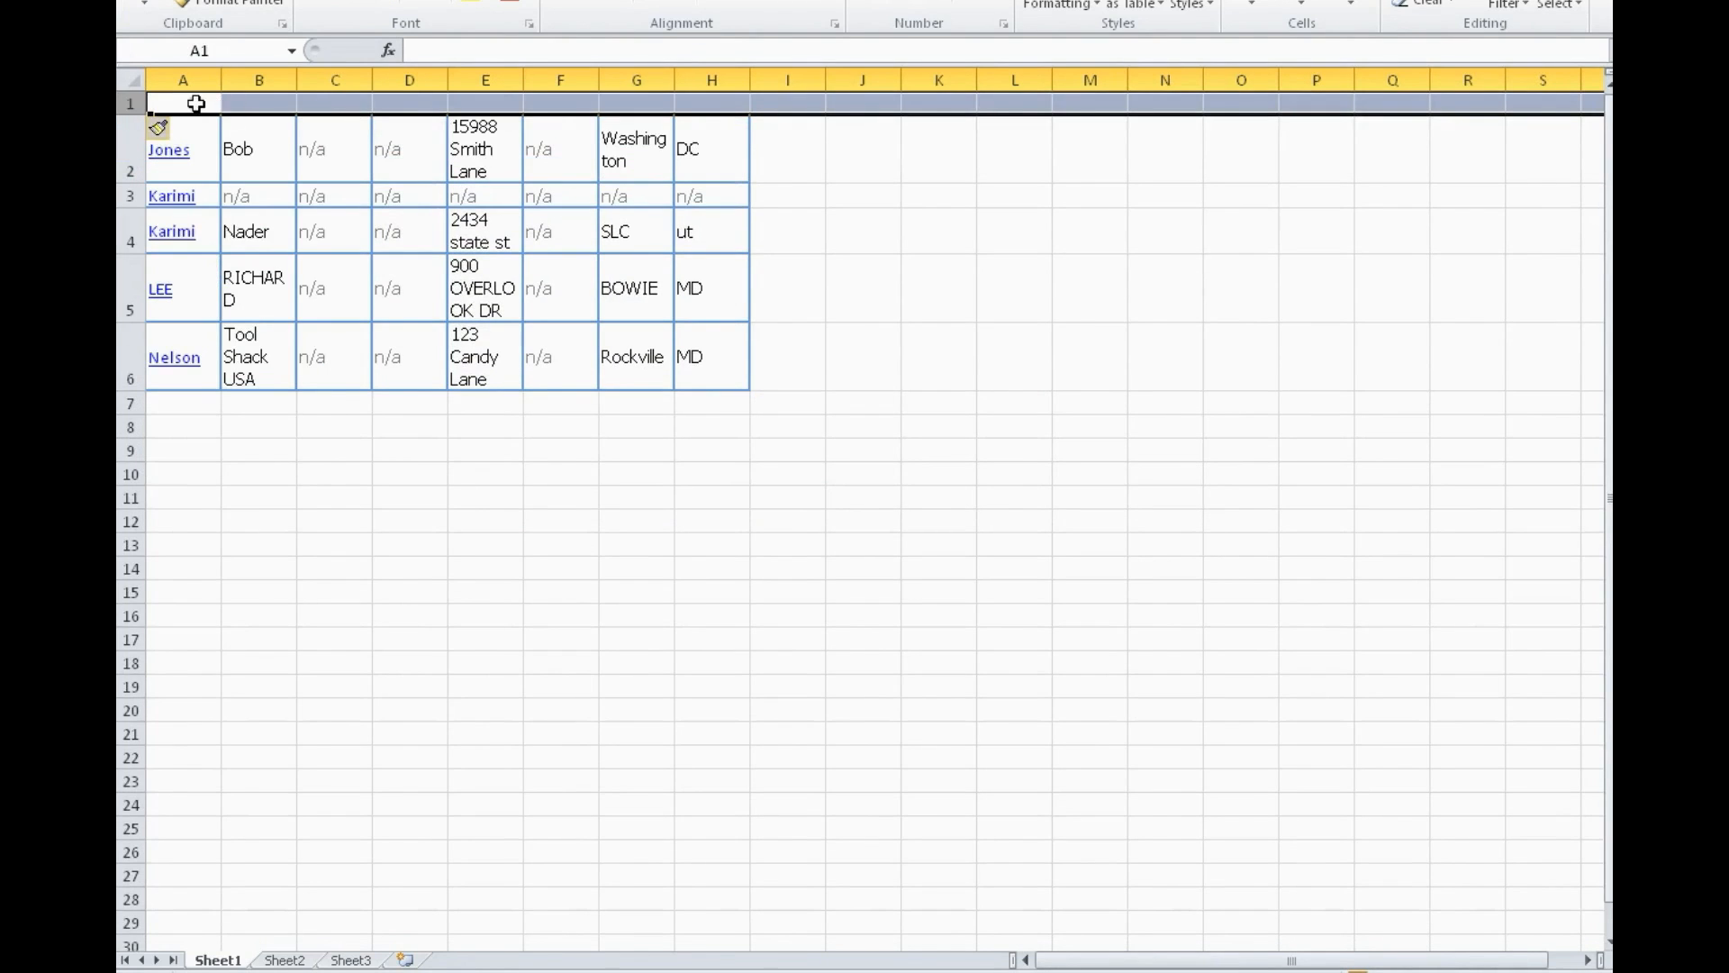
{"action": "left_click", "coordinate": [196, 103]}
{"action": "type", "text": "last"}
{"action": "key", "text": "Tab"}
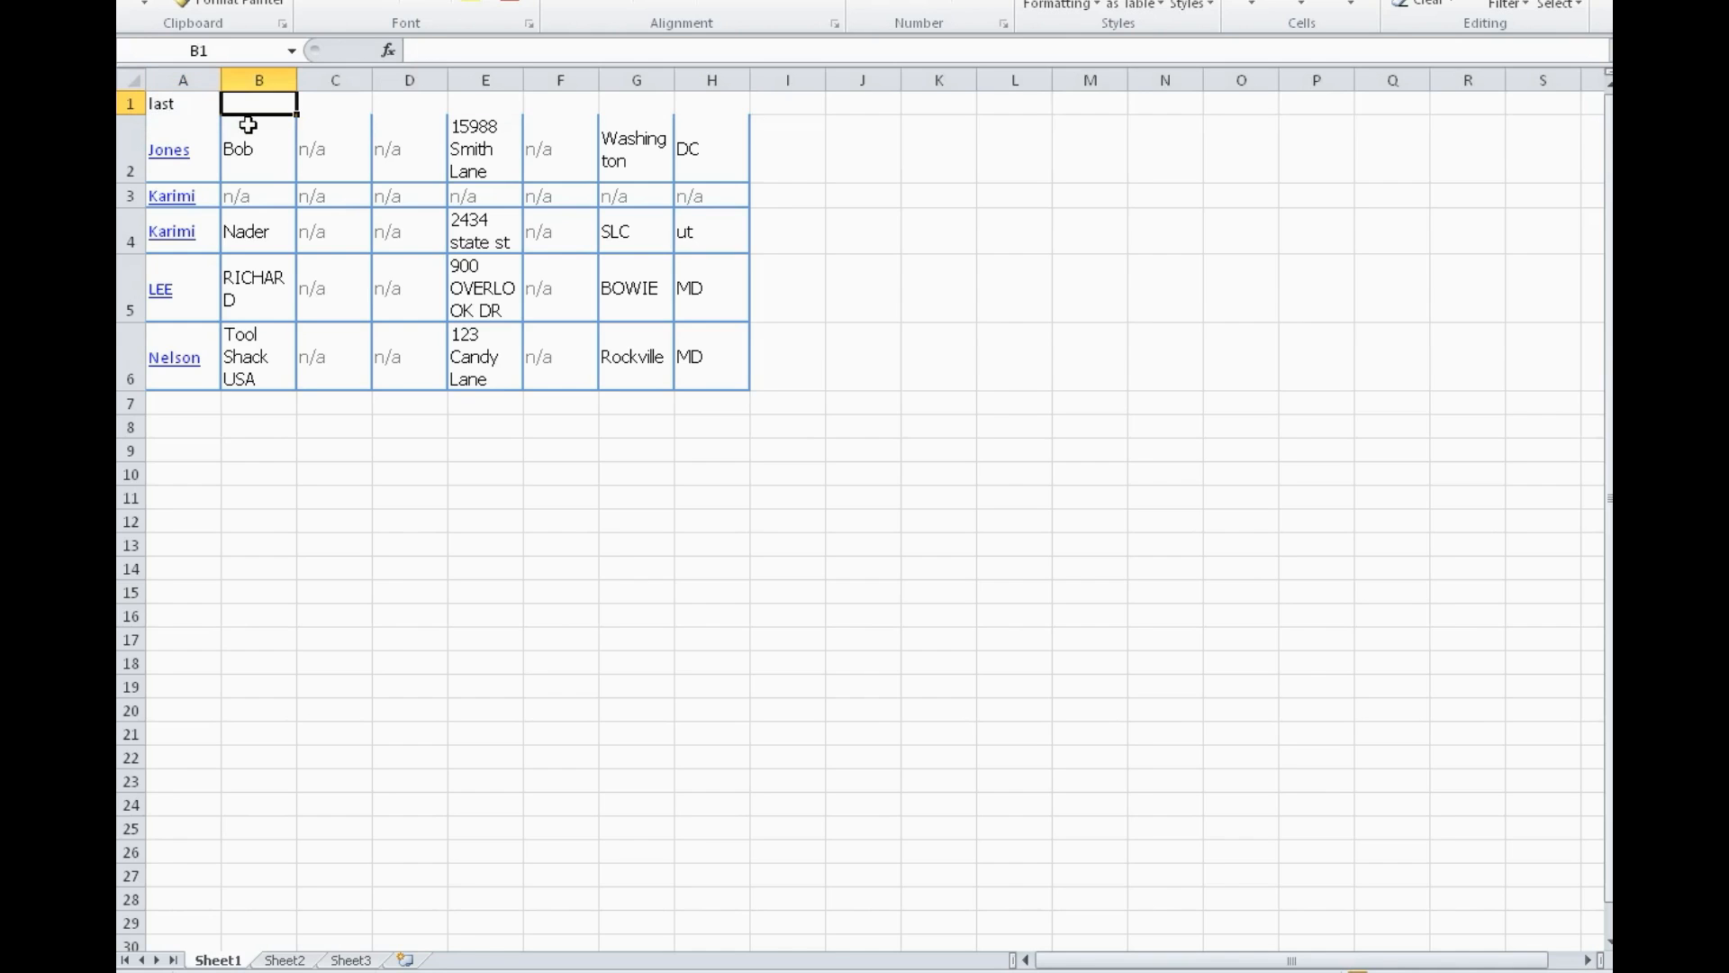
{"action": "type", "text": "first"}
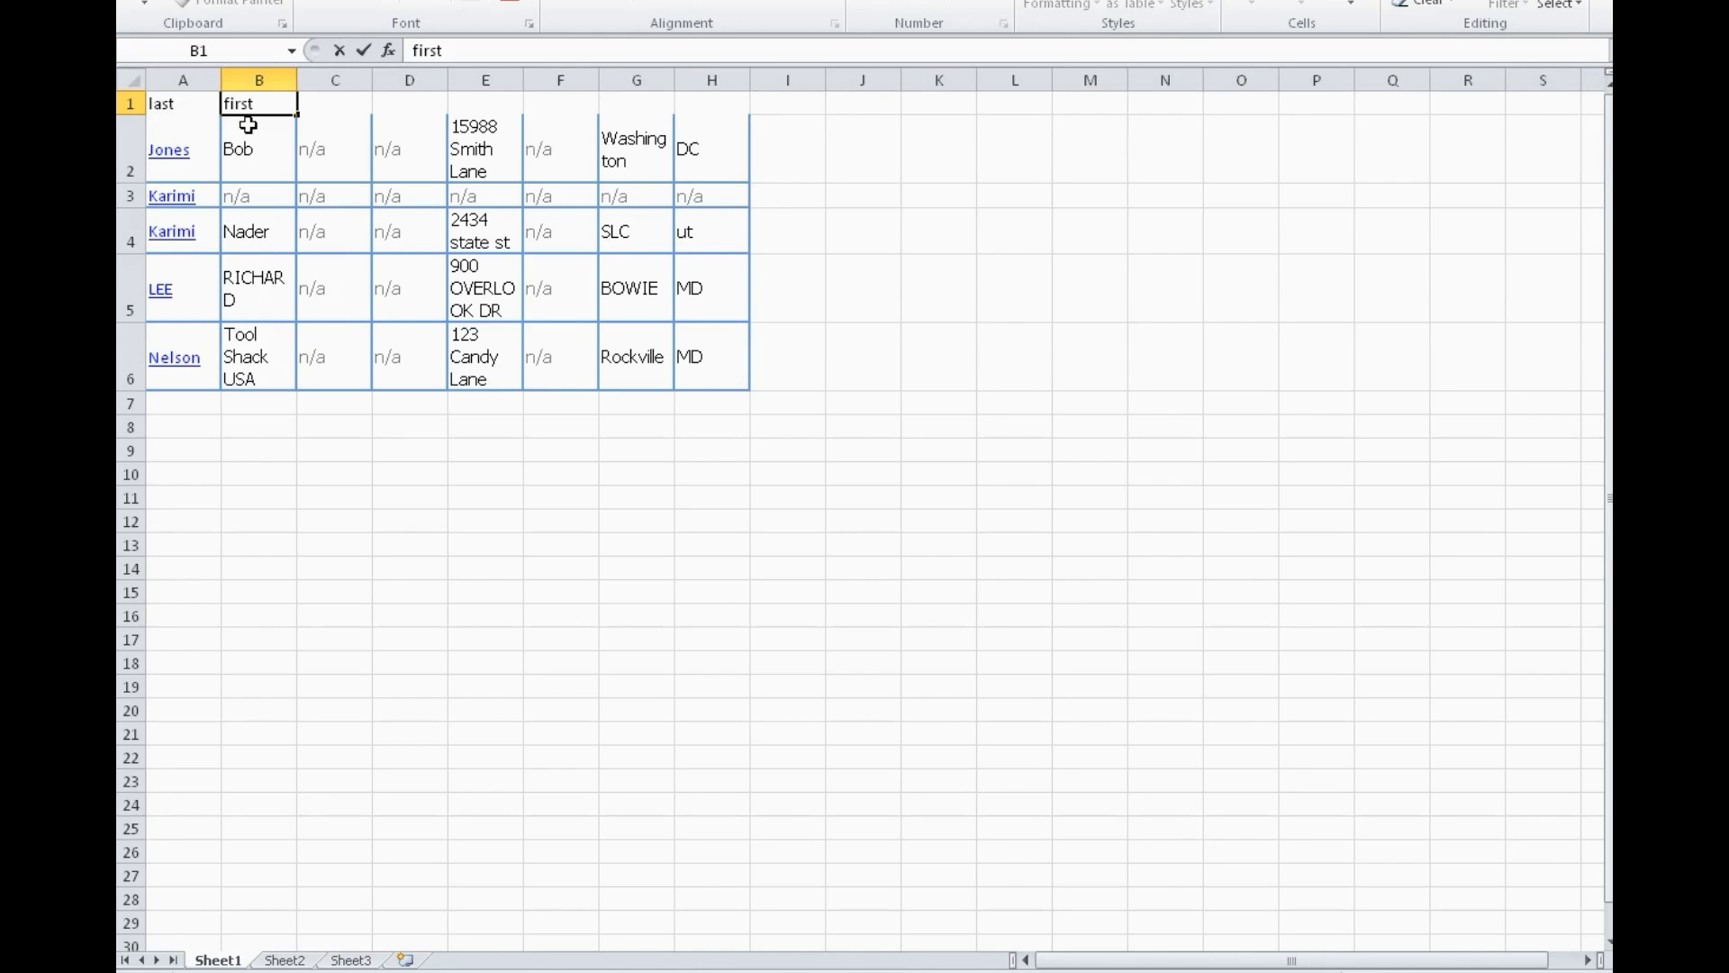
{"action": "key", "text": "Tab"}
Enter the headers "address" in E1, "city" in G1 and "state" in H1
{"action": "key", "text": "Tab"}
{"action": "key", "text": "Tab"}
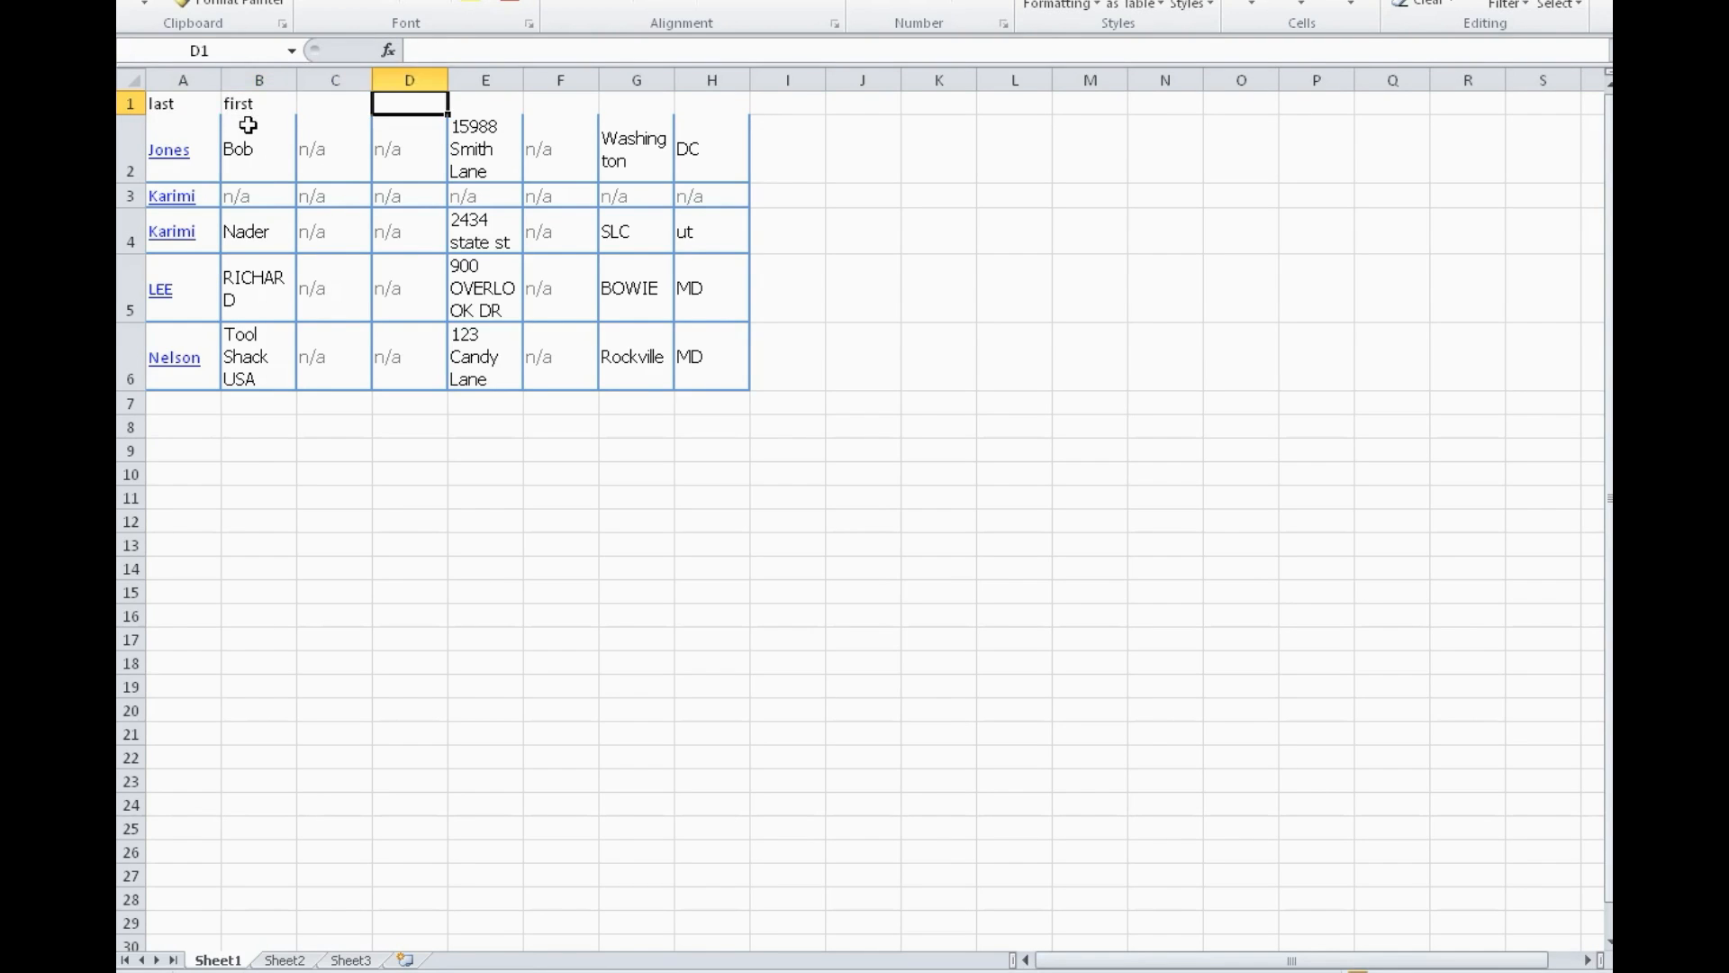
{"action": "type", "text": "address"}
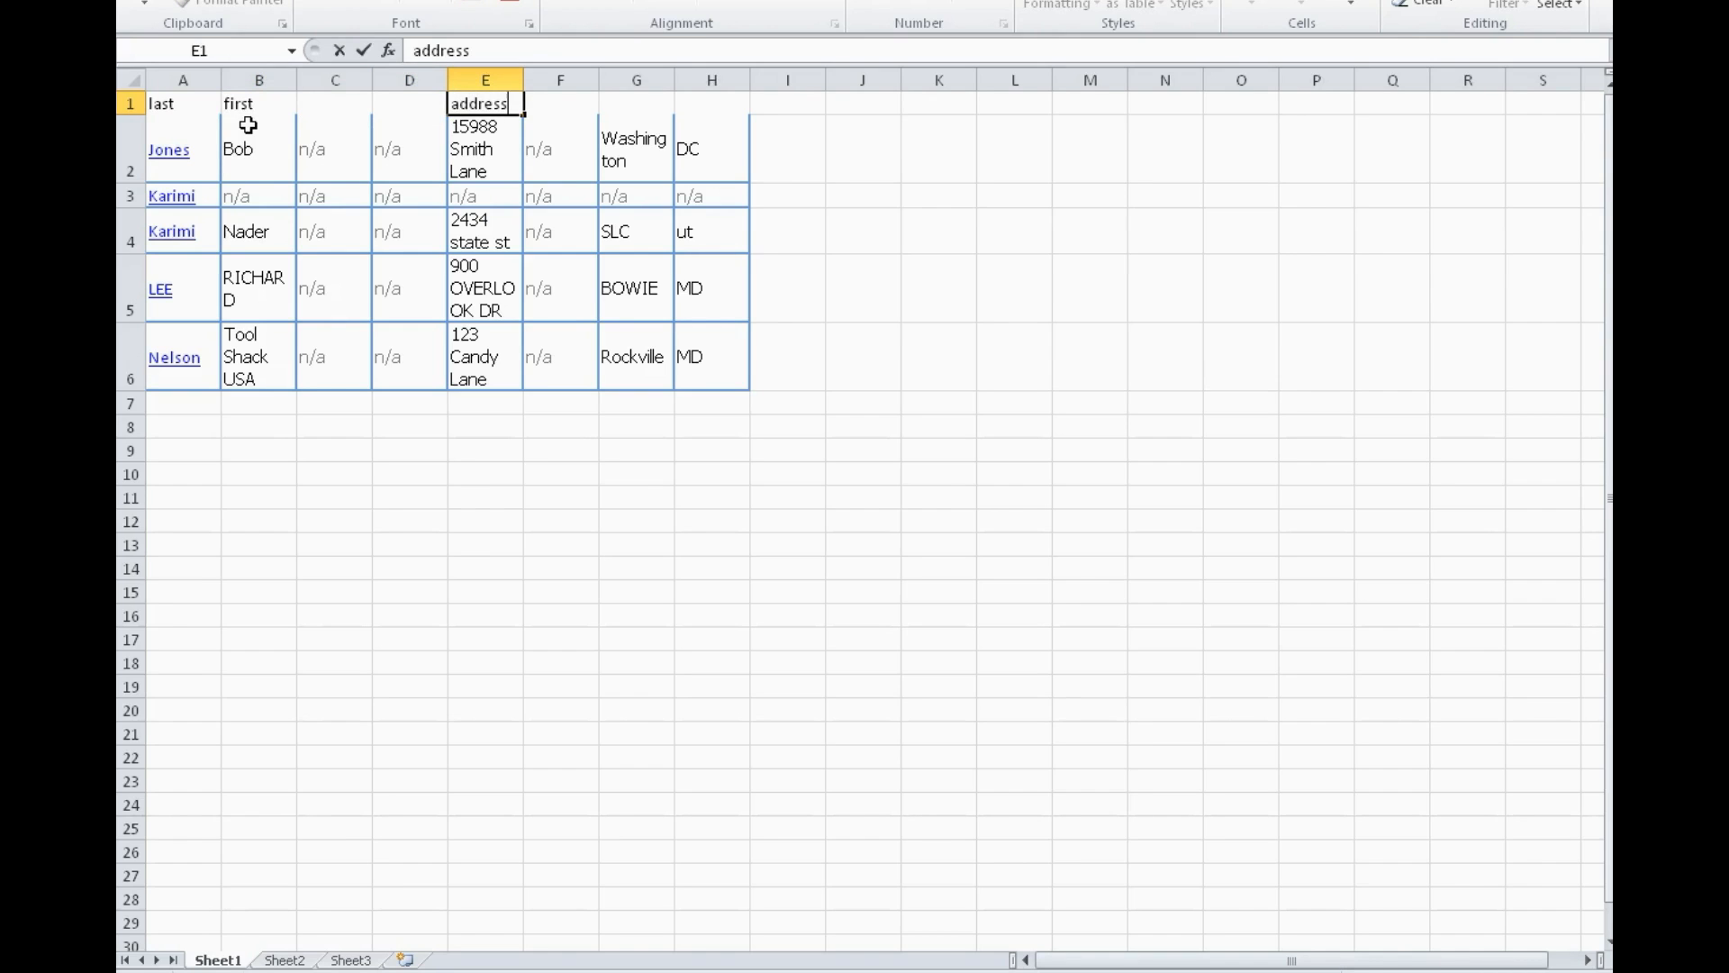
{"action": "key", "text": "Tab"}
{"action": "key", "text": "Tab"}
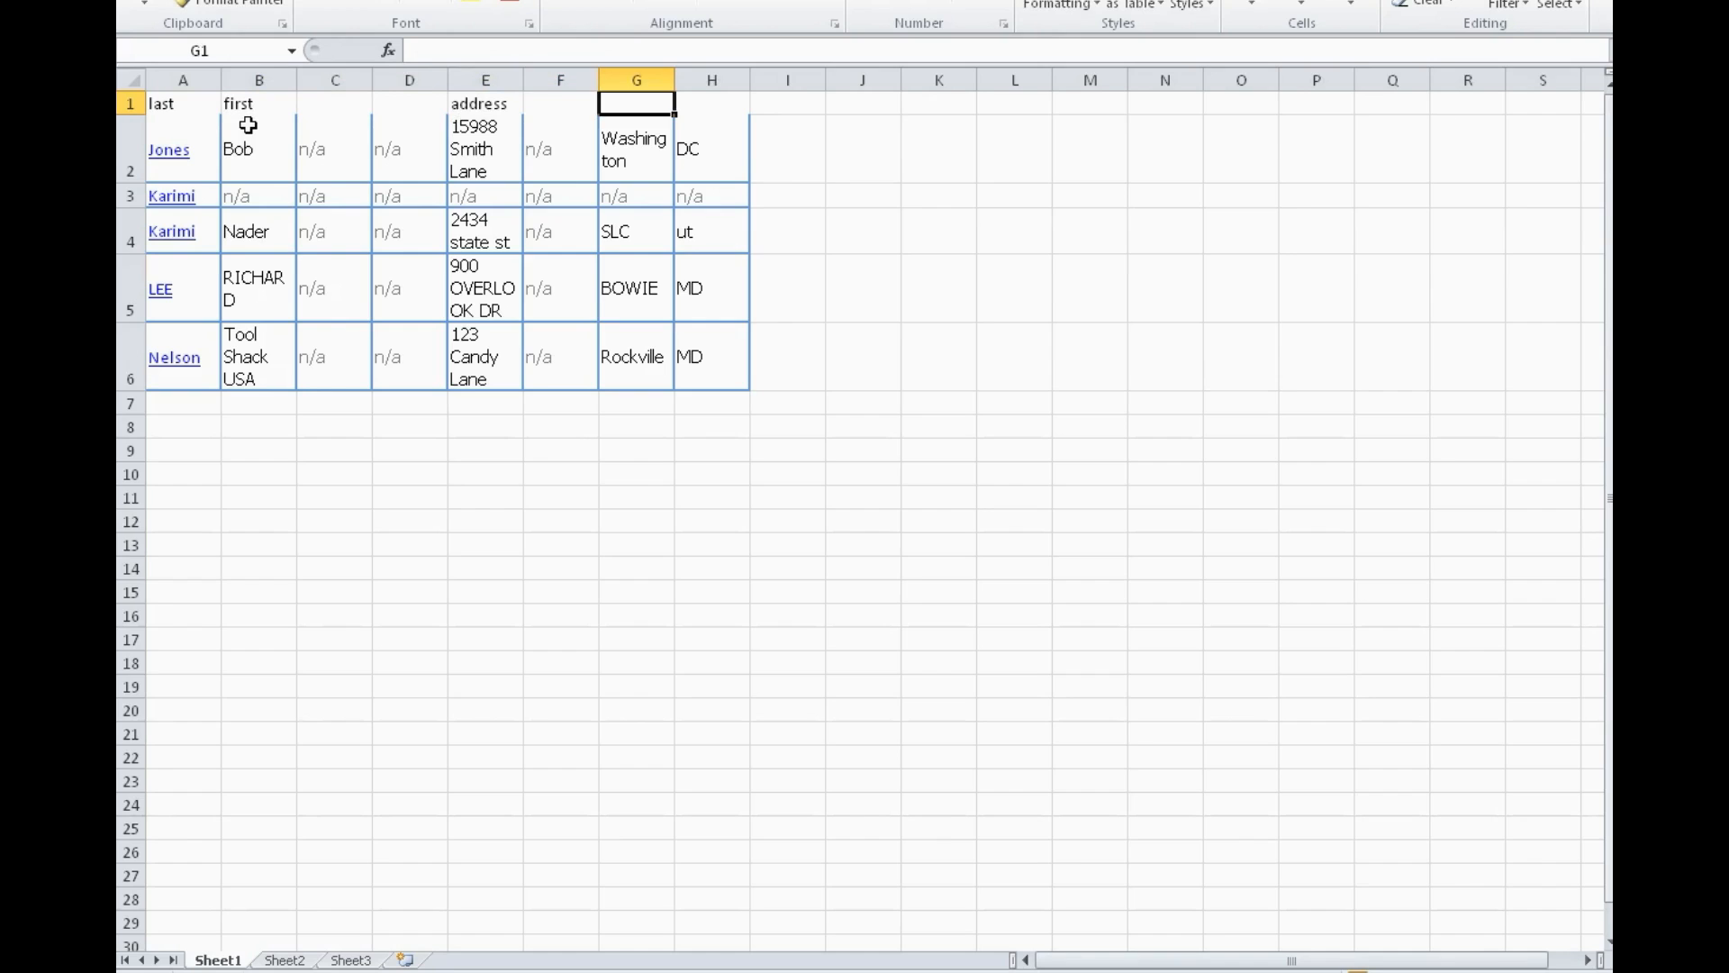
{"action": "type", "text": "city"}
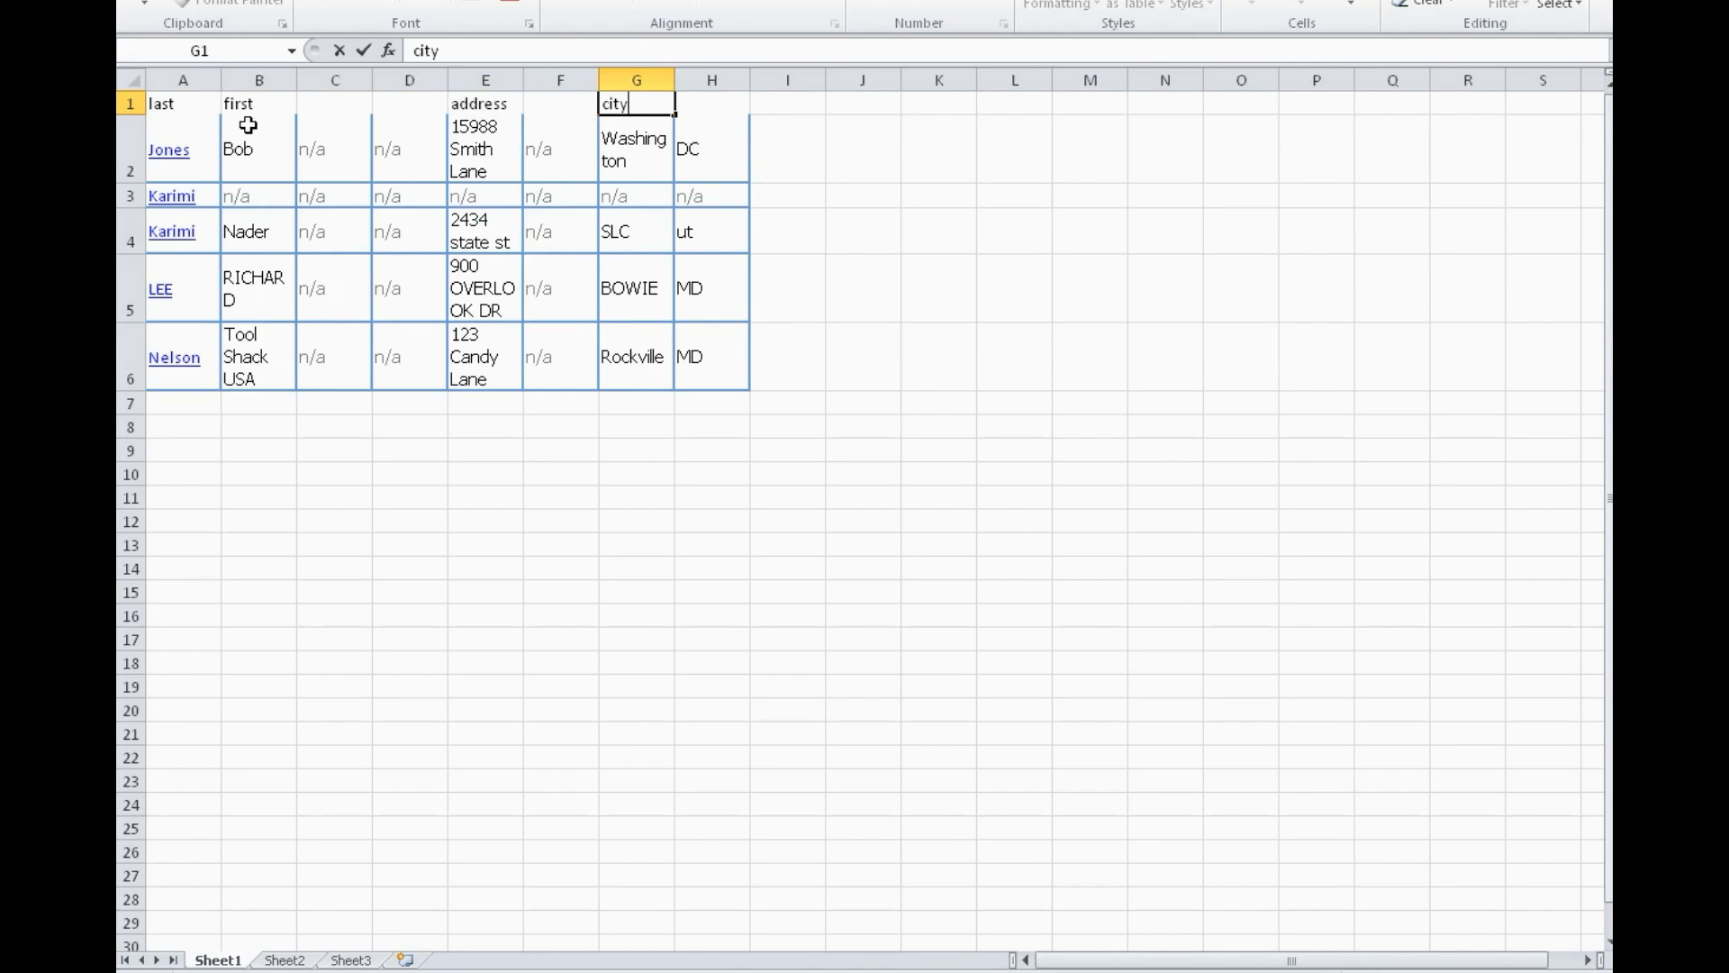
{"action": "key", "text": "Tab"}
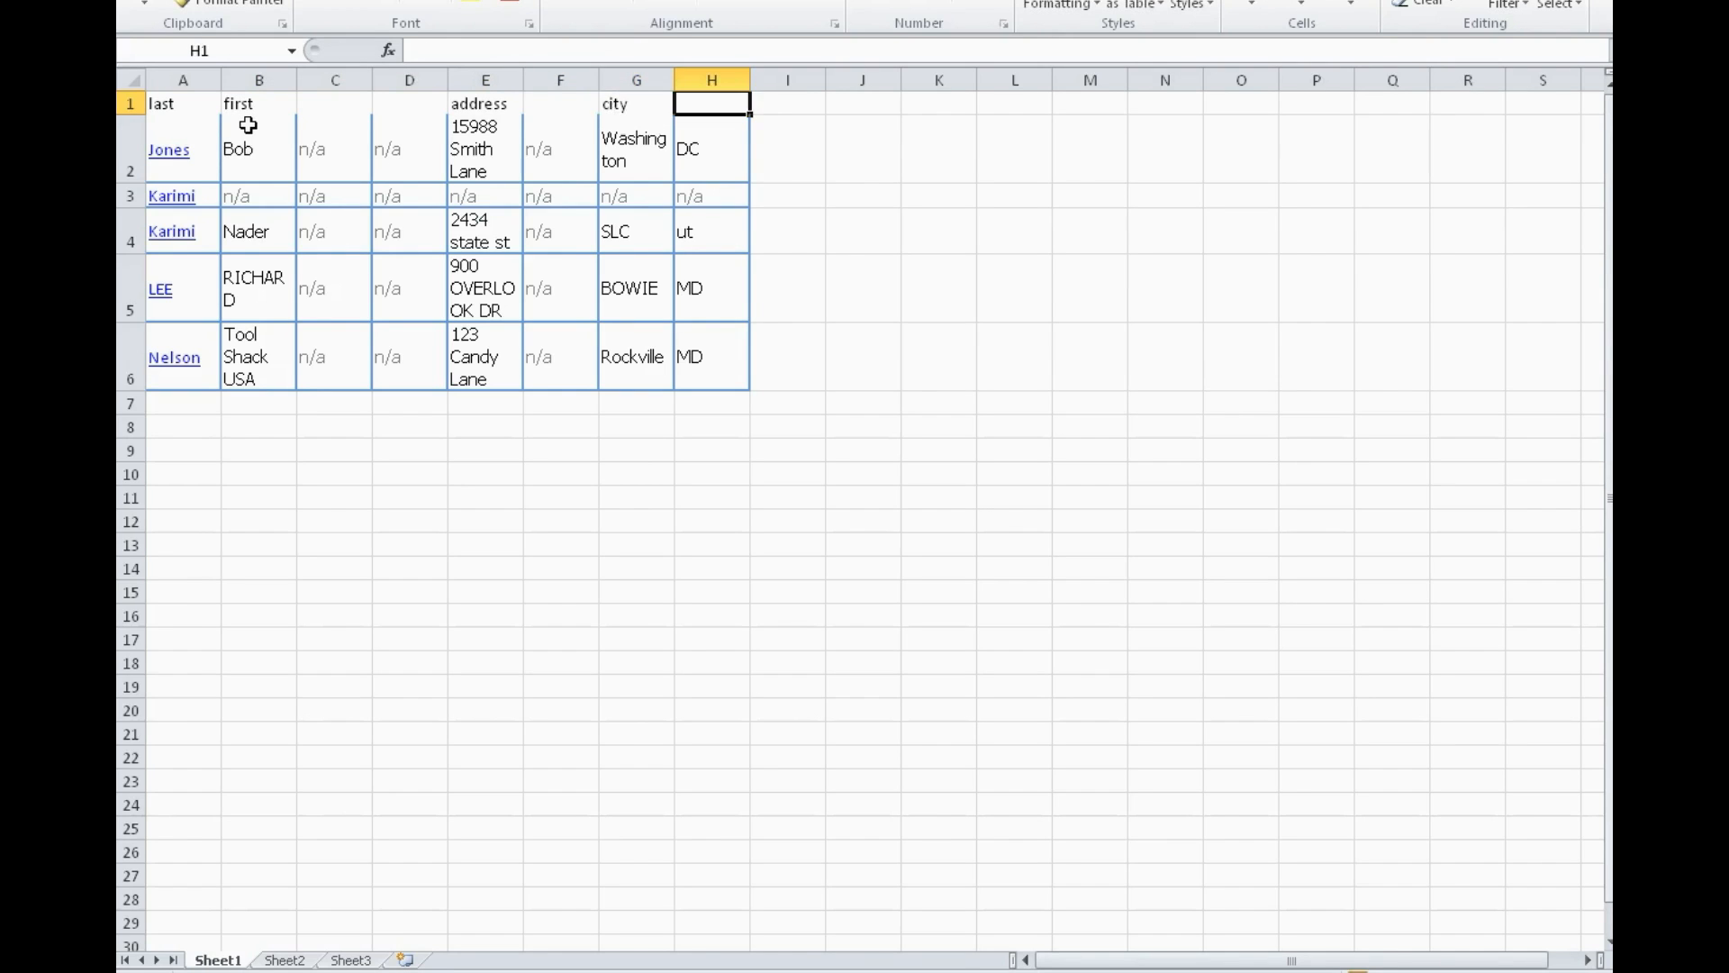
{"action": "type", "text": "ate"}
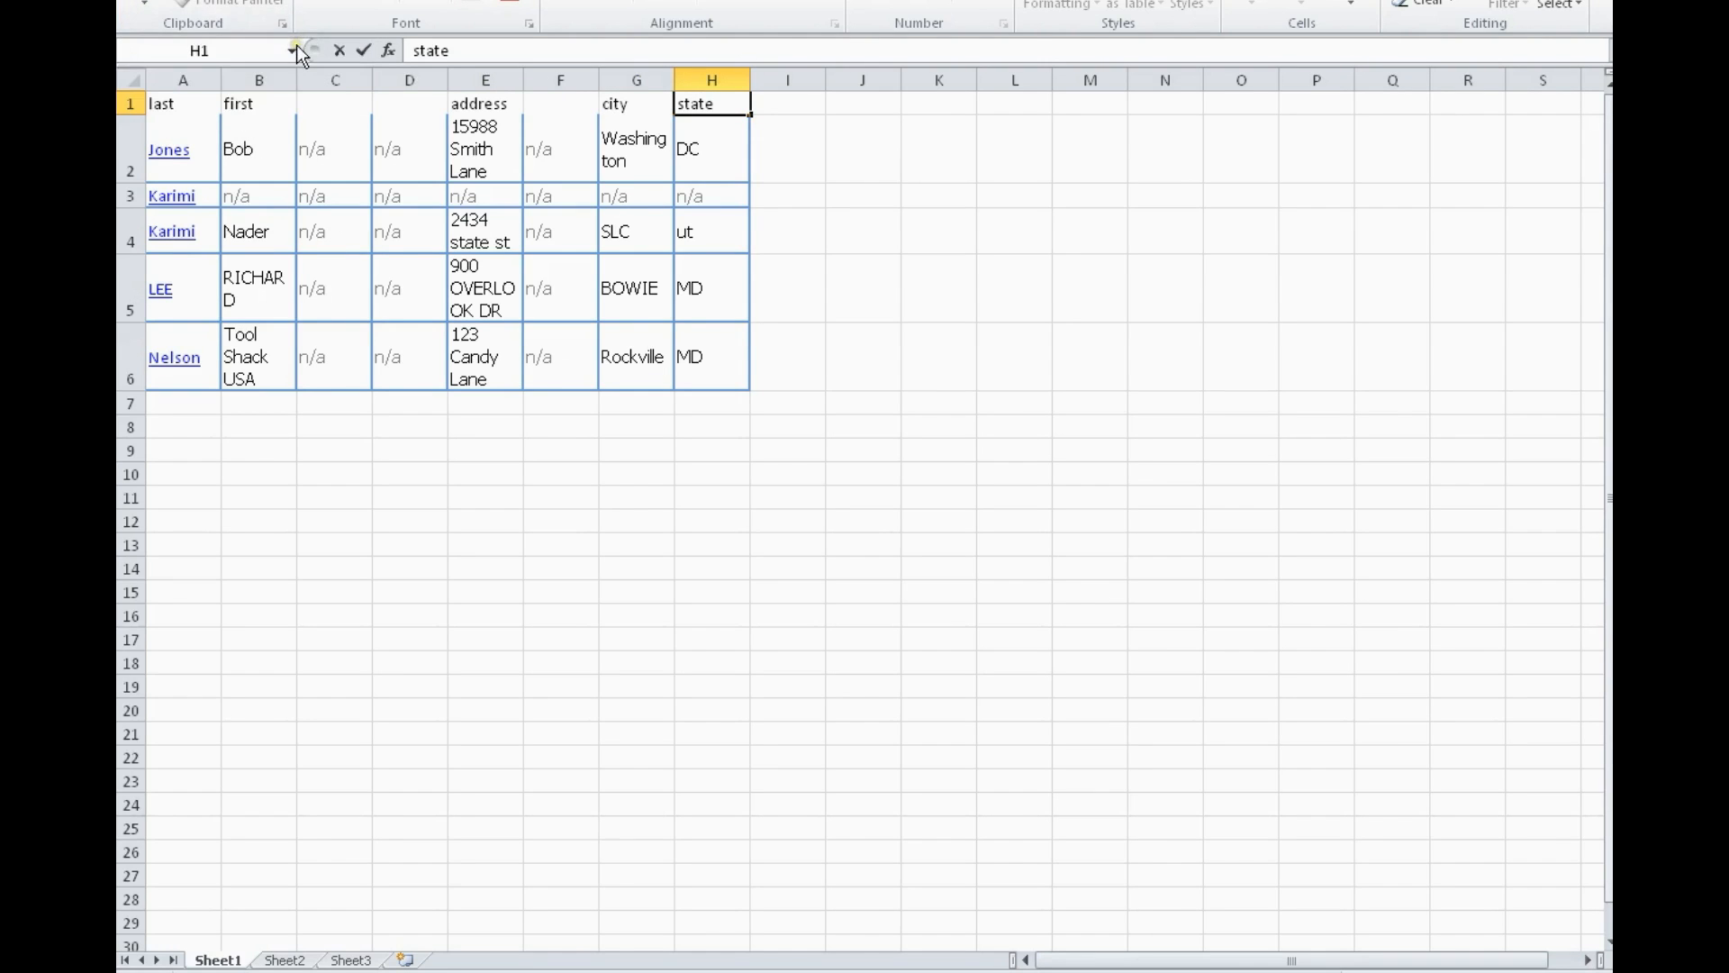
Widen columns A and B and put a 0 in front of the customer's last name in A2
{"action": "left_click_drag", "start_coordinate": [207, 80], "coordinate": [258, 83]}
{"action": "left_click", "coordinate": [193, 144]}
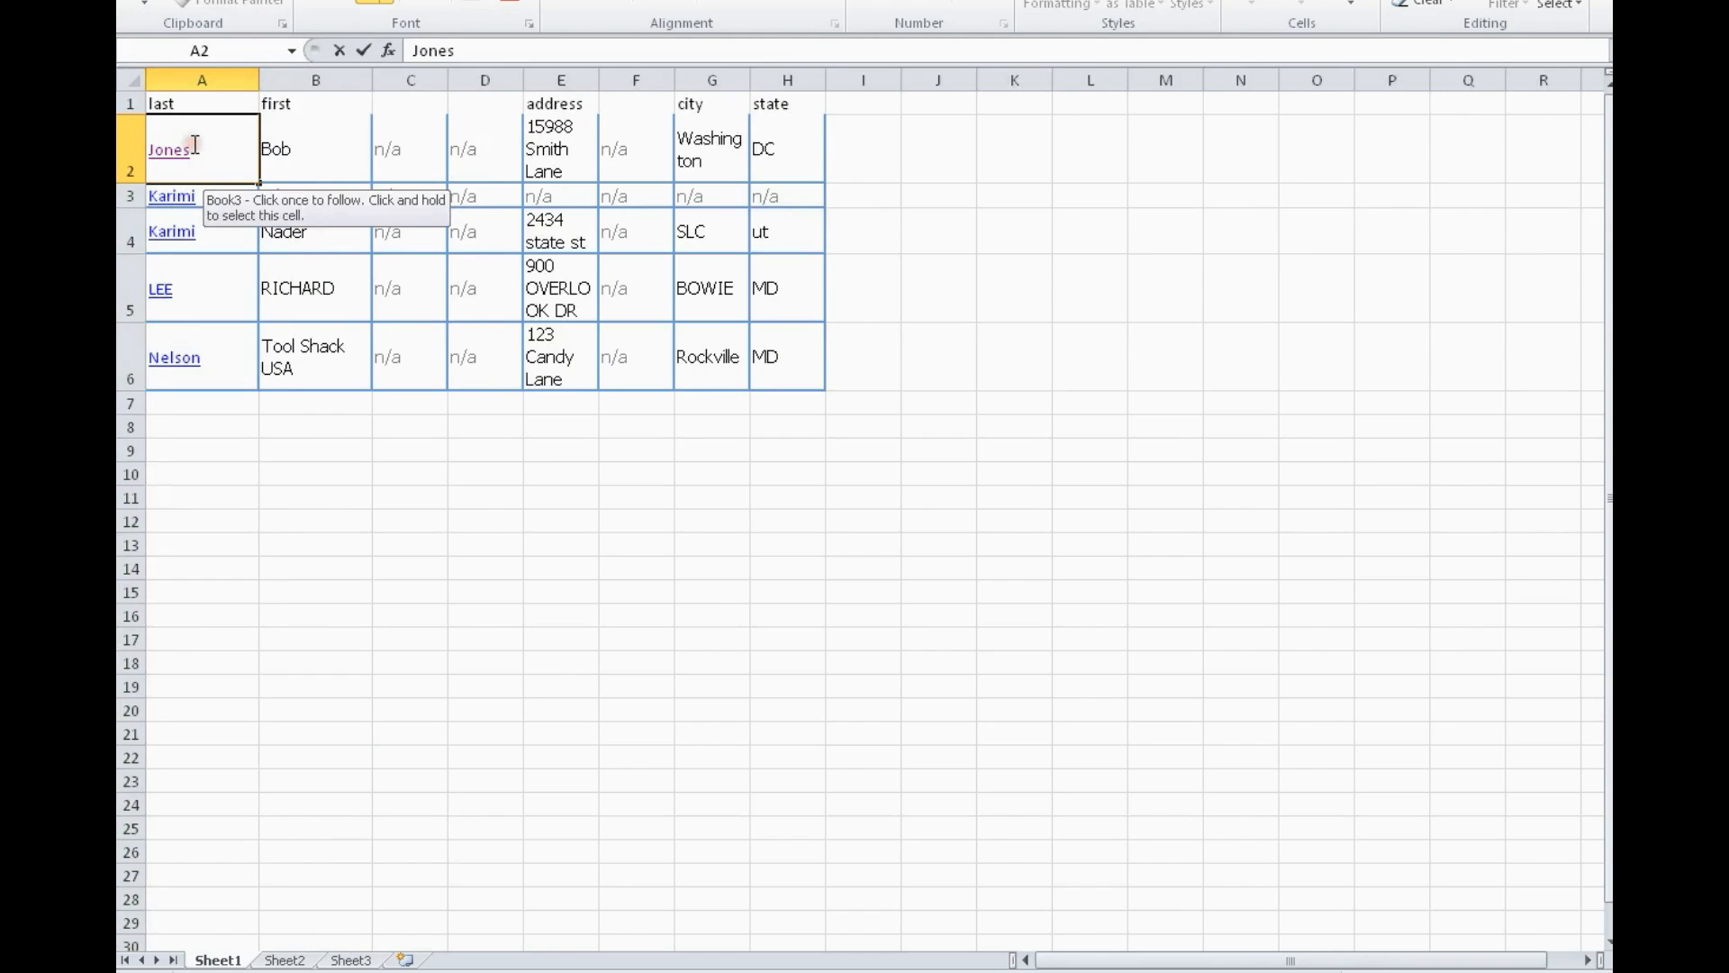
{"action": "type", "text": "0"}
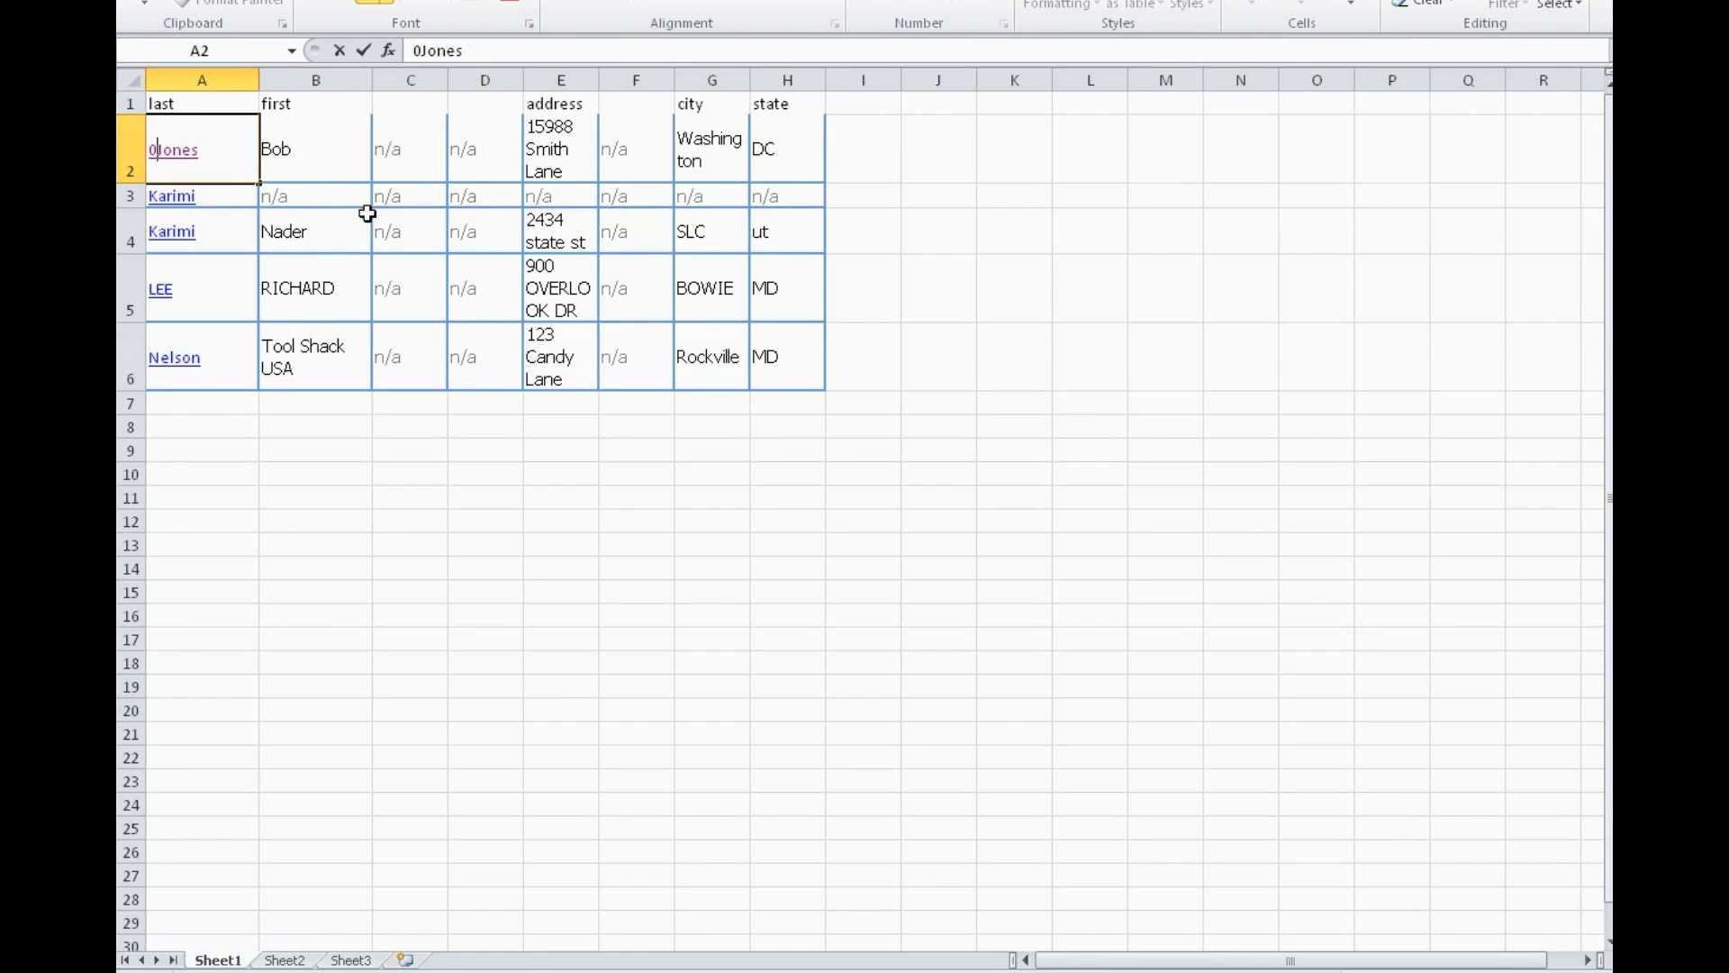
{"action": "left_click", "coordinate": [189, 198]}
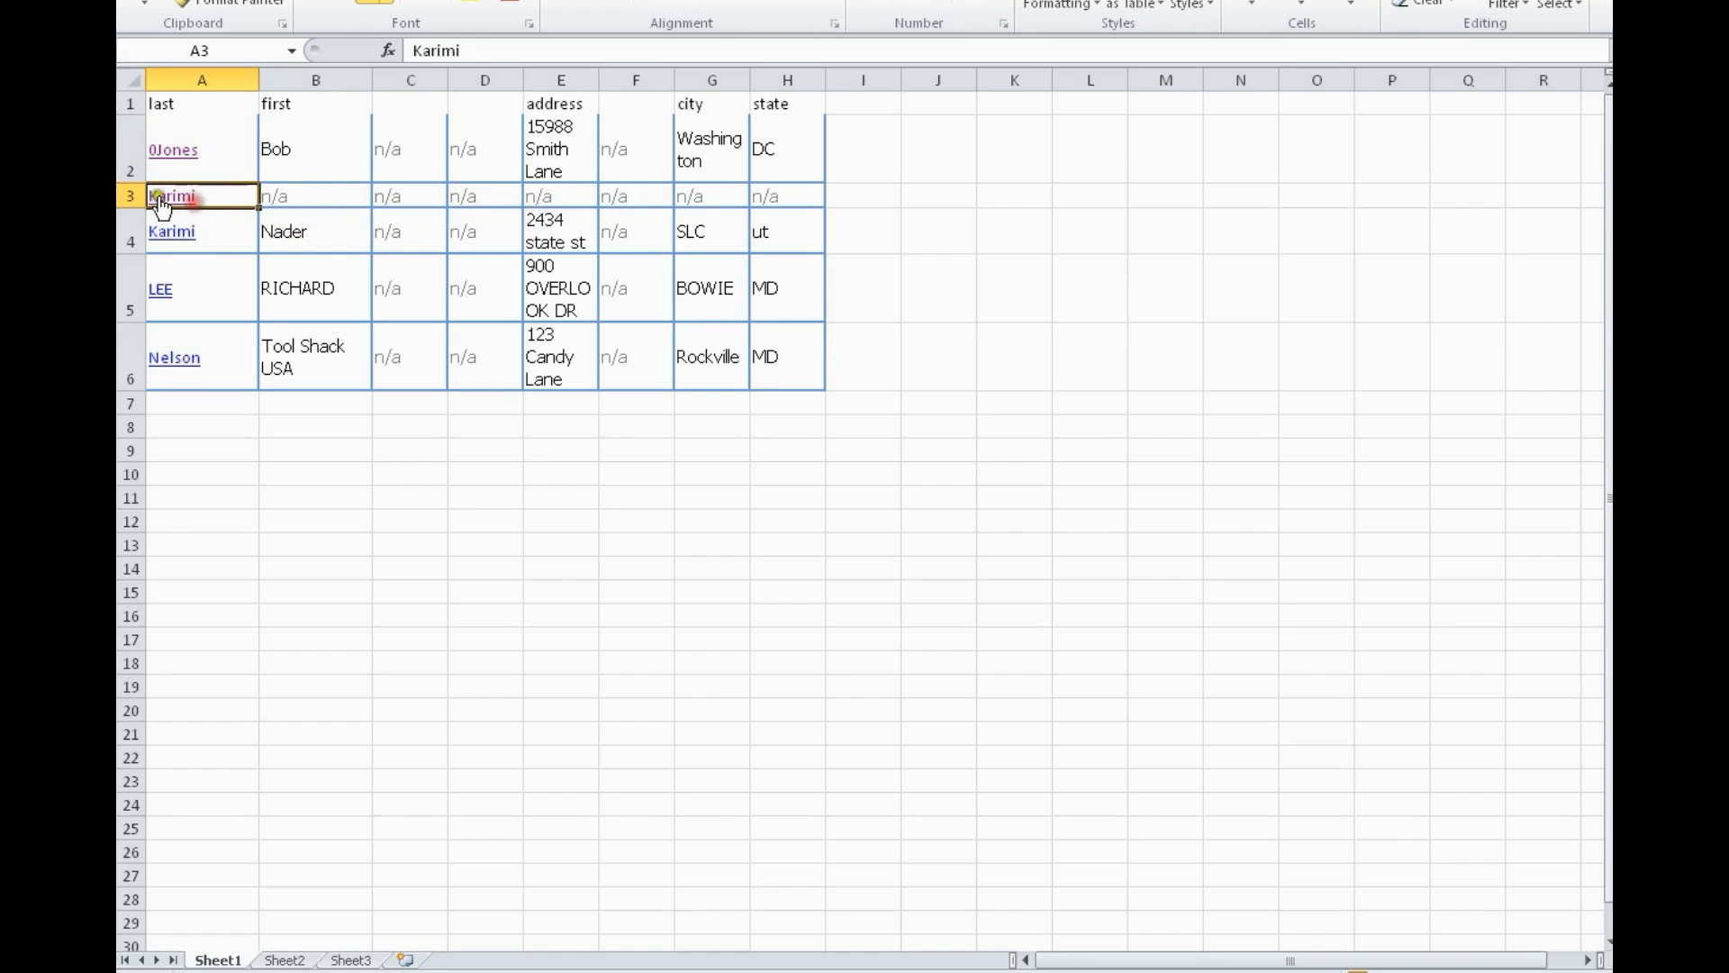
Put a 0 in front of the customers' last names in cells A3 through A6
{"action": "type", "text": "0"}
{"action": "key", "text": "Return"}
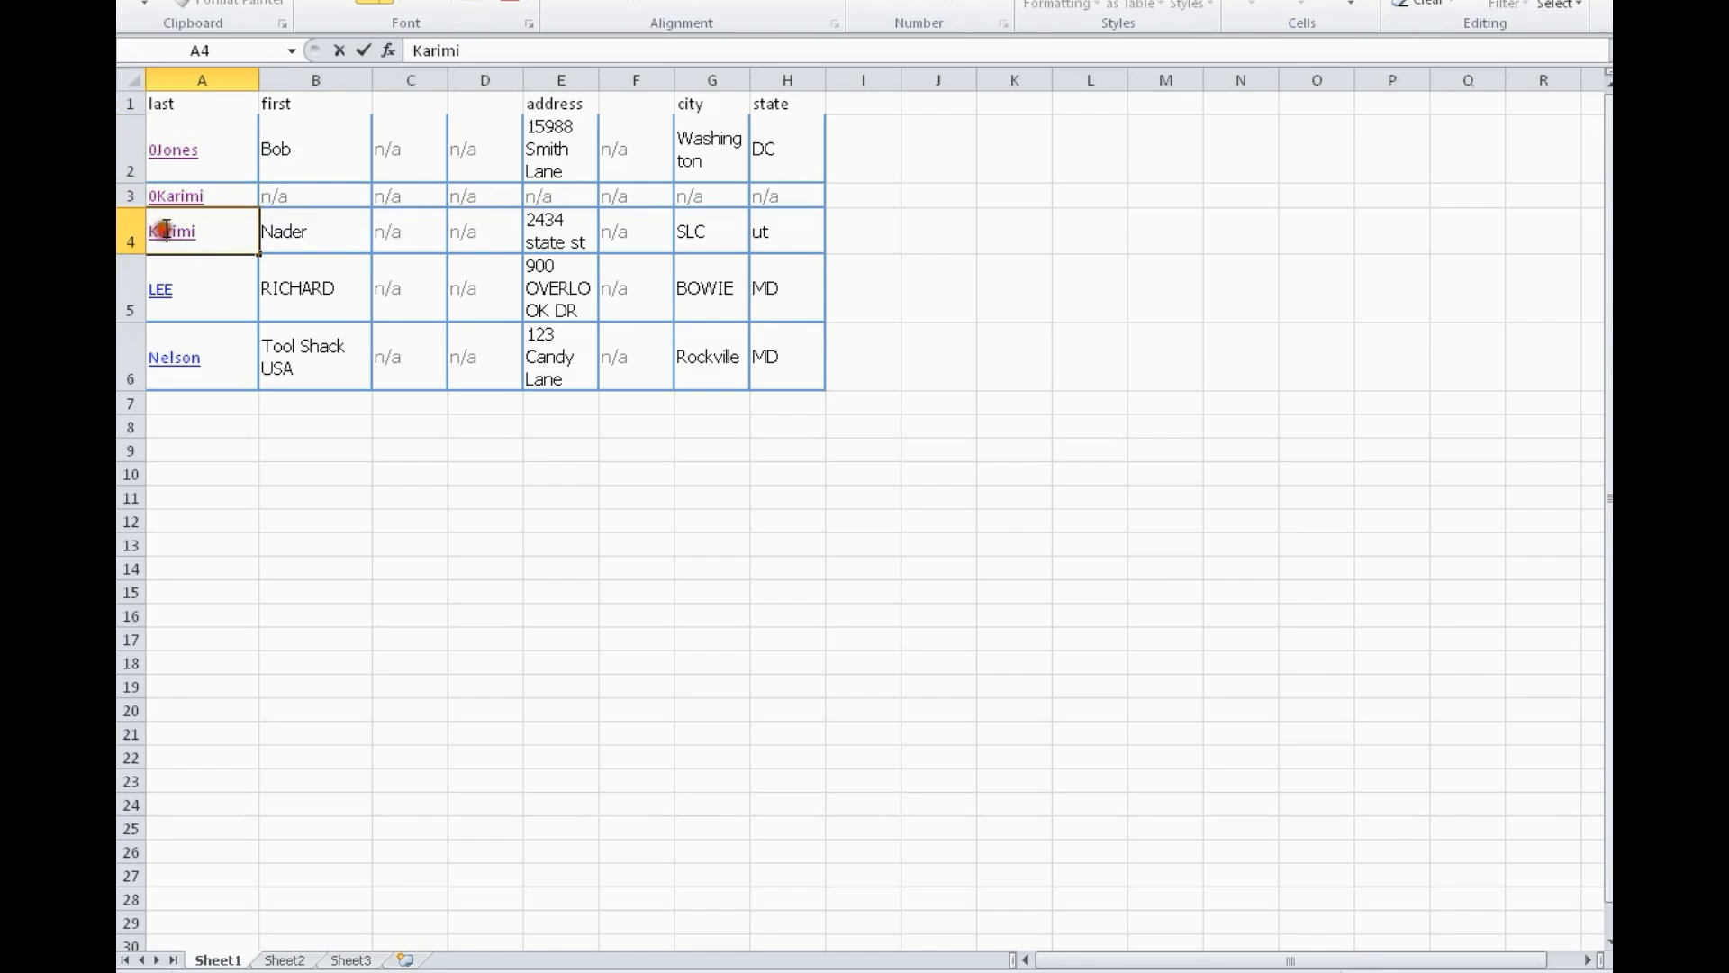
{"action": "type", "text": "0"}
{"action": "left_click", "coordinate": [155, 290]}
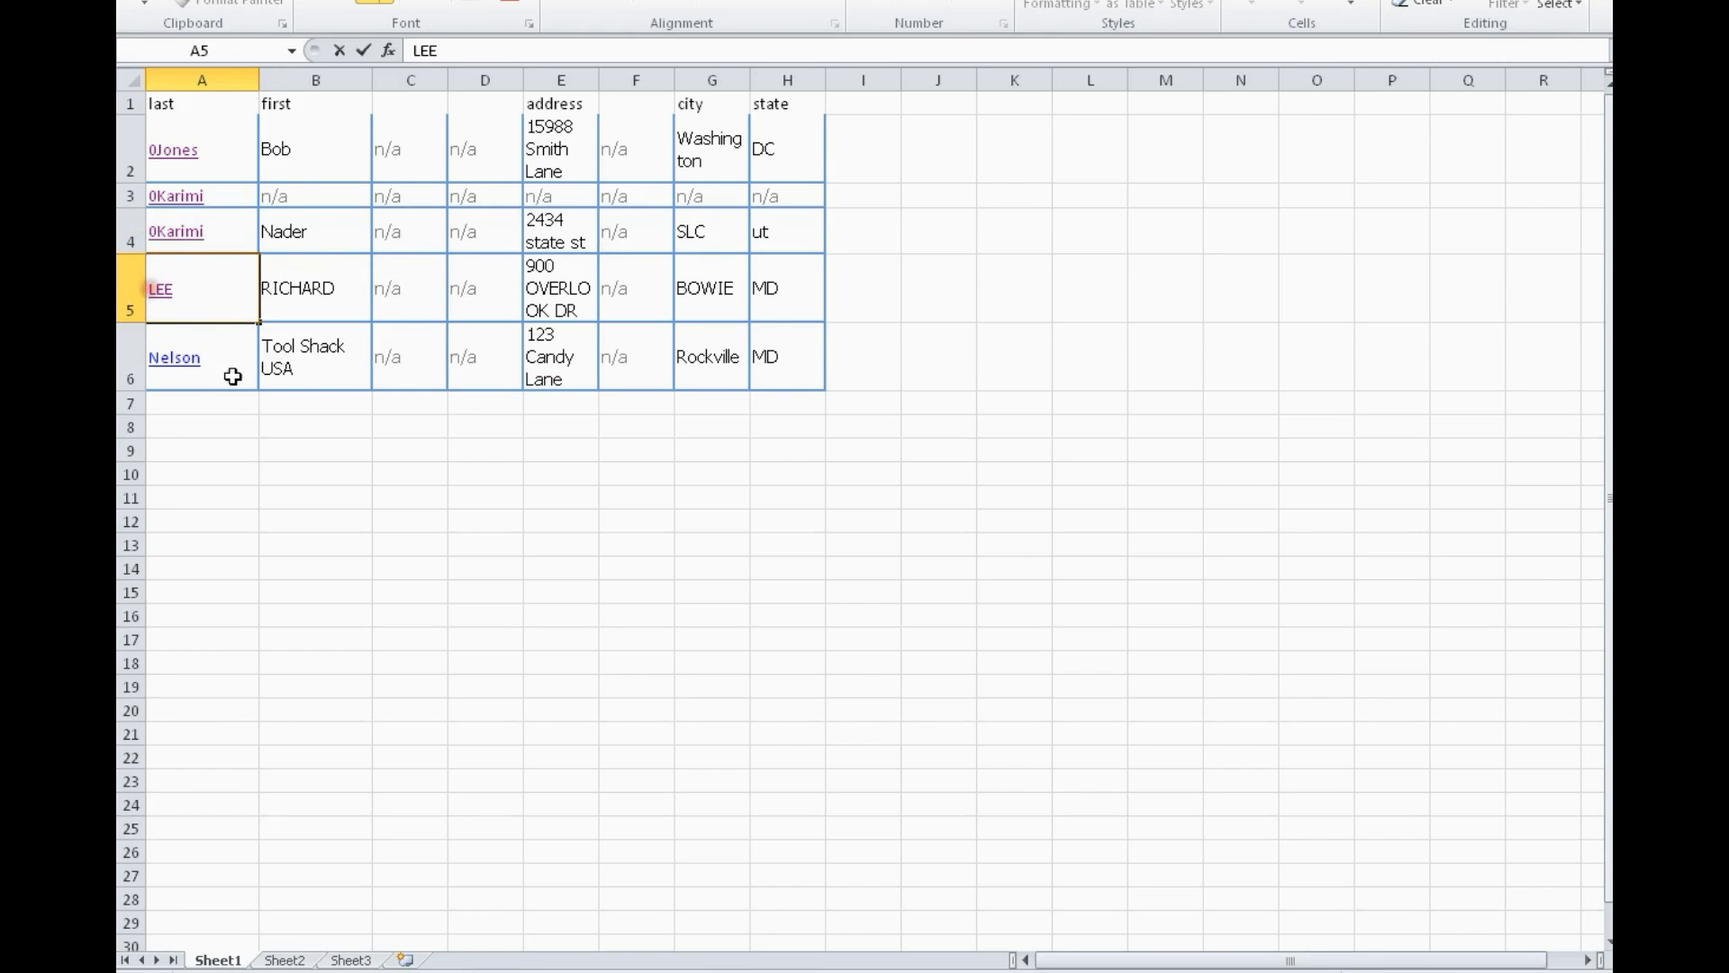
{"action": "type", "text": "0"}
{"action": "left_click", "coordinate": [201, 370]}
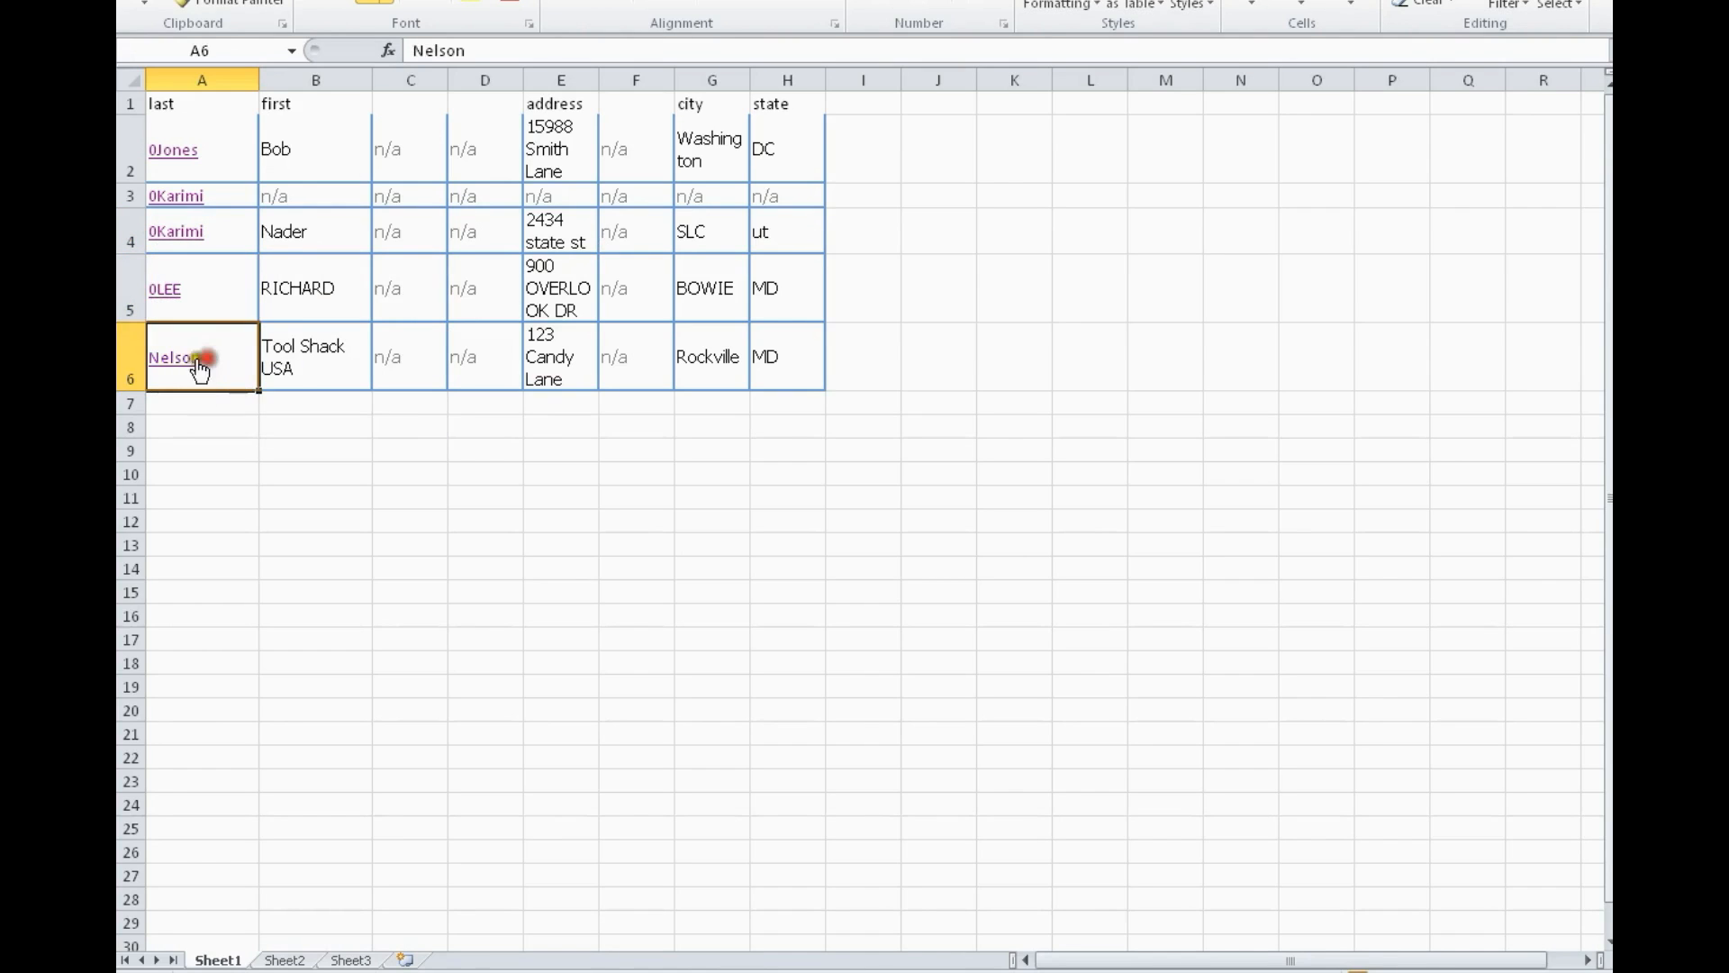
{"action": "left_click", "coordinate": [153, 355]}
{"action": "left_click", "coordinate": [154, 355]}
{"action": "left_click", "coordinate": [153, 355]}
{"action": "double_click", "coordinate": [153, 357]}
{"action": "type", "text": "0"}
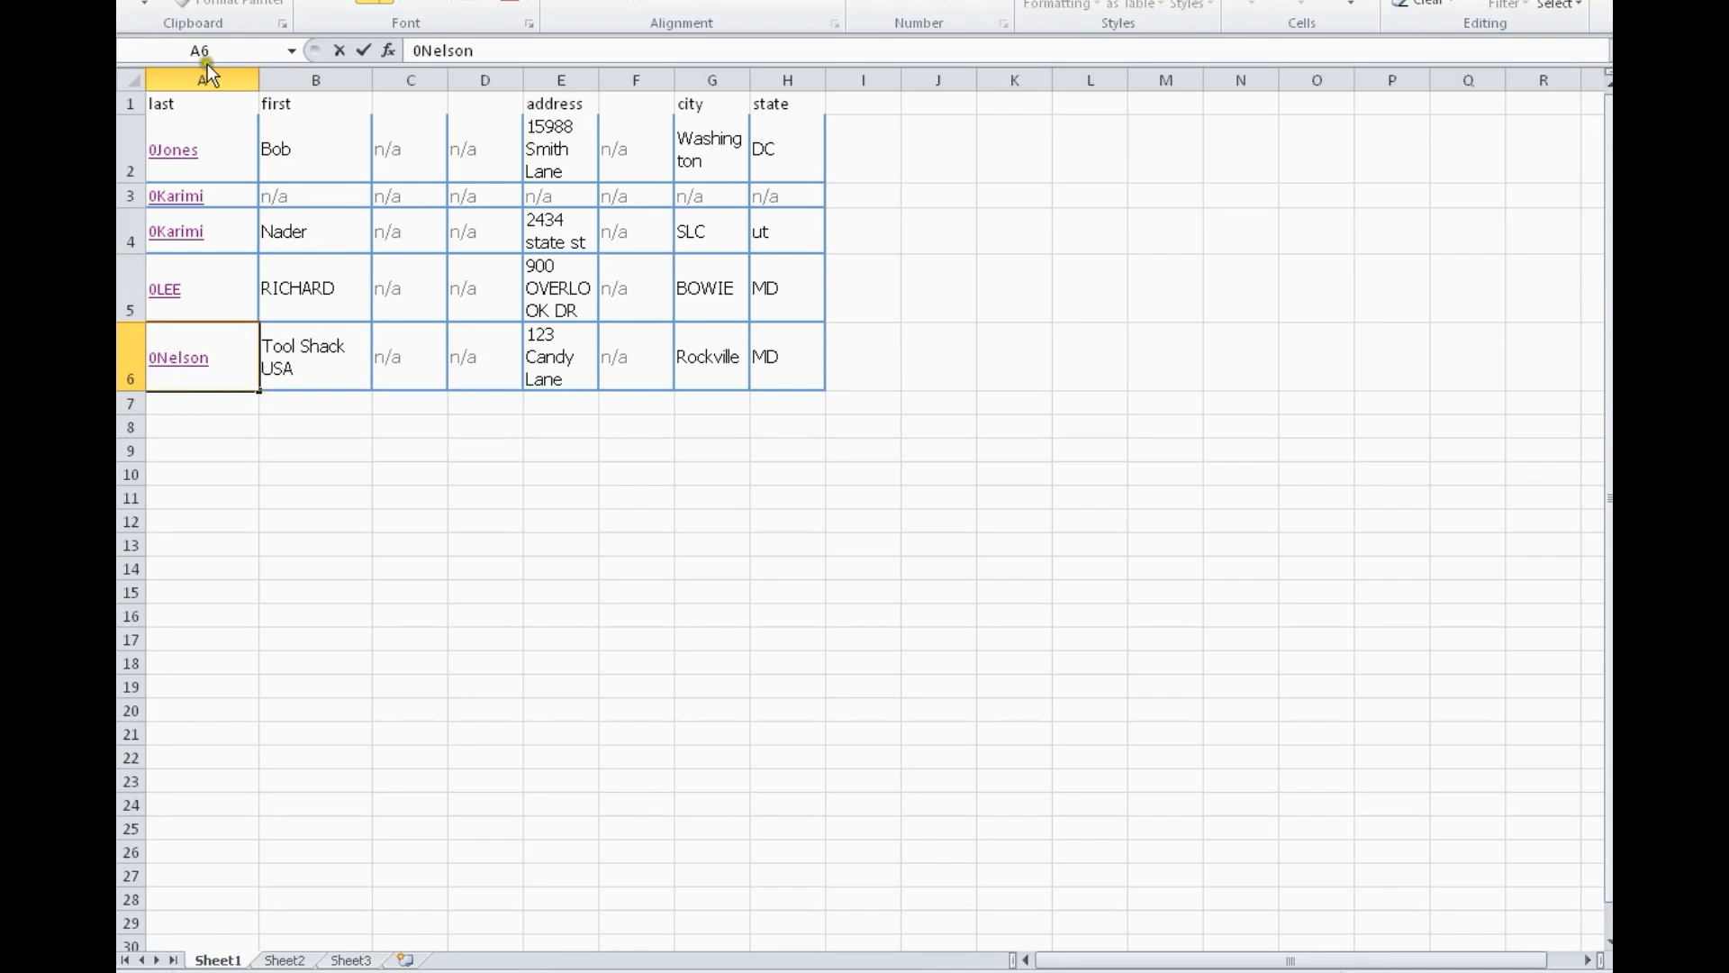
Save the workbook under Downloads as an Excel Workbook named "customers"
{"action": "left_click", "coordinate": [141, 2]}
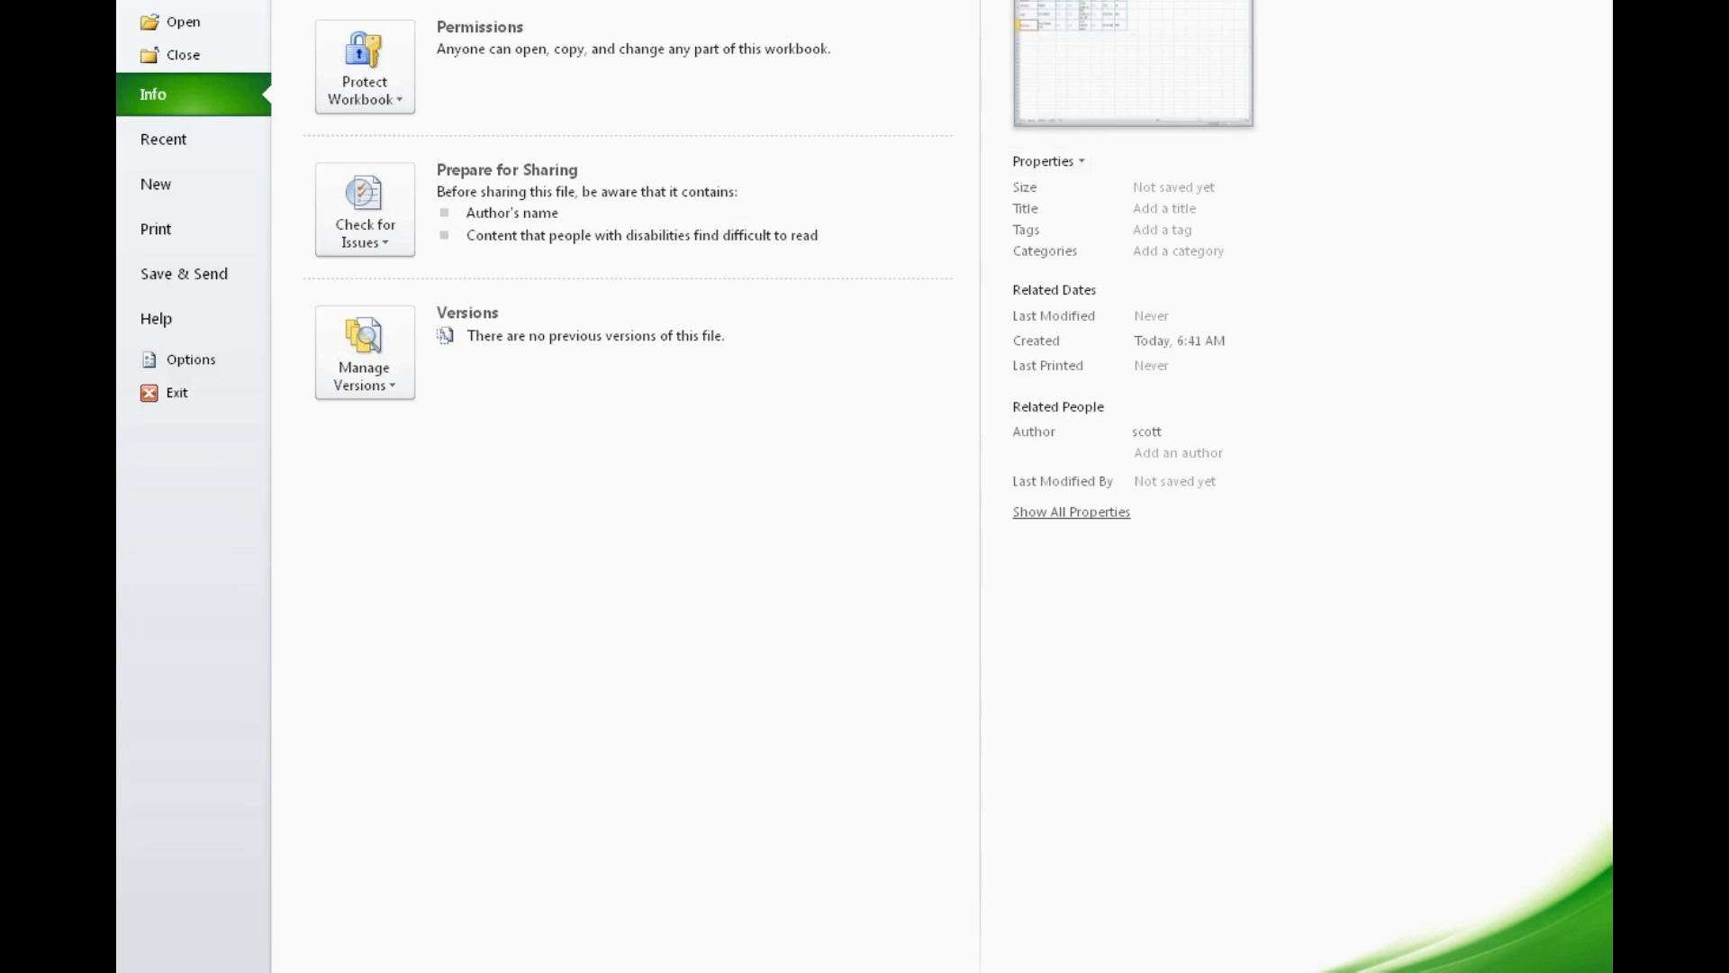
{"action": "left_click", "coordinate": [180, 3]}
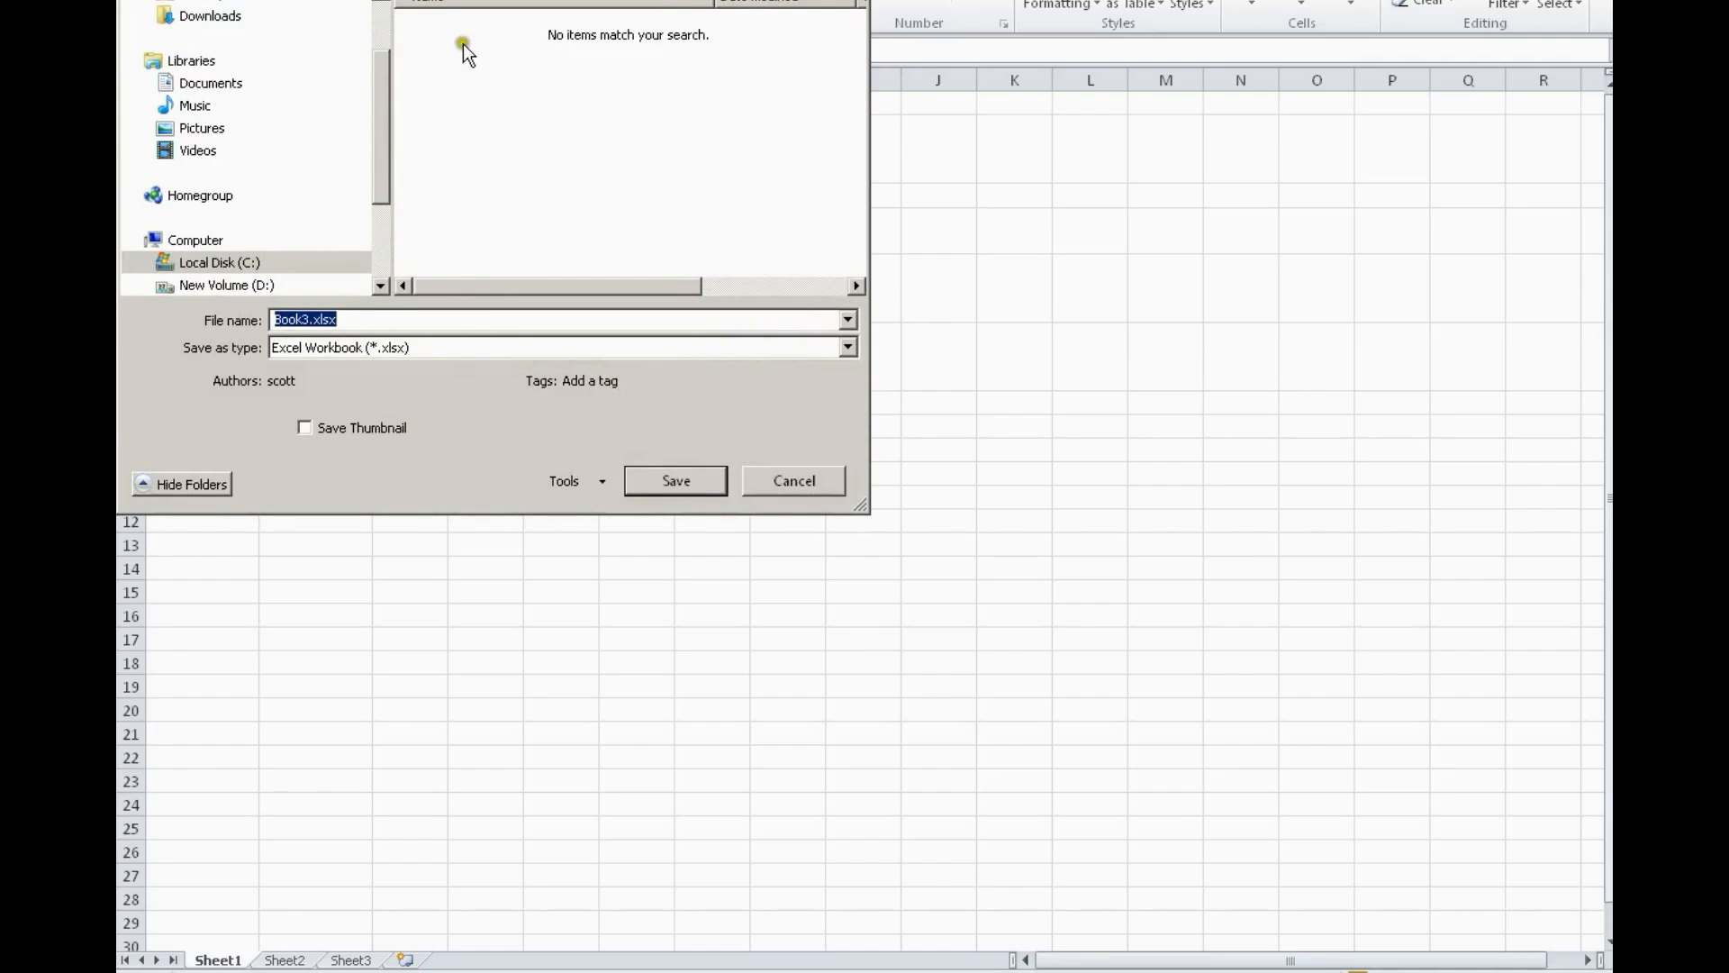
{"action": "left_click", "coordinate": [205, 16]}
{"action": "double_click", "coordinate": [435, 31]}
{"action": "left_click", "coordinate": [355, 318]}
{"action": "type", "text": "customers"}
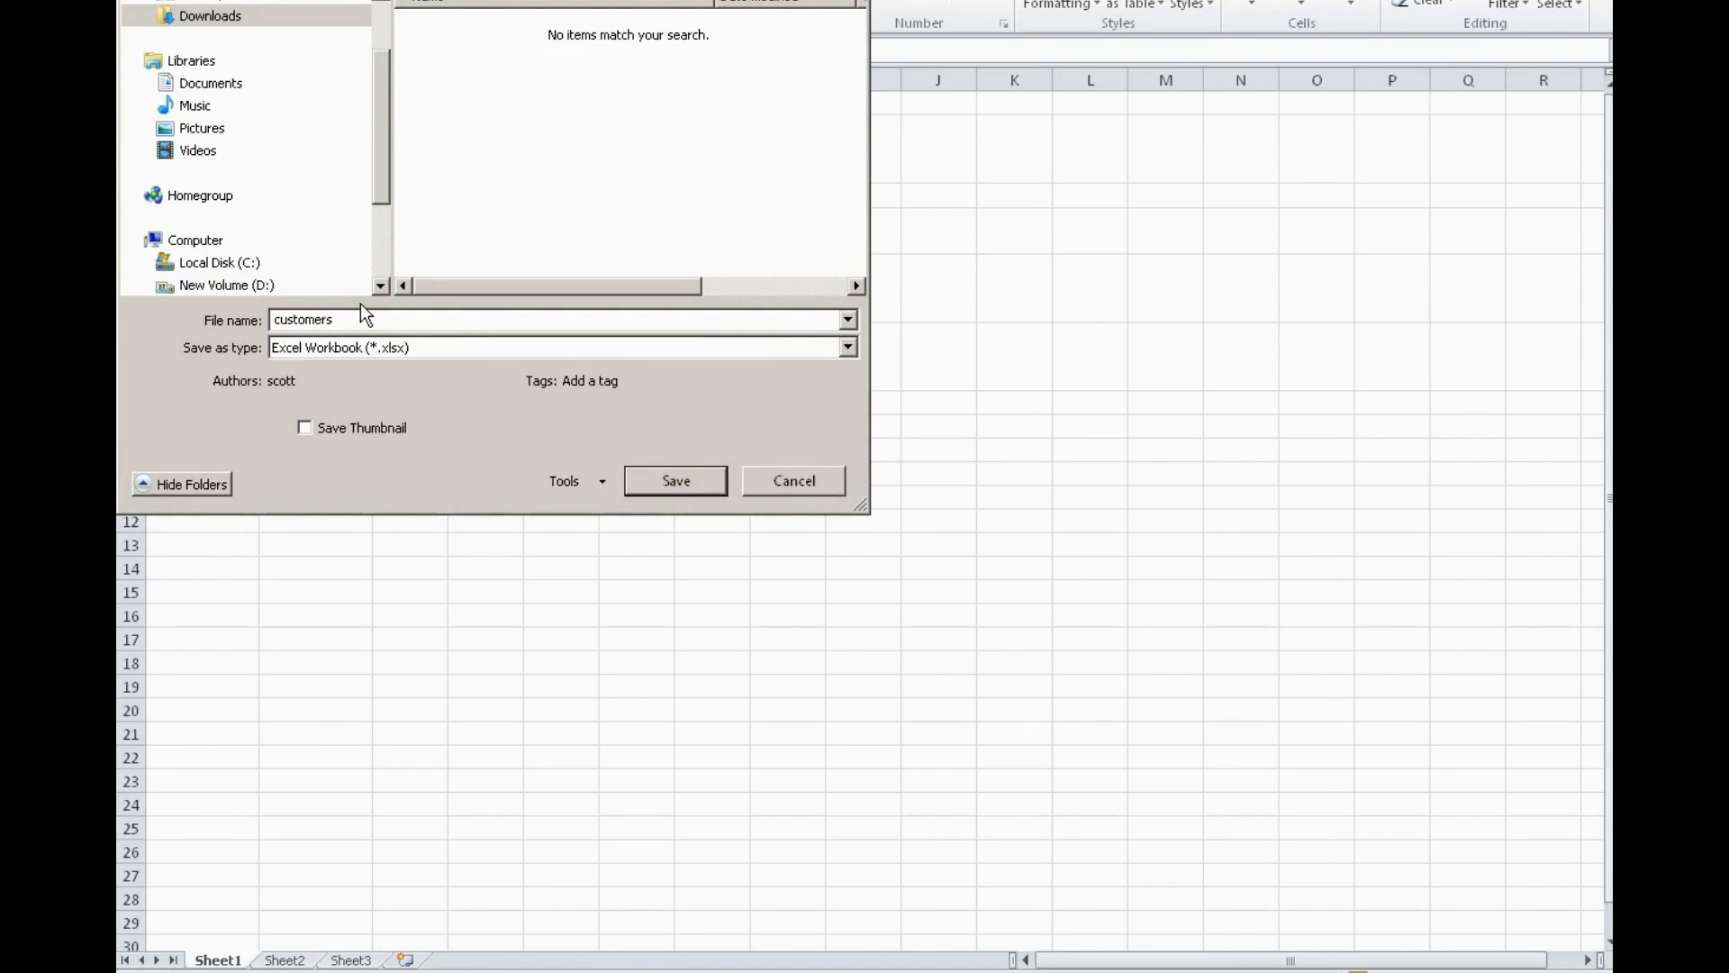
{"action": "left_click", "coordinate": [676, 480]}
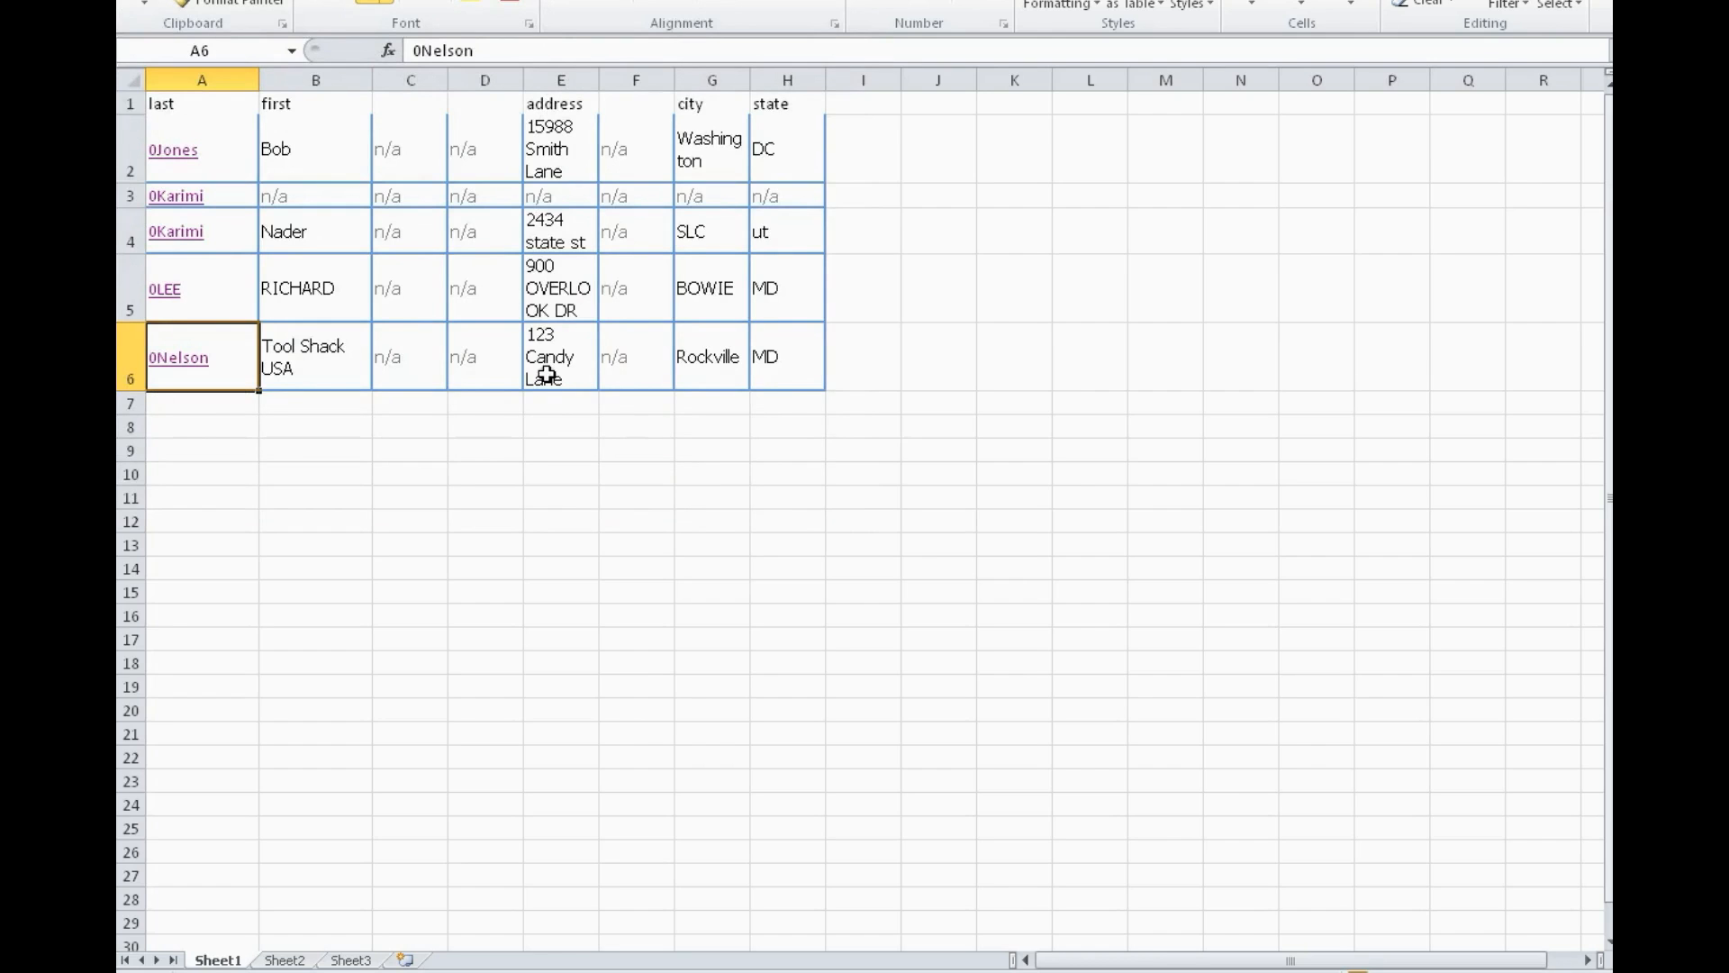
Switch to Shop Manager On The Go and load customers.xlsx into a customer import from file
{"action": "key", "text": "alt+Tab"}
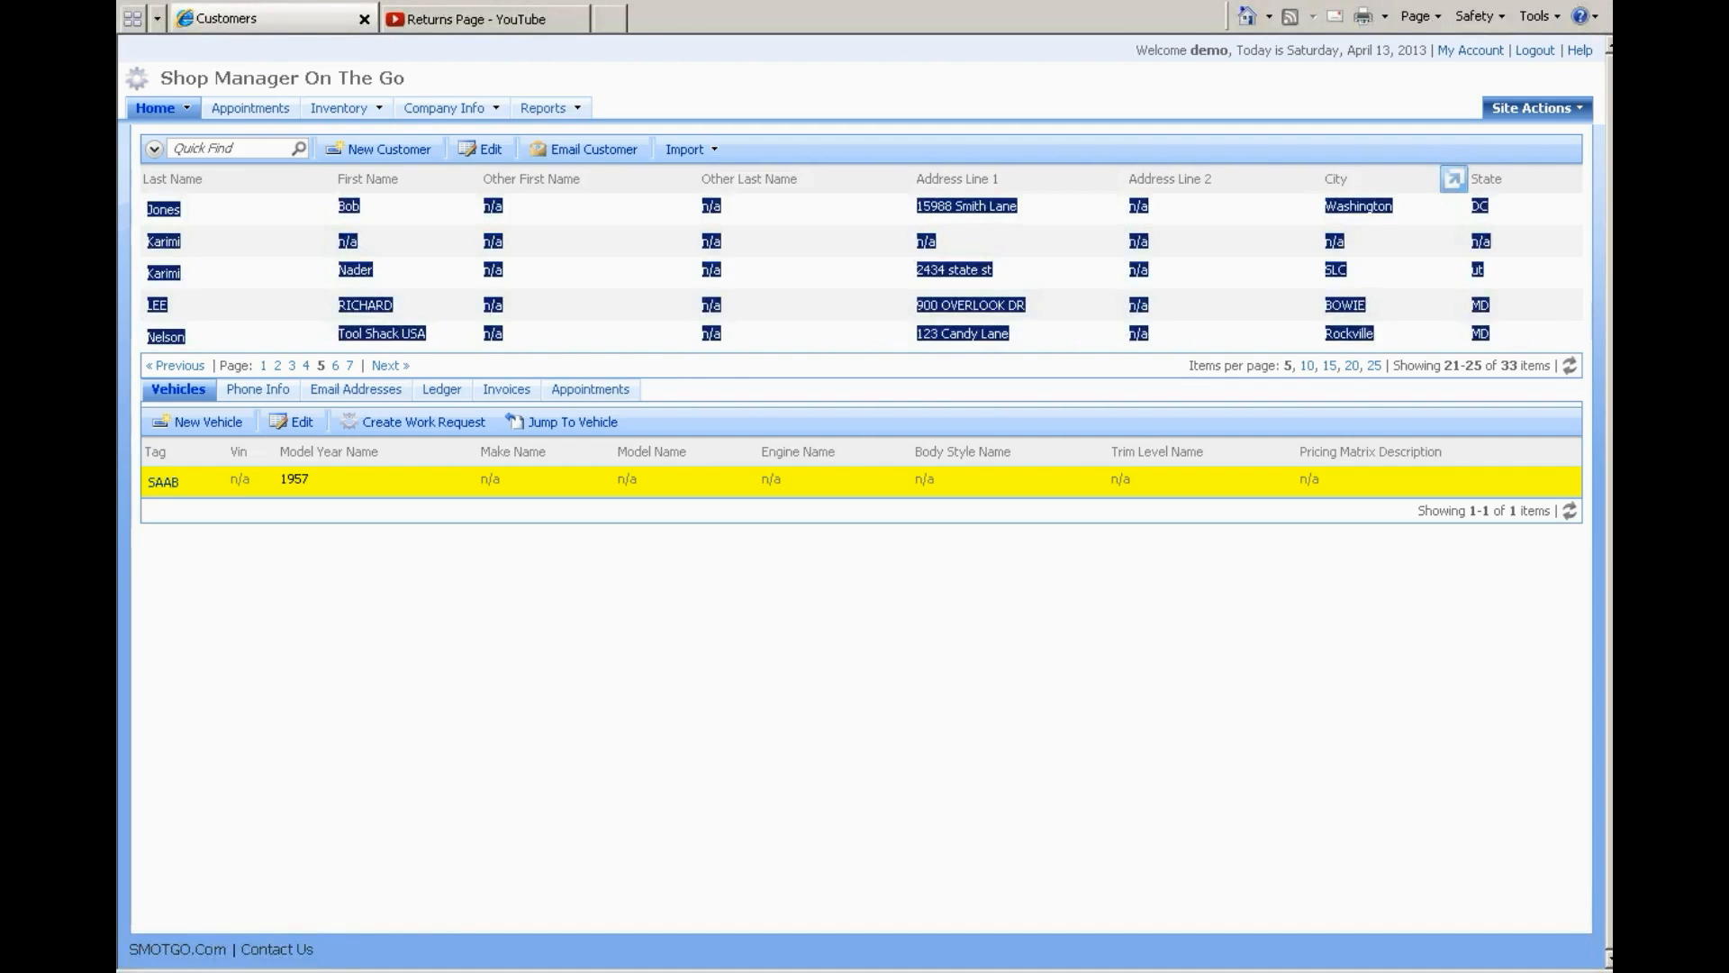
{"action": "left_click", "coordinate": [695, 152]}
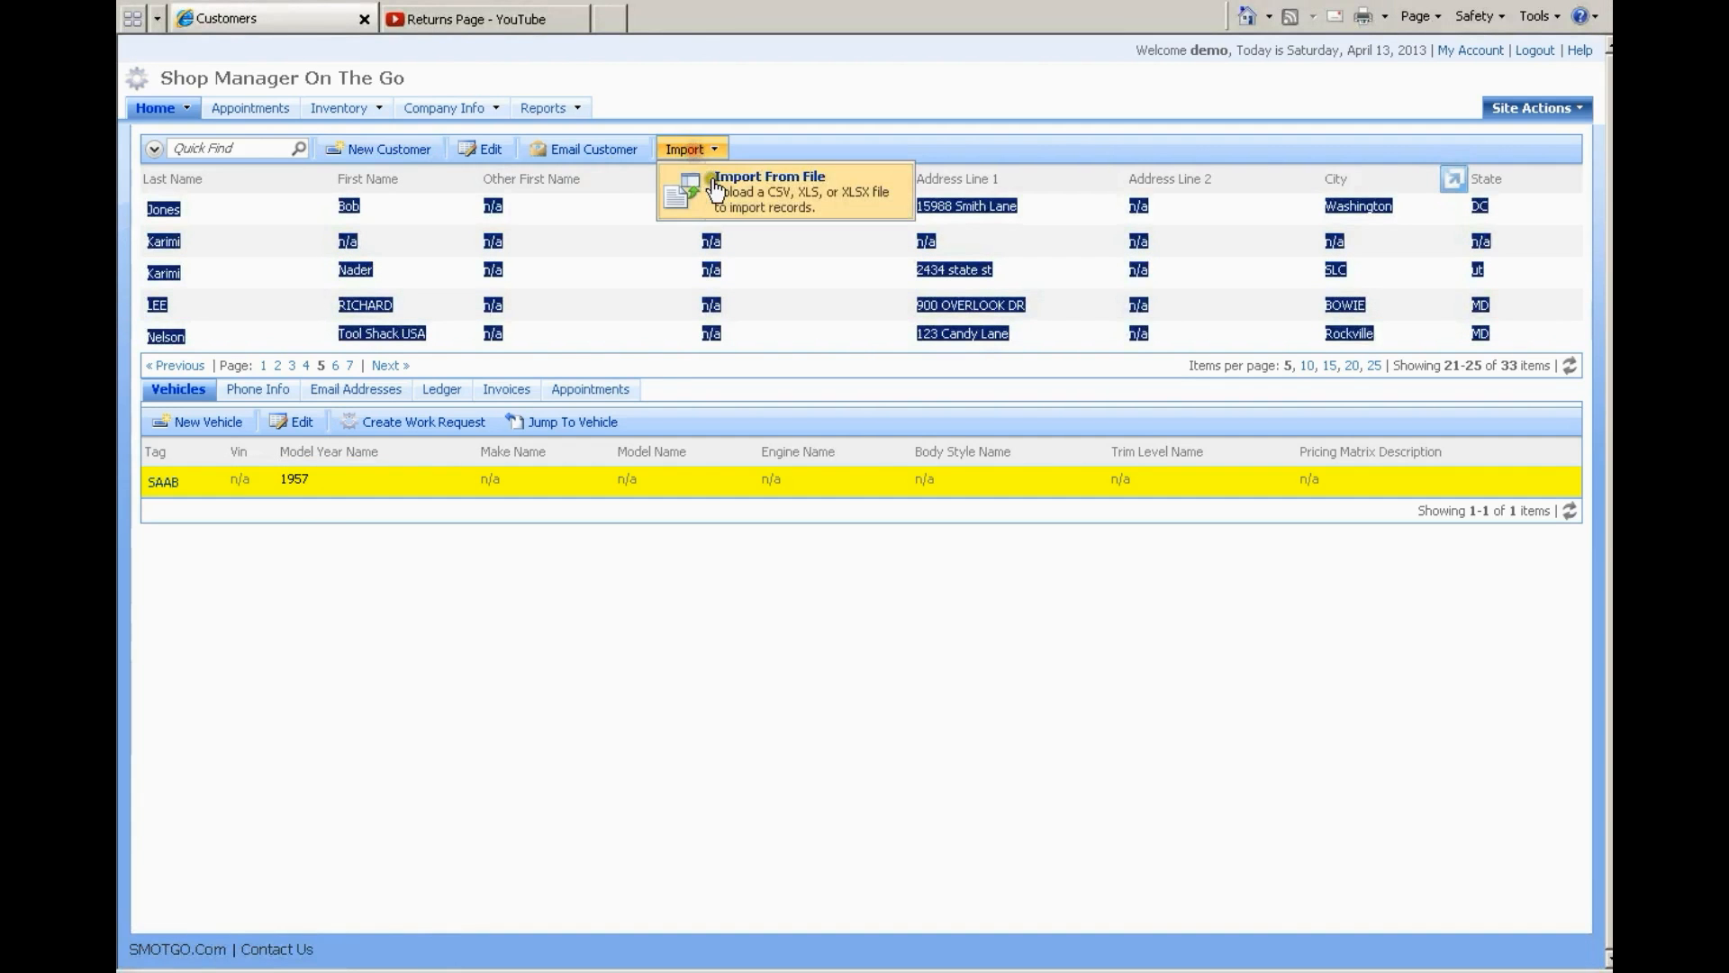
{"action": "left_click", "coordinate": [715, 187]}
{"action": "left_click", "coordinate": [793, 480]}
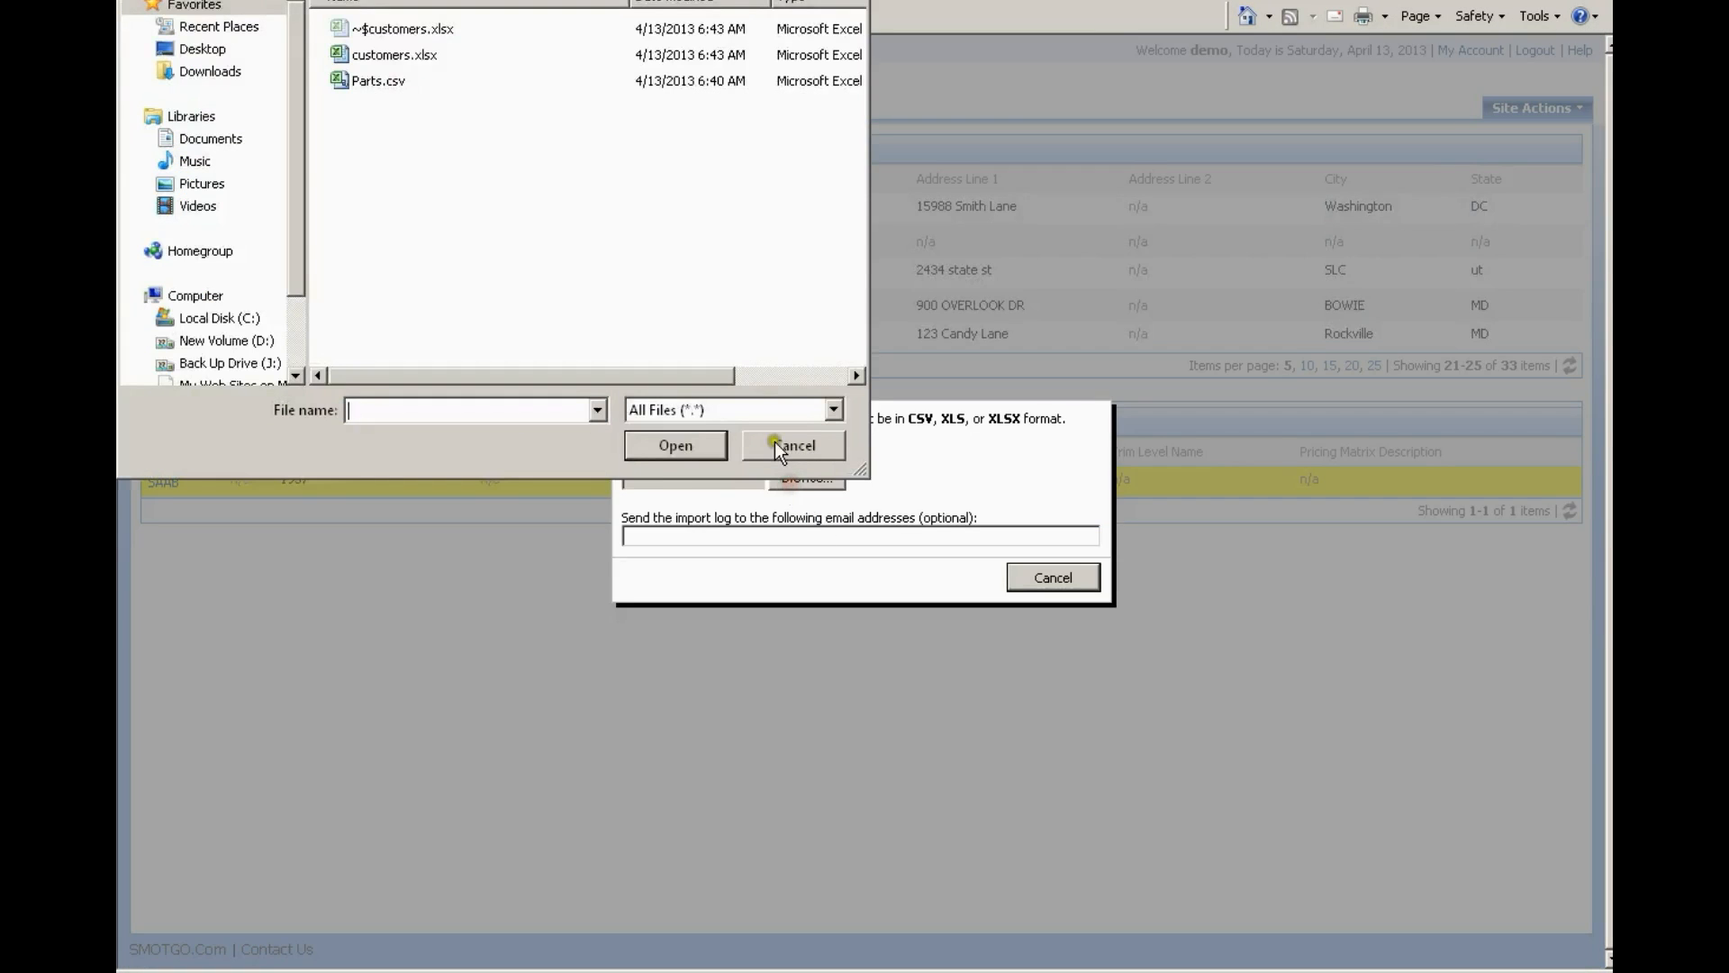
{"action": "left_click", "coordinate": [375, 56]}
{"action": "double_click", "coordinate": [375, 56]}
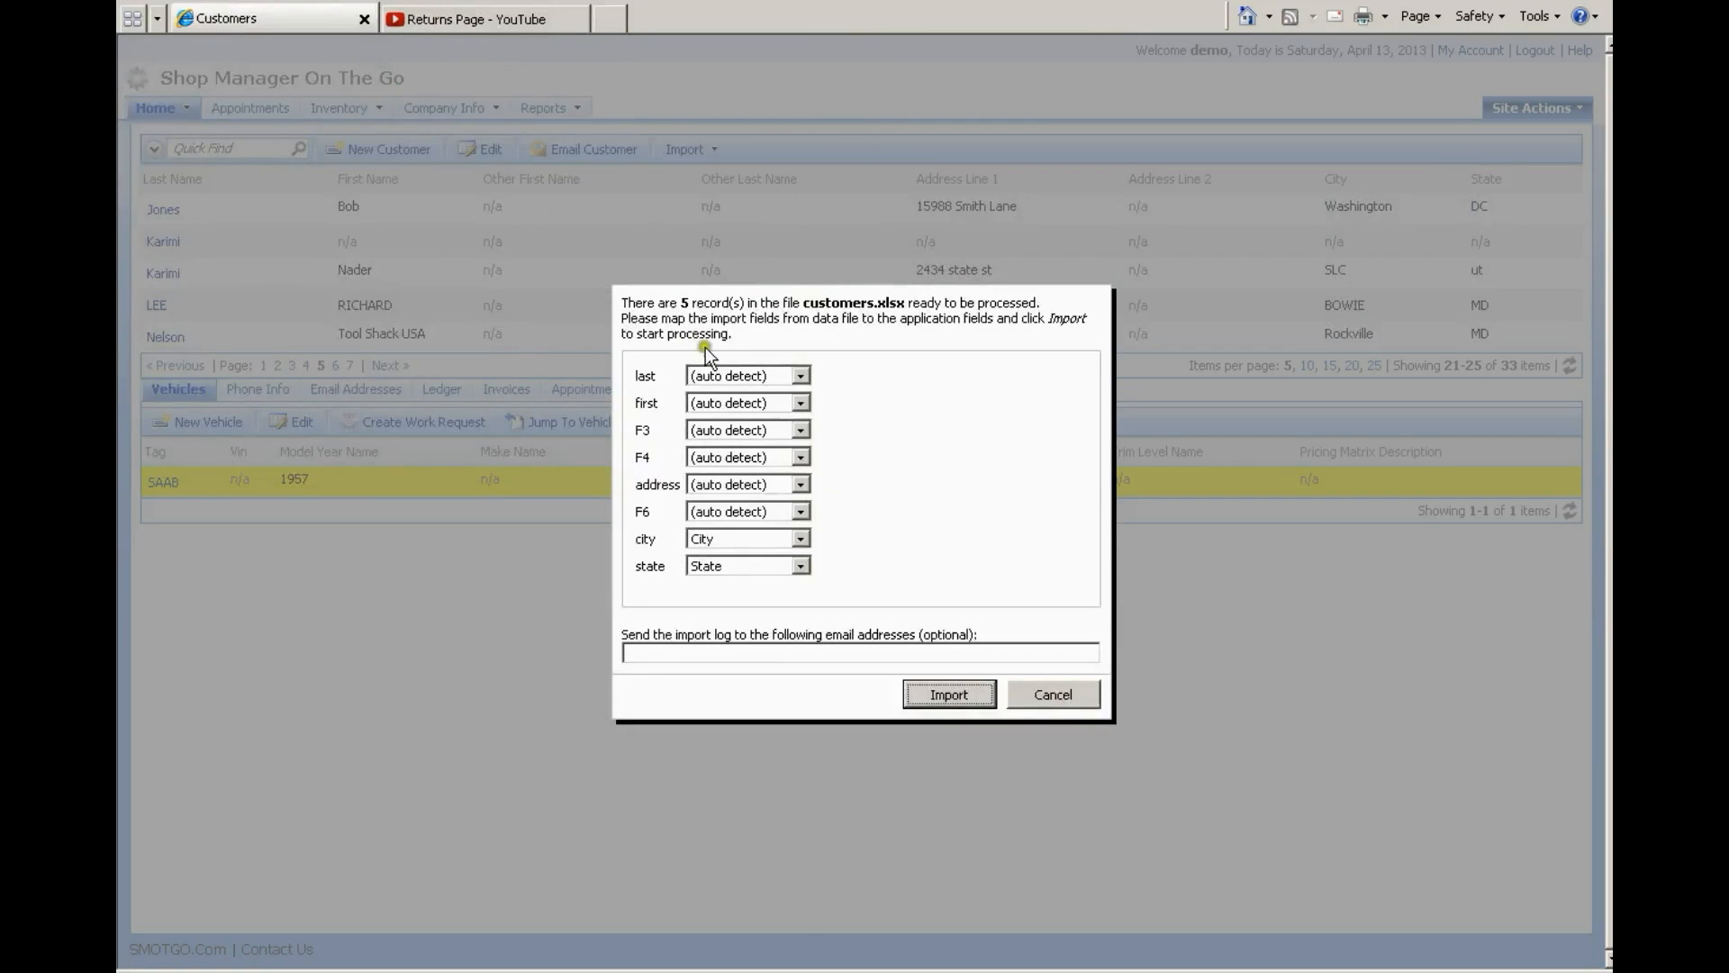
Map the import fields last to Last Name, first to First Name, address to Address Line 1 and city to City
{"action": "left_click", "coordinate": [717, 376]}
{"action": "left_click", "coordinate": [721, 424]}
{"action": "left_click", "coordinate": [716, 403]}
{"action": "left_click", "coordinate": [718, 437]}
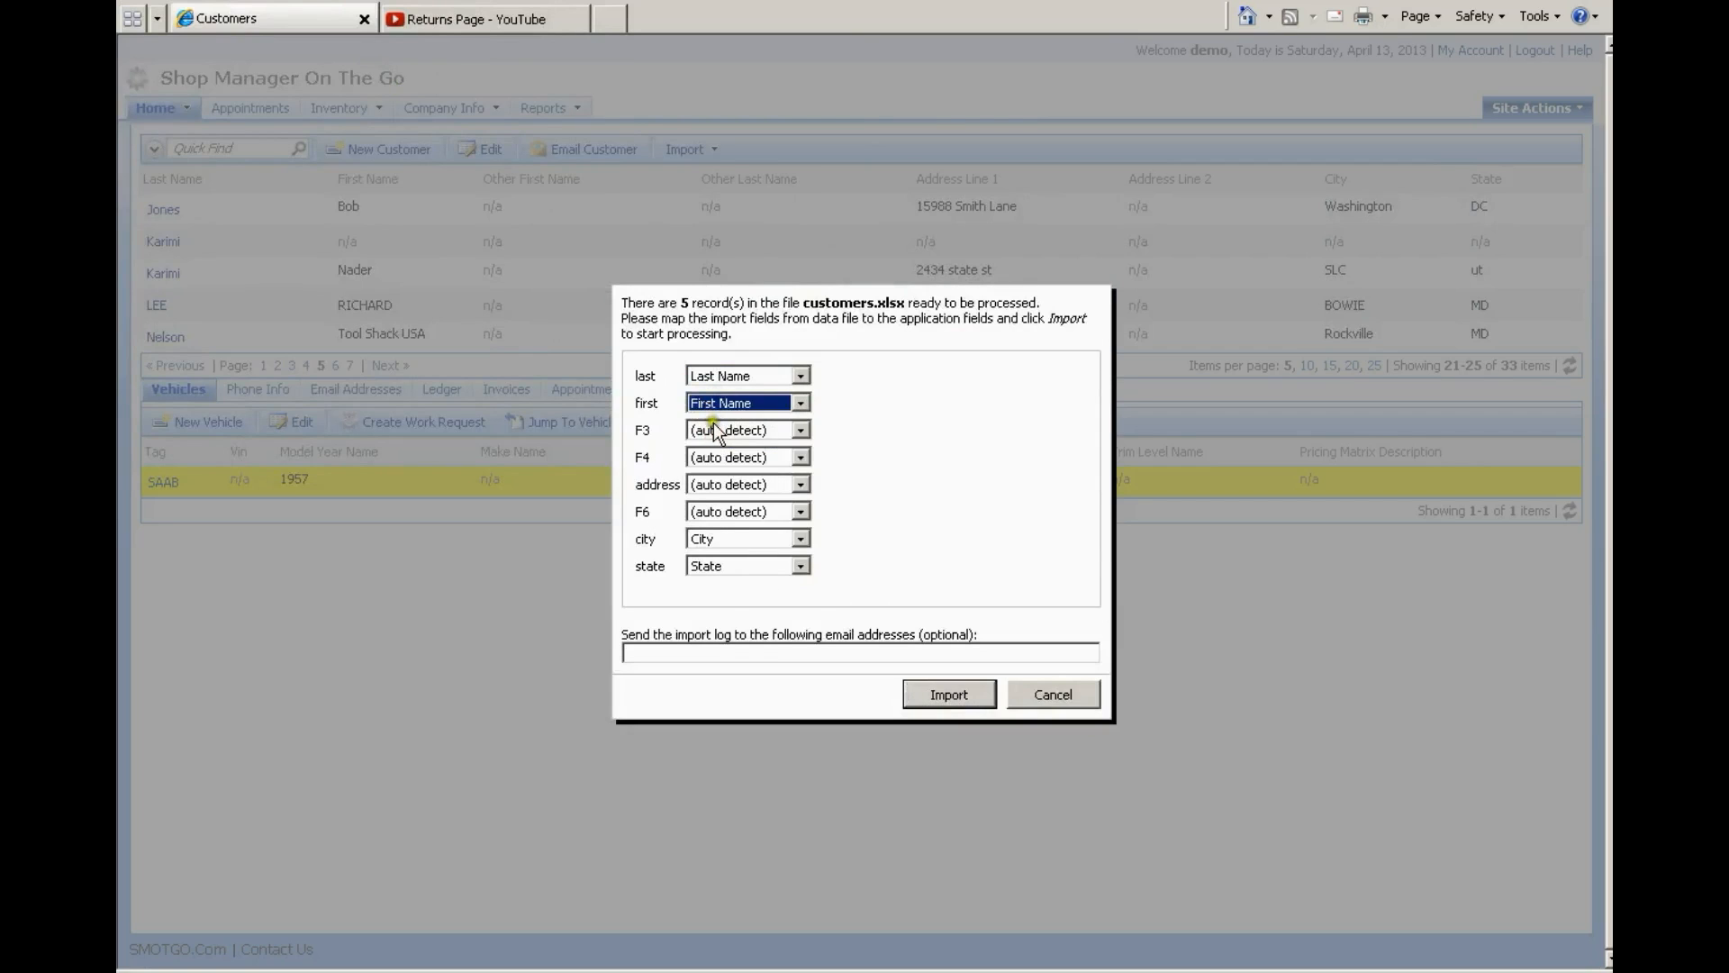
{"action": "left_click", "coordinate": [714, 428]}
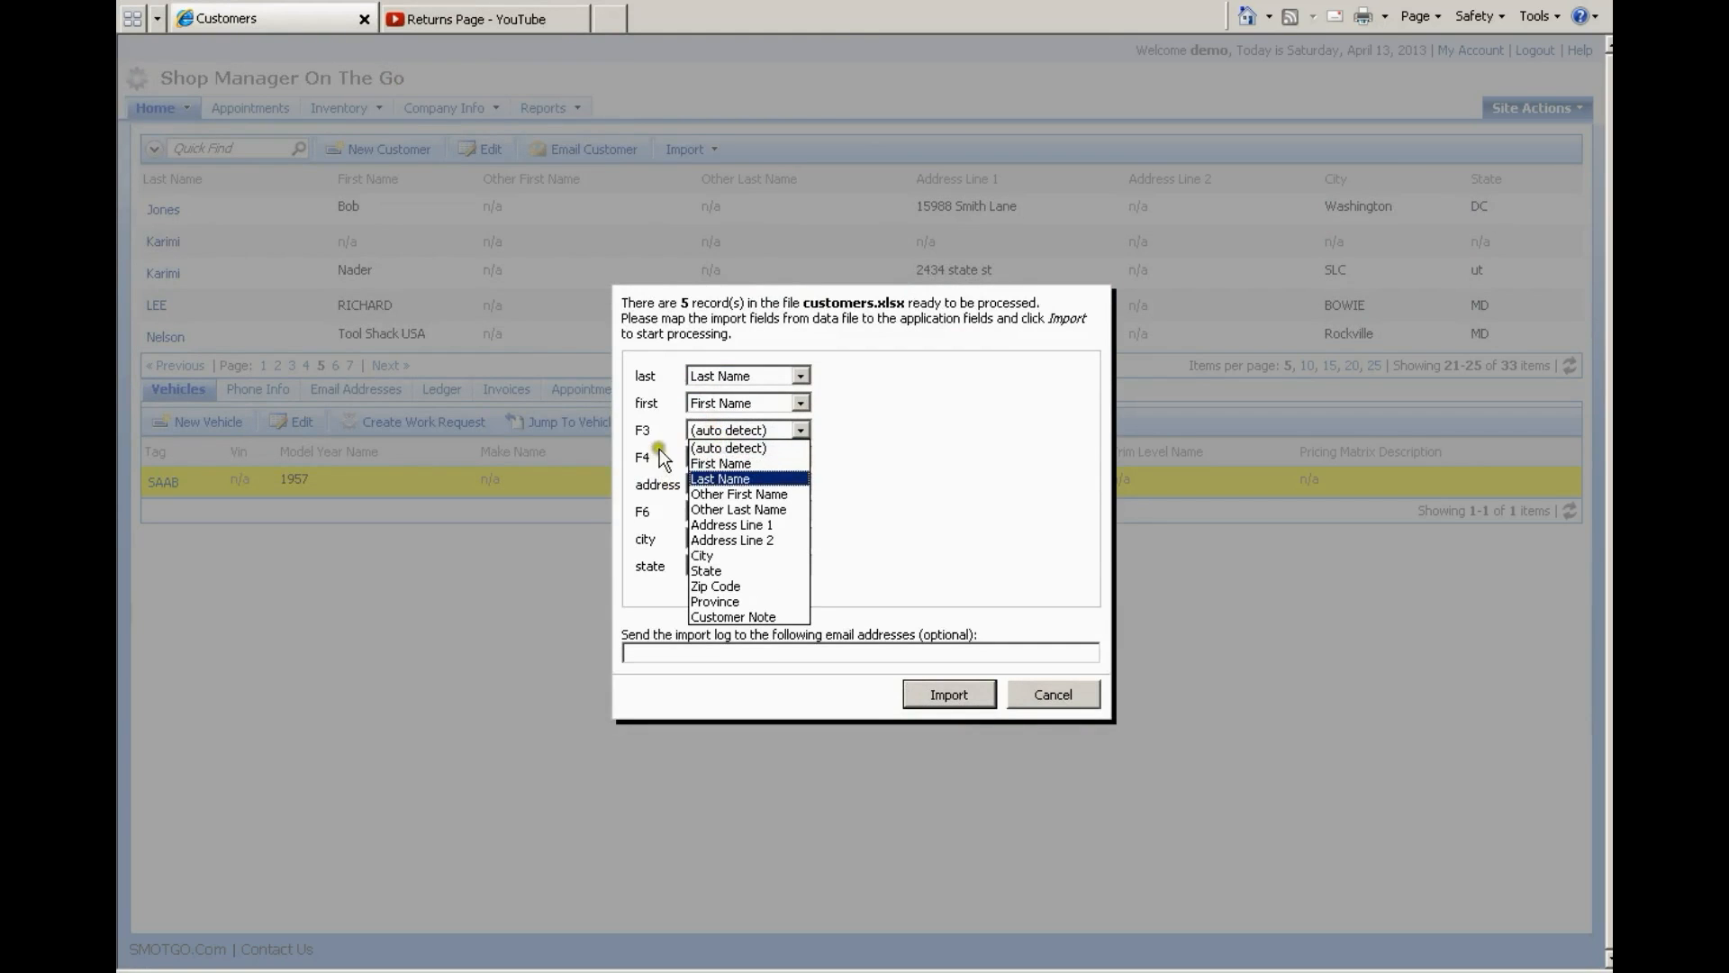
{"action": "left_click", "coordinate": [661, 475]}
{"action": "left_click", "coordinate": [729, 484]}
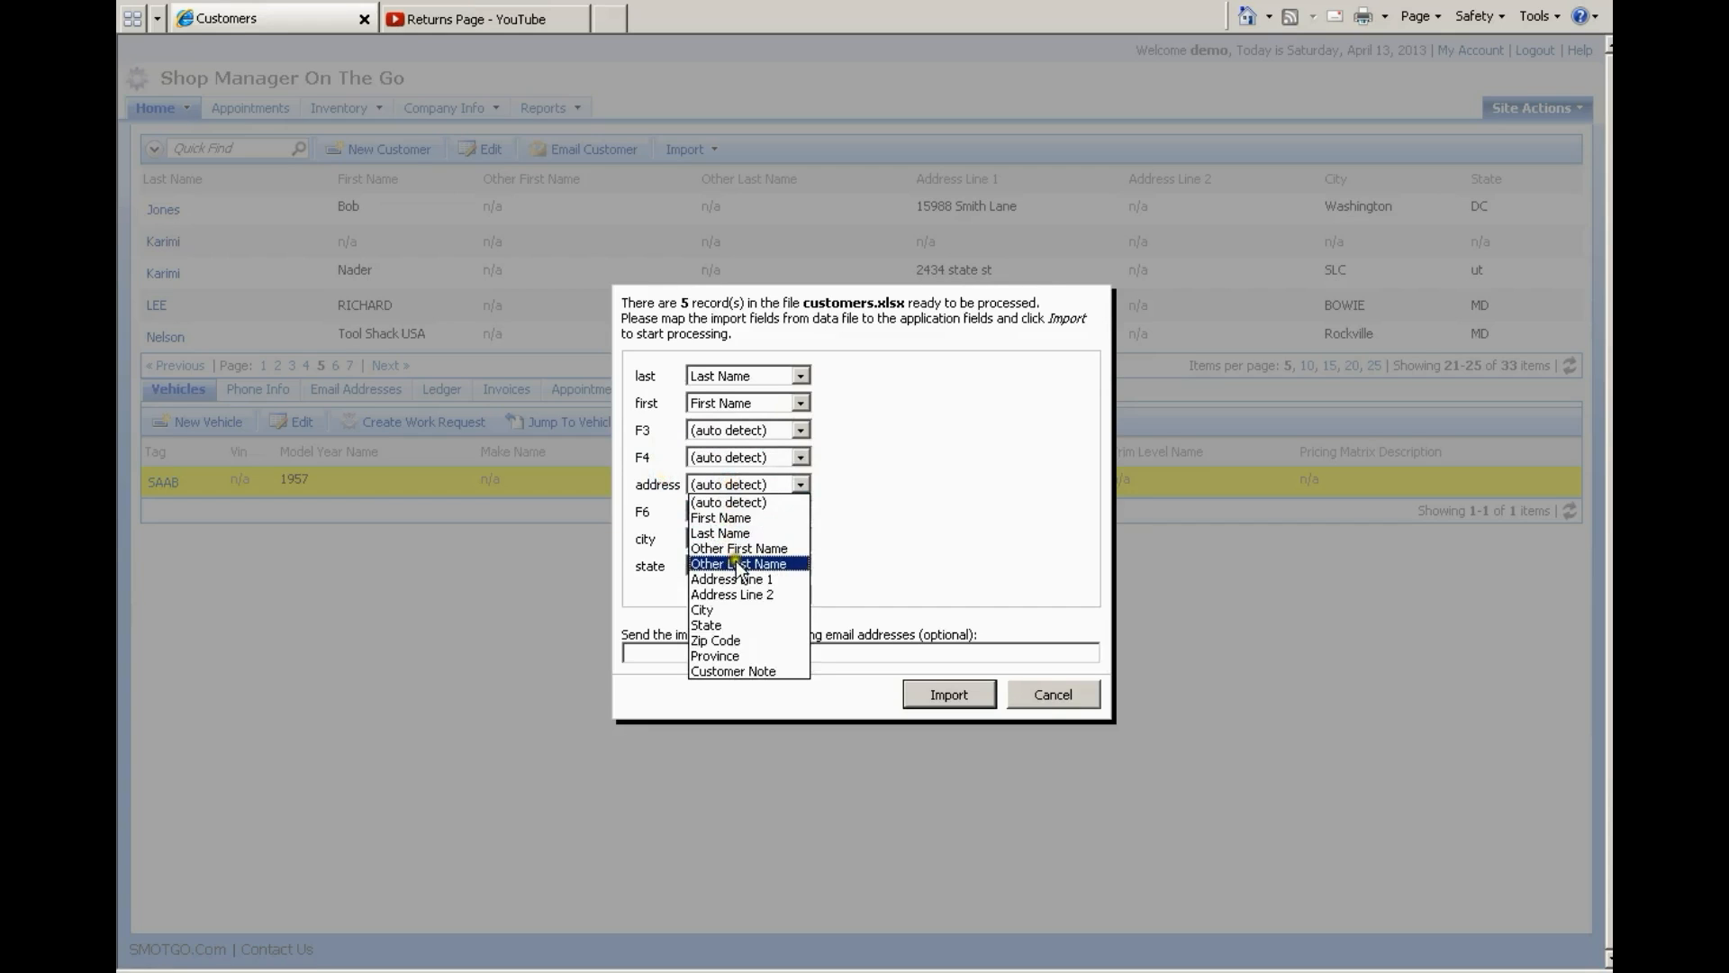
{"action": "left_click", "coordinate": [738, 579]}
{"action": "left_click", "coordinate": [724, 541]}
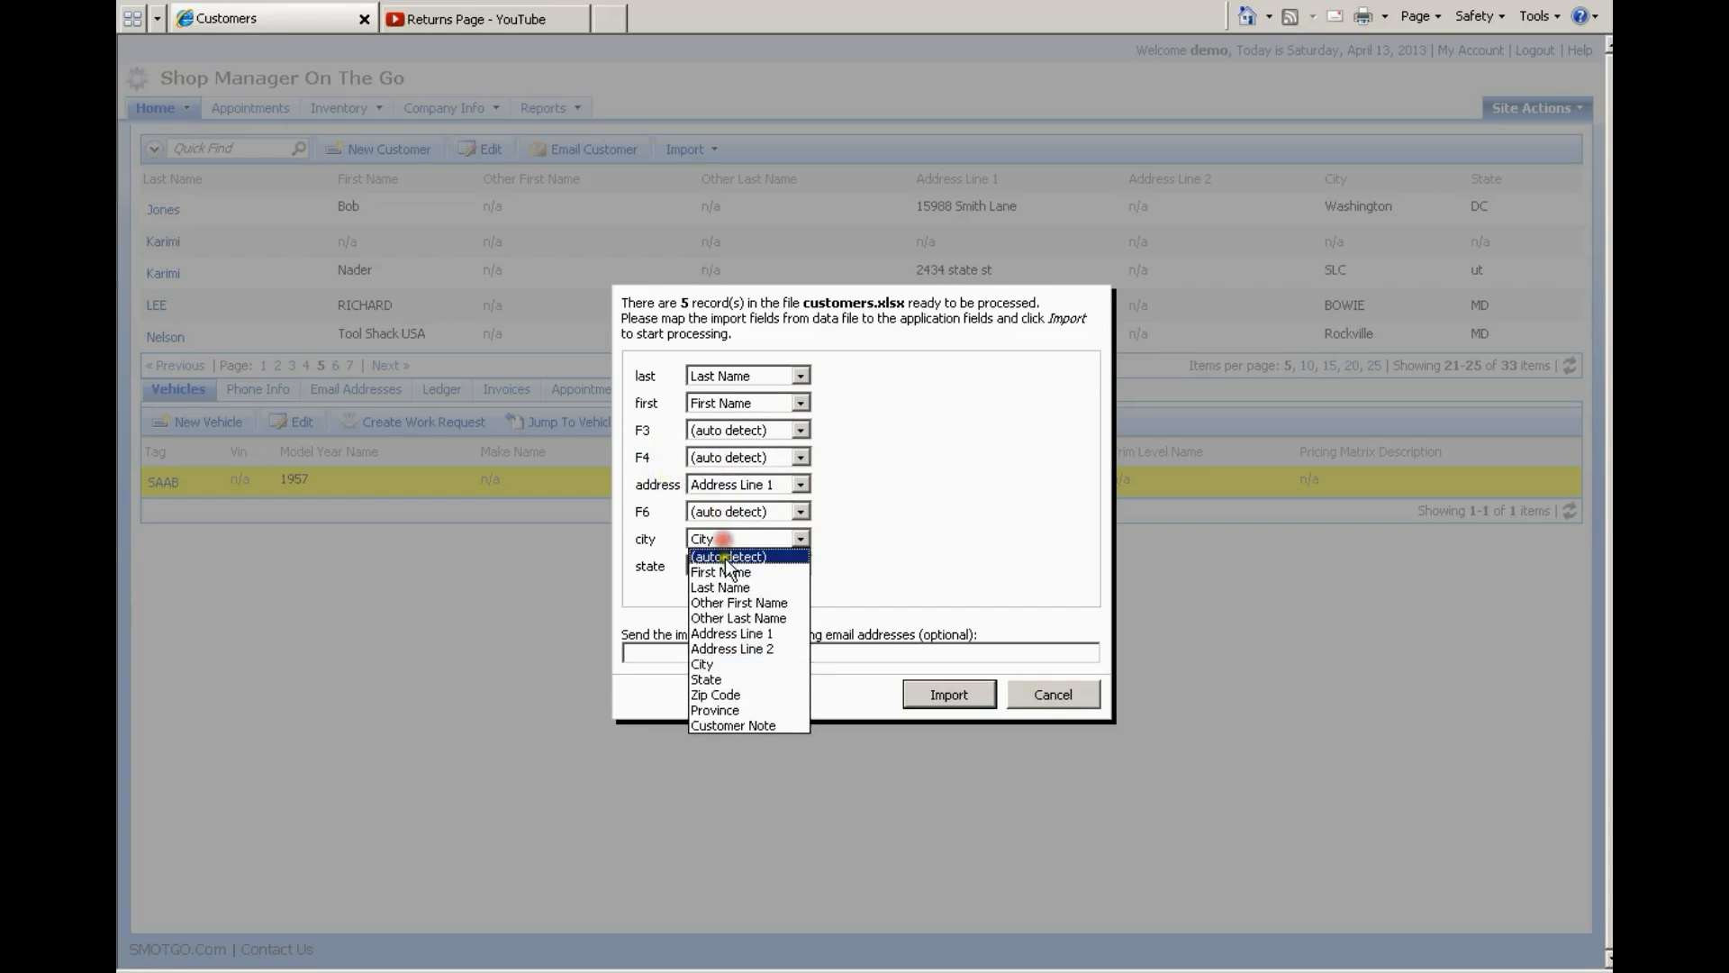
{"action": "left_click", "coordinate": [730, 668]}
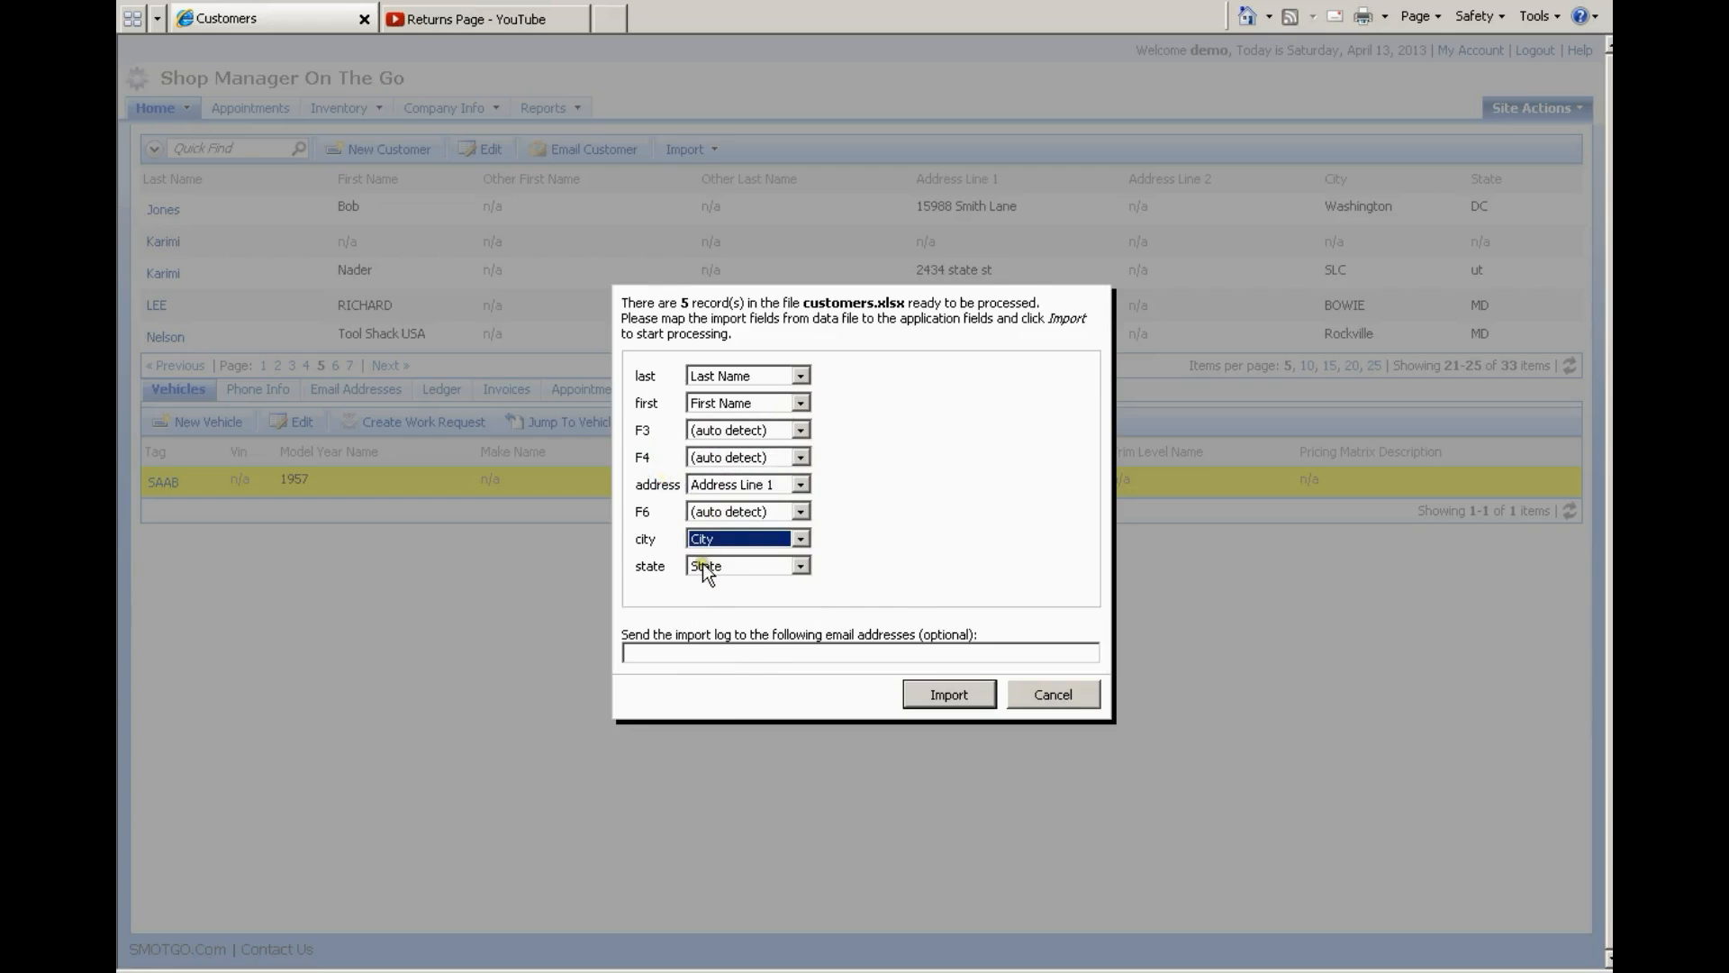
Run the customer import without a log recipient and acknowledge the processing notice
{"action": "left_click", "coordinate": [942, 692]}
{"action": "left_click", "coordinate": [932, 522]}
{"action": "left_click", "coordinate": [1042, 526]}
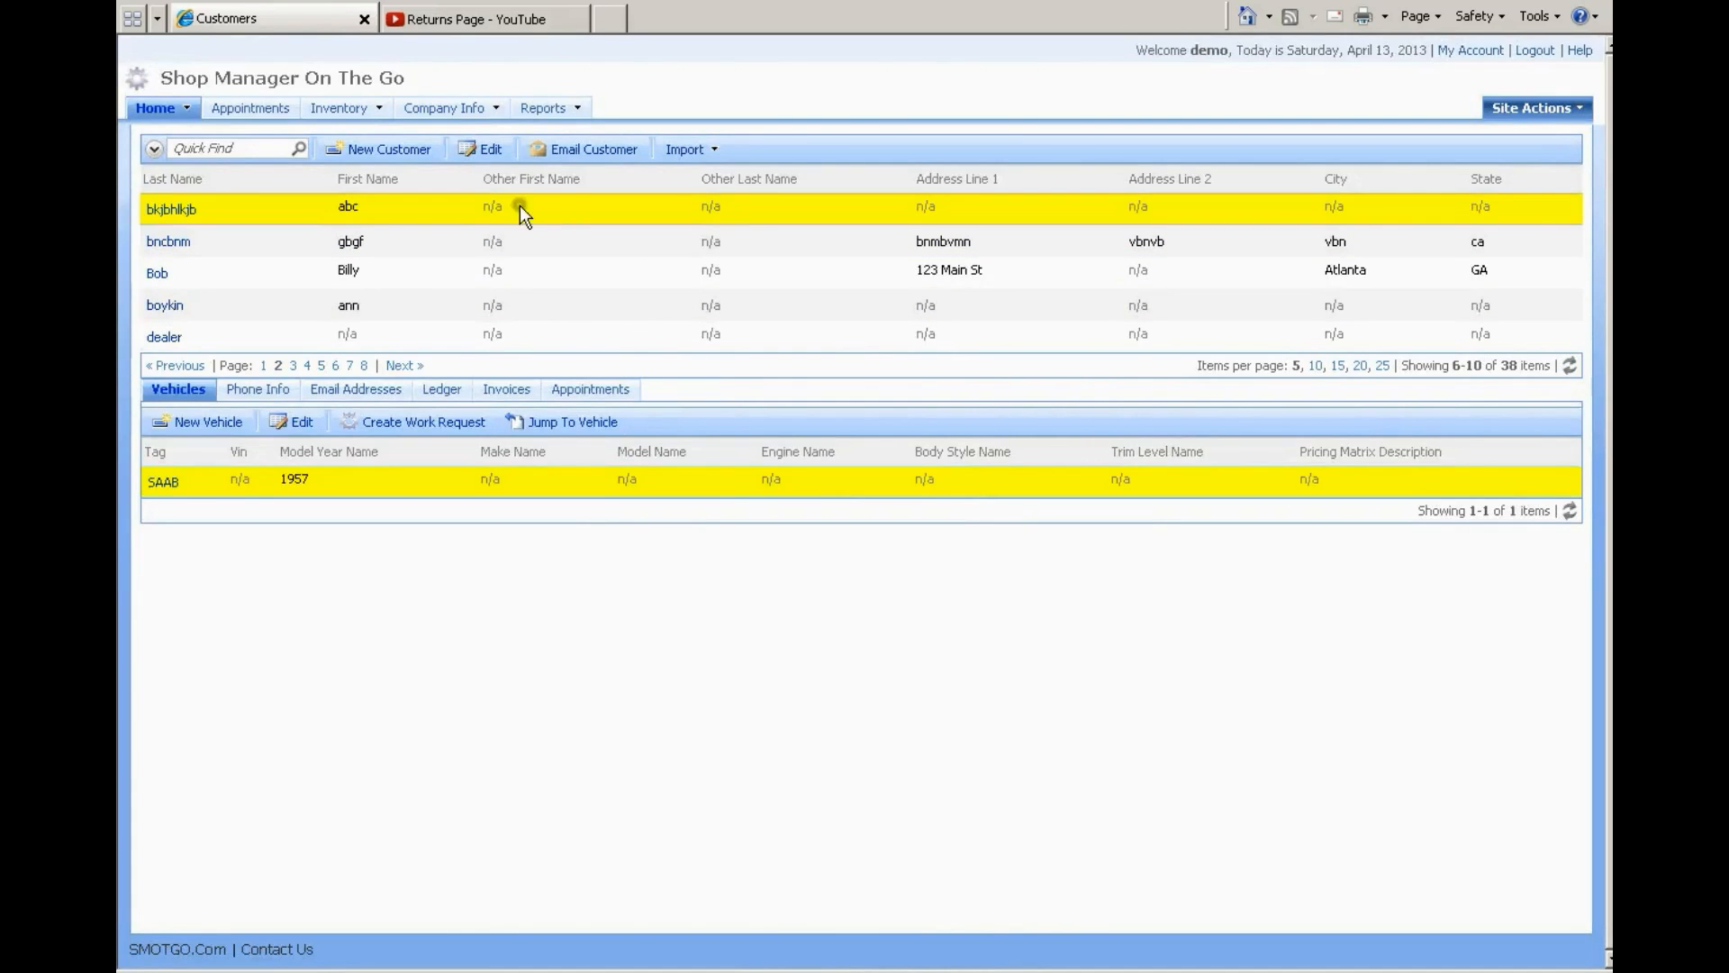
Filter the customer list to last names that begin with 0
{"action": "left_click", "coordinate": [154, 148]}
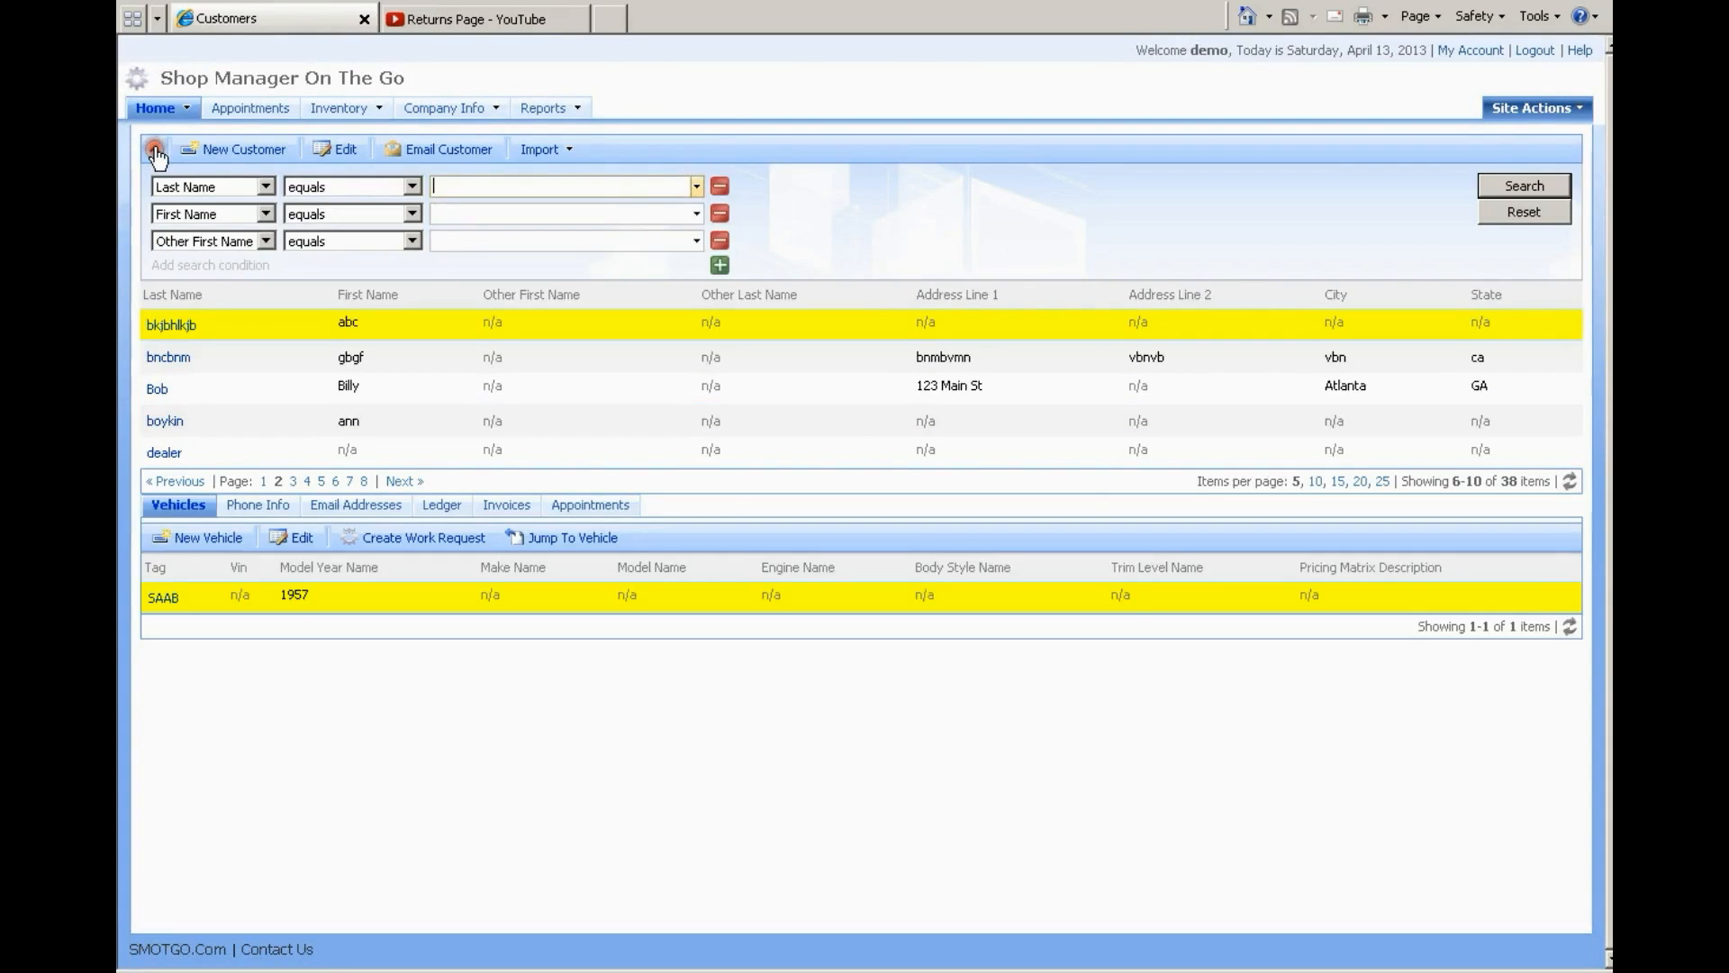
{"action": "left_click", "coordinate": [331, 193]}
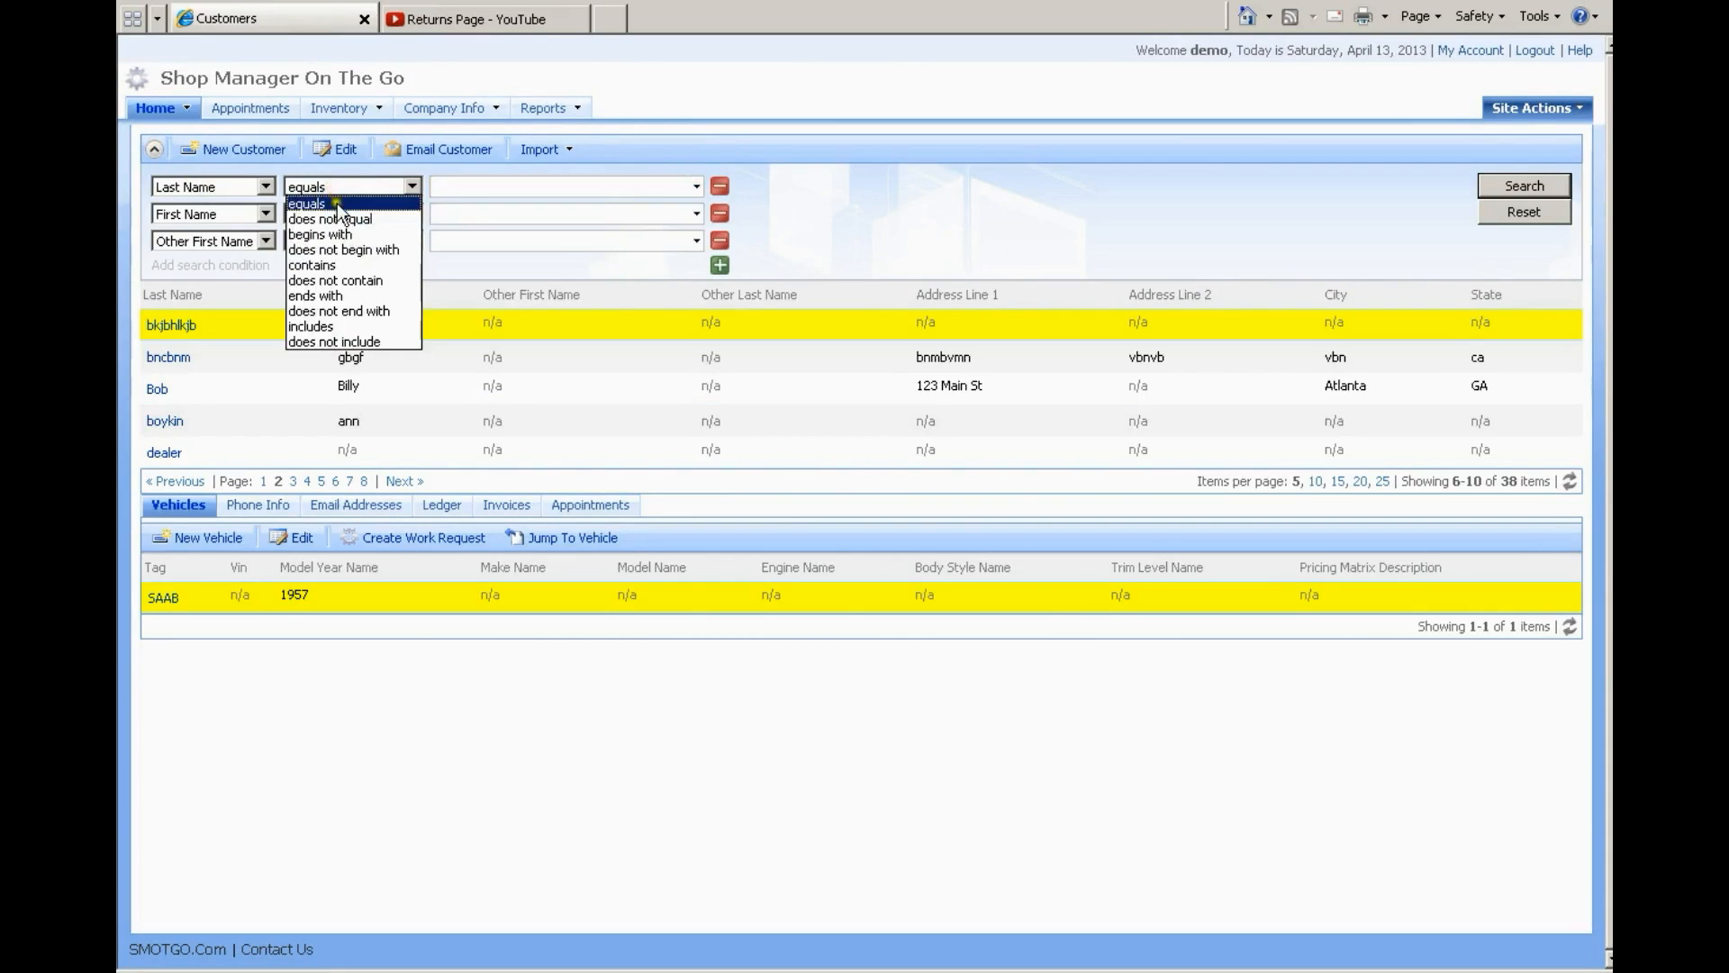
{"action": "left_click", "coordinate": [319, 234]}
{"action": "left_click", "coordinate": [455, 185]}
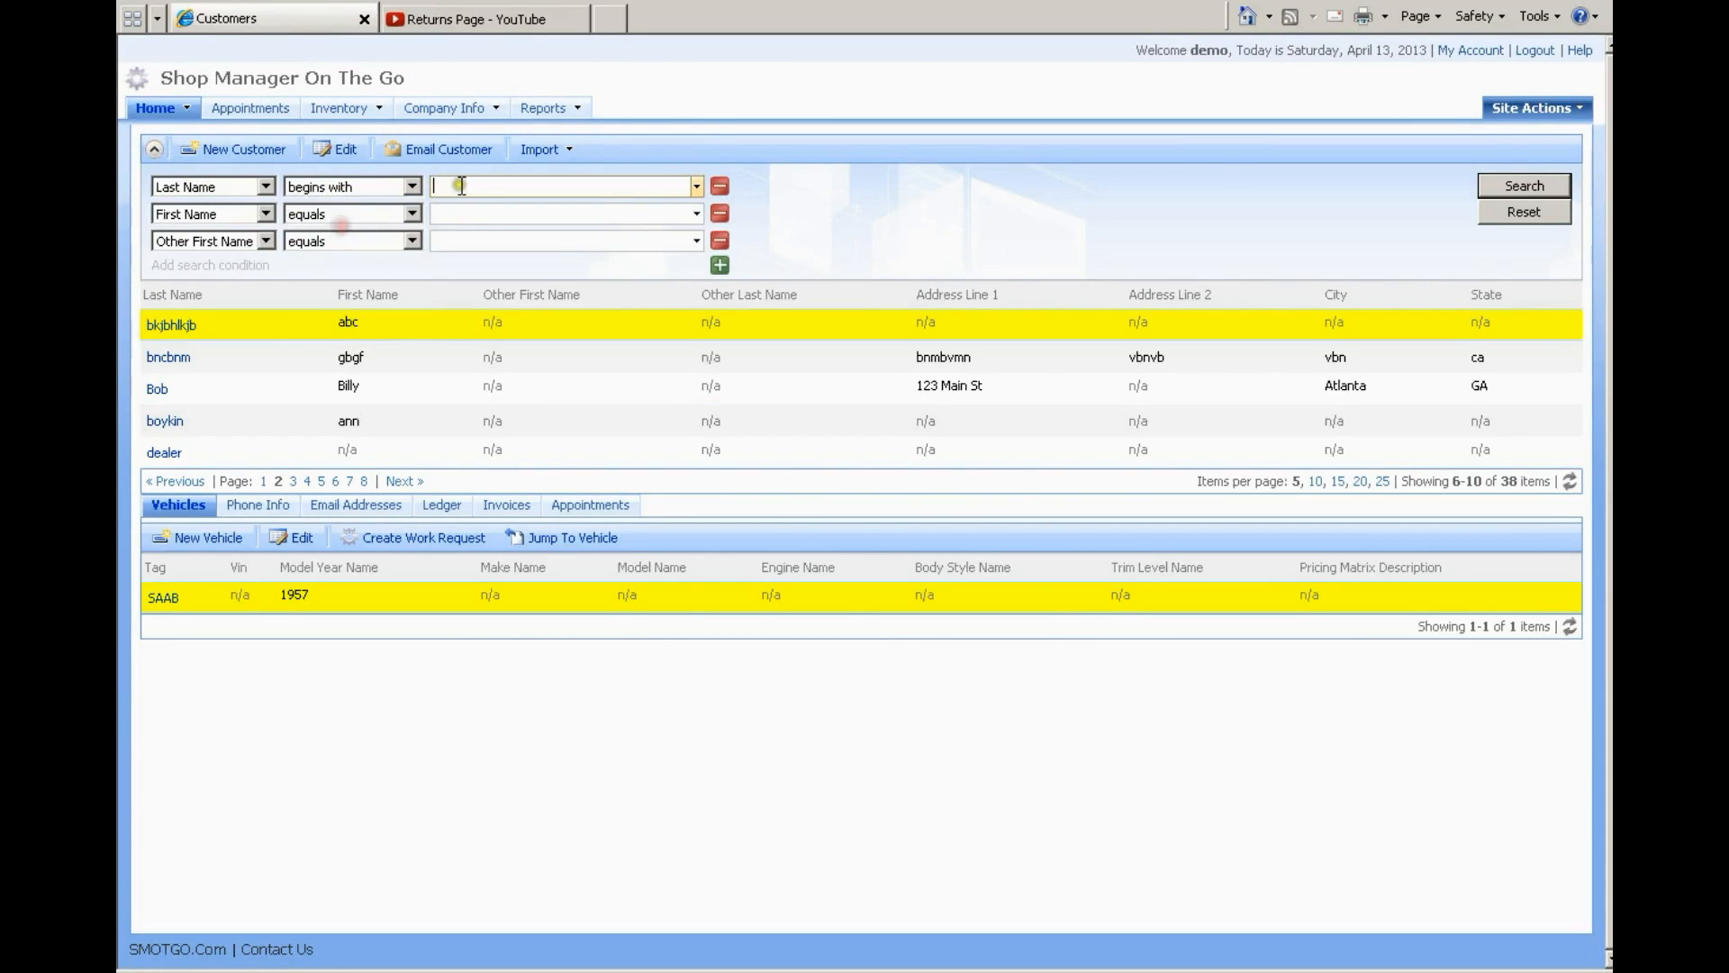
{"action": "type", "text": "0"}
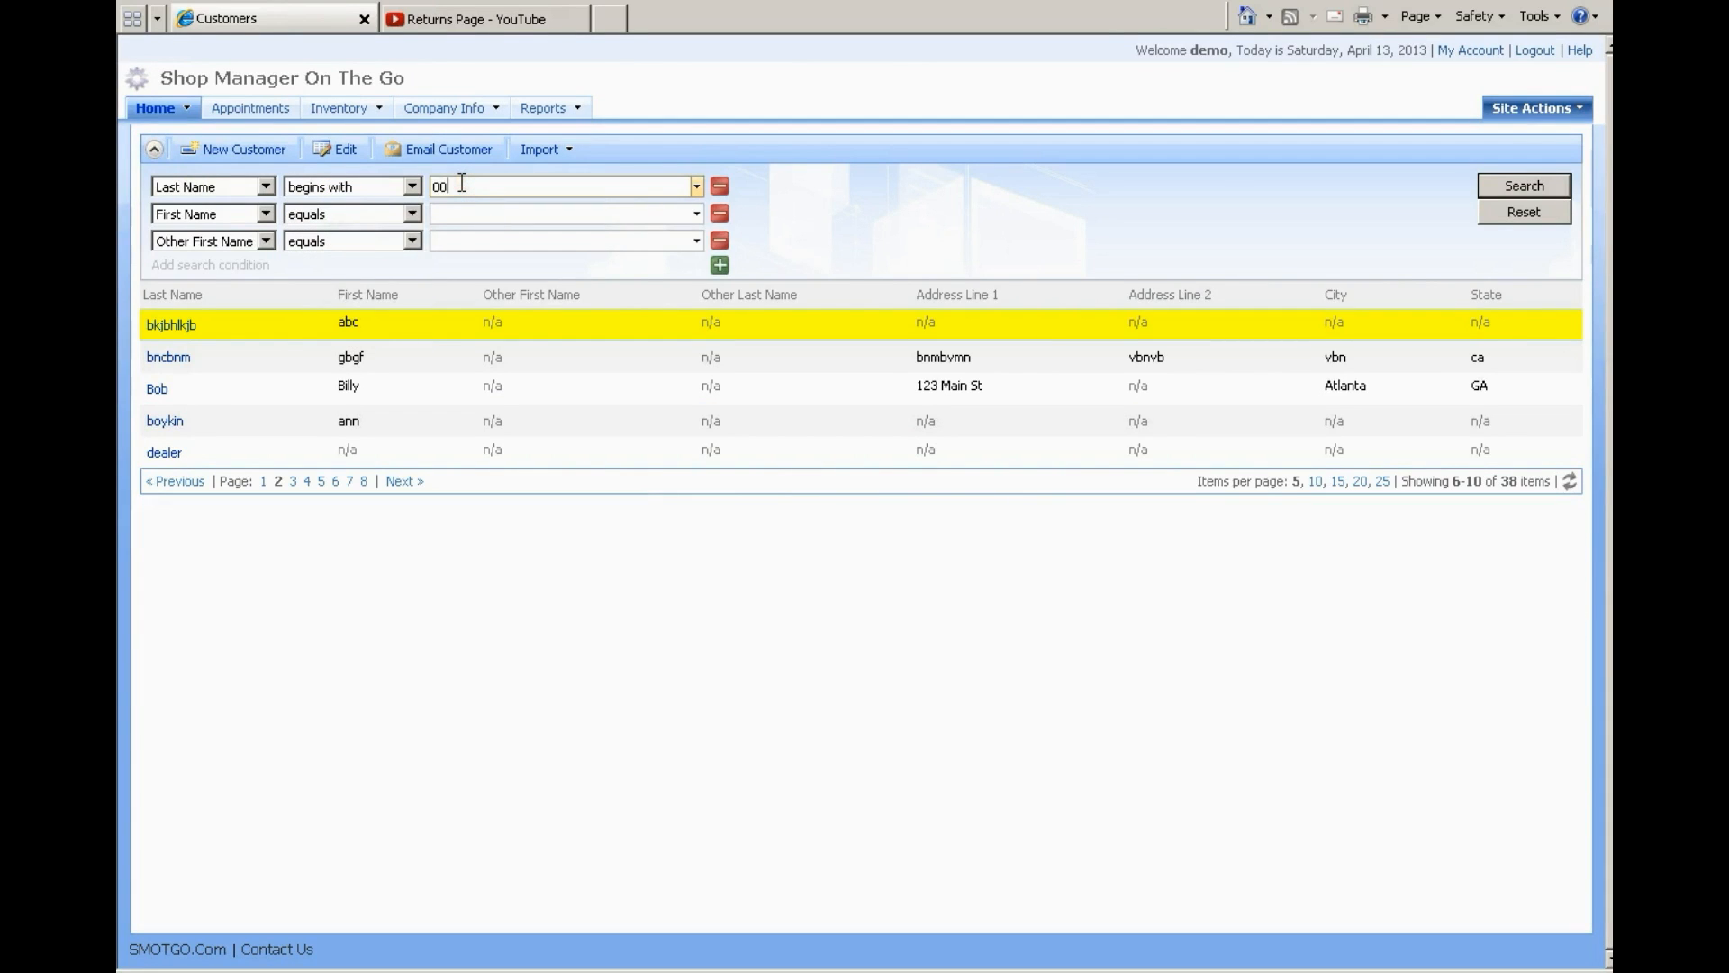
{"action": "key", "text": "Return"}
{"action": "left_click", "coordinate": [482, 189]}
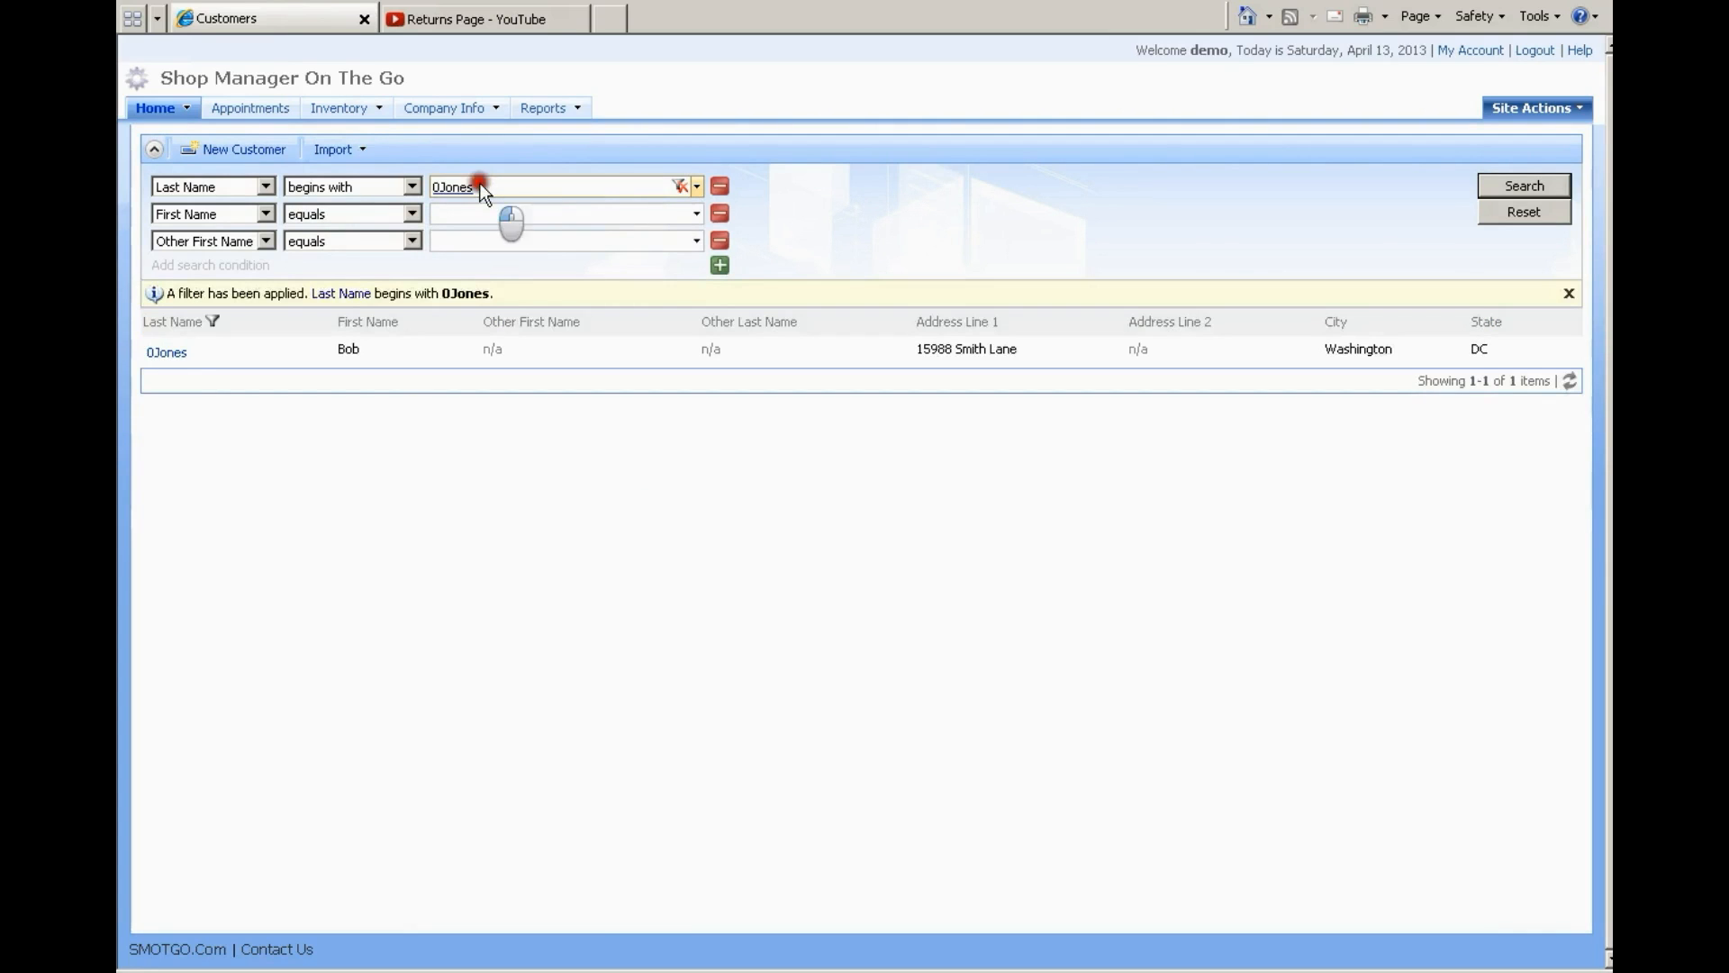
{"action": "key", "text": "BackSpace"}
{"action": "key", "text": "BackSpace"}
{"action": "key", "text": "BackSpace"}
{"action": "key", "text": "BackSpace"}
{"action": "key", "text": "BackSpace"}
{"action": "left_click", "coordinate": [1513, 183]}
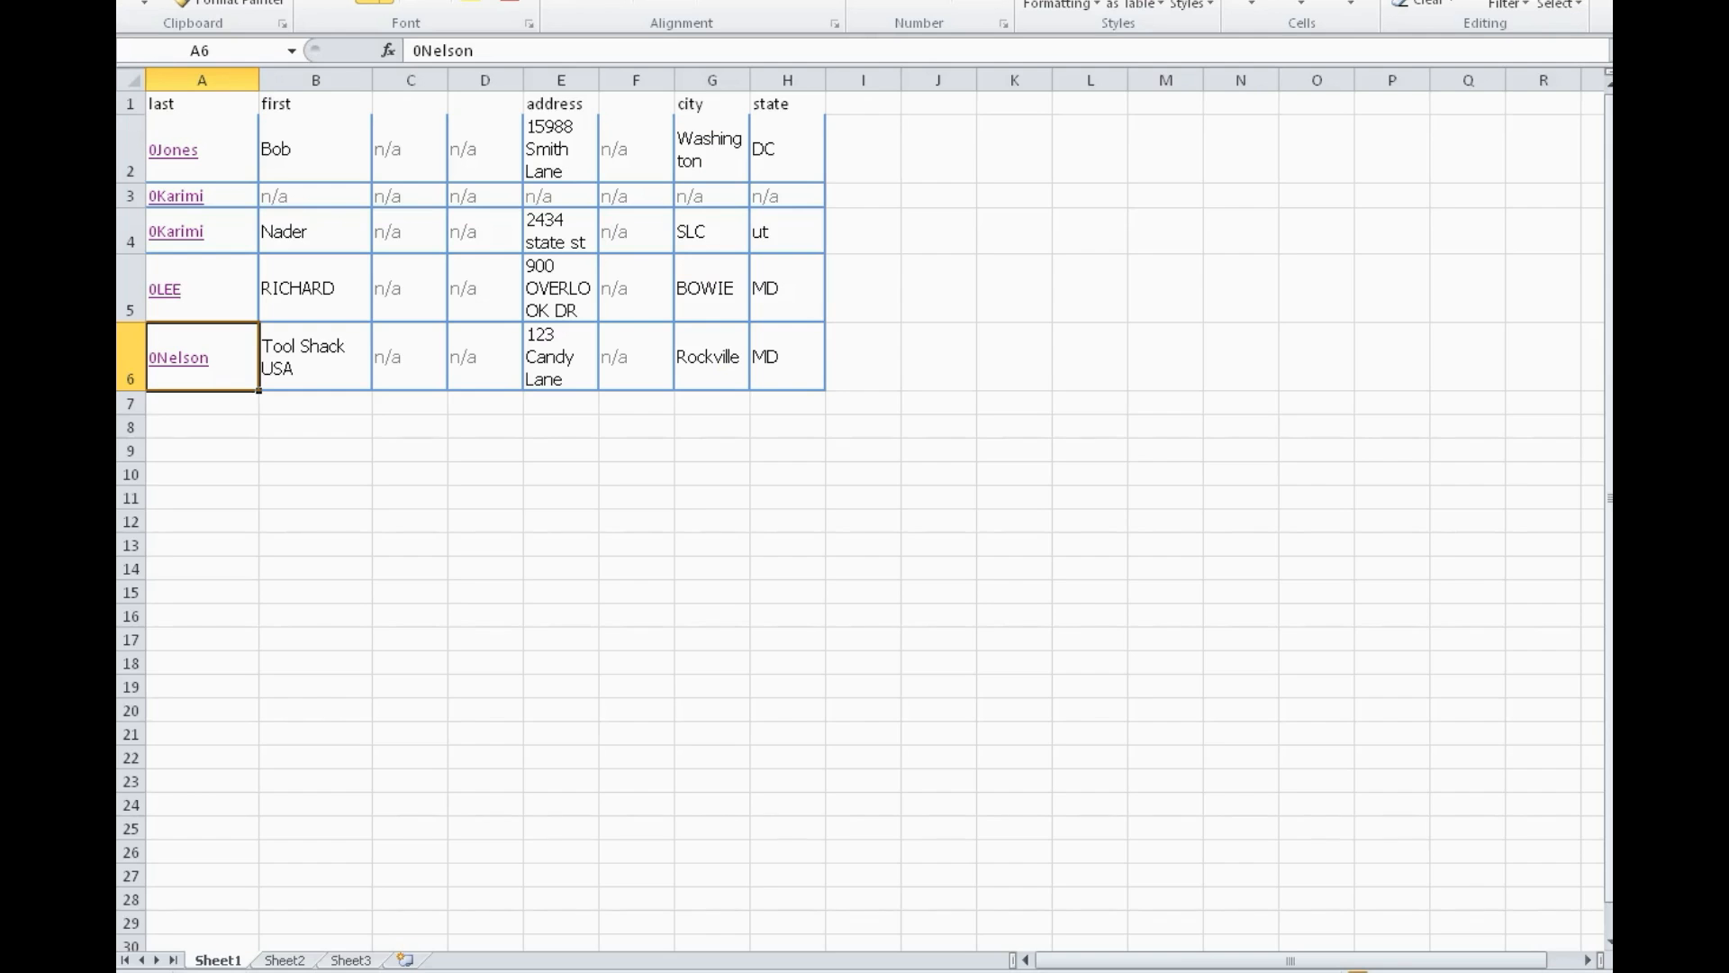
In the Excel customer sheet, add a 0 to the end of the last name in A2
{"action": "left_click", "coordinate": [212, 160]}
{"action": "double_click", "coordinate": [213, 160]}
{"action": "type", "text": "0"}
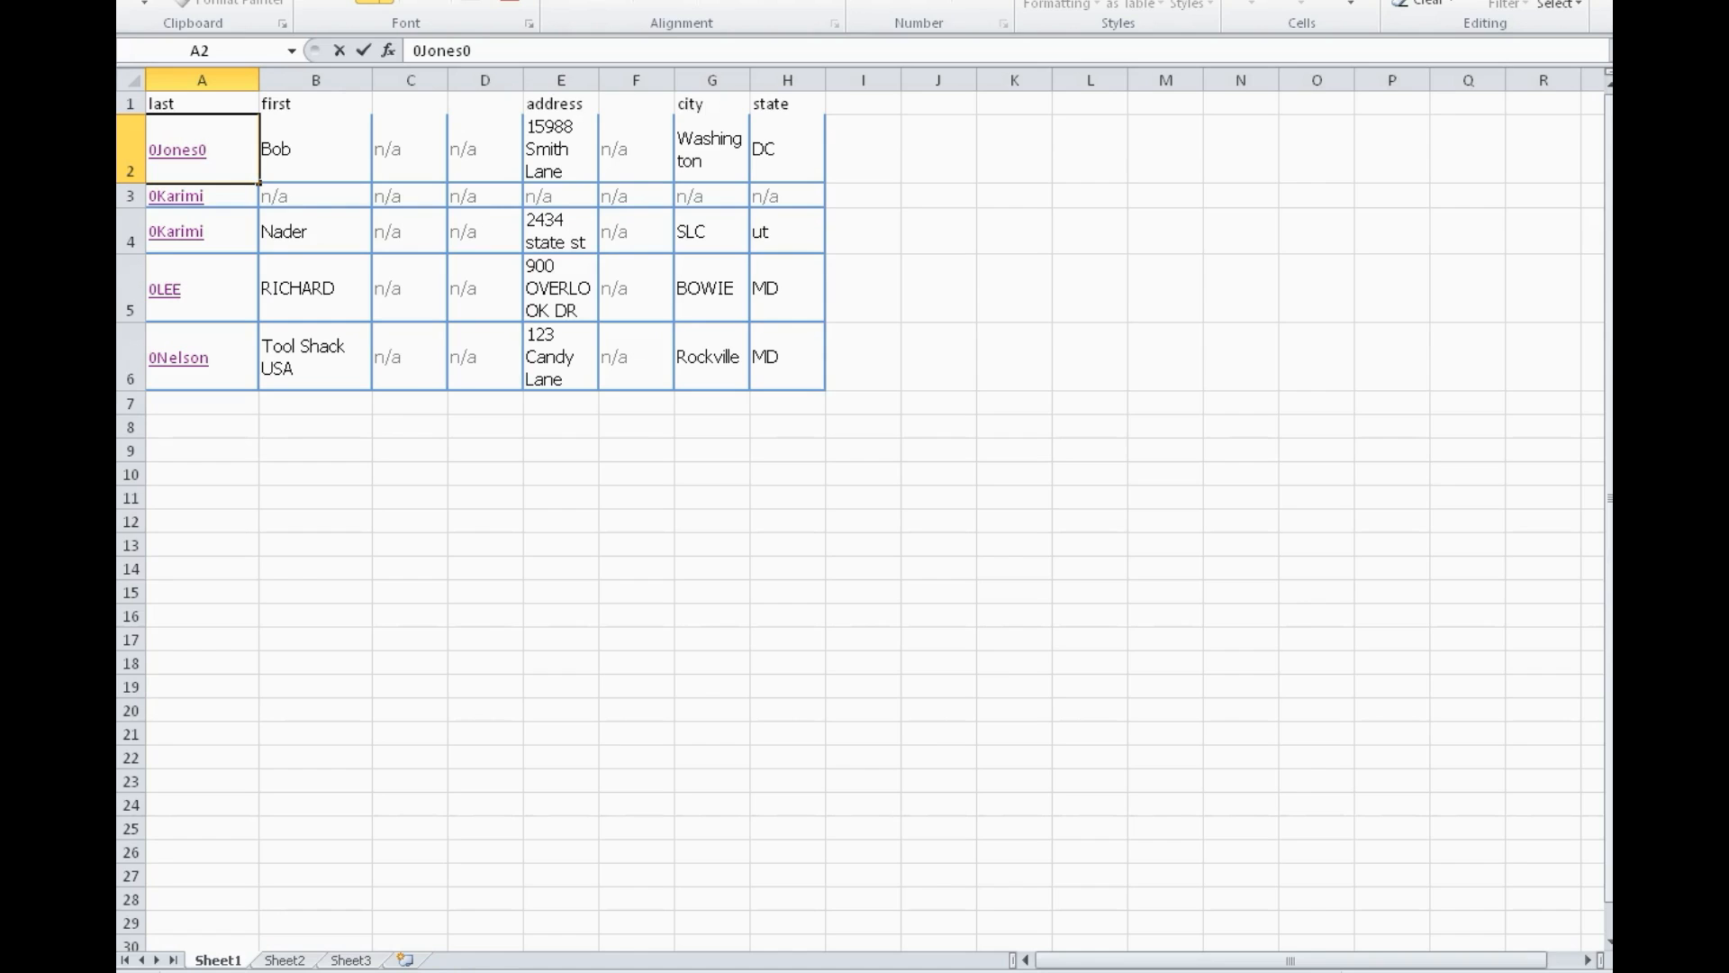
{"action": "key", "text": "Escape"}
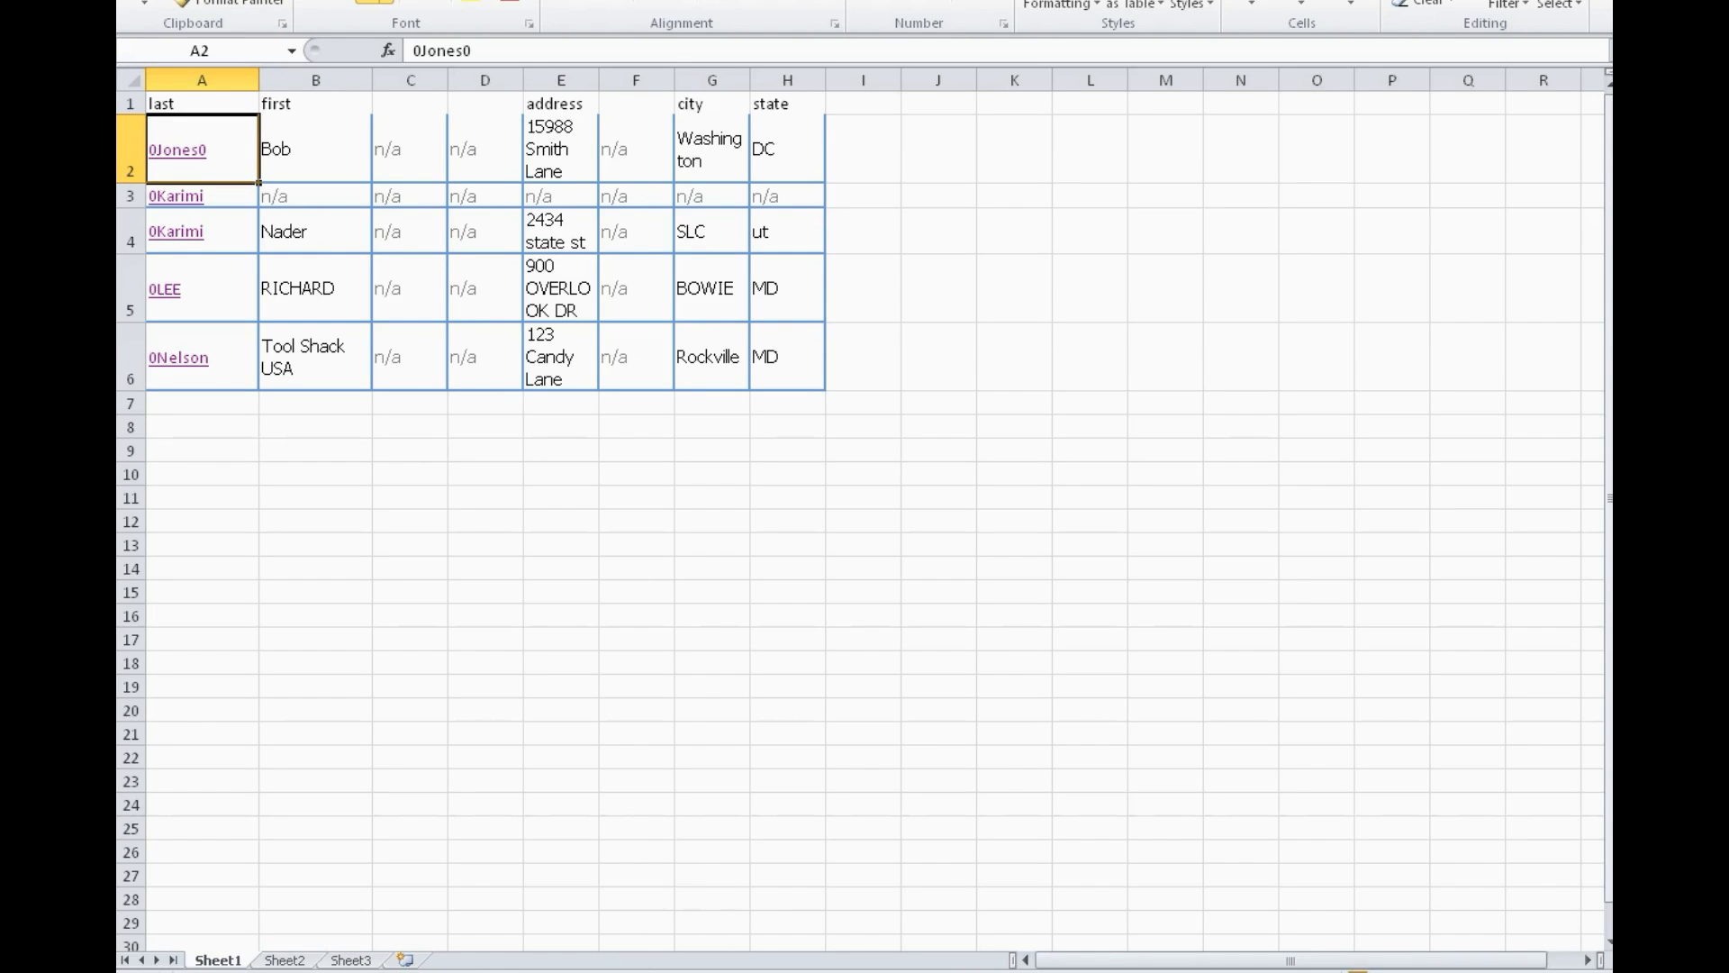
Return to Shop Manager On The Go and load customers.xlsx again into a new customer import from file
{"action": "left_click", "coordinate": [487, 968]}
{"action": "mouse_move", "coordinate": [371, 144]}
{"action": "left_click", "coordinate": [346, 153]}
{"action": "left_click", "coordinate": [378, 180]}
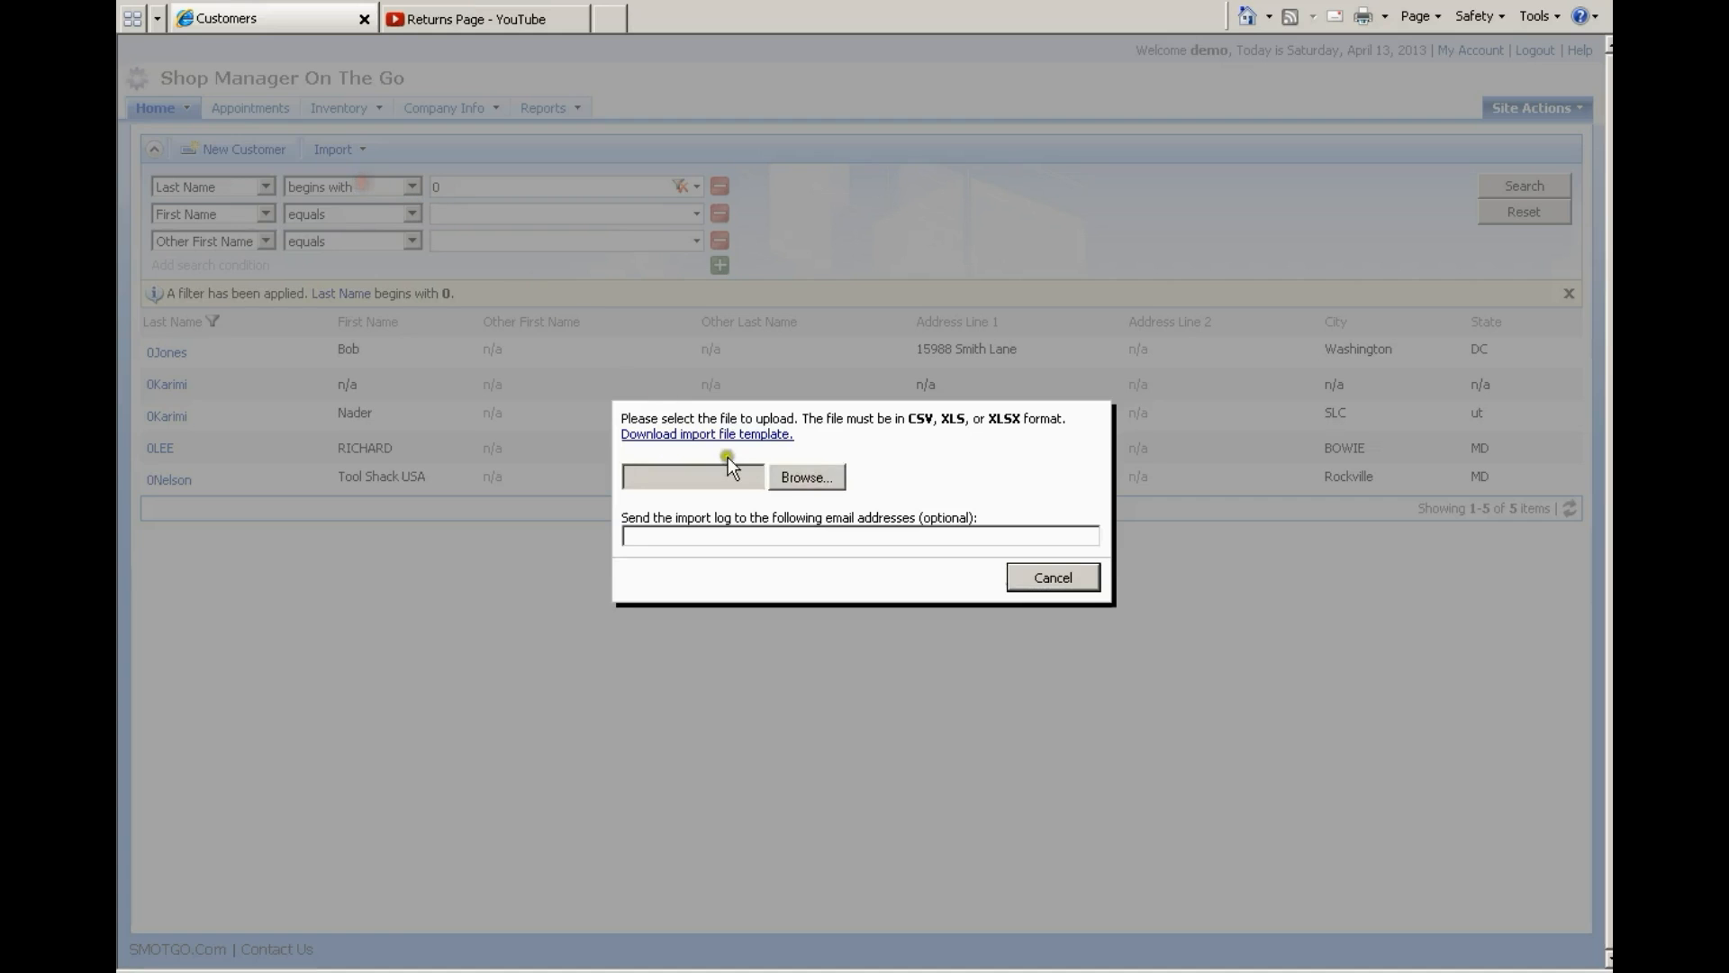
{"action": "left_click", "coordinate": [811, 481]}
{"action": "double_click", "coordinate": [375, 56]}
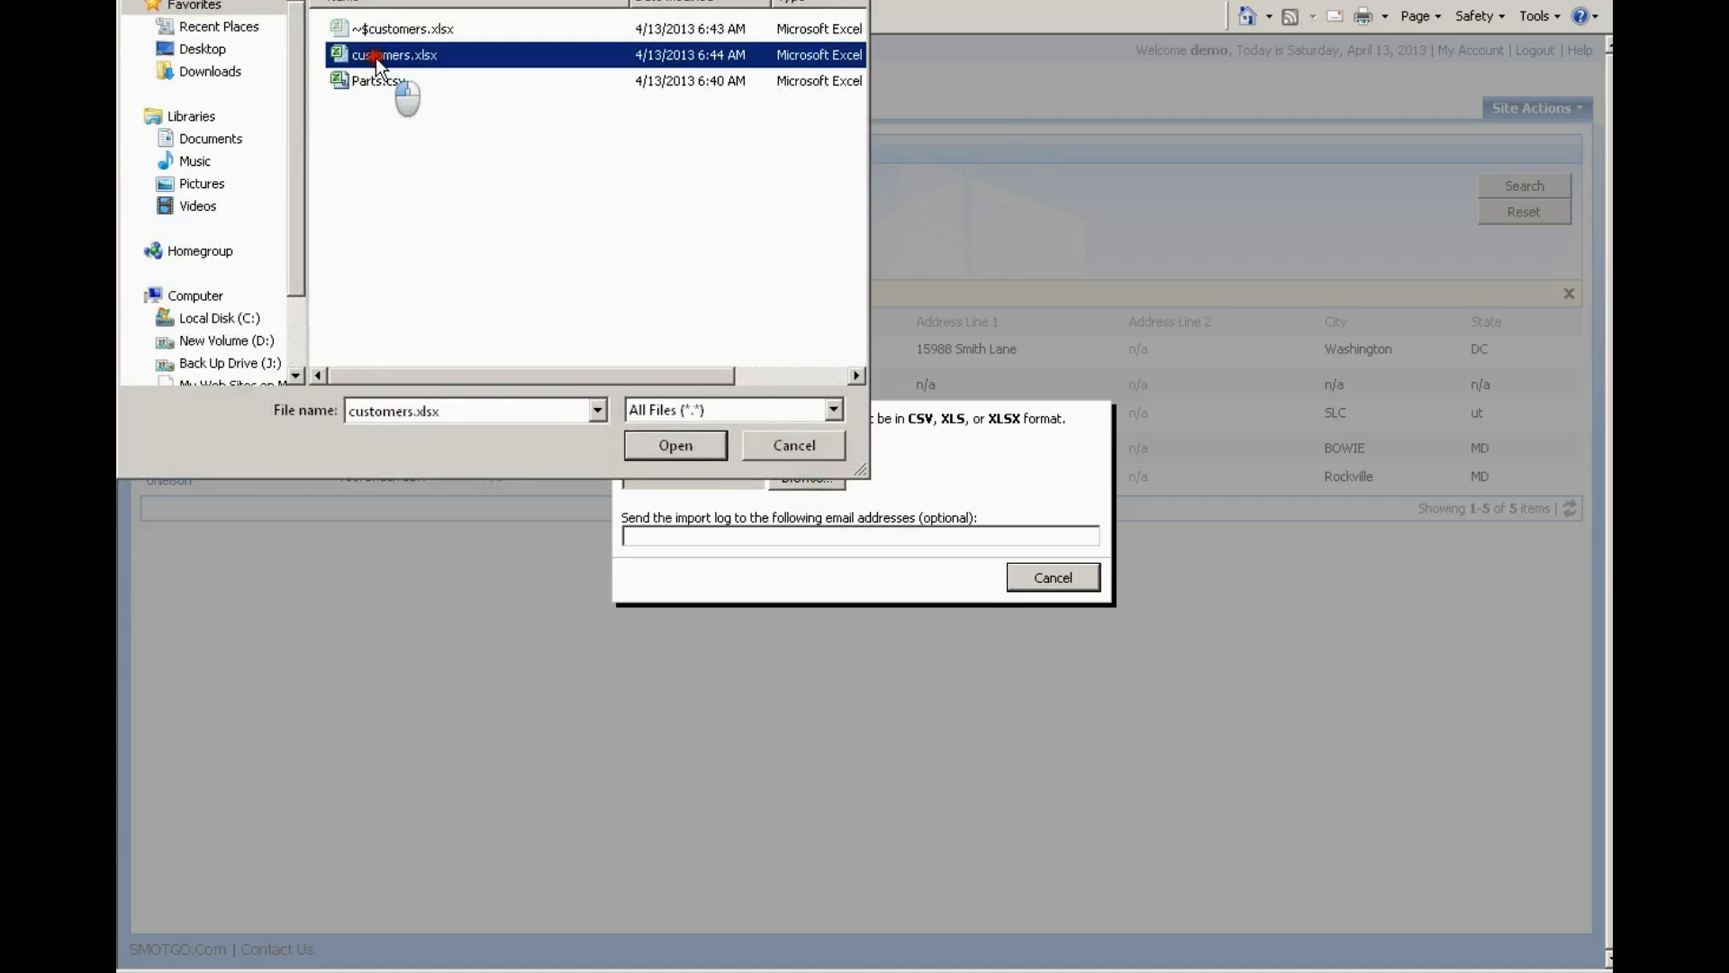
Map last to Last Name, first to First Name and address to Address Line 1 for the repeated import
{"action": "left_click", "coordinate": [726, 376]}
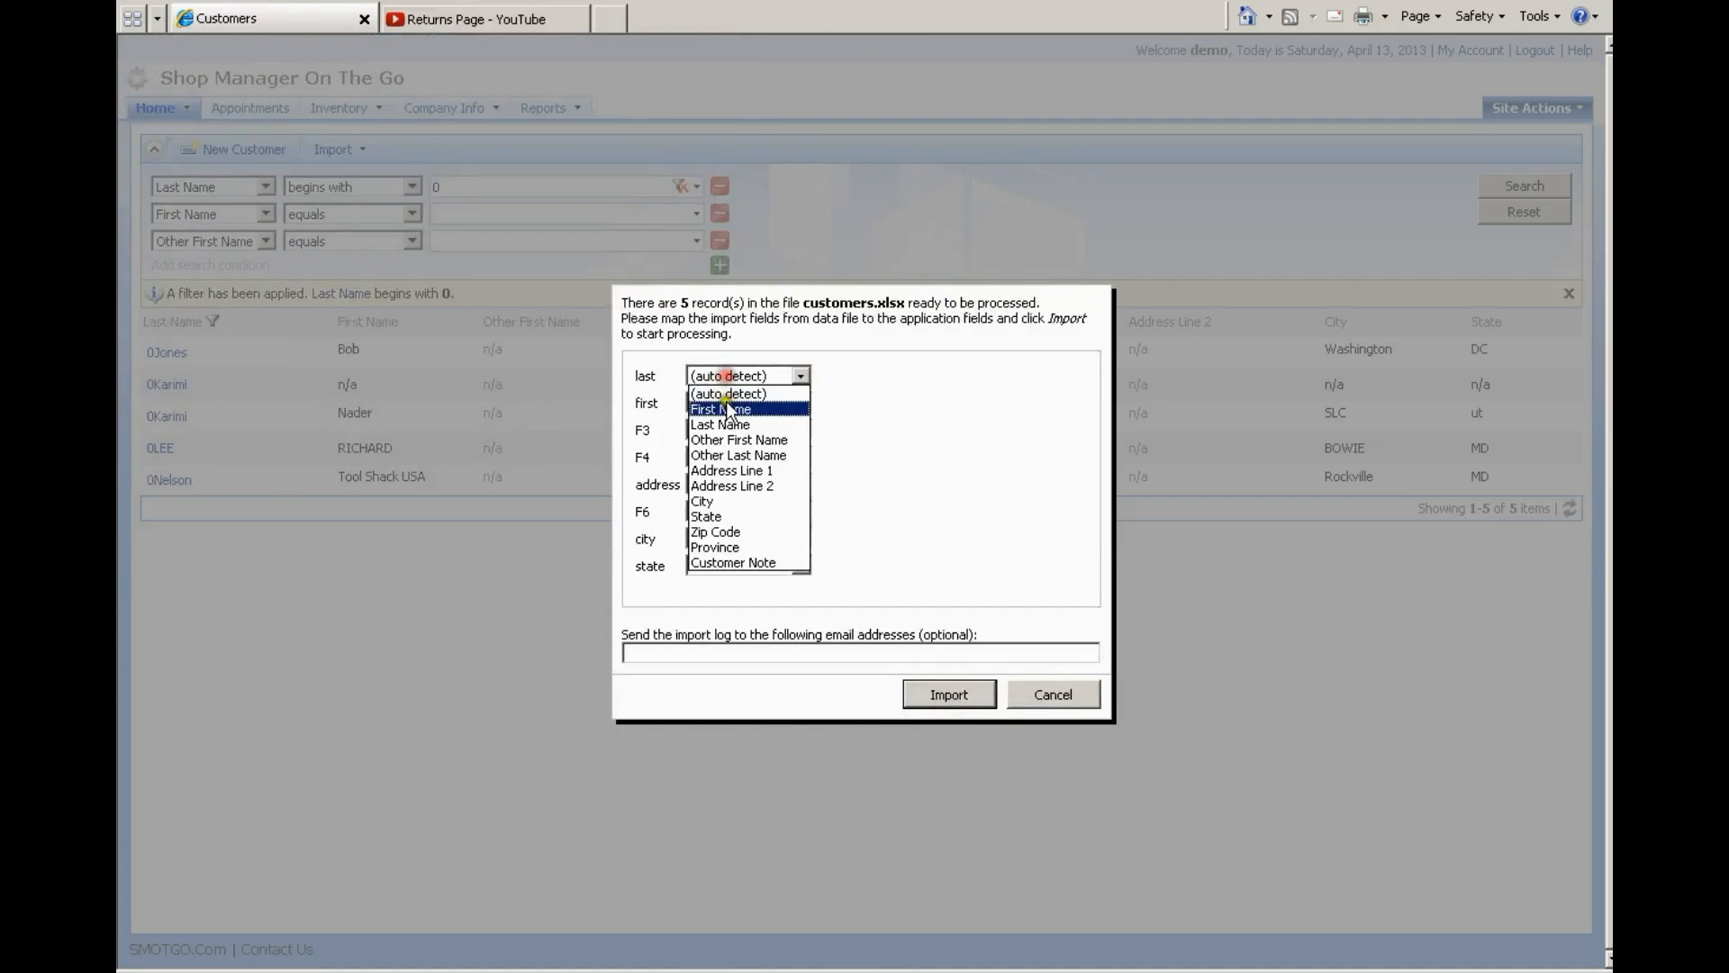
{"action": "left_click", "coordinate": [728, 409]}
{"action": "left_click", "coordinate": [727, 405]}
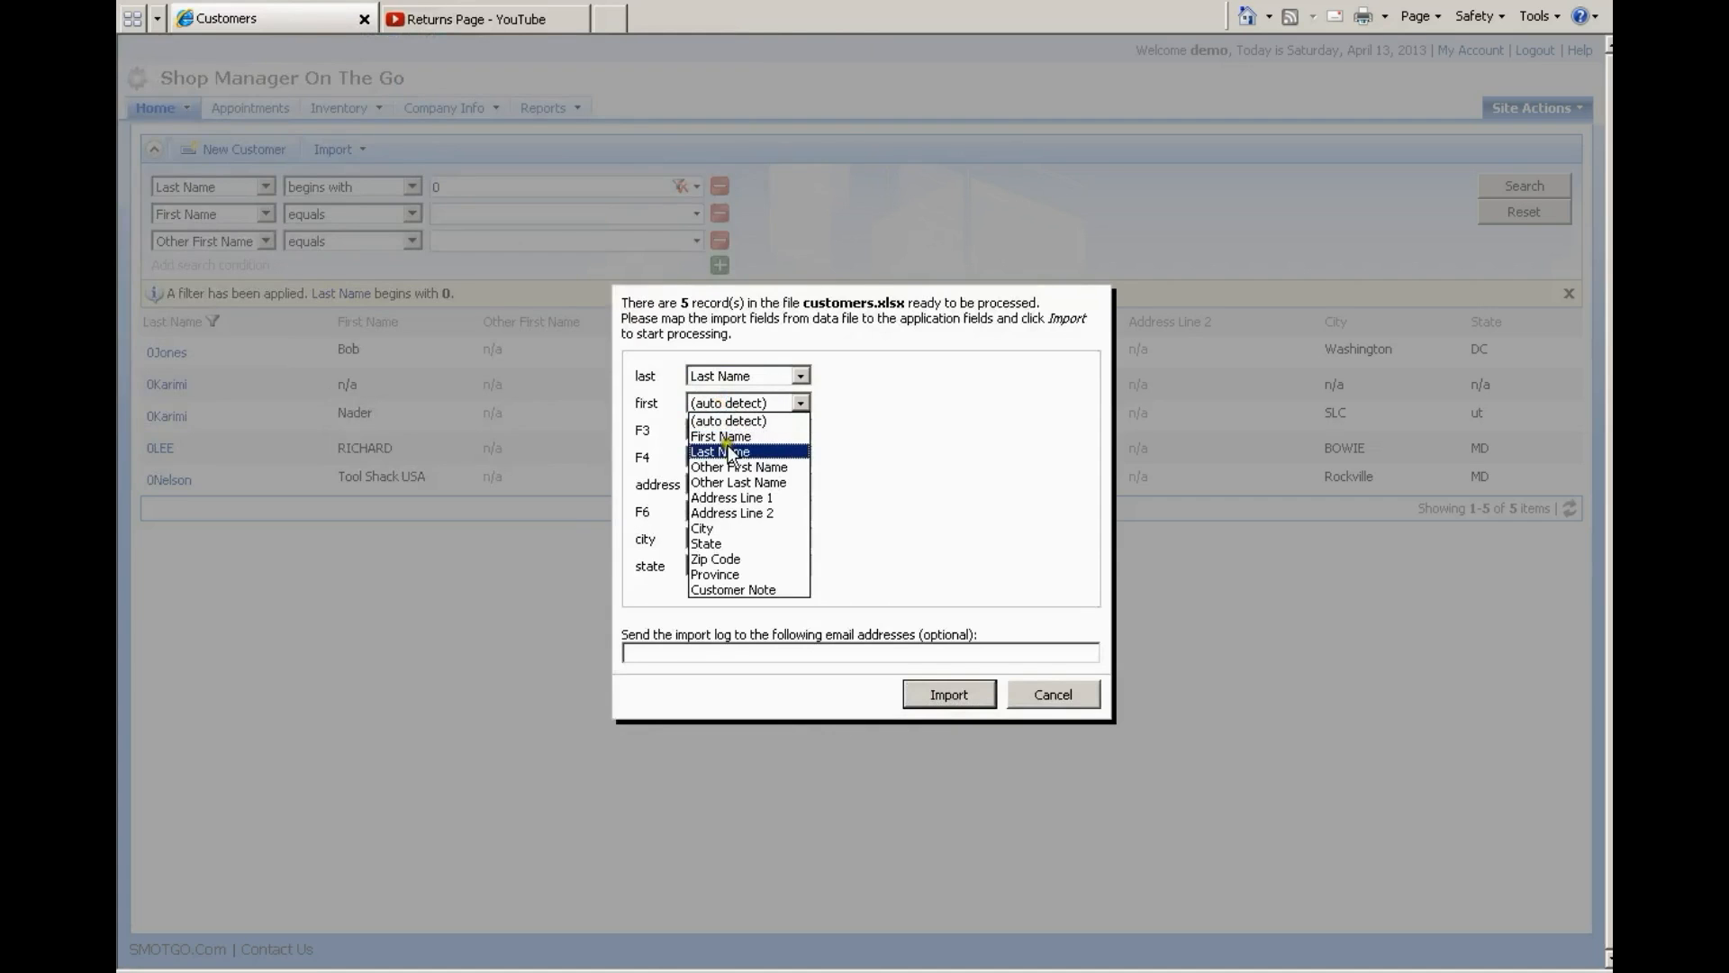
{"action": "left_click", "coordinate": [728, 434]}
{"action": "left_click", "coordinate": [722, 484]}
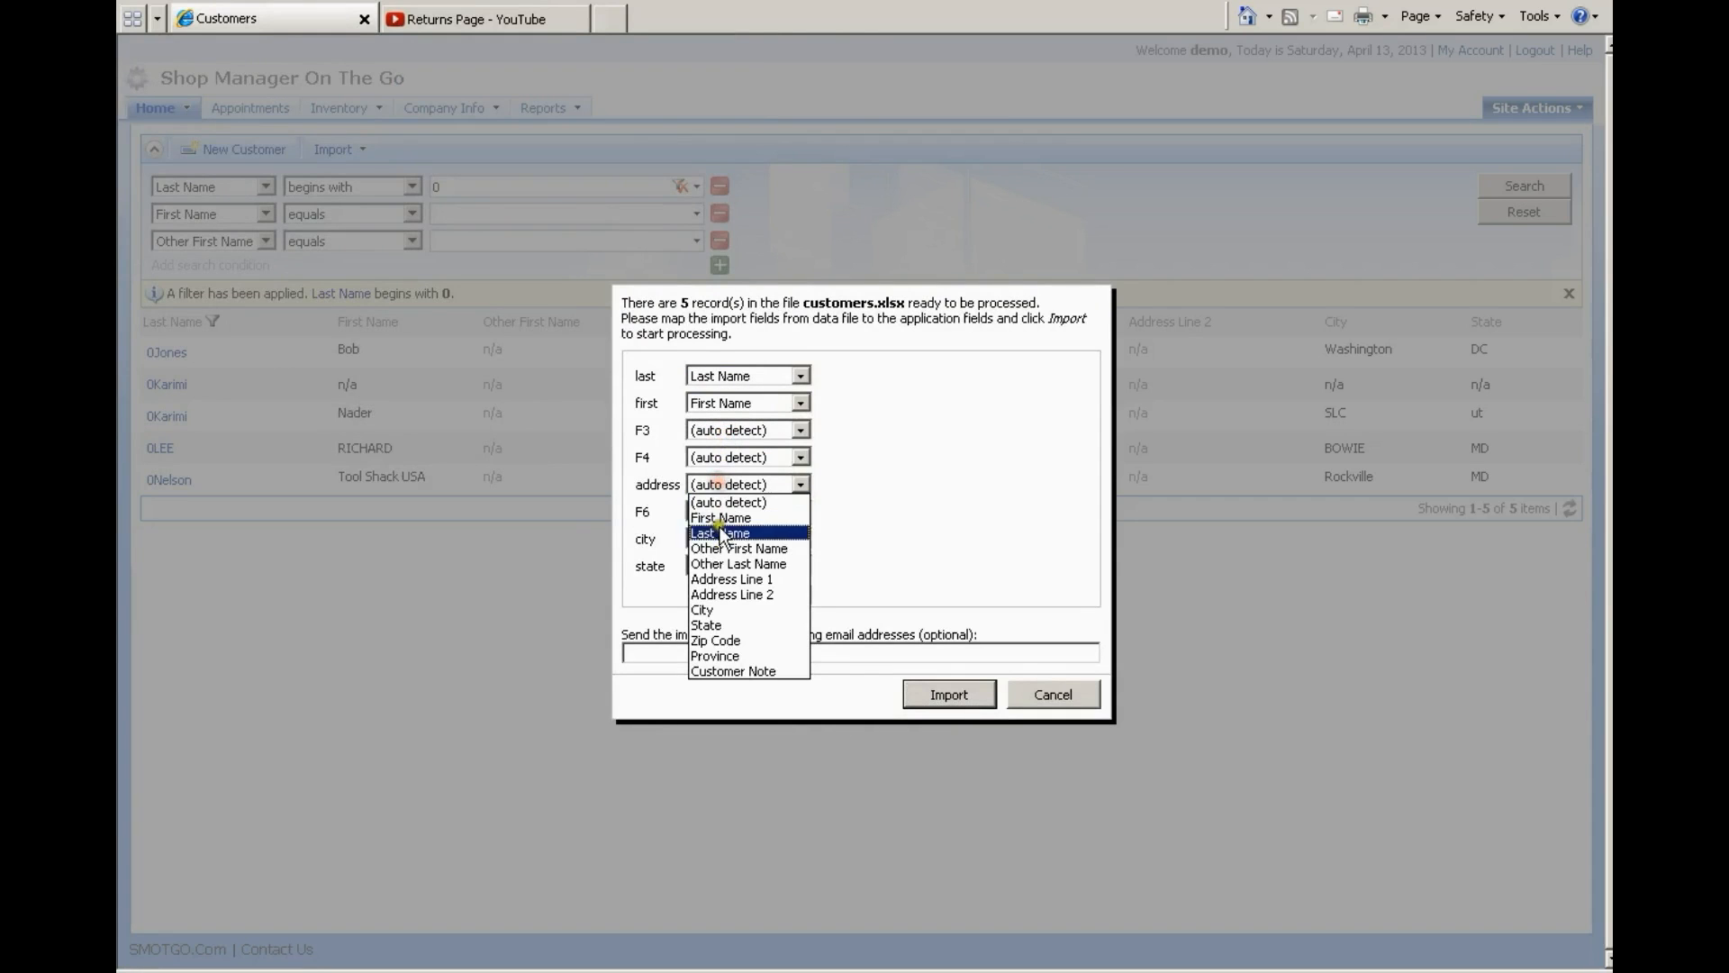
{"action": "left_click", "coordinate": [720, 579]}
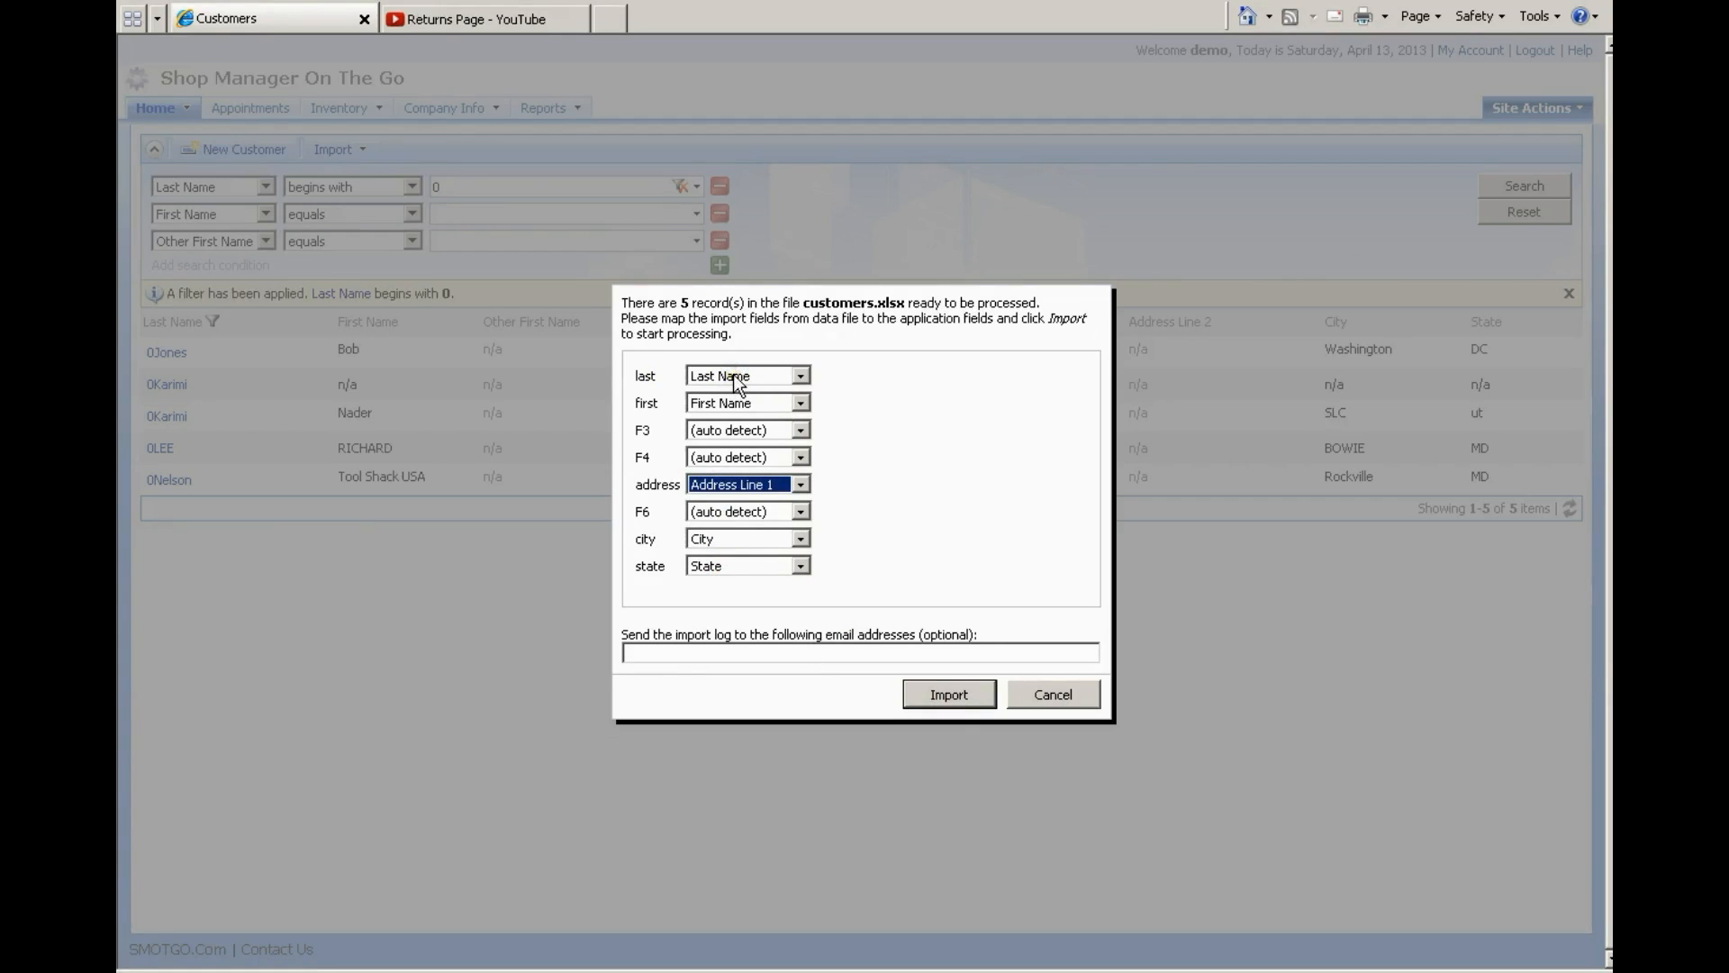
Keep last mapped to Last Name and start the repeated import, proceeding without an import log recipient
{"action": "left_click", "coordinate": [732, 380]}
{"action": "left_click", "coordinate": [727, 377]}
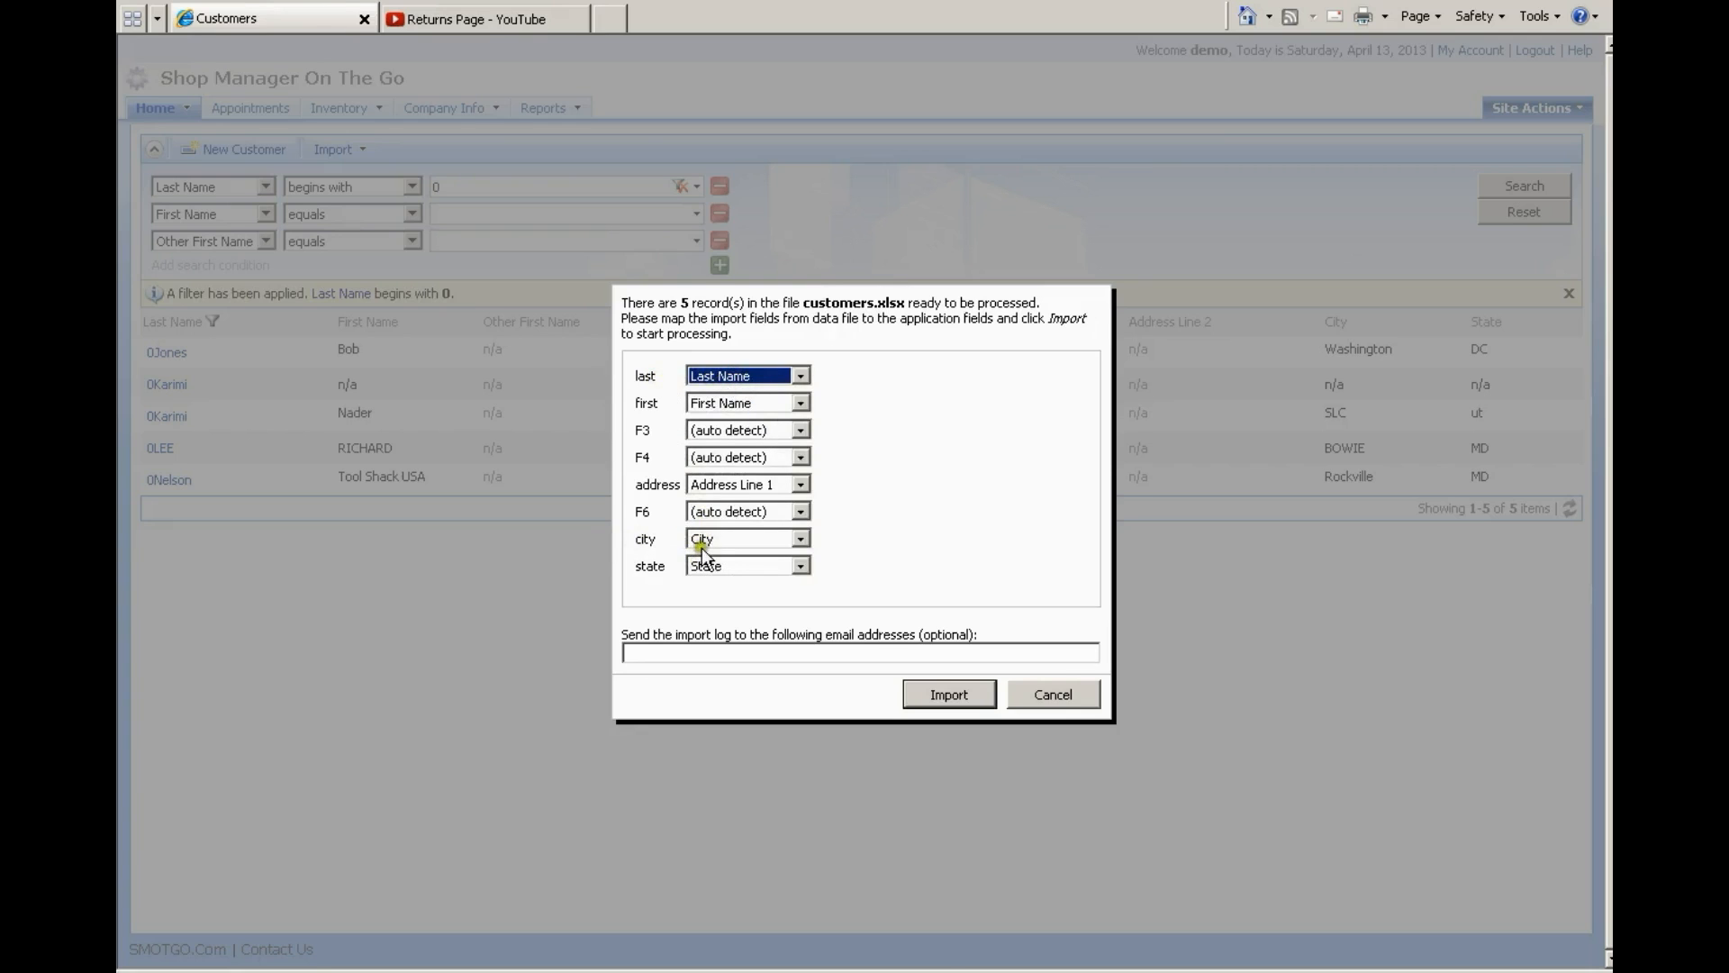
{"action": "left_click", "coordinate": [946, 700]}
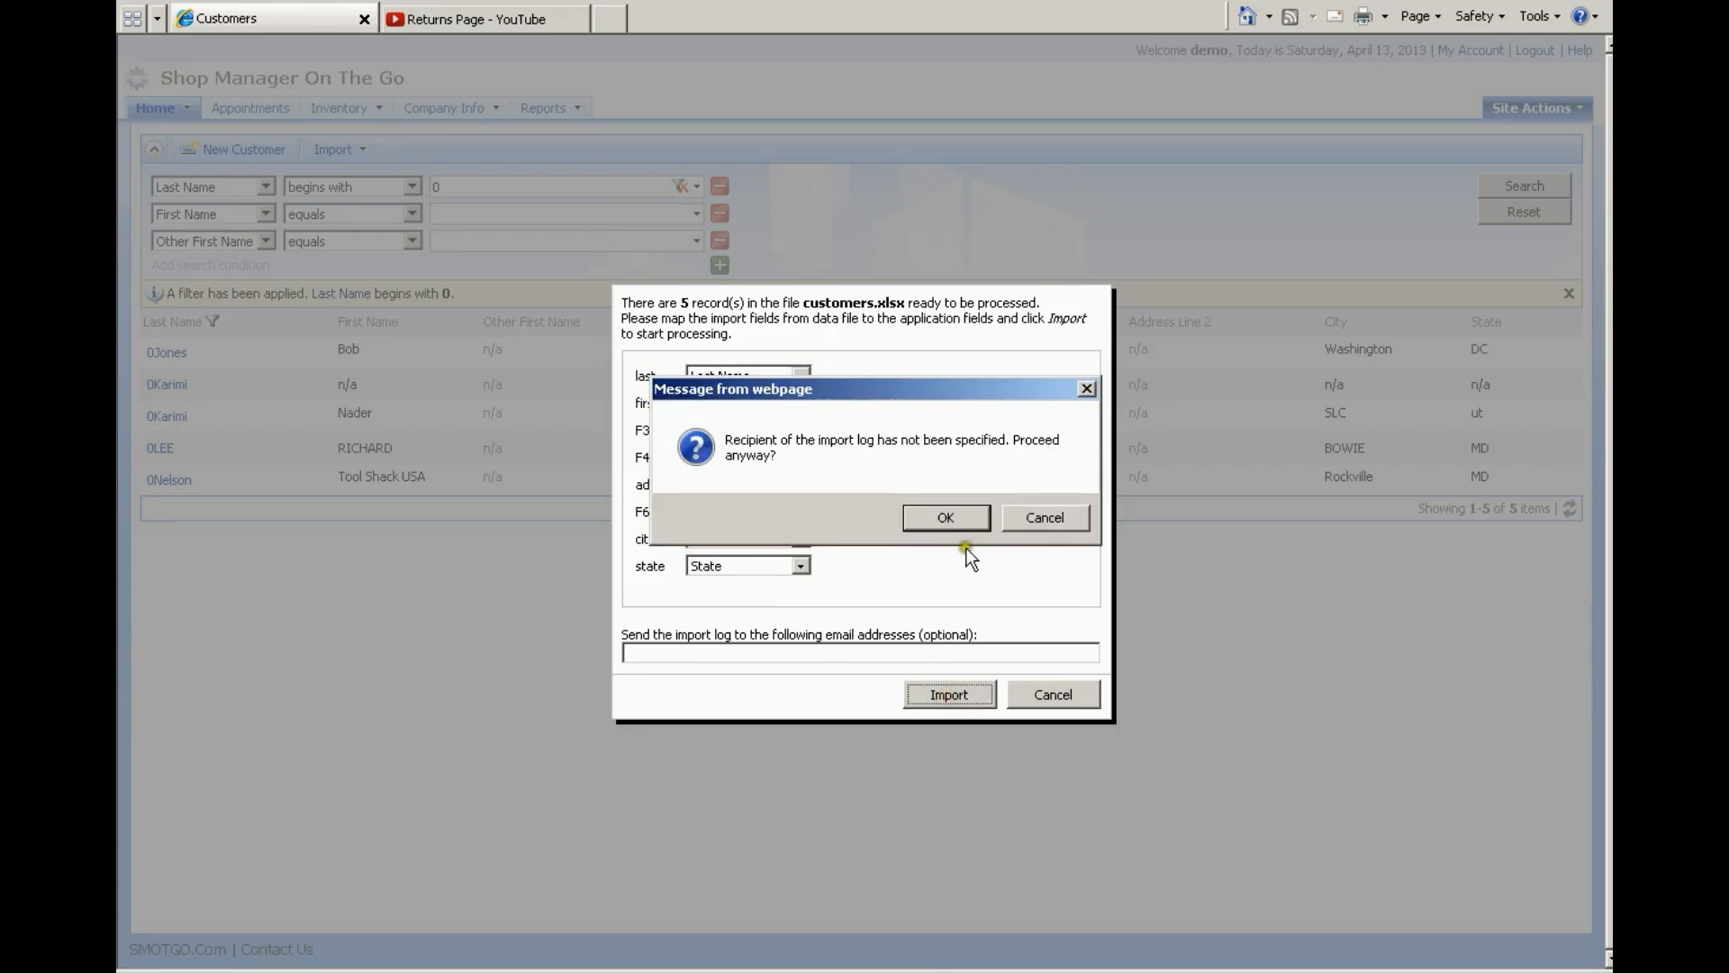
{"action": "left_click", "coordinate": [965, 520]}
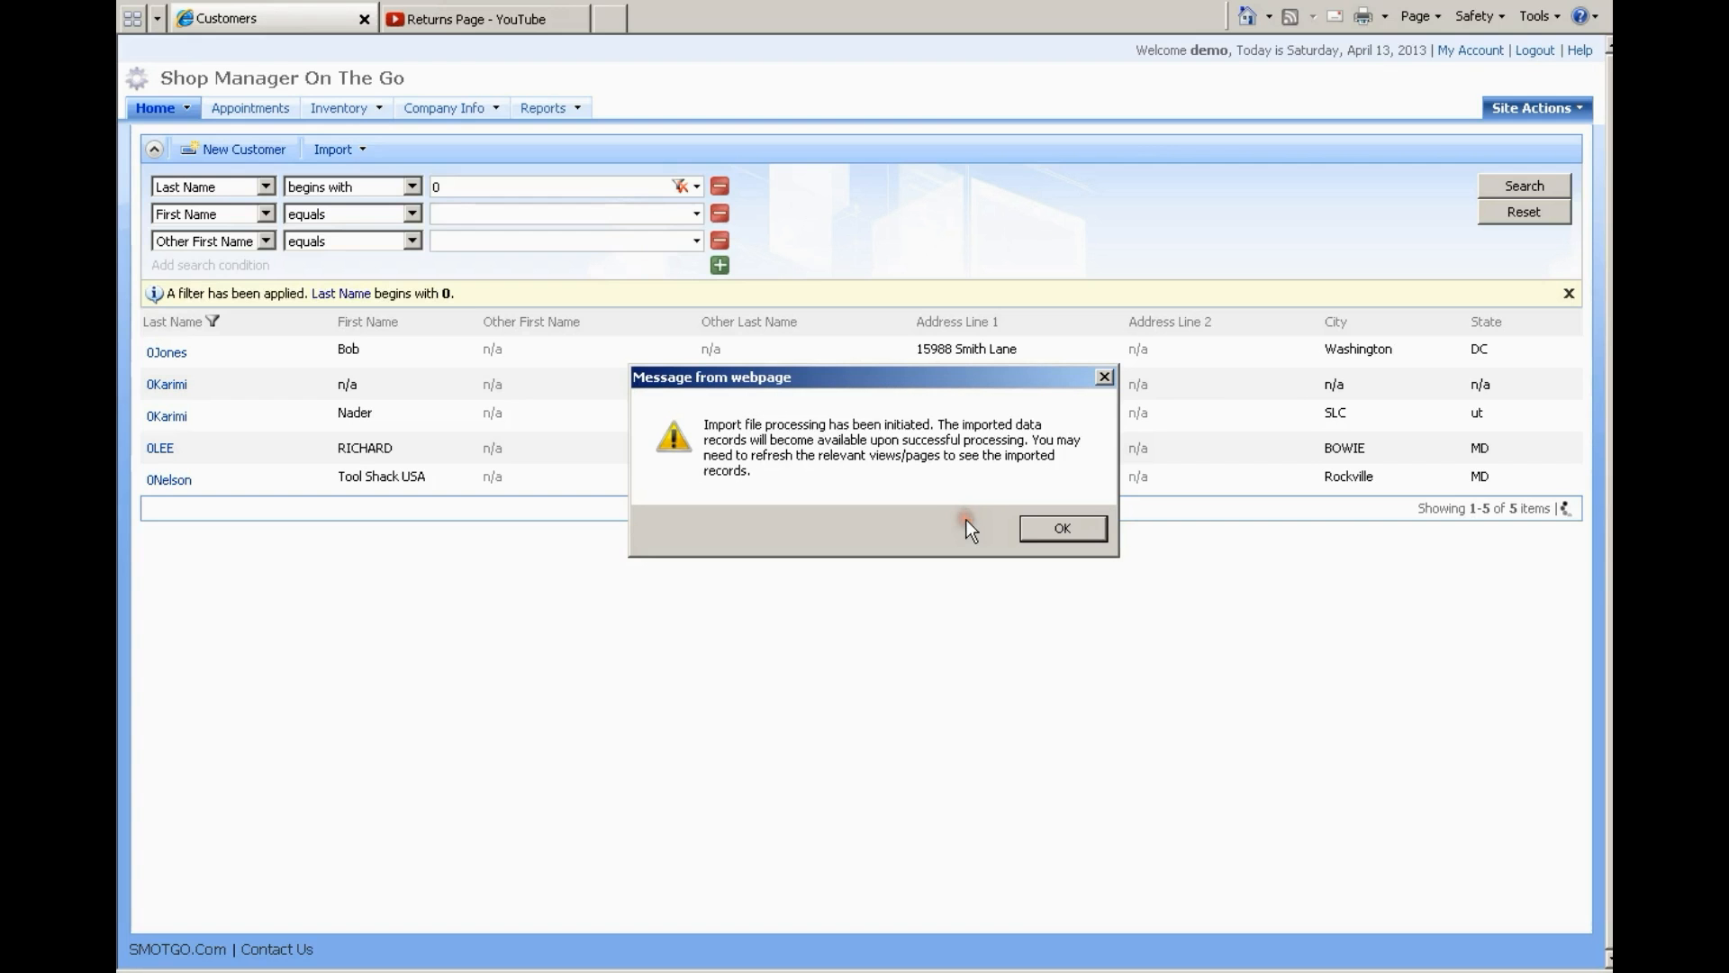
Dismiss the import notice and review the imported customers in the list of last names beginning with 0
{"action": "left_click", "coordinate": [1045, 524]}
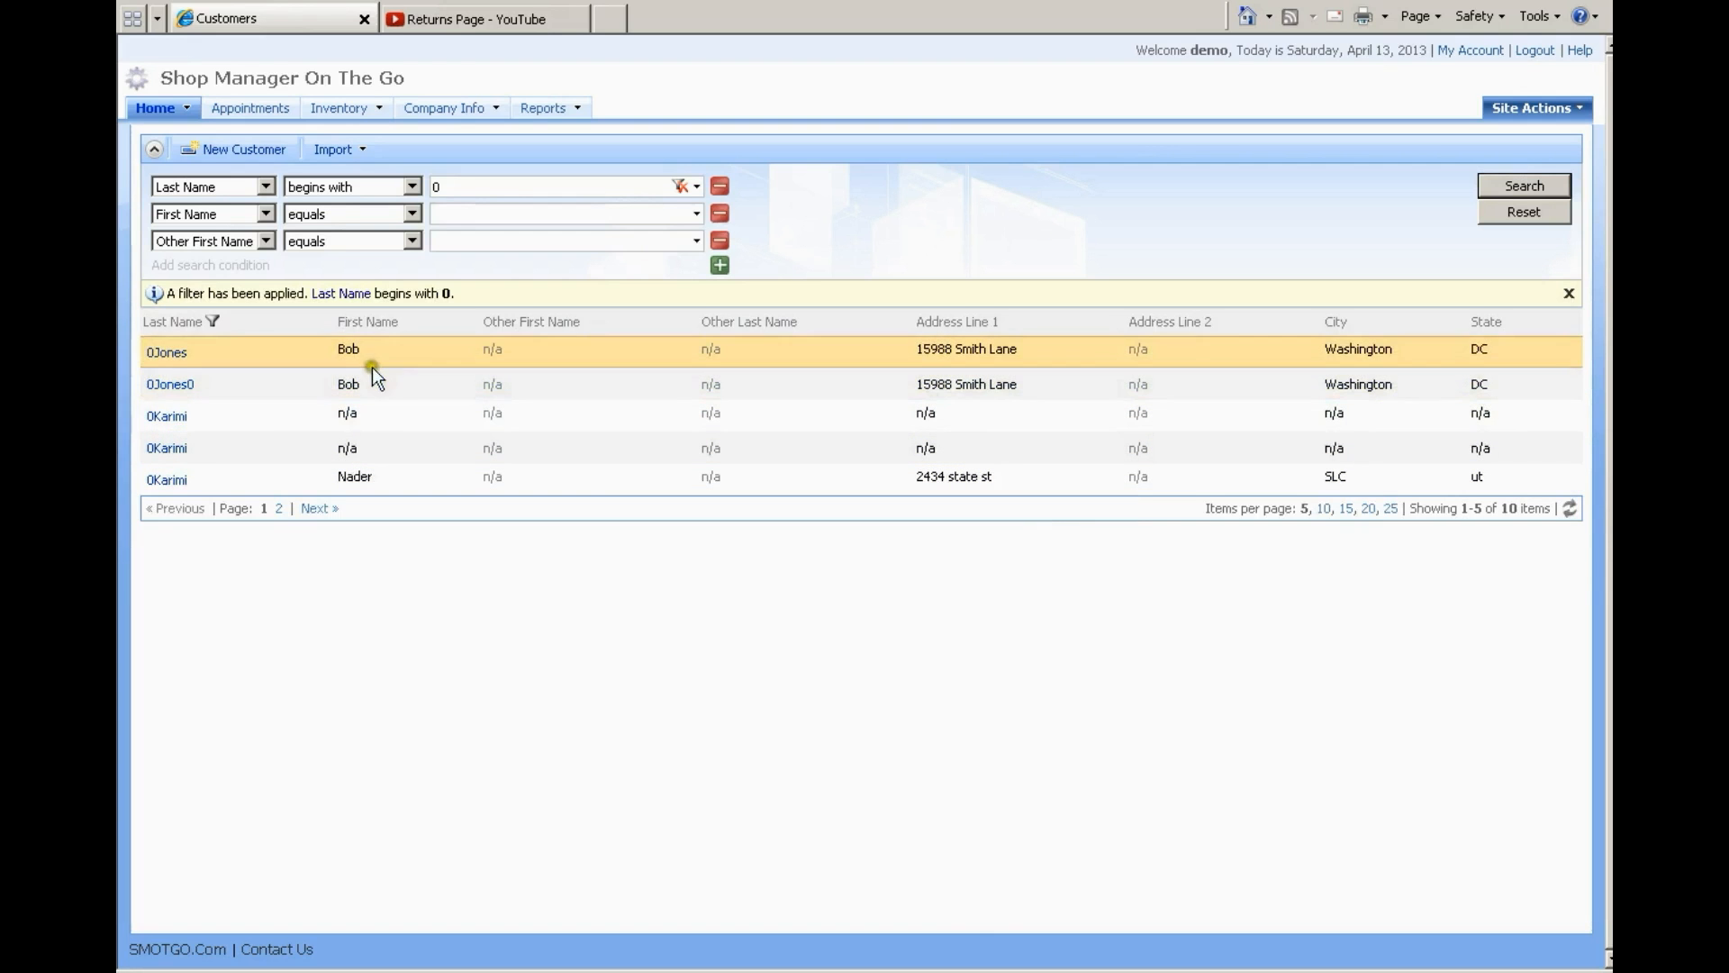
{"action": "left_click", "coordinate": [413, 391]}
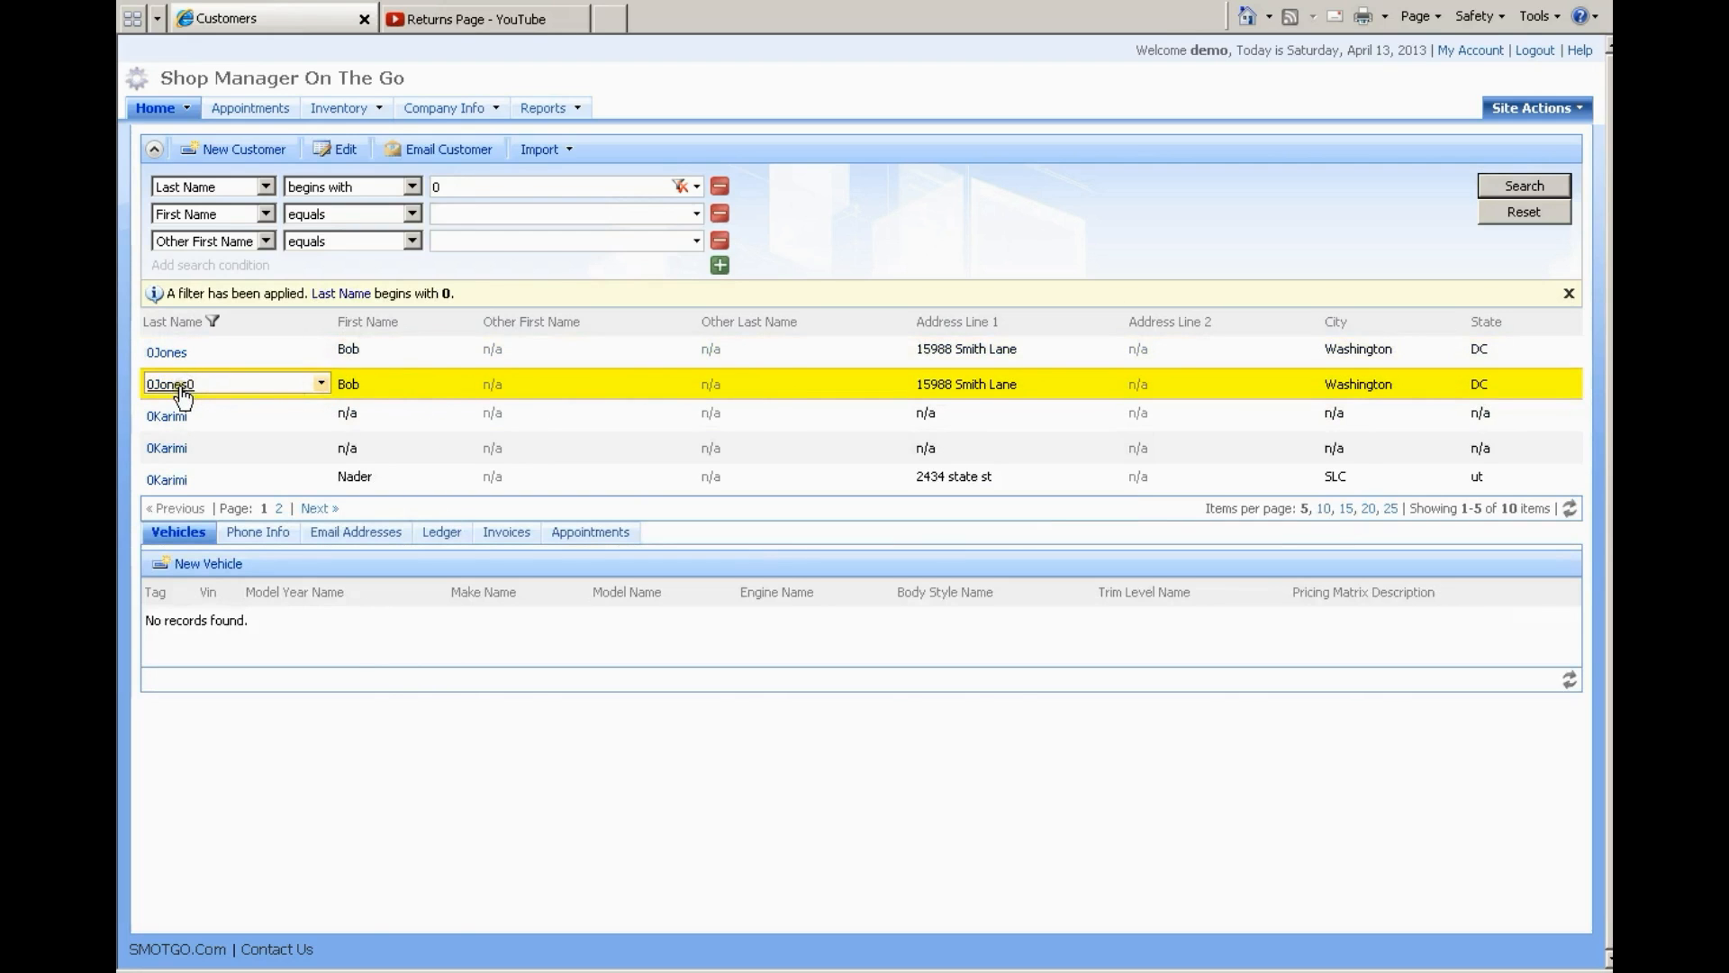
{"action": "left_click", "coordinate": [421, 414]}
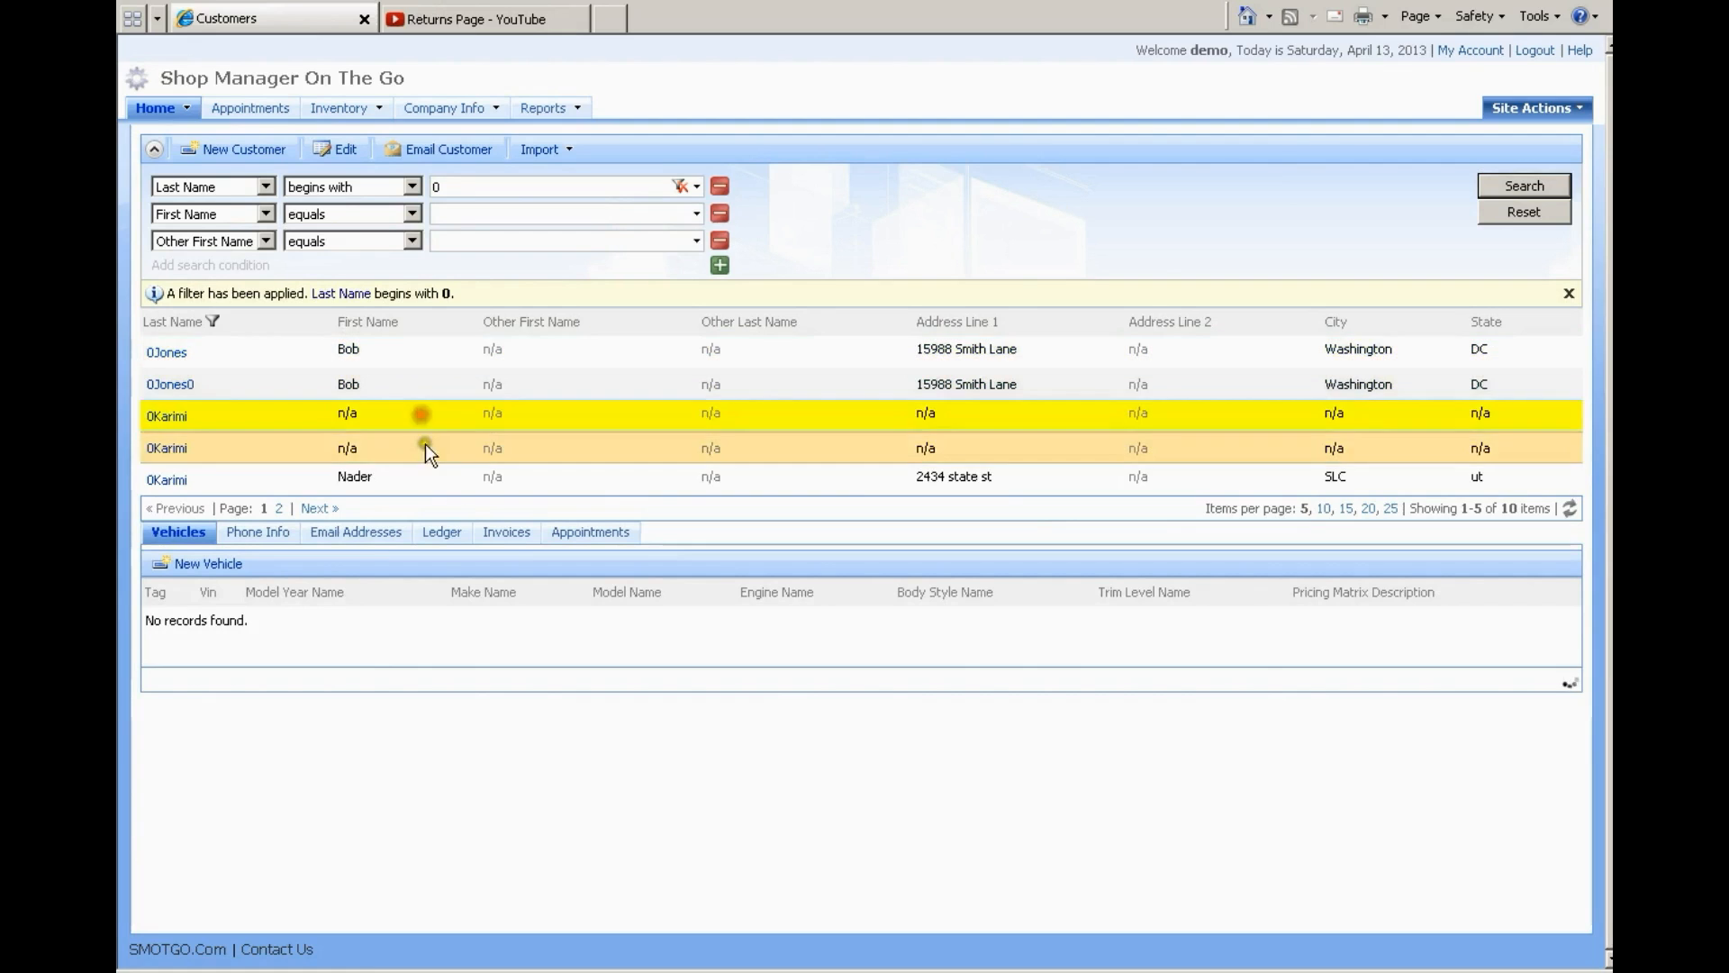
{"action": "left_click", "coordinate": [426, 448]}
{"action": "left_click", "coordinate": [427, 472]}
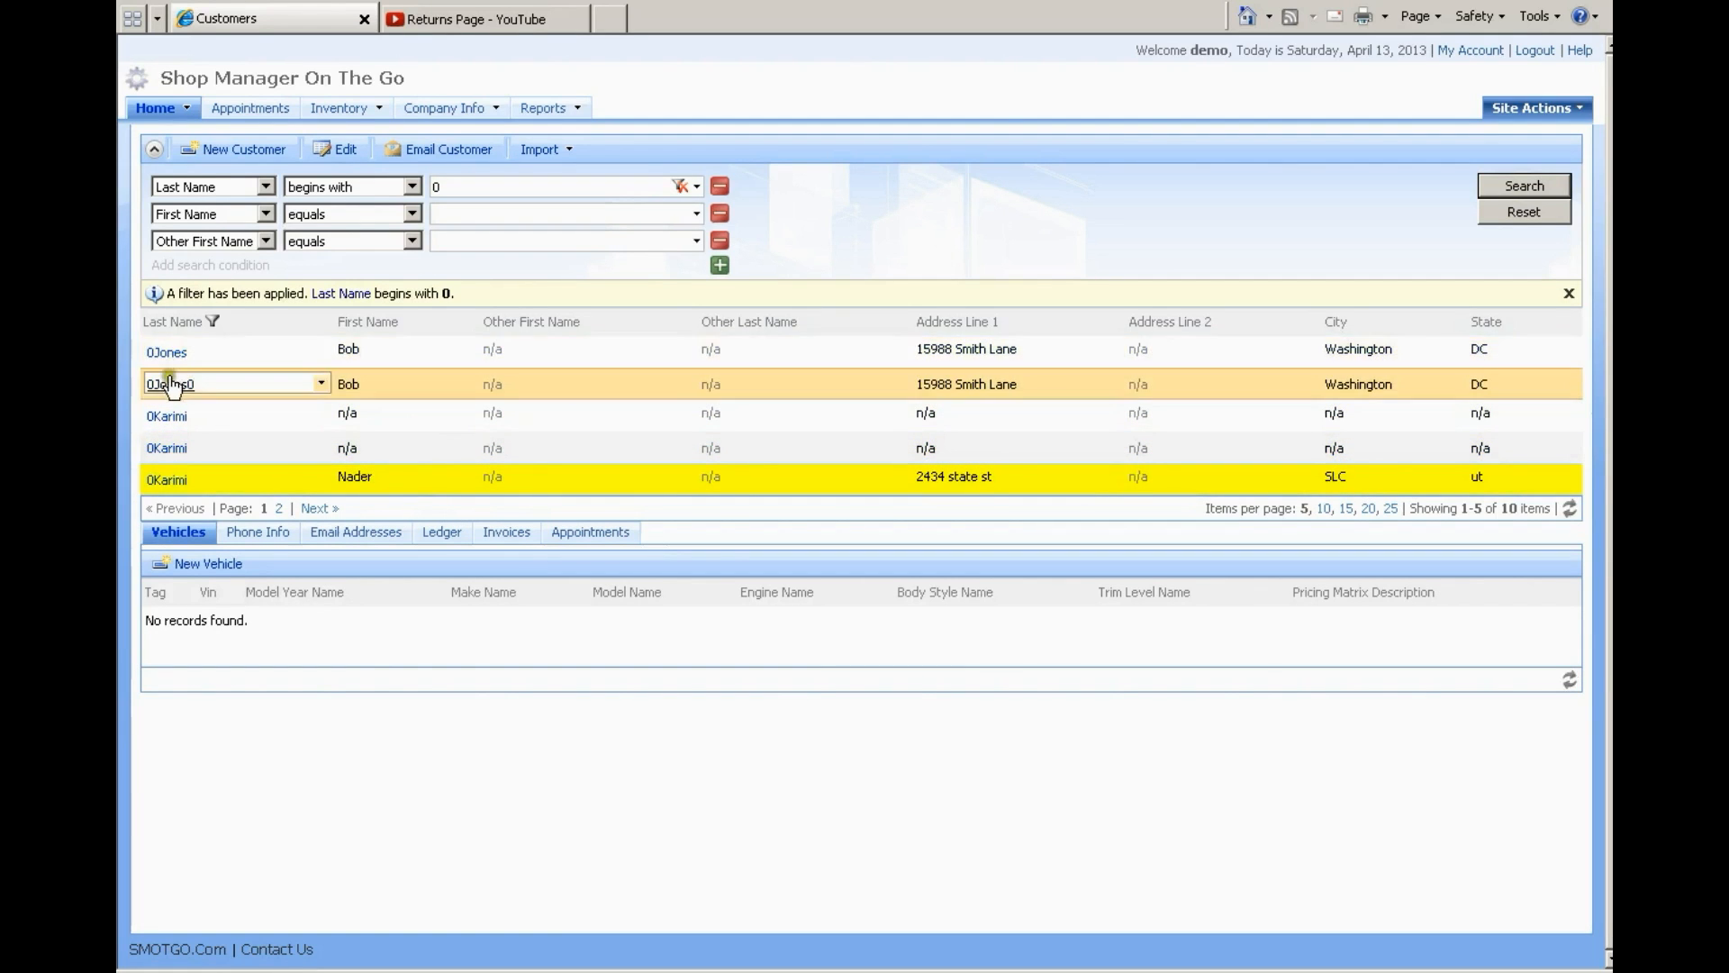
{"action": "left_click", "coordinate": [543, 380]}
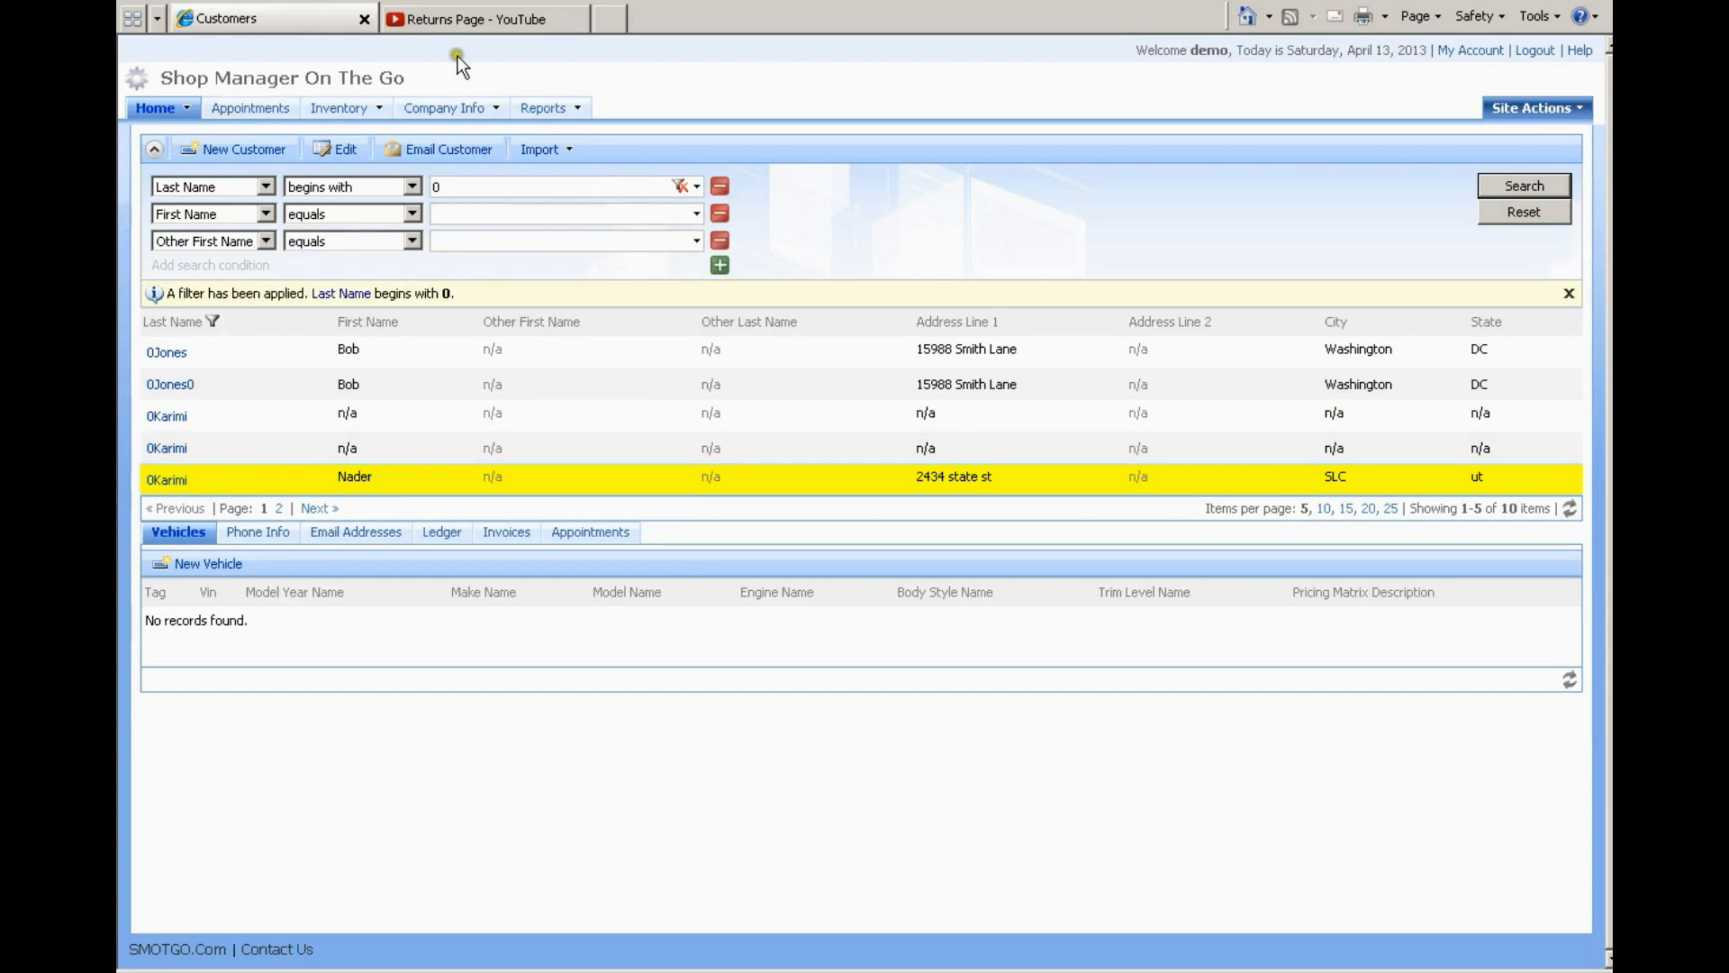
{"action": "mouse_move", "coordinate": [155, 112]}
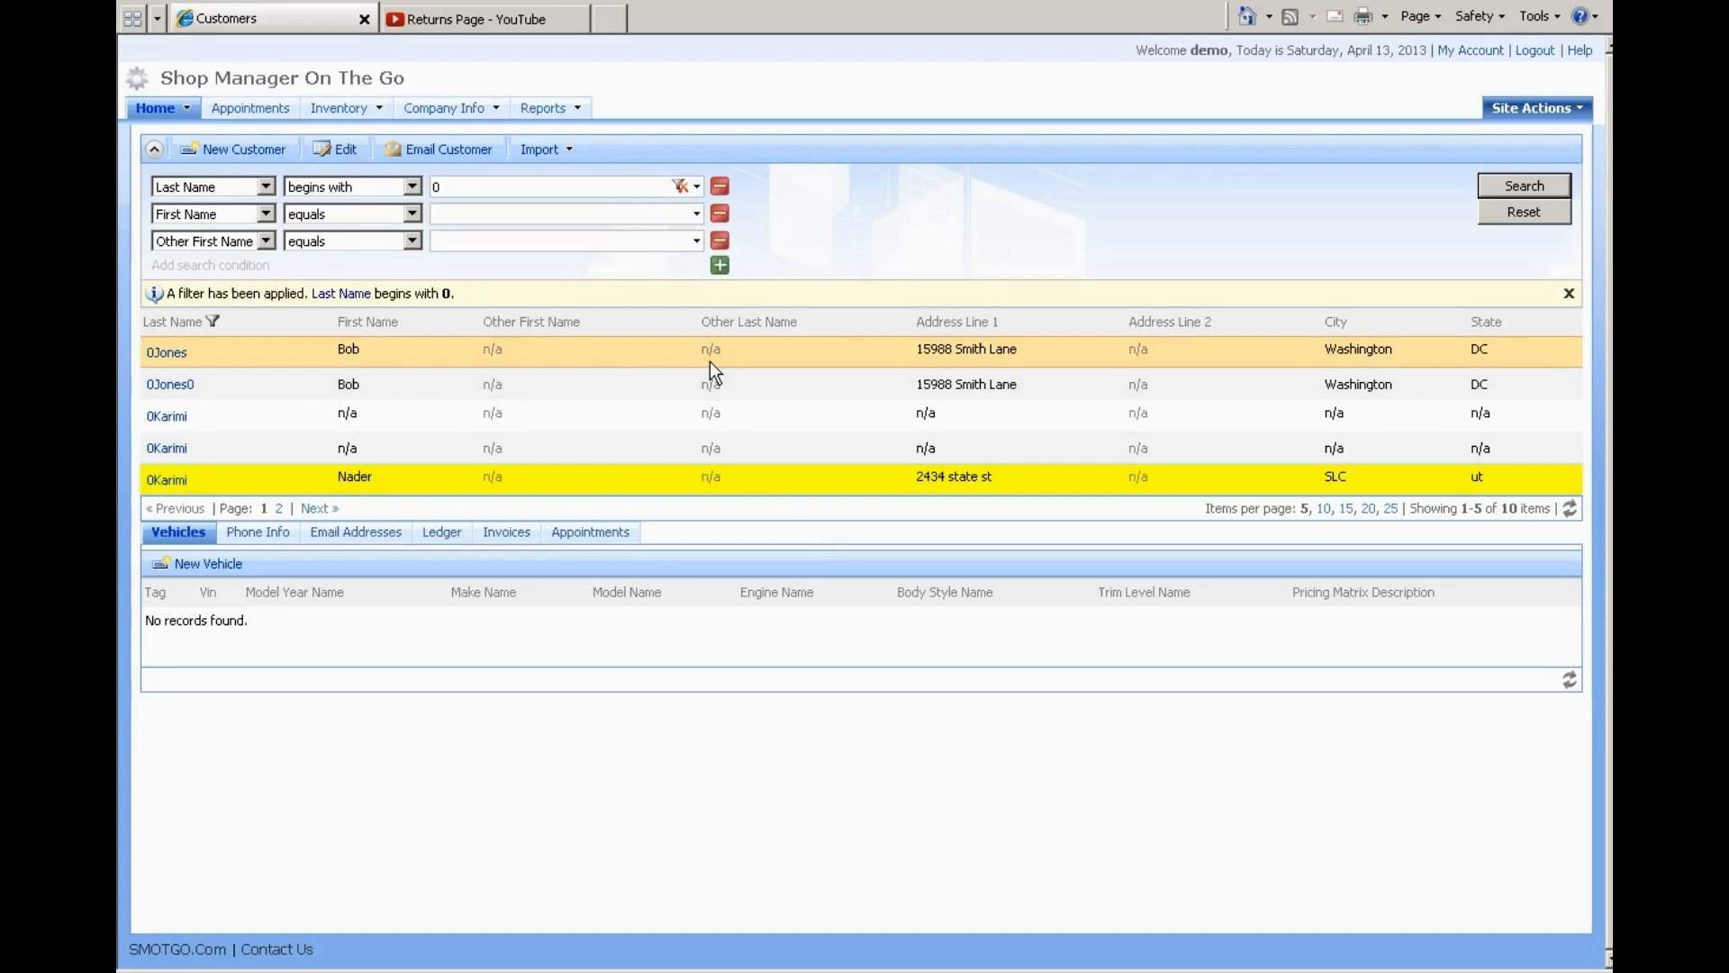
Start a new customer record and enter import vehicles as the last name
{"action": "left_click", "coordinate": [246, 150]}
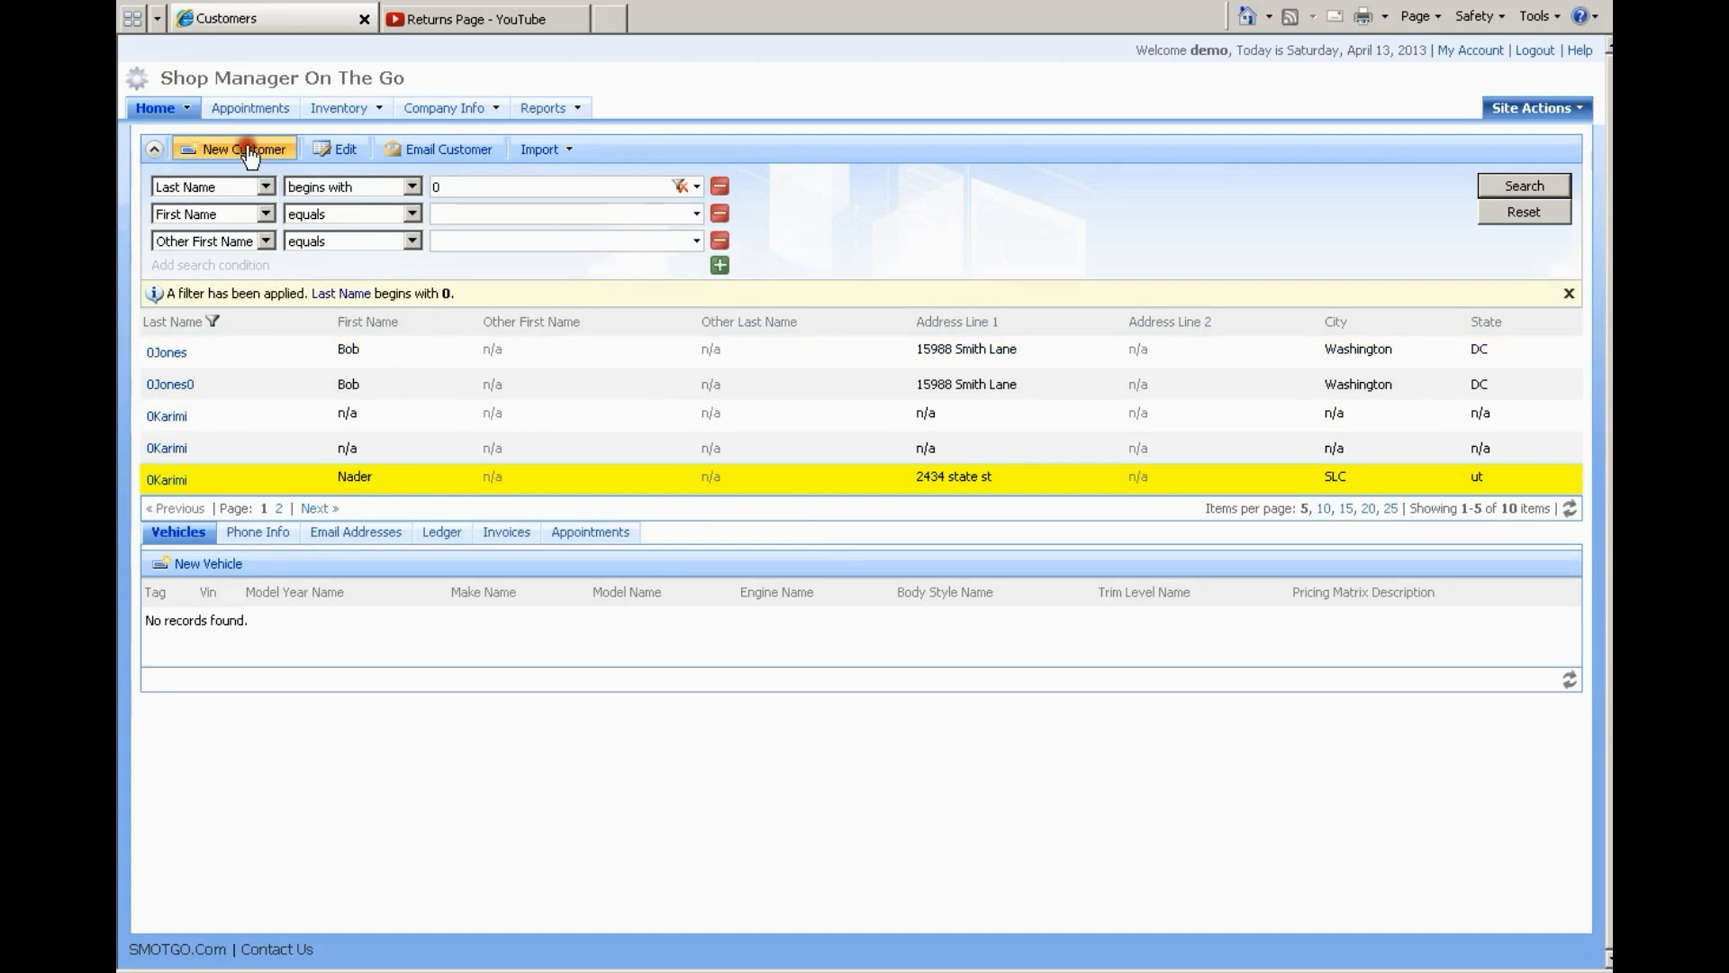
{"action": "left_click", "coordinate": [568, 429]}
{"action": "type", "text": "im"}
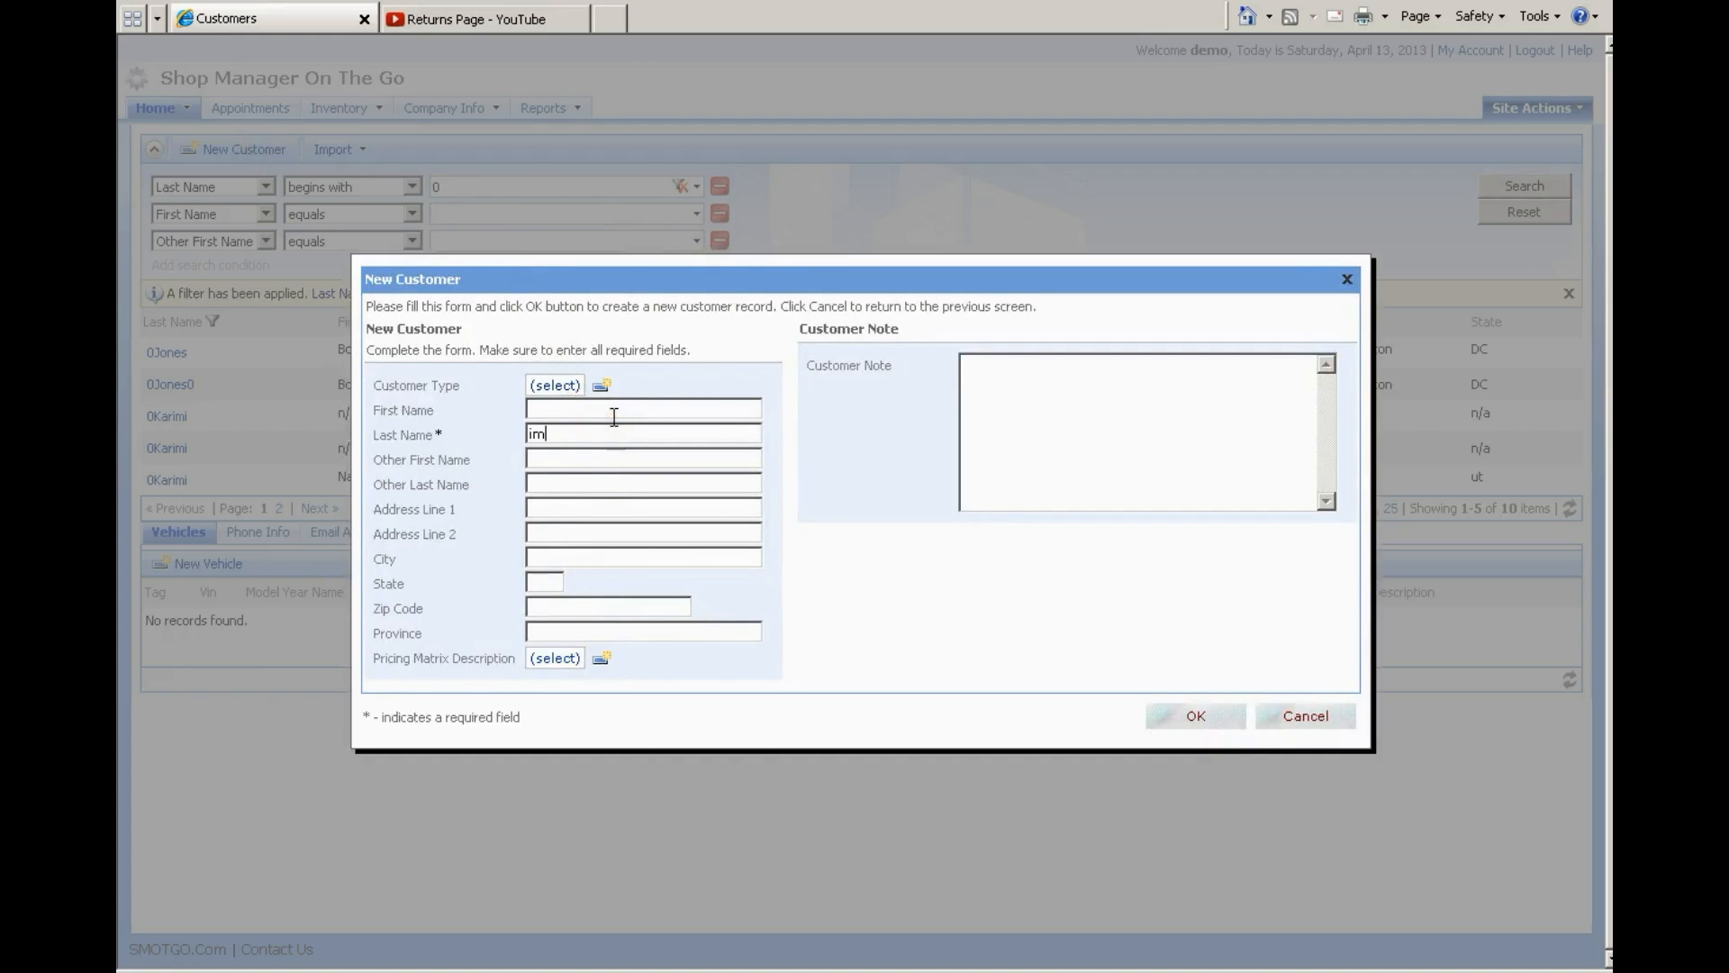
{"action": "type", "text": "pot vehiv"}
{"action": "key", "text": "BackSpace"}
{"action": "type", "text": "cv"}
{"action": "key", "text": "BackSpace"}
{"action": "type", "text": "les"}
{"action": "left_click_drag", "start_coordinate": [637, 435], "coordinate": [534, 436]}
{"action": "left_click", "coordinate": [560, 436]}
{"action": "type", "text": "r"}
Copy the last name text from the new customer form and save the record
{"action": "left_click_drag", "start_coordinate": [634, 435], "coordinate": [527, 436]}
{"action": "right_click", "coordinate": [571, 441]}
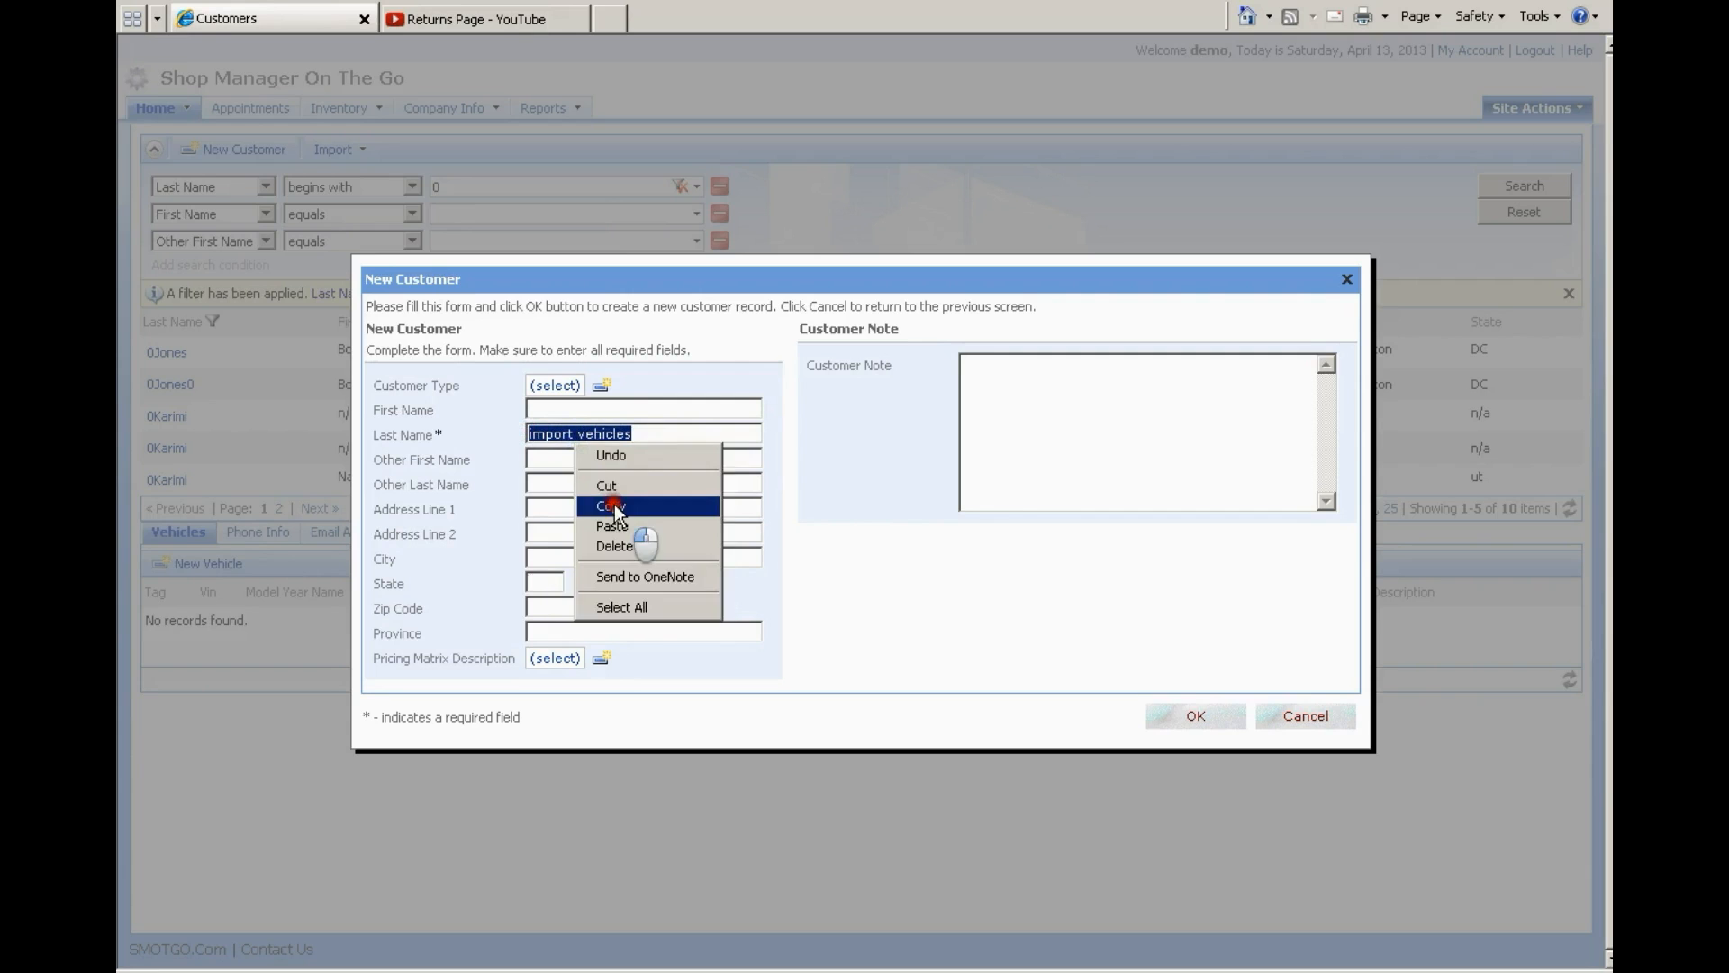
{"action": "left_click", "coordinate": [609, 506]}
{"action": "left_click", "coordinate": [1194, 717]}
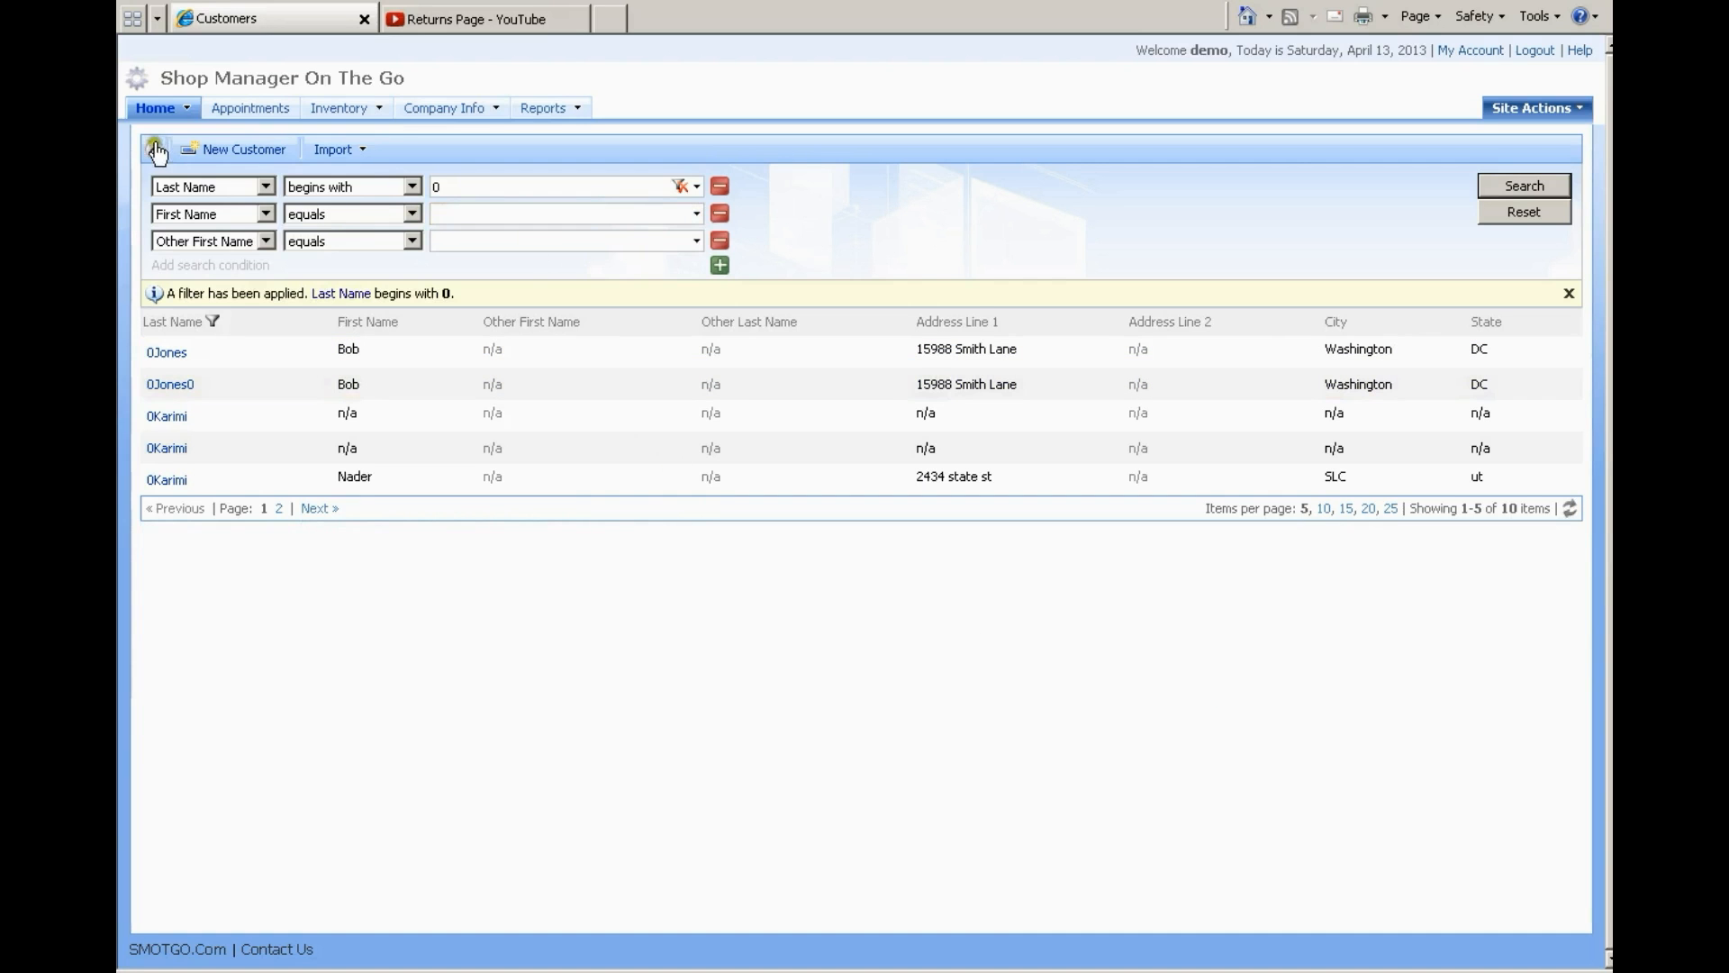
Run a quick find for the copied text import vehicles and select the matching customer record
{"action": "left_click", "coordinate": [155, 150]}
{"action": "right_click", "coordinate": [193, 152]}
{"action": "left_click", "coordinate": [231, 234]}
{"action": "left_click", "coordinate": [300, 148]}
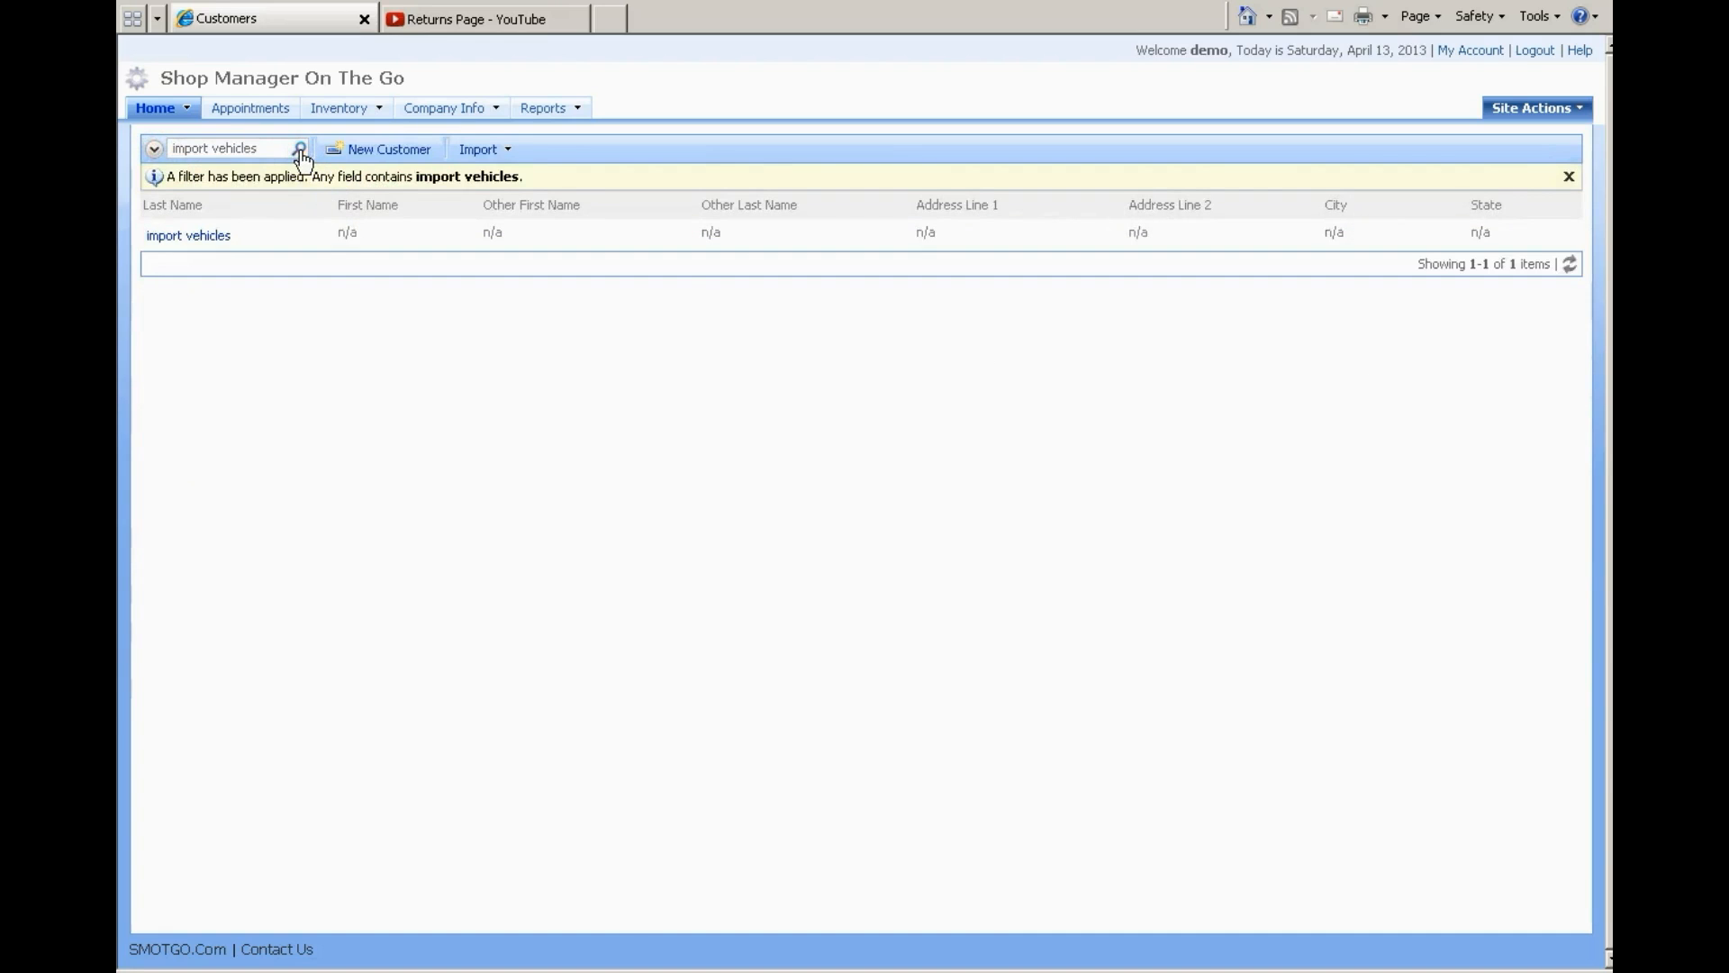
{"action": "left_click", "coordinate": [580, 235]}
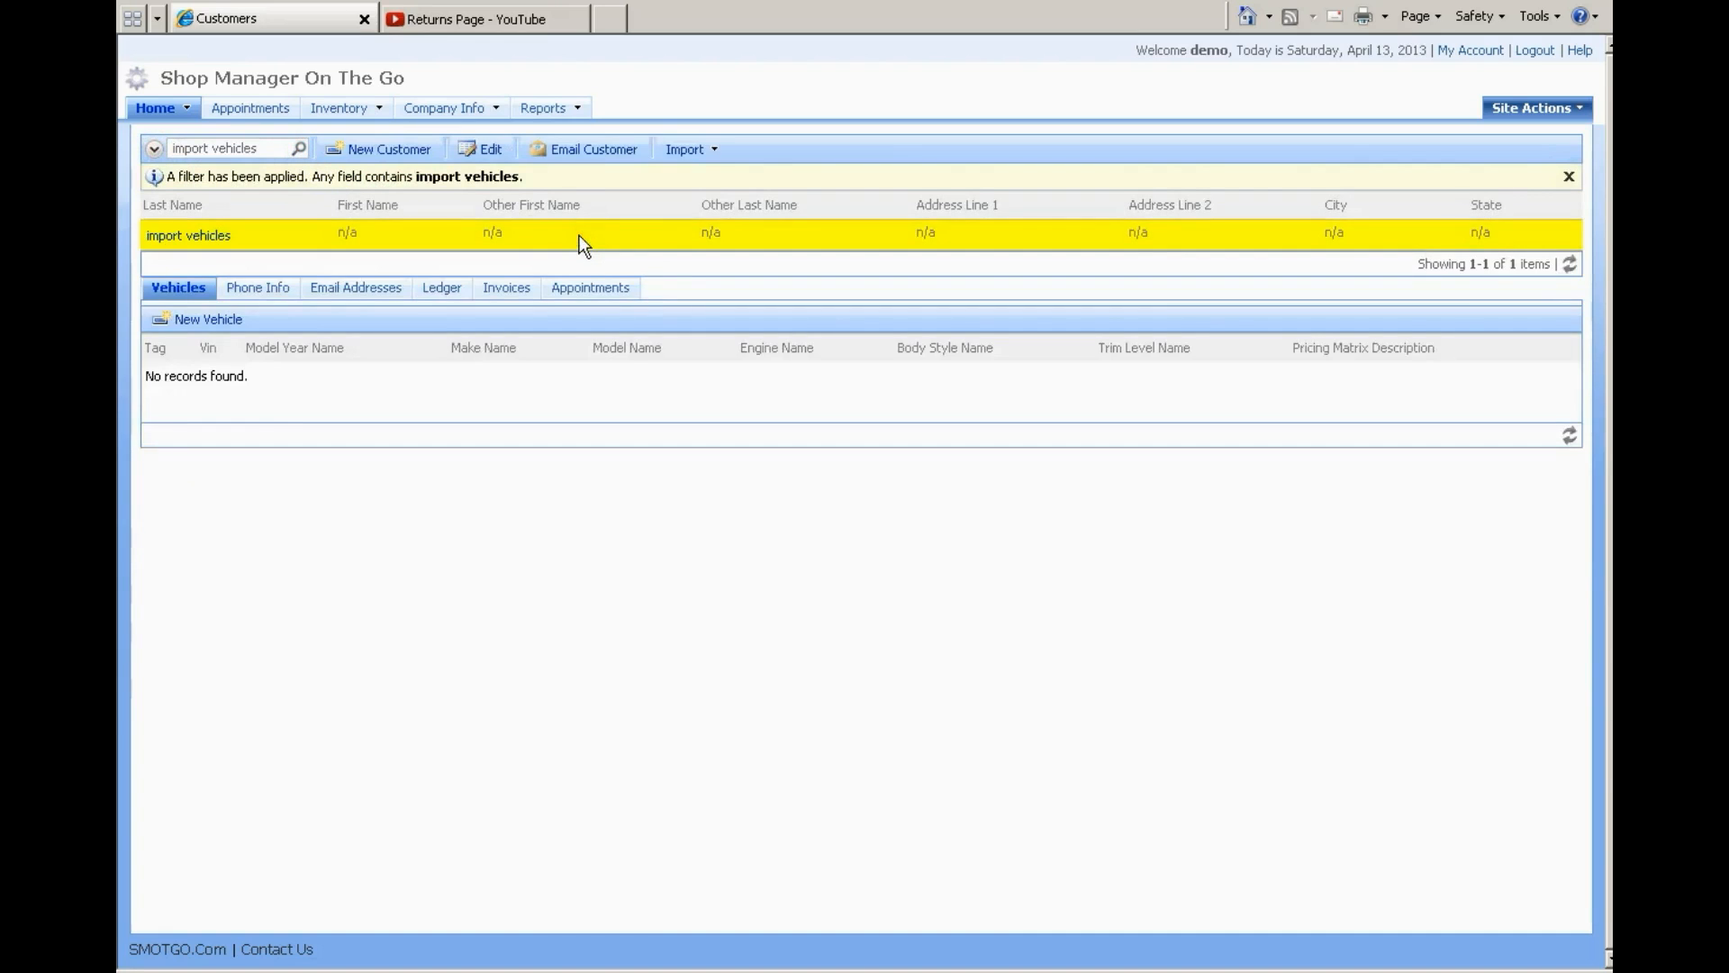
Open Import Vehicles for the selected customer and select the customer's row on the vehicle import page
{"action": "left_click", "coordinate": [717, 152]}
{"action": "left_click", "coordinate": [742, 206]}
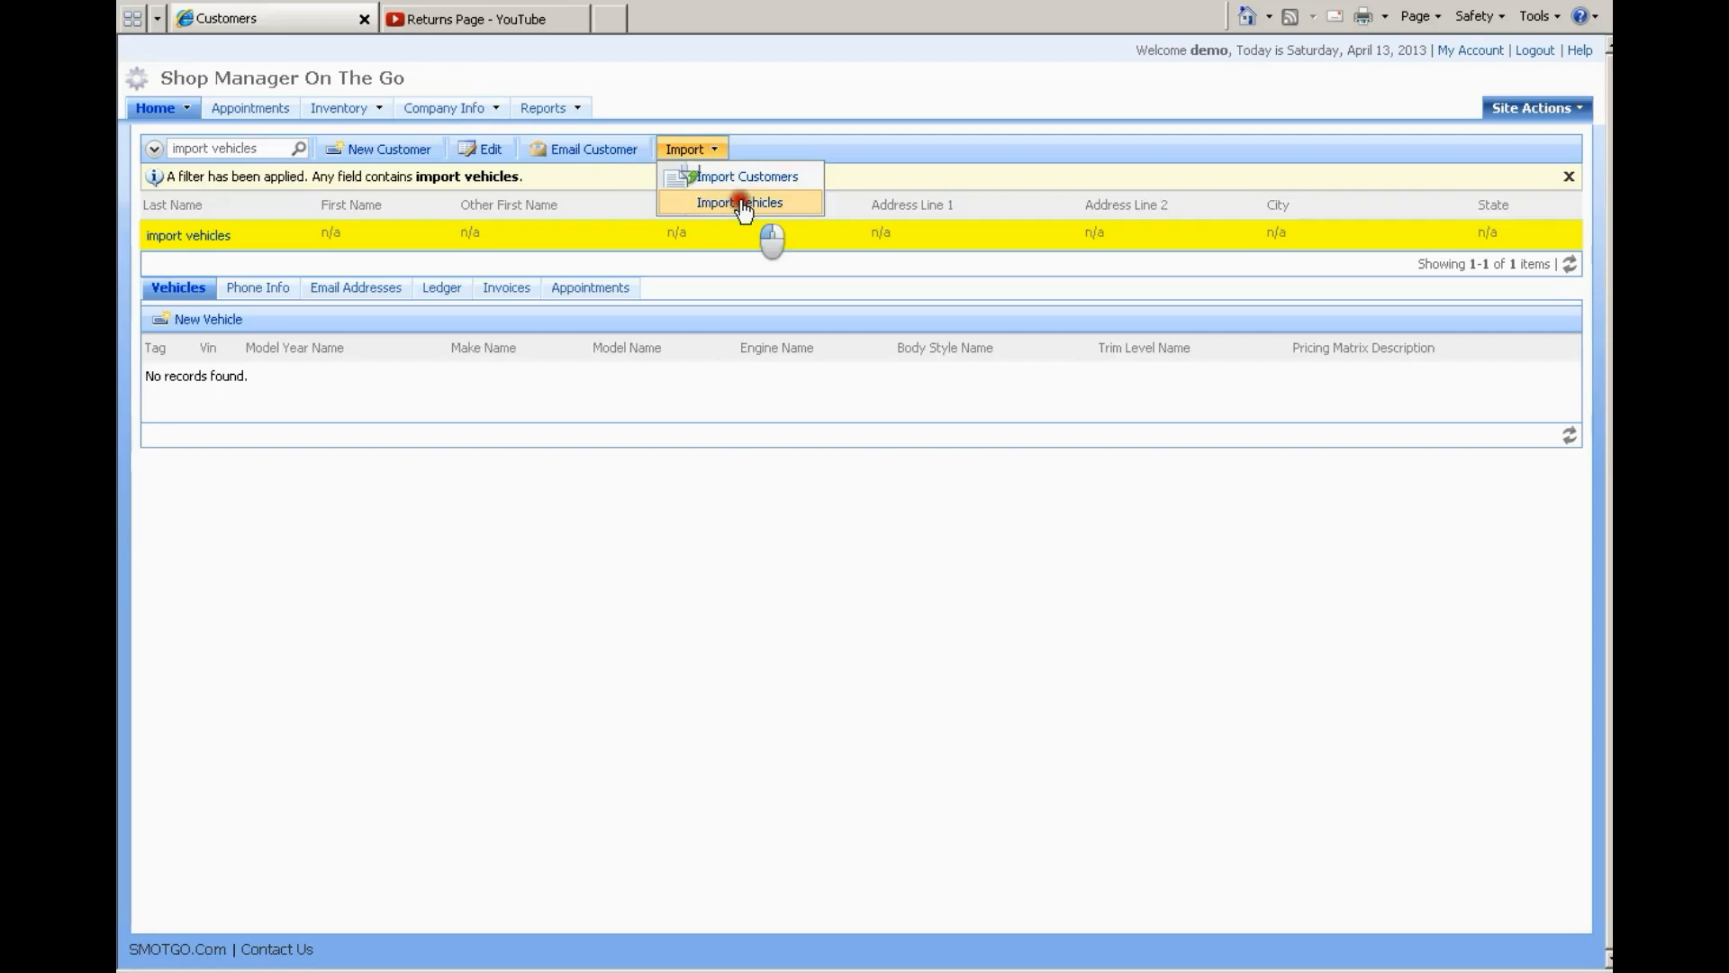
{"action": "left_click", "coordinate": [948, 521]}
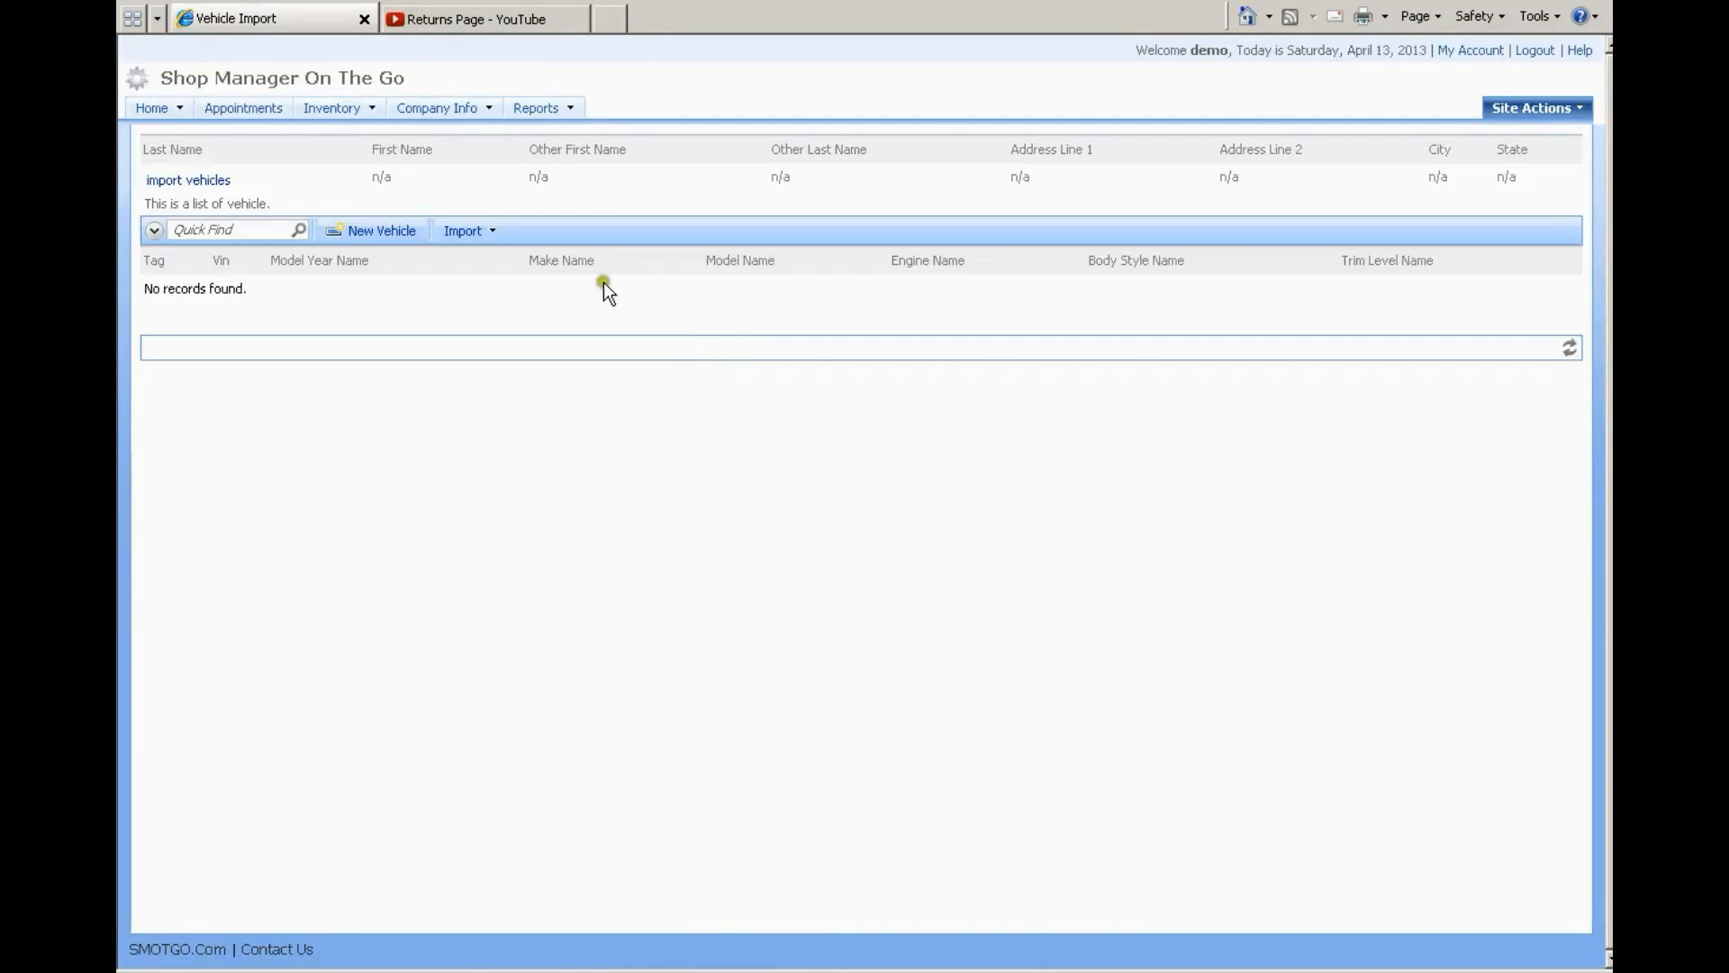
{"action": "left_click", "coordinate": [641, 182]}
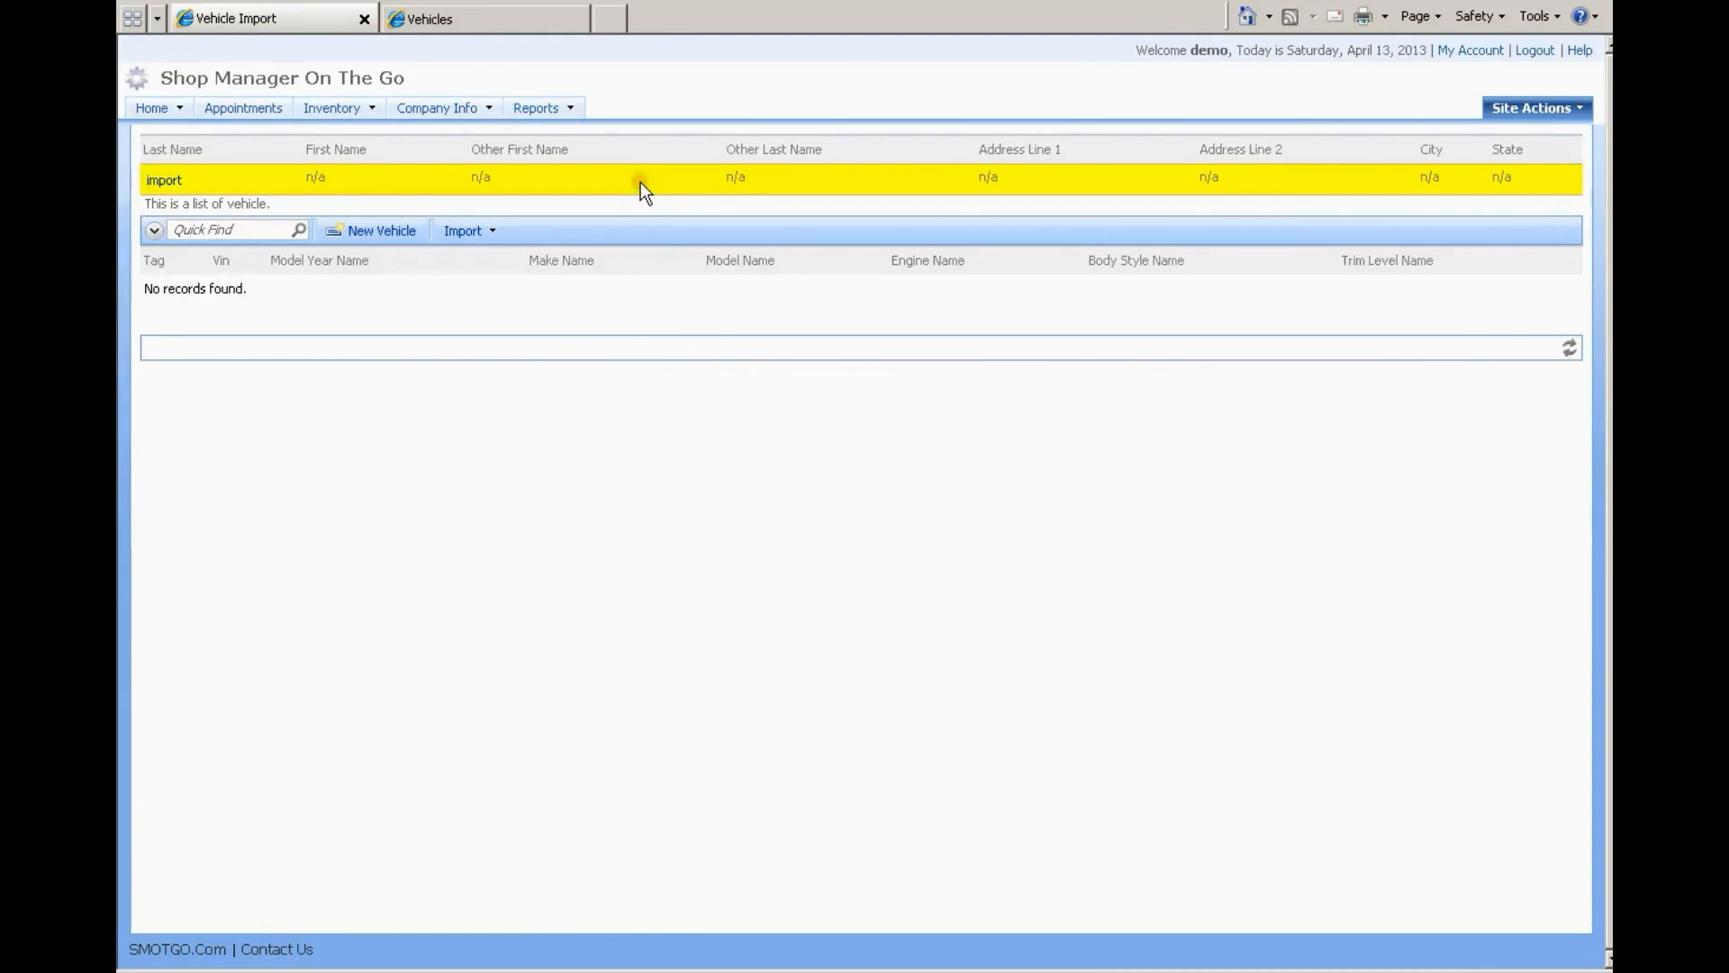
{"action": "left_click", "coordinate": [564, 180]}
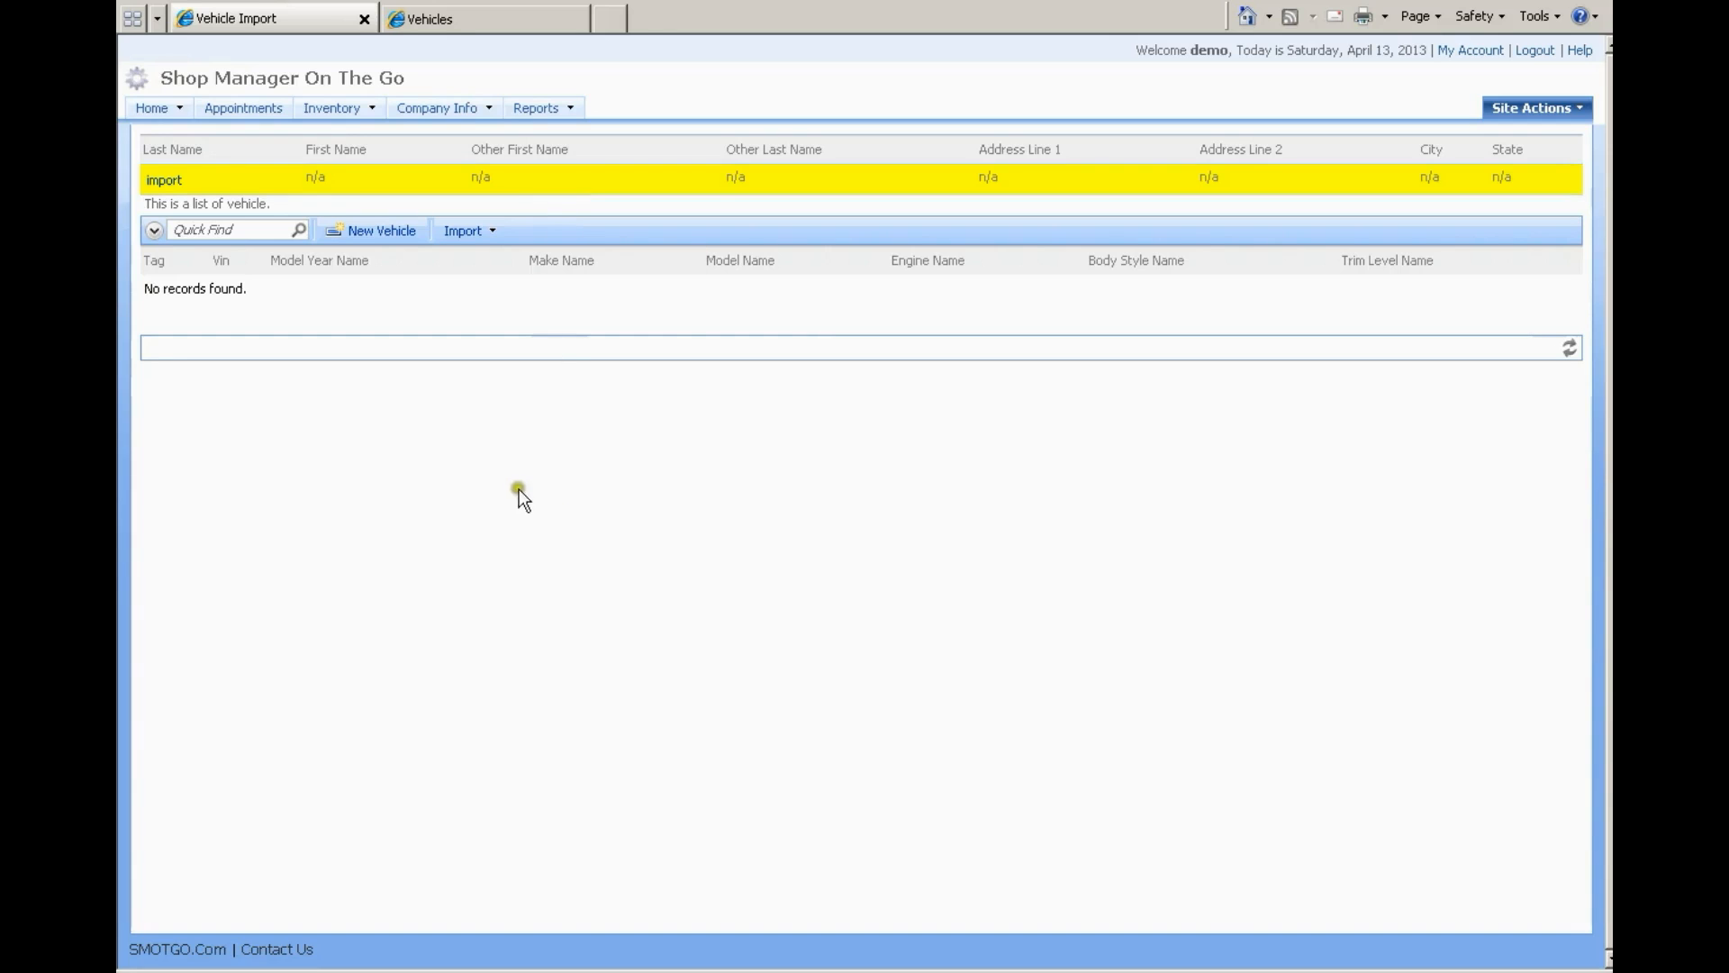
Switch to Vehicles.txt in Notepad and copy both lines of vehicle data
{"action": "left_click", "coordinate": [486, 971]}
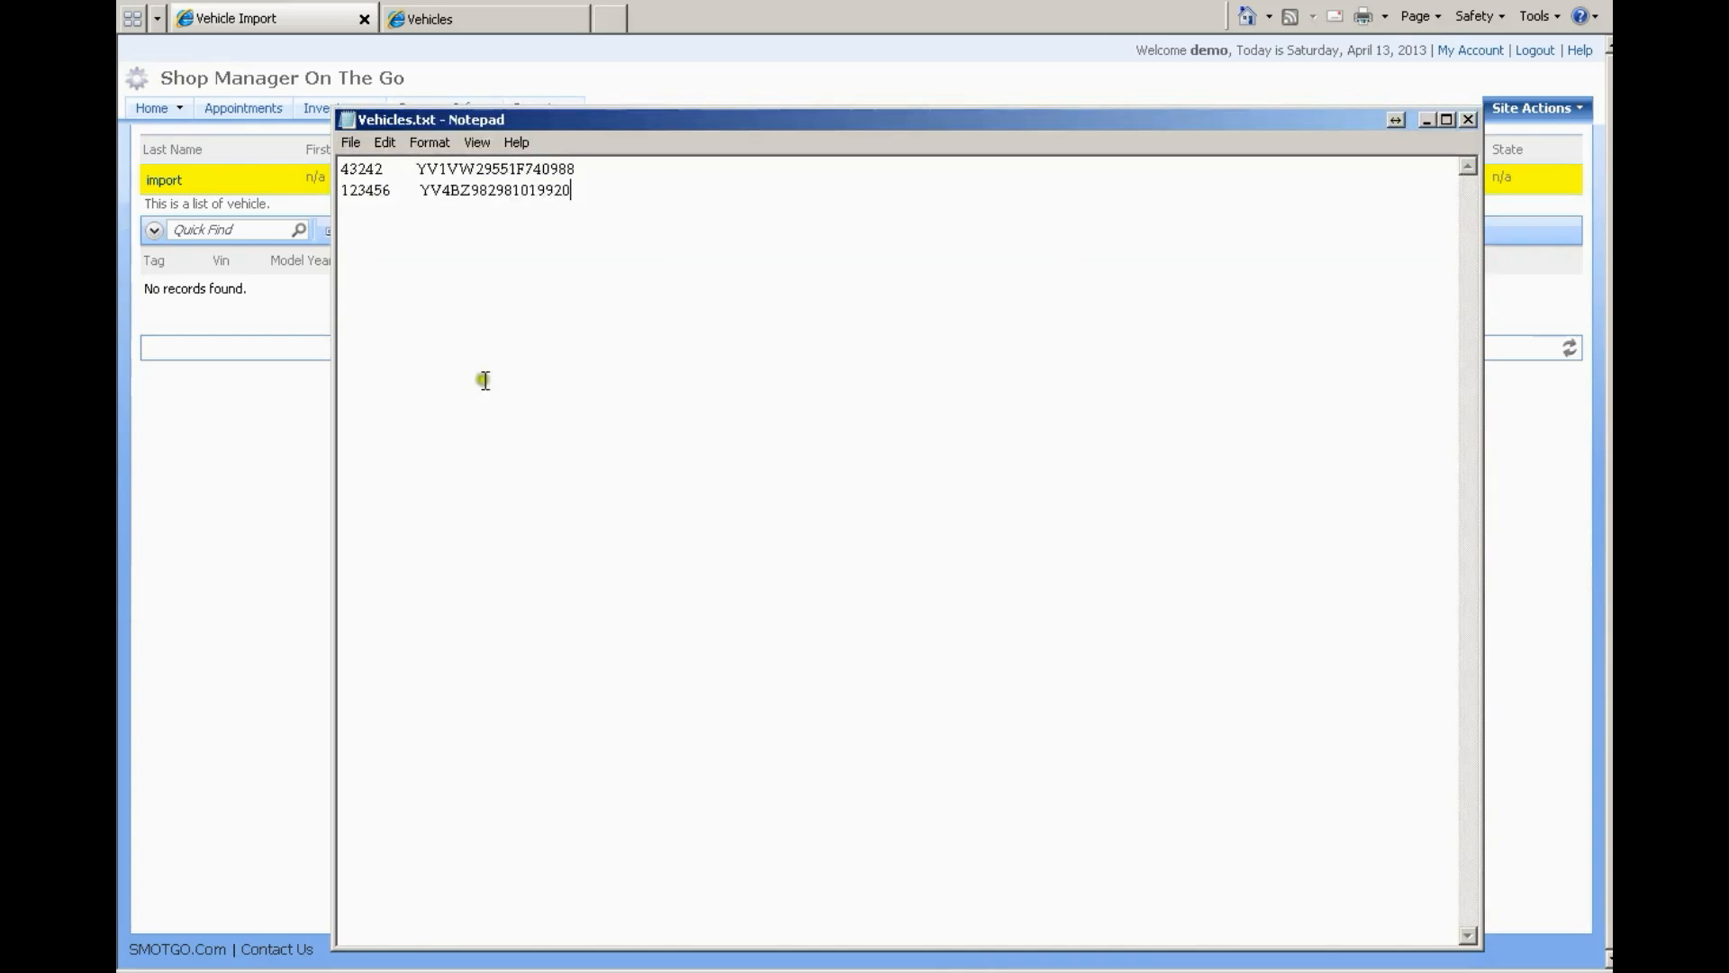
{"action": "left_click_drag", "start_coordinate": [571, 192], "coordinate": [309, 165]}
{"action": "right_click", "coordinate": [407, 176]}
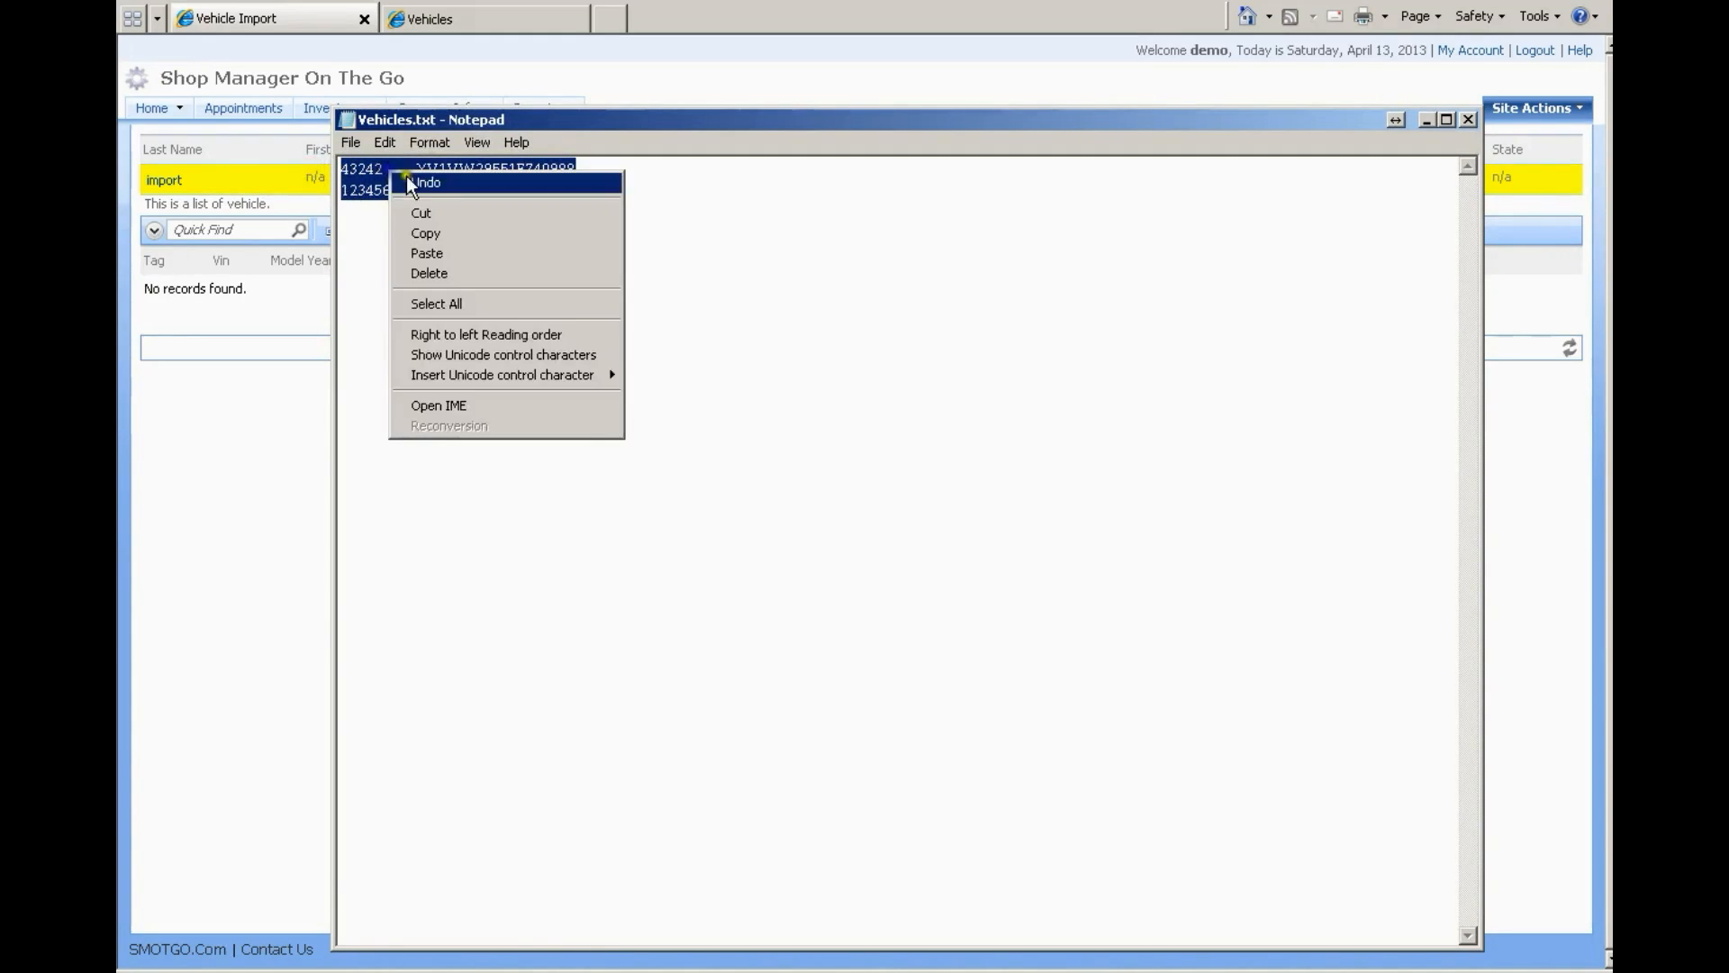
{"action": "left_click", "coordinate": [454, 230]}
Switch to Excel and create a new blank workbook
{"action": "left_click", "coordinate": [540, 971]}
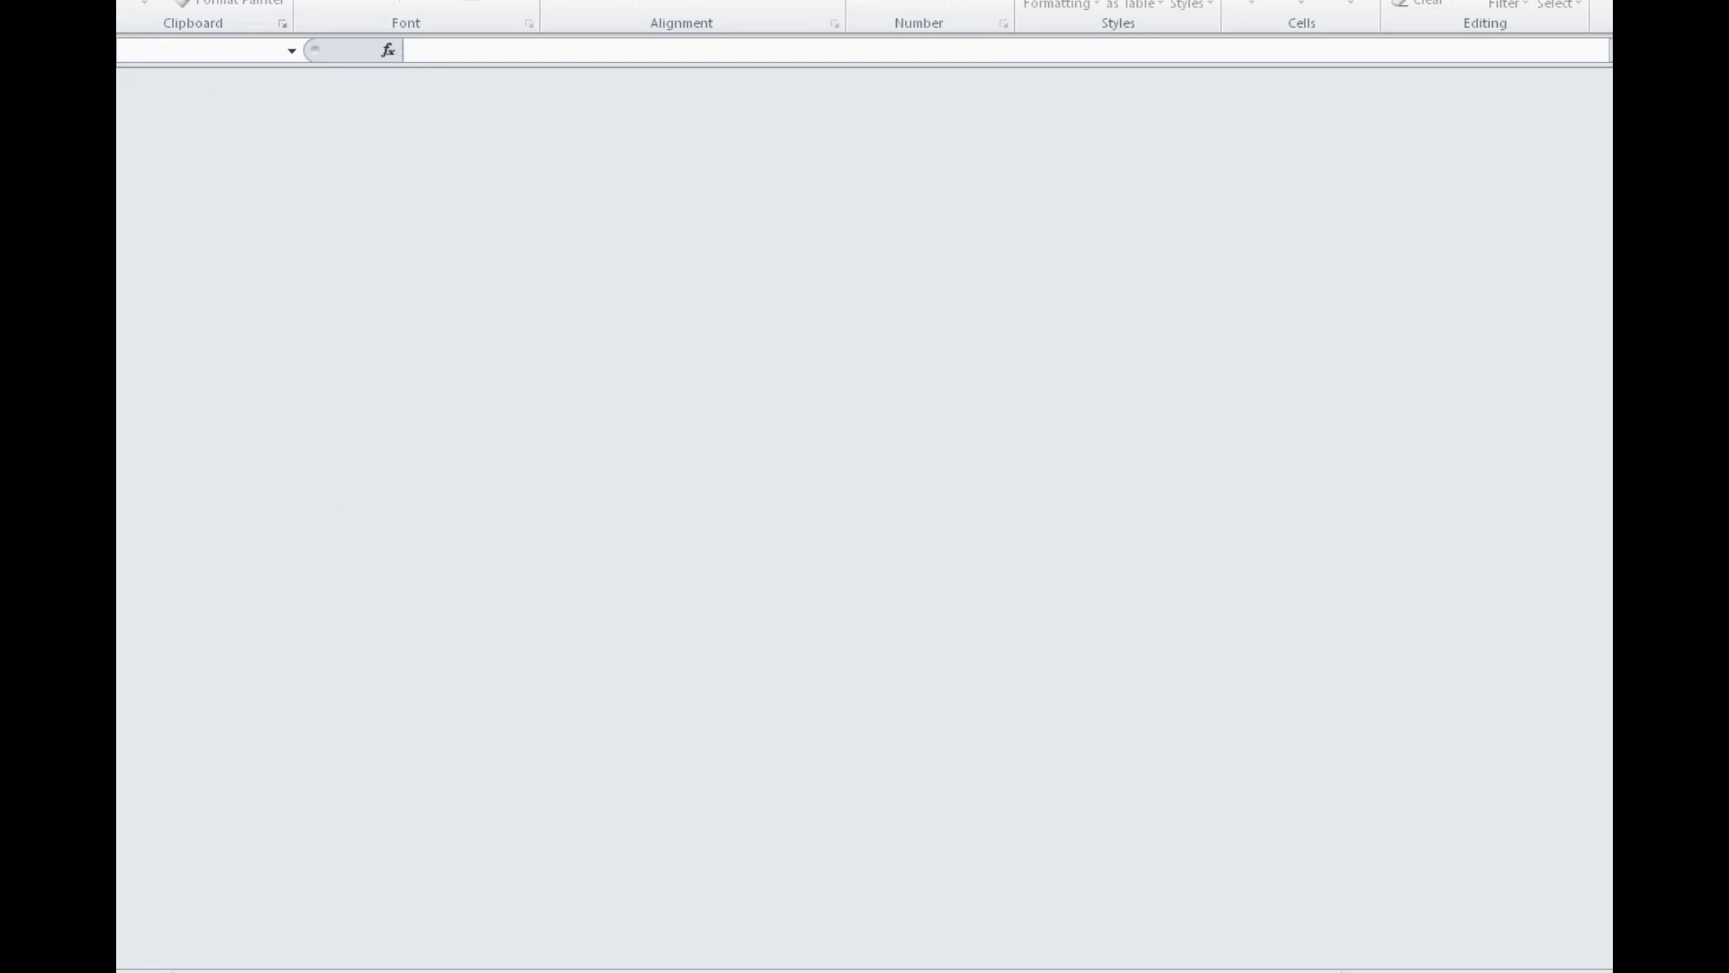
{"action": "key", "text": "alt+f"}
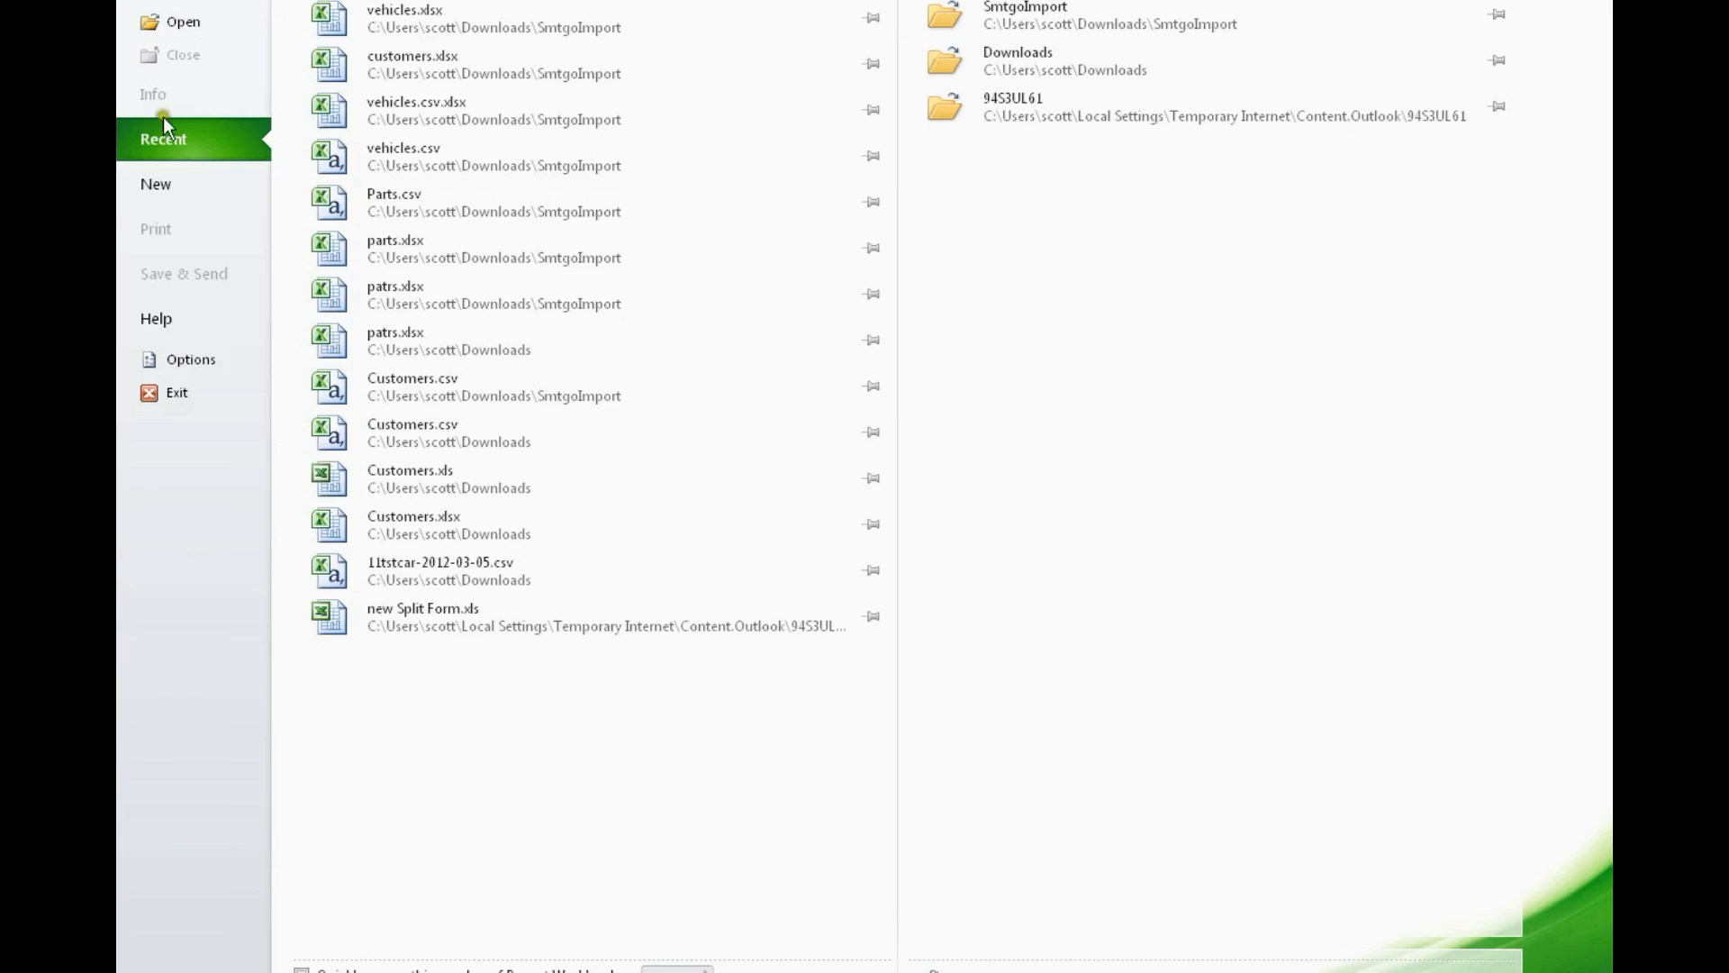
{"action": "left_click", "coordinate": [165, 171]}
{"action": "double_click", "coordinate": [341, 94]}
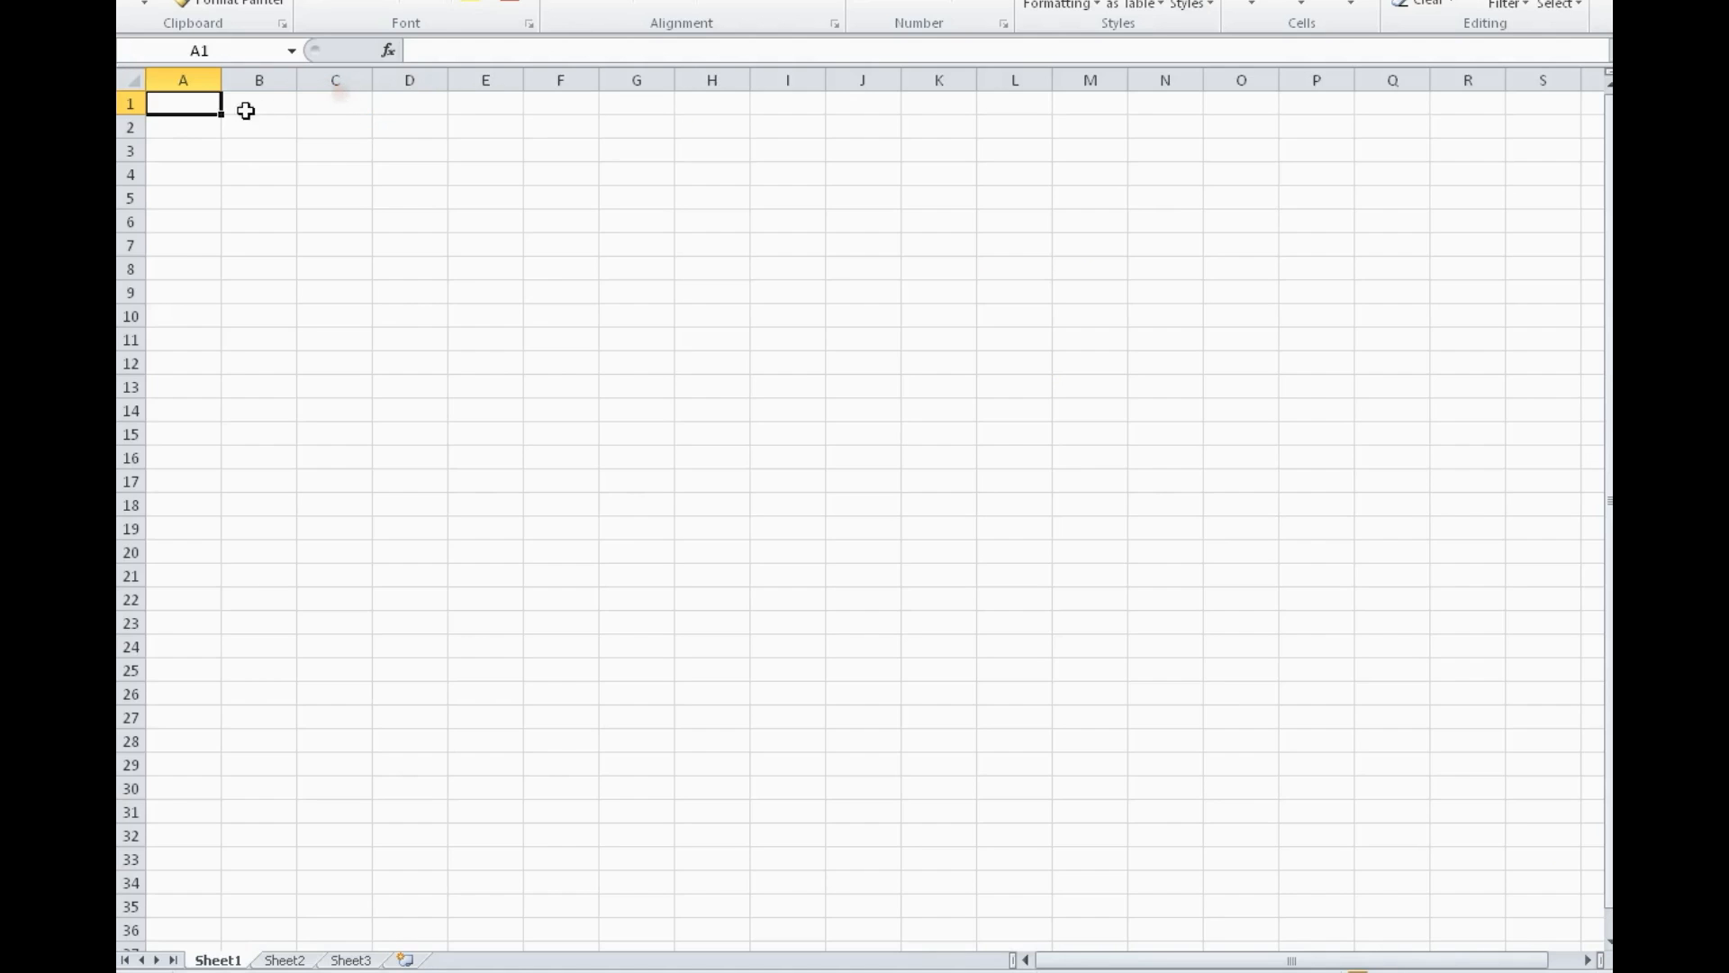
Paste the copied vehicle data into Sheet1 starting at row 1, accepting the size mismatch
{"action": "left_click", "coordinate": [131, 103]}
{"action": "right_click", "coordinate": [142, 103]}
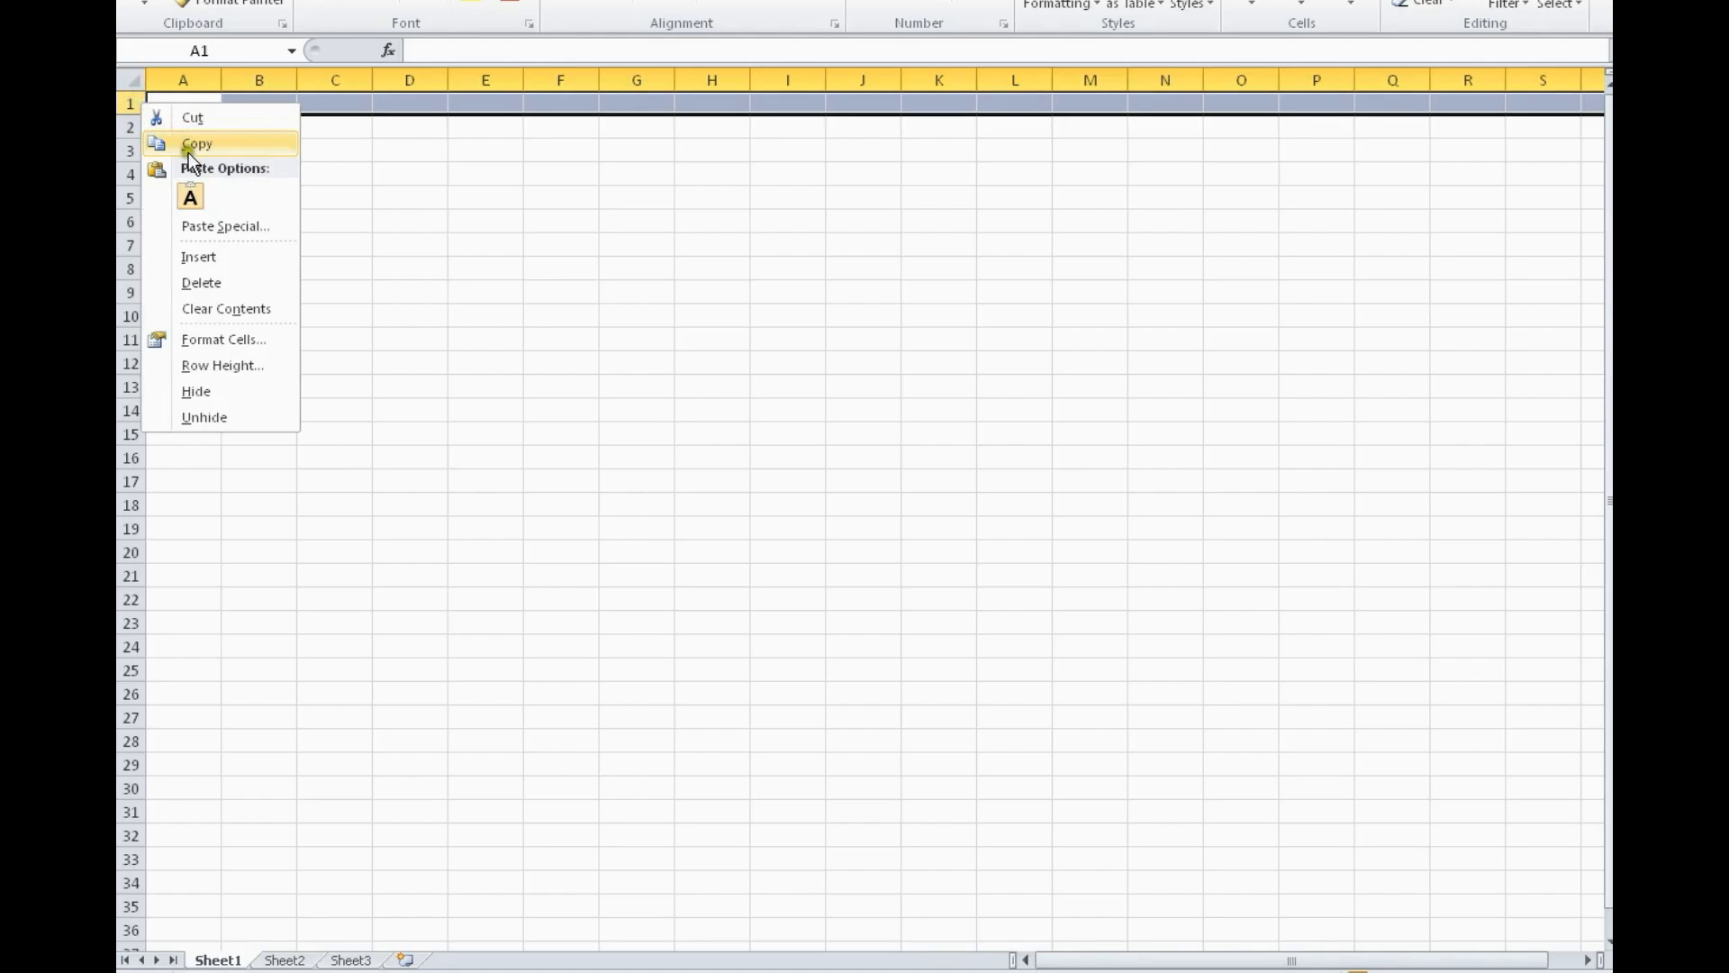
{"action": "left_click", "coordinate": [145, 4]}
{"action": "left_click", "coordinate": [144, 1]}
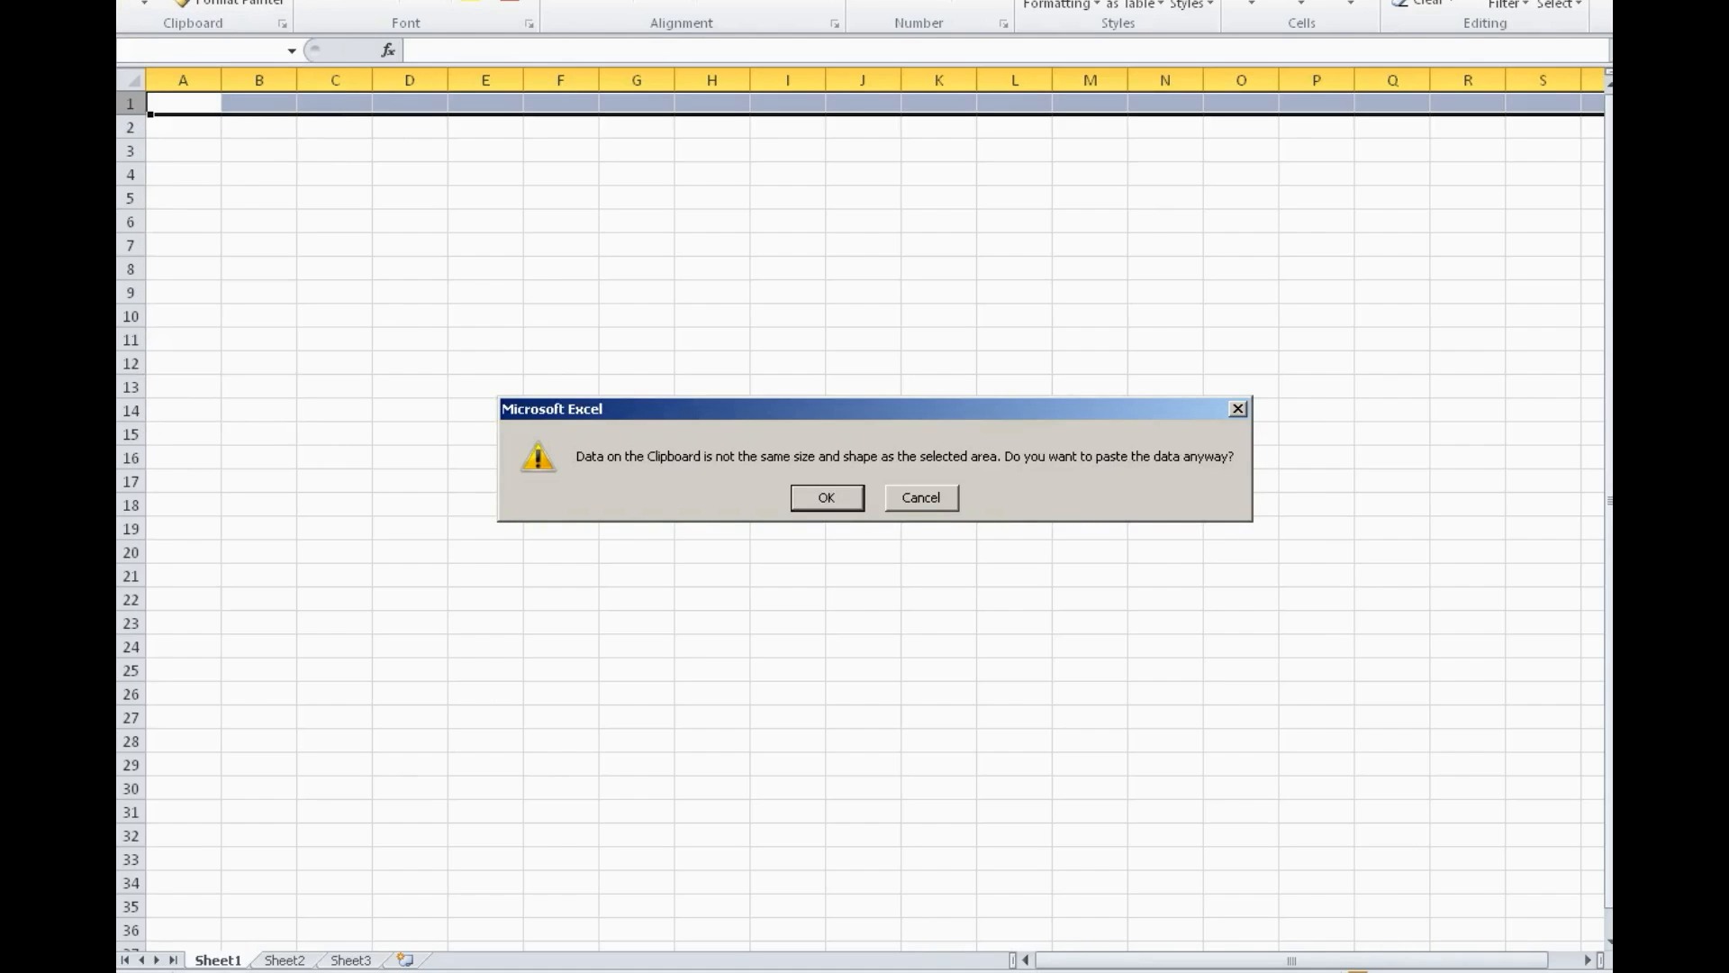
{"action": "left_click", "coordinate": [815, 496]}
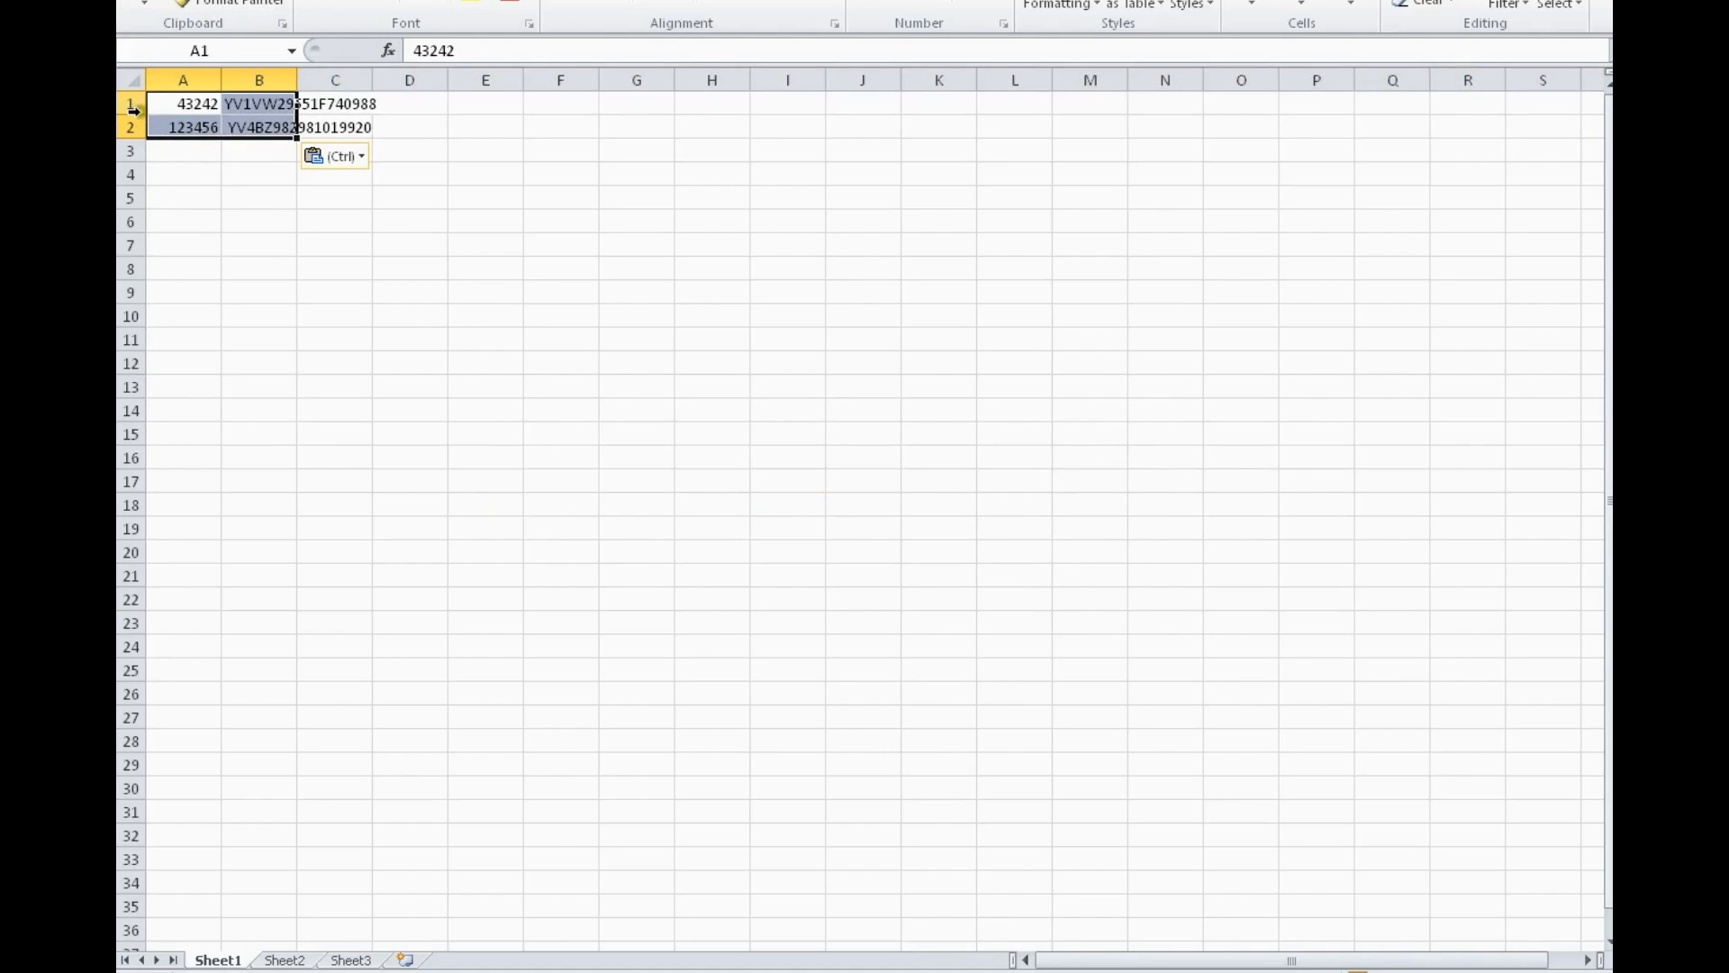
Insert a row above the vehicle data and enter the headers tag in A1 and vin in B1
{"action": "left_click", "coordinate": [132, 105]}
{"action": "right_click", "coordinate": [135, 104]}
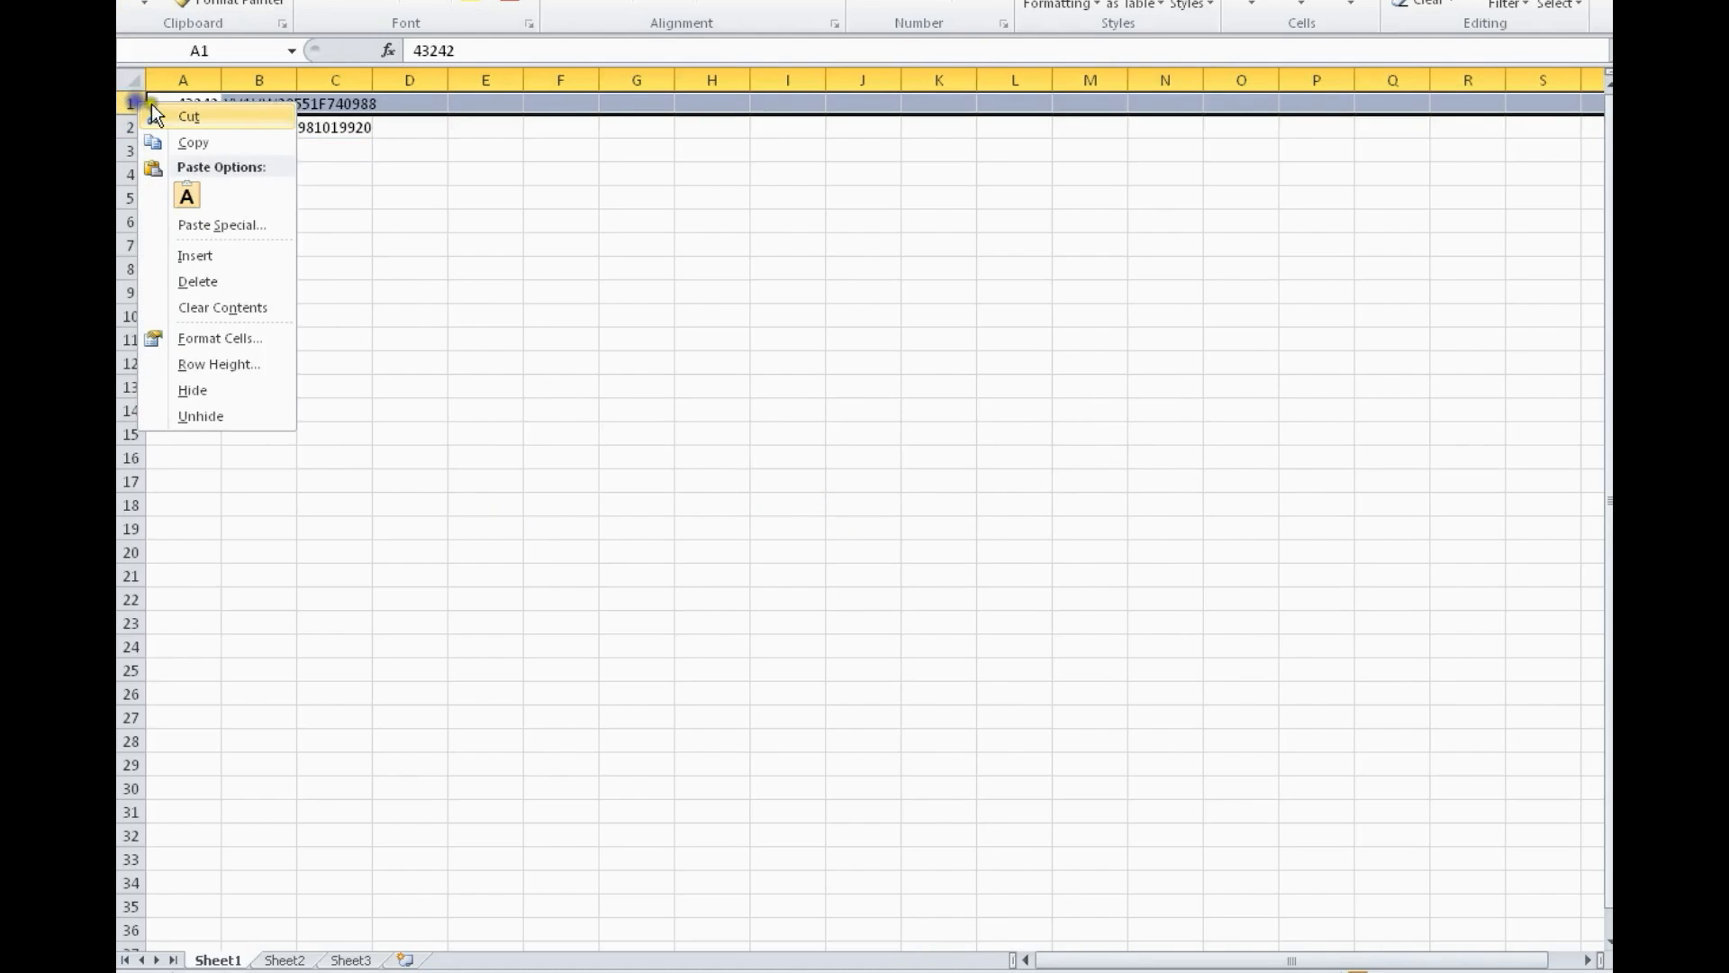
{"action": "left_click", "coordinate": [204, 257]}
{"action": "double_click", "coordinate": [204, 105]}
{"action": "type", "text": "tag"}
{"action": "key", "text": "Tab"}
{"action": "type", "text": "vin"}
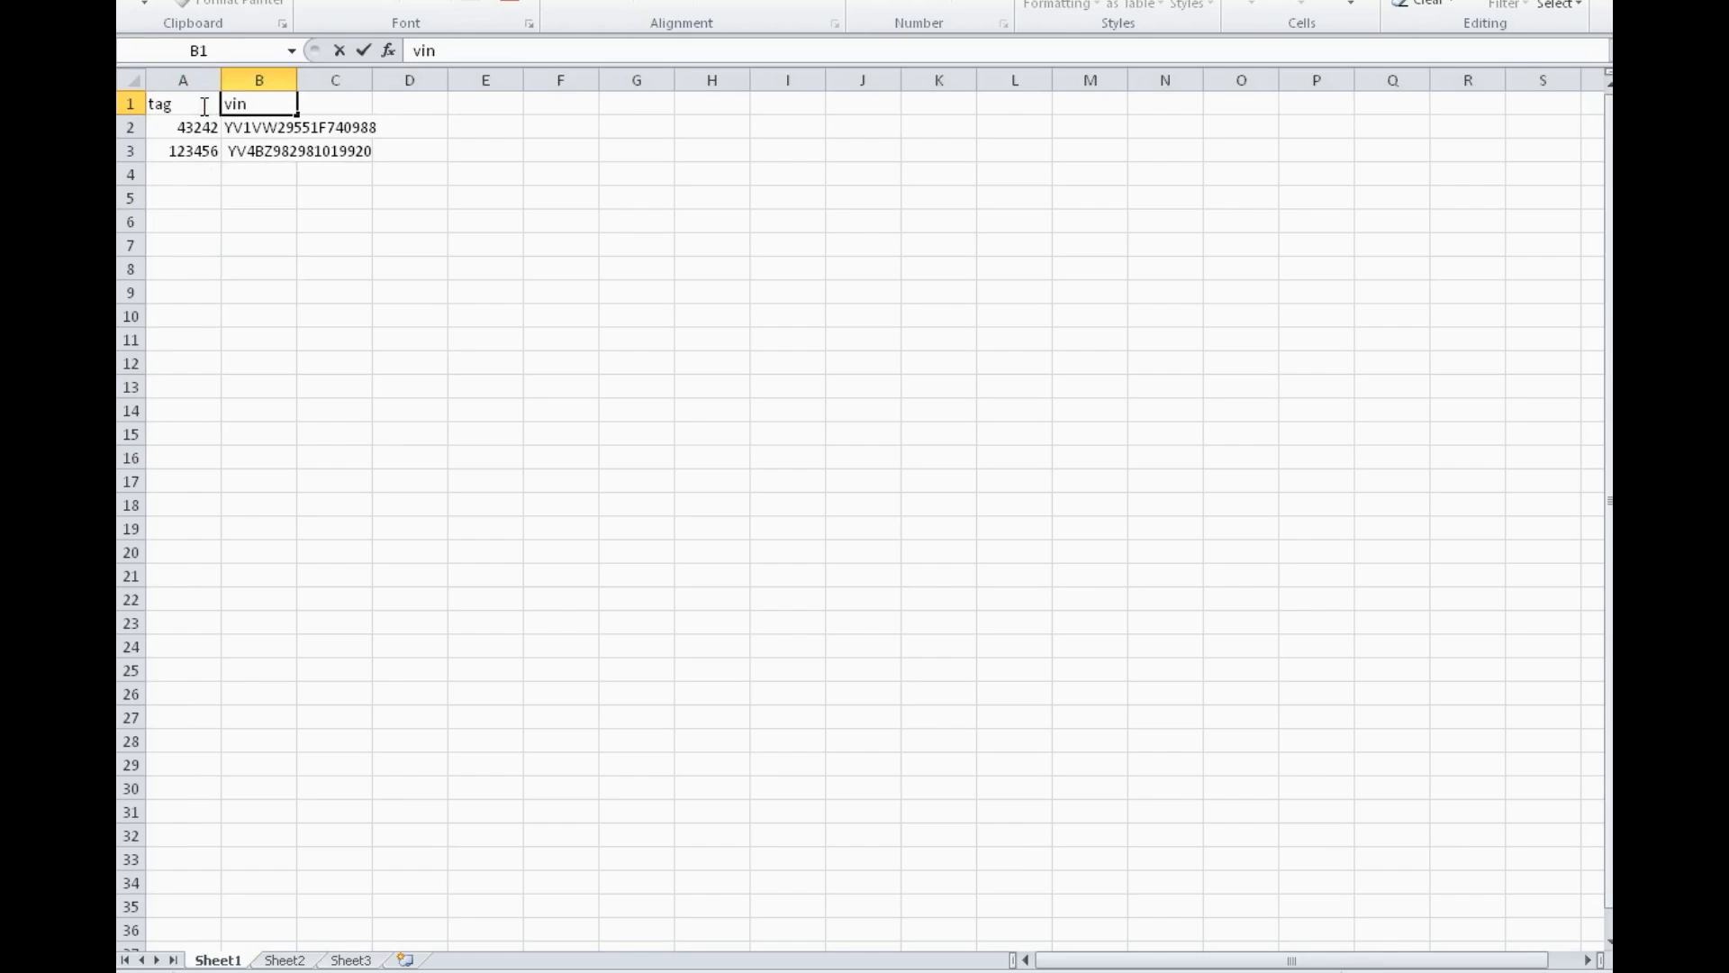